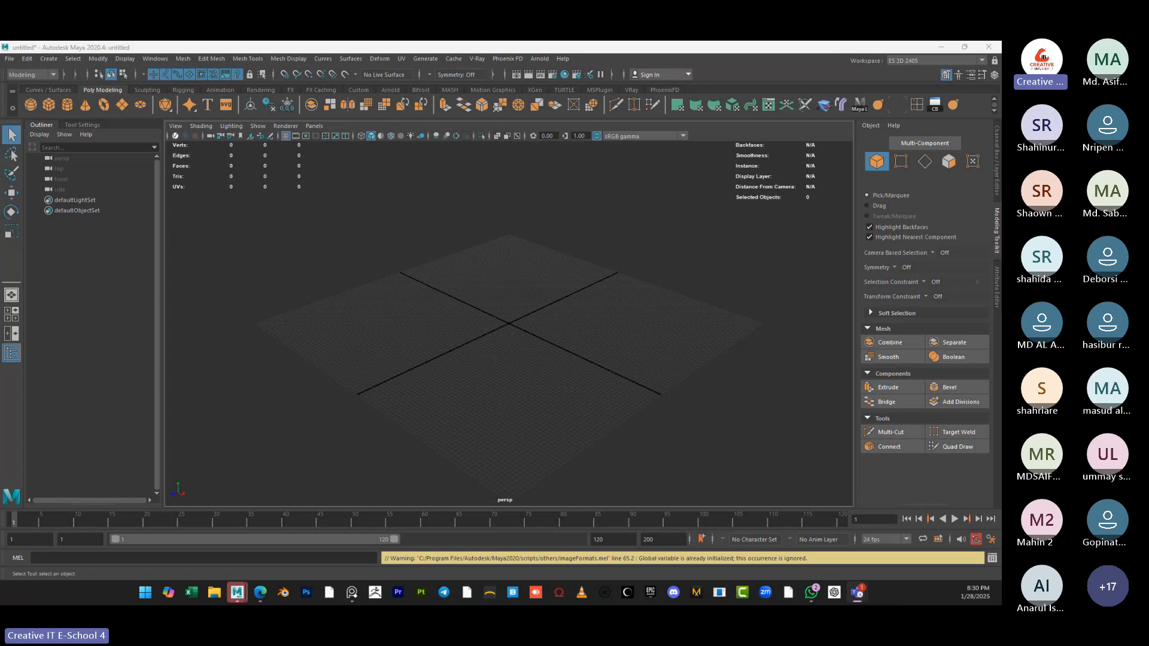
Create a polygon cube at the centre of the grid
left_click(542, 393)
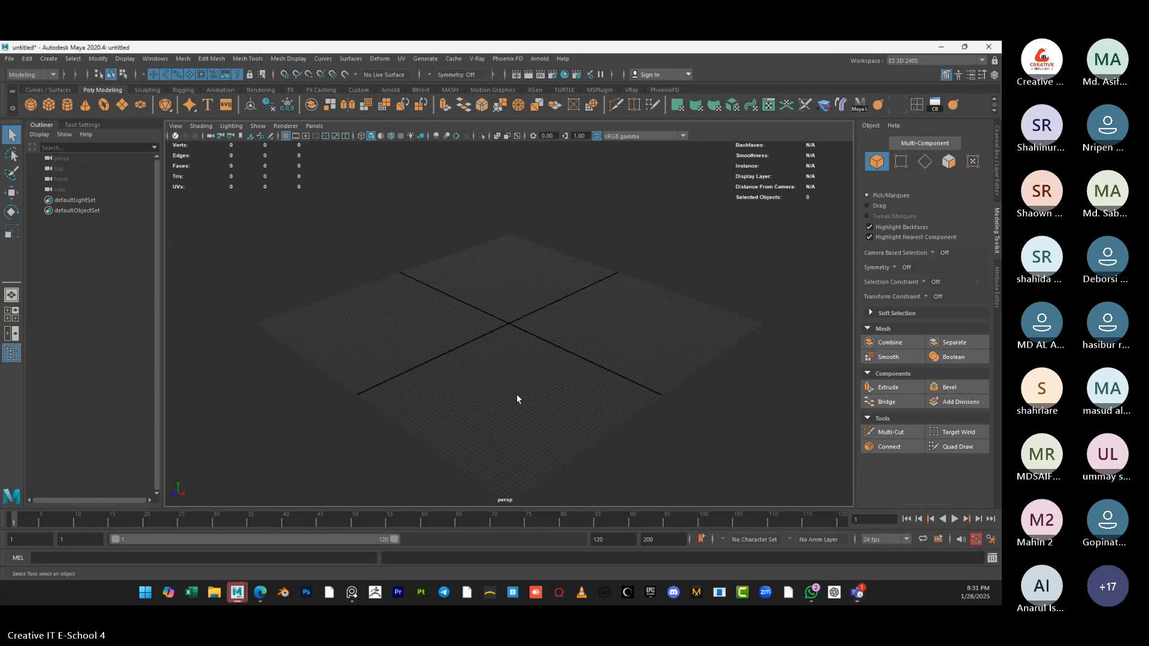
middle_click_drag(513, 387, 458, 382, "alt")
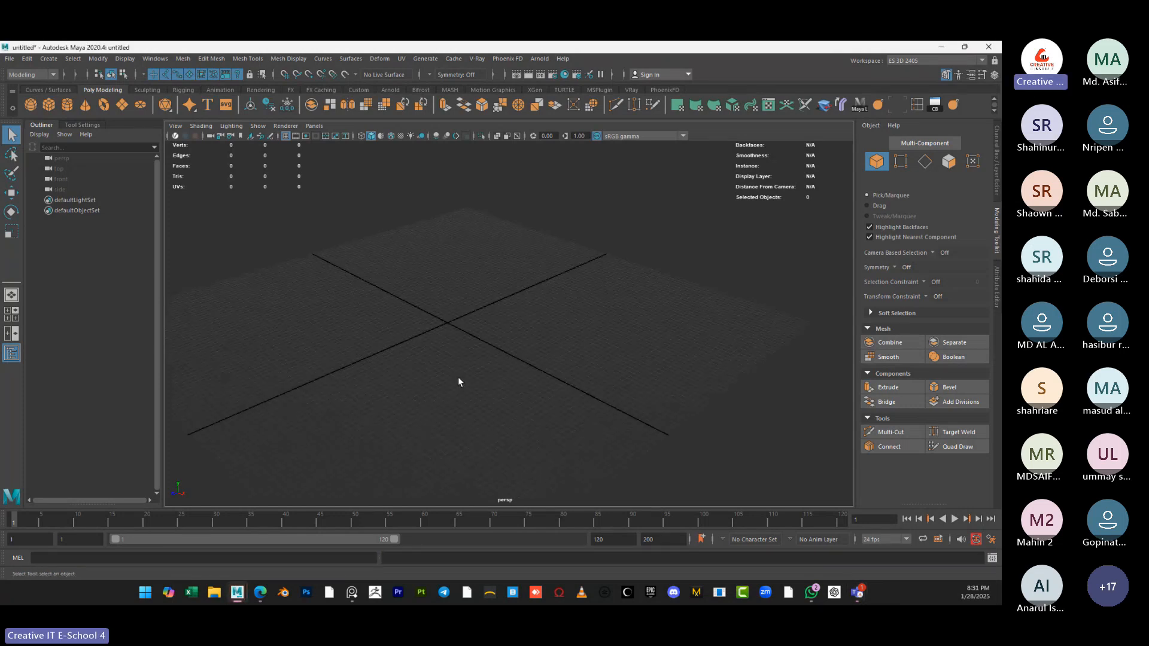
left_click_drag(419, 382, 429, 393, "alt")
middle_click_drag(429, 393, 477, 384, "alt")
left_click(49, 105)
scroll(444, 343, "up", 10)
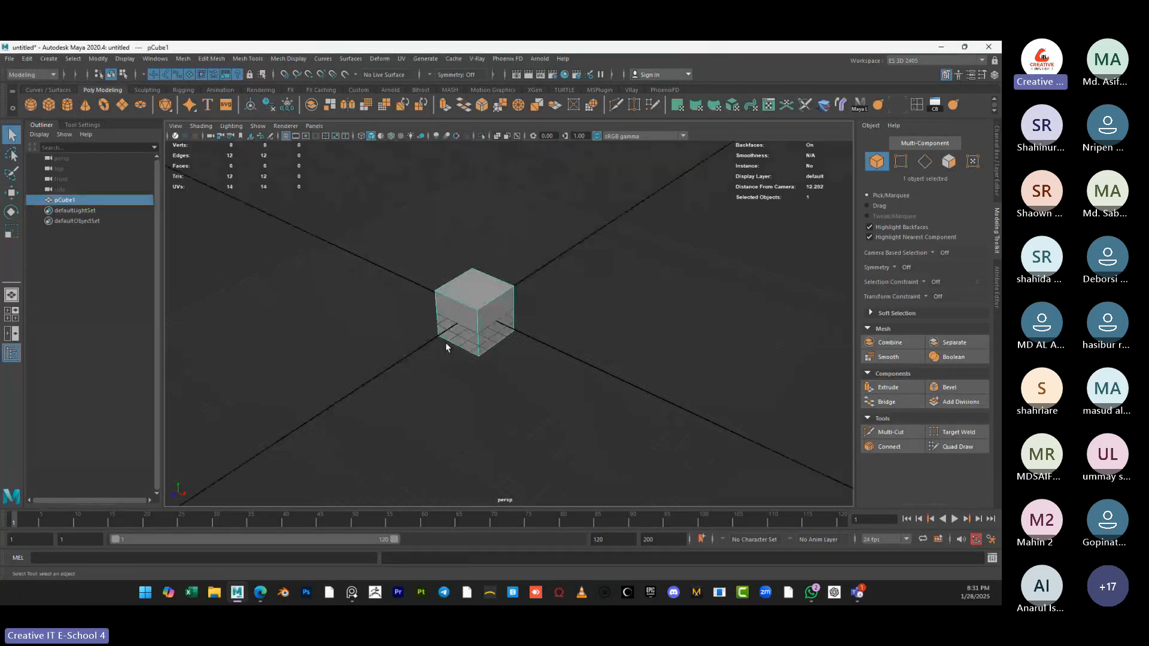
scroll(445, 348, "up", 2)
middle_click_drag(446, 347, 491, 363, "alt")
left_click_drag(492, 364, 473, 348, "alt")
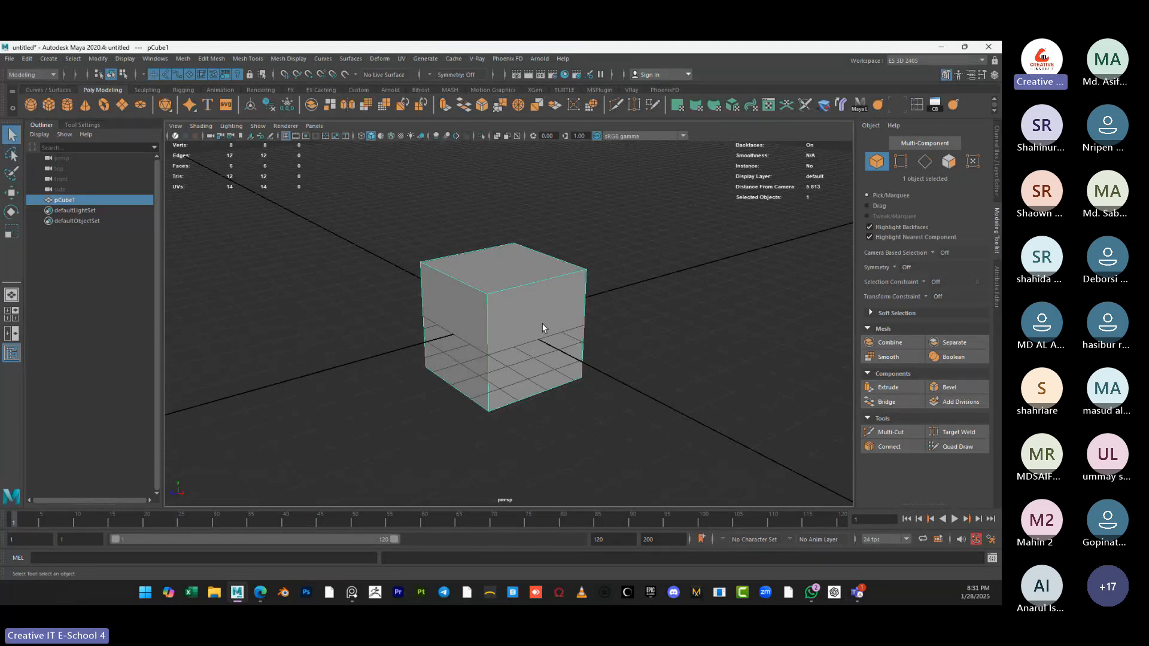
Try several parallel vertical edge loops across the cube with Multi-Cut, and undo them all
left_click_drag(545, 326, 495, 333, "alt")
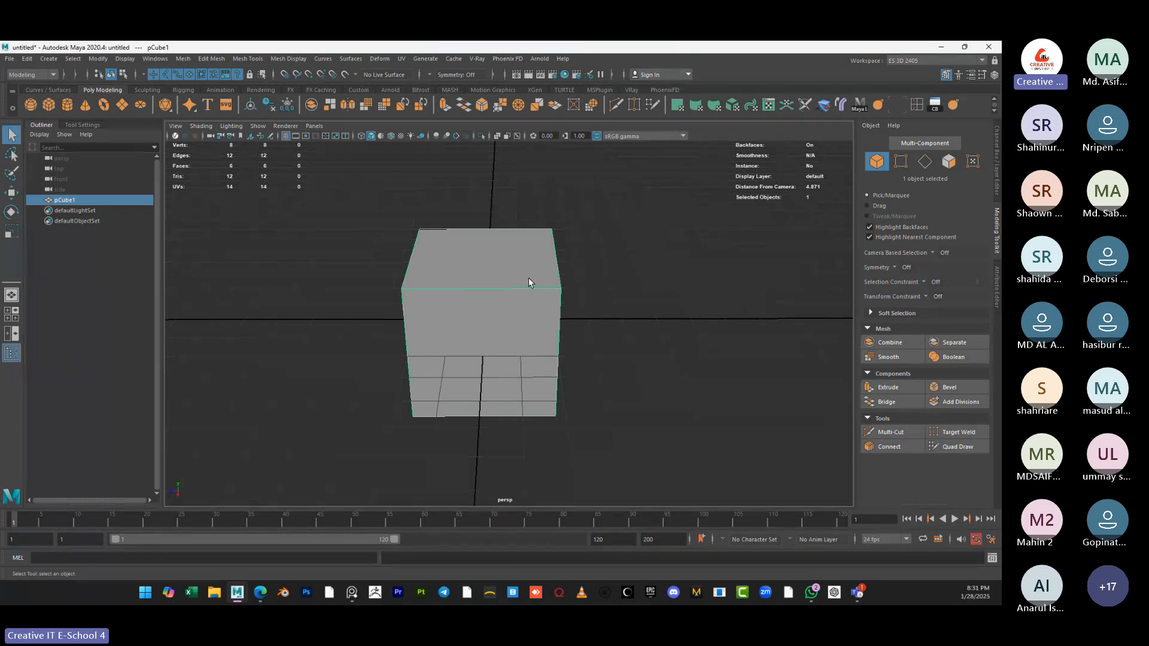
left_click_drag(435, 308, 479, 361, "alt")
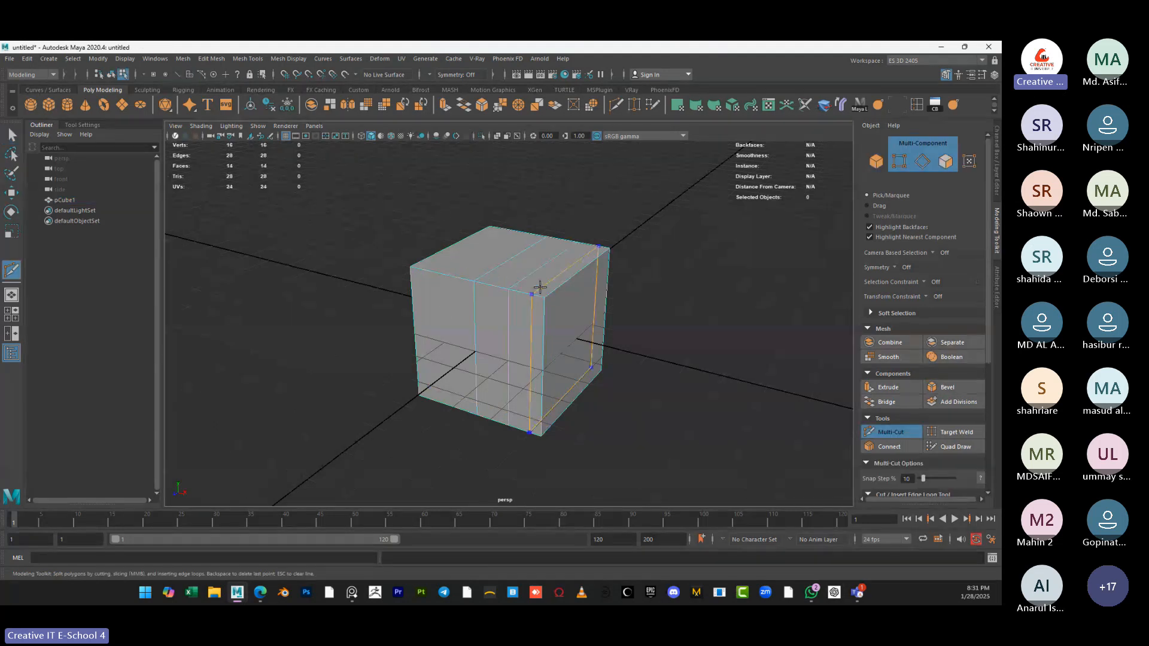
middle_click(536, 288, "ctrl")
left_click_drag(569, 313, 485, 330, "alt")
key("ctrl+z")
key("ctrl+z")
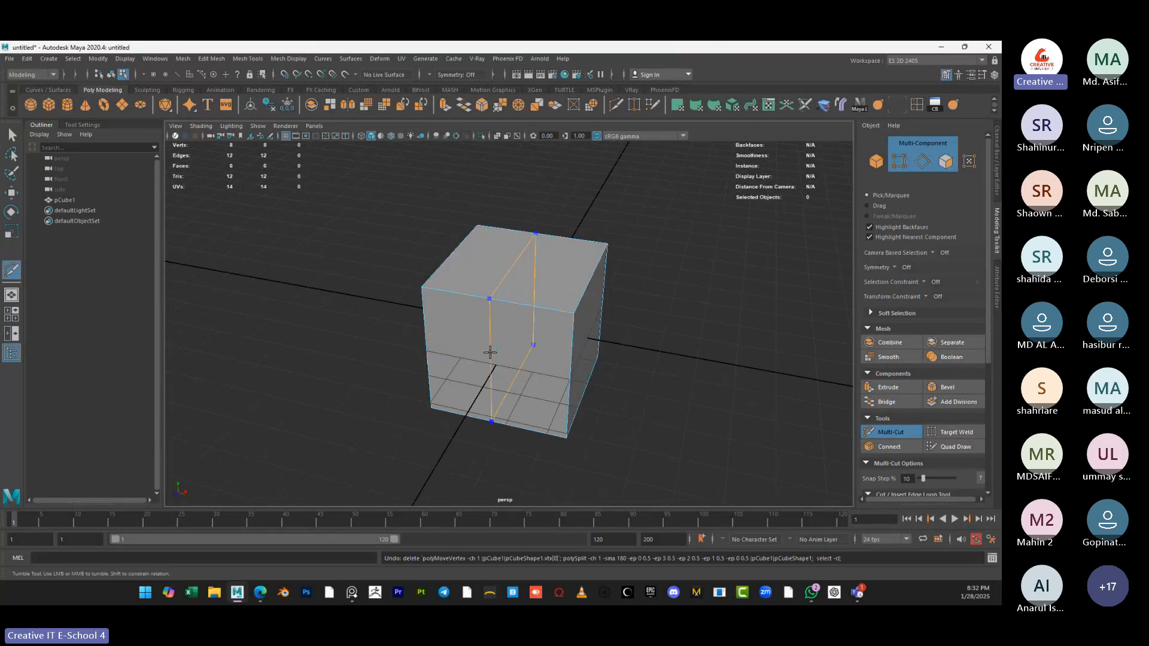
Try a centred vertical edge loop and a second loop beside it with Multi-Cut, and undo both
middle_click(486, 334, "ctrl")
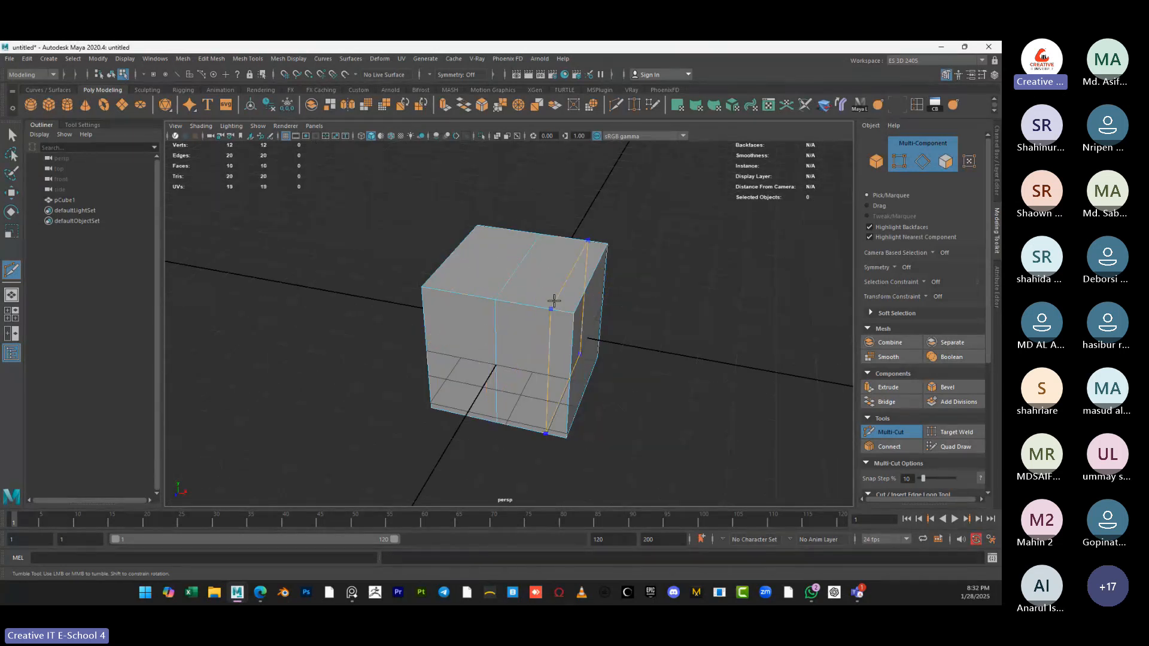
left_click(533, 335, "ctrl")
key("ctrl+z")
key("ctrl+z")
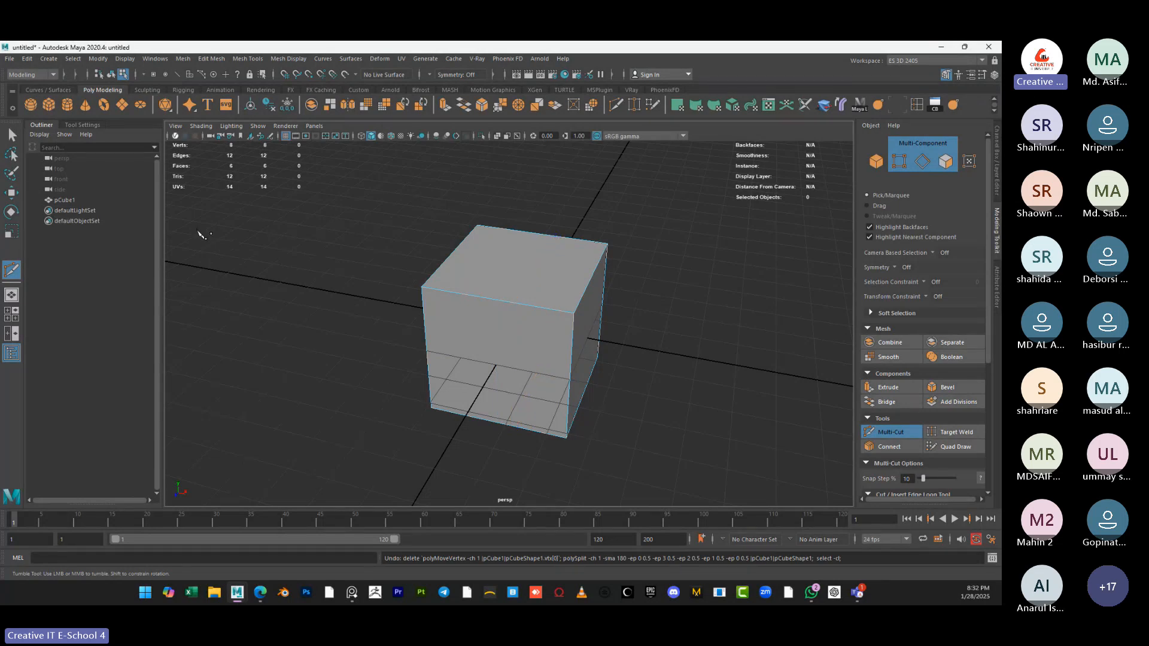
Leave Multi-Cut and select the whole cube in object mode
key("q")
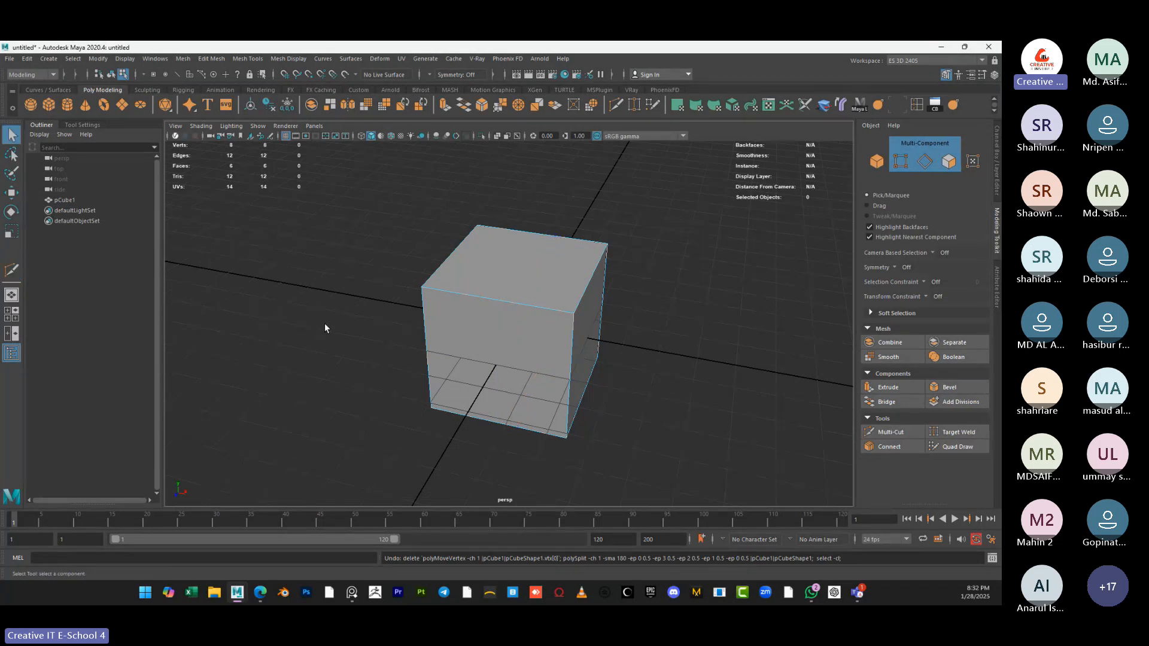
right_click_drag(470, 297, 473, 272)
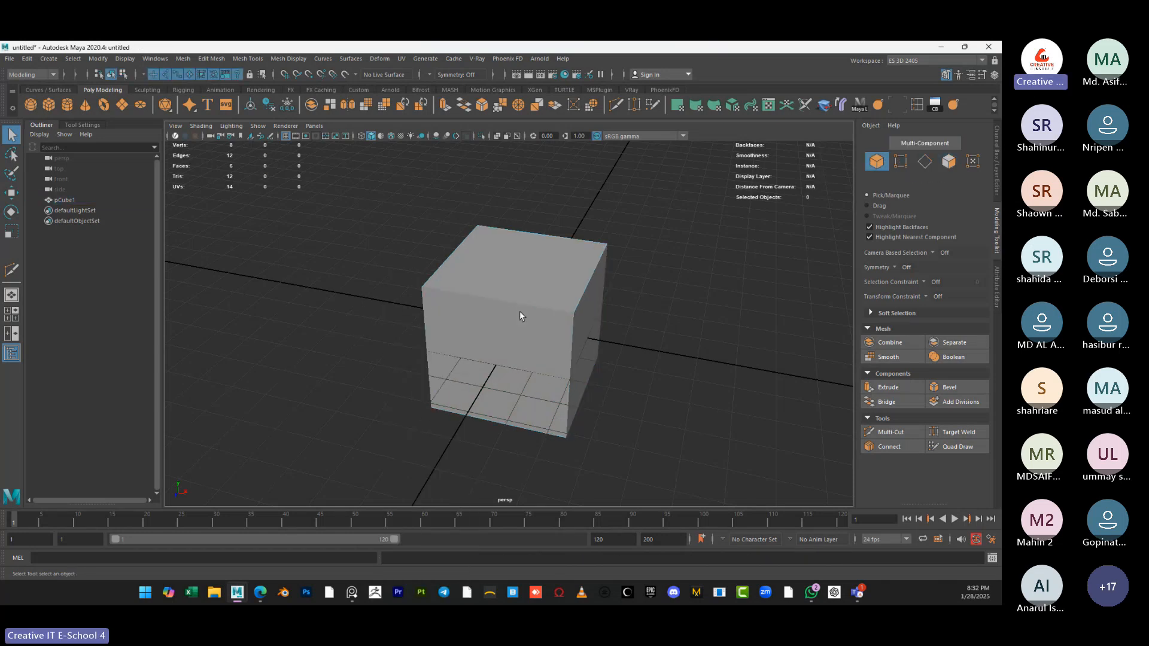
left_click_drag(447, 368, 405, 390, "alt")
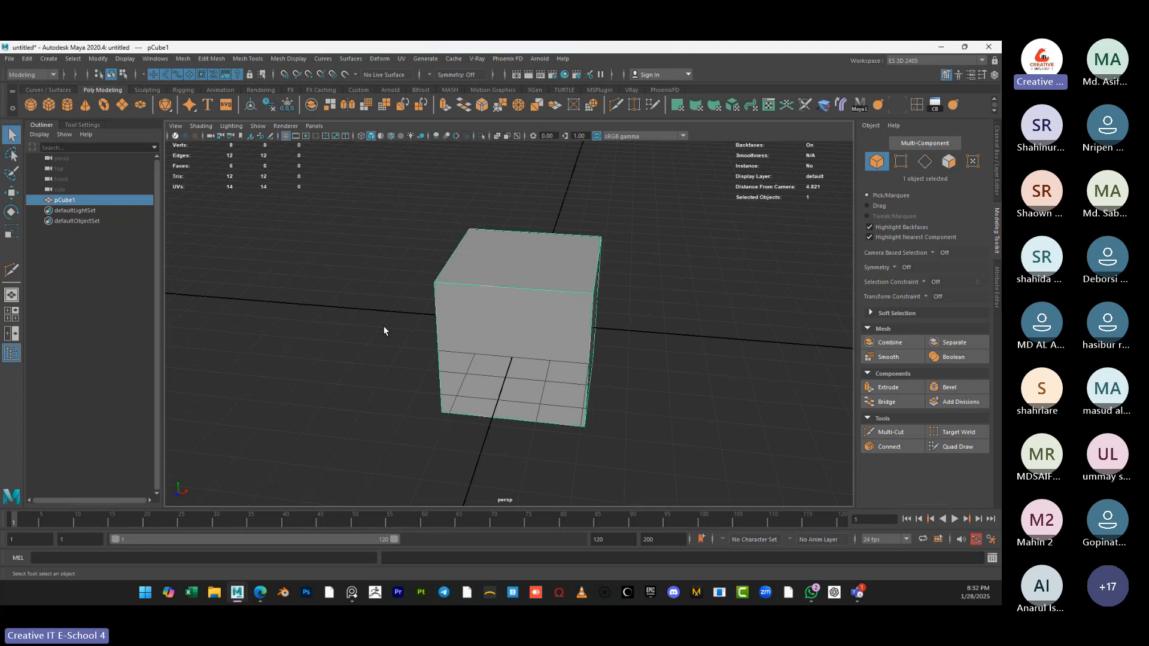
left_click(212, 60)
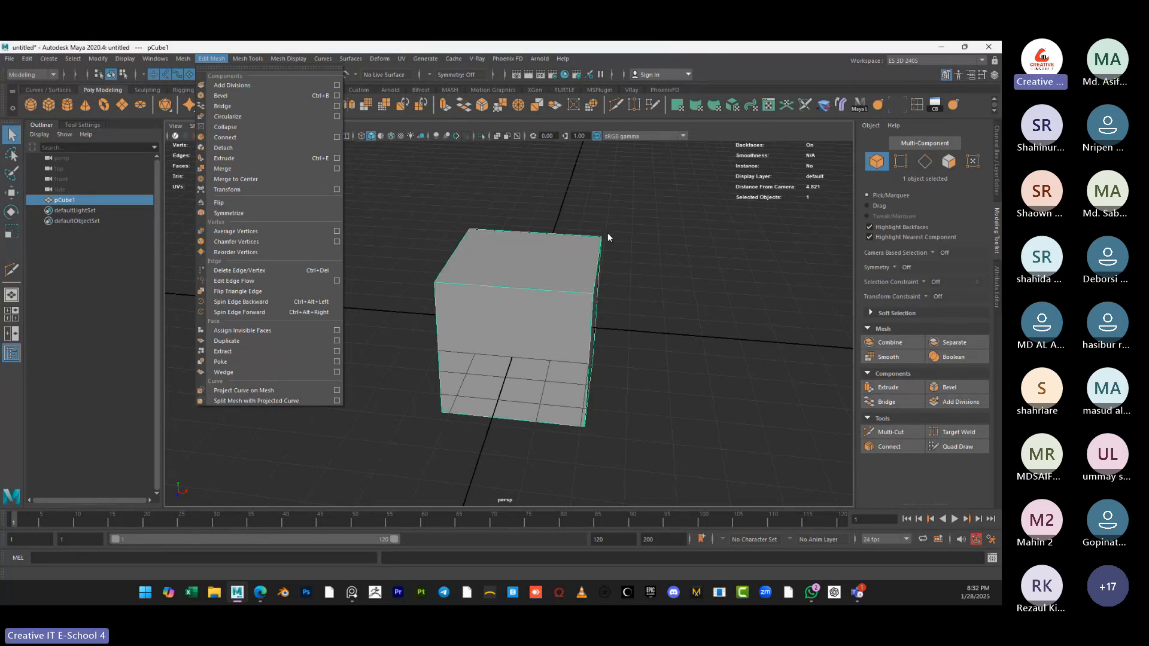
left_click(619, 298)
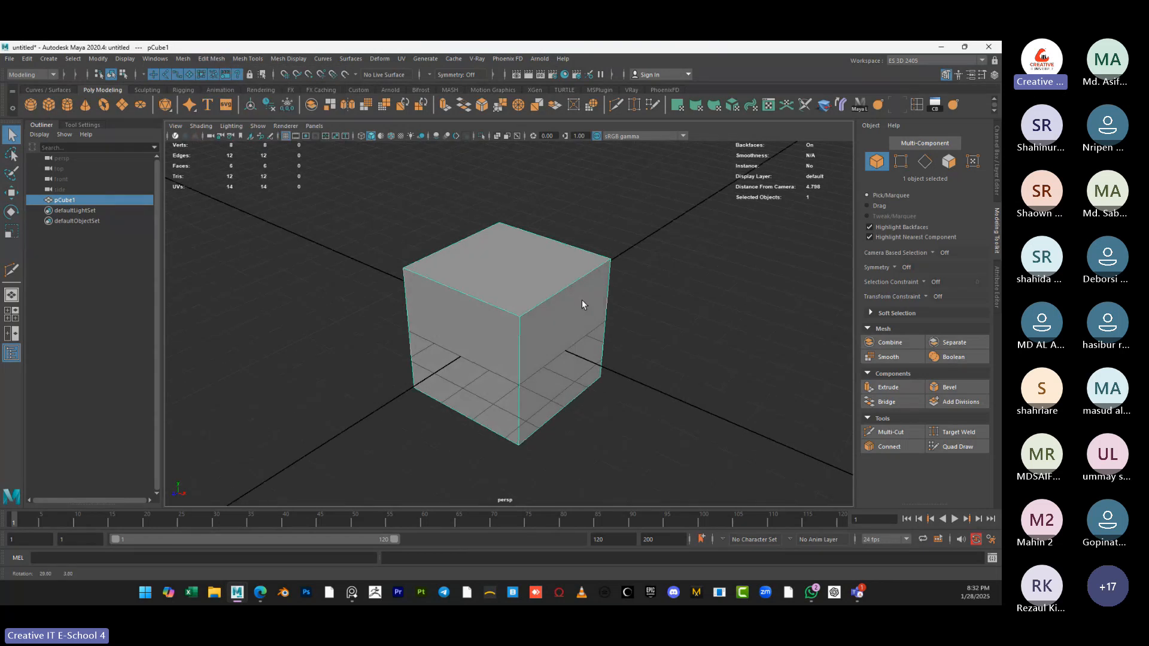
Try two crossing edge loops around the cube with Multi-Cut, and undo them
left_click(890, 432)
left_click(459, 292, "ctrl")
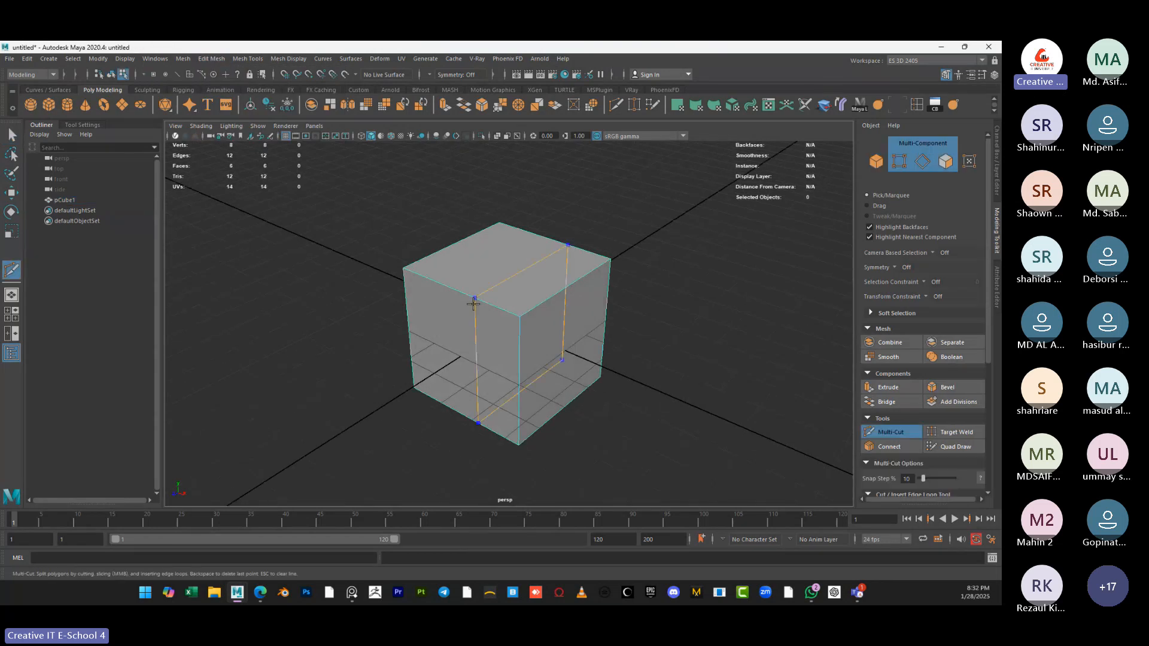
left_click(541, 303, "ctrl")
left_click_drag(541, 304, 434, 371, "alt")
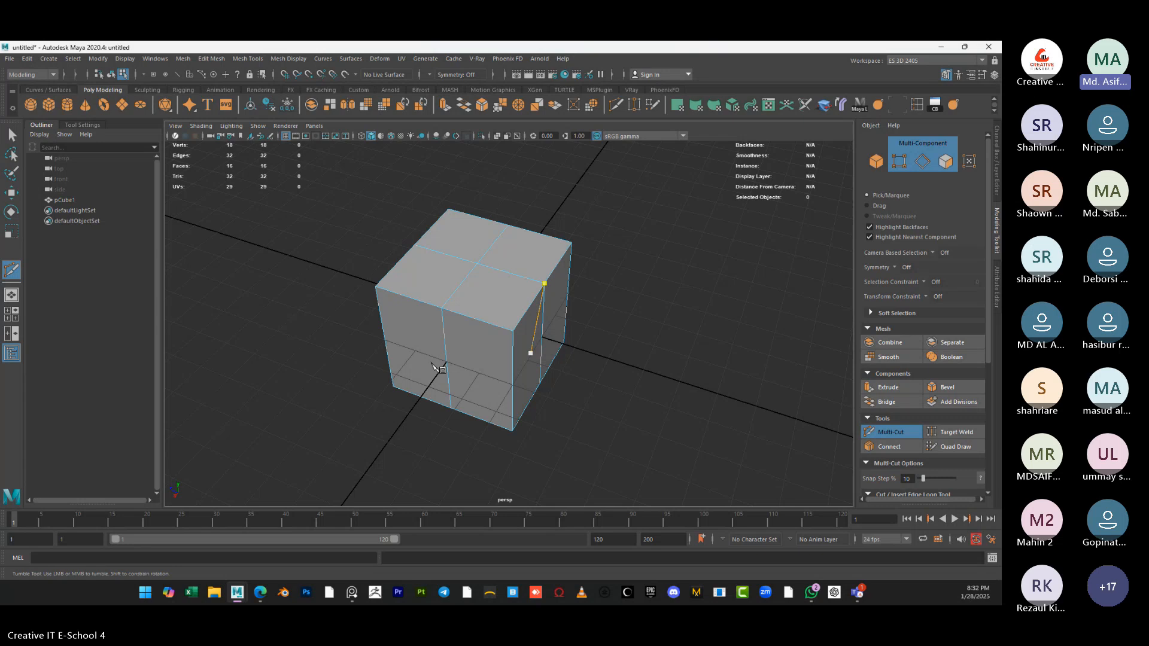
key("ctrl+z")
key("ctrl+z")
key("ctrl+z")
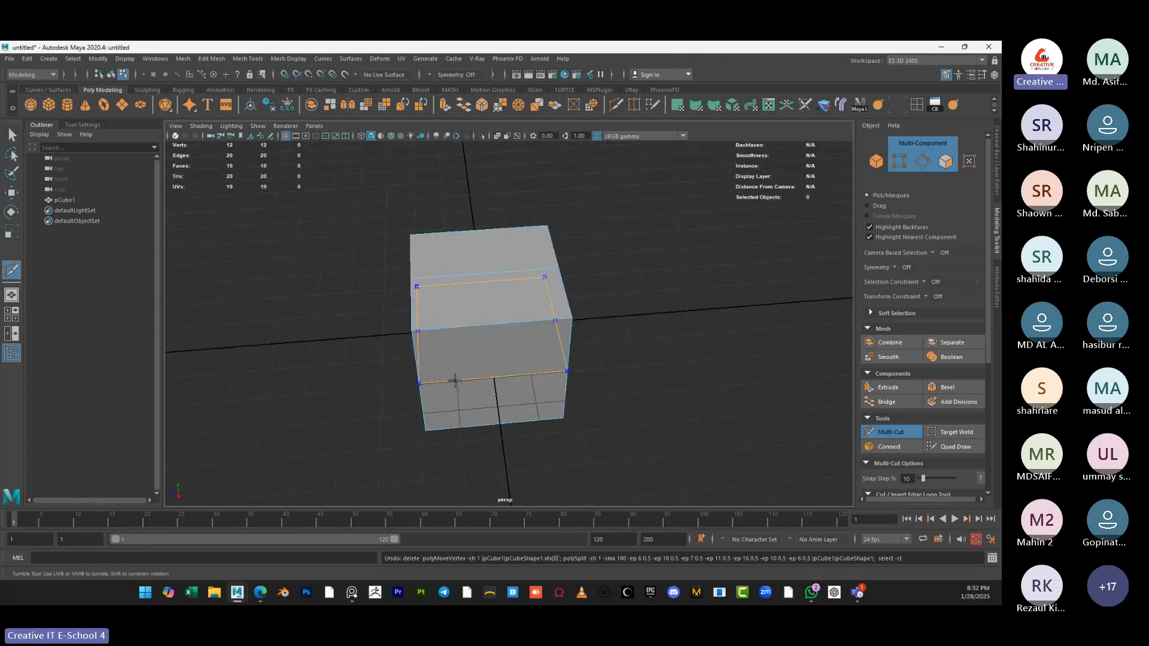
Exit Multi-Cut and return to object mode with the cube selected
left_click_drag(414, 391, 471, 364, "alt")
key("q")
right_click_drag(519, 272, 559, 250)
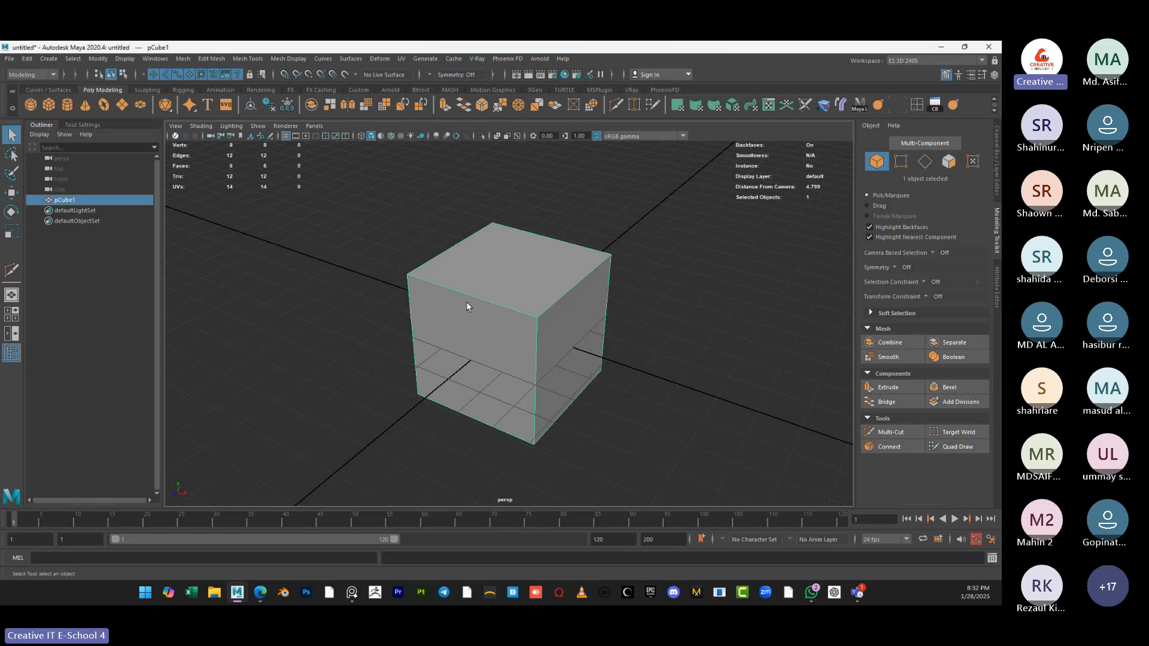
Replace the Insert Edge Loop shortcut on the Poly Modeling shelf and open the tool's settings
left_click(182, 59)
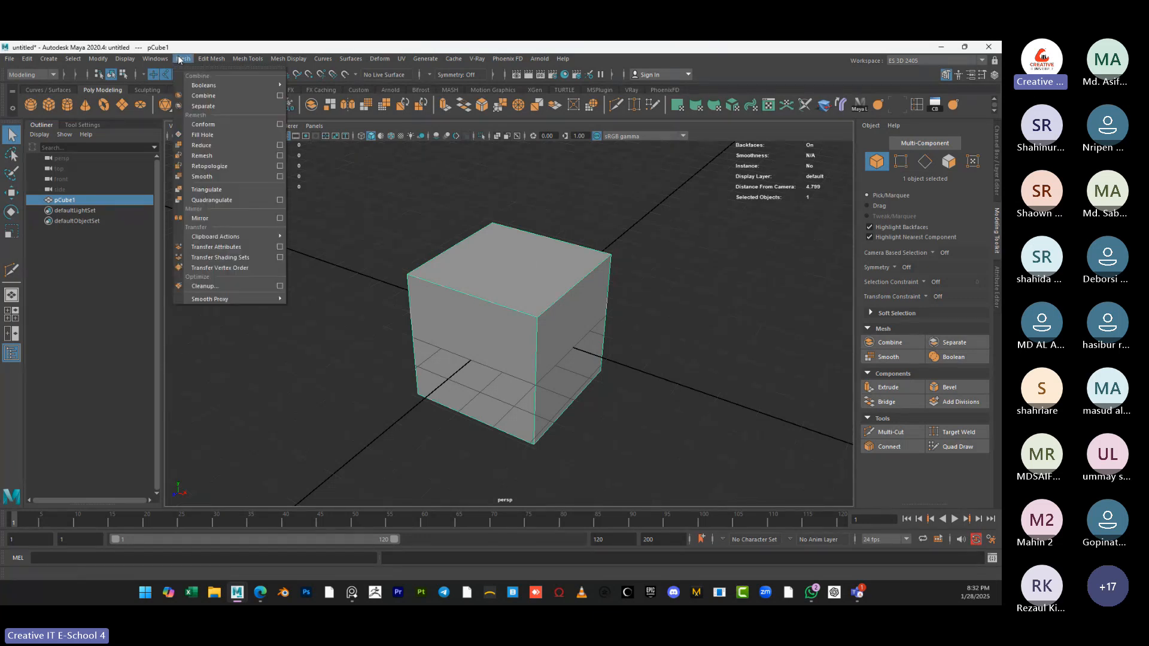
mouse_move(214, 60)
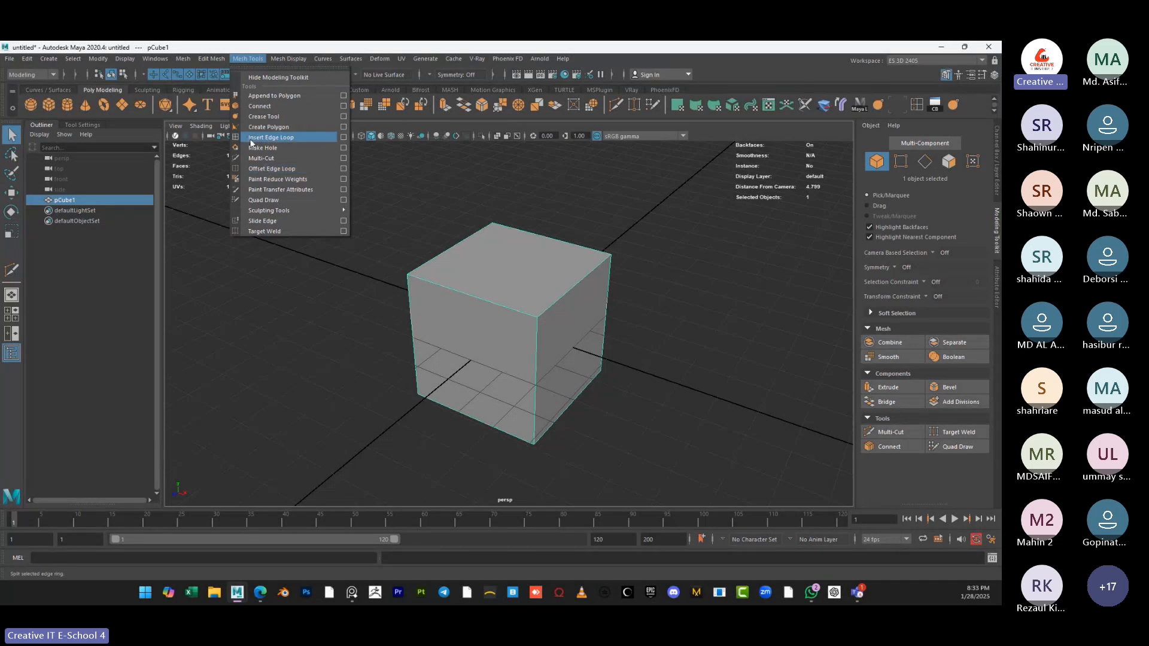
left_click(919, 107)
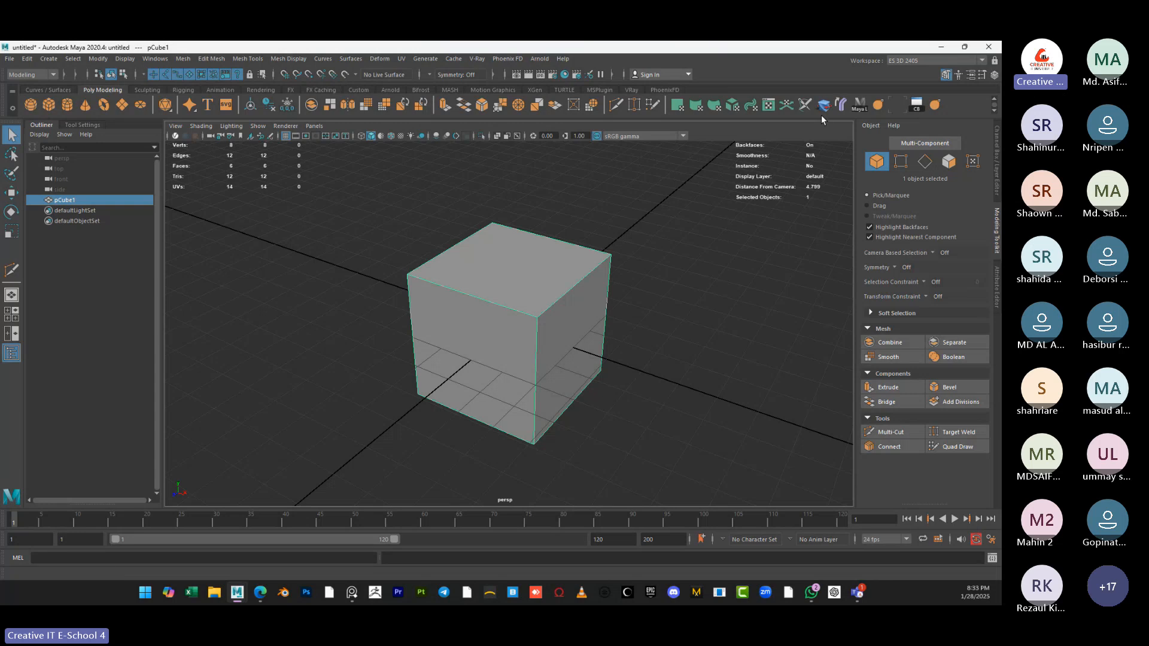
left_click(240, 60)
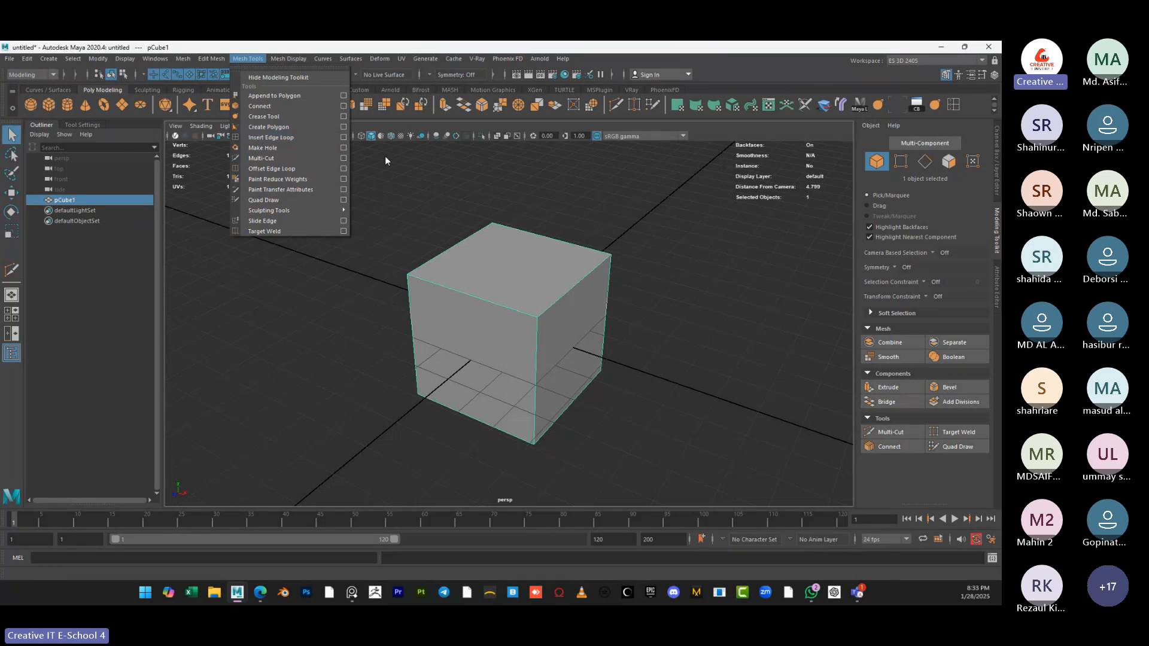
left_click(971, 109)
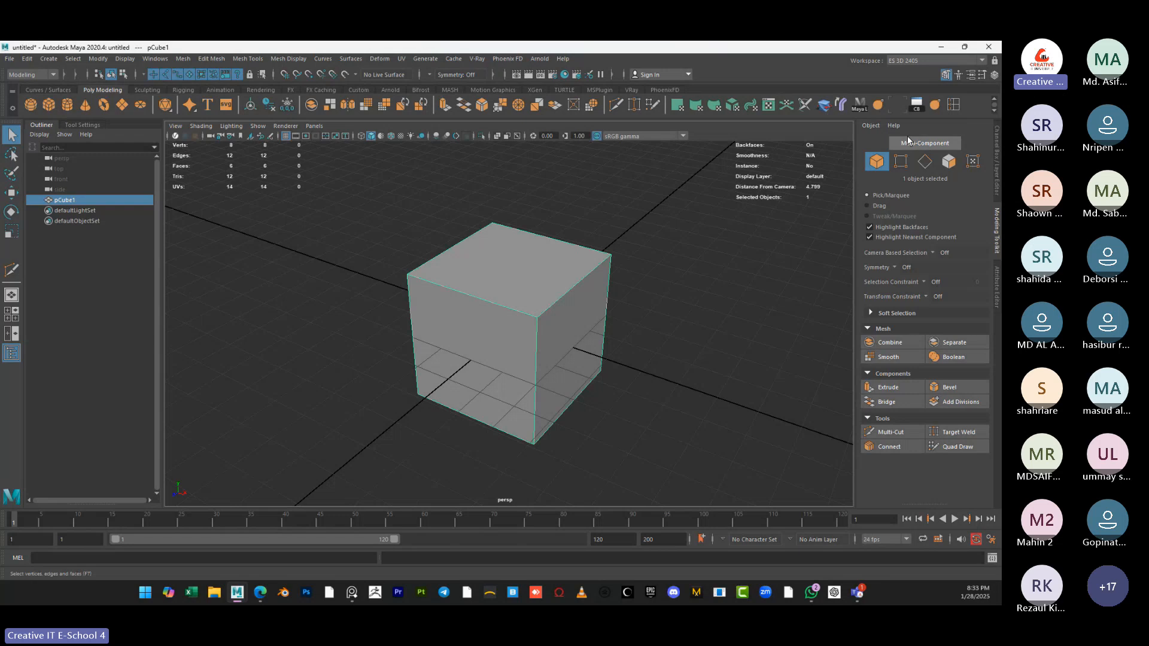
double_click(955, 106)
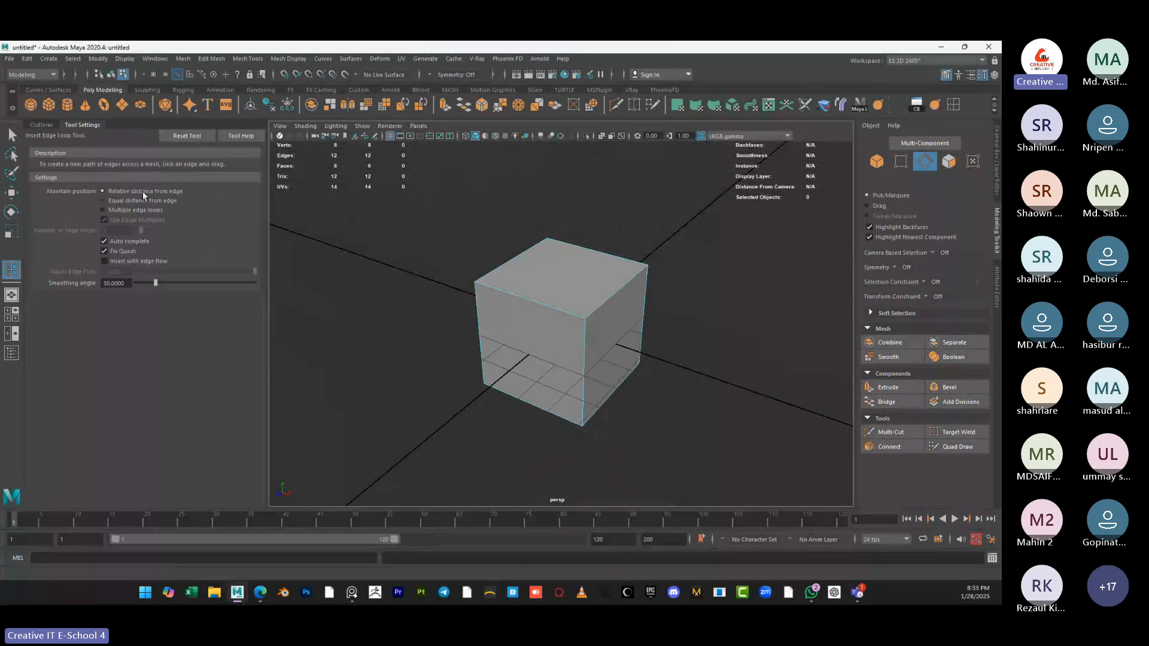
Try two vertical edge loops with Insert Edge Loop at relative distance from edge, and undo both
left_click(517, 299)
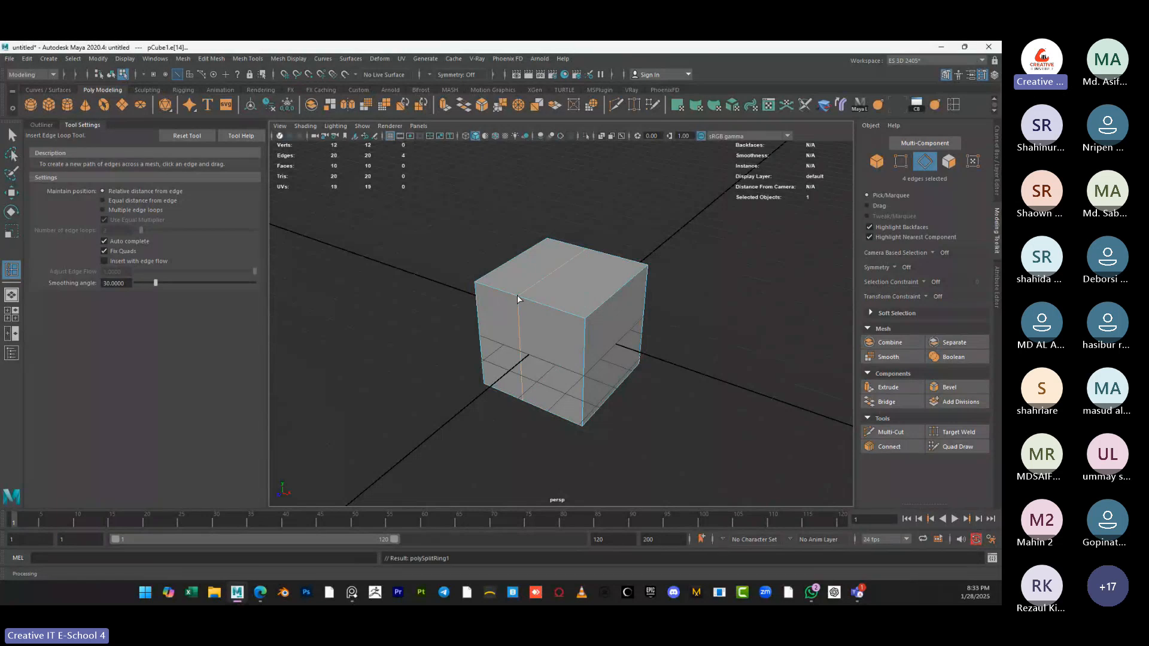
left_click(548, 310)
key("ctrl+z")
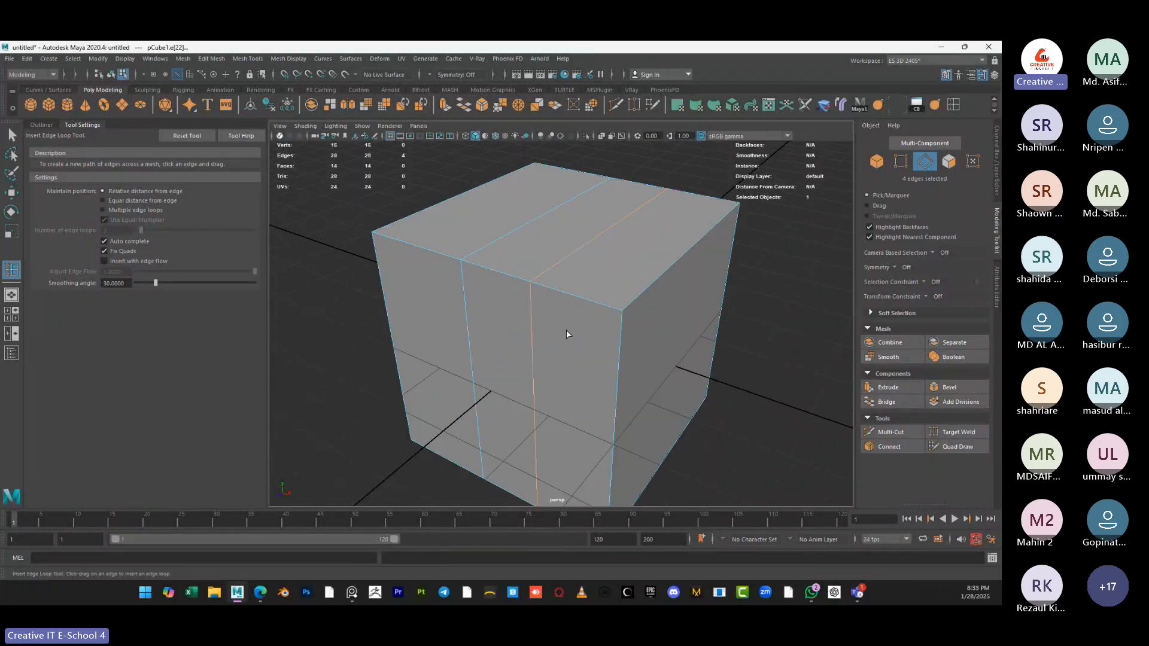
scroll(566, 329, "up", 3)
key("ctrl+z")
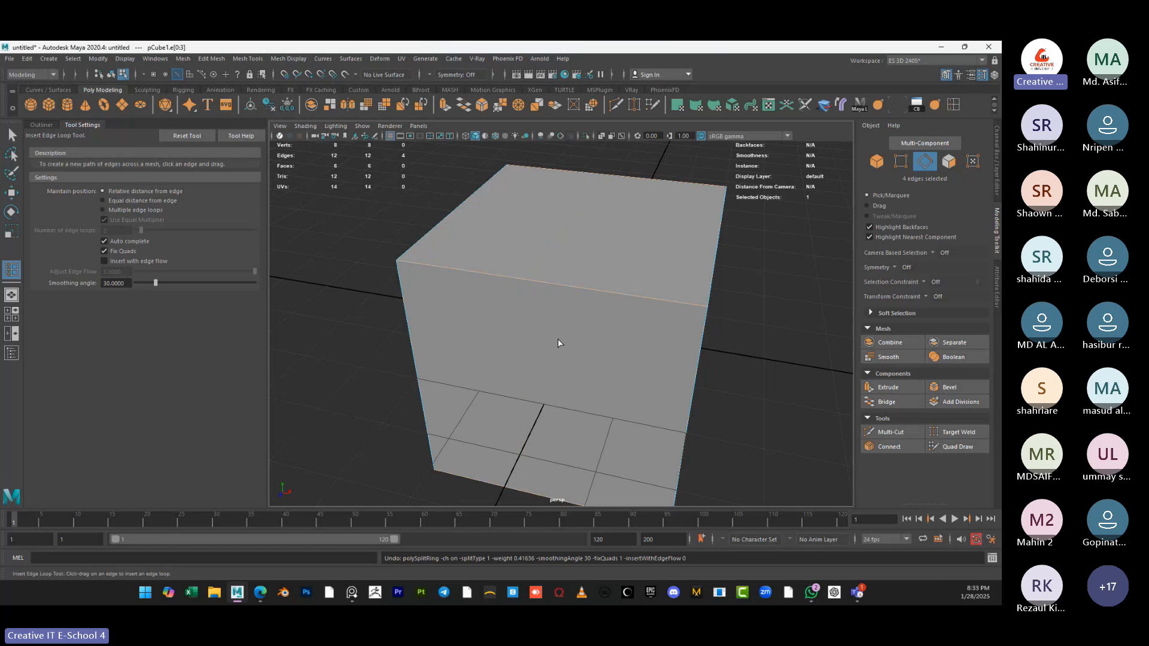
Try a horizontal edge loop around the cube and one across its top edge, undoing each
left_click(511, 230)
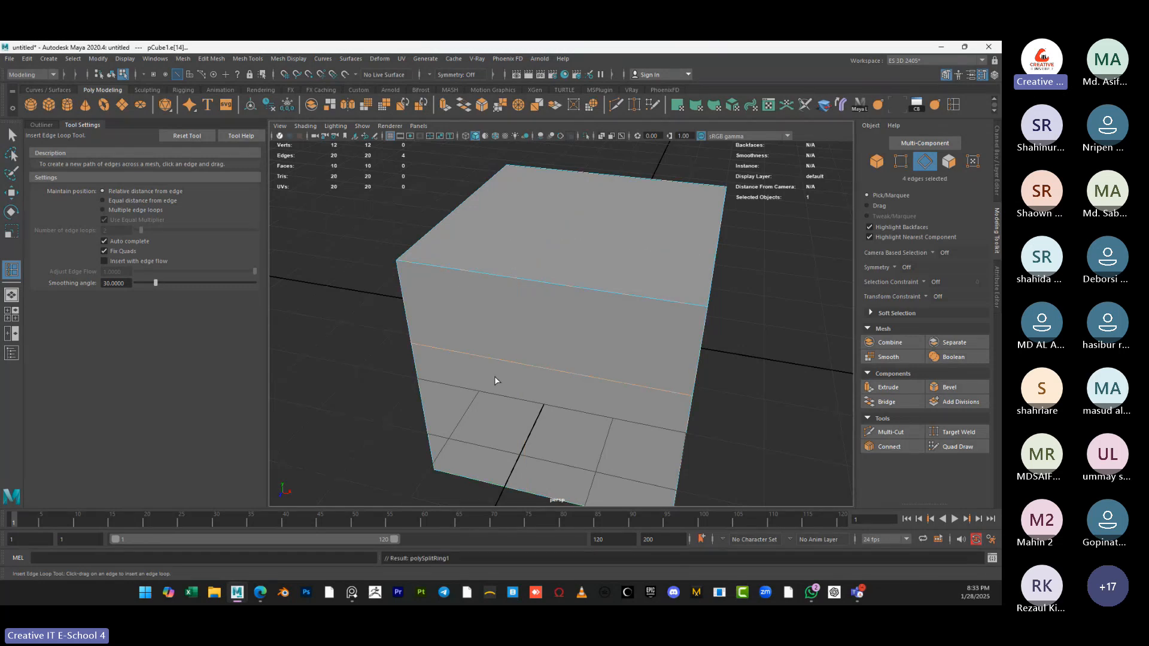
key("ctrl+z")
scroll(540, 361, "down", 3)
left_click_drag(540, 361, 496, 370, "alt")
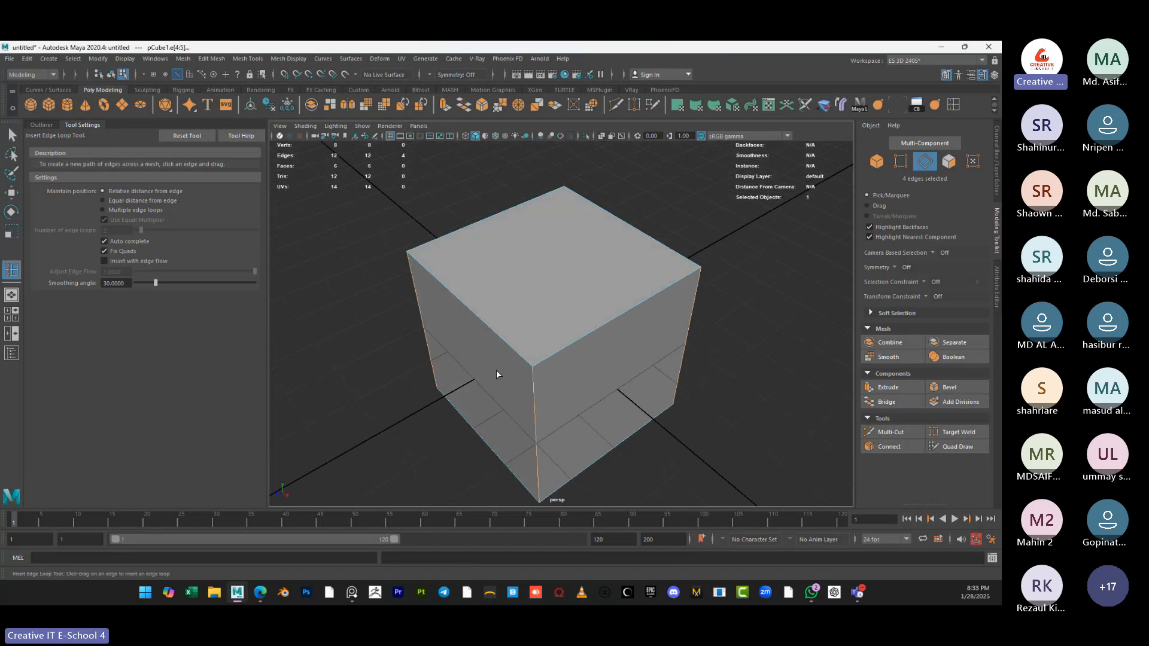
scroll(496, 370, "up", 2)
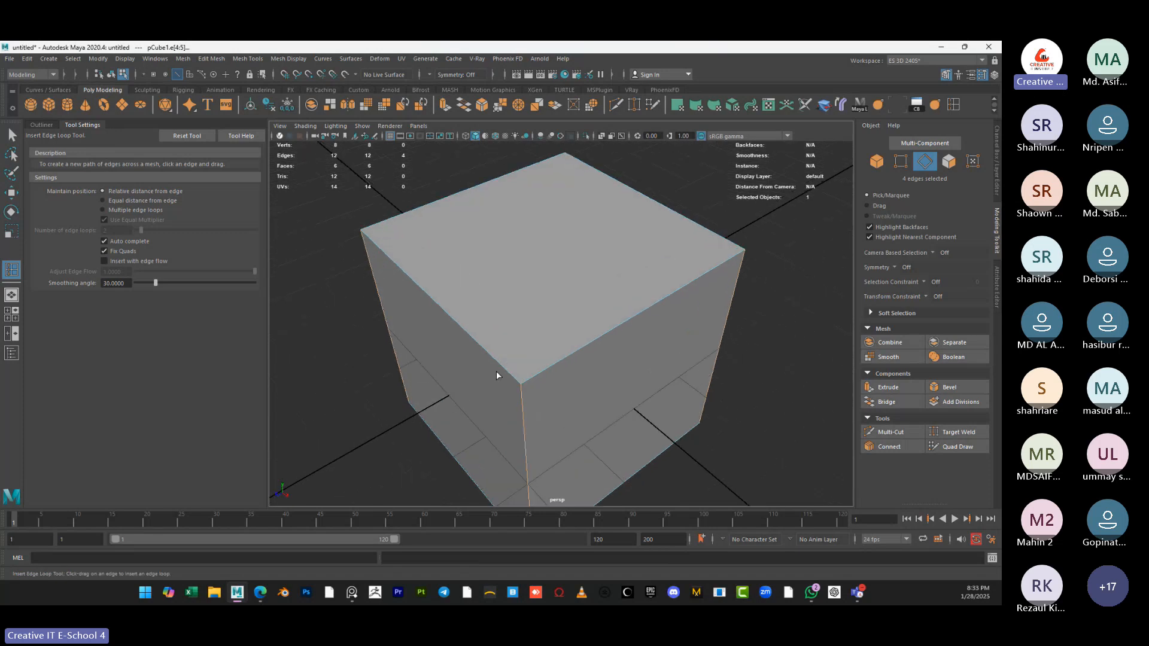
left_click(441, 311)
key("ctrl+z")
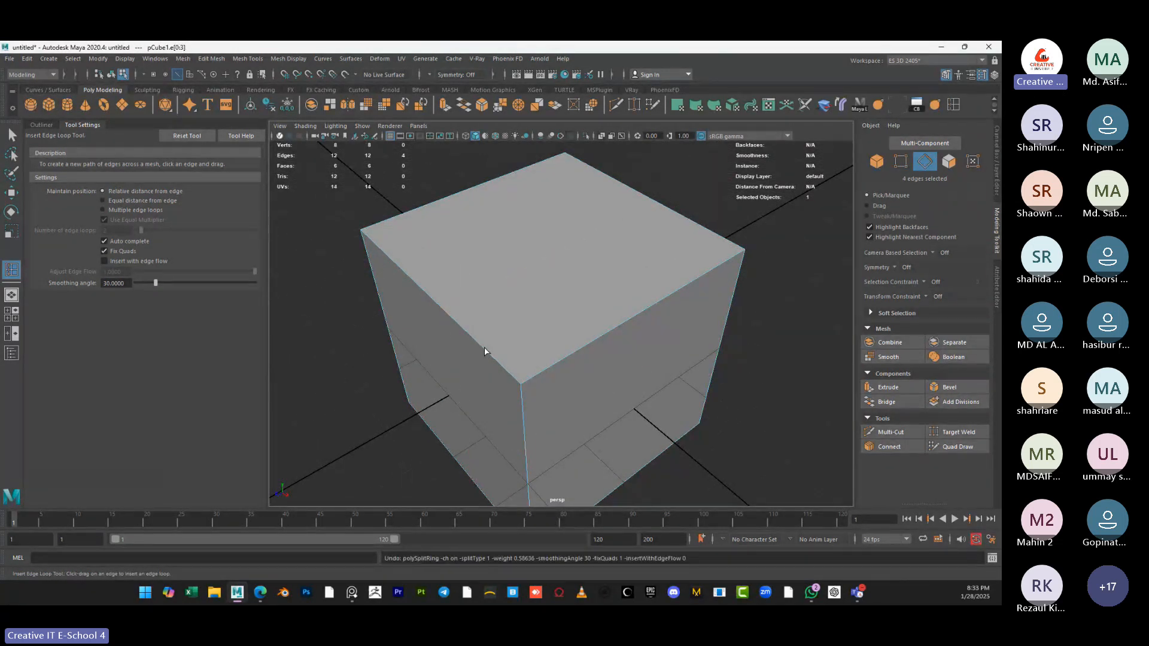
Try a row of parallel vertical edge loops along the cube's front face, and undo them all
left_click_drag(483, 347, 503, 364, "alt")
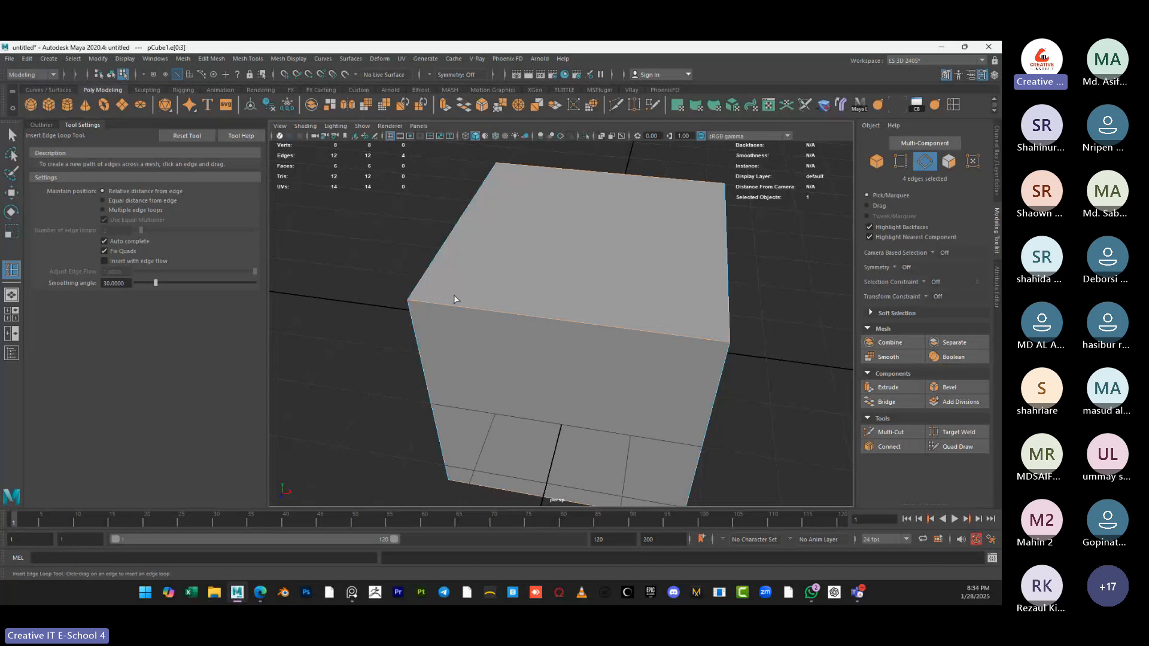
left_click_drag(437, 307, 494, 311)
left_click(539, 317)
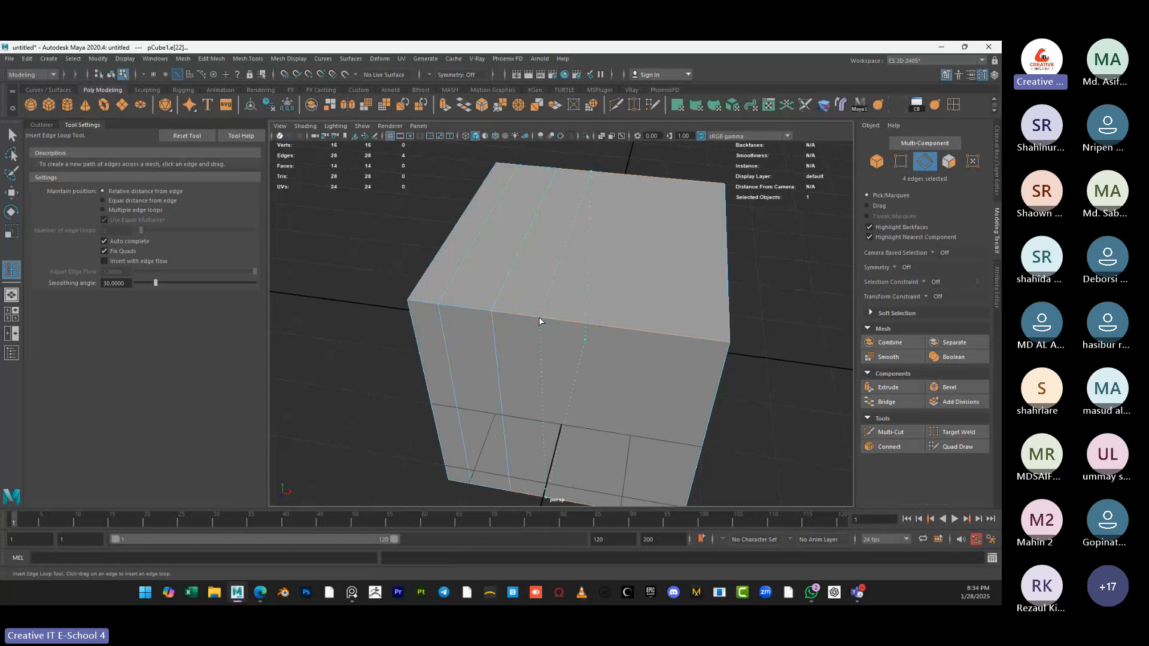
left_click(608, 325)
key("ctrl+z")
key("ctrl+z")
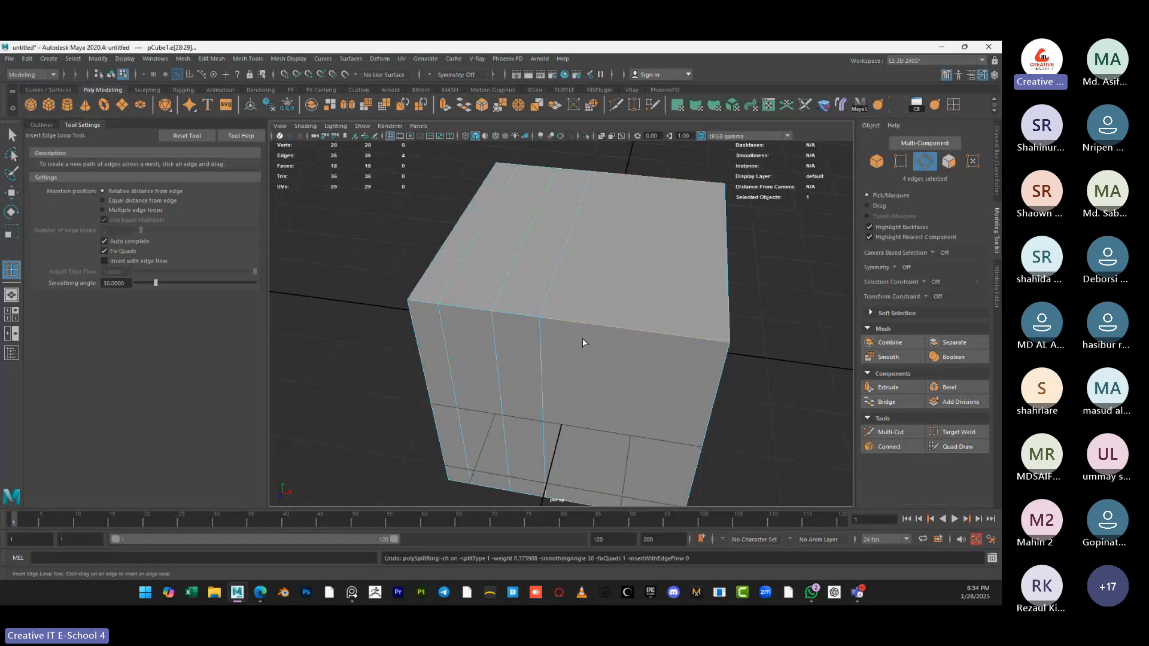
key("ctrl+z")
key("ctrl+z")
Try sliding a vertical edge loop along the front face's upper edge with Insert Edge Loop, and undo it
left_click_drag(450, 305, 450, 305)
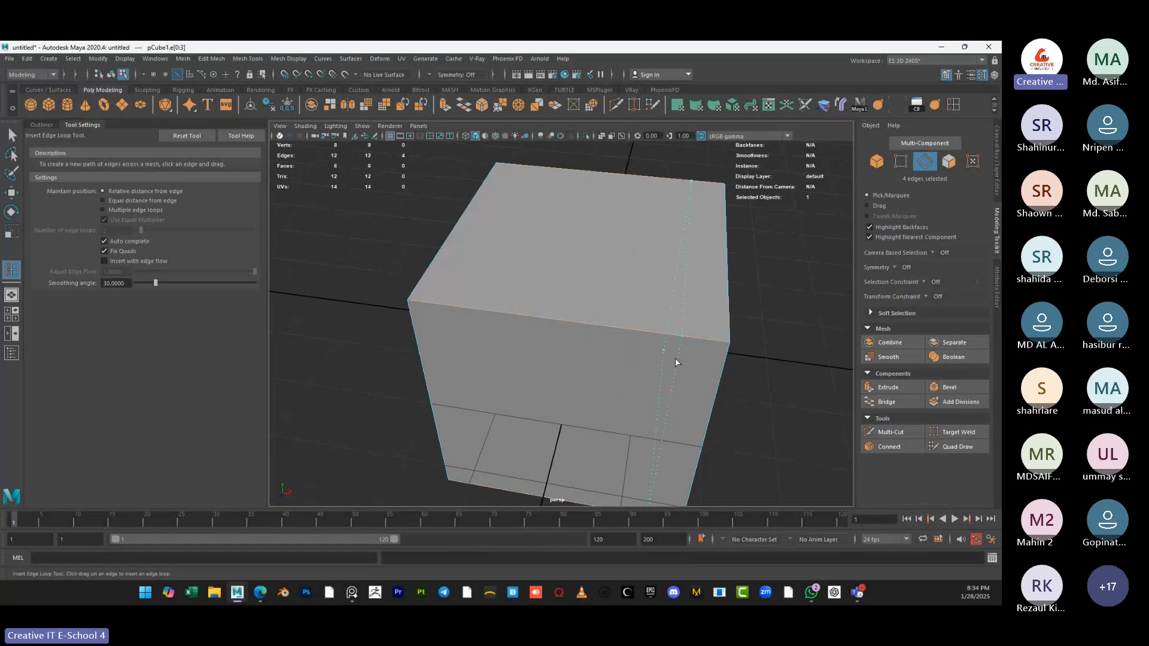
left_click_drag(675, 359, 564, 345)
left_click_drag(469, 376, 451, 404)
key("ctrl+z")
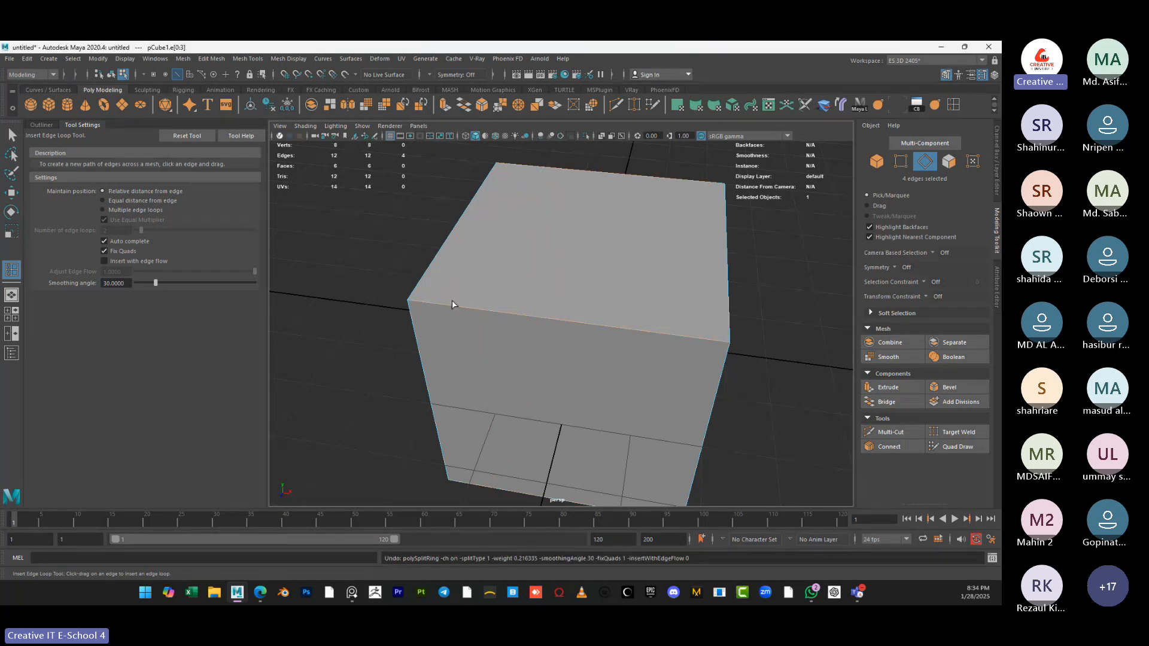
Restart Insert Edge Loop, try one vertical loop close to the front face's left corner, and undo it
left_click(12, 134)
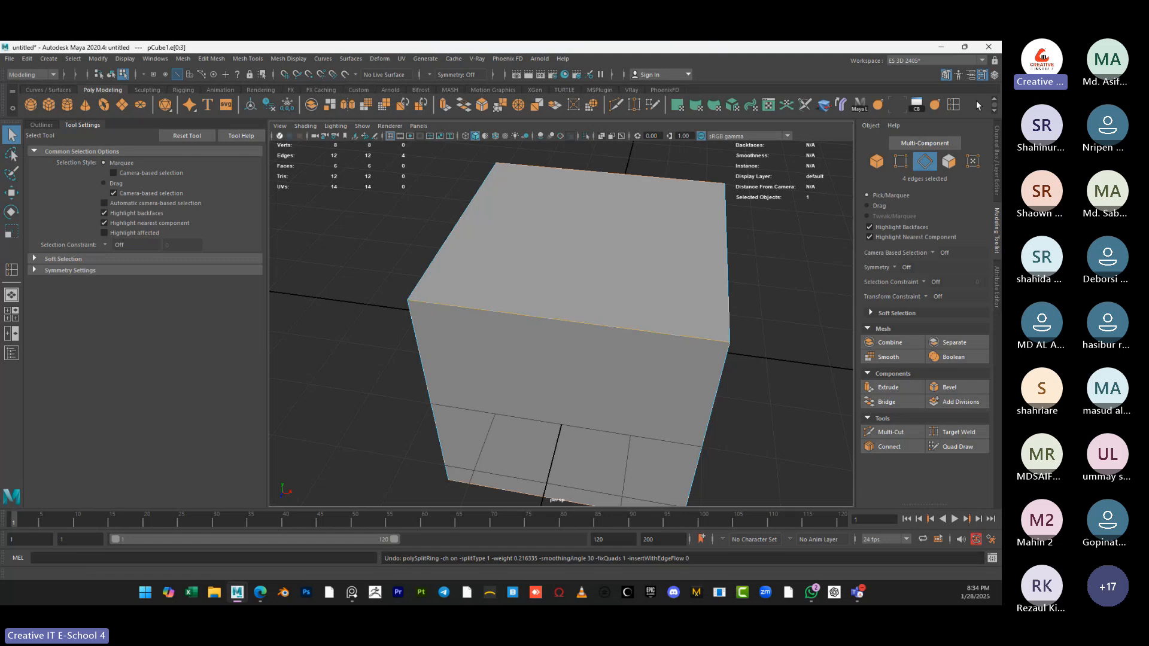
left_click(953, 107)
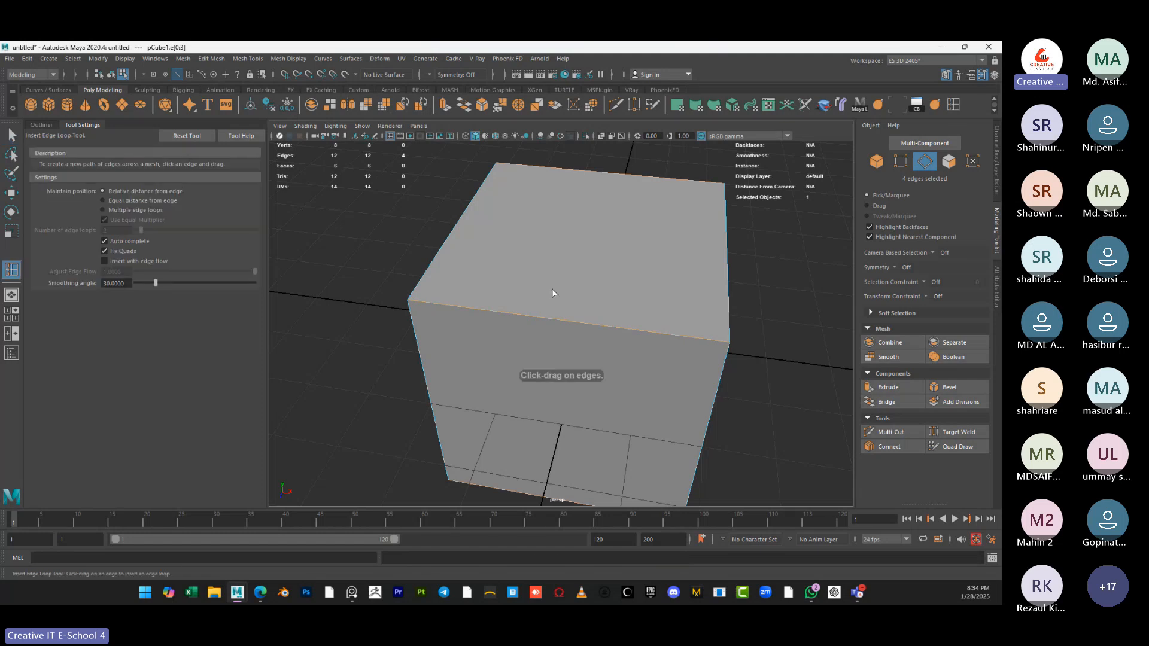
left_click(425, 306)
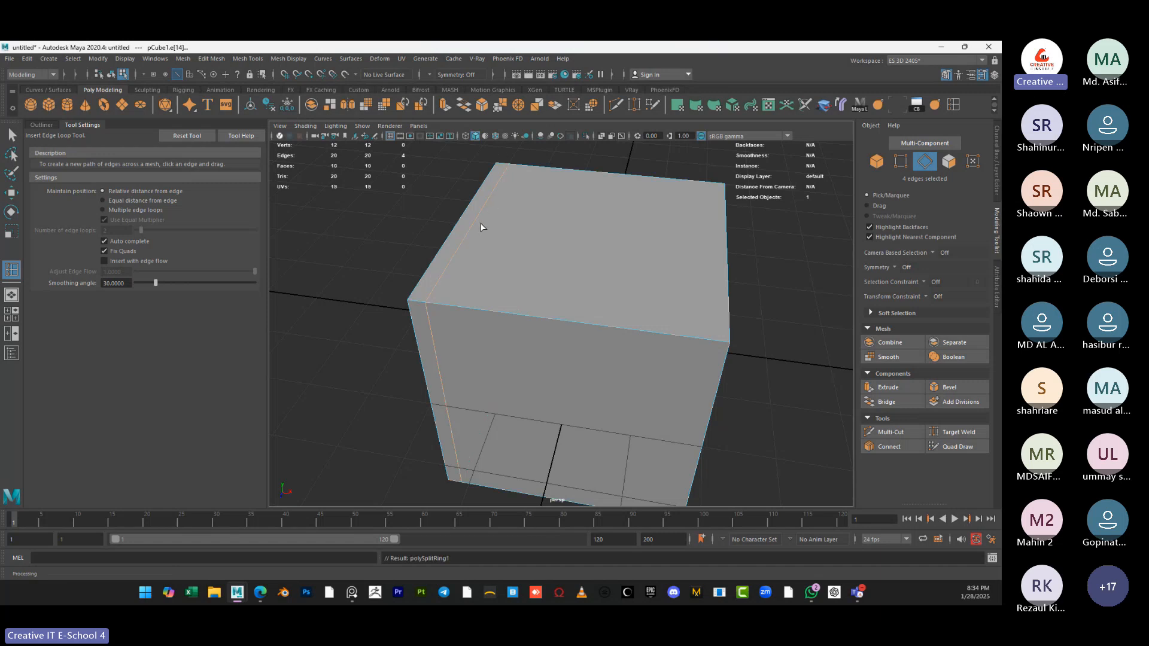
key("ctrl+z")
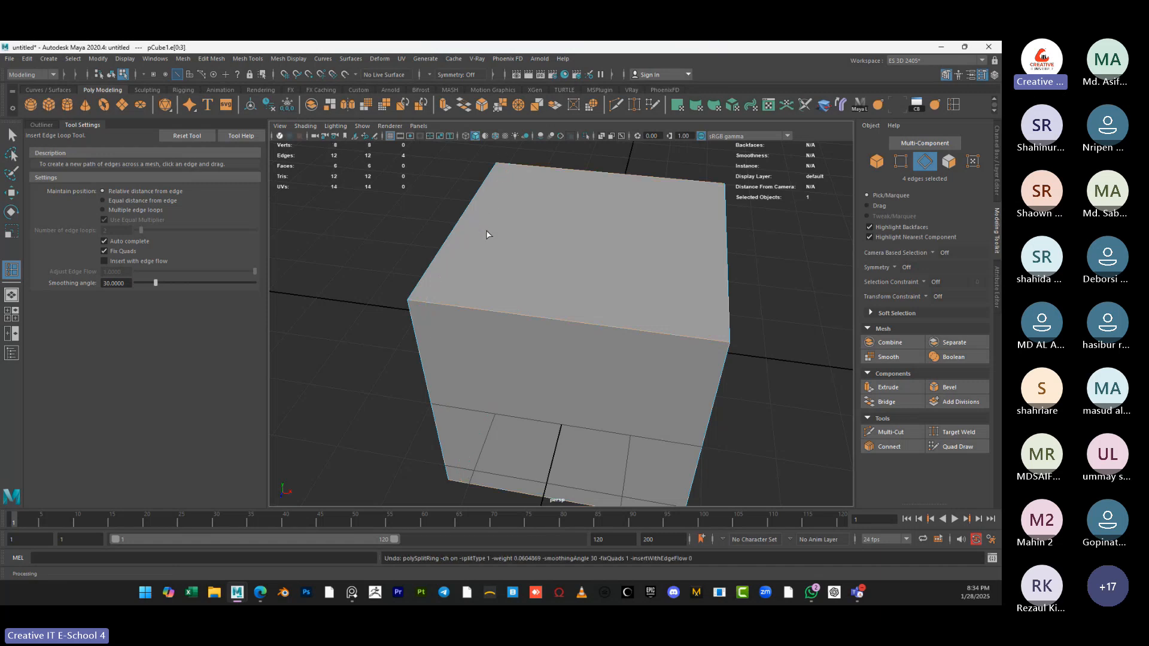
Try an edge loop from the cube's adjacent side and another single loop, undoing each
left_click_drag(487, 234, 606, 339, "alt")
left_click(605, 336)
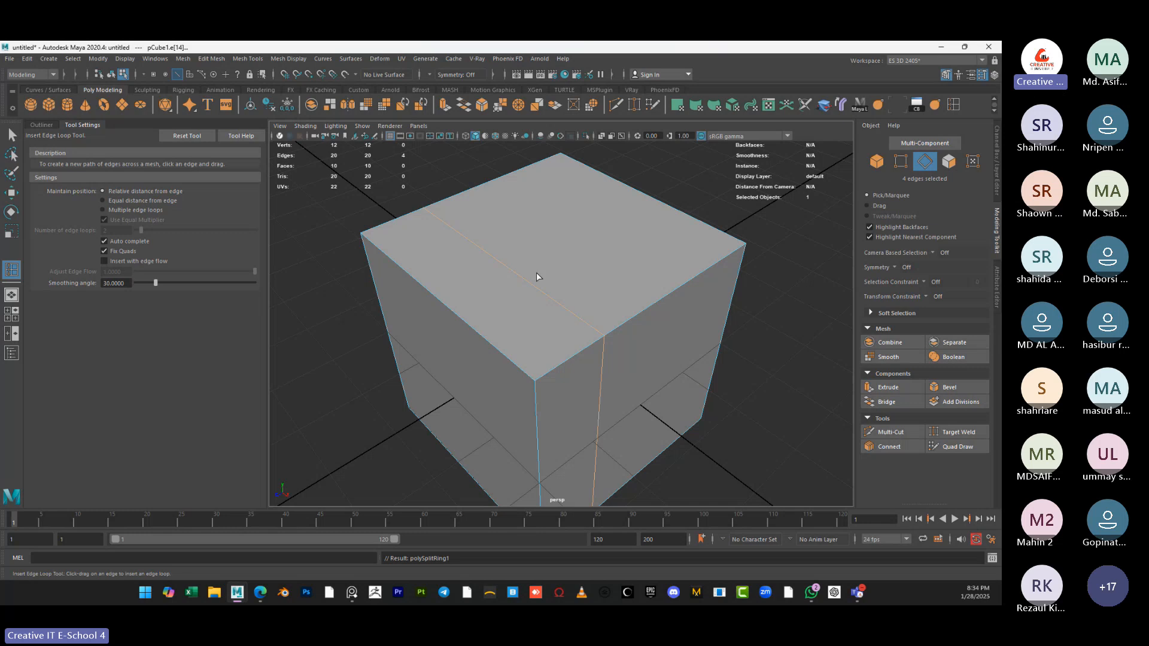
key("ctrl+z")
left_click_drag(536, 276, 578, 329, "alt")
left_click(543, 286)
key("ctrl+z")
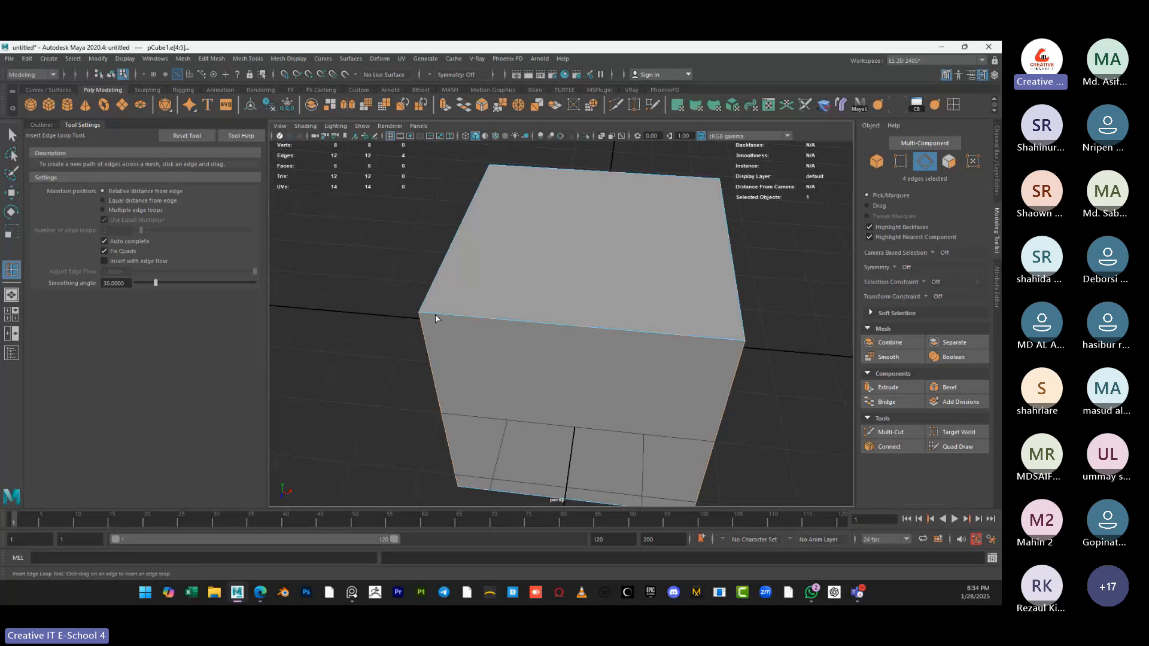
Try supporting edge loops close to the cube's upper and vertical corner edges, and undo them all
left_click_drag(436, 313, 734, 408)
left_click_drag(444, 260, 445, 261)
left_click_drag(431, 309, 430, 309)
left_click_drag(428, 357, 427, 320)
left_click_drag(756, 403, 525, 266, "alt")
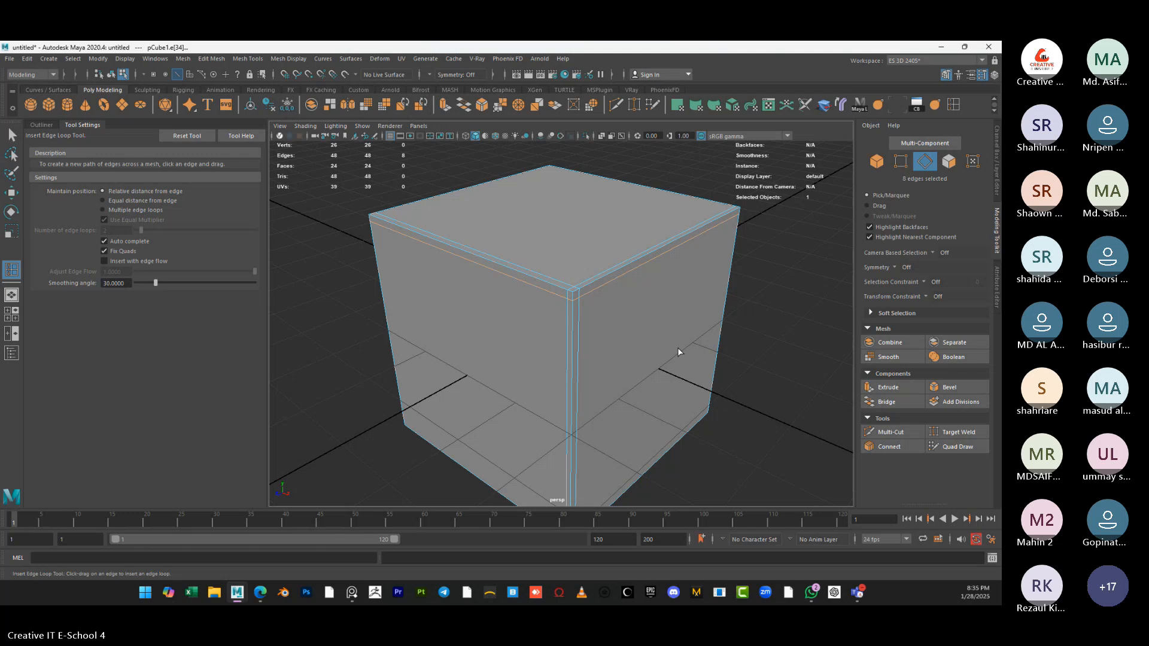
key("ctrl+z")
key("ctrl+z")
key("ctrl+z")
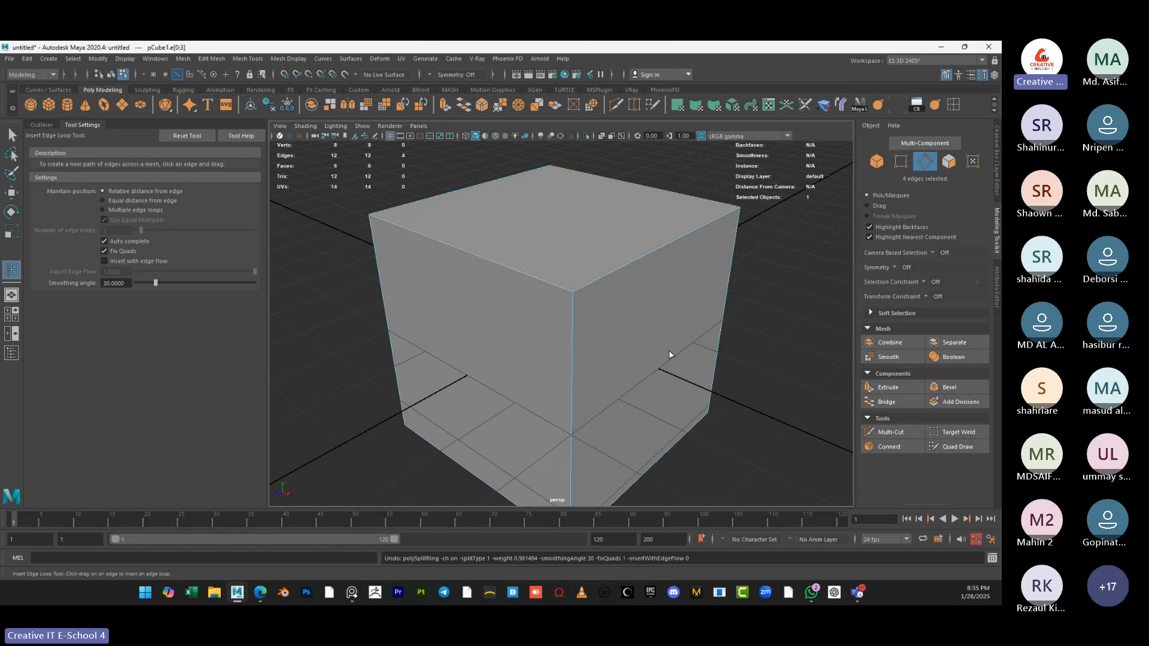
Switch Insert Edge Loop to multiple edge loops and split the front face with two evenly spaced loops
left_click_drag(425, 341, 397, 339, "alt")
left_click_drag(310, 307, 186, 252, "alt")
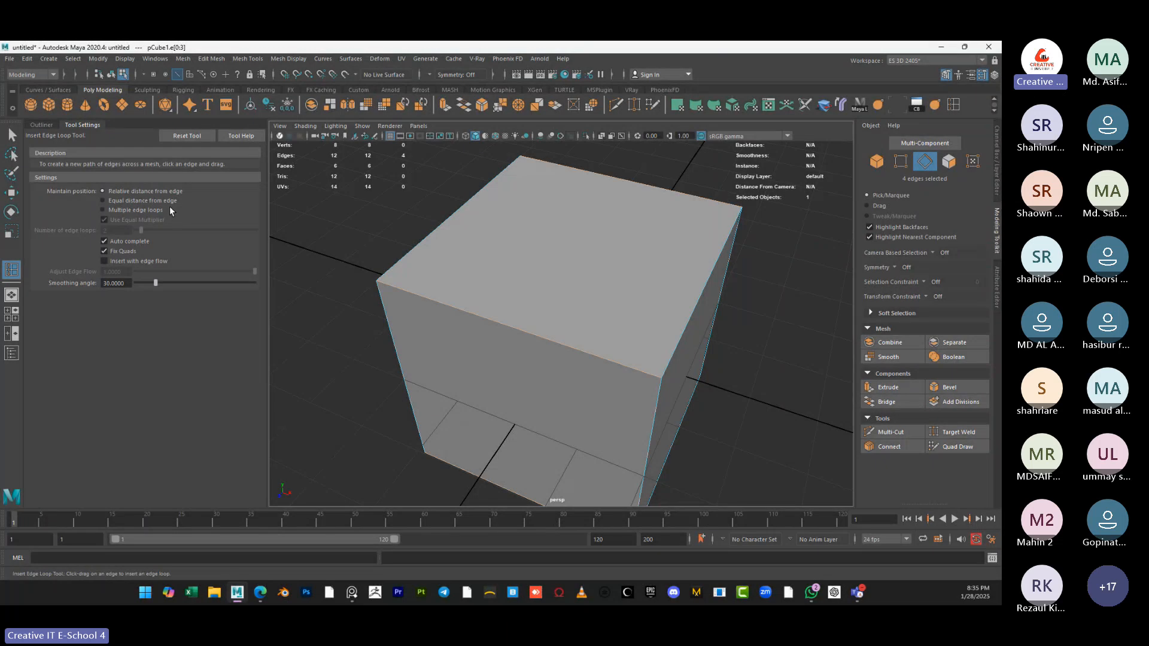
left_click(101, 210)
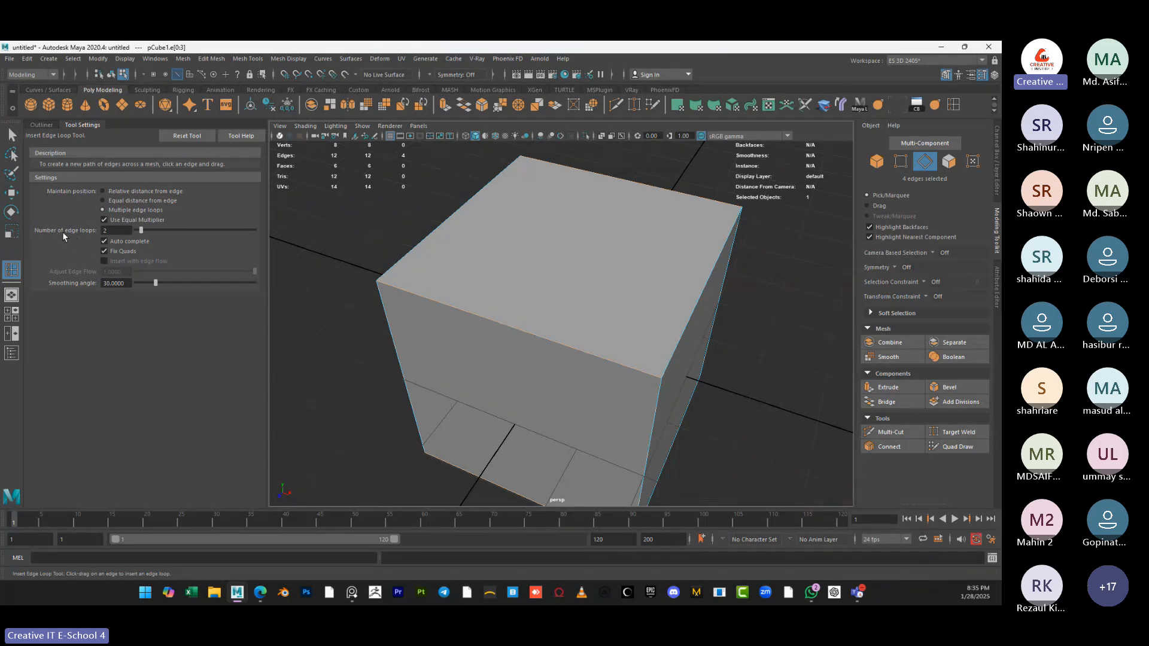
left_click(456, 307)
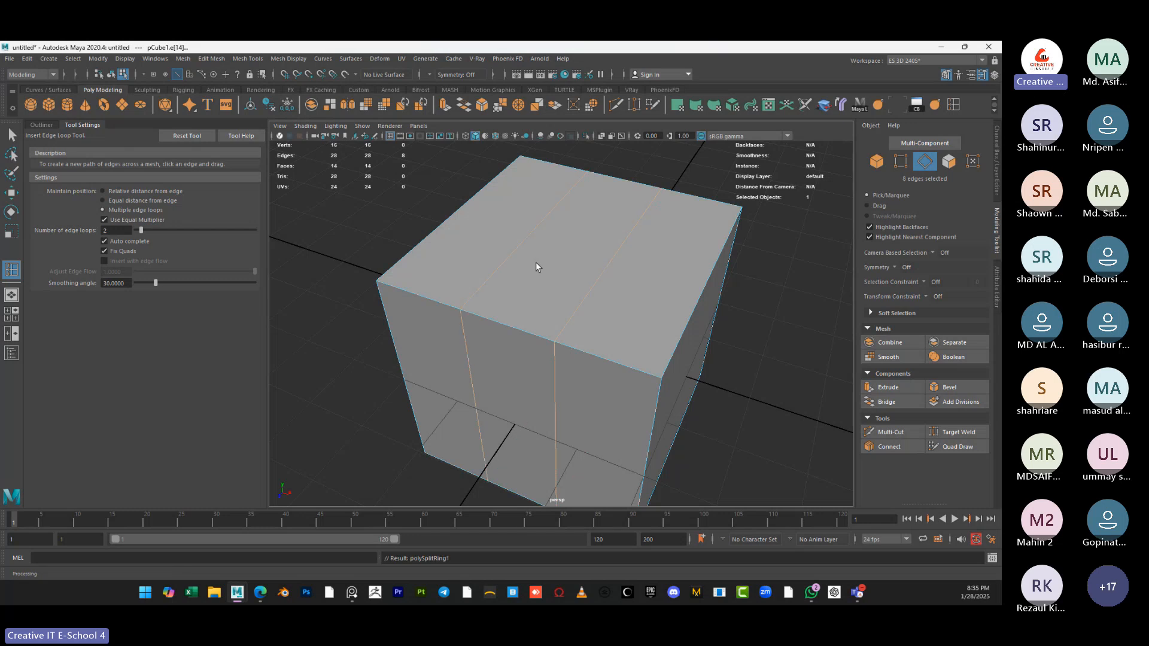
Replace the two loops by trying 10 evenly spaced edge loops in each of the cube's three directions, and undo them all
left_click_drag(113, 230, 88, 226)
type("10")
key("Return")
key("ctrl+z")
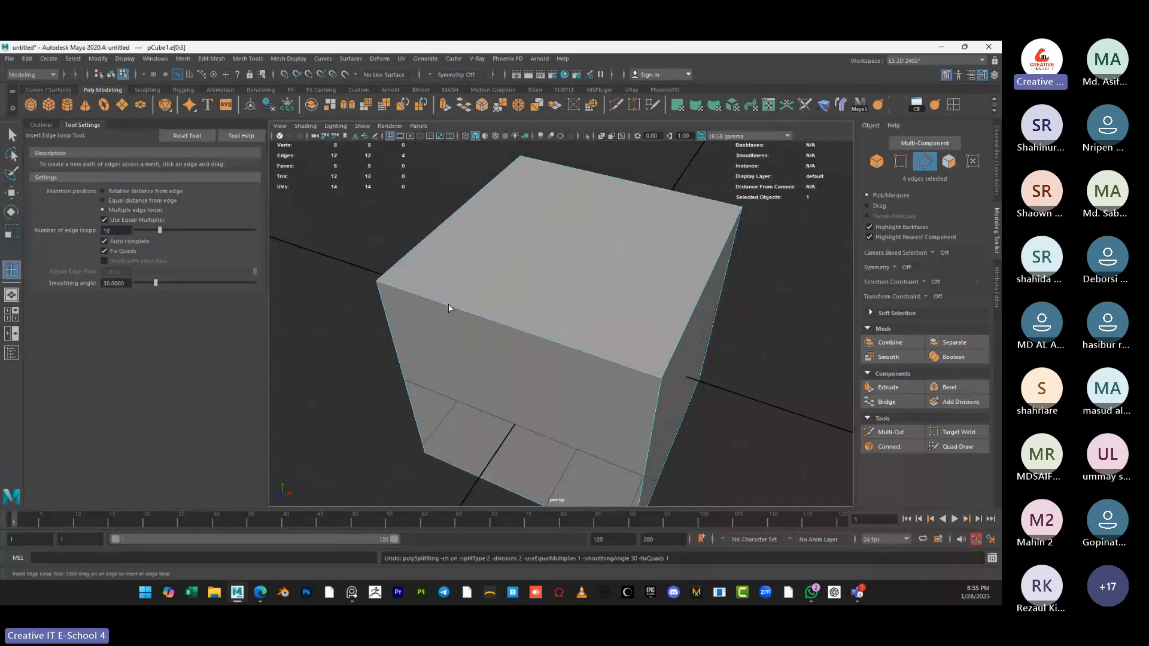
left_click(448, 305)
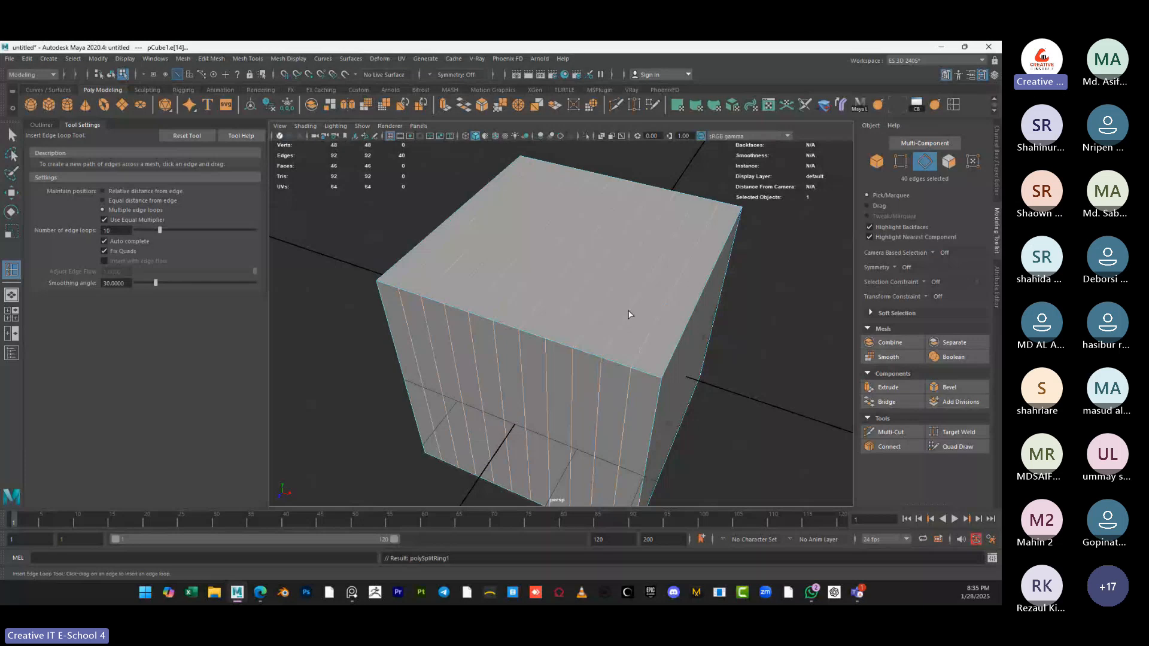
left_click(658, 389)
left_click(672, 369)
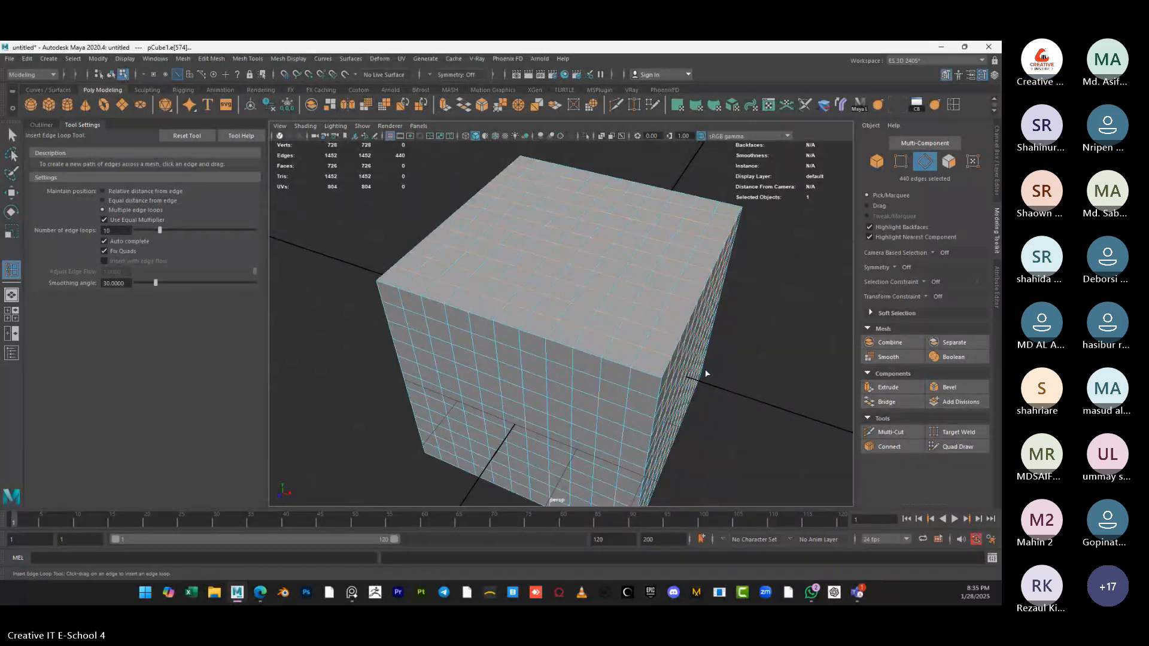
left_click_drag(706, 373, 616, 380, "alt")
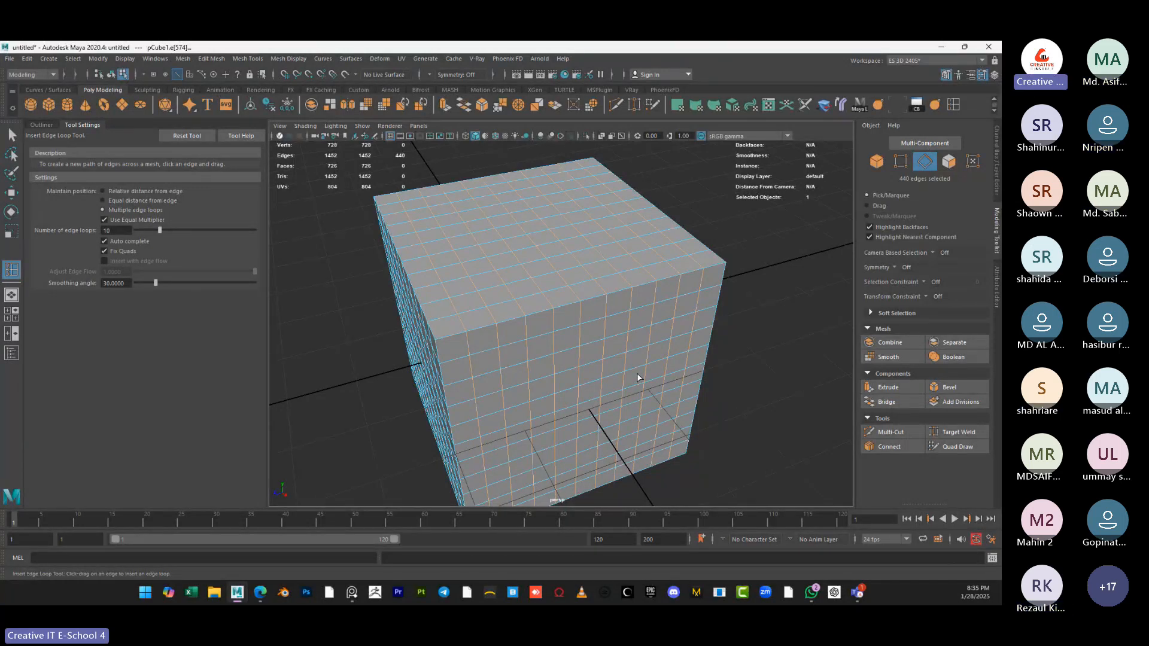
key("ctrl+z")
key("ctrl+z")
key("ctrl+z")
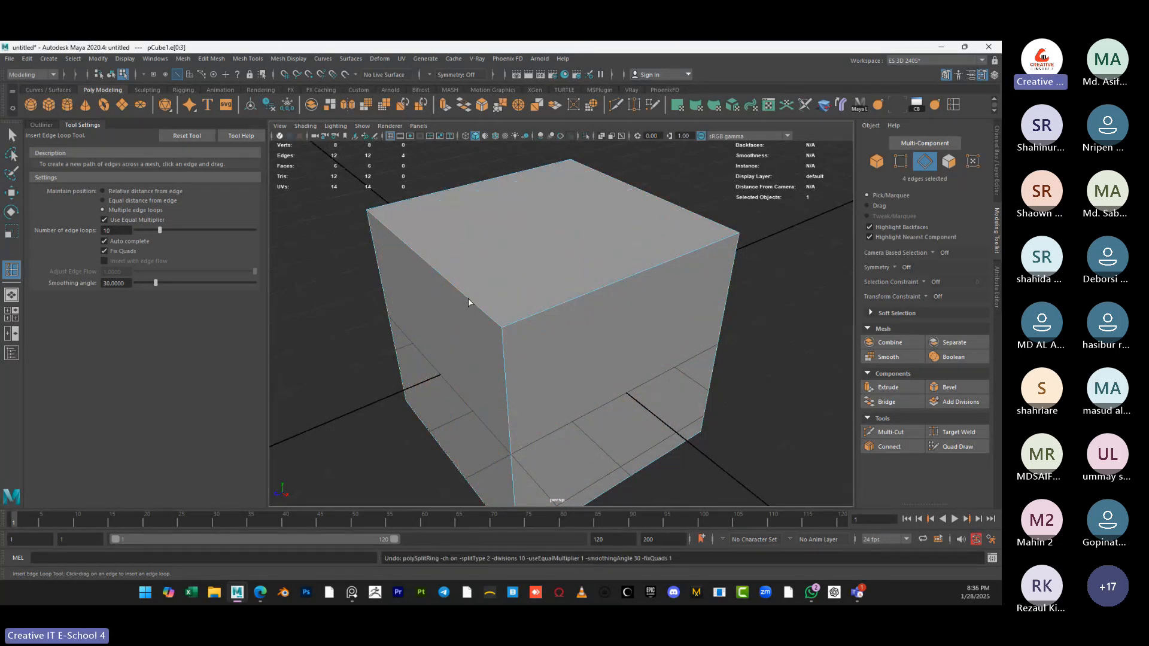
Leave Insert Edge Loop, collapse its settings, and return to object mode with the whole cube selected
left_click_drag(468, 298, 486, 309, "alt")
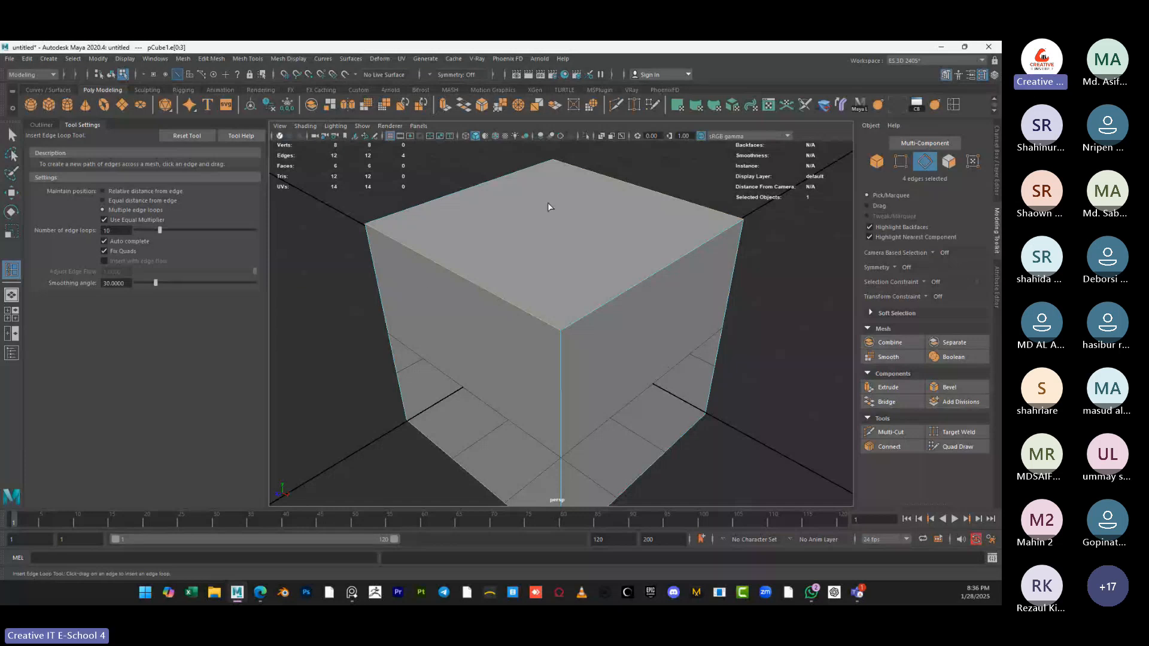
key("q")
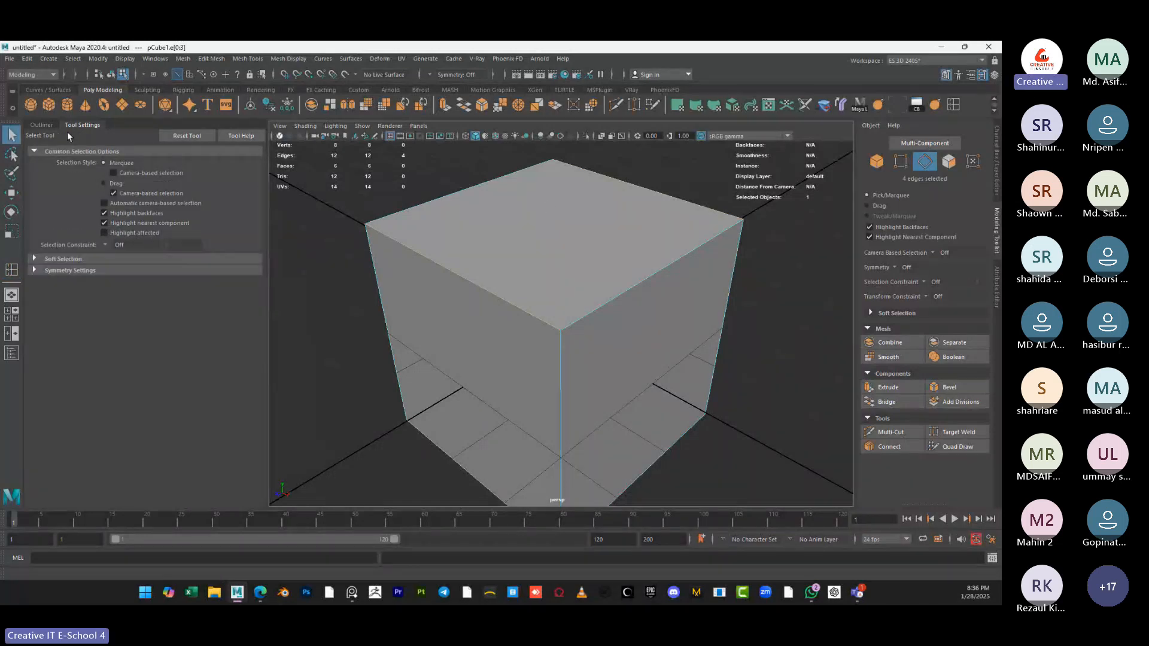
left_click(70, 126)
scroll(430, 251, "down", 4)
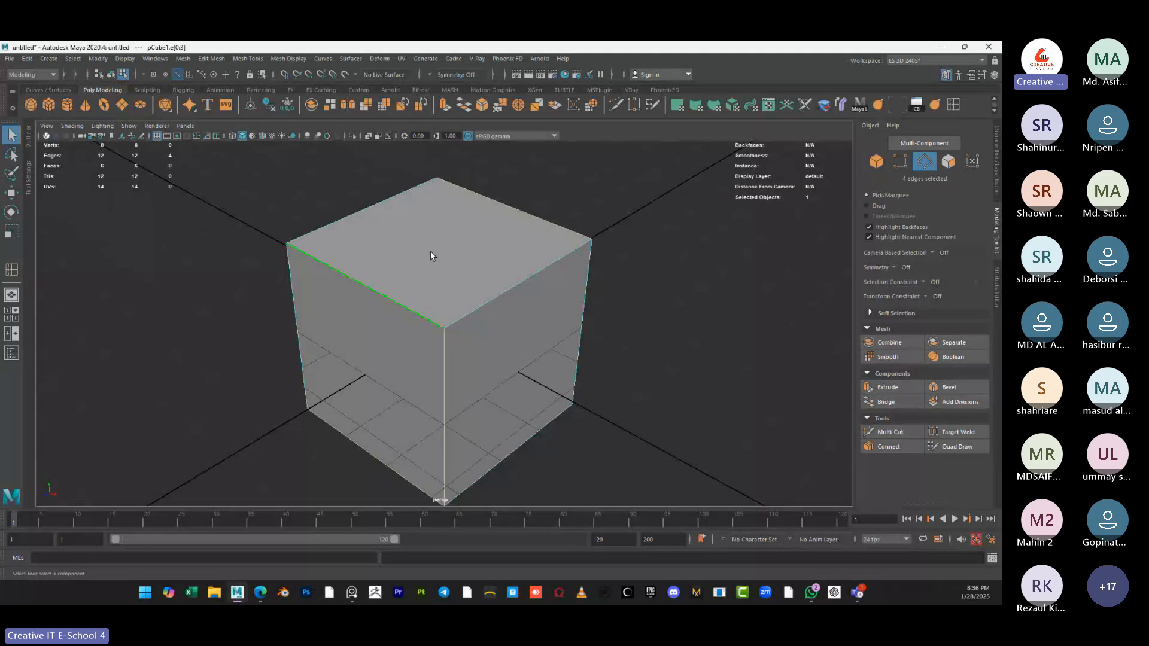
right_click_drag(430, 250, 491, 226)
scroll(529, 254, "down", 3)
scroll(529, 252, "up", 3)
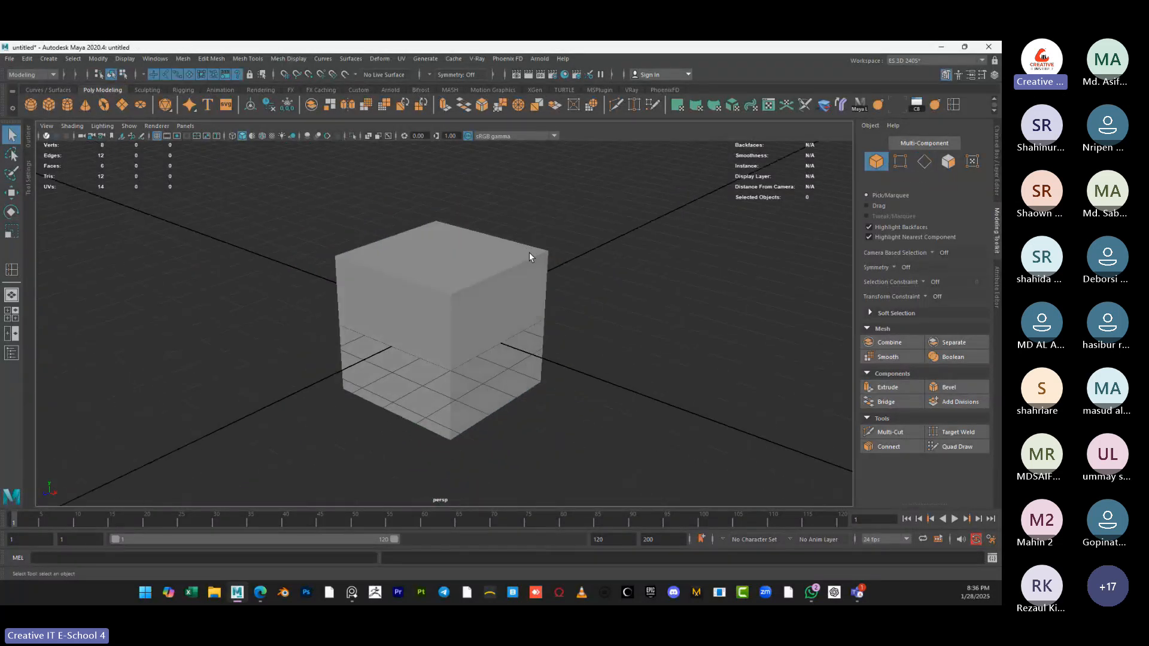
left_click(423, 284)
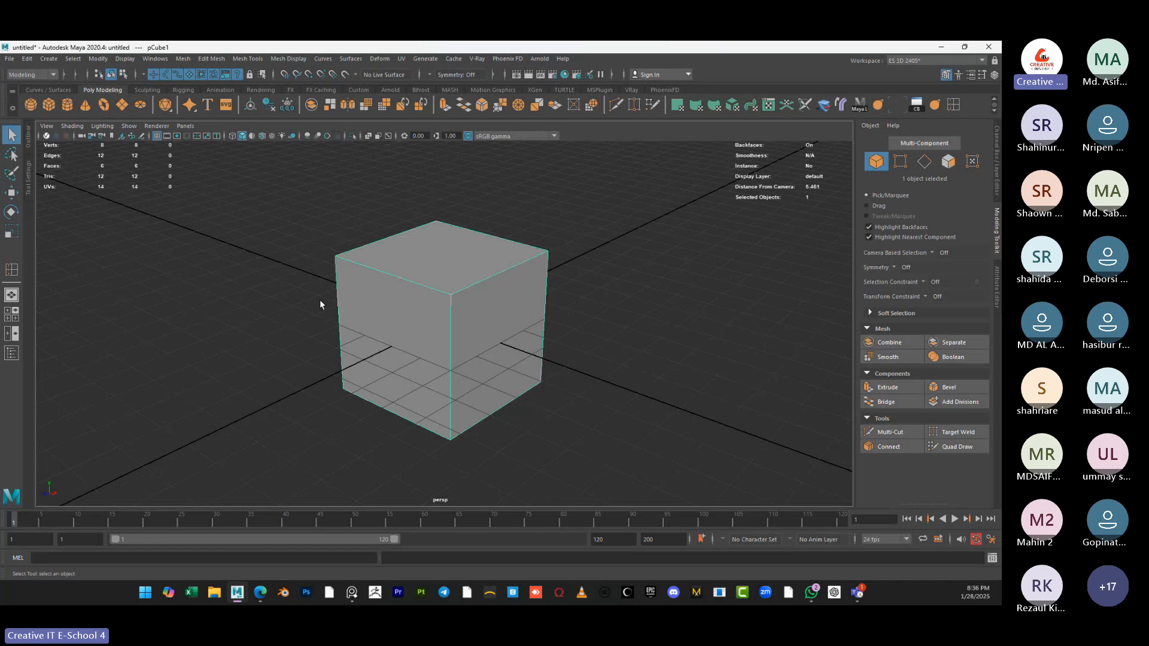
Open the Insert Edge Loop options and reset the tool to its default settings
left_click(257, 63)
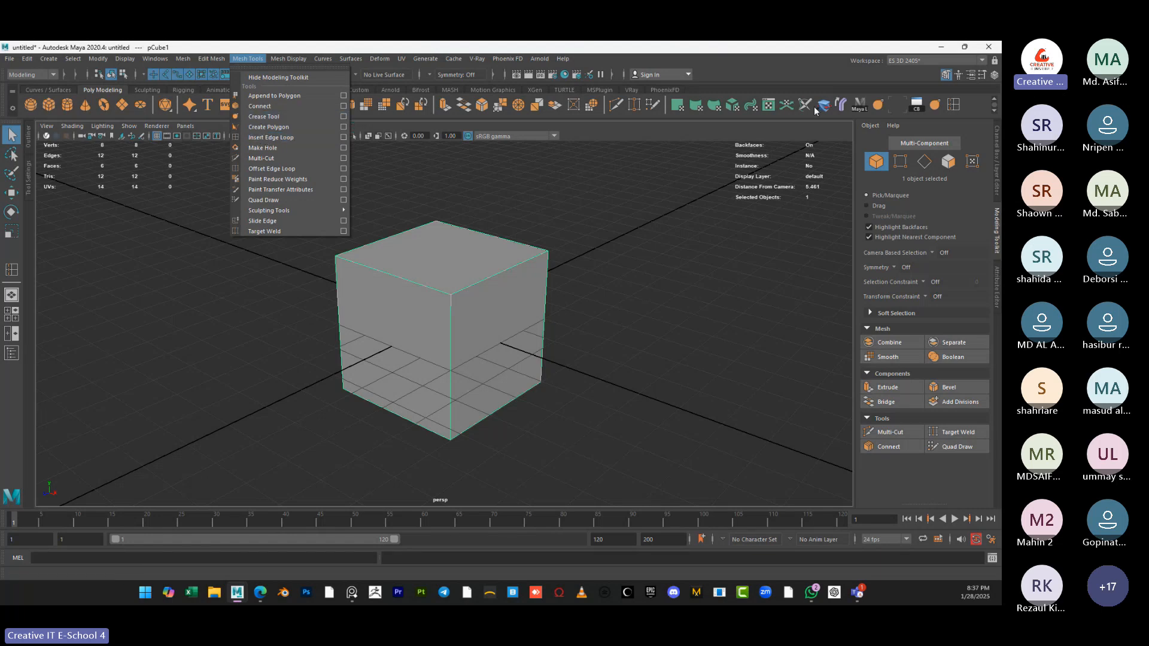
double_click(953, 104)
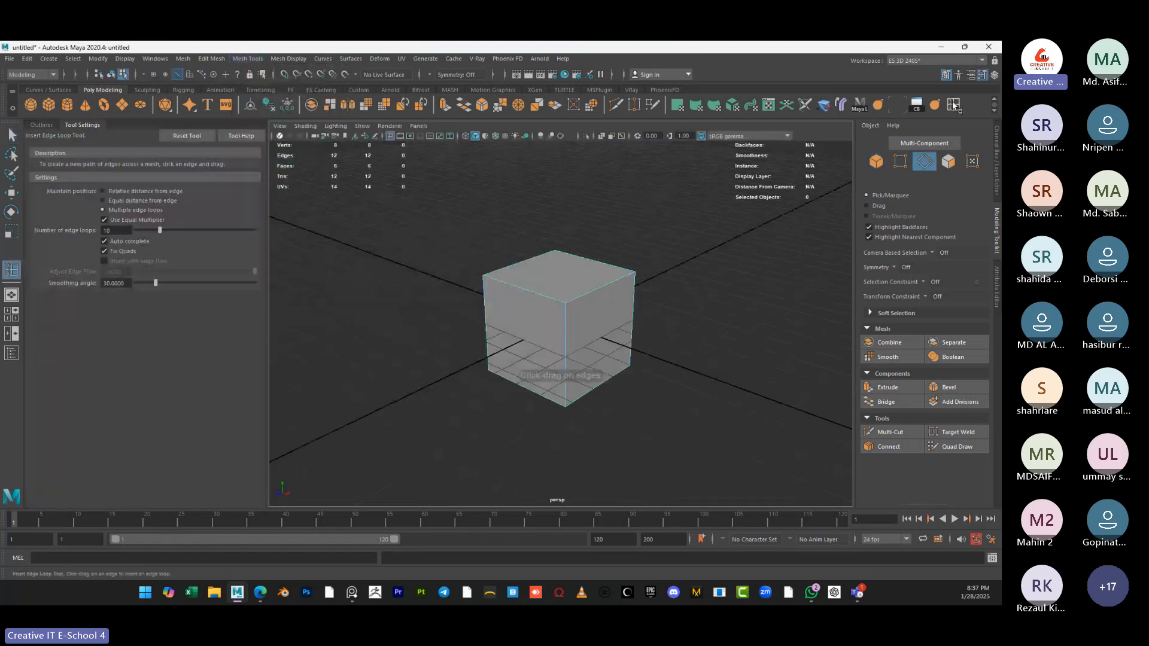
left_click(84, 127)
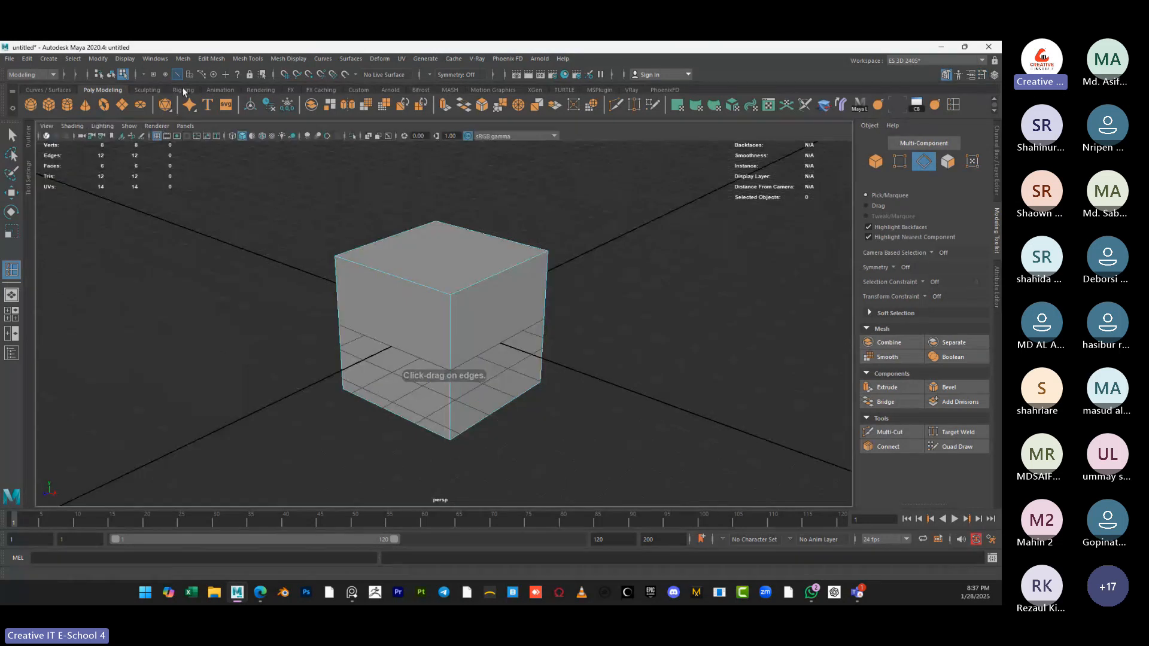
left_click(253, 61)
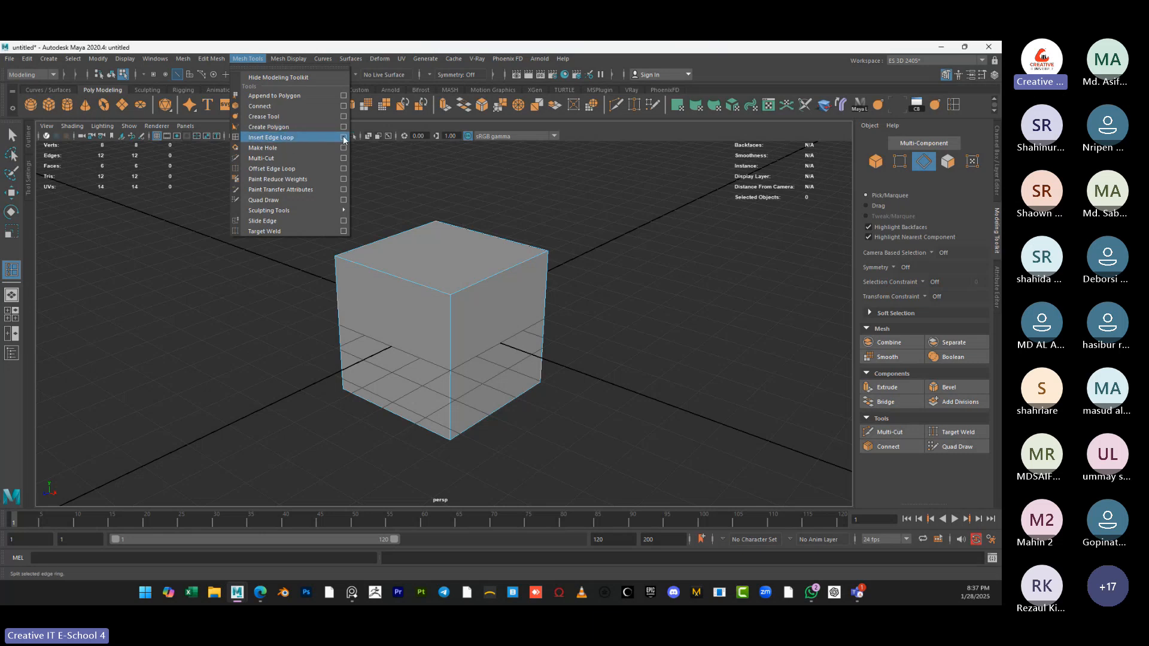
left_click(344, 139)
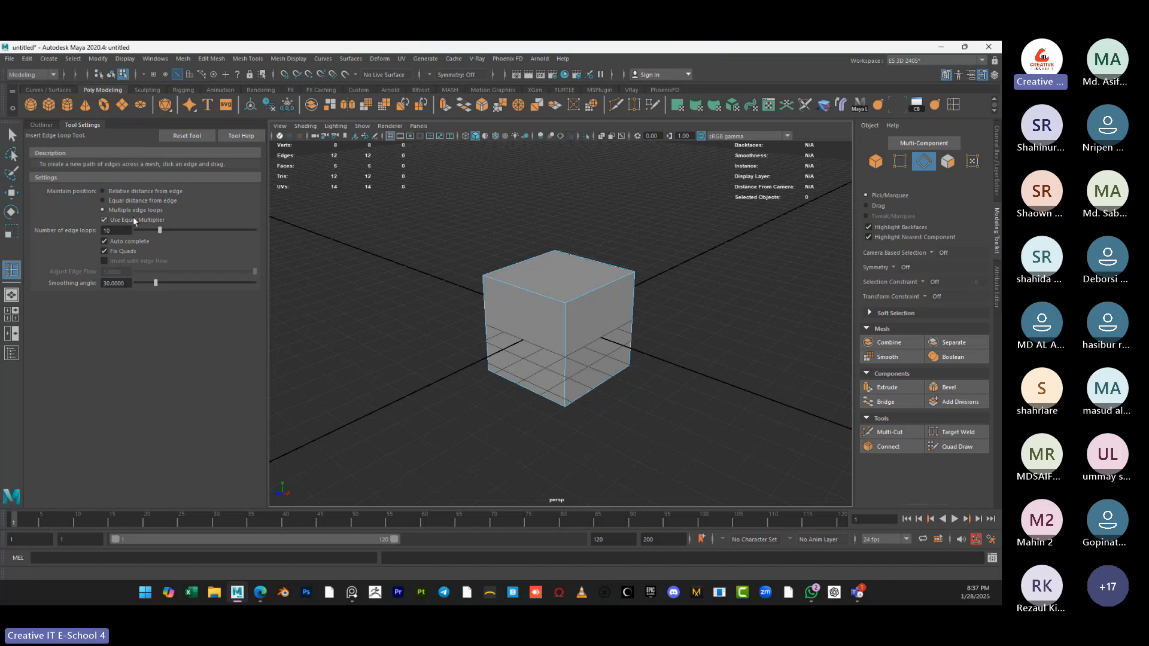
left_click(189, 136)
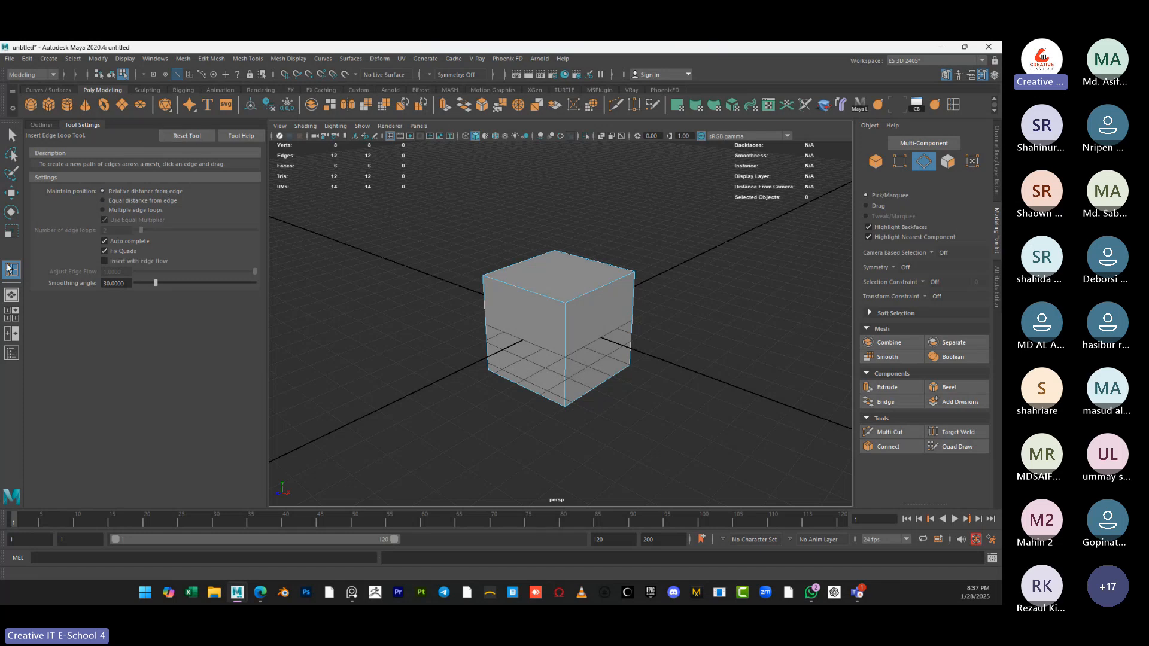
Try three vertical edge loops and a series of horizontal loops down the cube, and undo them all
left_click(503, 284)
left_click(525, 291)
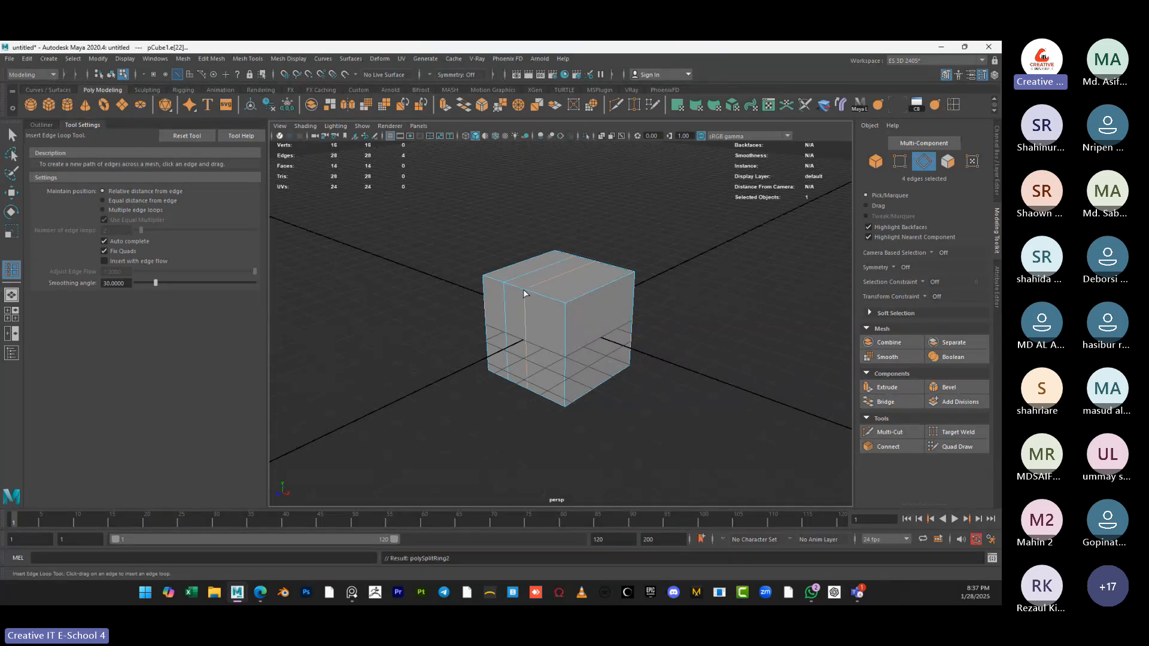
left_click(541, 296)
left_click(565, 310)
left_click(565, 320)
left_click(564, 339)
left_click_drag(565, 342, 565, 356)
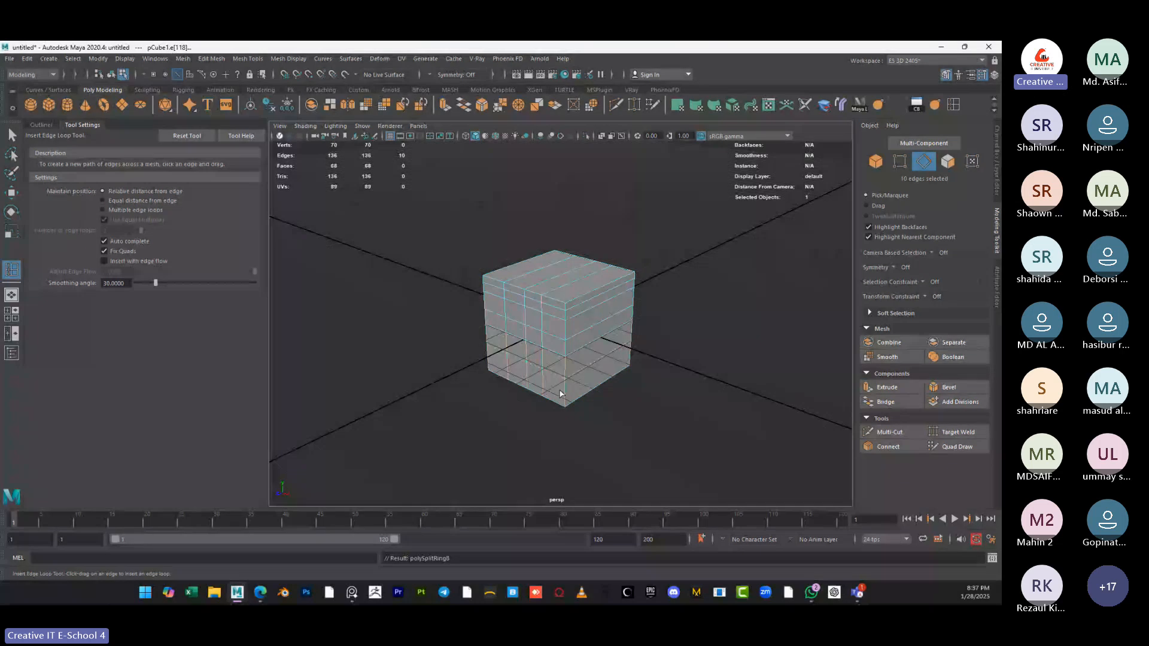
scroll(598, 358, "up", 3)
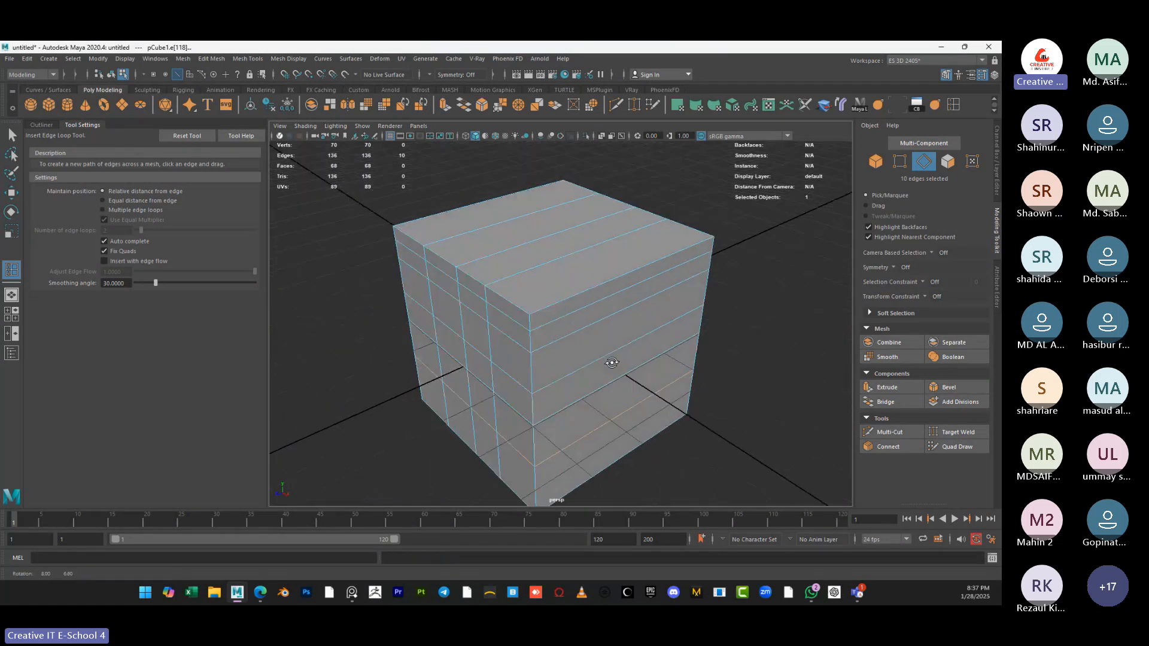
key("ctrl+z")
key("ctrl+z")
key("ctrl+z")
key("ctrl+z")
key("ctrl+z")
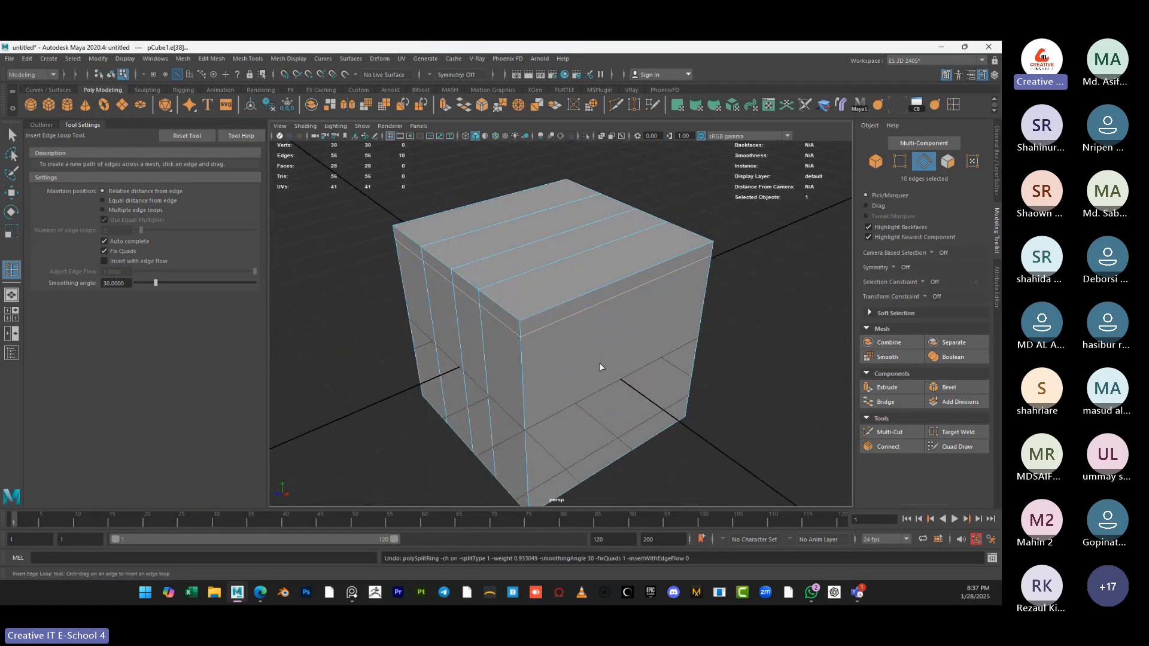
key("ctrl+z")
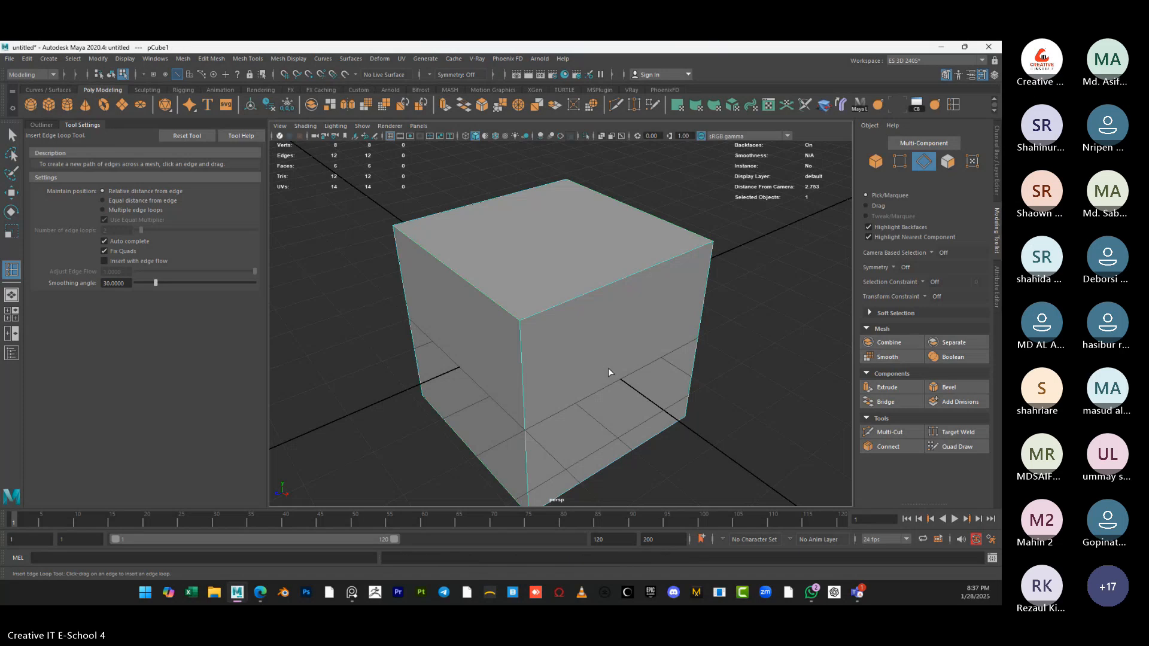
Insert one vertical edge loop down the cube's left-hand face and across its top
left_click(619, 382)
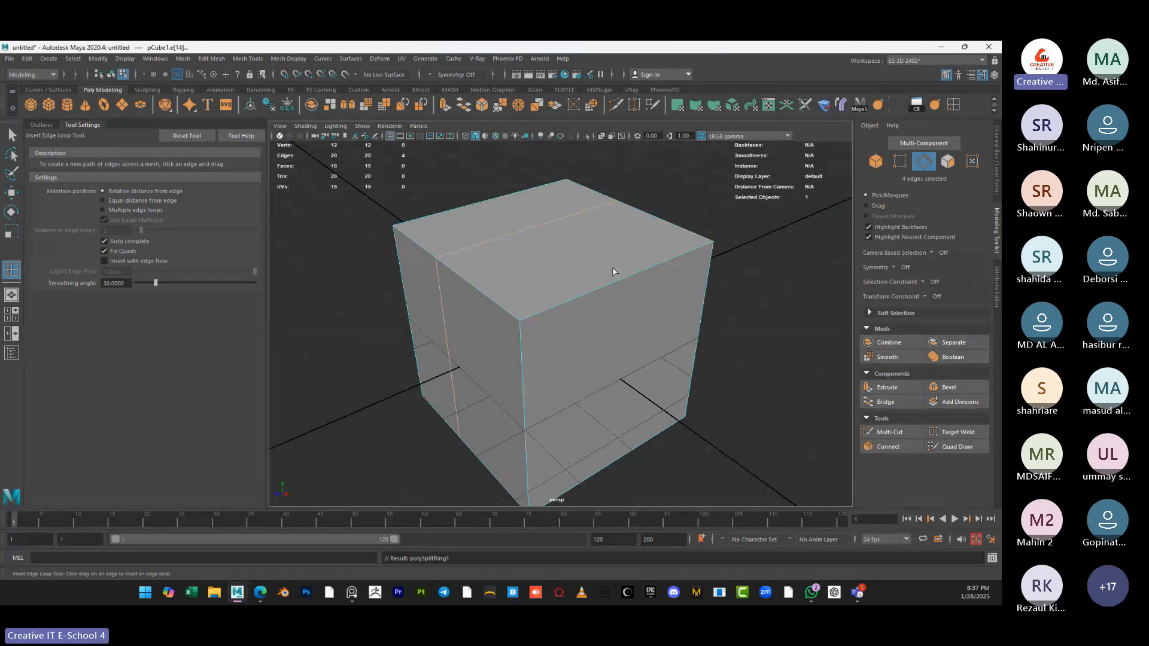
Undo the last edge loop, then try another vertical loop down the cube's right-hand face and undo it too
key("ctrl+z")
left_click_drag(520, 337, 523, 374, "alt")
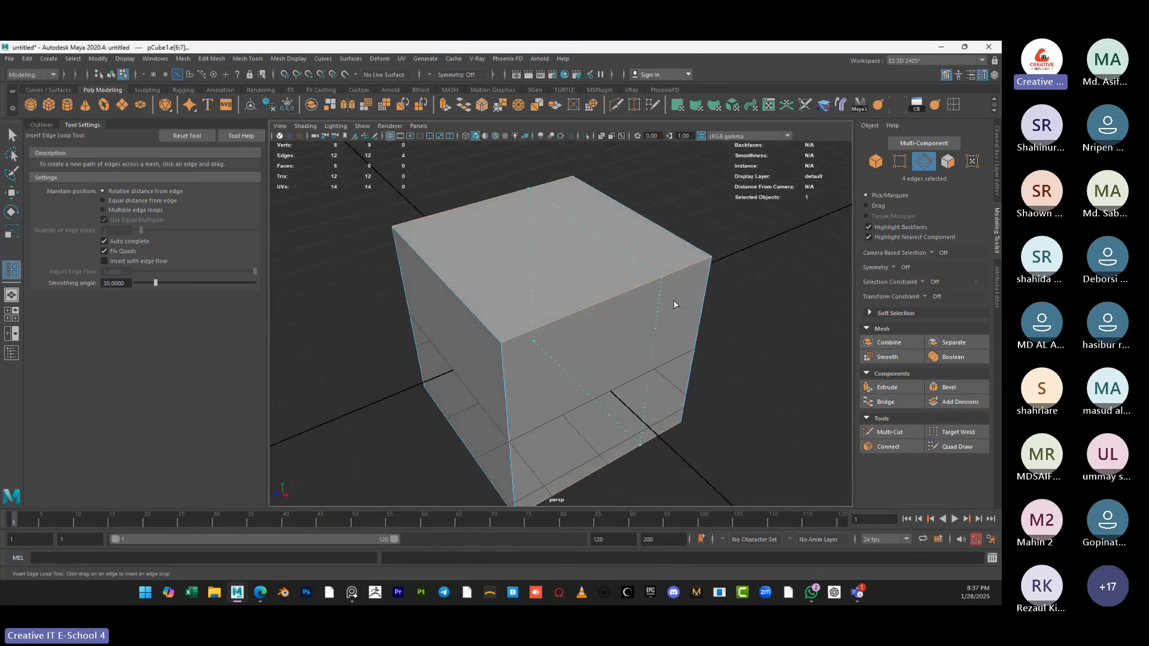
left_click_drag(674, 300, 614, 346)
key("ctrl+z")
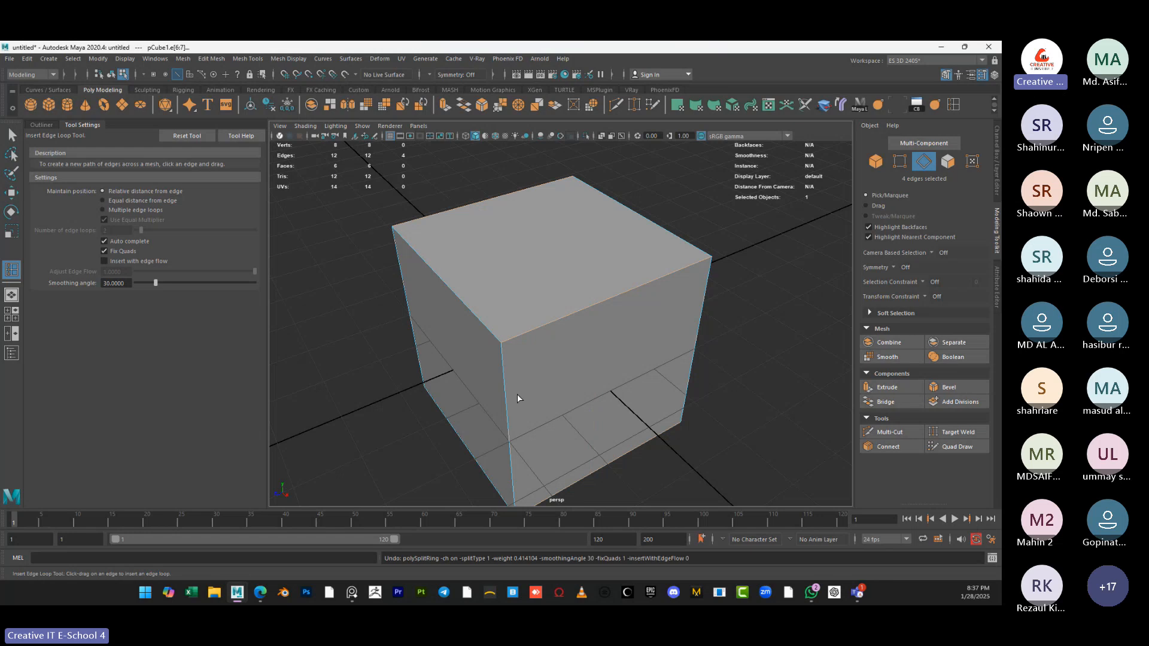
Try edge loops tight beside two of the cube's vertical edges and one just below its top edges
scroll(538, 397, "up", 5)
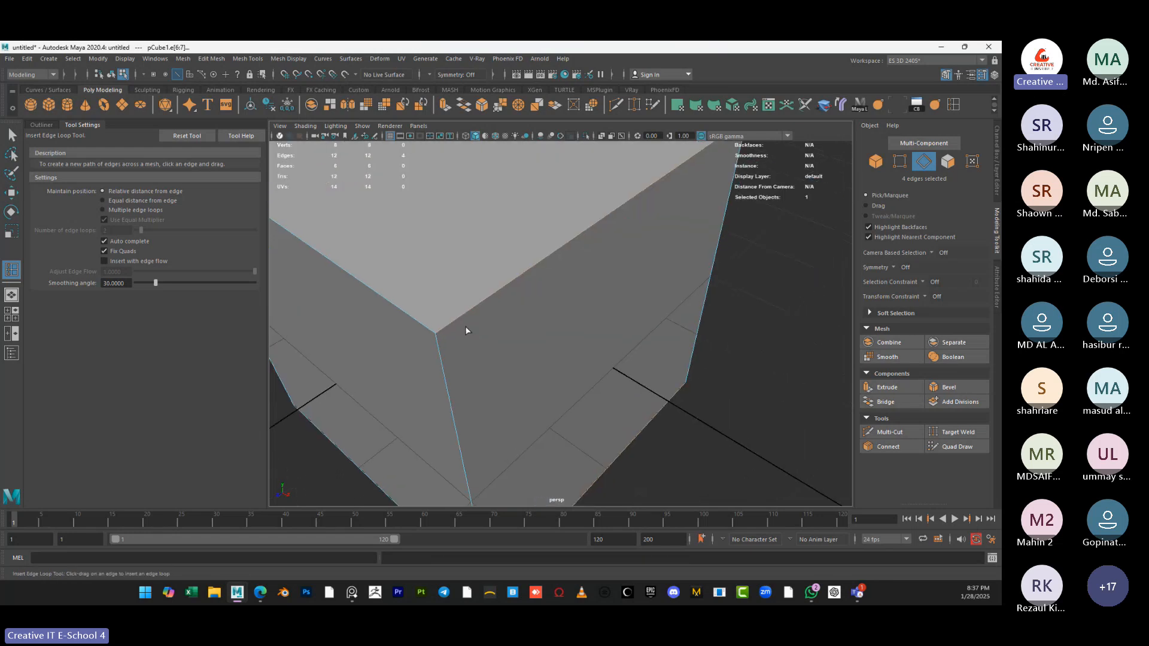
left_click_drag(466, 329, 796, 210, "alt")
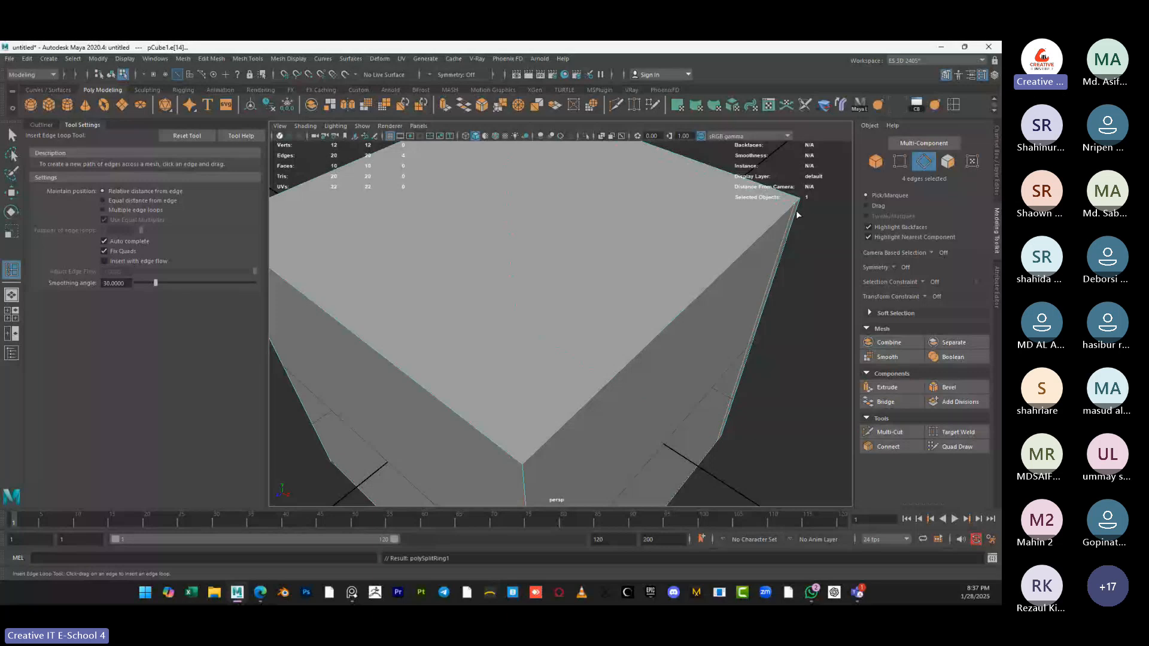
left_click_drag(743, 258, 707, 305)
left_click_drag(626, 389, 535, 465)
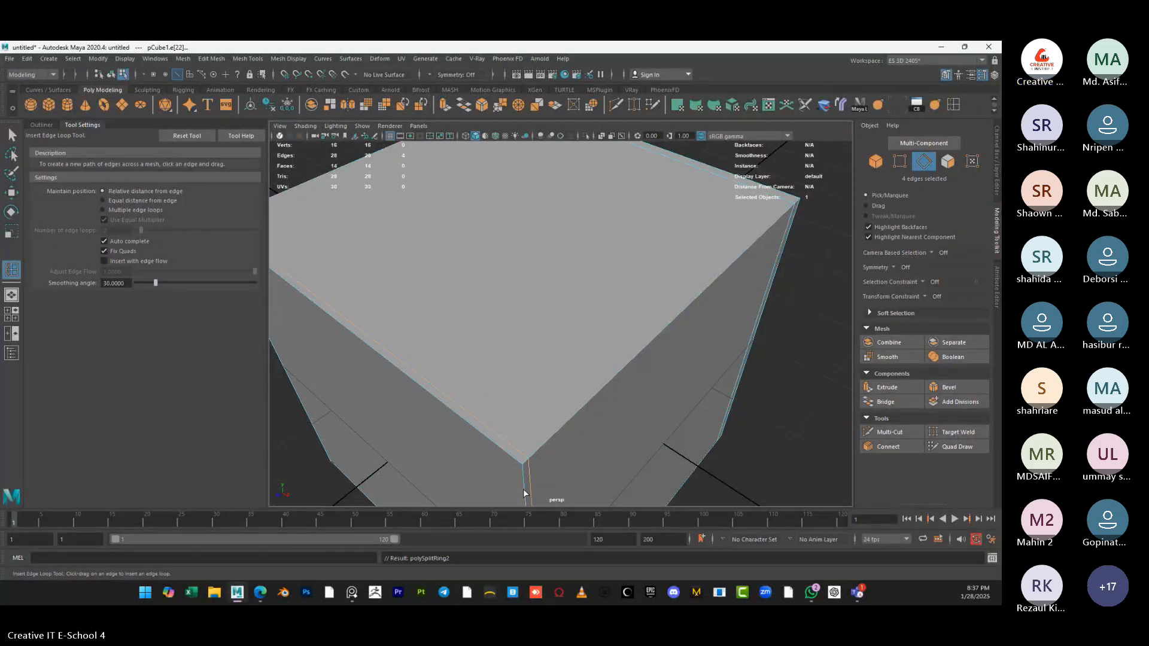
scroll(524, 493, "down", 5)
left_click_drag(550, 369, 551, 364)
scroll(552, 365, "up", 5)
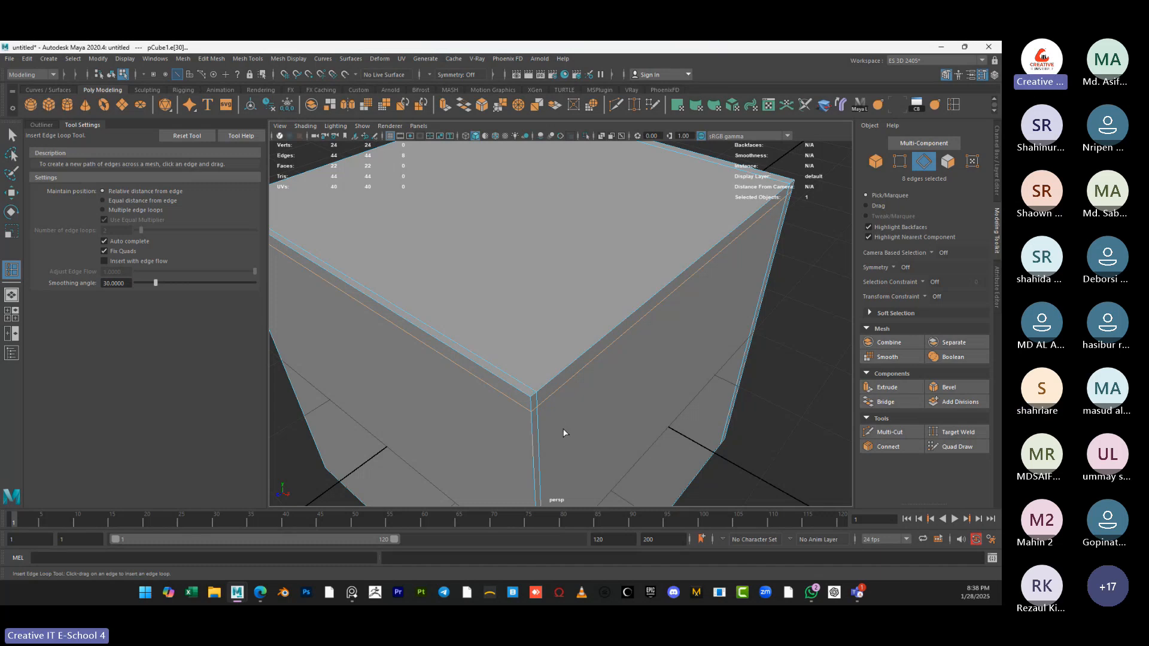
scroll(571, 416, "down", 4)
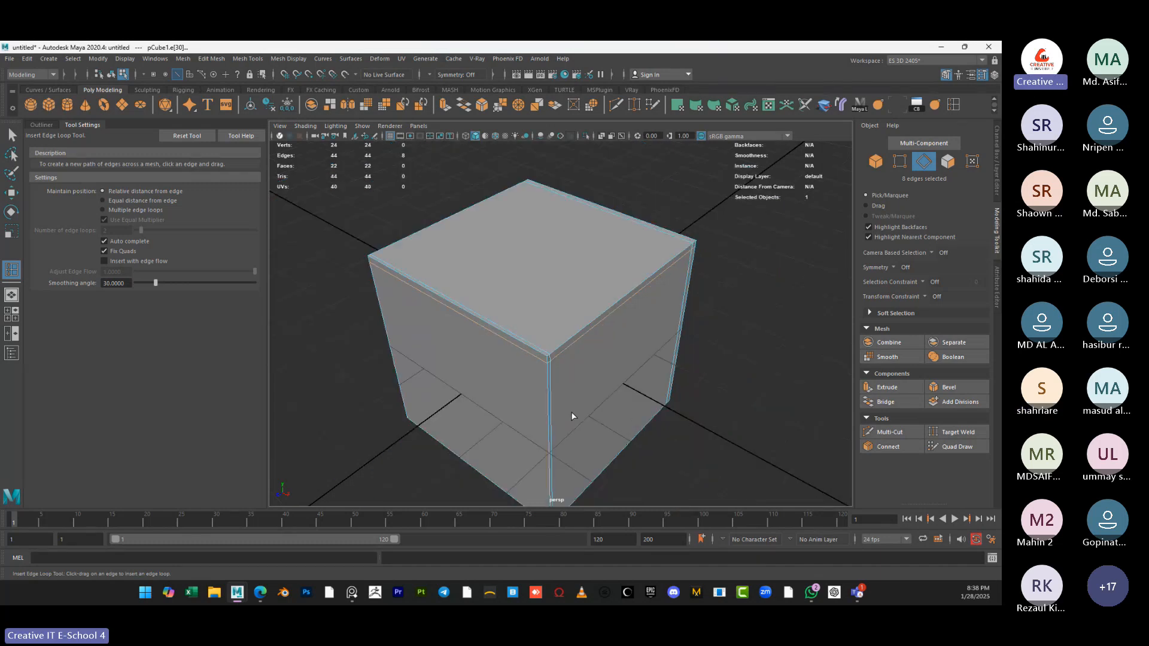
Undo all the edge loops placed close to the cube's edges
left_click_drag(571, 415, 585, 386, "alt")
key("ctrl+z")
key("ctrl+z")
key("ctrl+z")
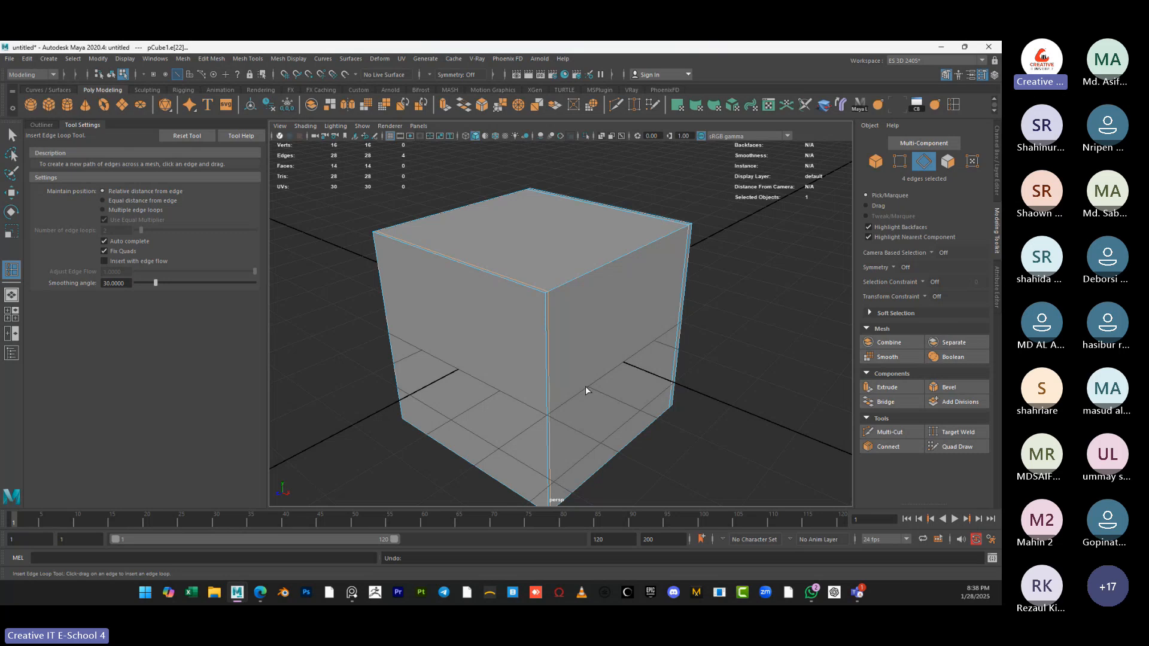
key("ctrl+z")
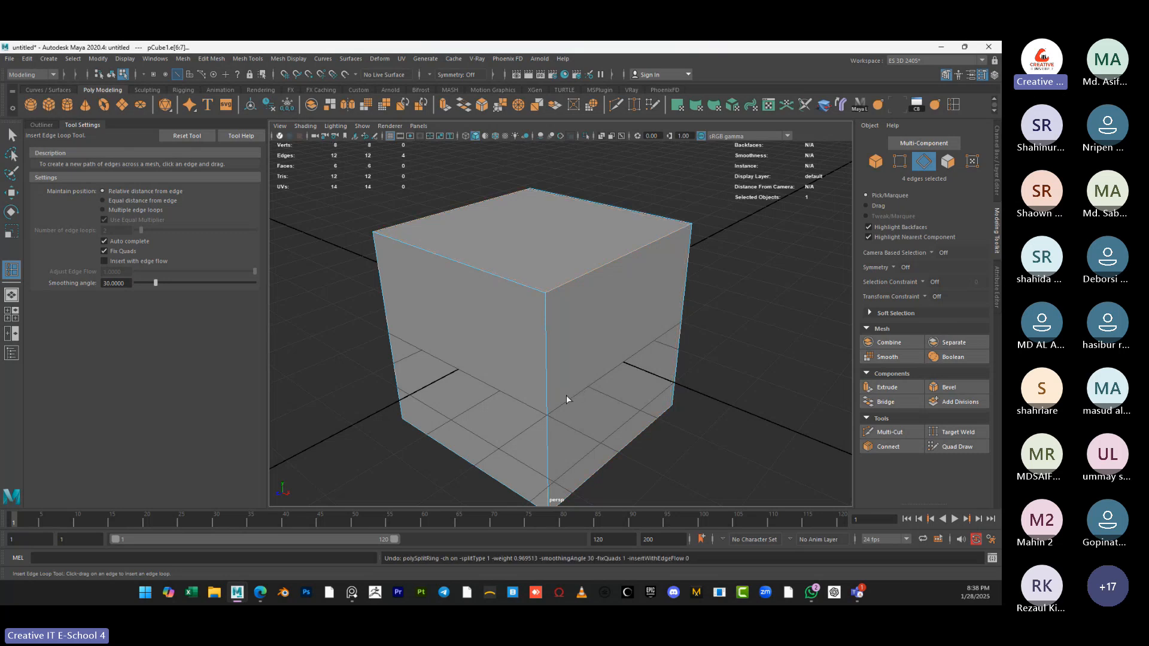
Set Maintain position to Equal distance from edge, try vertical loops on the cube's front face, and undo them
left_click_drag(566, 395, 573, 404, "alt")
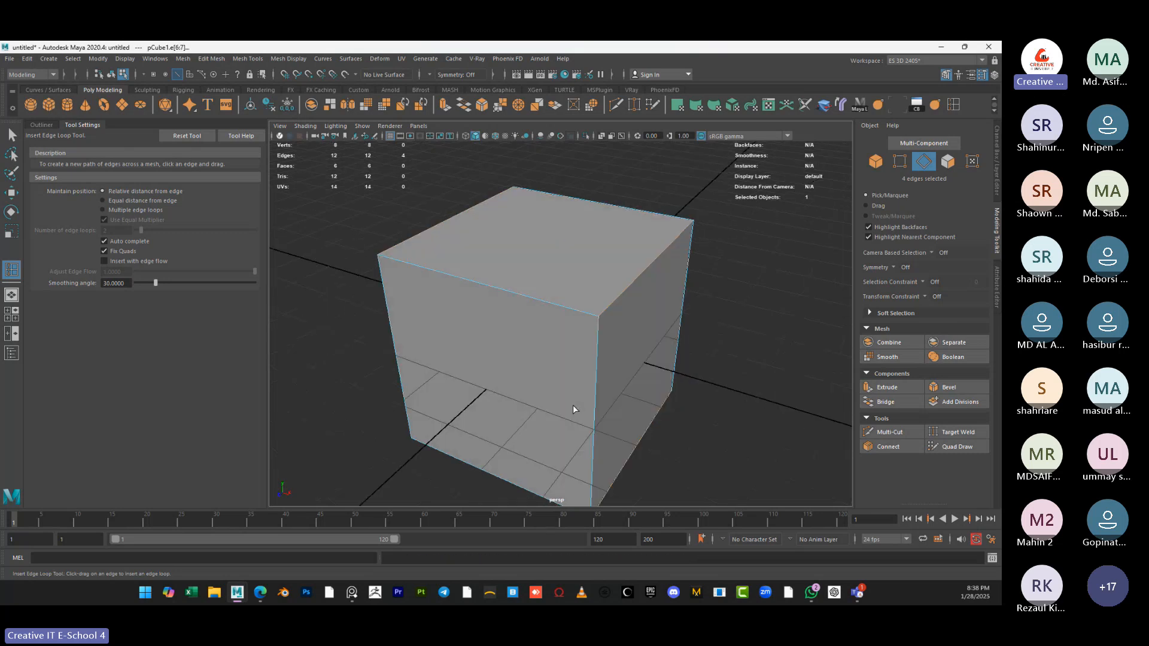
left_click_drag(572, 410, 600, 402, "alt")
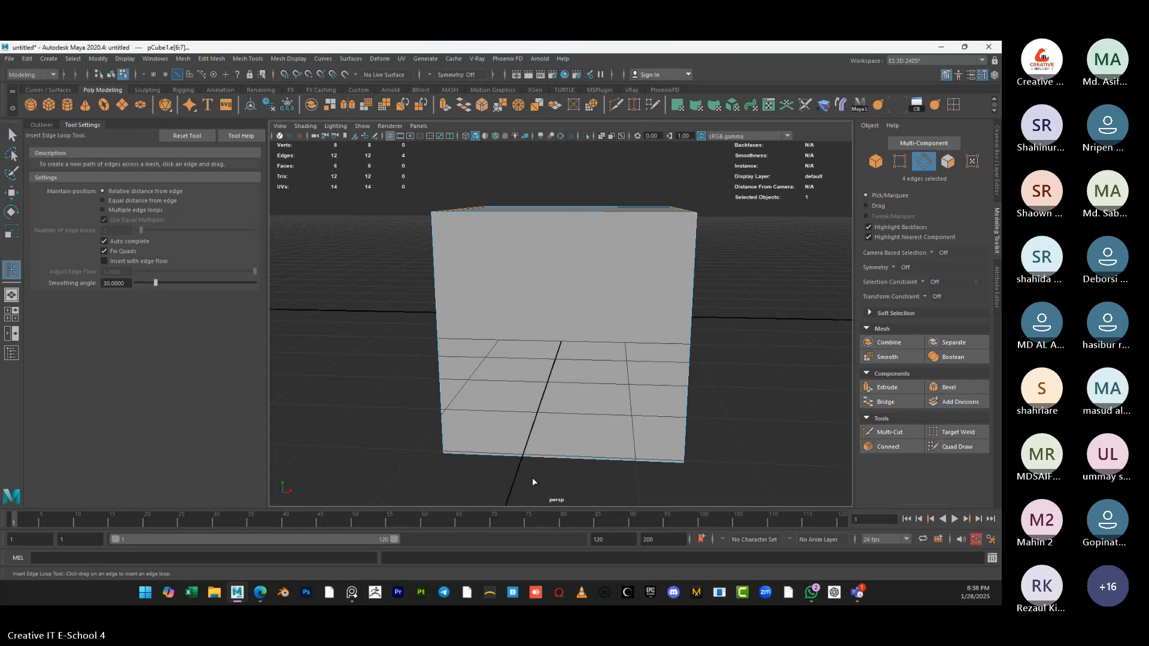
scroll(621, 424, "down", 3)
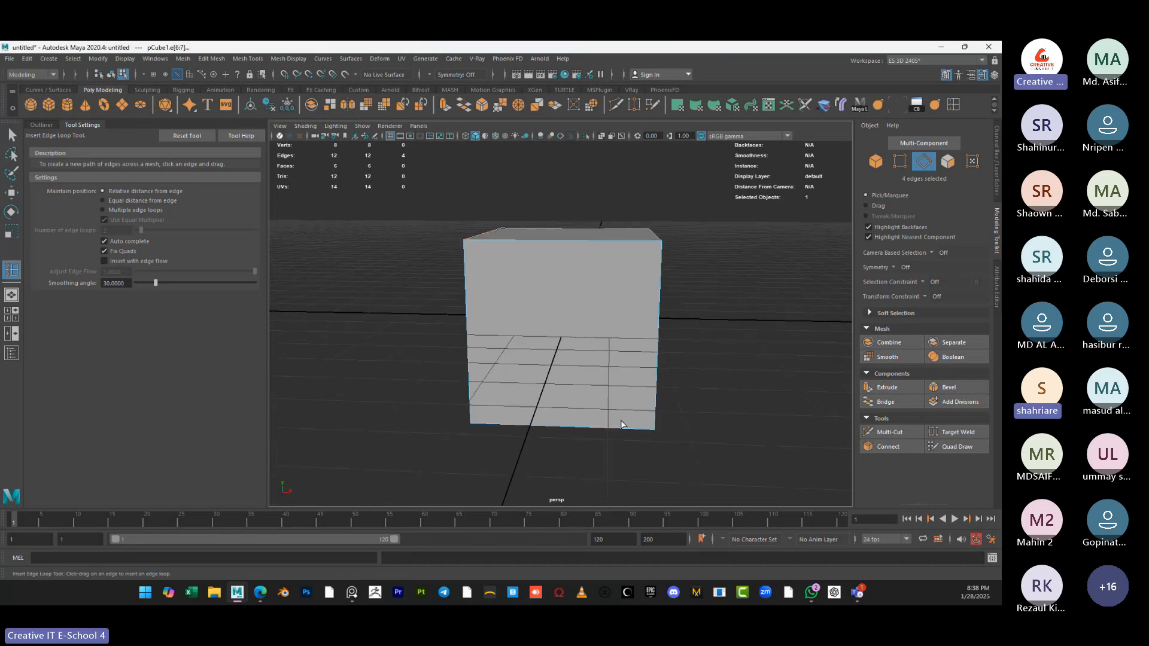
left_click_drag(621, 424, 561, 438, "alt")
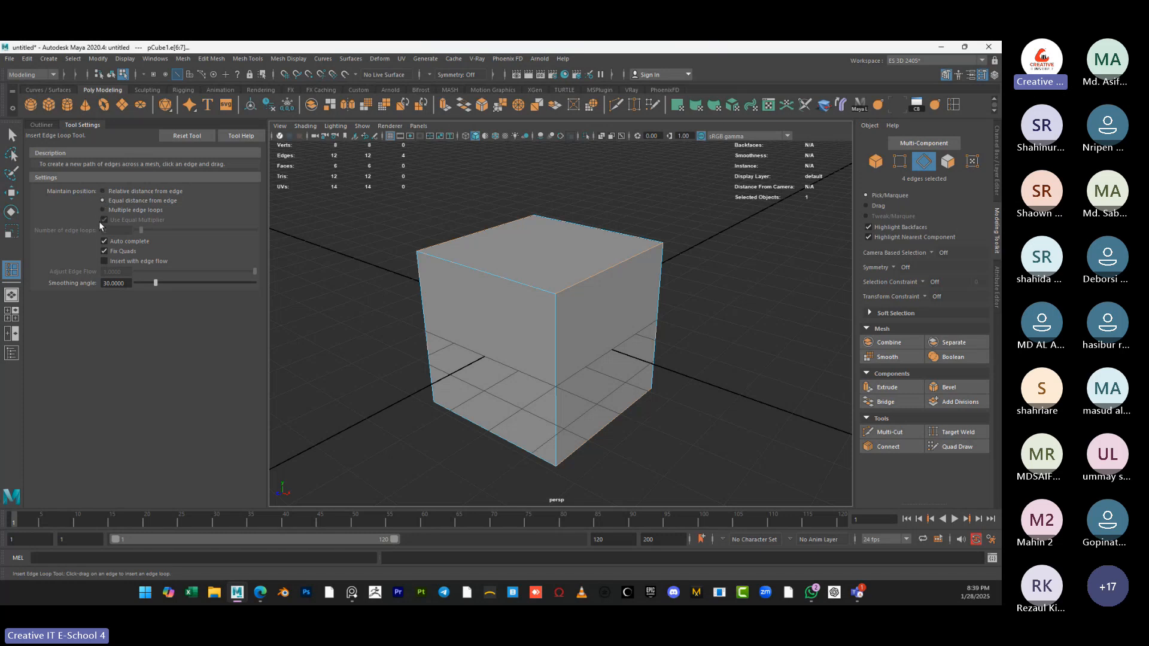
left_click(487, 272)
left_click_drag(387, 436, 433, 441, "alt")
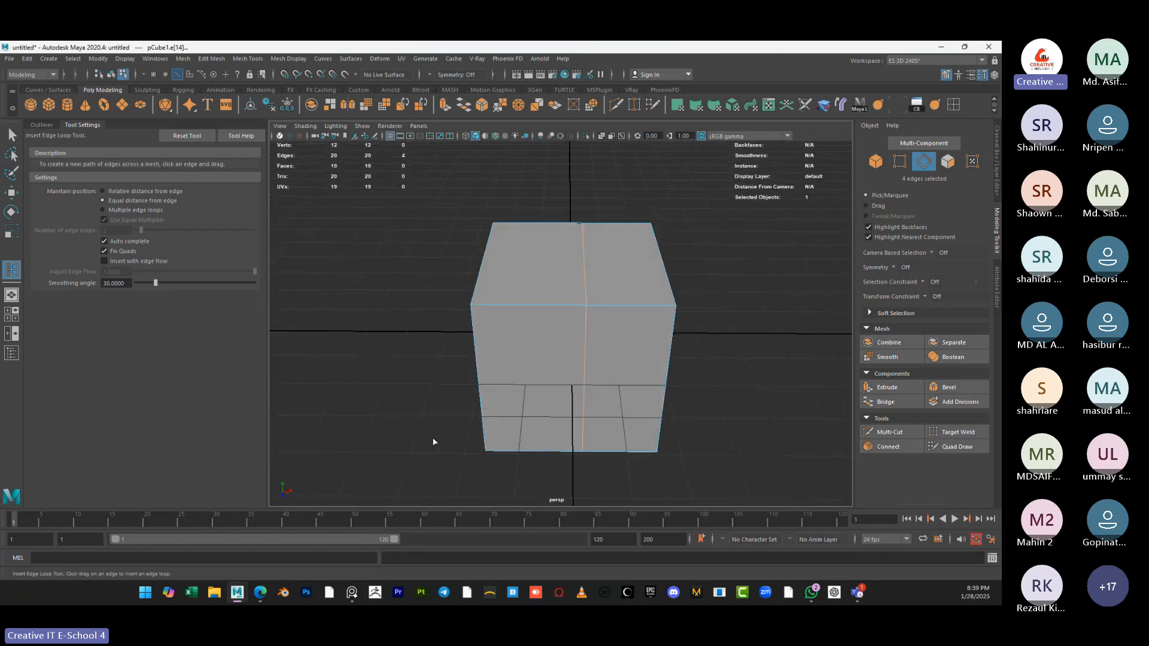
left_click(534, 307)
key("ctrl+z")
key("ctrl+z")
Set Maintain position to Multiple edge loops, try two evenly spaced loops down the front face, and undo them
left_click_drag(539, 328, 486, 335, "alt")
left_click(103, 210)
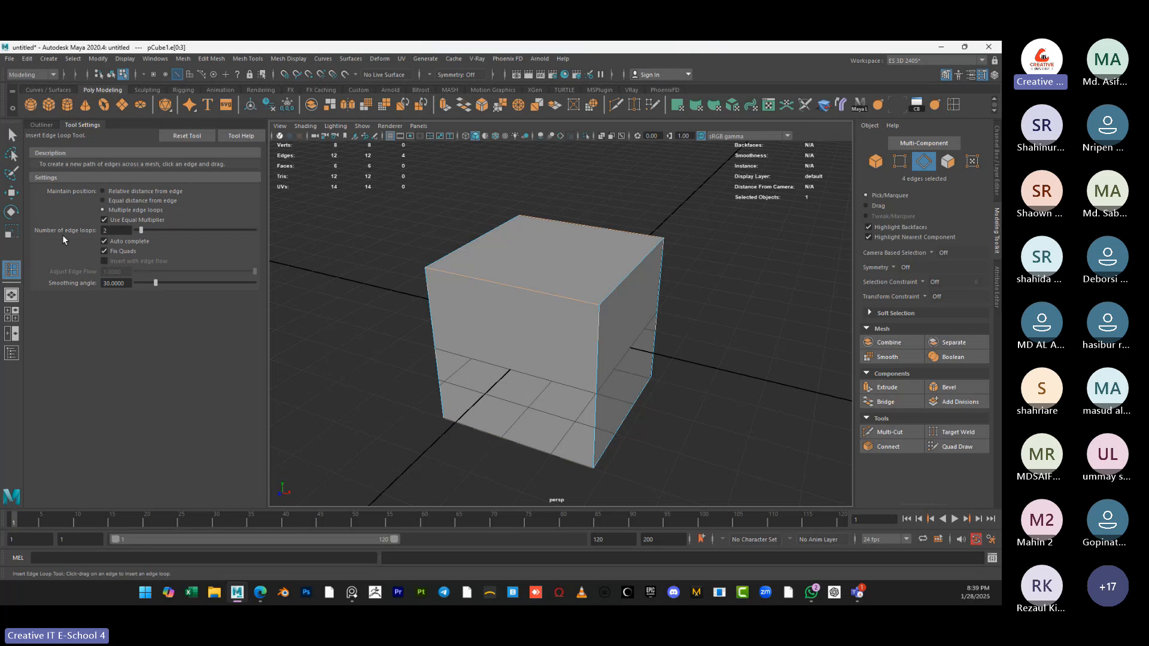
left_click(475, 277)
left_click_drag(481, 365, 523, 418, "alt")
key("ctrl+z")
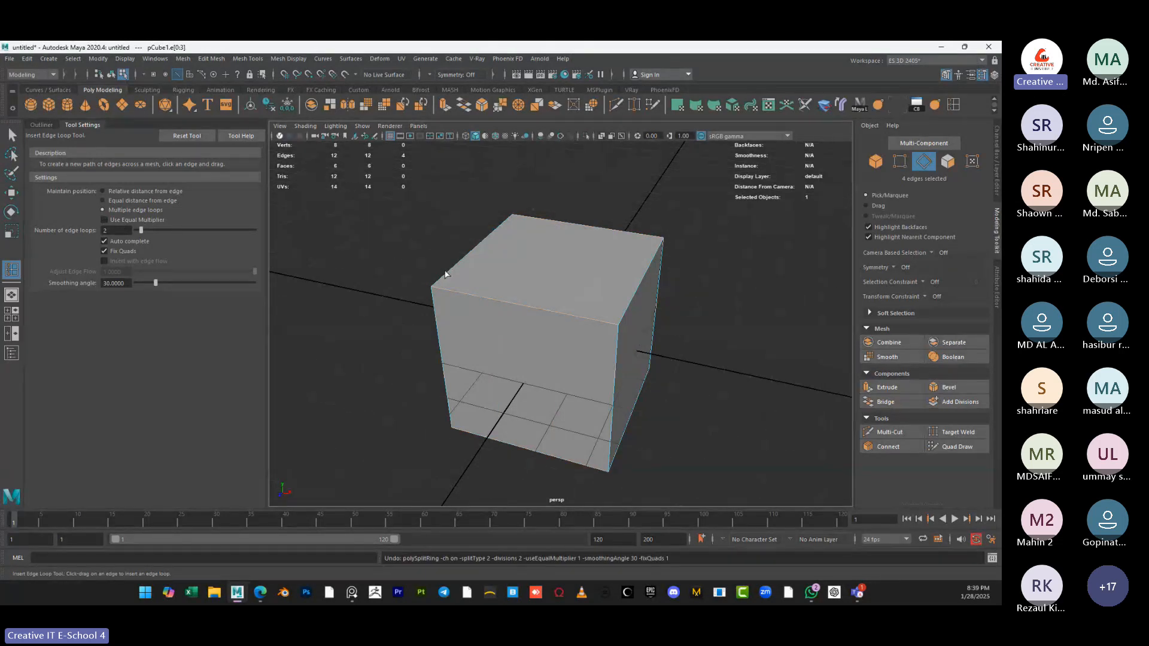
Try two vertical loops with Use Equal Multiplier off, then undo them and turn the option on again
left_click(508, 301)
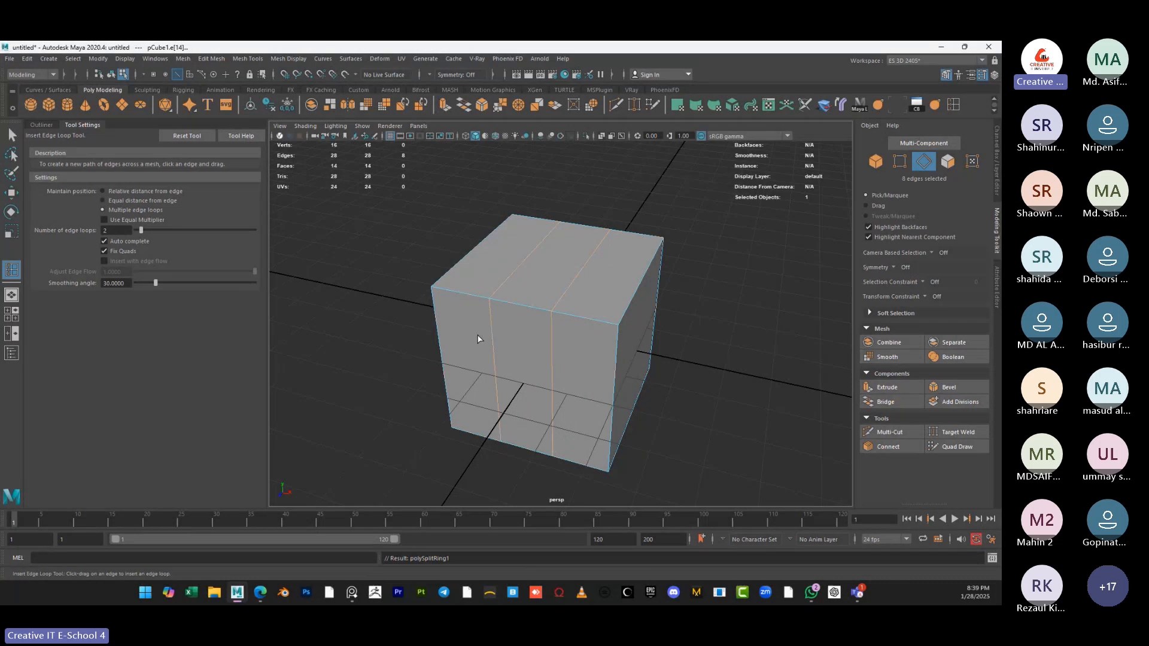
left_click_drag(471, 367, 483, 358, "alt")
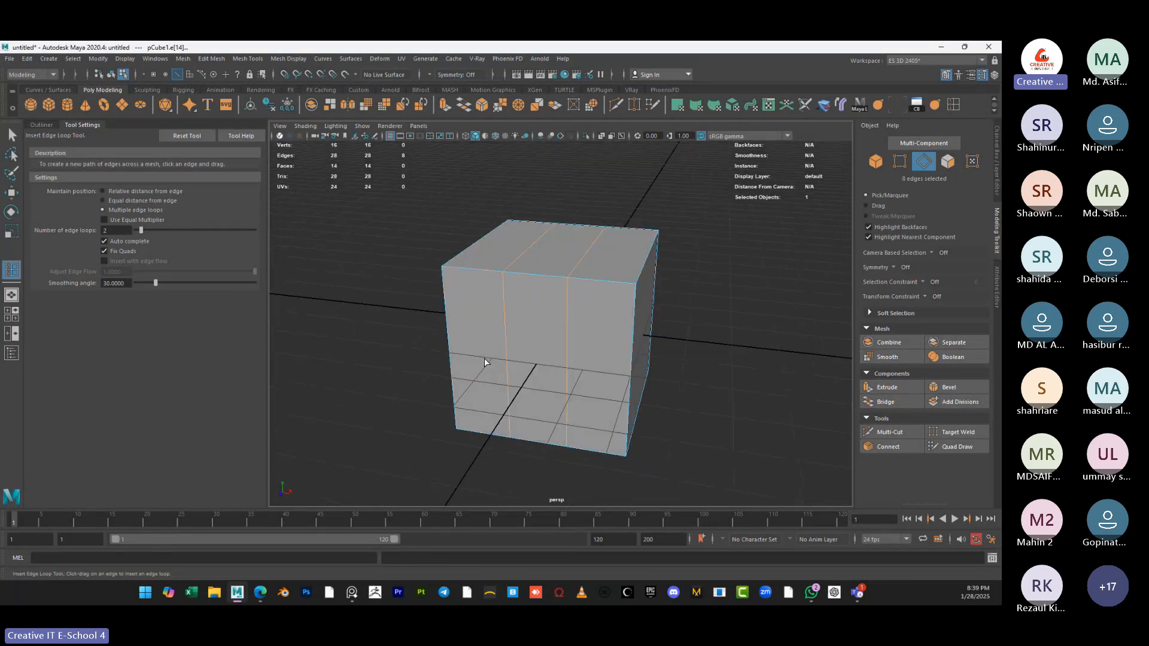
key("ctrl+z")
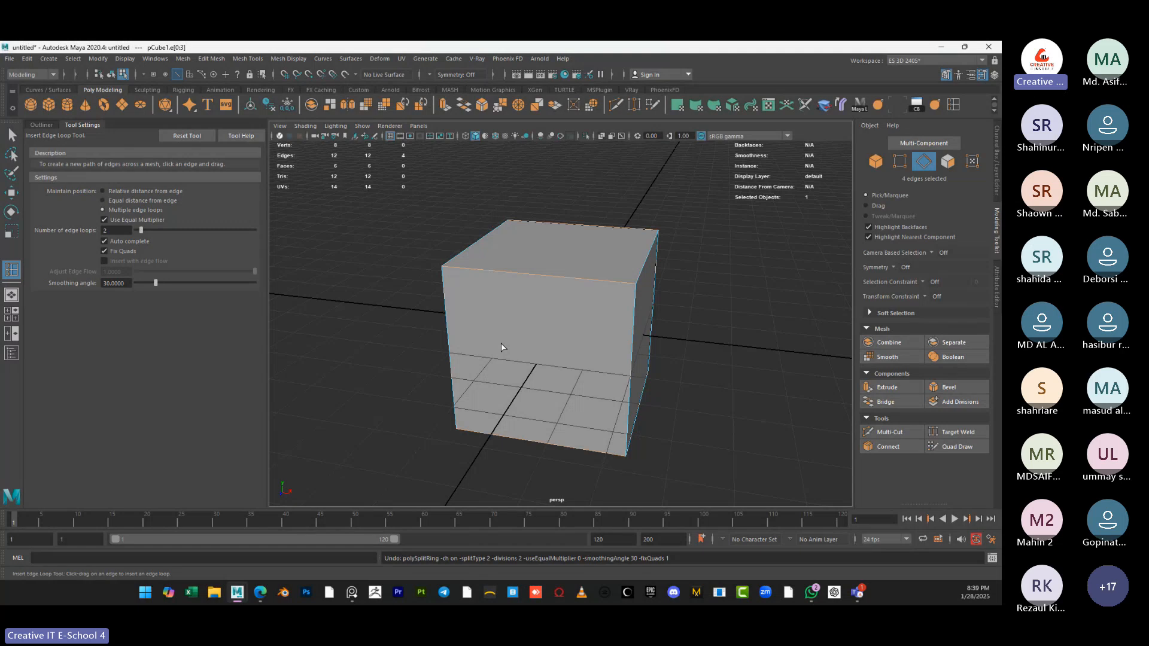
Set the number of edge loops to 10 and insert ten evenly spaced loops in each of the cube's three directions
left_click_drag(501, 343, 479, 344, "alt")
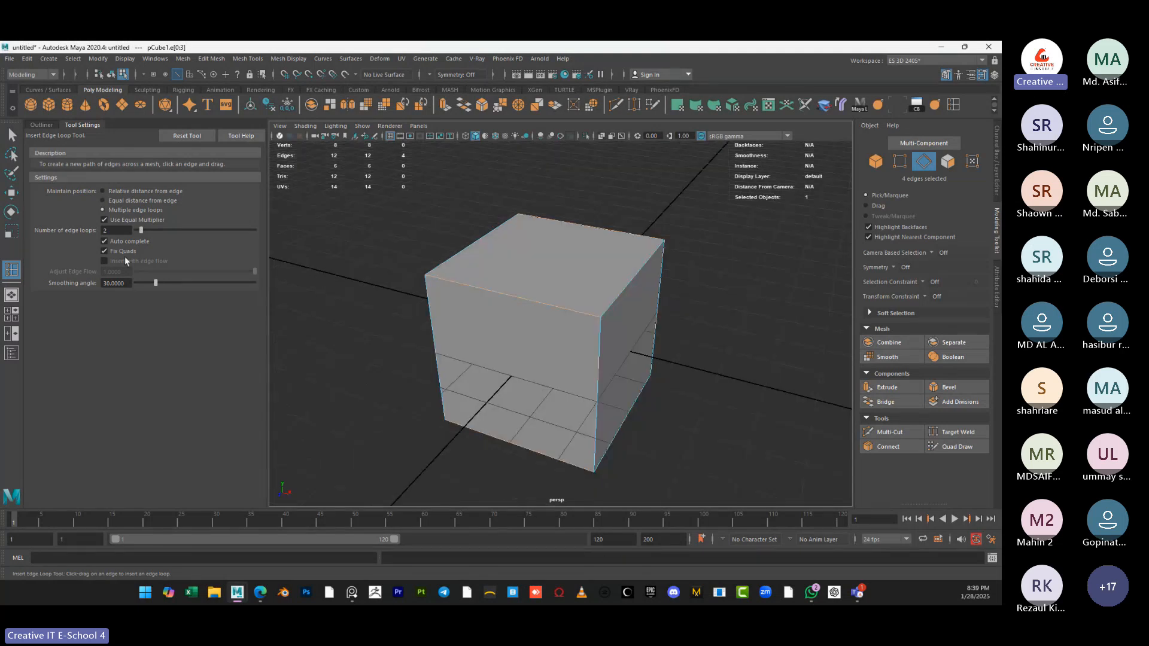
left_click(103, 240)
double_click(120, 231)
type("10")
key("Return")
left_click(464, 281)
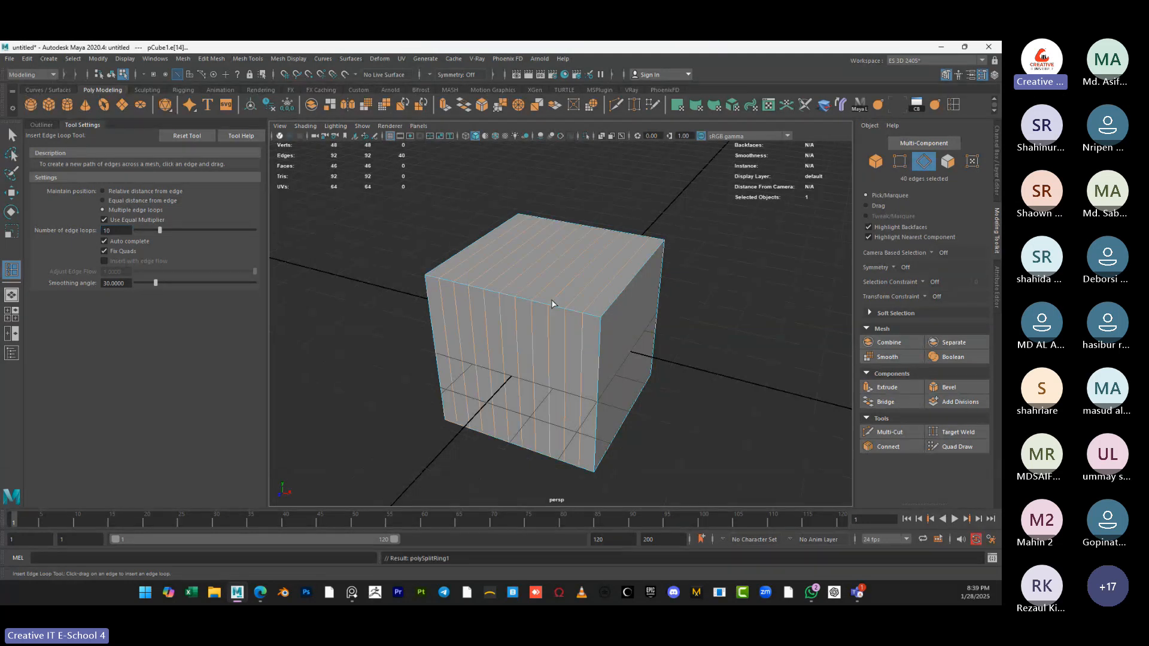
left_click(601, 322)
left_click(606, 307)
left_click_drag(479, 372, 440, 386, "alt")
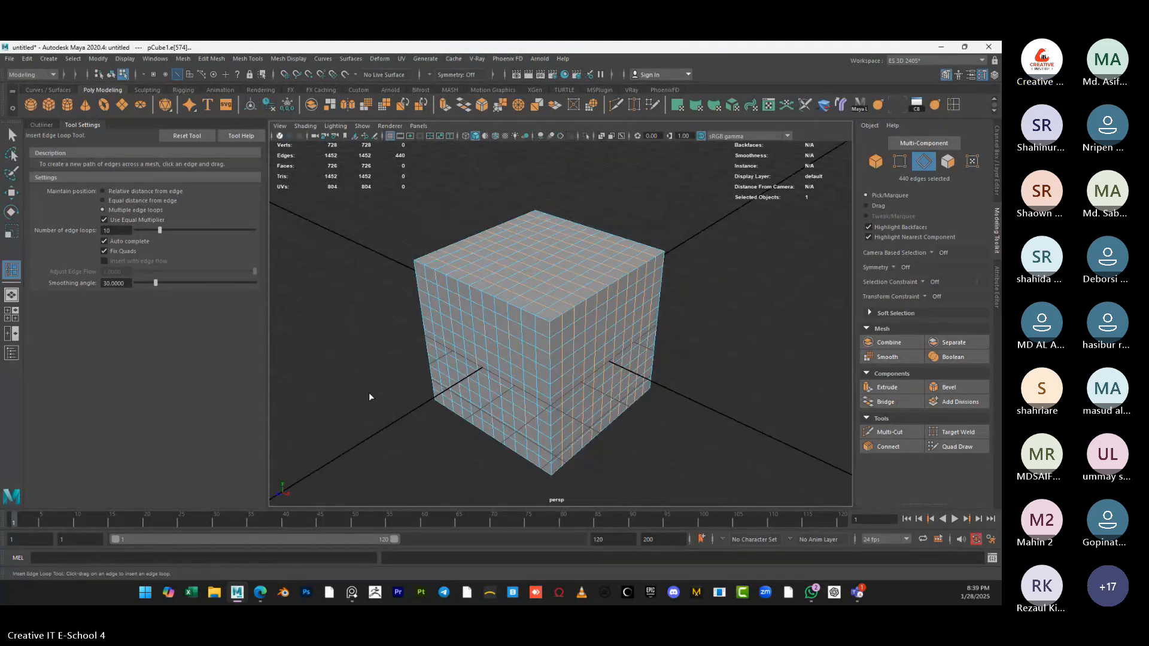
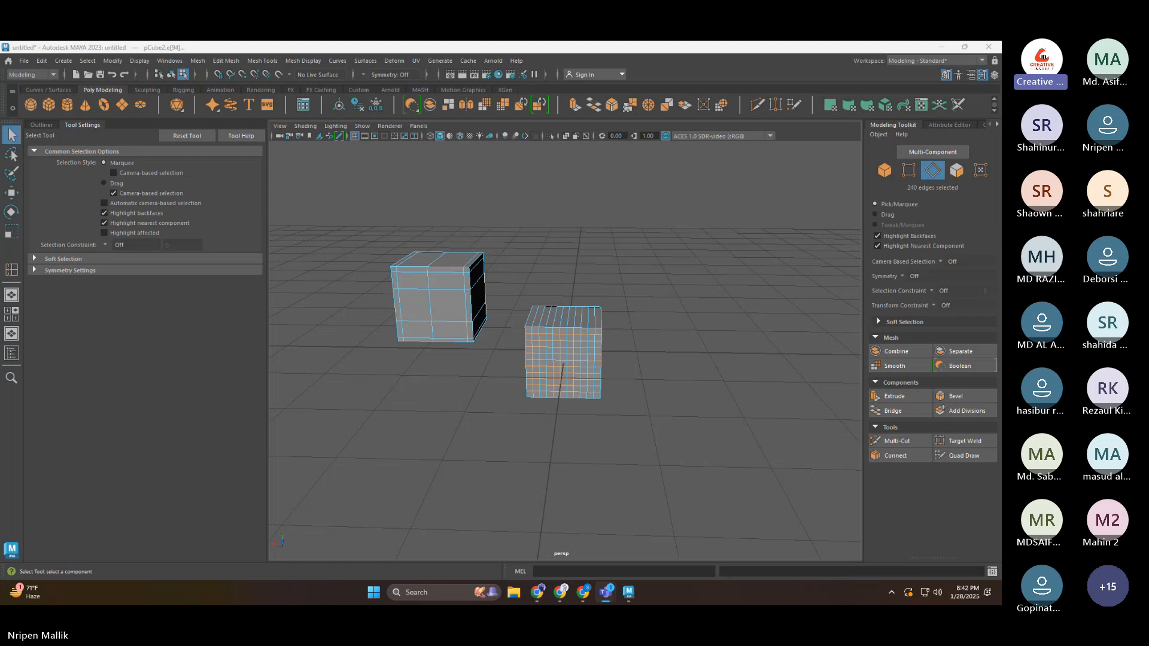
Clear the edge selection and examine the loops on the two subdivided cubes in the shared scene
mouse_move(595, 443)
left_mouse_down("alt")
mouse_move(597, 400)
mouse_move(607, 426)
left_mouse_up("alt")
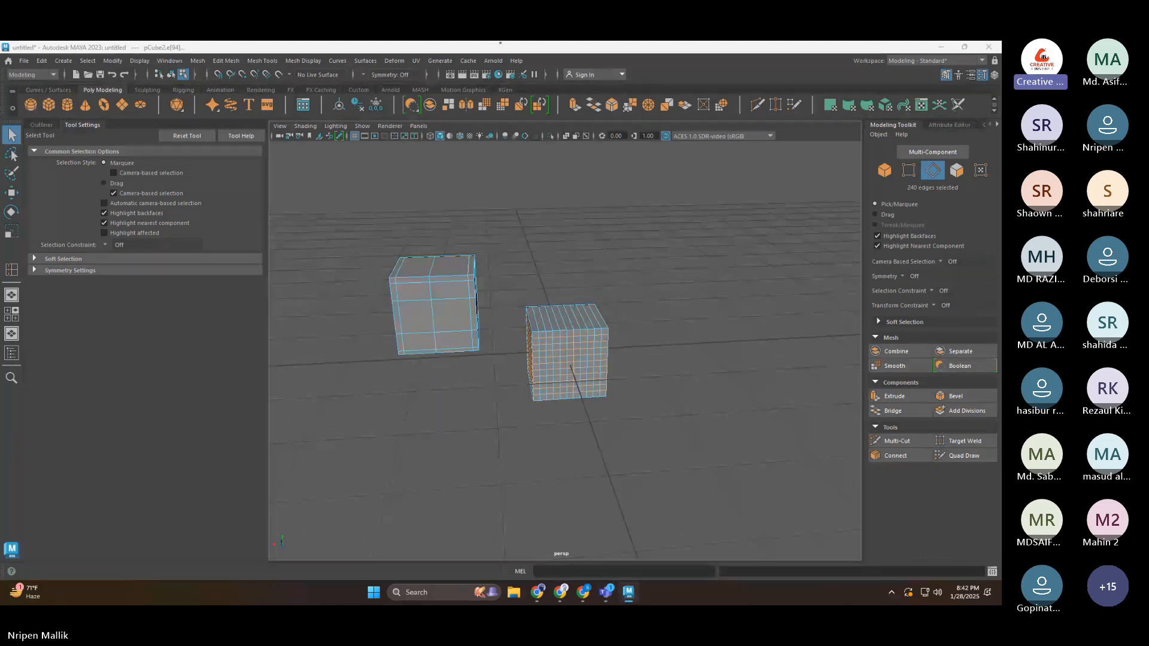
left_click(487, 43)
left_click(487, 42)
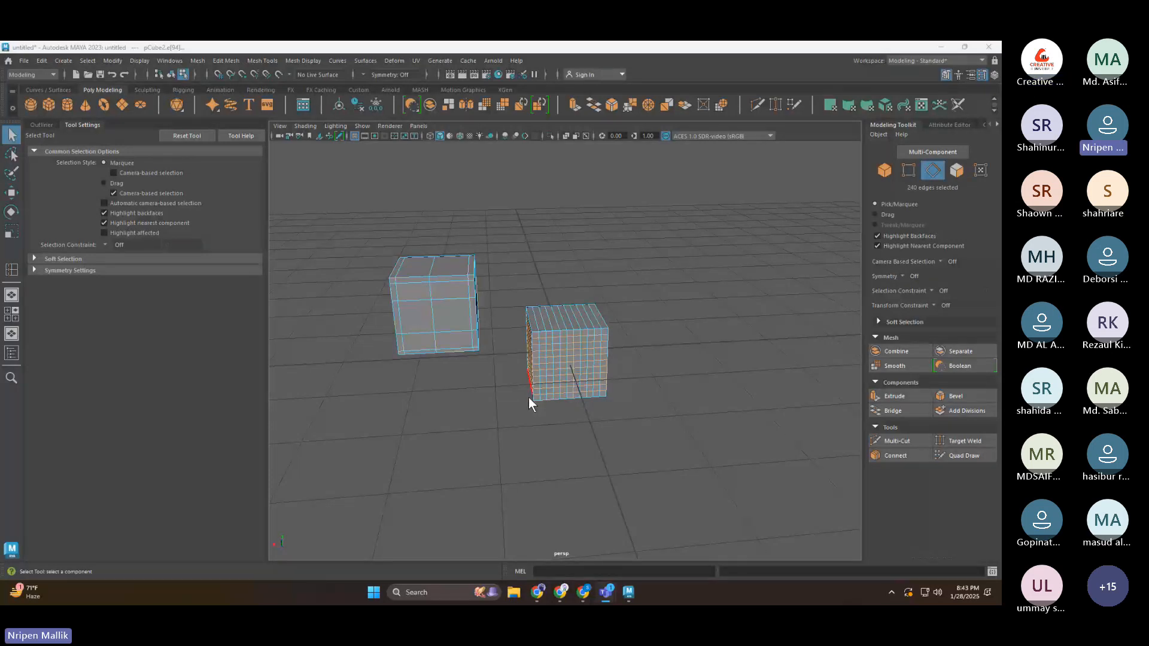
left_click(546, 432)
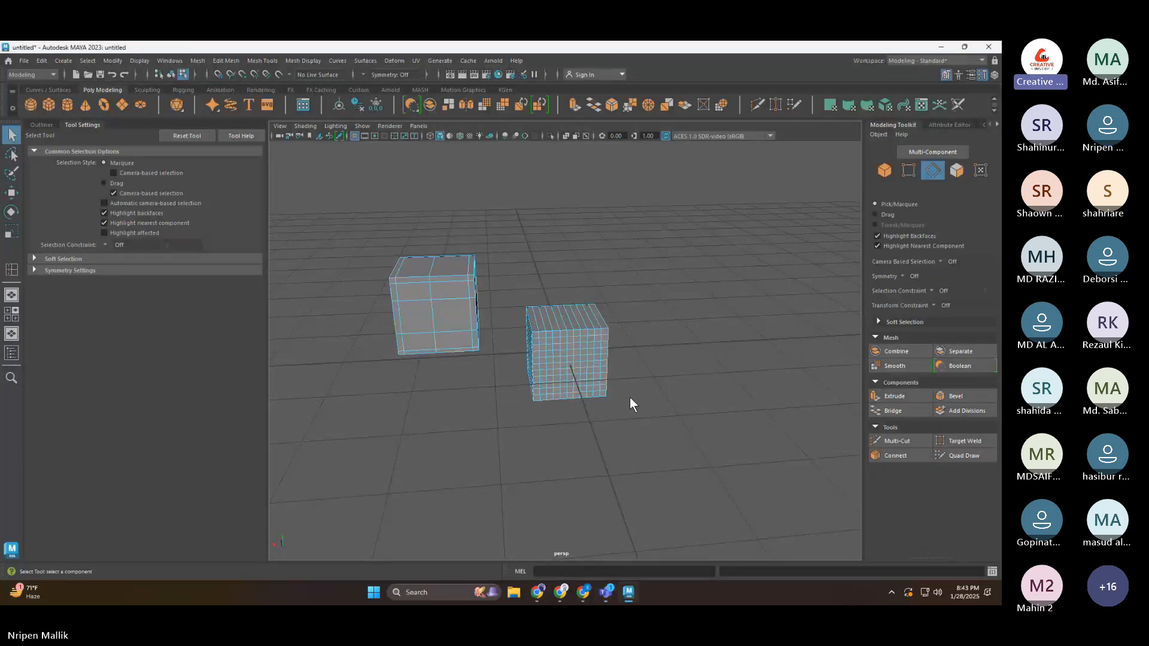
left_click_drag(629, 397, 652, 374, "alt")
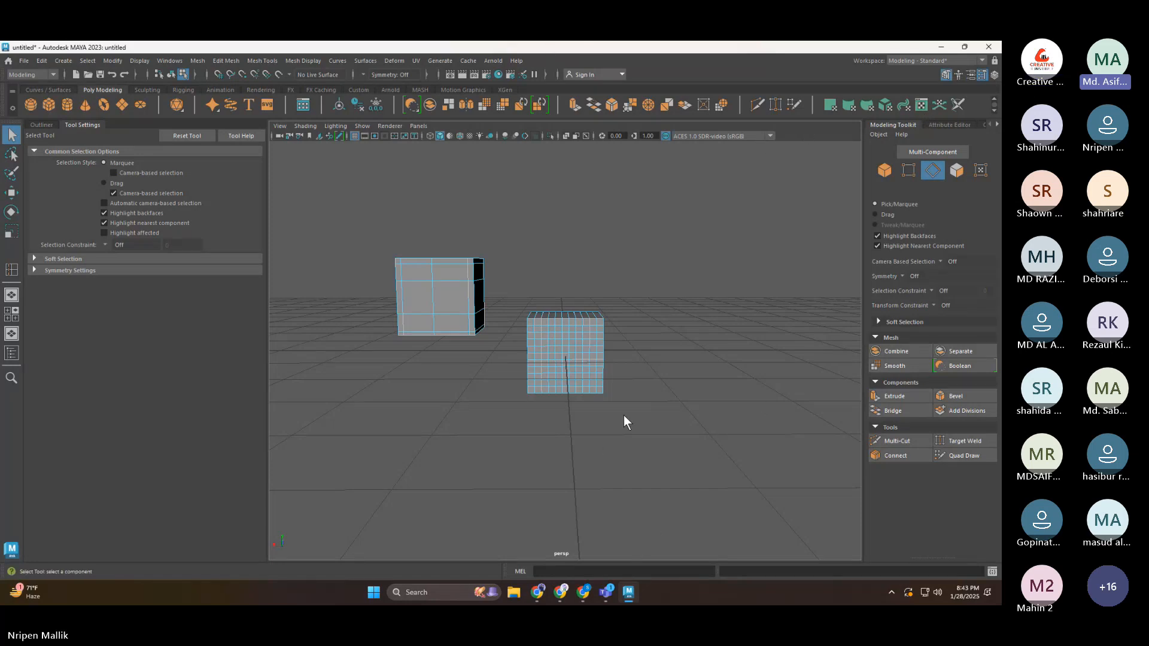
left_click(627, 592)
left_click(627, 592)
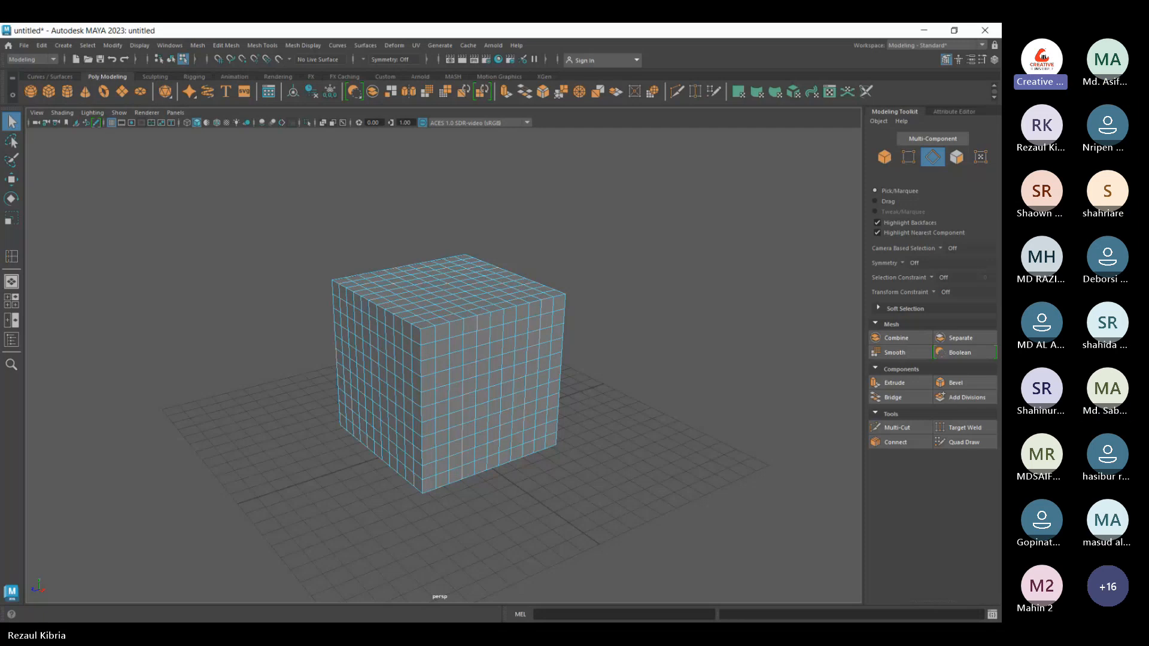
Put the finely subdivided cube in object mode and examine its top and side grids from several angles
left_click_drag(595, 485, 625, 479, "alt")
key("alt+Tab")
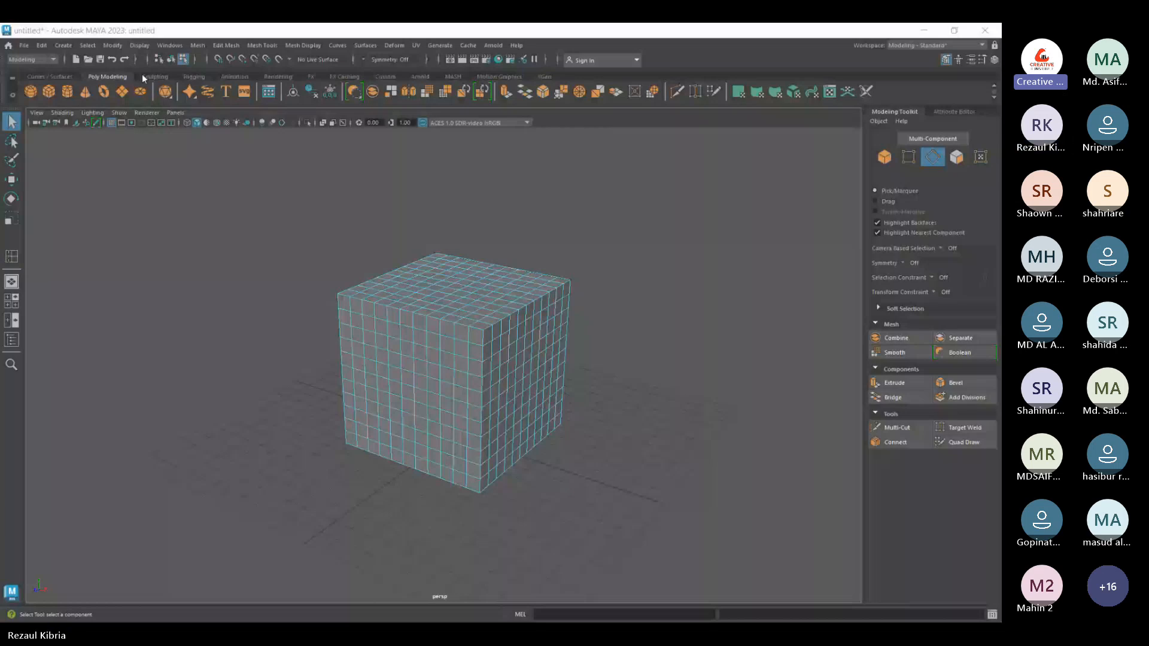
left_click(494, 551)
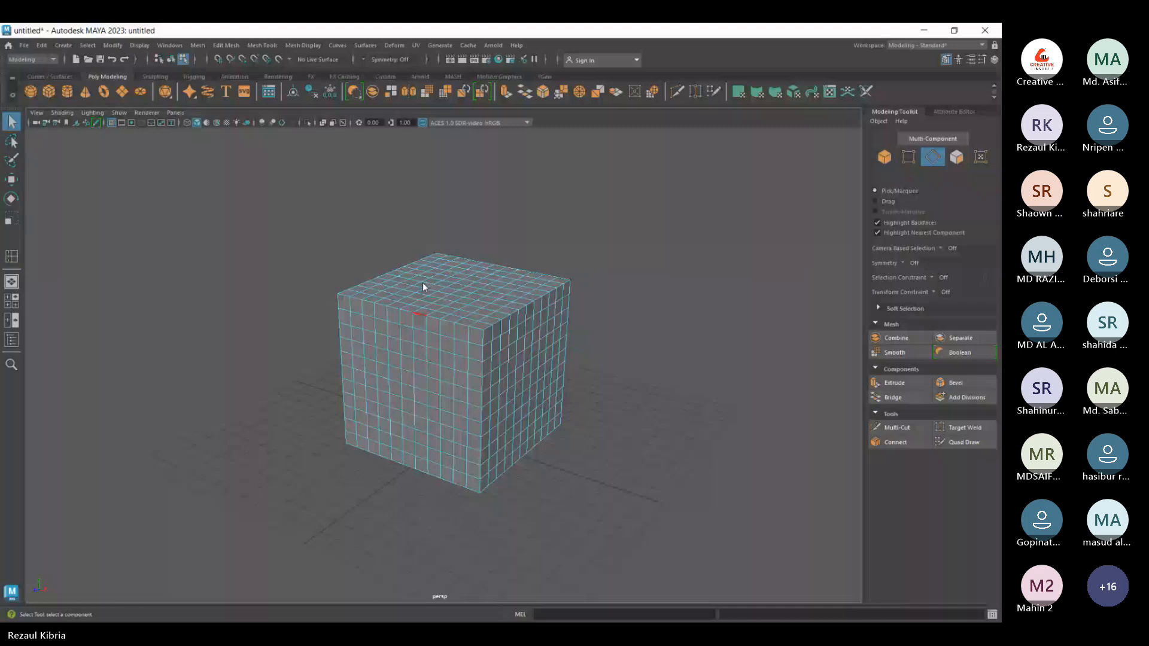
key("F8")
left_click_drag(422, 286, 466, 398, "alt")
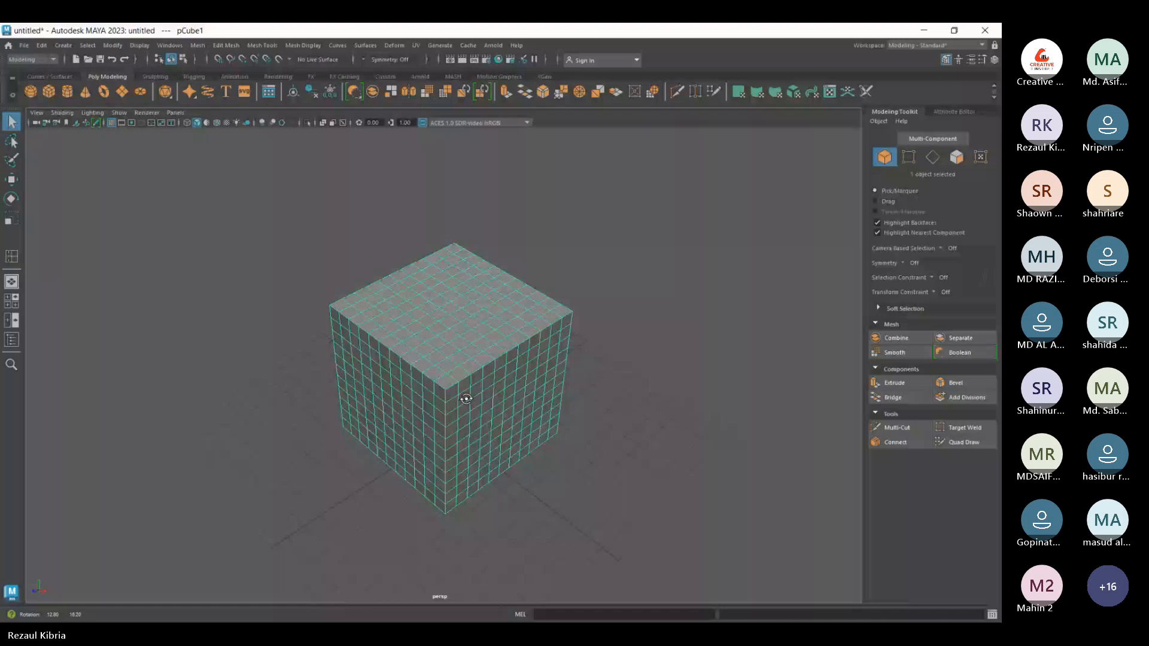
left_click_drag(466, 399, 595, 369, "alt")
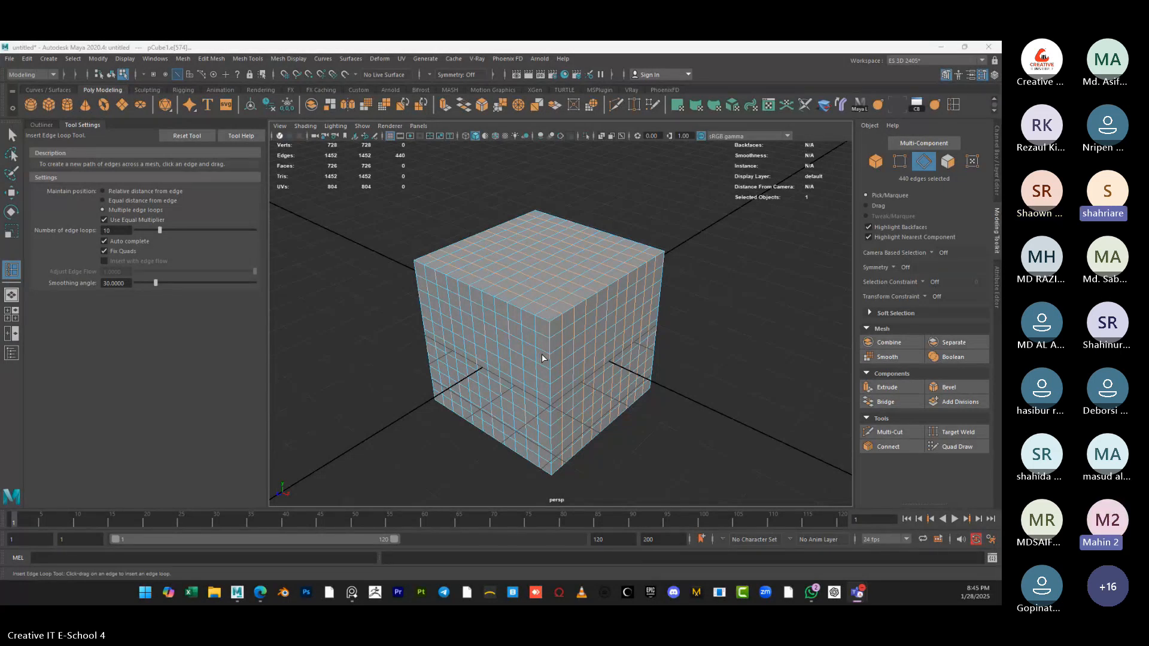
Return the gridded cube to object mode and swap the Insert Edge Loop tool for the Select tool
left_click(568, 328)
left_click(568, 328)
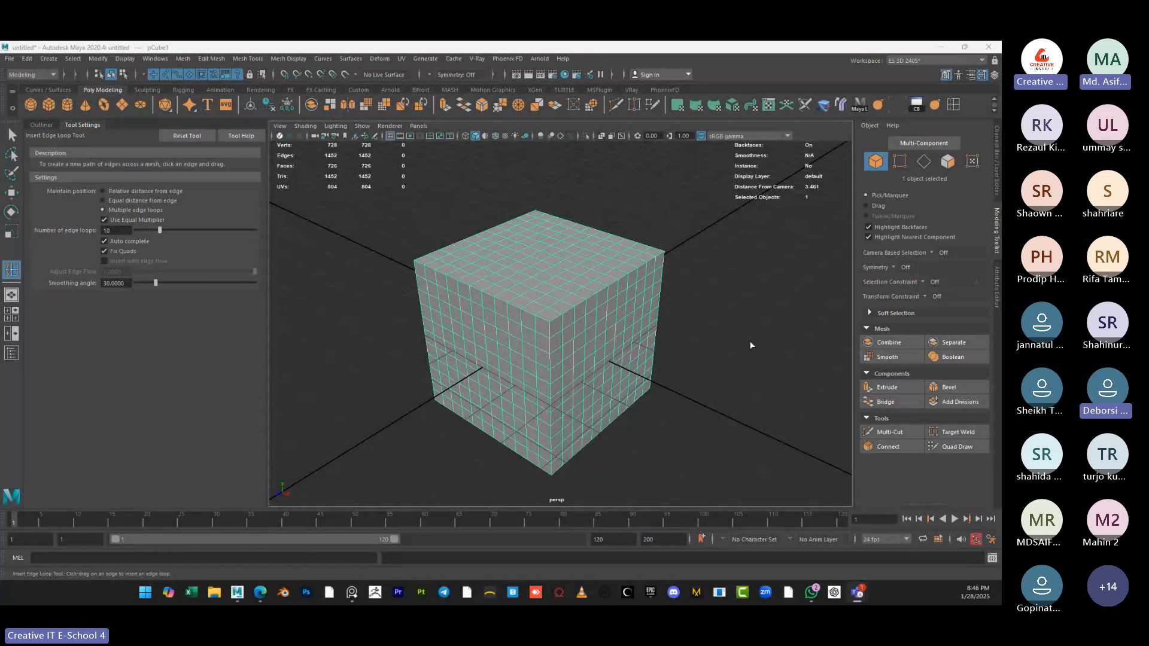
left_click_drag(597, 334, 585, 339, "alt")
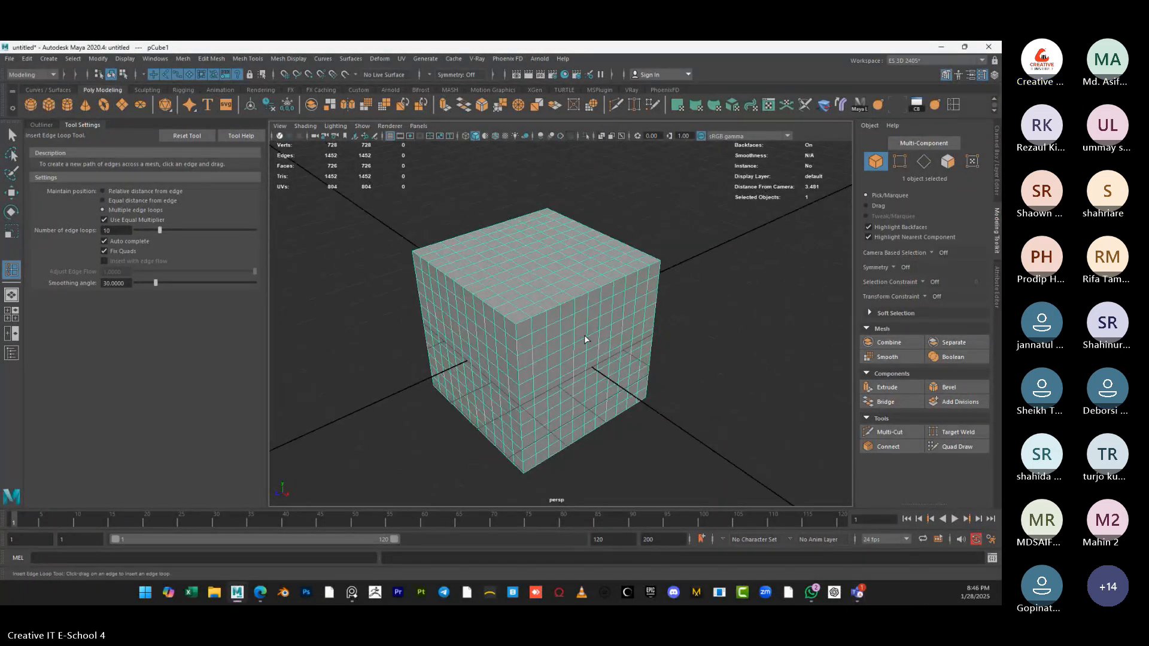
right_click_drag(585, 339, 609, 303)
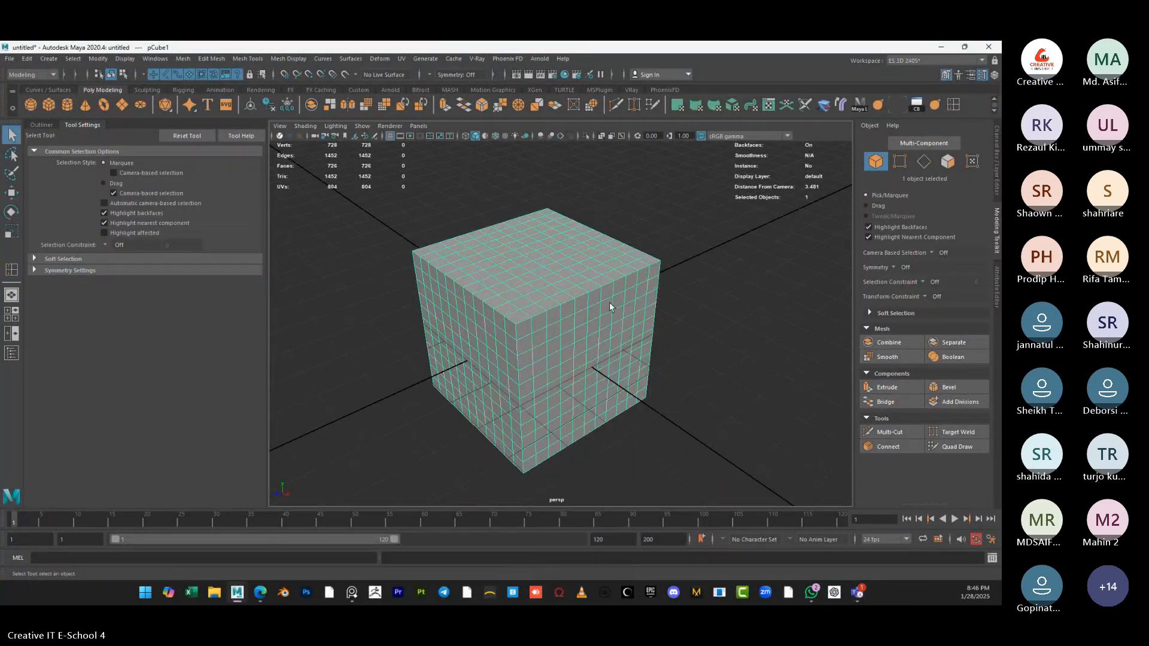
Delete the gridded cube and collapse the tool settings to enlarge the perspective view
key("Delete")
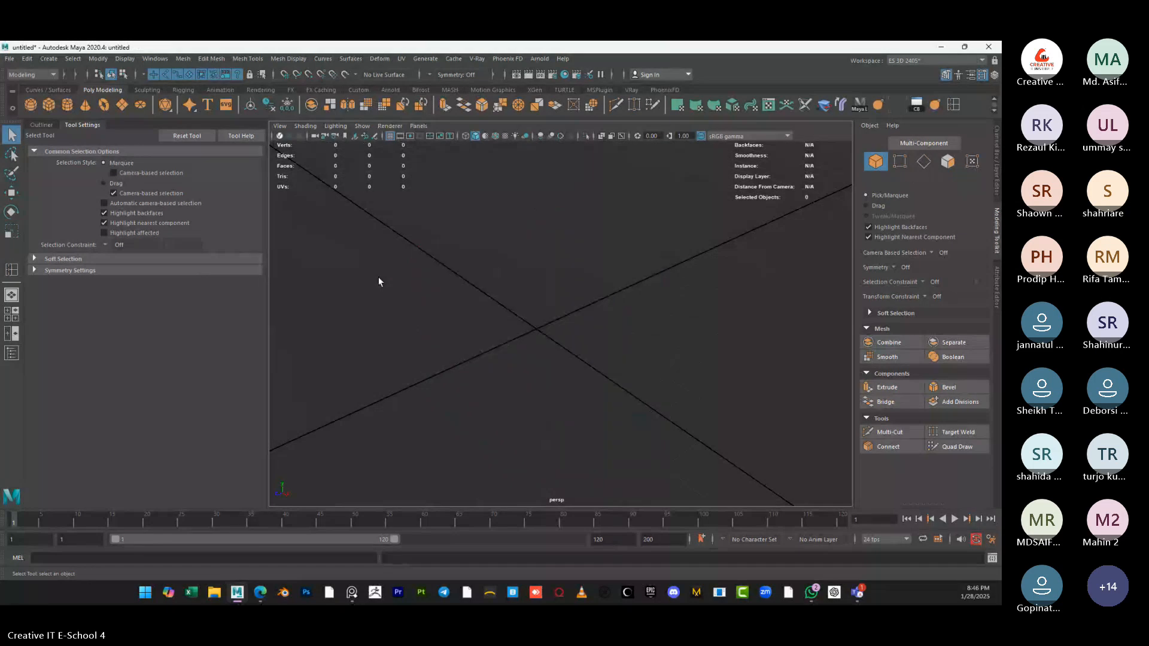
left_click(88, 125)
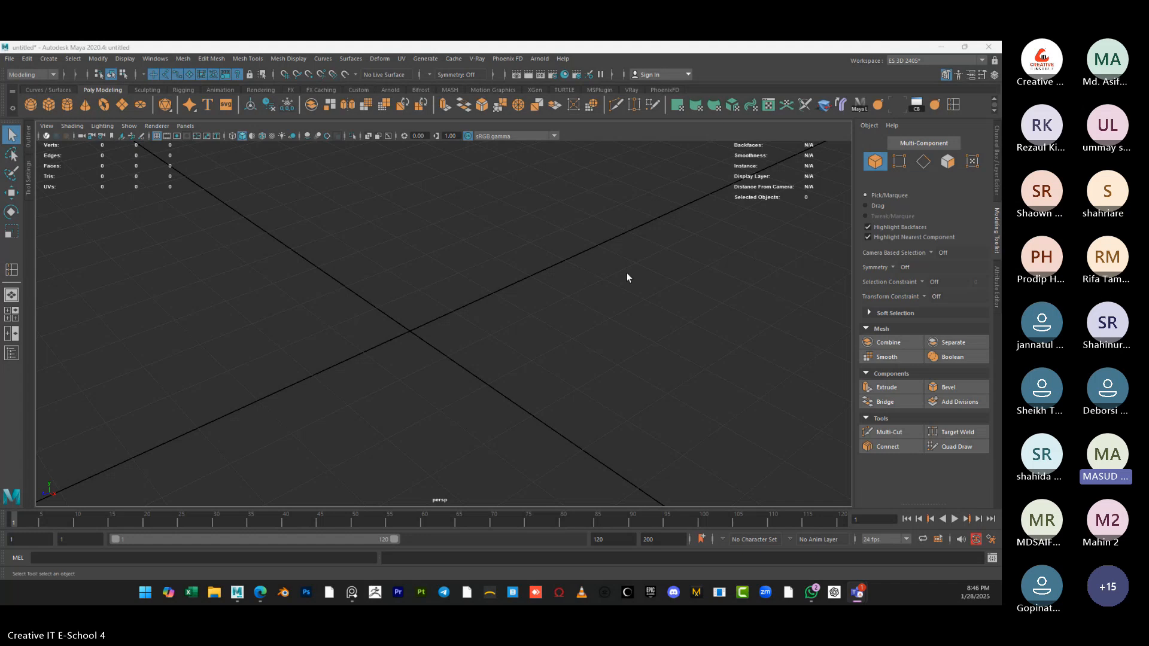
left_click_drag(534, 312, 455, 308, "alt")
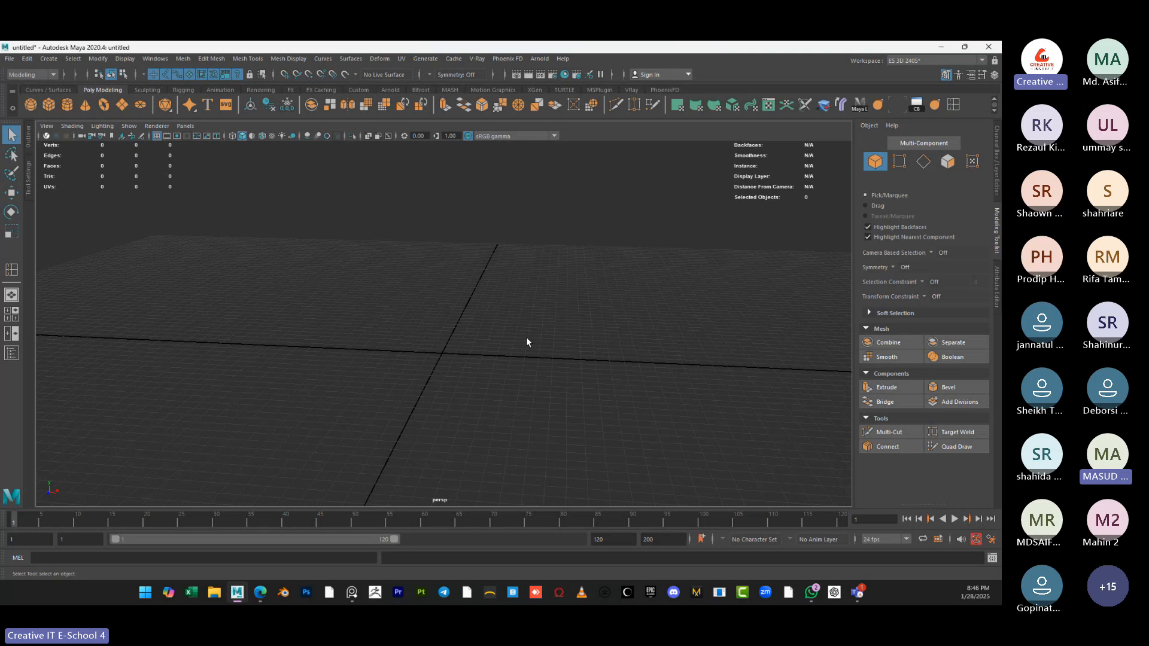
left_click_drag(527, 342, 495, 344, "alt")
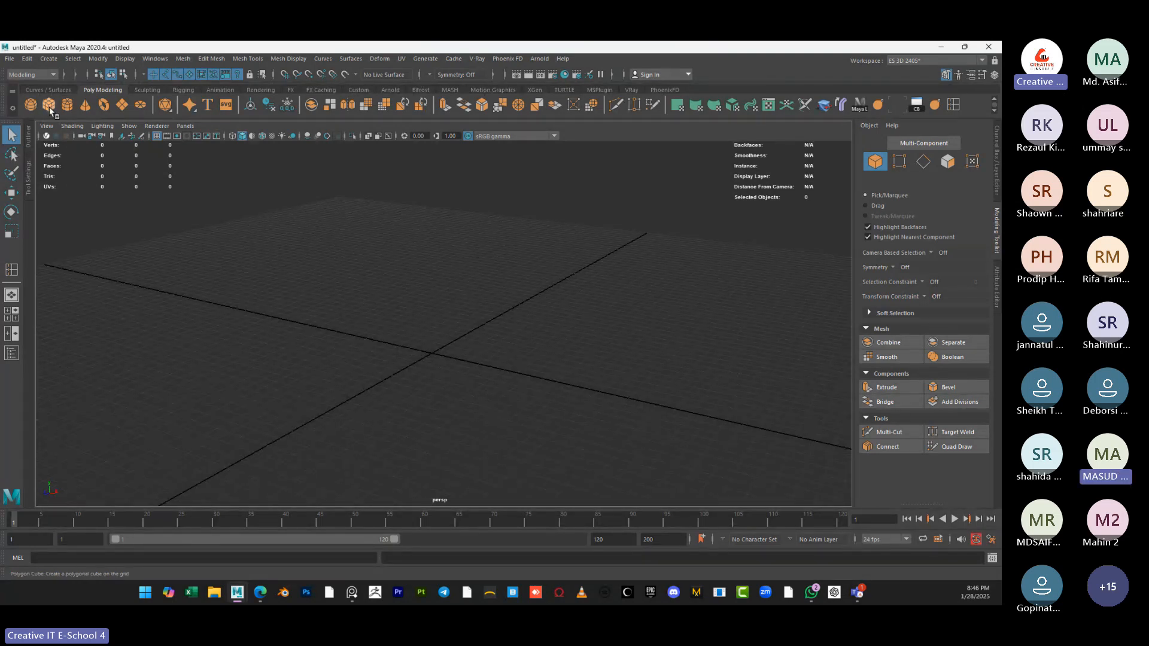
right_click_drag(209, 253, 382, 389, "alt")
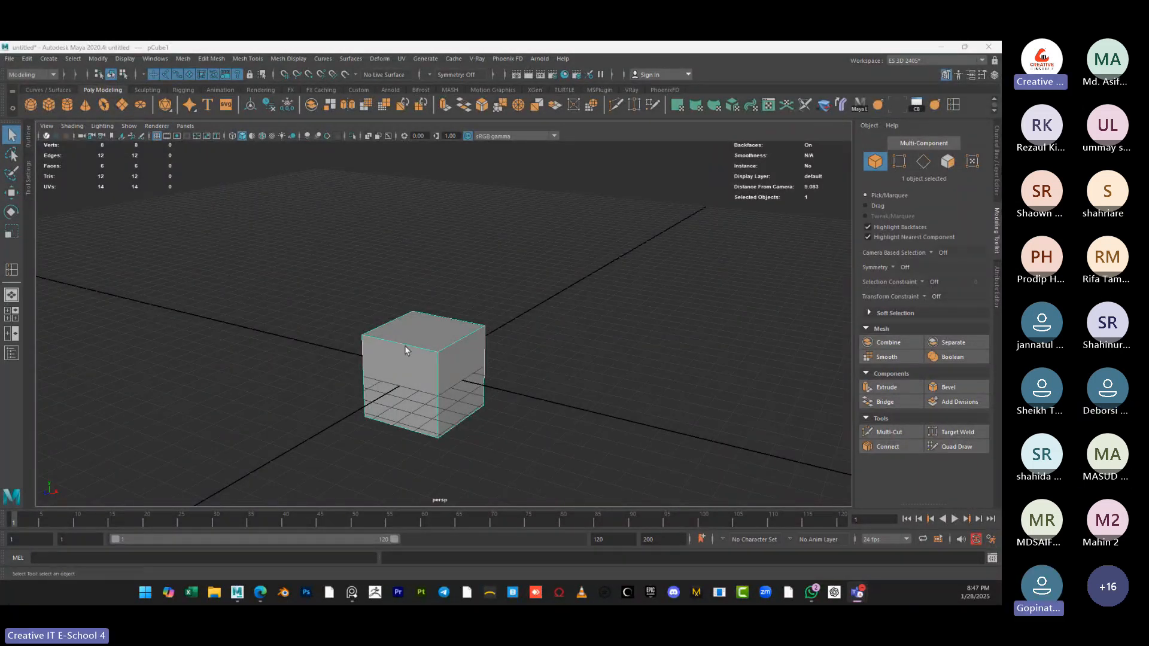
key("Delete")
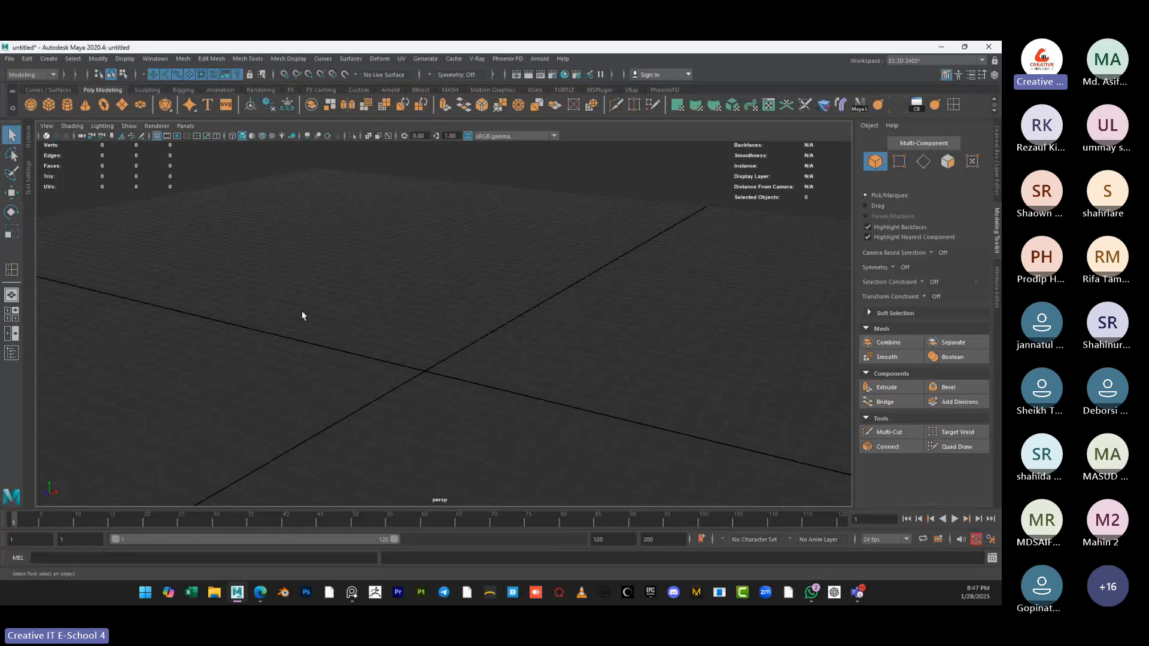
left_click(43, 90)
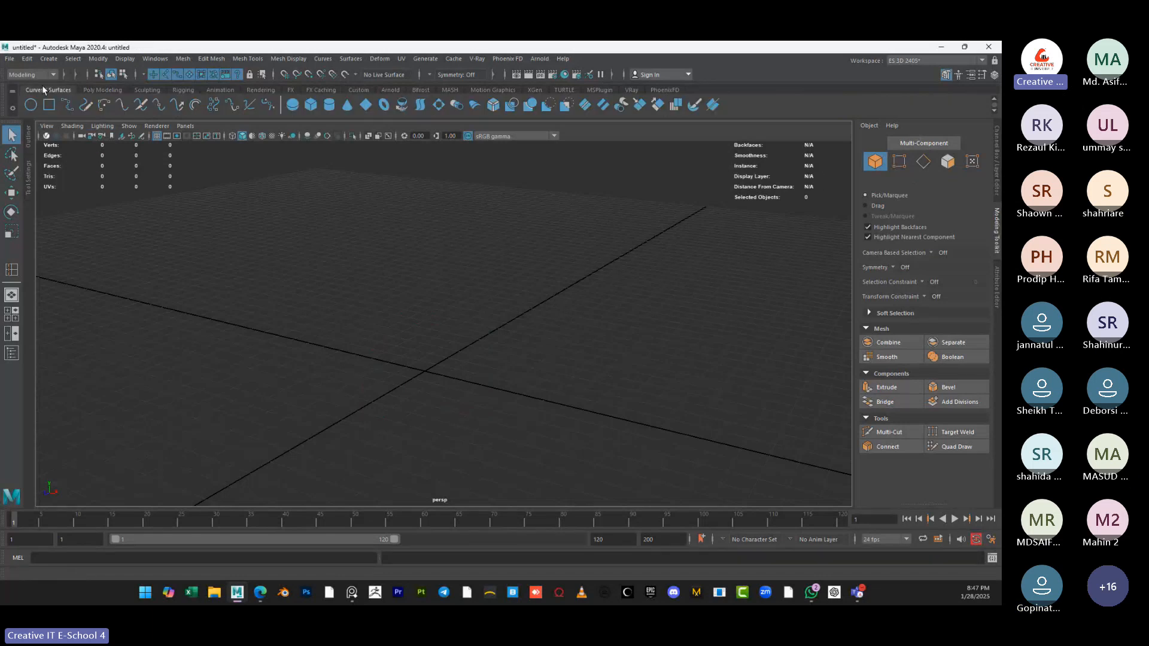
left_click(311, 104)
key("Delete")
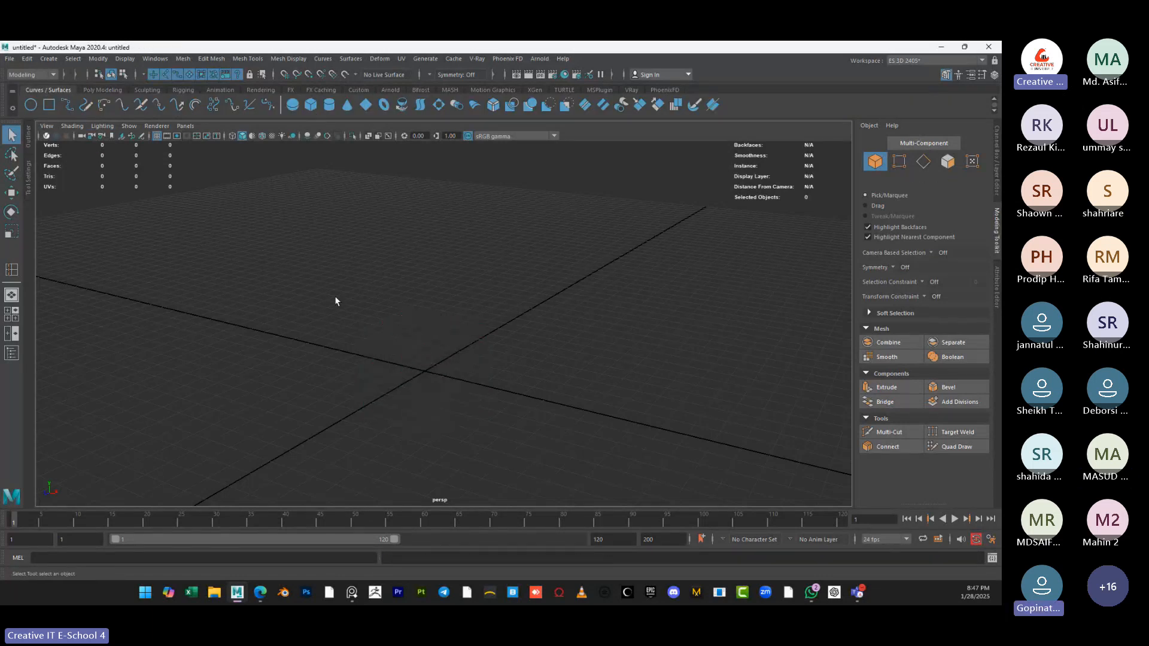
Create a new polygon cube at the centre of the grid
left_click(96, 90)
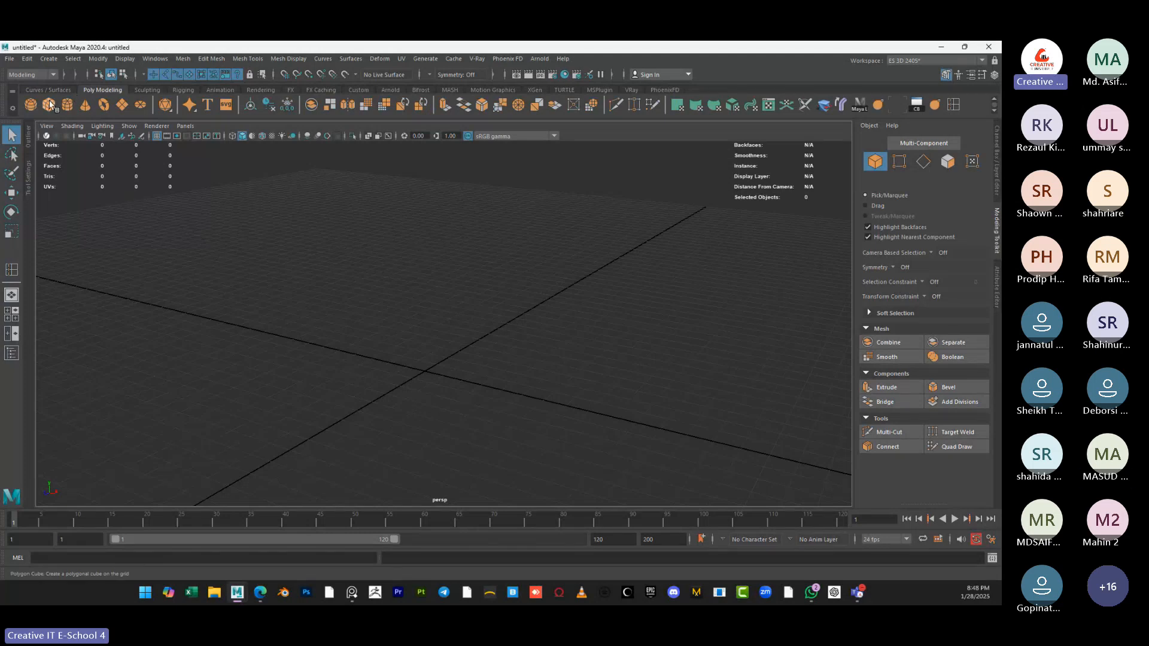
left_click(49, 105)
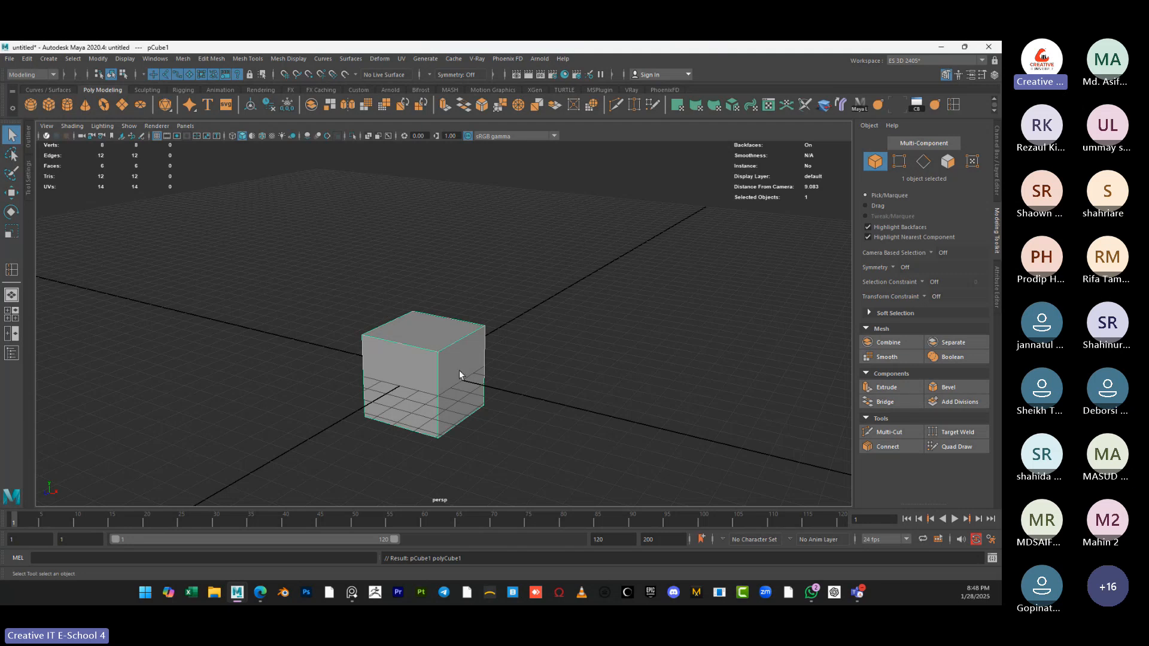
scroll(458, 370, "up", 2)
scroll(443, 340, "up", 1)
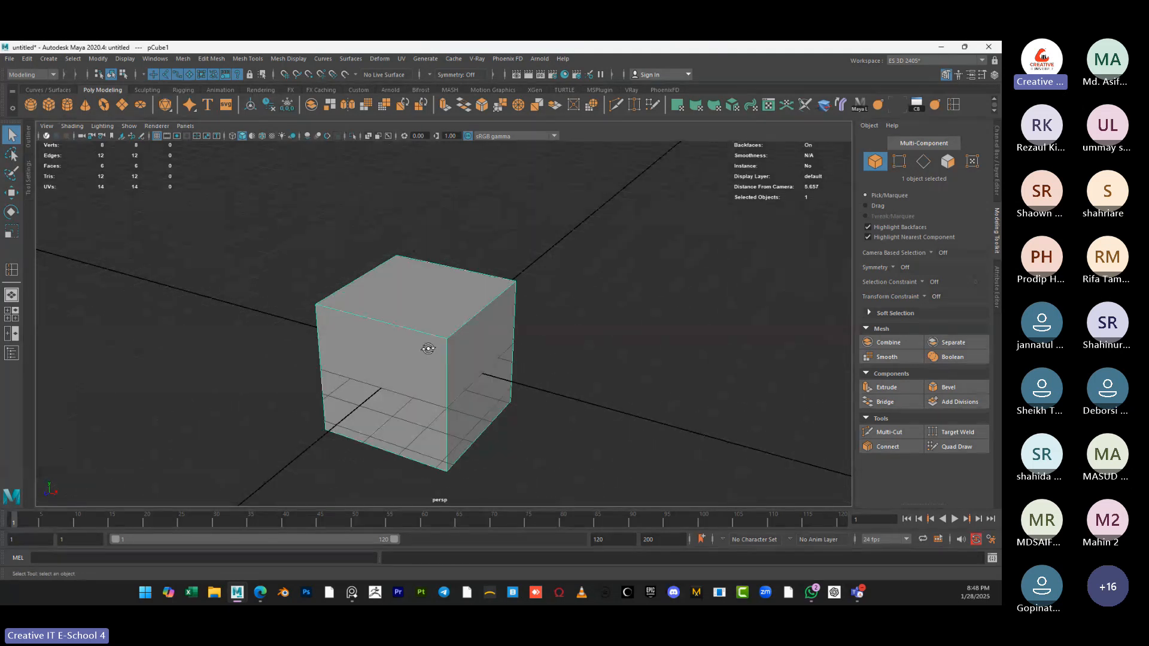
left_click_drag(429, 349, 441, 338, "alt")
Duplicate the cube, raise the copy and scale it down so that it sits on the original's top face
key("ctrl+d")
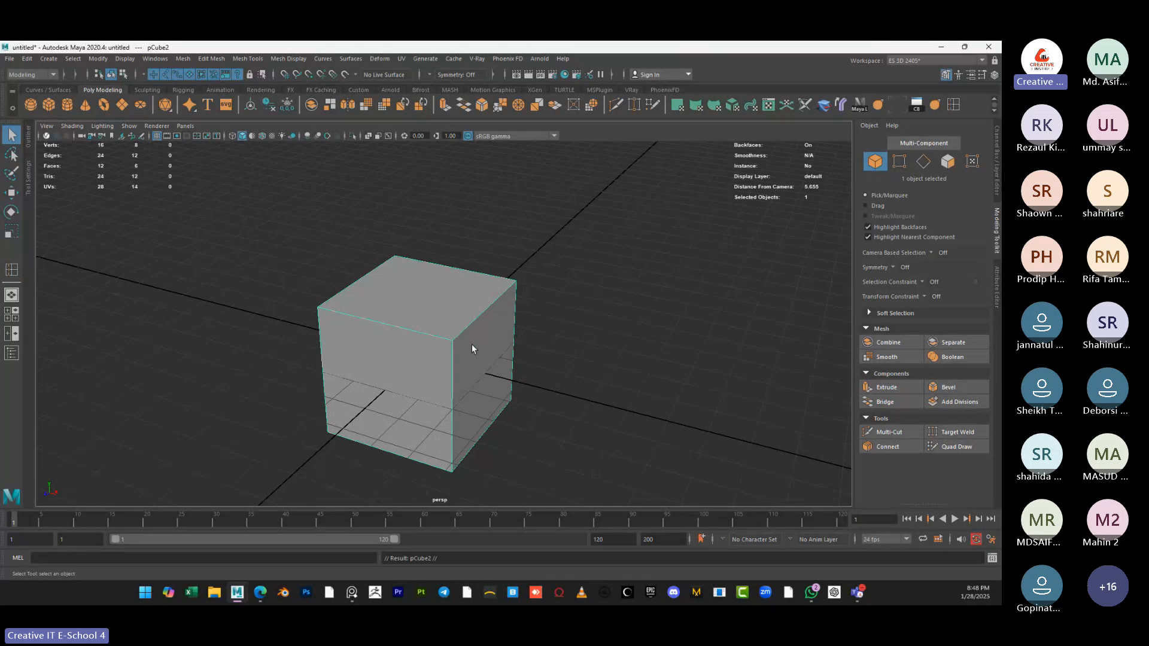
key("w")
left_click_drag(421, 312, 419, 244)
key("r")
left_click_drag(420, 288, 407, 285)
key("ctrl+z")
key("ctrl+z")
key("ctrl+z")
key("ctrl+z")
key("ctrl+y")
key("ctrl+y")
key("ctrl+y")
key("ctrl+y")
key("ctrl+y")
left_click_drag(479, 347, 556, 327, "alt")
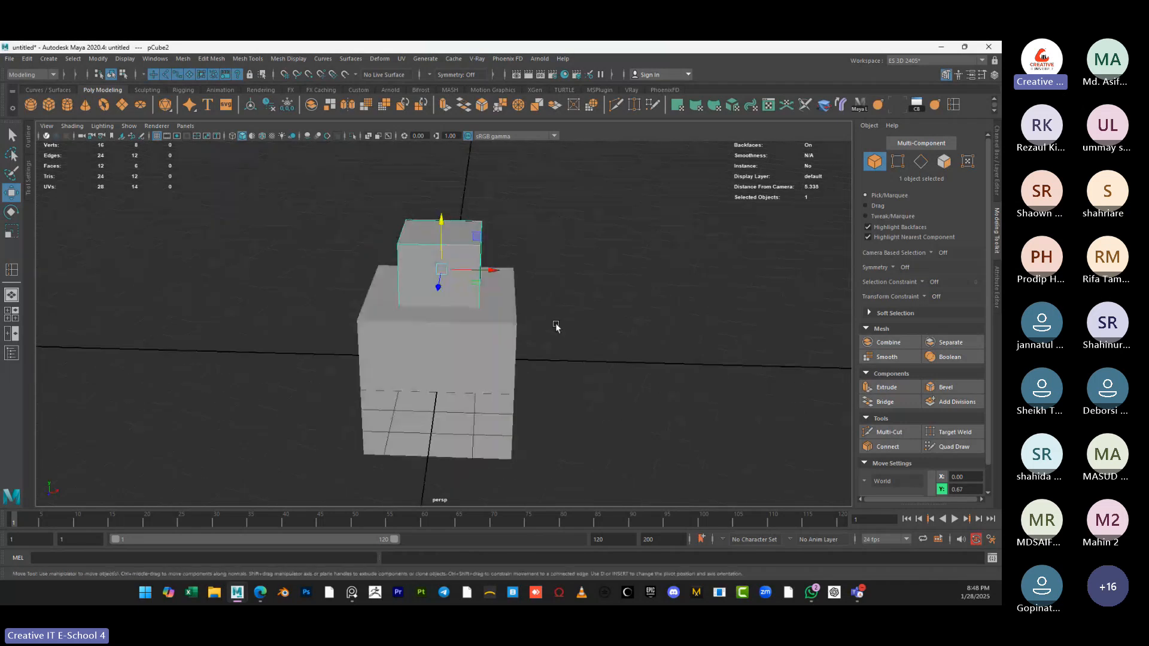
Examine the two stacked cubes from several angles, selecting each to show that they are separate objects
left_click(556, 333)
scroll(506, 336, "up", 5)
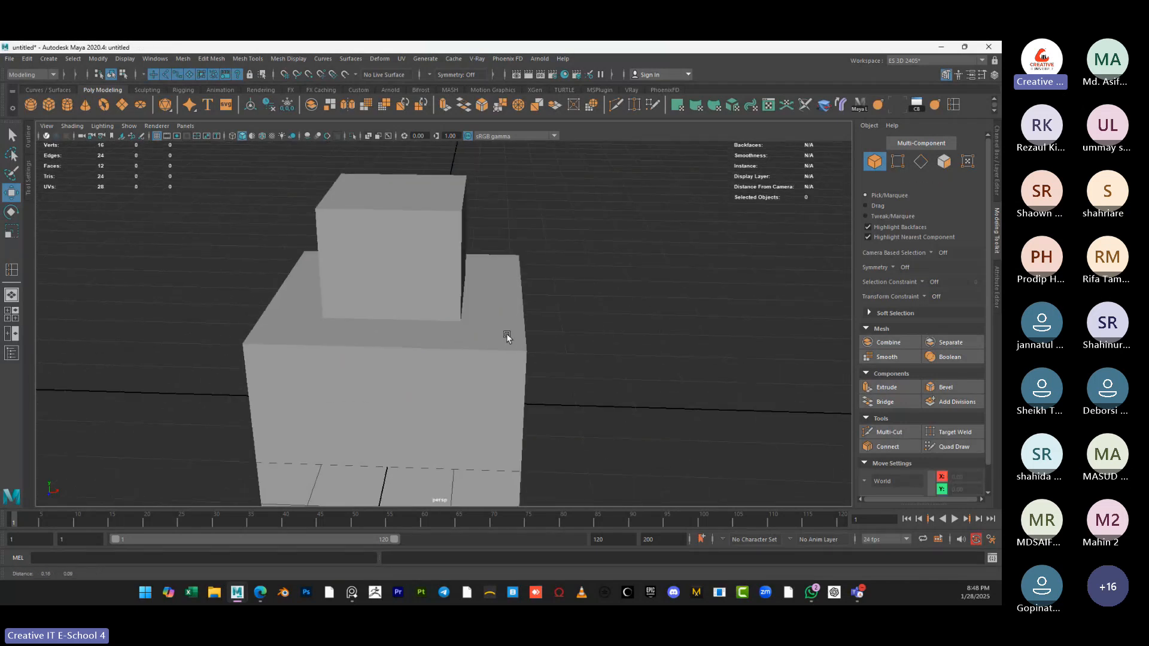
left_click_drag(506, 333, 364, 321, "alt")
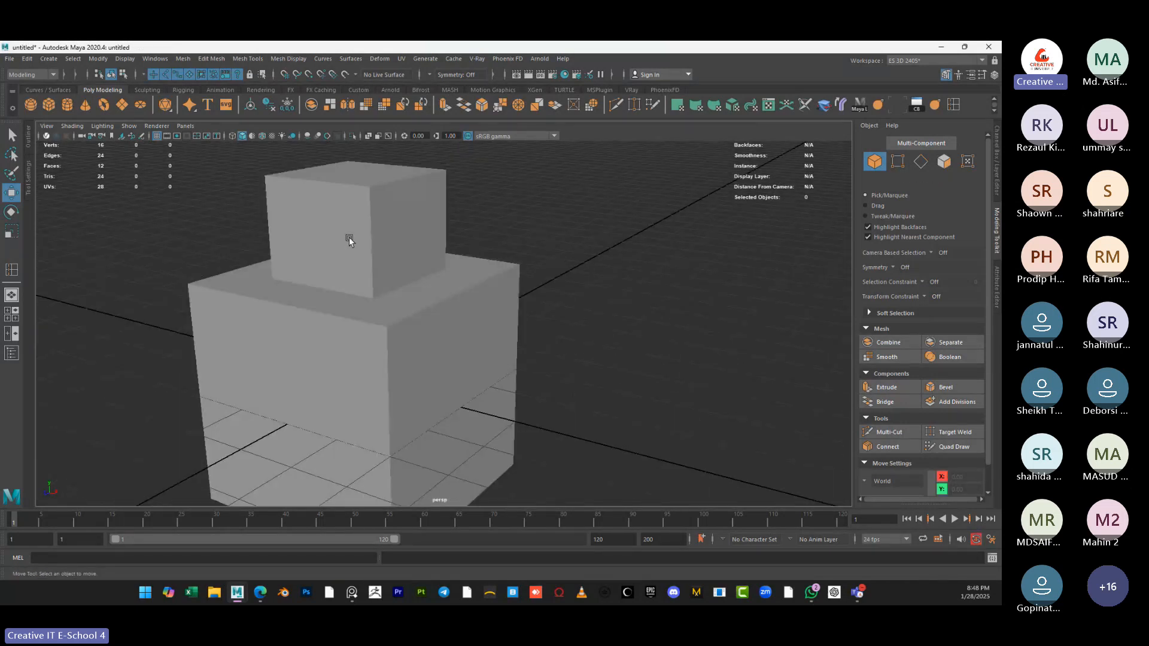
left_click_drag(349, 237, 380, 236, "alt")
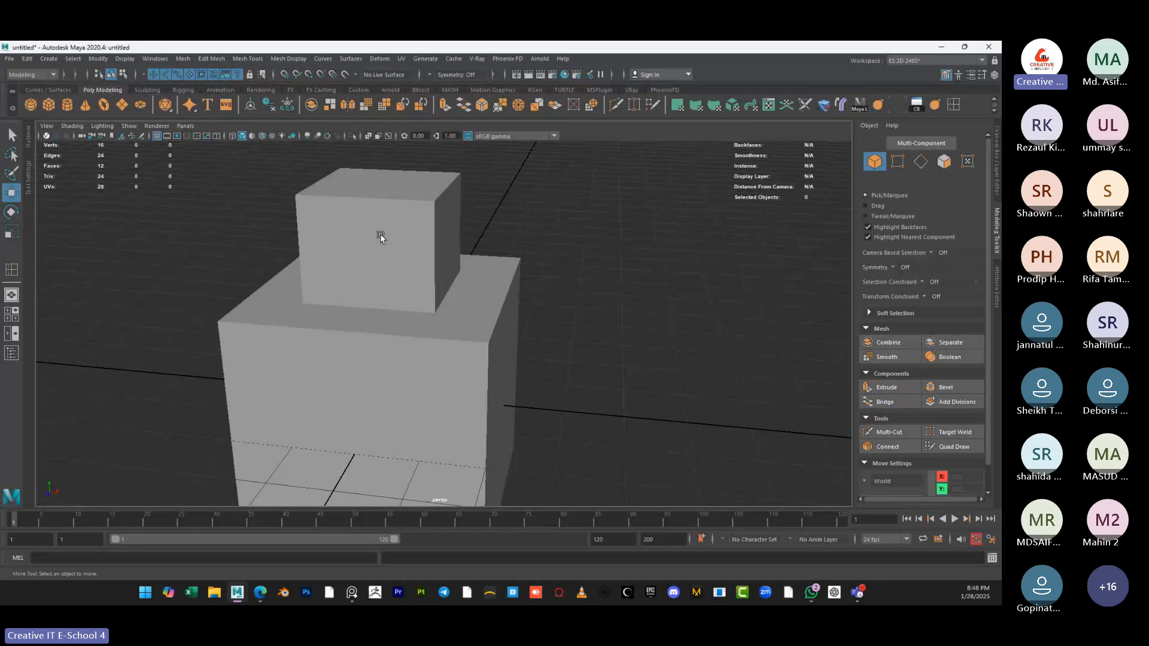
left_click(381, 237)
left_click(324, 356)
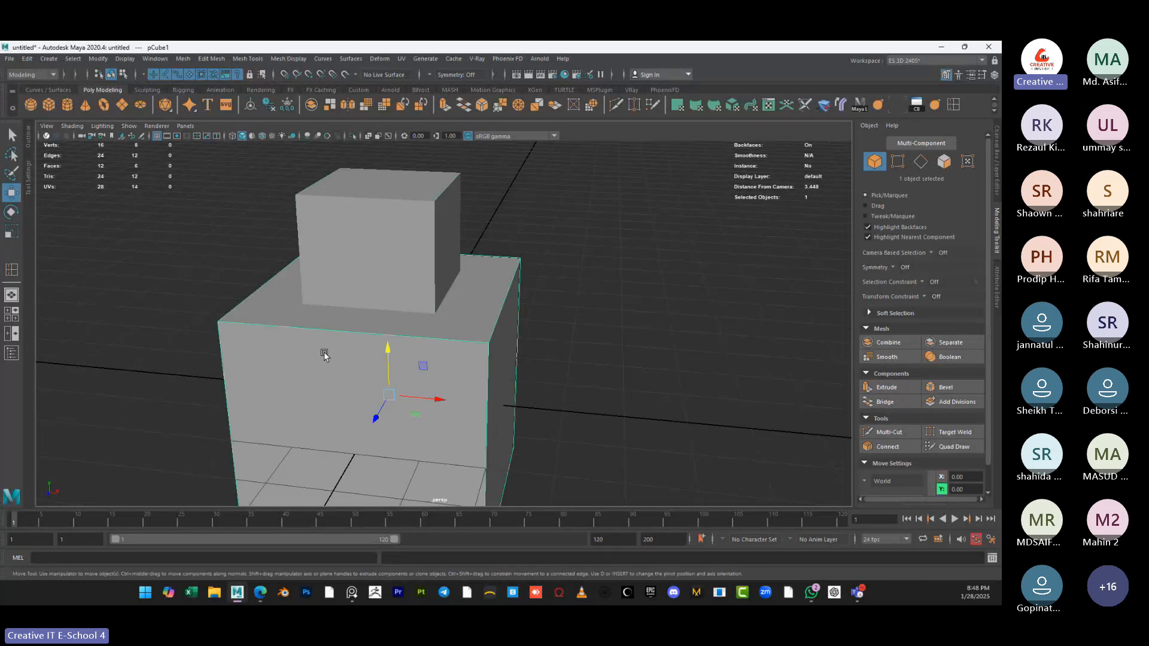
key("ctrl+z")
left_click(323, 340)
left_click_drag(461, 353, 416, 392, "alt")
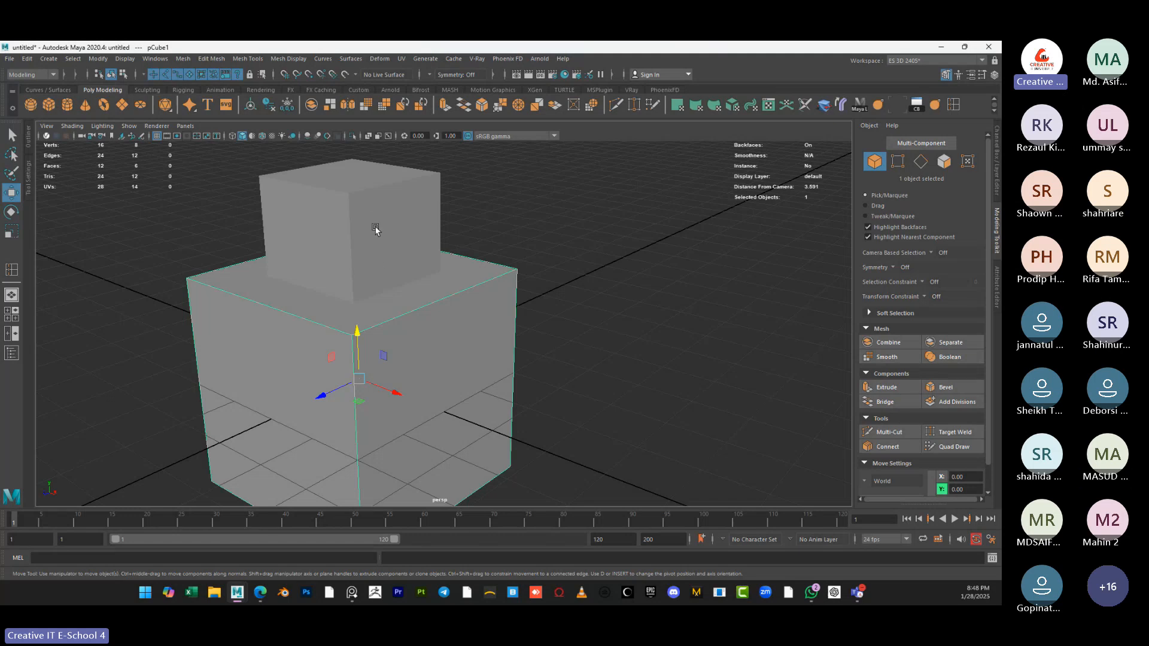
Delete the smaller upper cube and select the remaining cube
left_click_drag(378, 264, 321, 228, "alt")
left_click(321, 229)
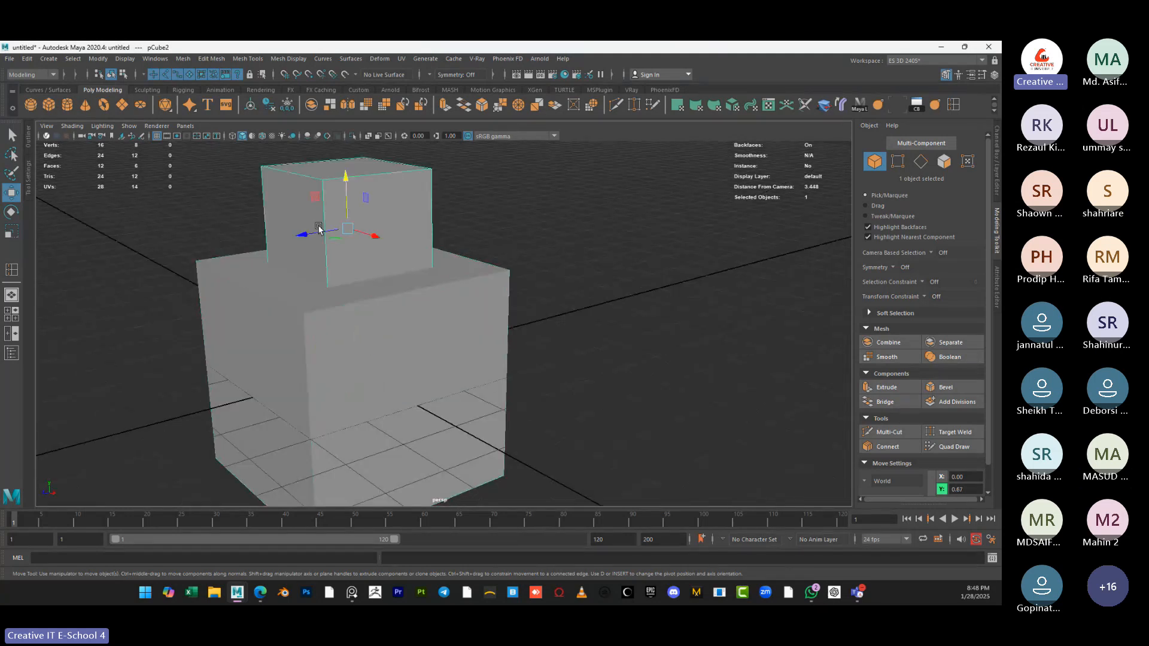
key("Delete")
left_click(412, 343)
scroll(415, 346, "down", 3)
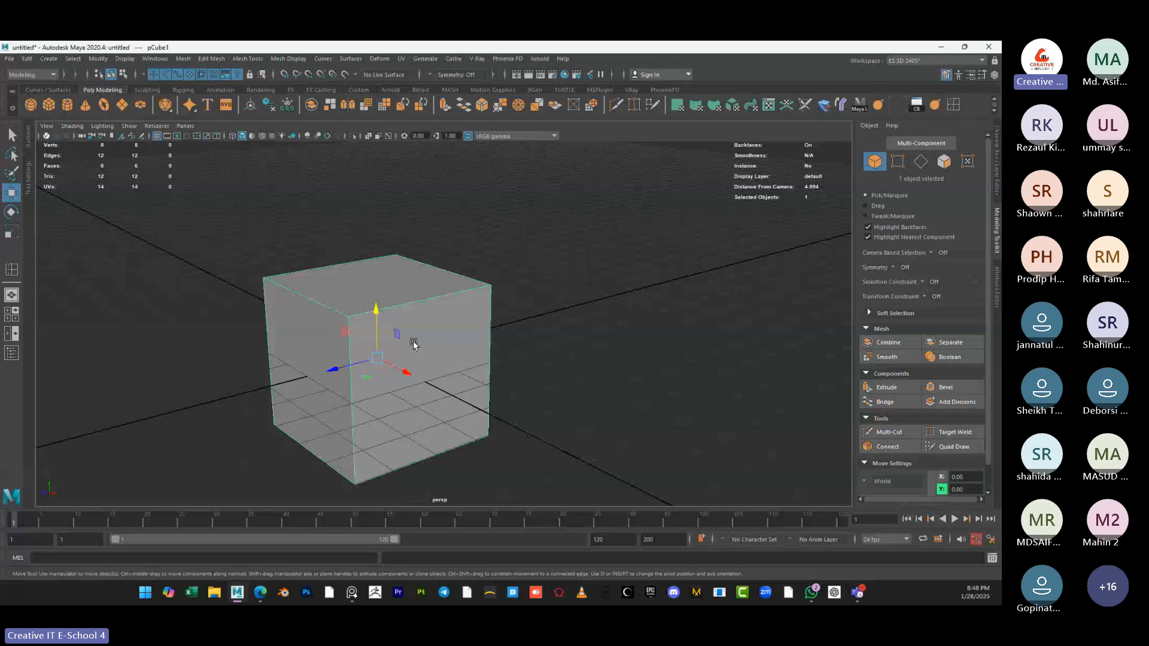
left_click_drag(413, 343, 456, 267, "alt")
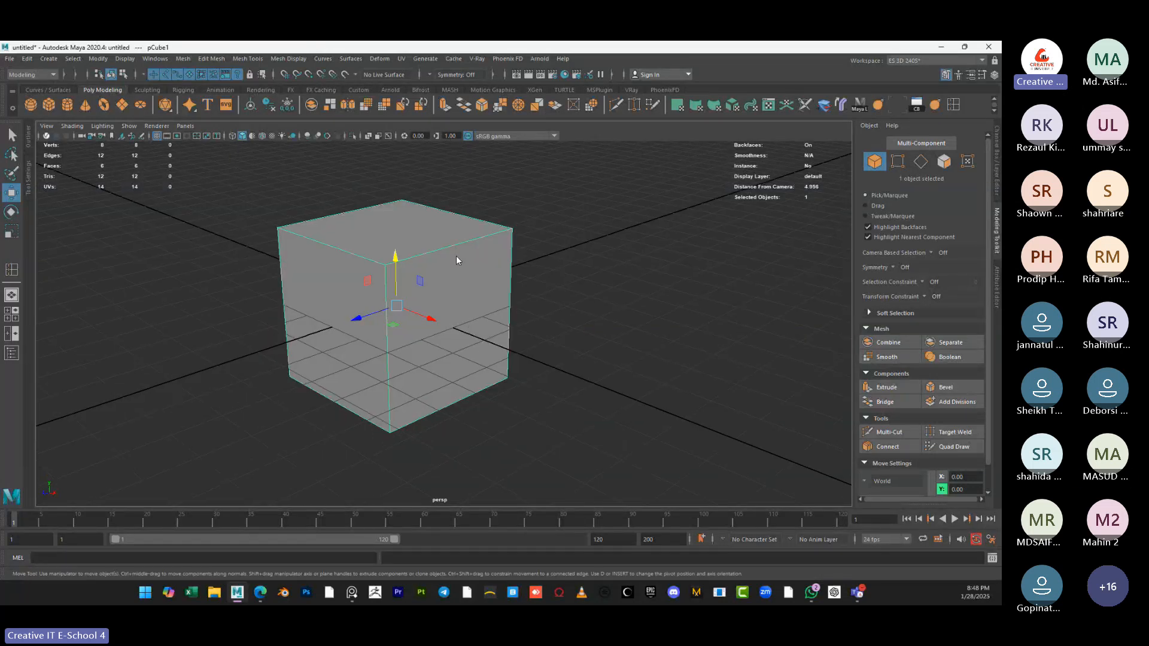
Extrude the cube's positive-X side face in face mode and place the extrude settings beside the cube
right_click_drag(456, 260, 456, 275)
left_click_drag(457, 274, 472, 335, "alt")
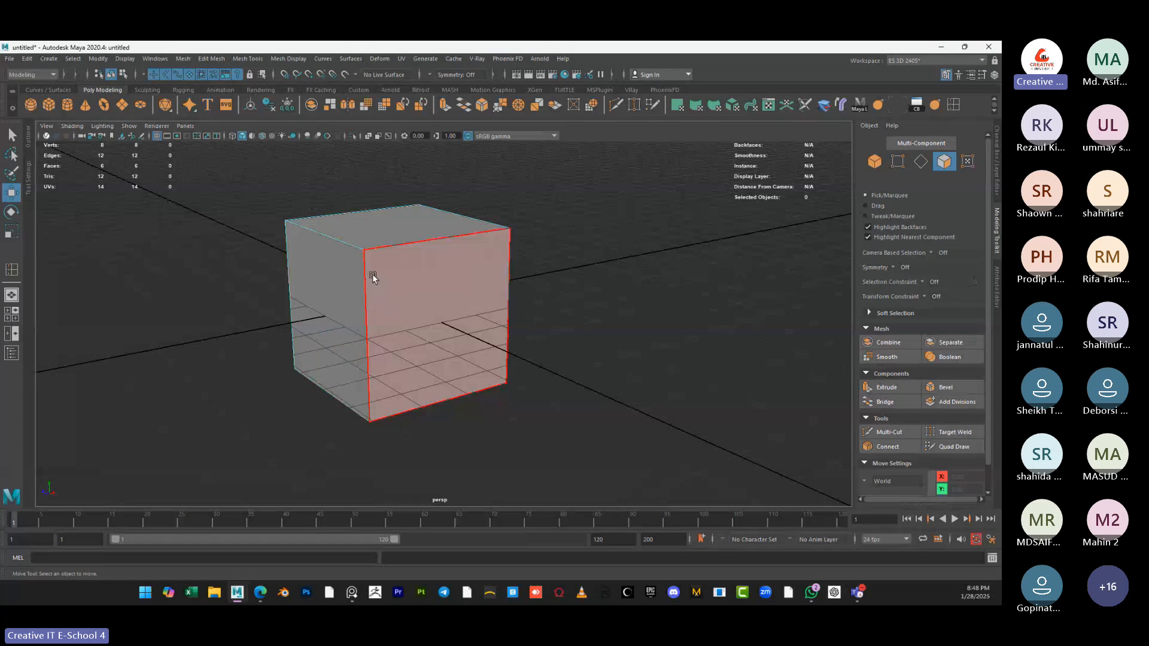
left_click(496, 348)
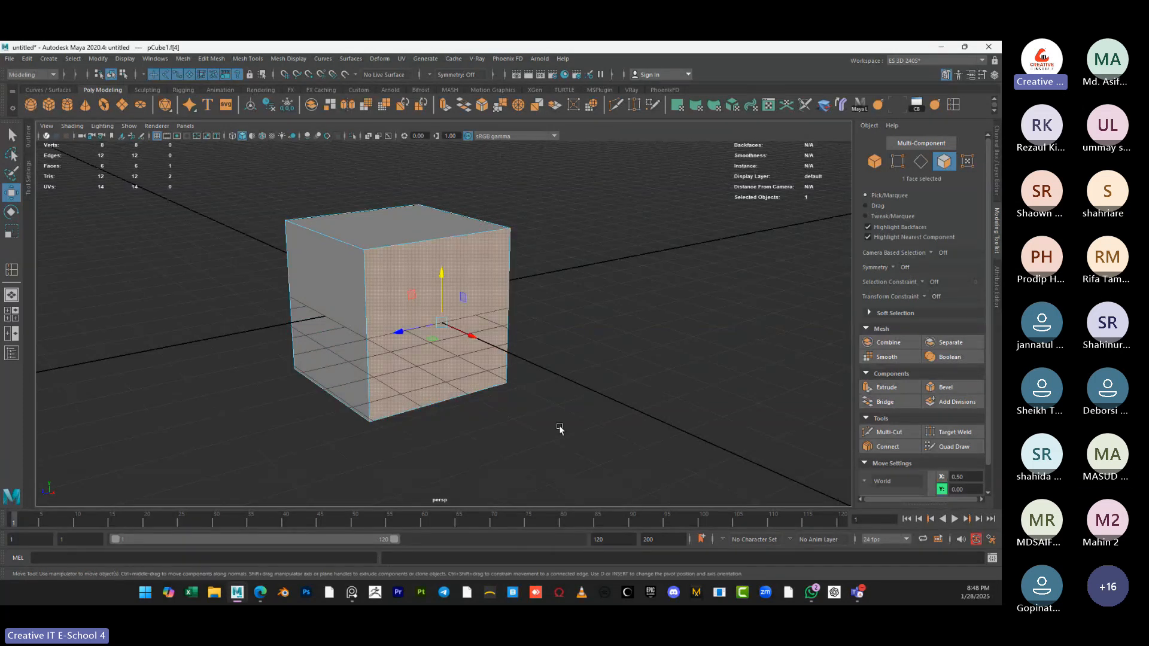
mouse_move(557, 429)
left_mouse_down("alt")
mouse_move(449, 424)
mouse_move(547, 429)
left_mouse_up("alt")
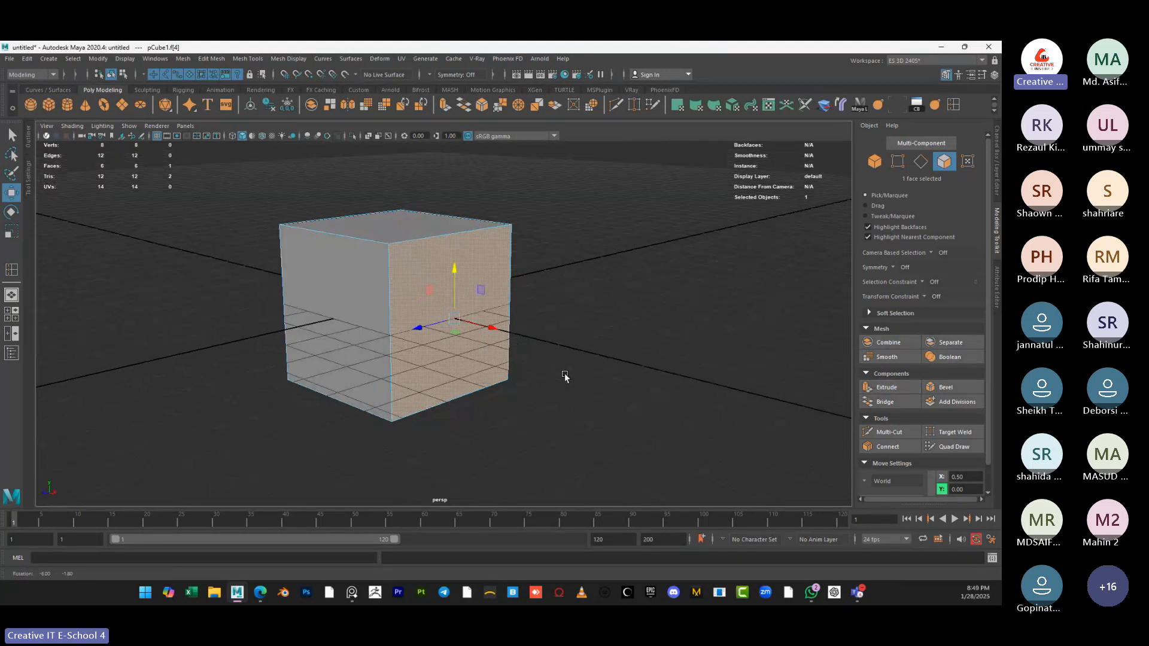
key("ctrl+e")
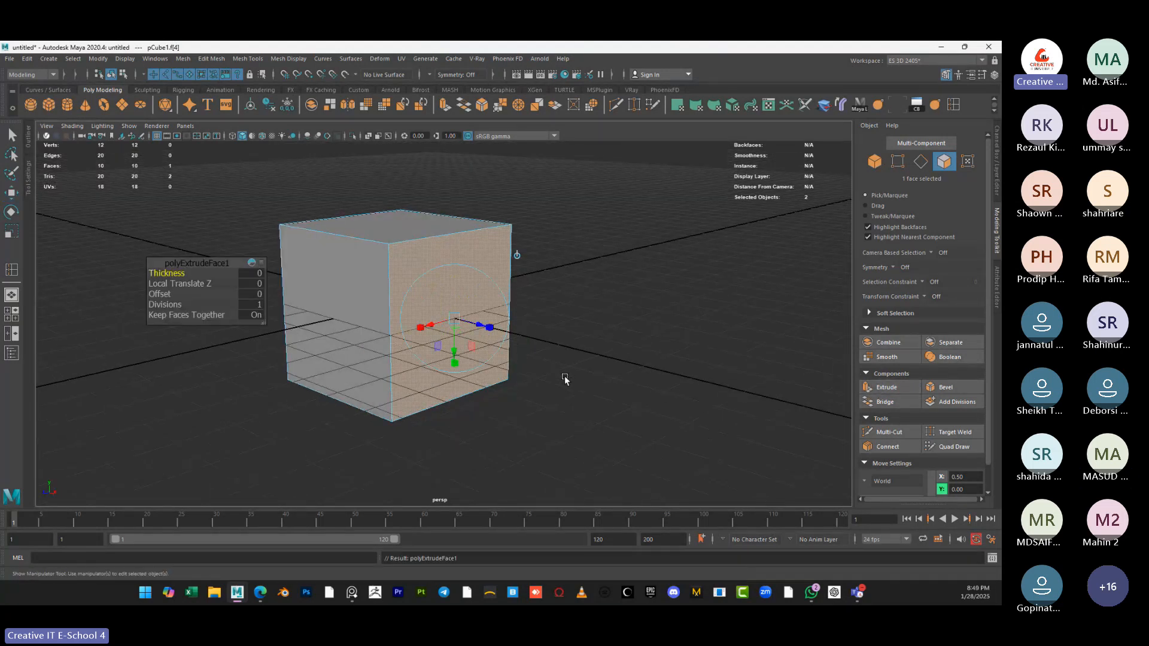
left_click_drag(198, 263, 677, 225)
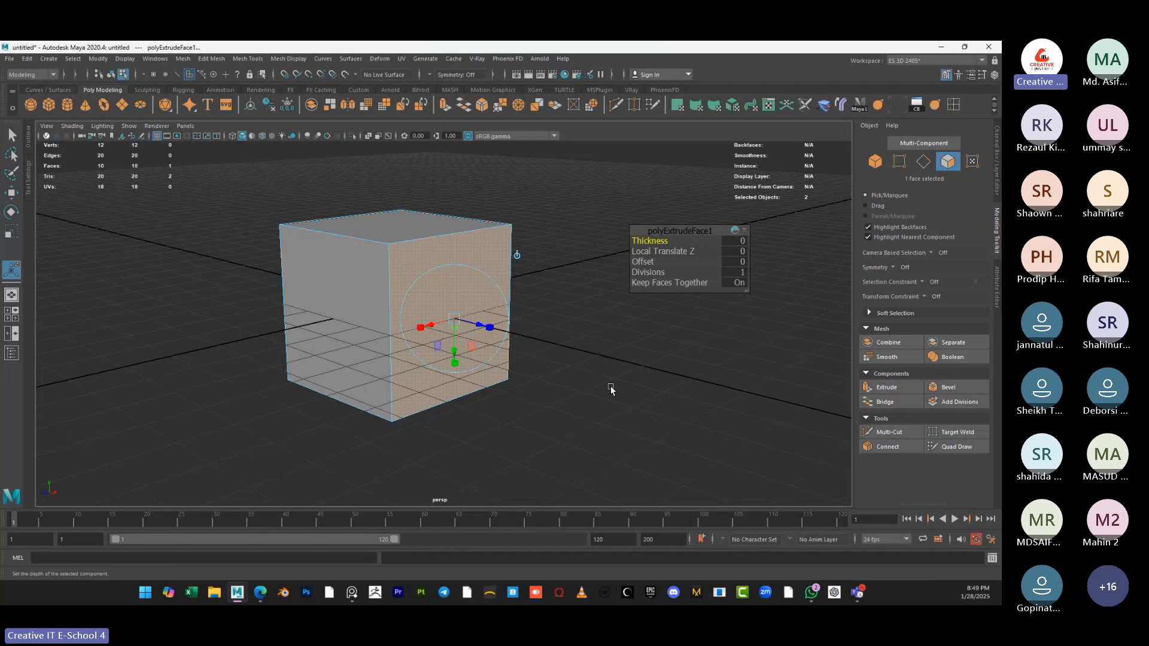
Examine the extruded face, its manipulator and the extrude settings from several angles, keeping the settings close to the cube
left_click_drag(611, 390, 409, 318, "alt")
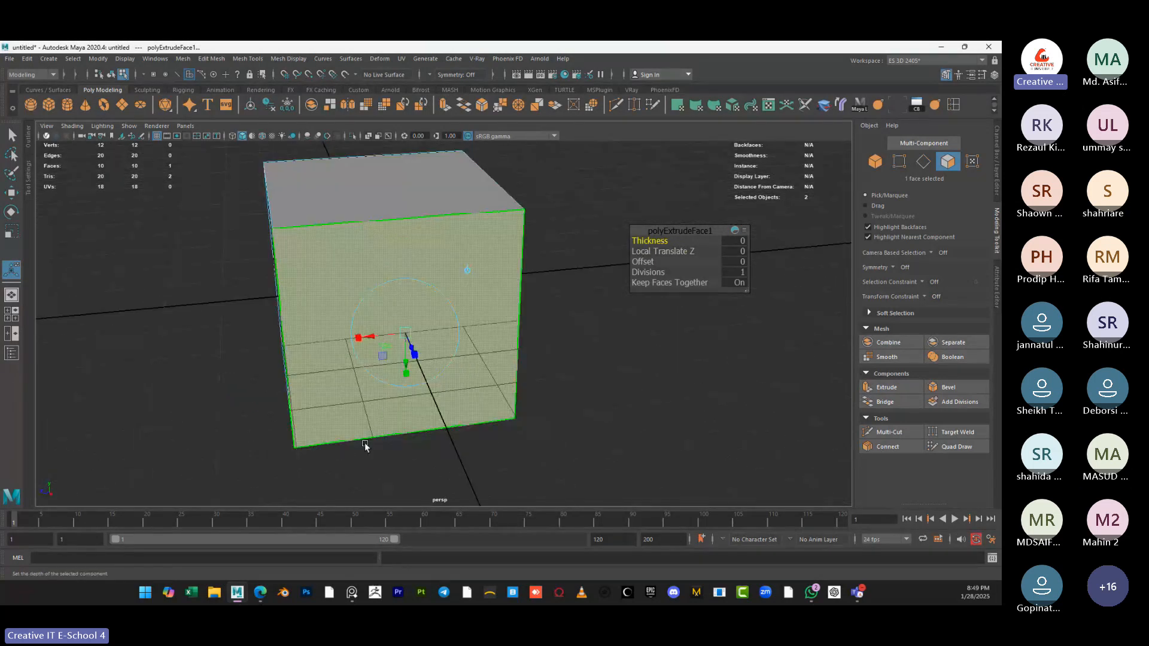
left_click_drag(364, 445, 398, 436, "alt")
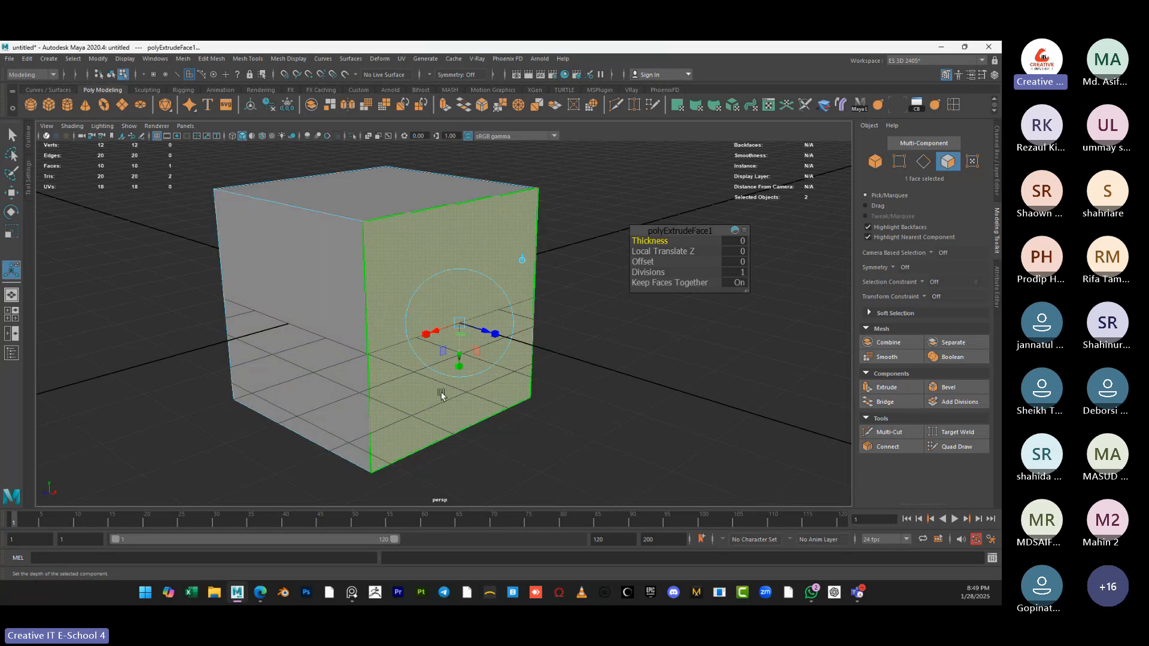
mouse_move(443, 396)
left_mouse_down("alt")
mouse_move(500, 398)
mouse_move(438, 406)
left_mouse_up("alt")
middle_click_drag(400, 393, 423, 377, "alt")
scroll(423, 377, "up", 5)
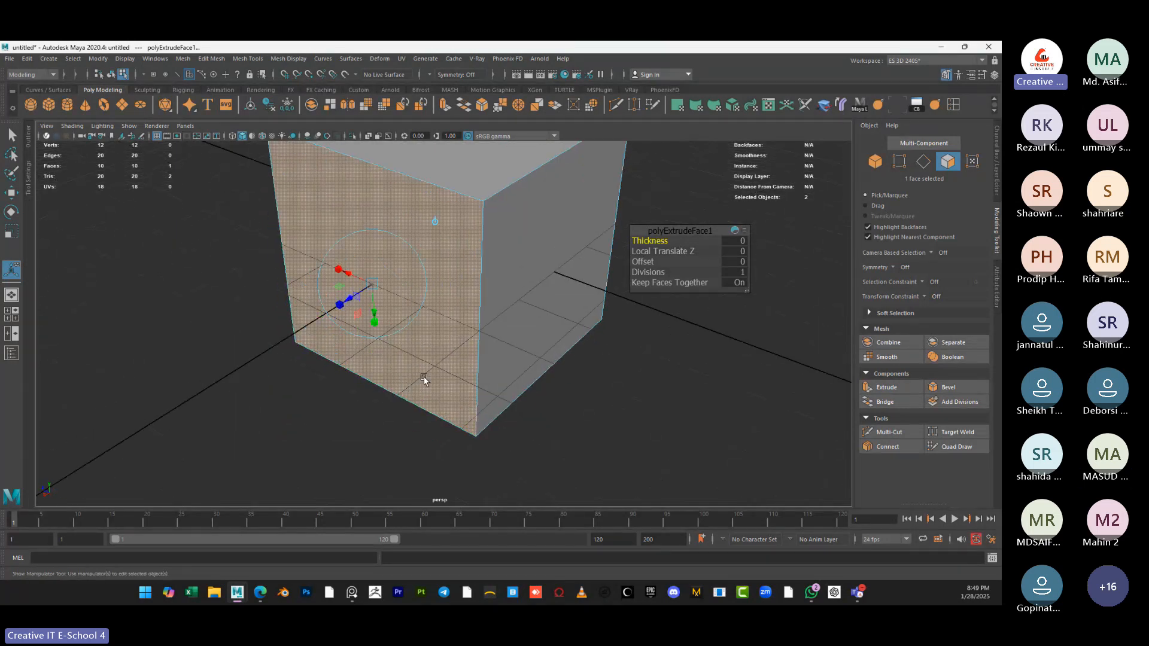
left_click_drag(374, 381, 393, 393, "alt")
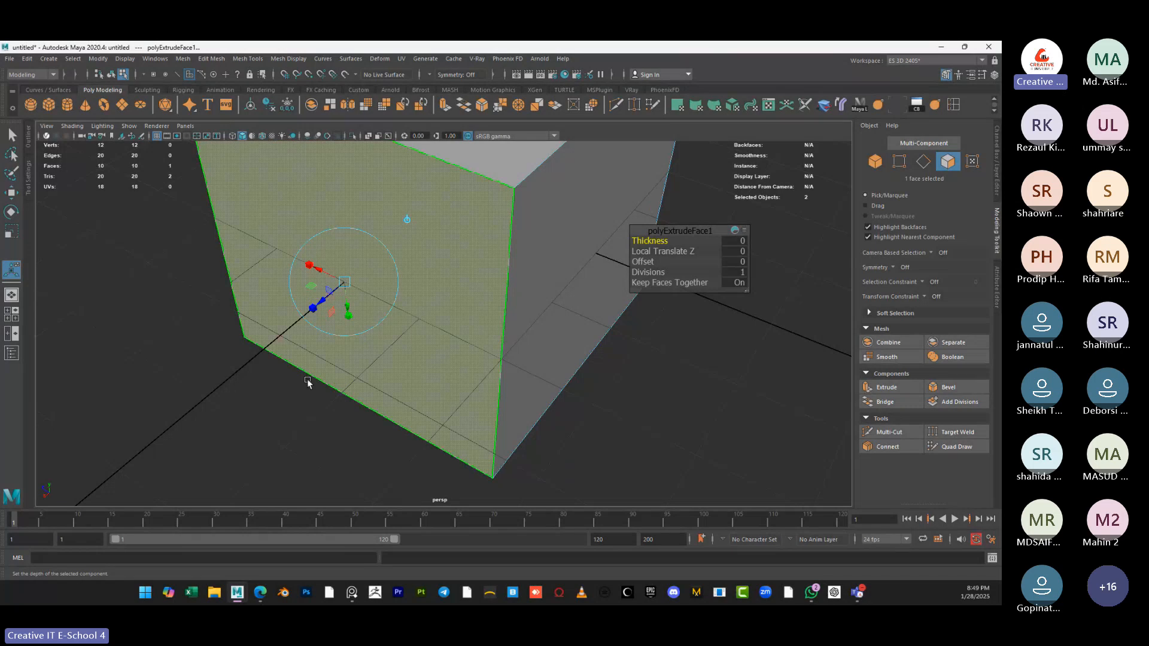
mouse_move(336, 410)
left_mouse_down("alt")
mouse_move(387, 398)
mouse_move(353, 401)
left_mouse_up("alt")
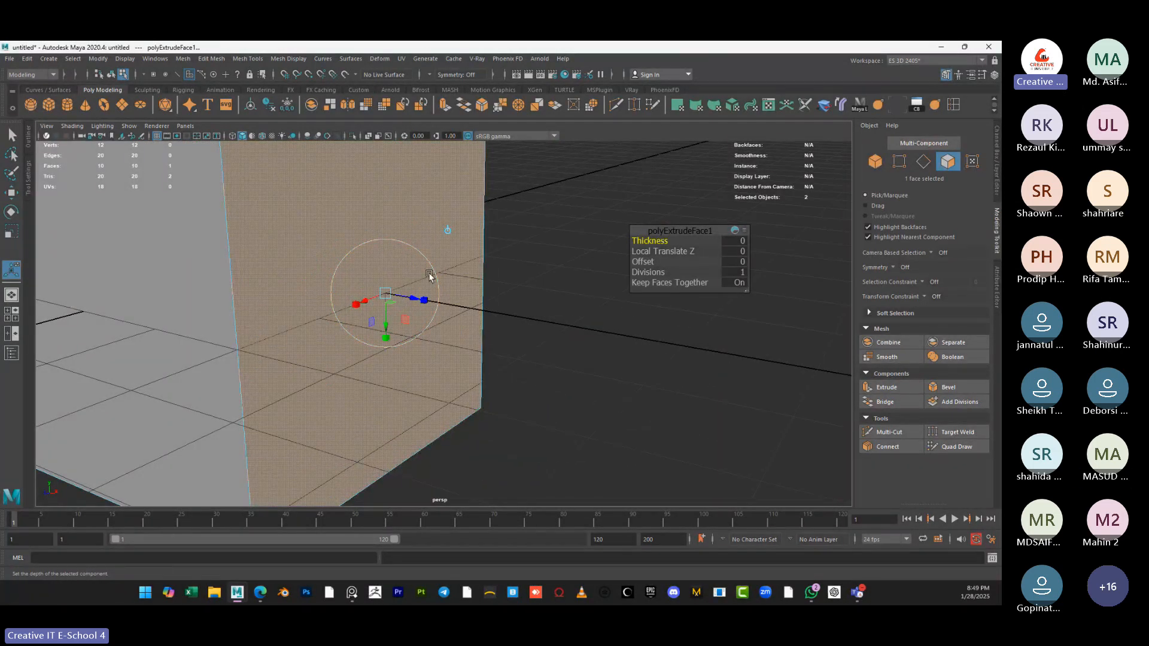
left_click_drag(600, 369, 578, 374, "alt")
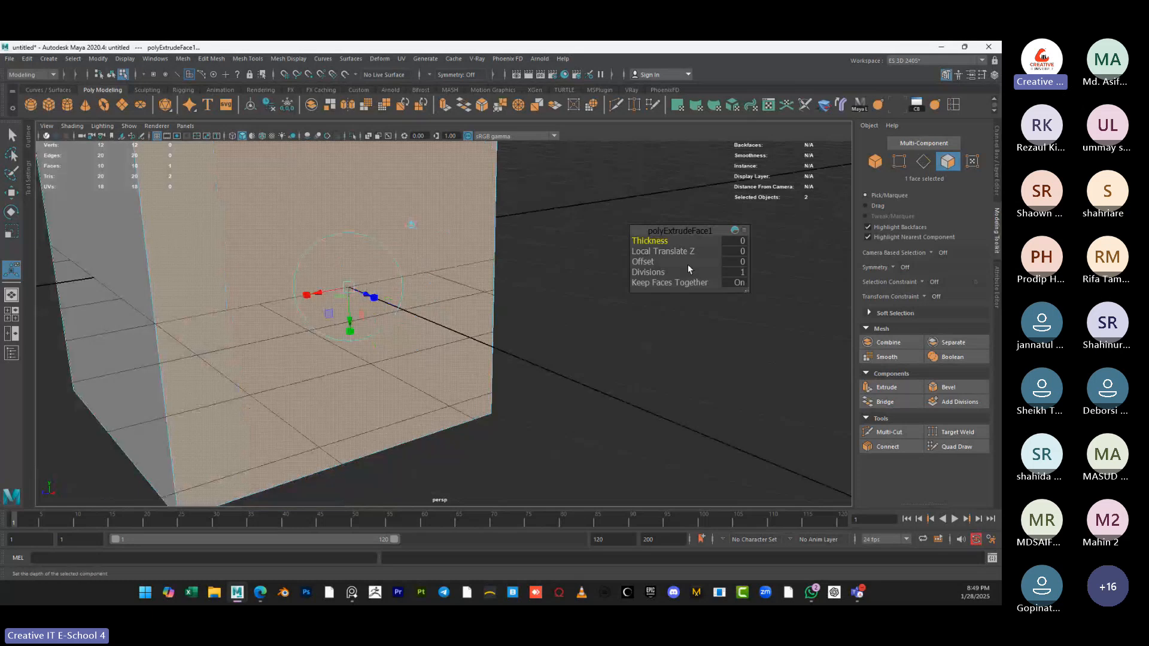
scroll(687, 263, "down", 3)
left_click_drag(622, 326, 615, 341, "alt")
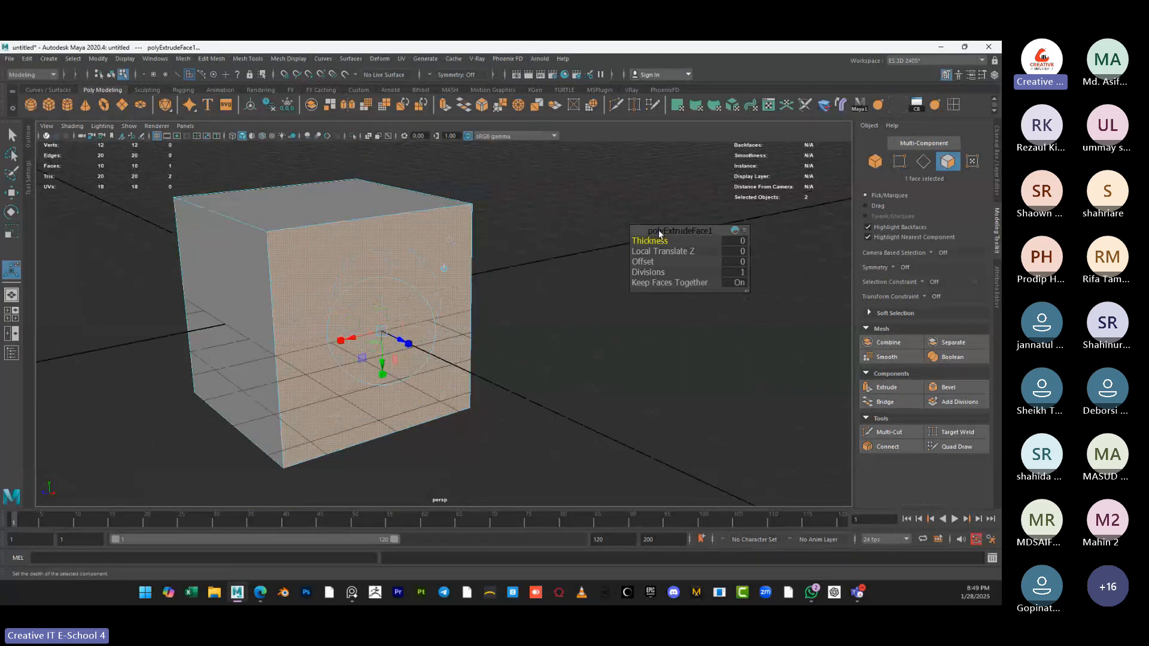
left_click_drag(656, 234, 580, 273)
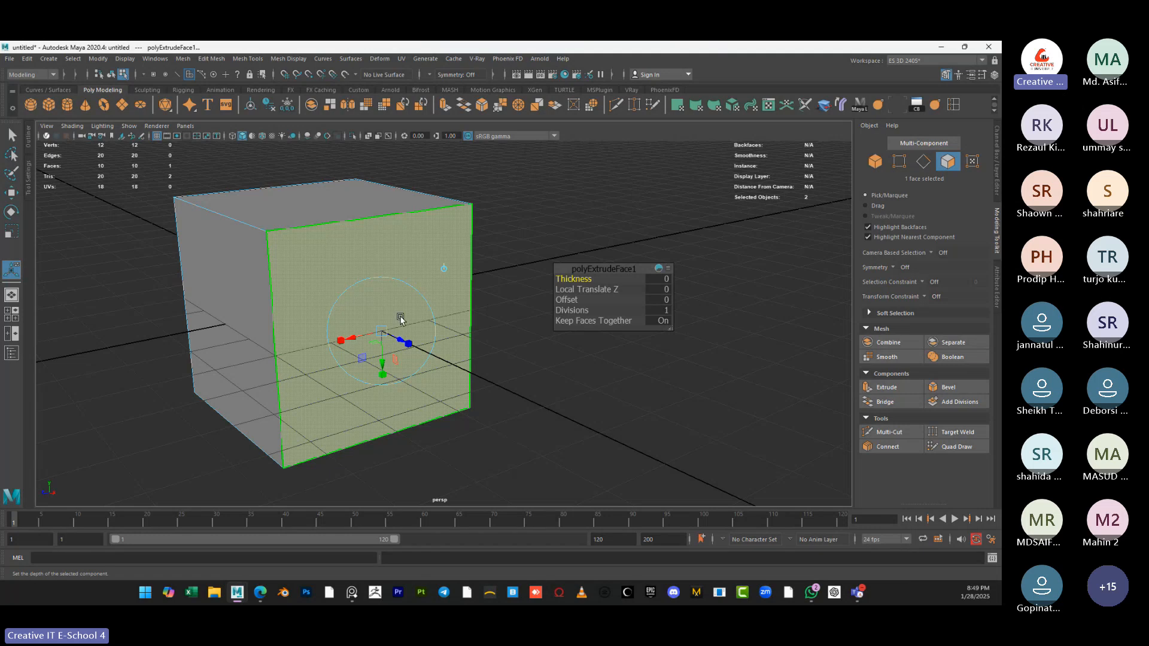
scroll(462, 401, "down", 1)
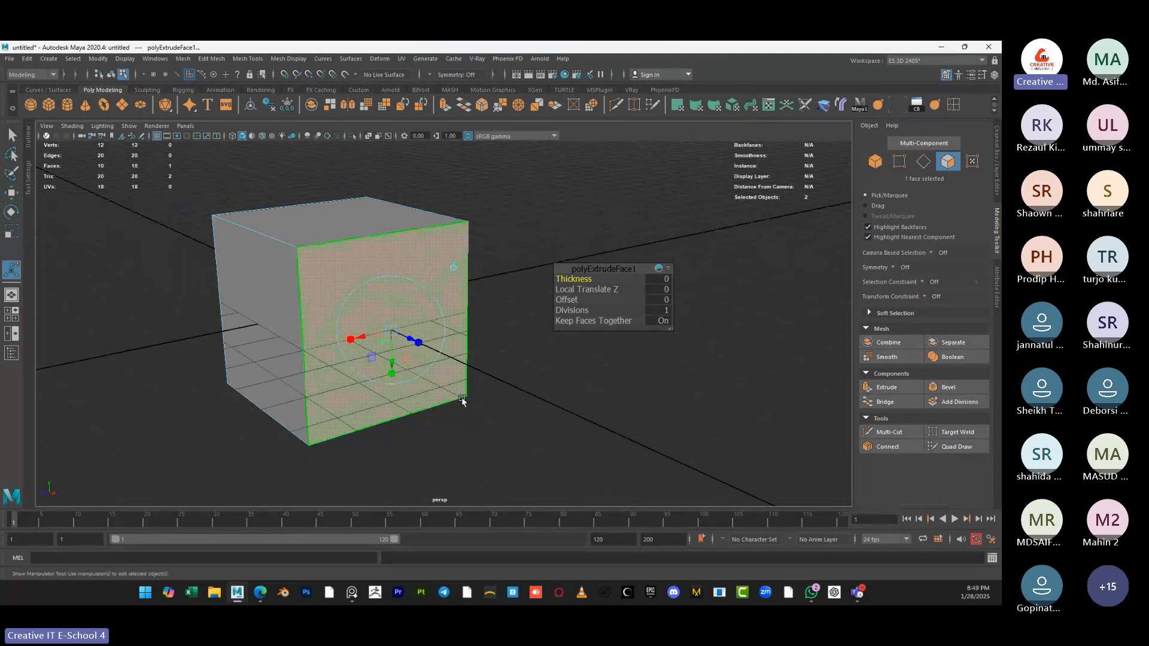
Preview the cube smoothed, undo the side face's extrusion to compare the shape, and extrude the same face again
key("3")
left_click_drag(461, 401, 371, 385, "alt")
key("ctrl+z")
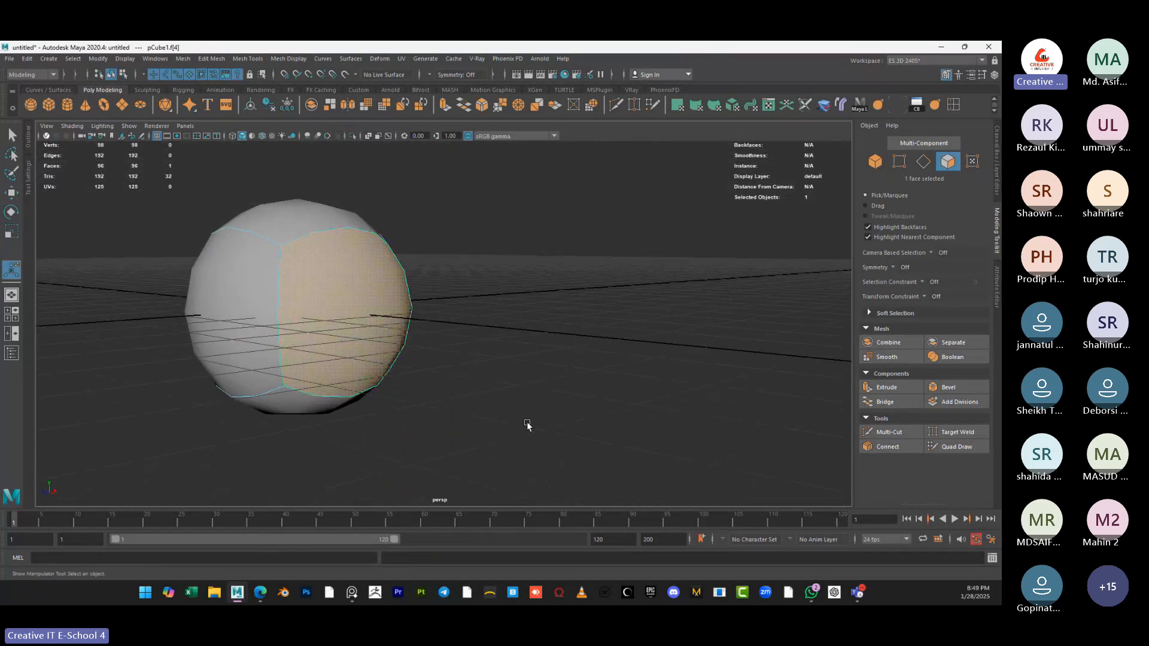
left_click_drag(526, 423, 546, 425, "alt")
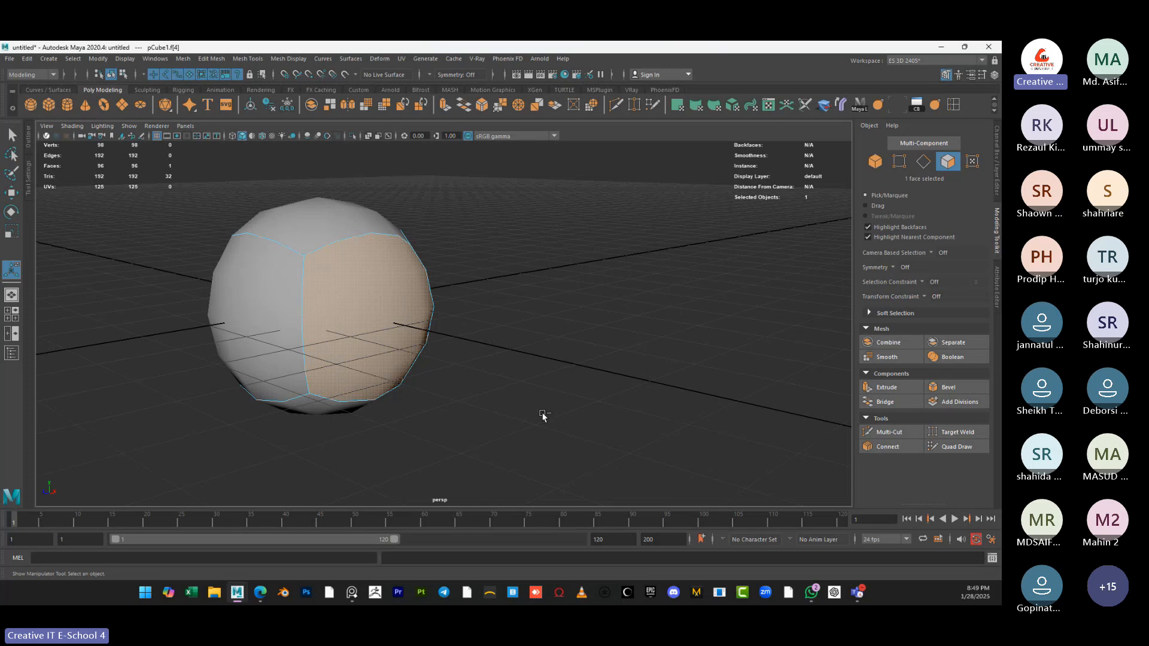
key("ctrl+e")
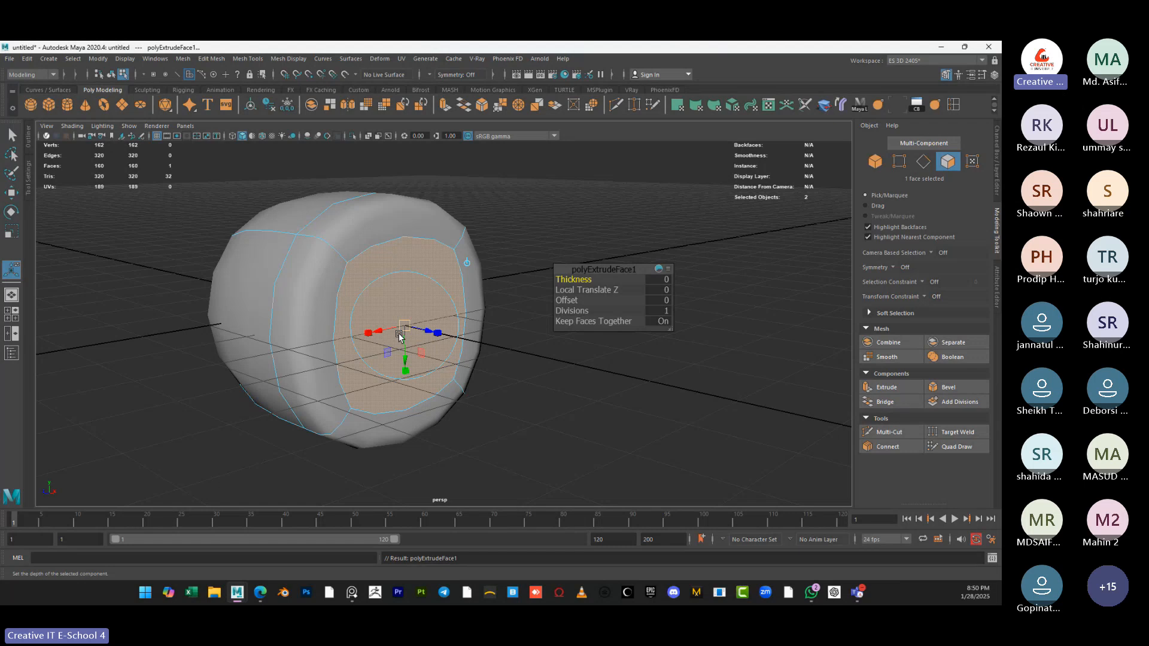
Compare the extruded cube in unsmoothed and smooth preview from several angles, returning to the unsmoothed display
key("1")
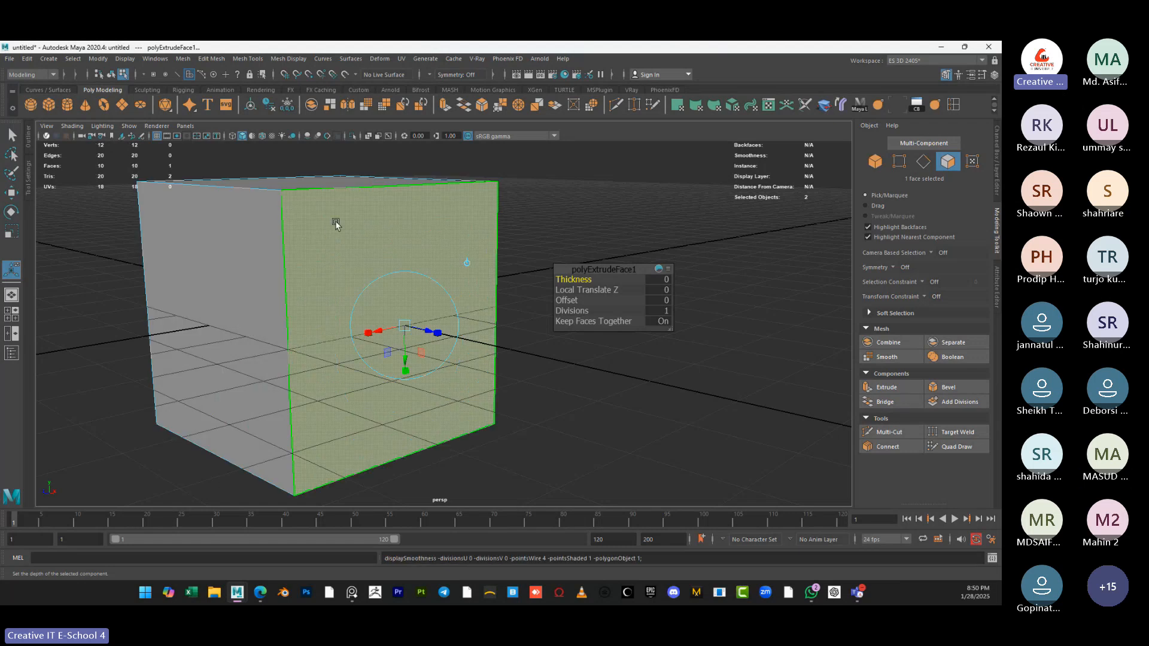
left_click_drag(353, 249, 333, 249, "alt")
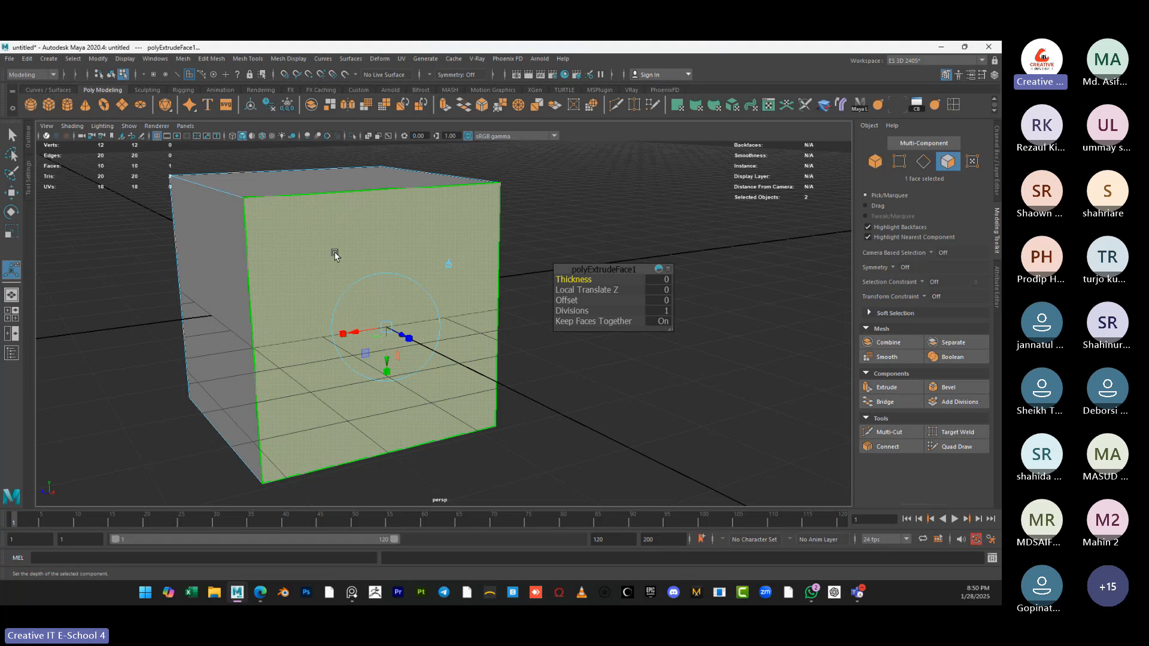
key("3")
left_click_drag(333, 251, 299, 292, "alt")
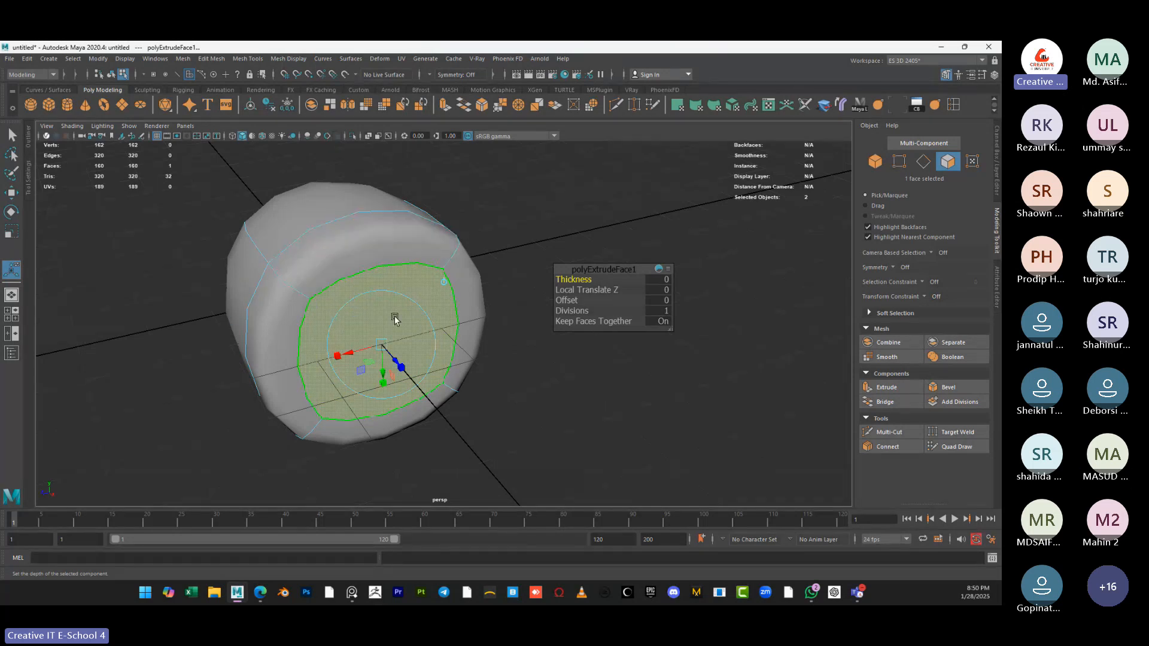
key("1")
left_click_drag(547, 385, 530, 350, "alt")
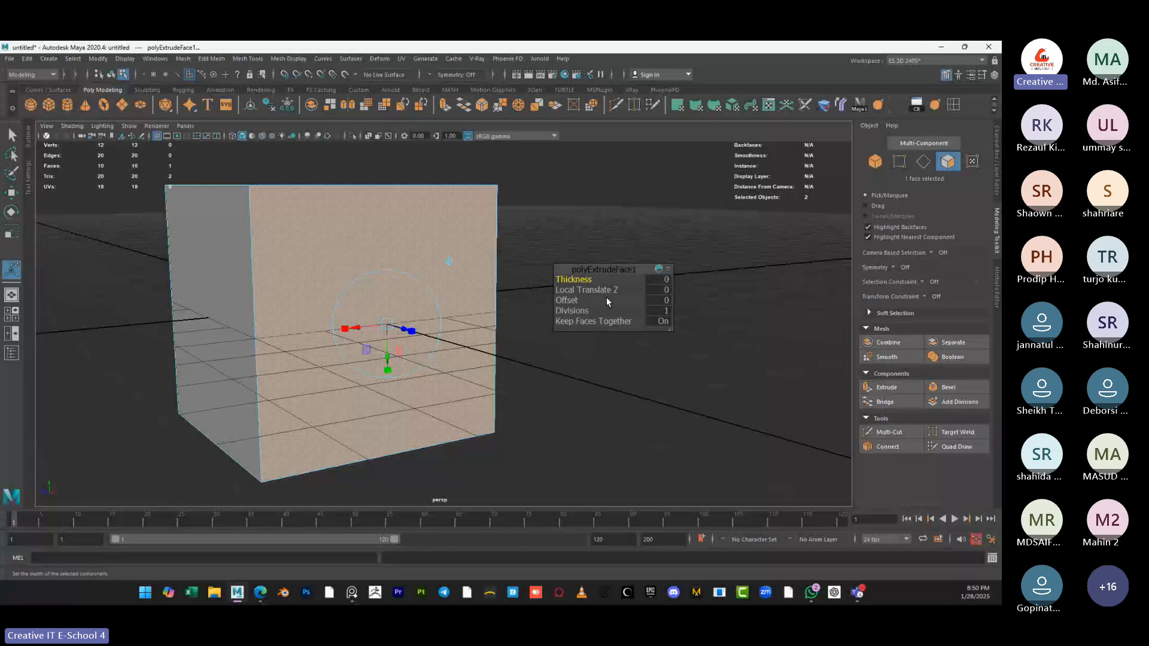
Set the side face extrusion's Offset to about 0.178 to inset the face
left_click_drag(567, 300, 658, 303)
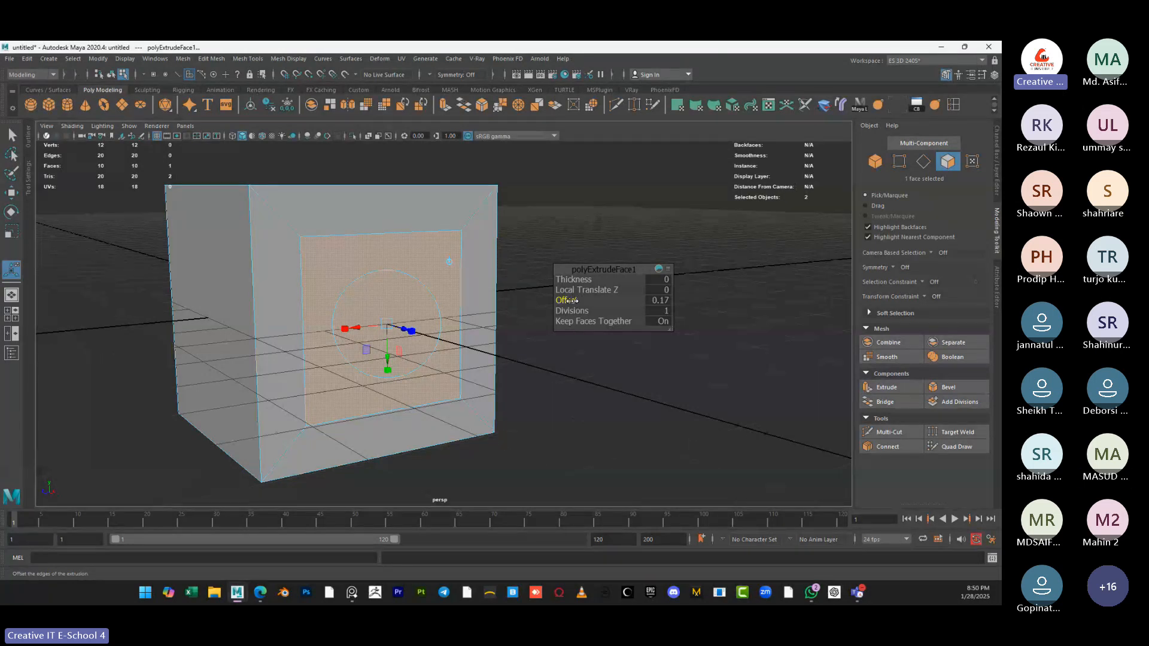
left_click_drag(575, 303, 579, 303)
left_click_drag(458, 354, 365, 257, "alt")
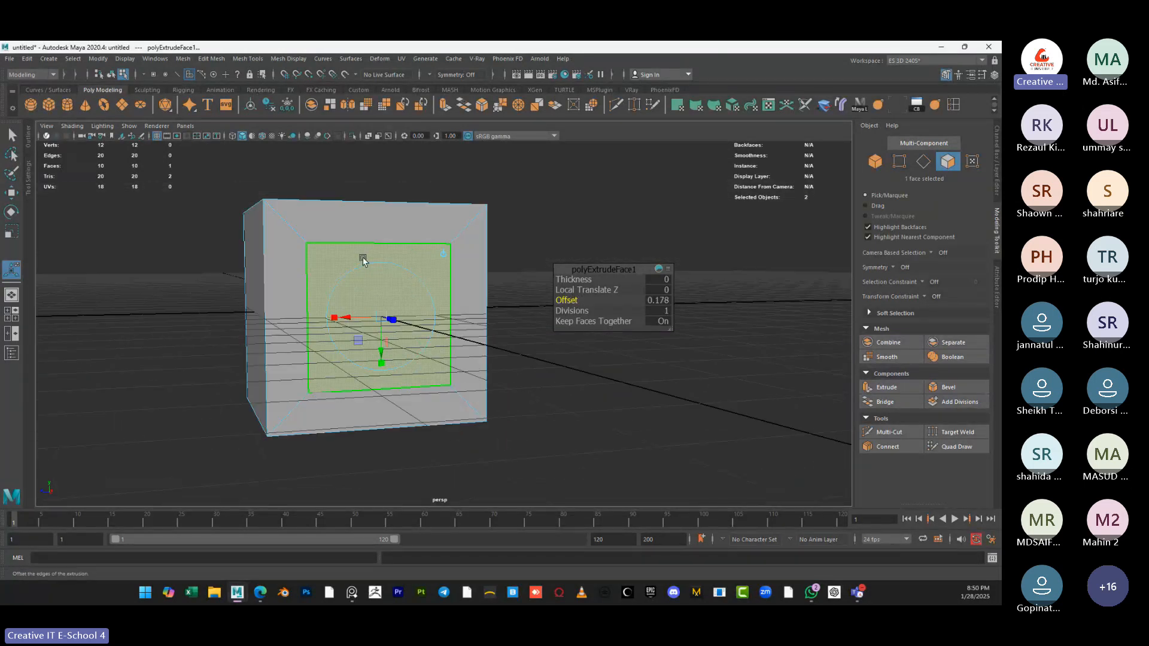
left_click_drag(313, 303, 299, 277, "alt")
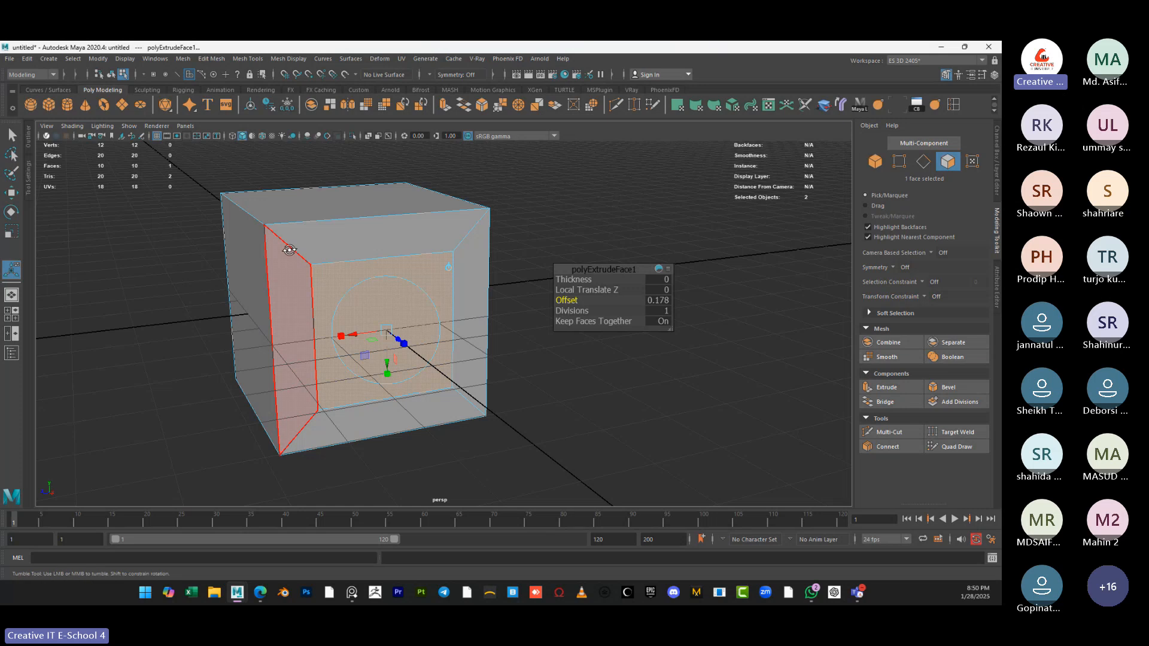
Examine the faces around the side inset by selecting border faces and face loops, ending with the inset face selected
left_click(291, 256)
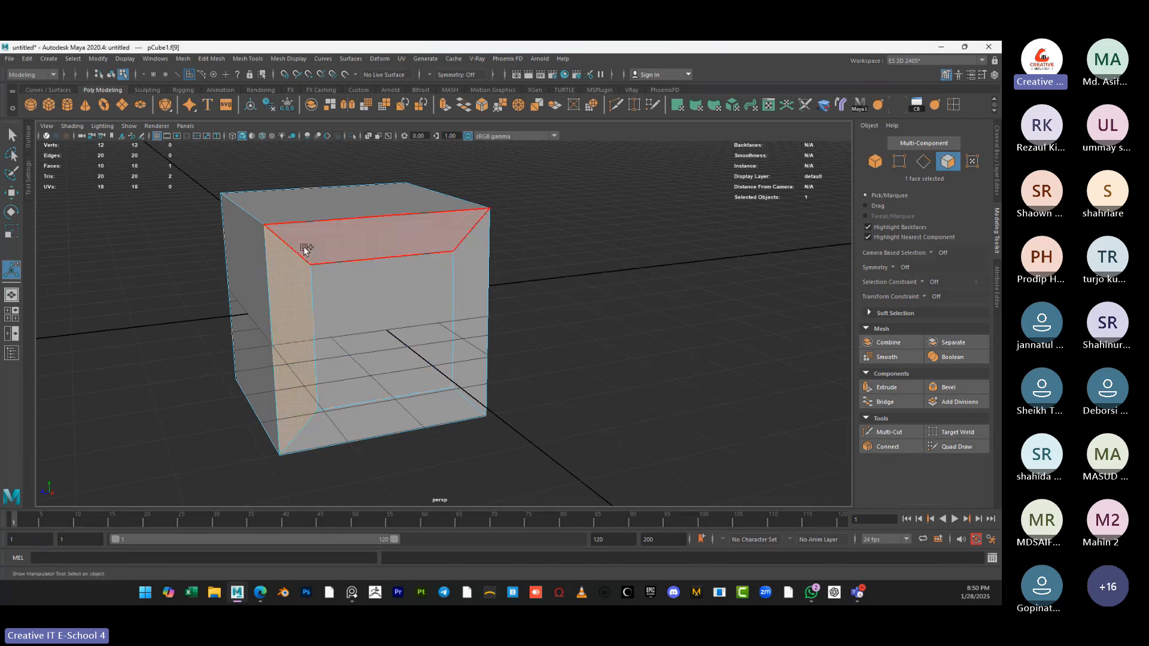
double_click(304, 248, "shift")
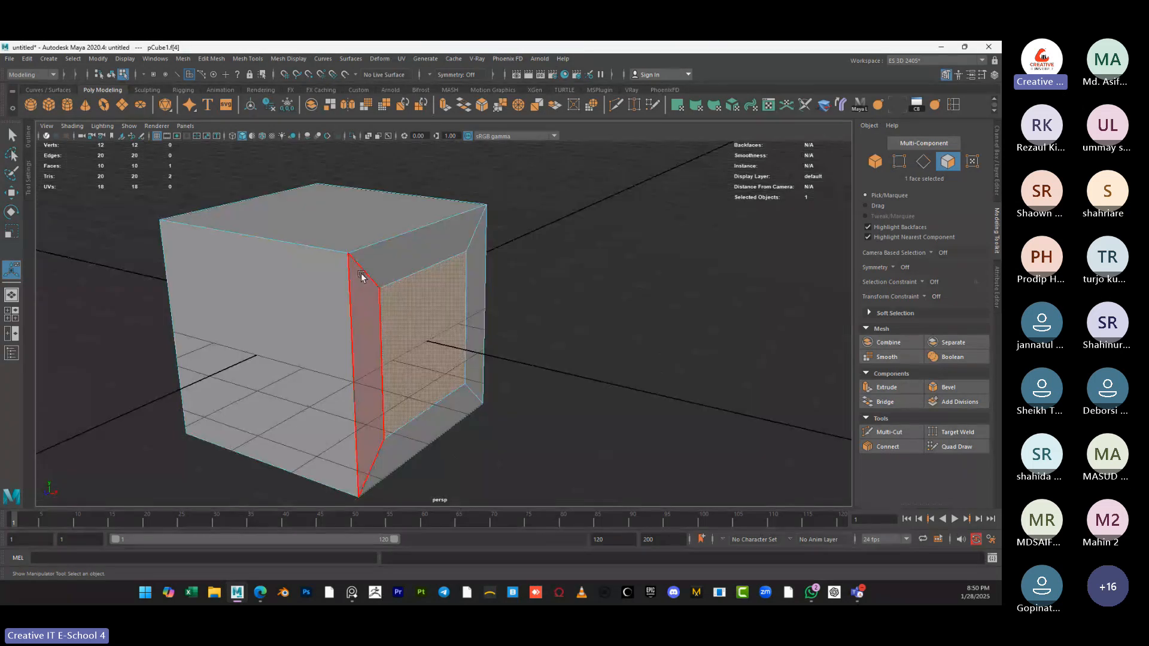
double_click(362, 275, "shift")
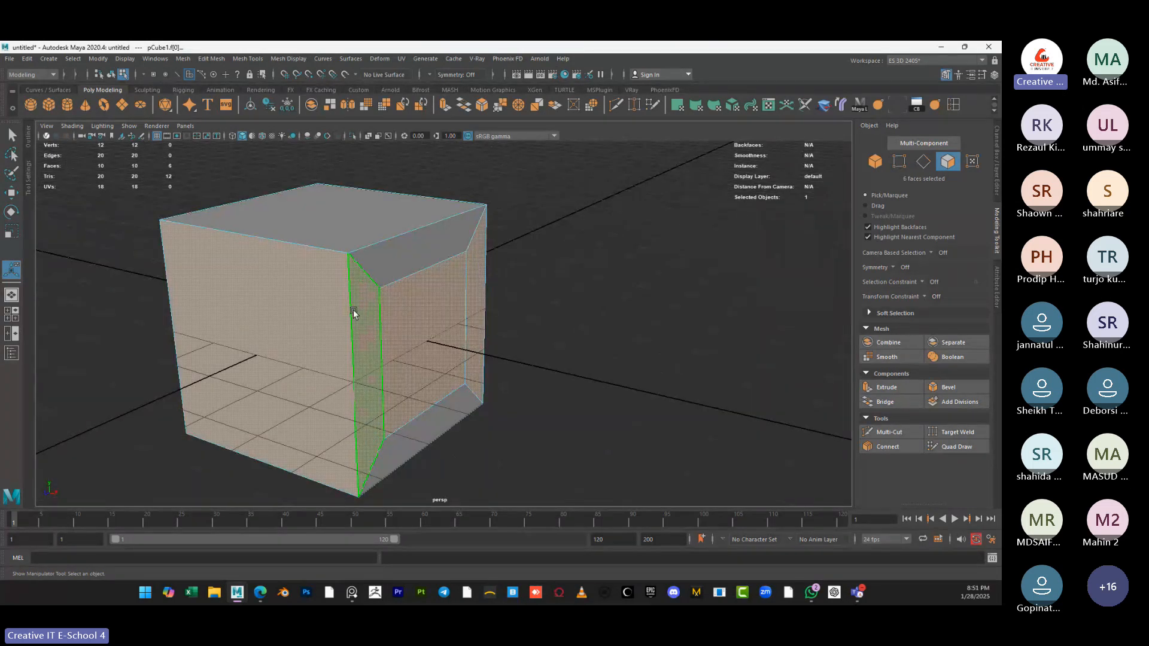
left_click(367, 278, "ctrl")
left_click(366, 278)
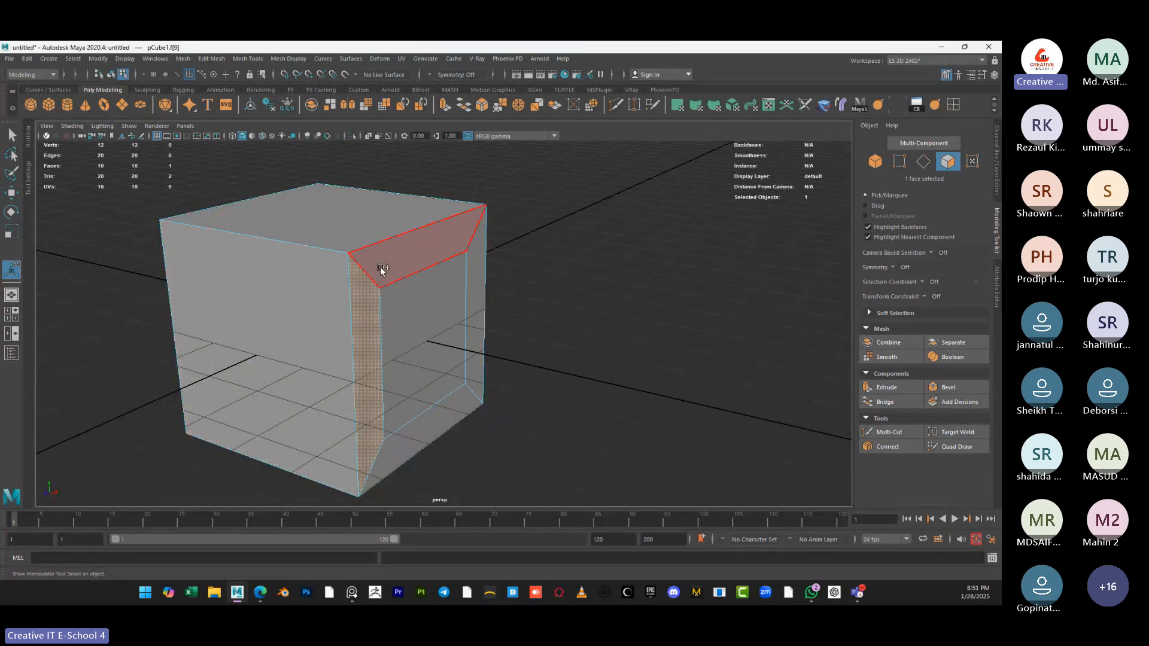
double_click(382, 271, "shift")
left_click_drag(382, 270, 311, 293, "alt")
left_click(359, 324)
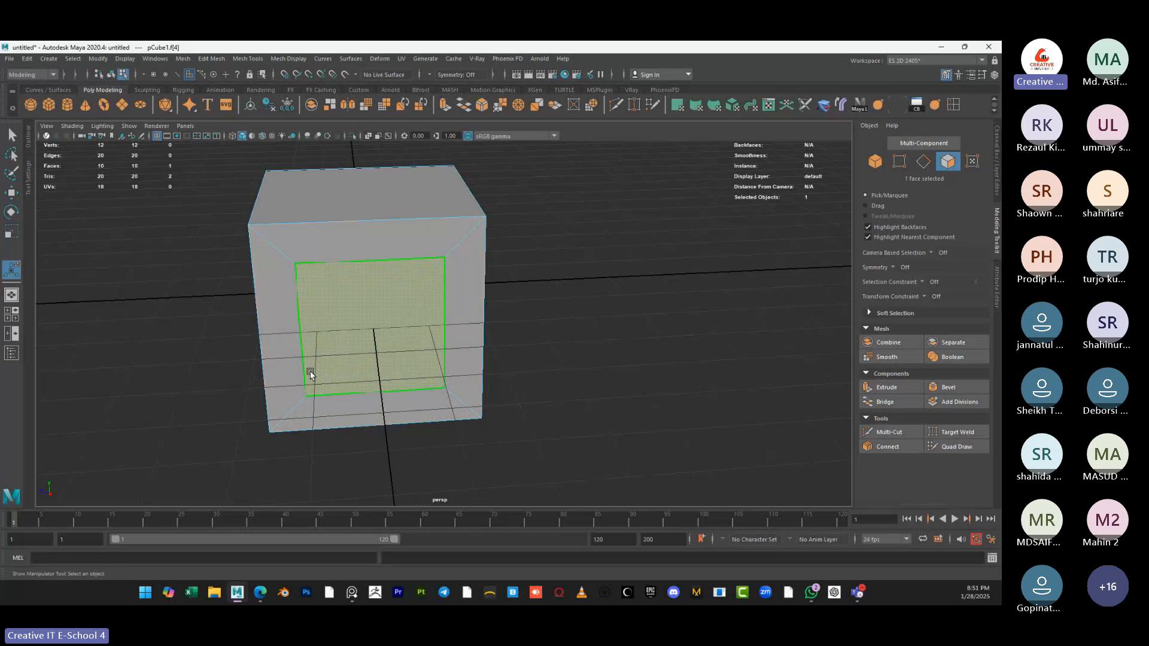
left_click_drag(408, 413, 491, 386, "alt")
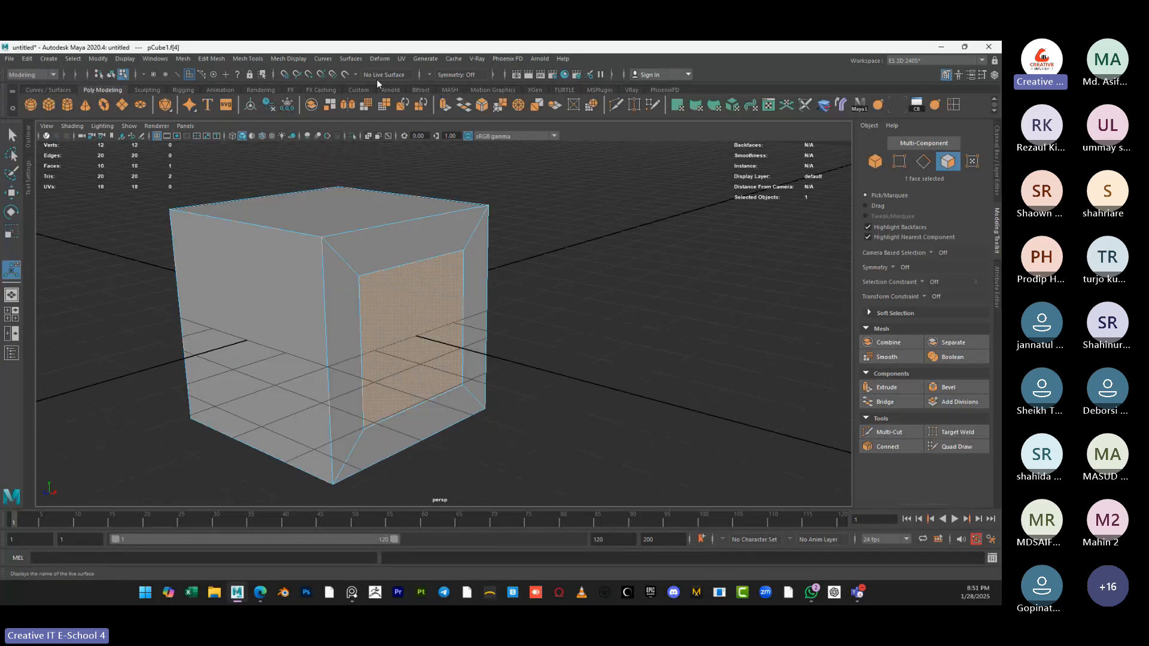
Turn on wireframe on shaded and deselect the cube in object mode to show its edges
left_click(260, 136)
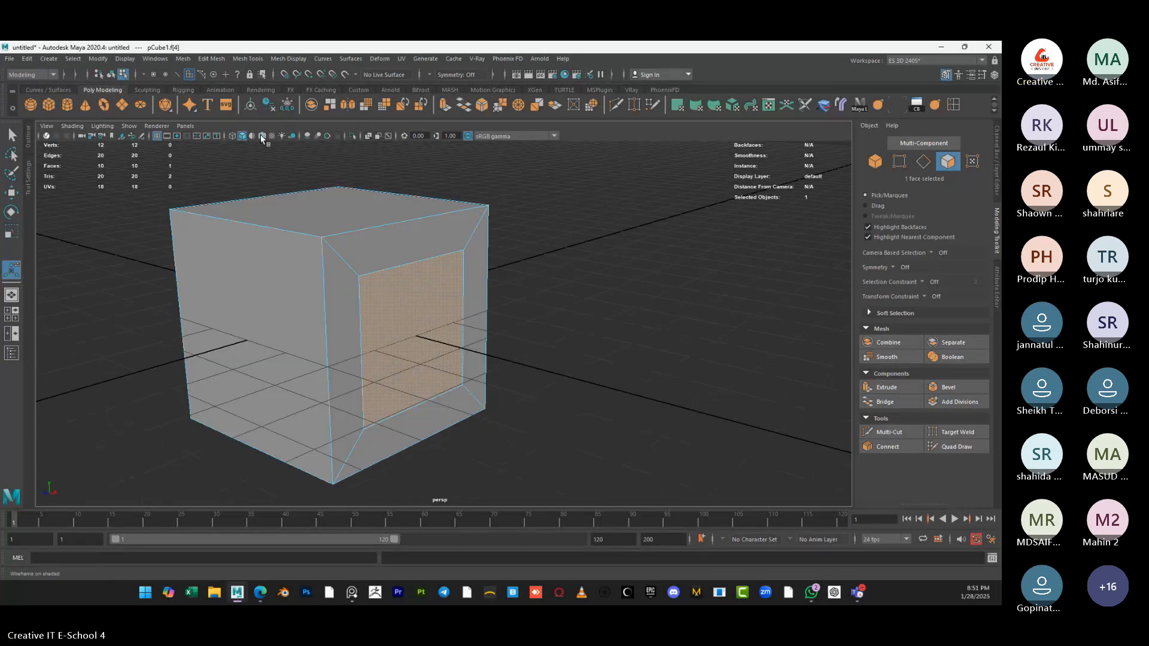
scroll(490, 250, "down", 1)
key("q")
double_click(490, 250)
left_click_drag(527, 286, 507, 325, "alt")
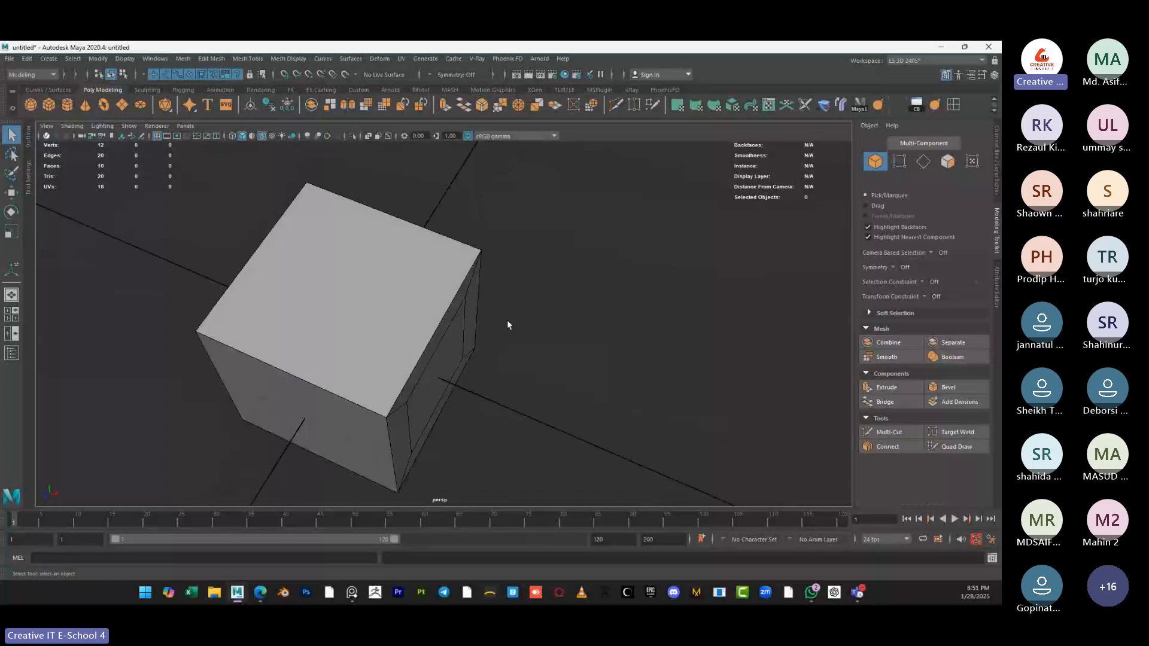
left_click_drag(341, 218, 344, 306, "alt")
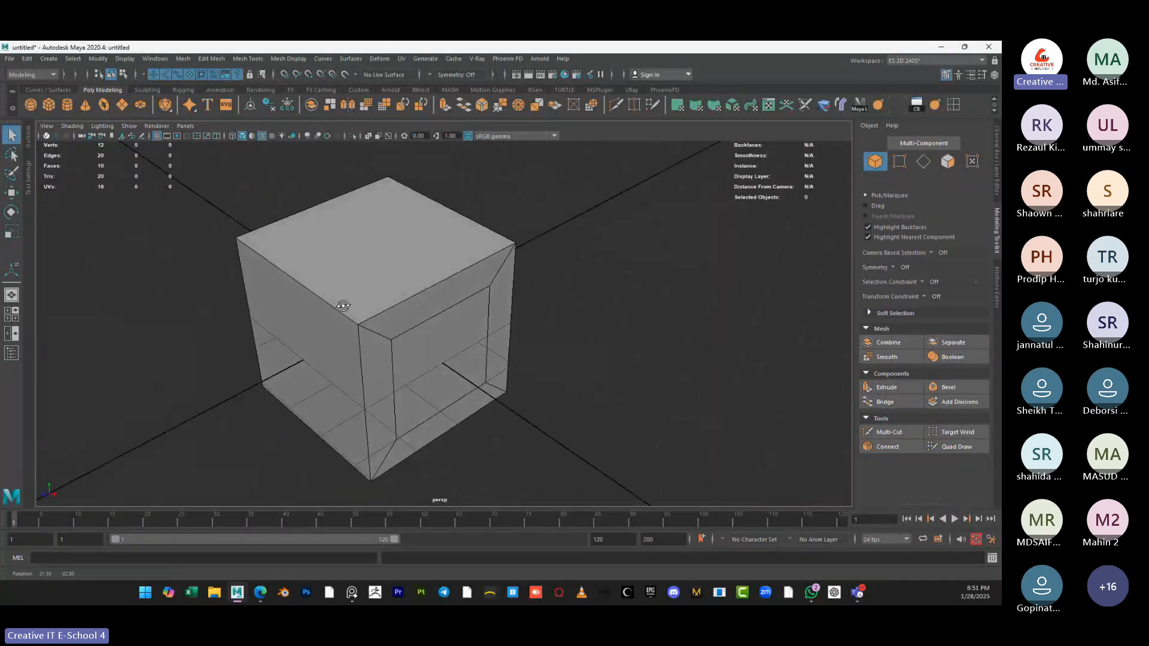
Extrude the cube's top face in face mode with an Offset of about 0.217
right_click_drag(358, 256, 361, 255)
left_click(362, 255)
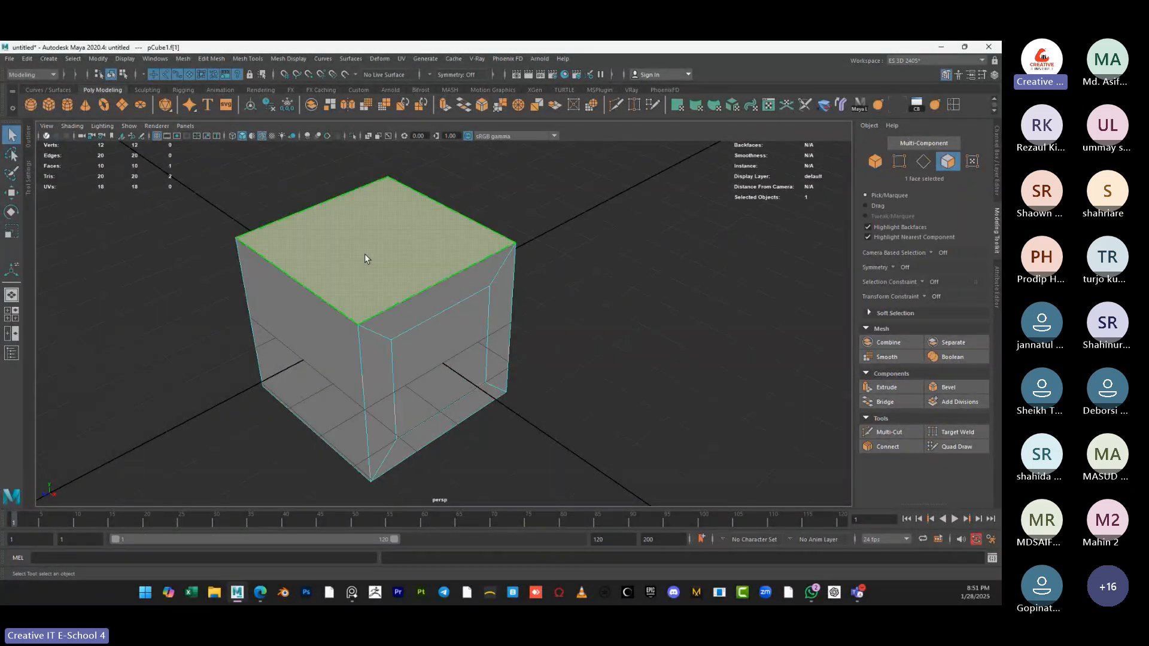
key("ctrl+e")
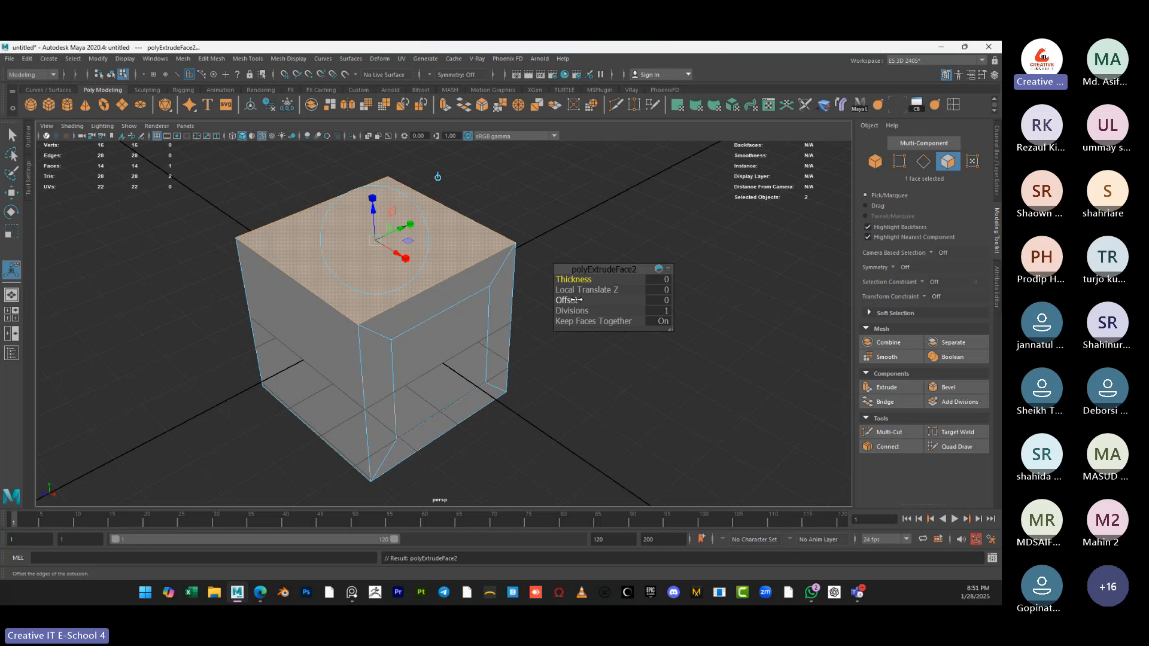
left_click_drag(570, 301, 679, 299)
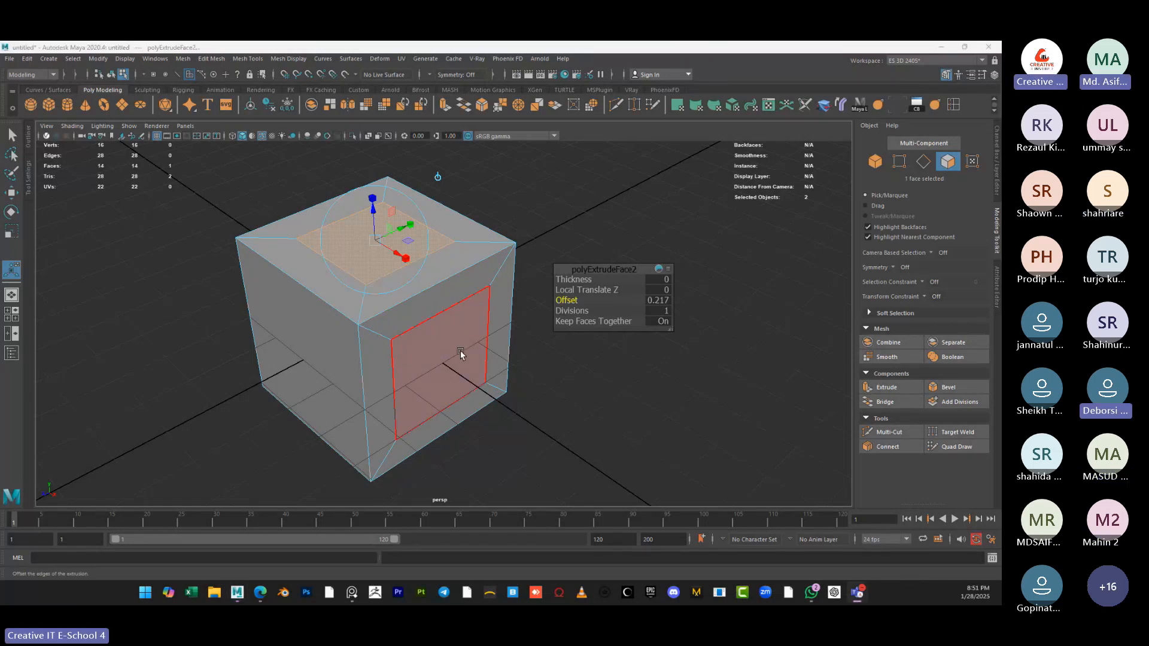
Select the inset face on the cube's positive-X side and apply Extrude to it
left_click_drag(460, 350, 437, 338, "alt")
left_click(436, 338)
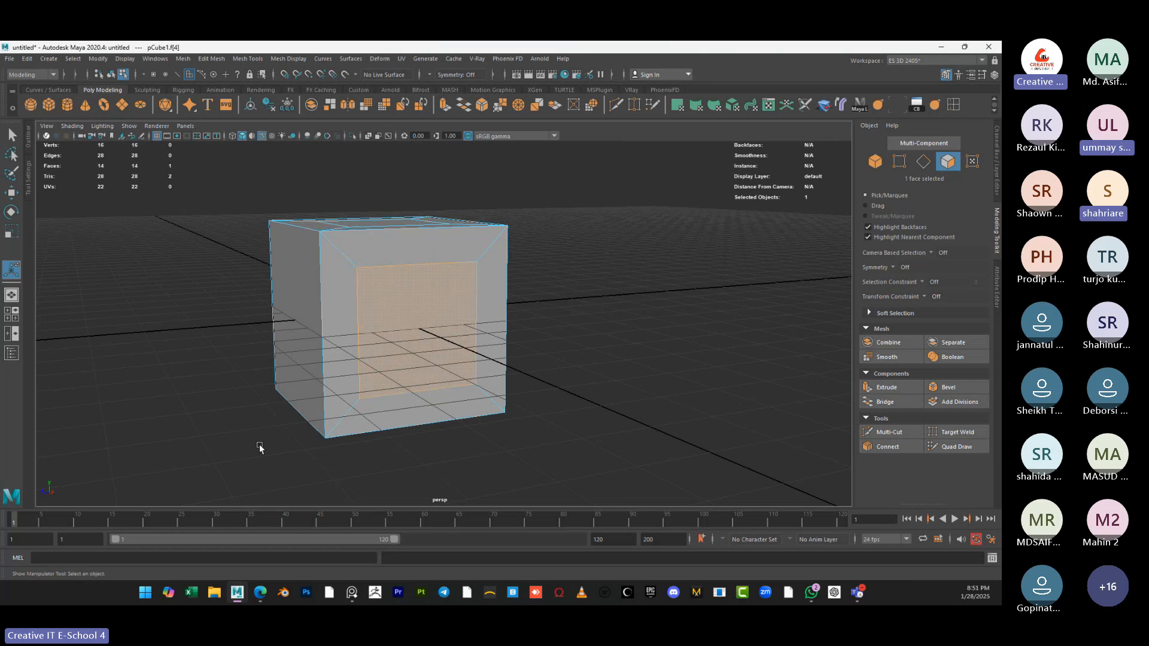
left_click_drag(443, 410, 463, 425, "alt")
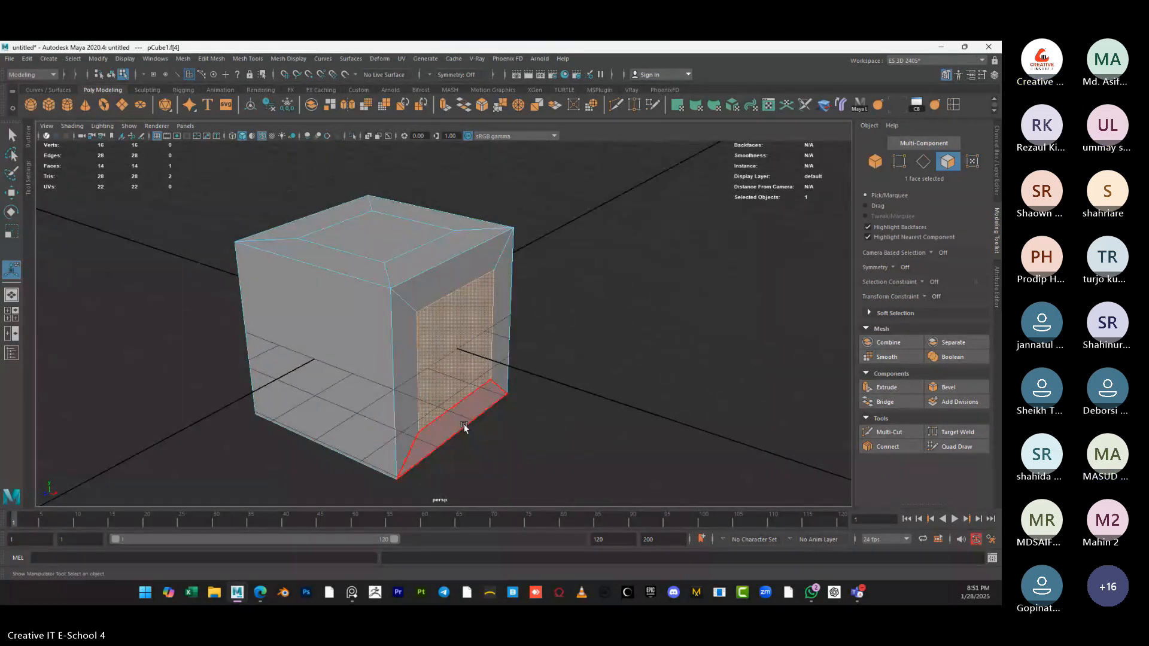
left_click_drag(538, 461, 522, 429, "alt")
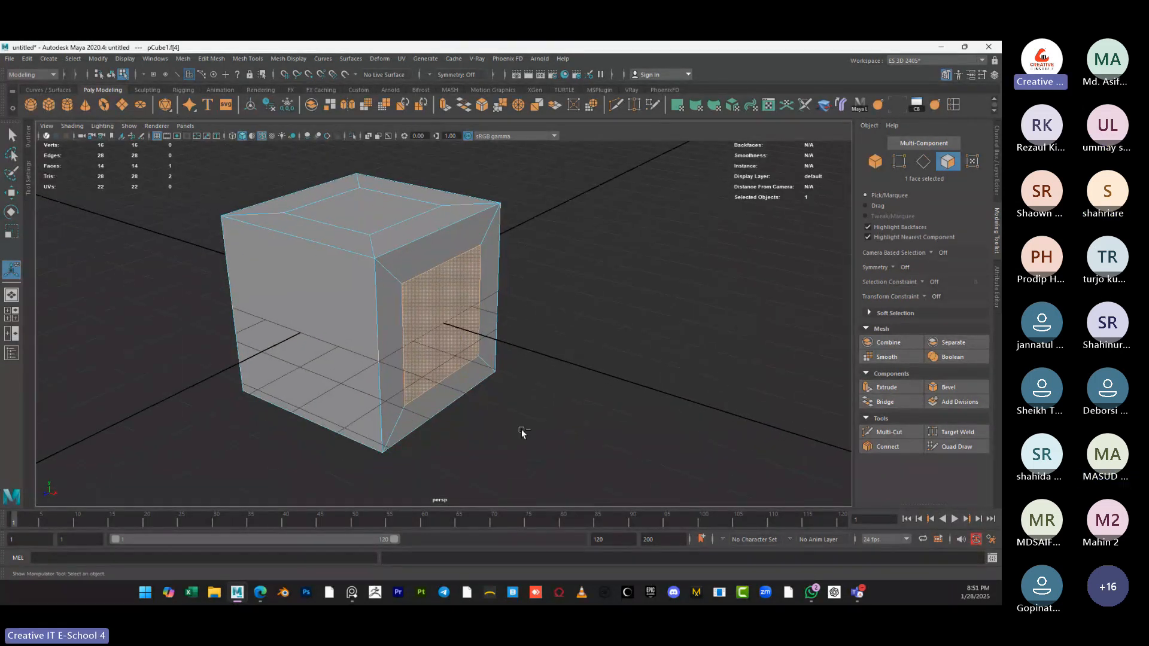
key("ctrl+e")
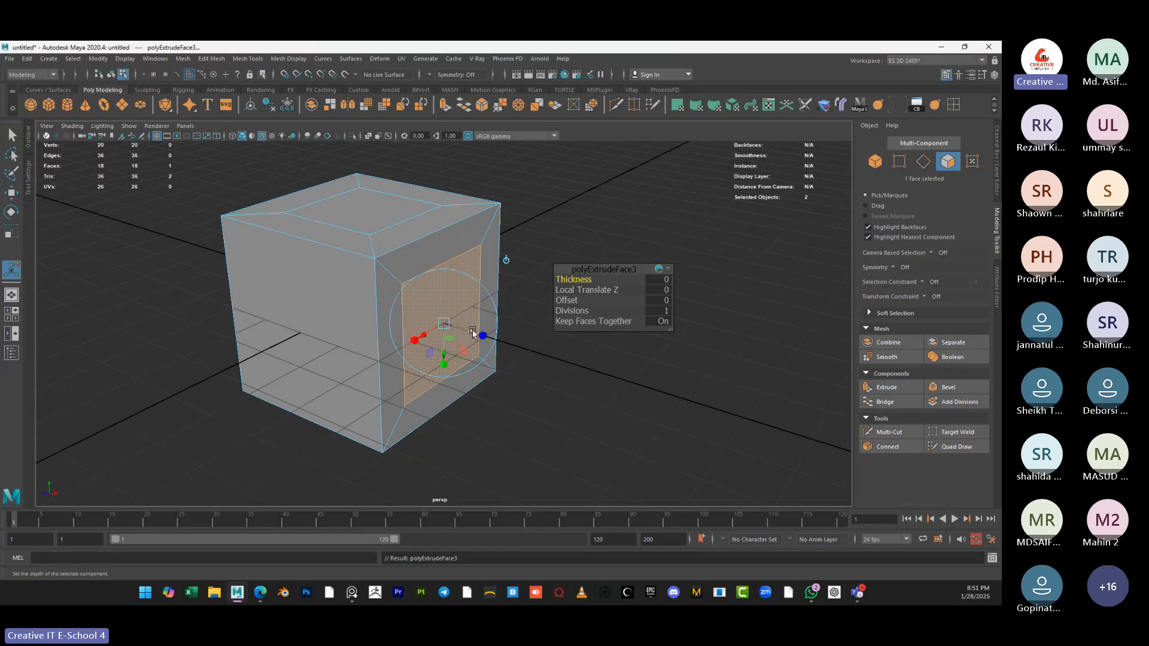
Try pushing the extruded inset face outward with the manipulator and with Local Translate Z at 1.3, undoing each attempt
left_click_drag(472, 332, 520, 359)
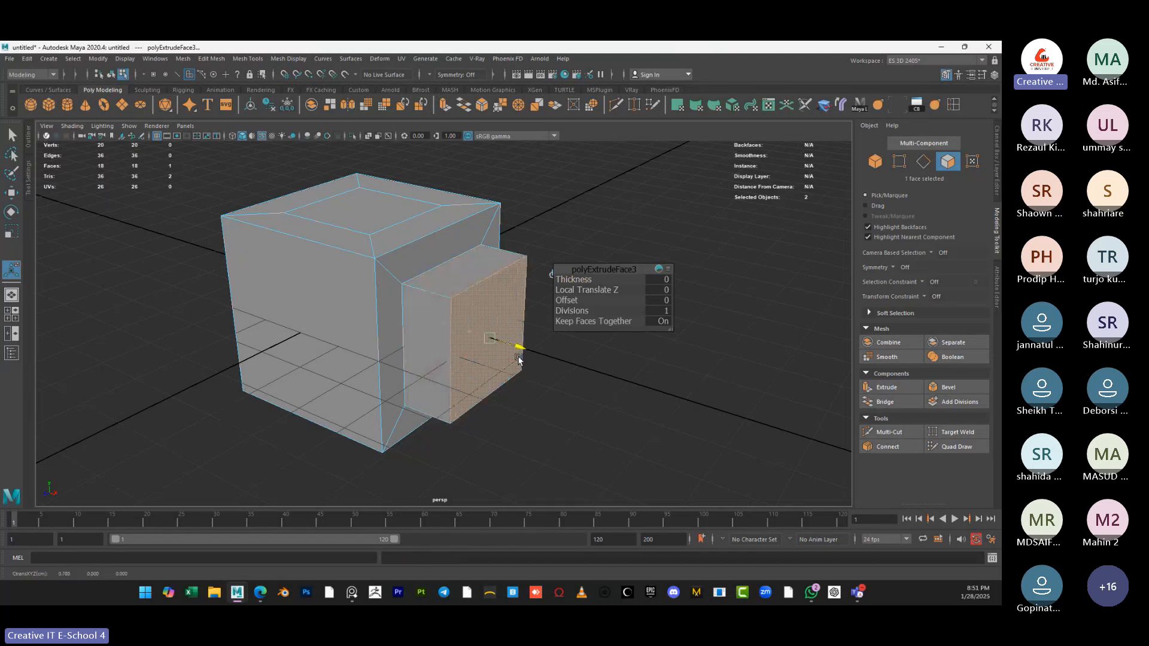
key("ctrl+z")
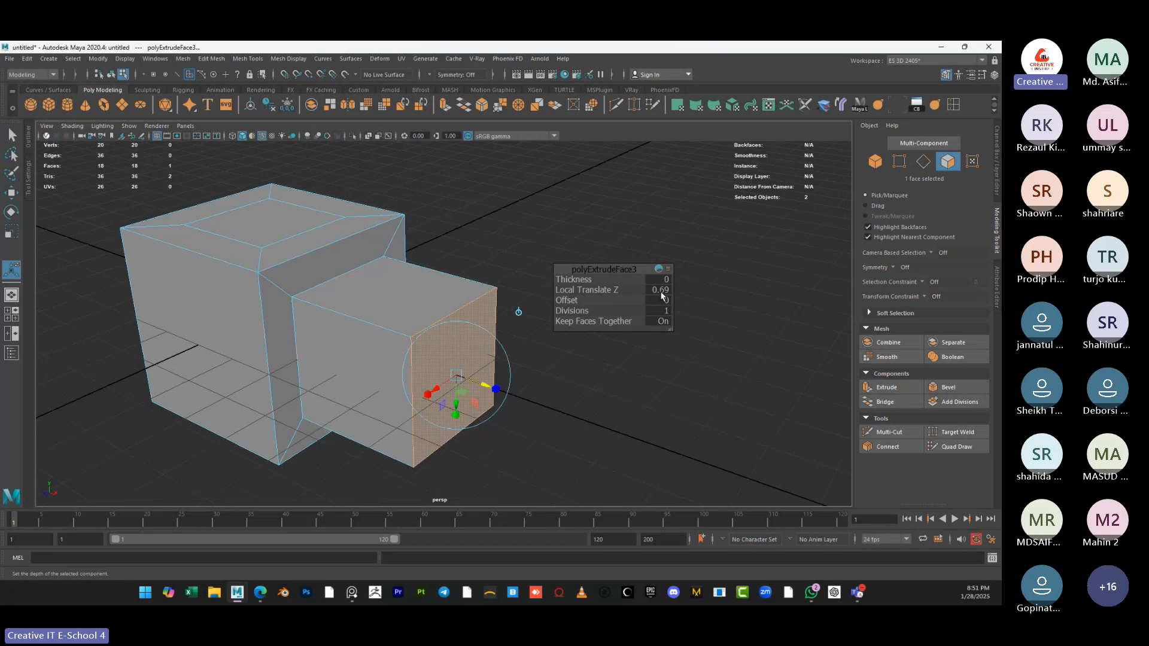
key("ctrl+z")
left_click_drag(613, 288, 676, 323)
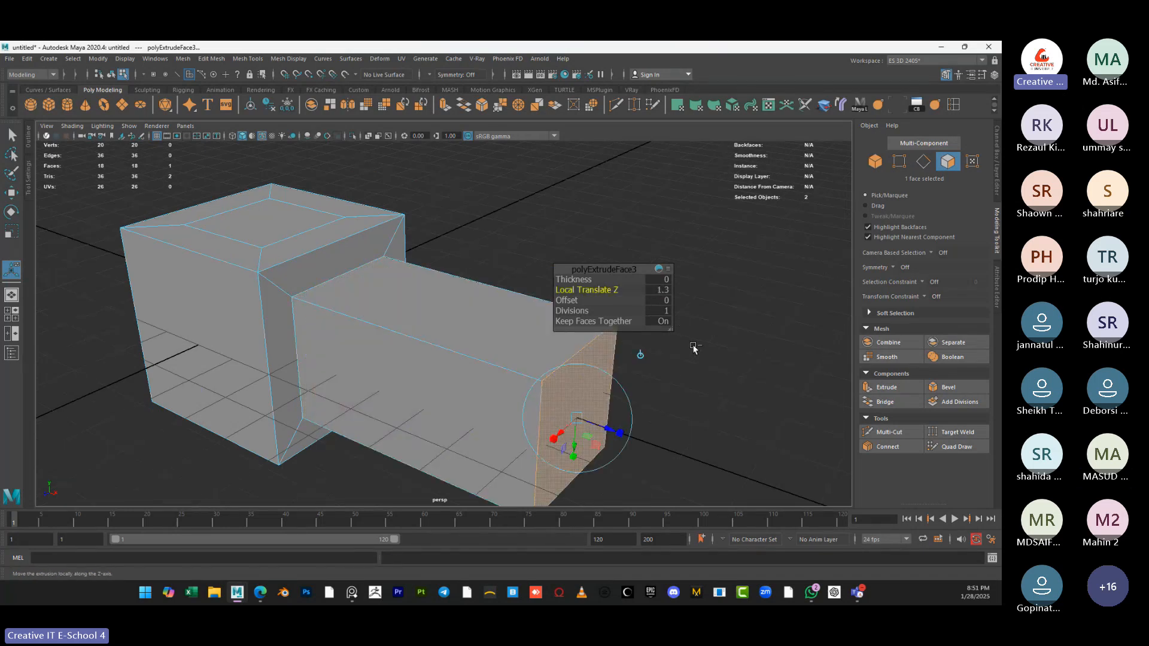
key("ctrl+z")
Set the inset face extrusion's Thickness to about 0.592
left_click_drag(583, 278, 687, 355)
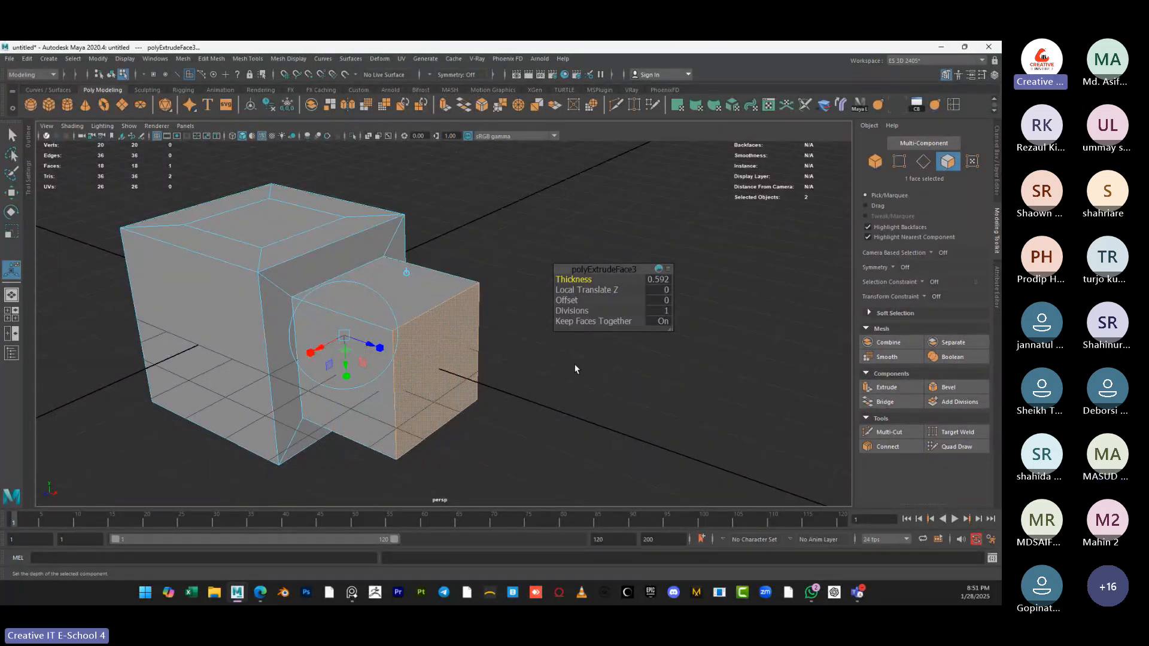
middle_click_drag(510, 398, 519, 387, "alt")
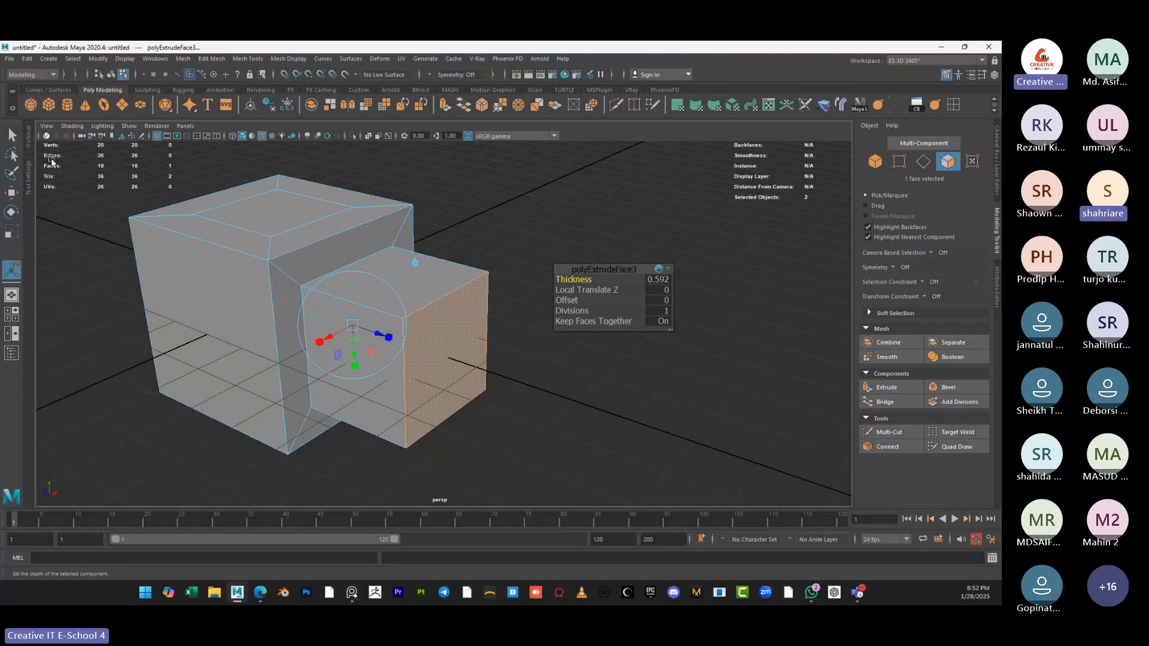
Open the Outliner and use it to select pCube1, hide it and show it again
left_click(30, 141)
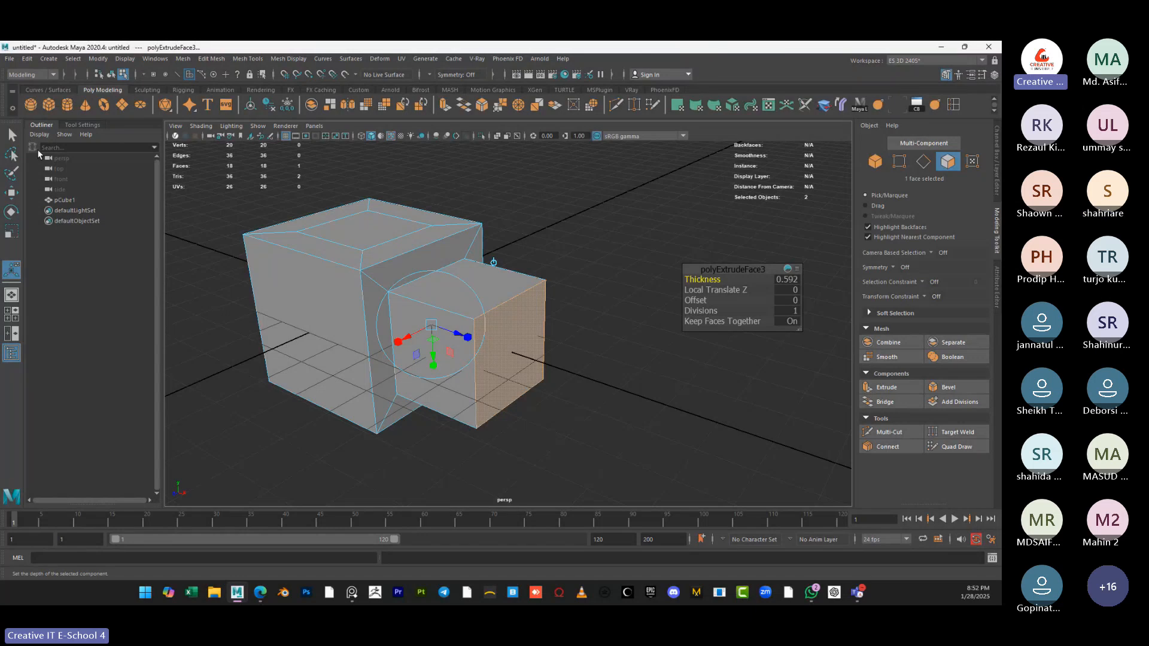
left_click(65, 200)
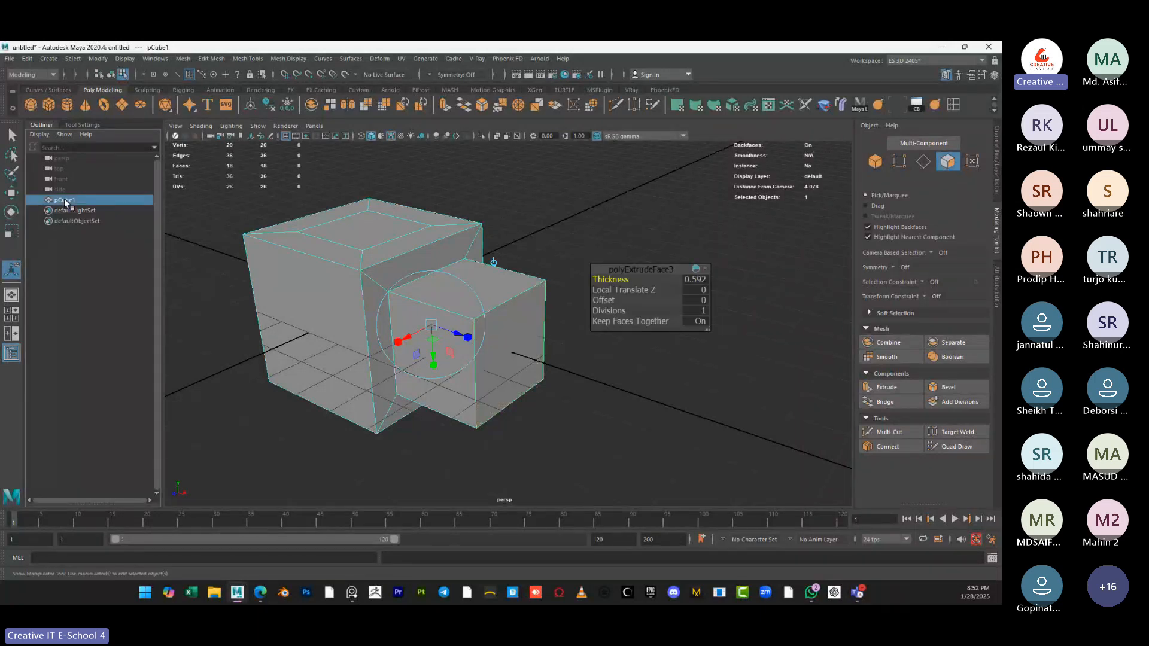
key("ctrl+h")
left_click(84, 261)
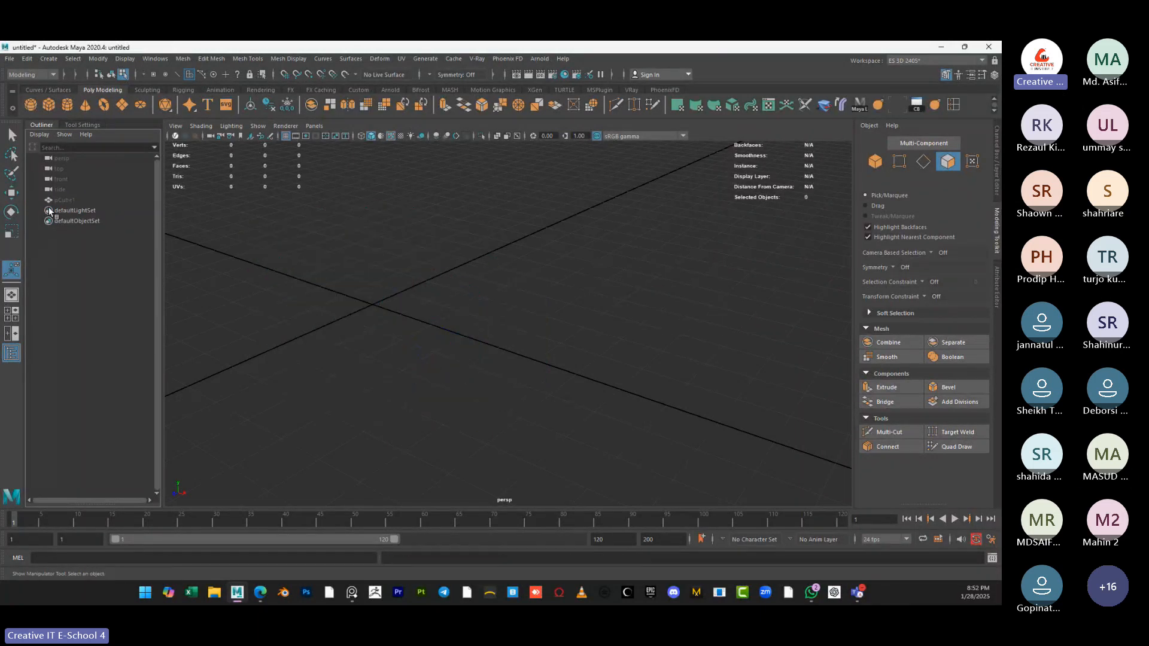
left_click(55, 200)
key("h")
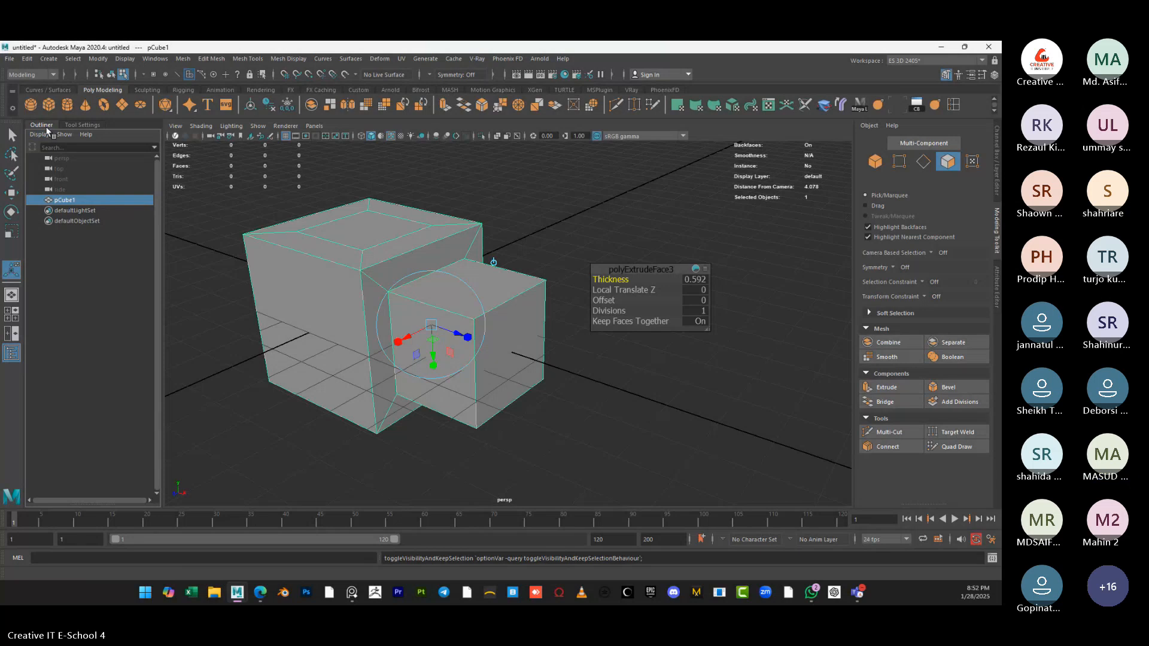
Close the Outliner to give the perspective view its full width
left_click(11, 353)
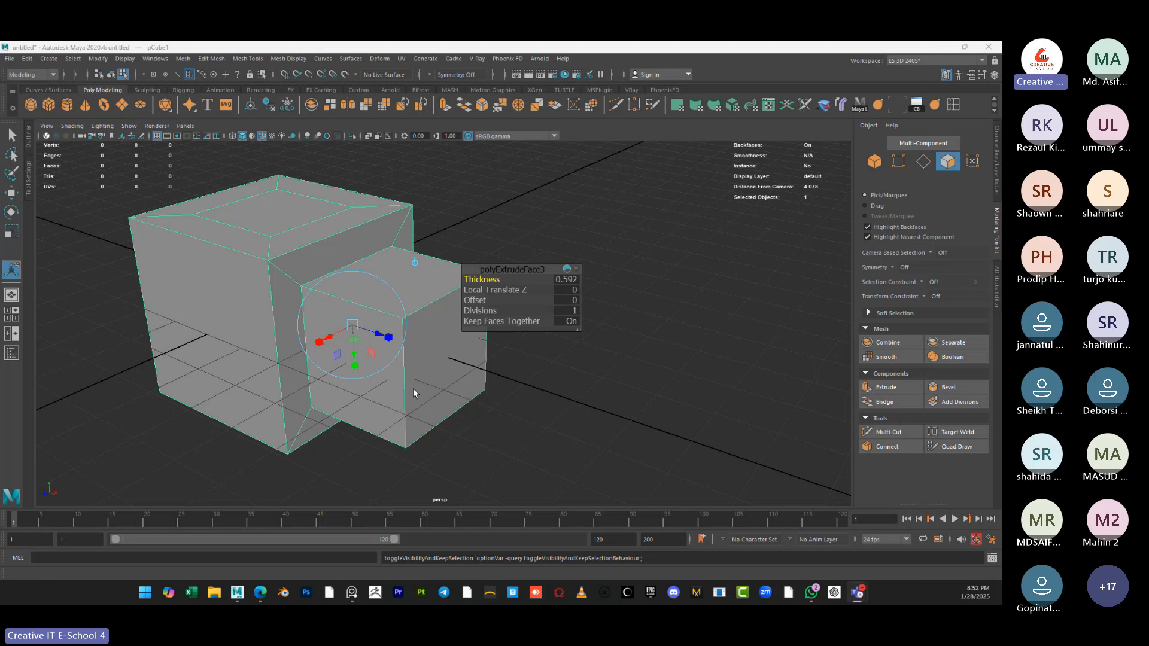
left_click_drag(441, 384, 422, 393, "alt")
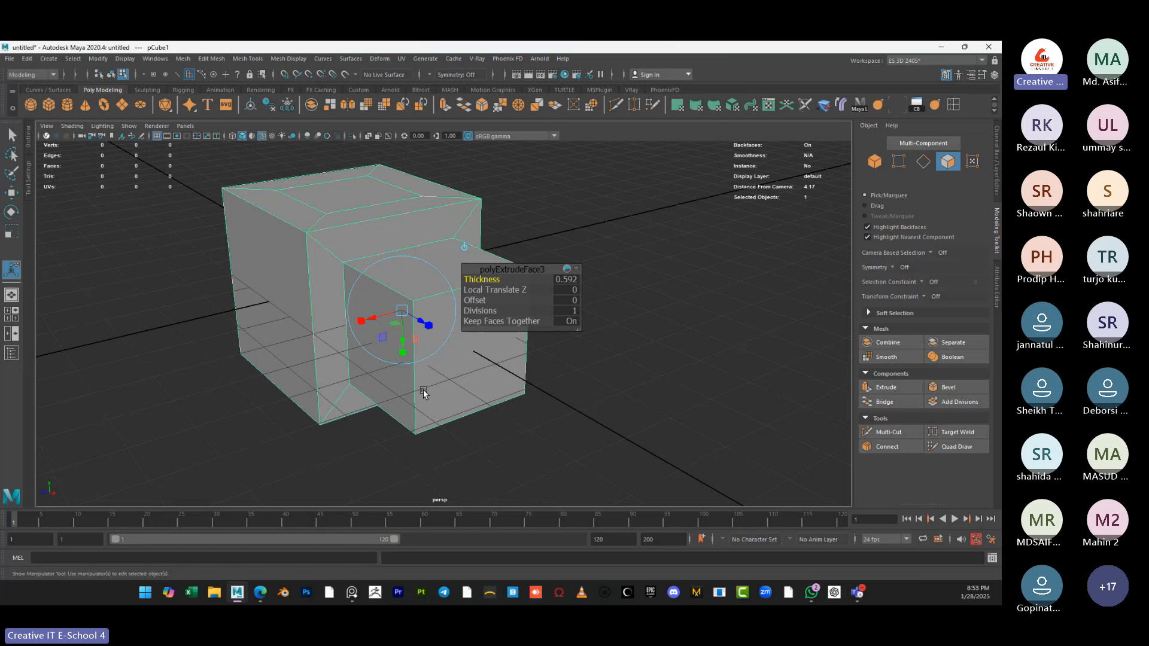
scroll(241, 287, "down", 2)
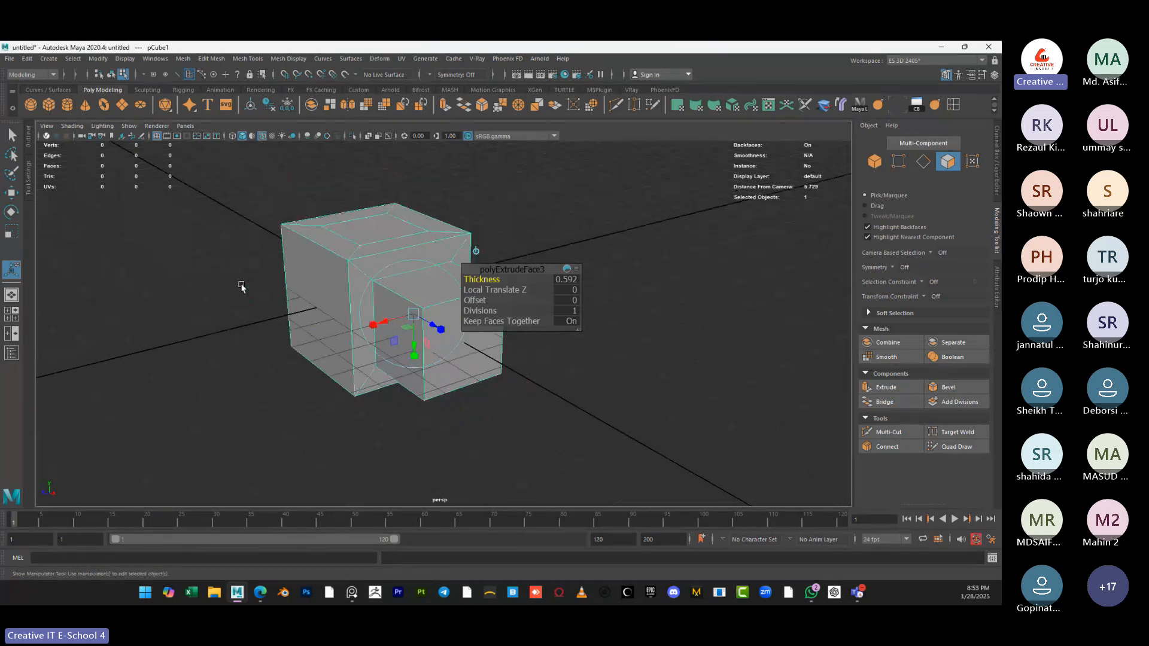
Switch to face selection, select the cube's positive-Z face and apply Extrude to it
left_click_drag(241, 287, 330, 312, "alt")
left_click(330, 313)
right_click_drag(330, 312, 342, 383)
left_click_drag(343, 386, 383, 386, "alt")
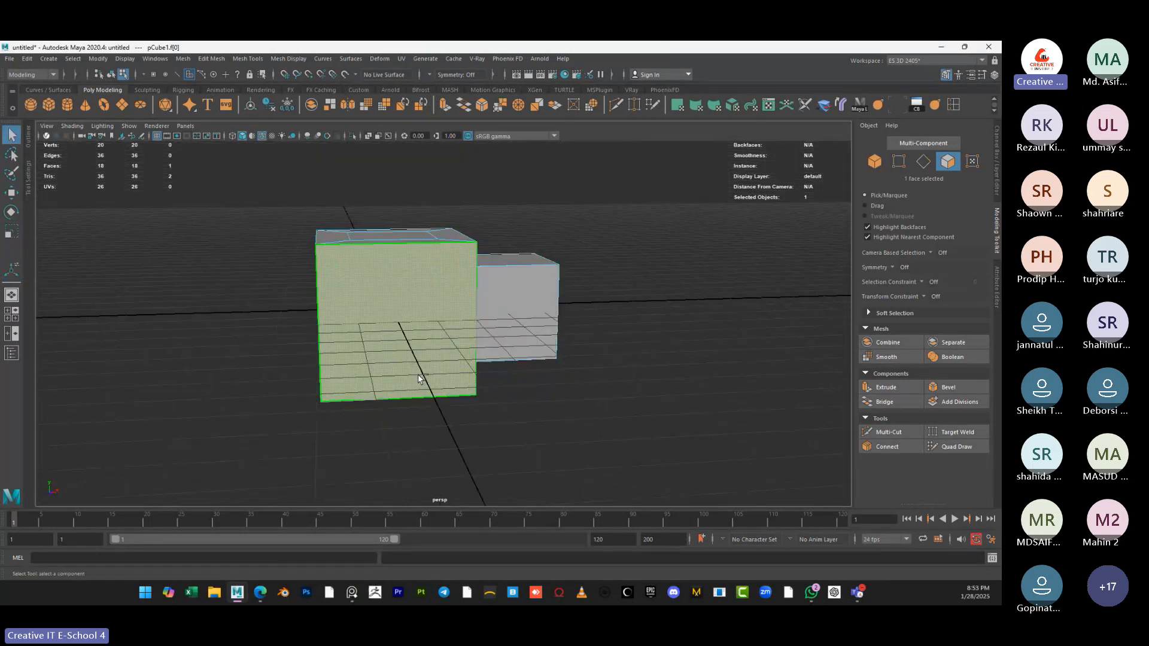
key("ctrl+e")
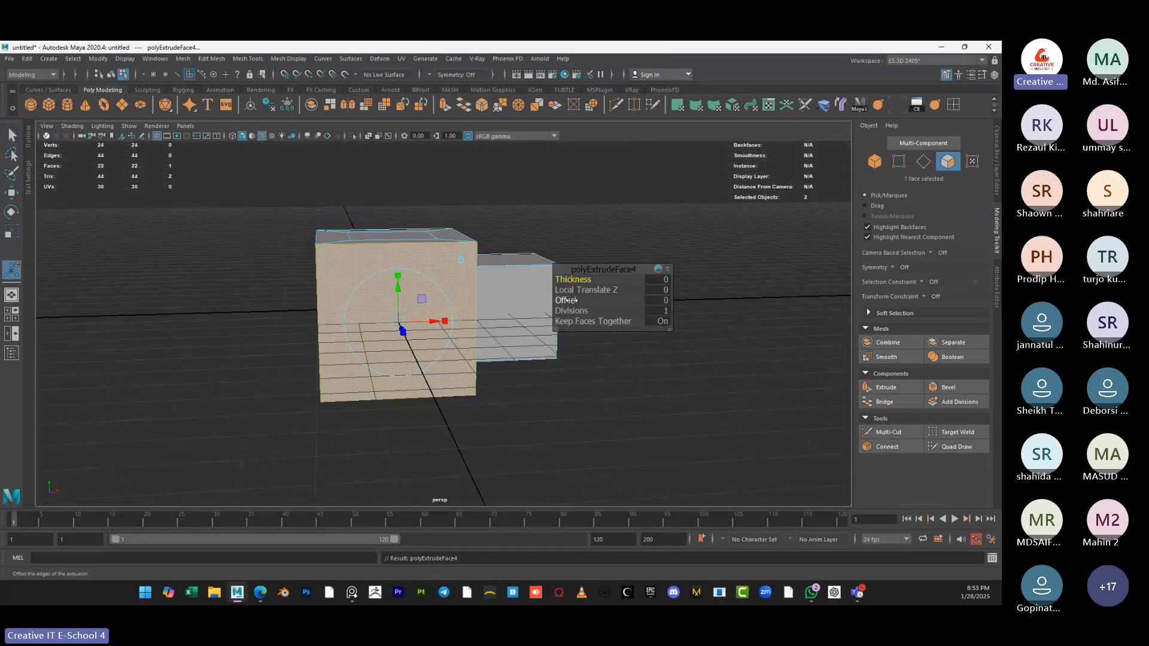
Try insetting the extruded positive-Z face with an Offset of about 0.165 and undo each attempt
left_click_drag(566, 300, 584, 301)
left_click_drag(489, 328, 472, 329)
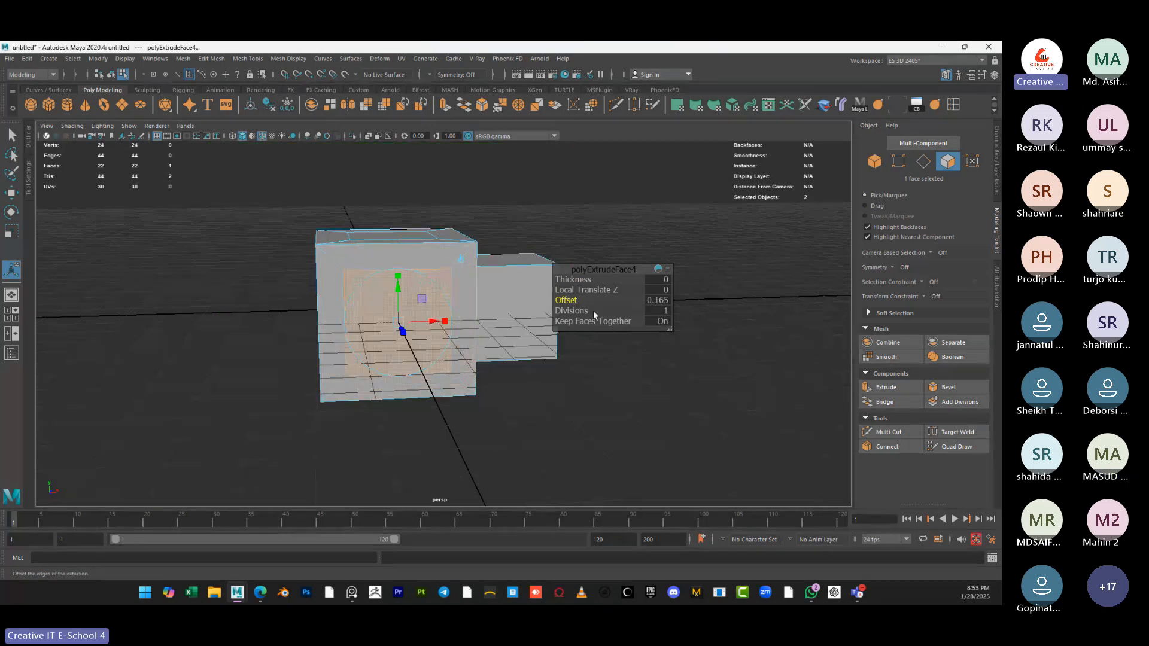
key("ctrl+z")
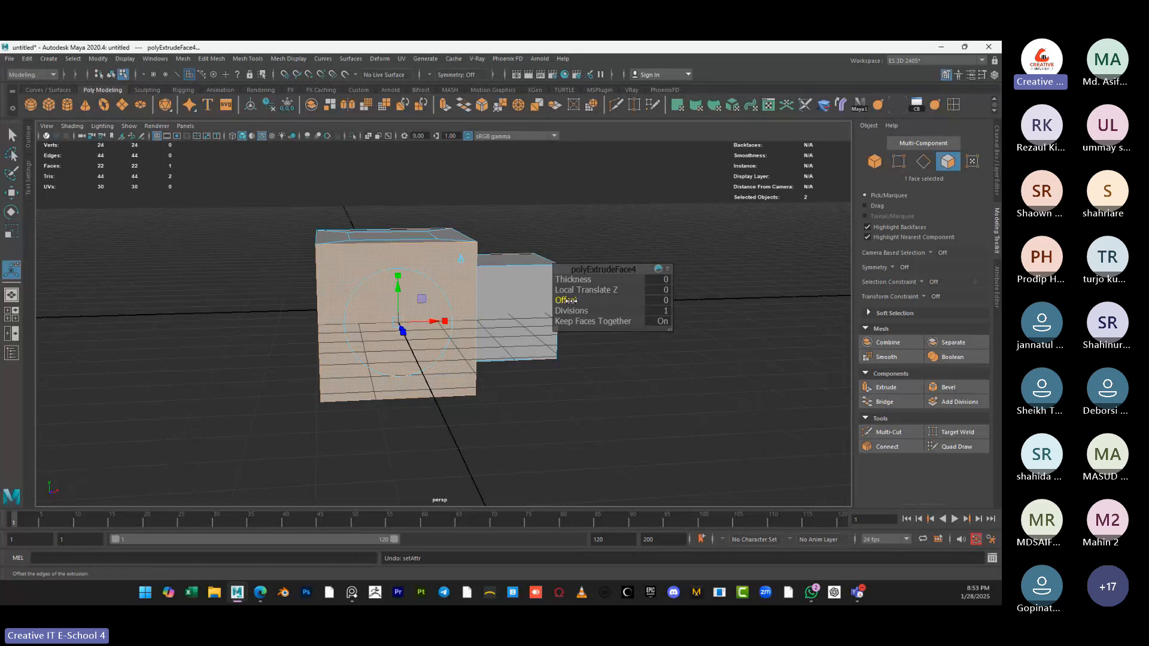
left_click_drag(566, 300, 592, 301)
mouse_move(479, 335)
left_mouse_down("alt")
mouse_move(510, 344)
mouse_move(485, 317)
mouse_move(321, 333)
mouse_move(433, 325)
mouse_move(468, 335)
left_mouse_up("alt")
key("ctrl+z")
scroll(576, 339, "up", 4)
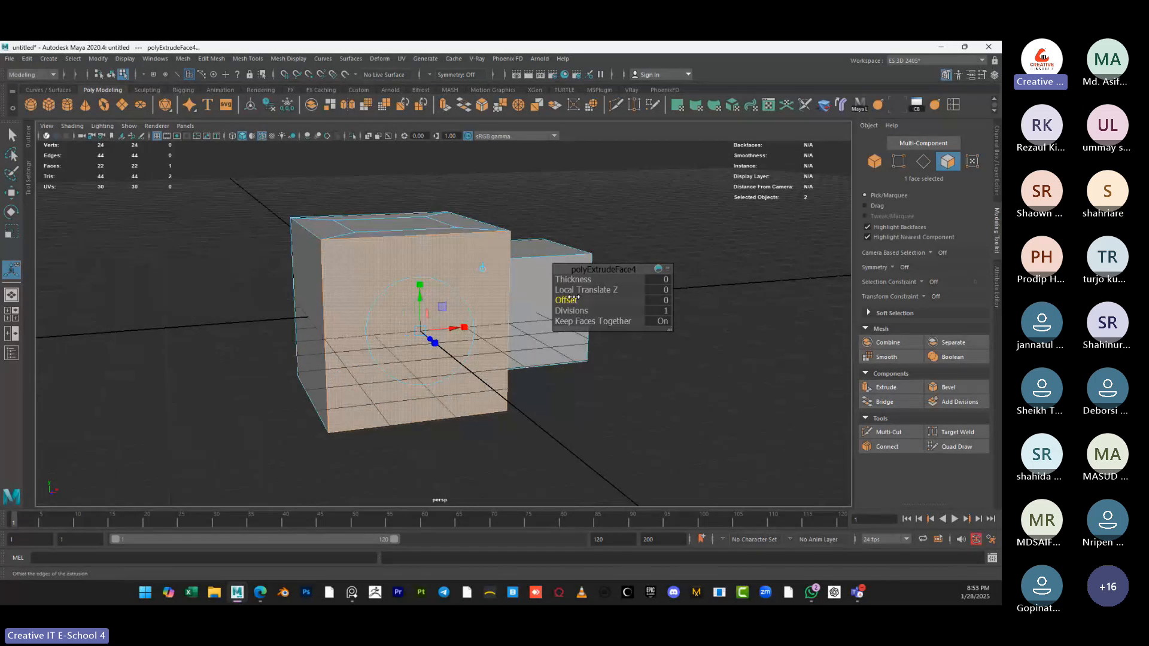
Try negative Offset values such as -0.354 on the positive-Z face extrusion and undo the last change
left_click_drag(573, 298, 661, 308)
left_click_drag(577, 300, 295, 300)
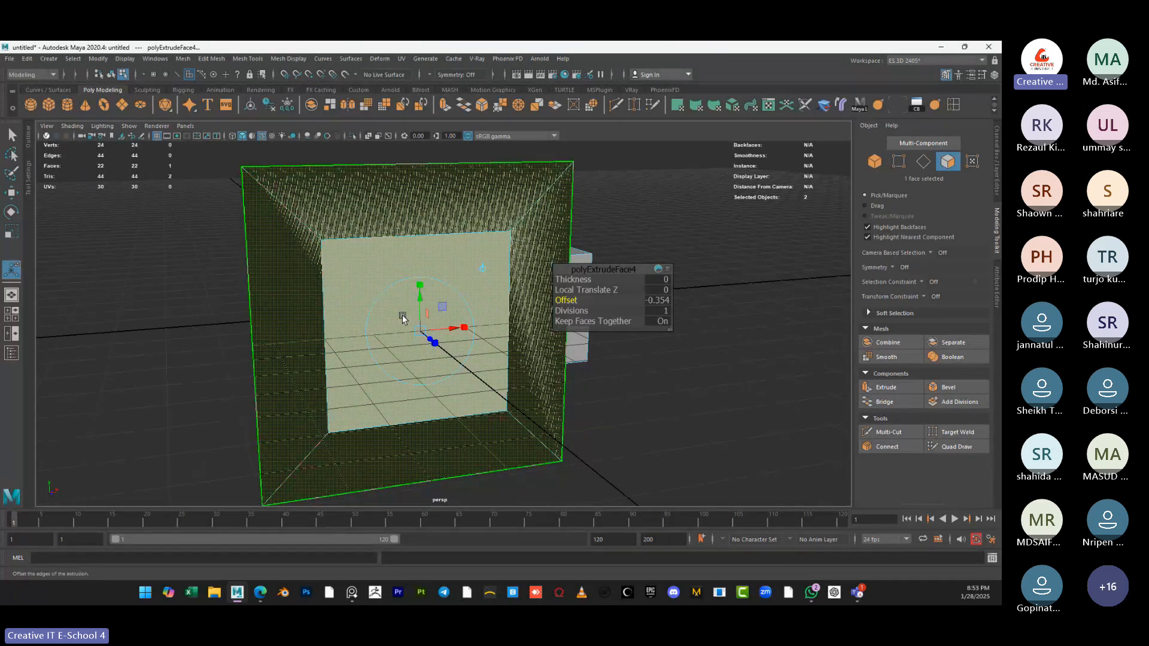
left_click_drag(402, 323, 421, 307, "alt")
key("w")
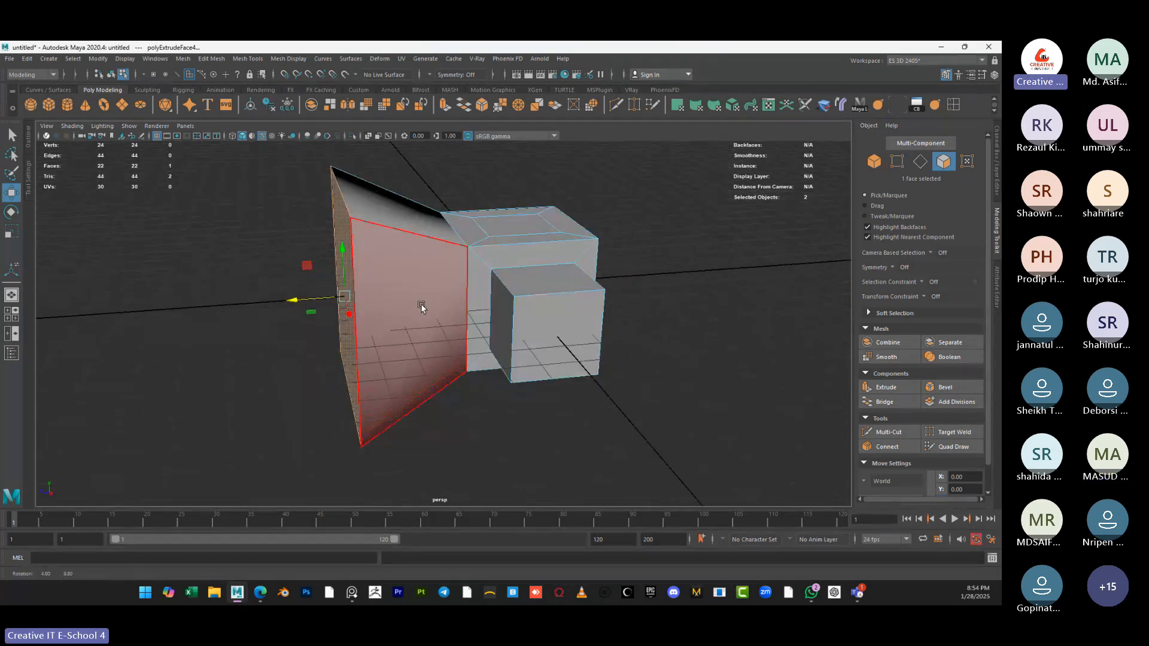
key("ctrl+z")
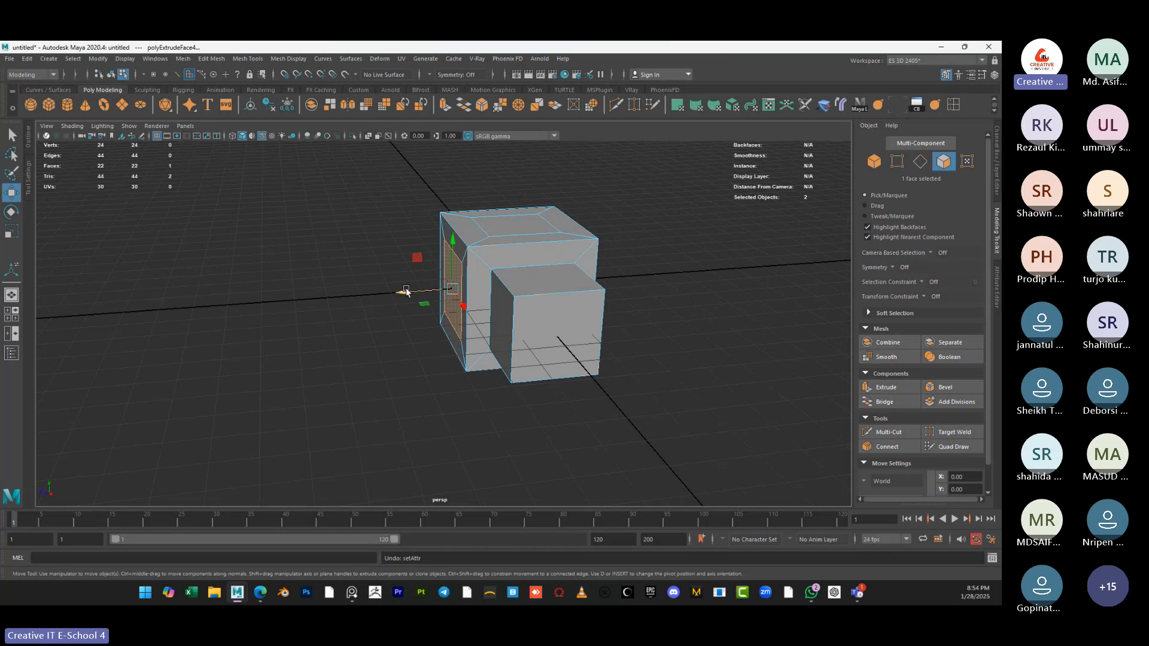
Move the extruded positive-Z face outward from the cube and scale it up into a flared shape
left_click_drag(405, 290, 289, 299)
key("r")
left_click_drag(336, 297, 433, 366)
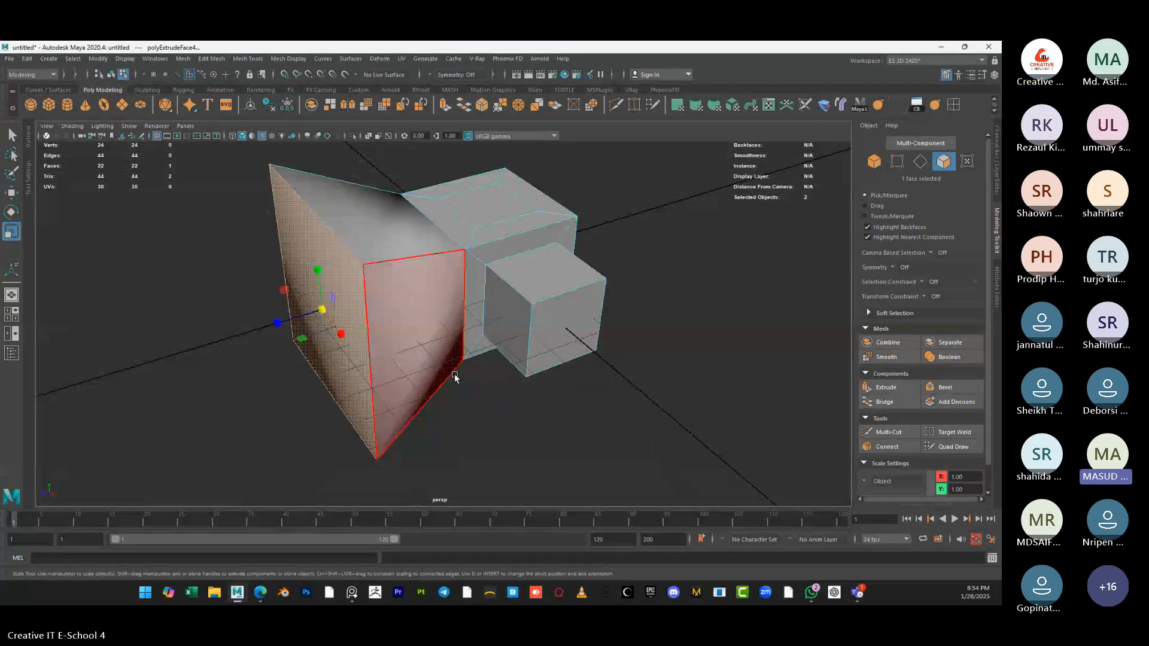
left_click_drag(508, 335, 564, 280, "alt")
Select the cube's opposite, negative-Z face and apply Extrude to it
left_click(563, 280)
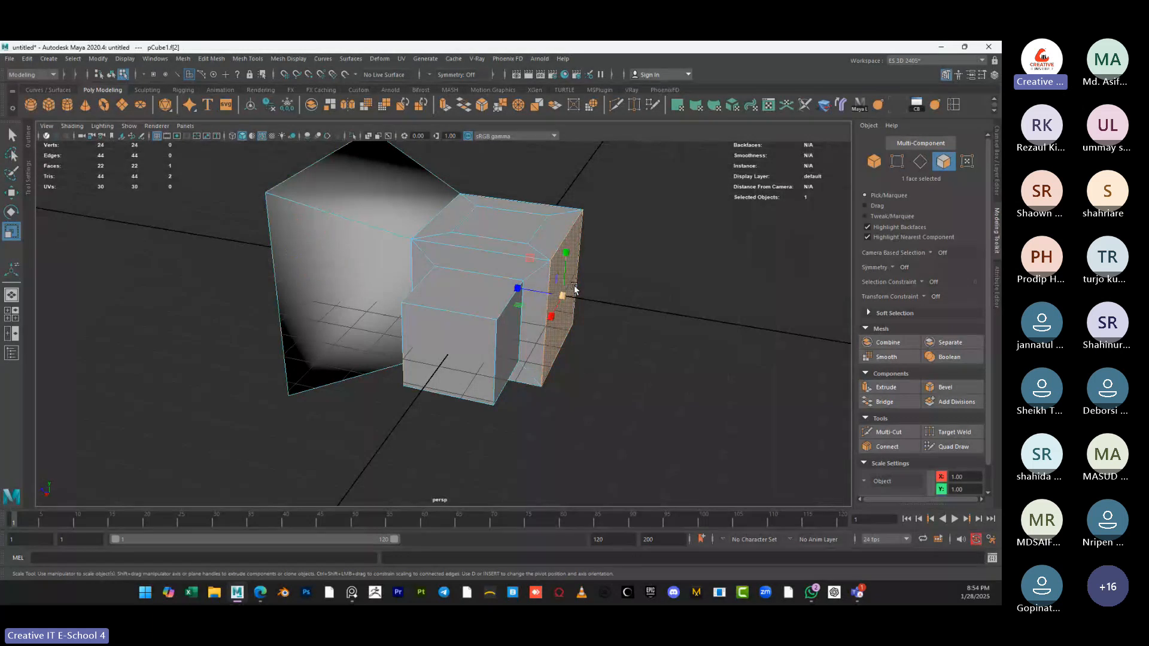
key("w")
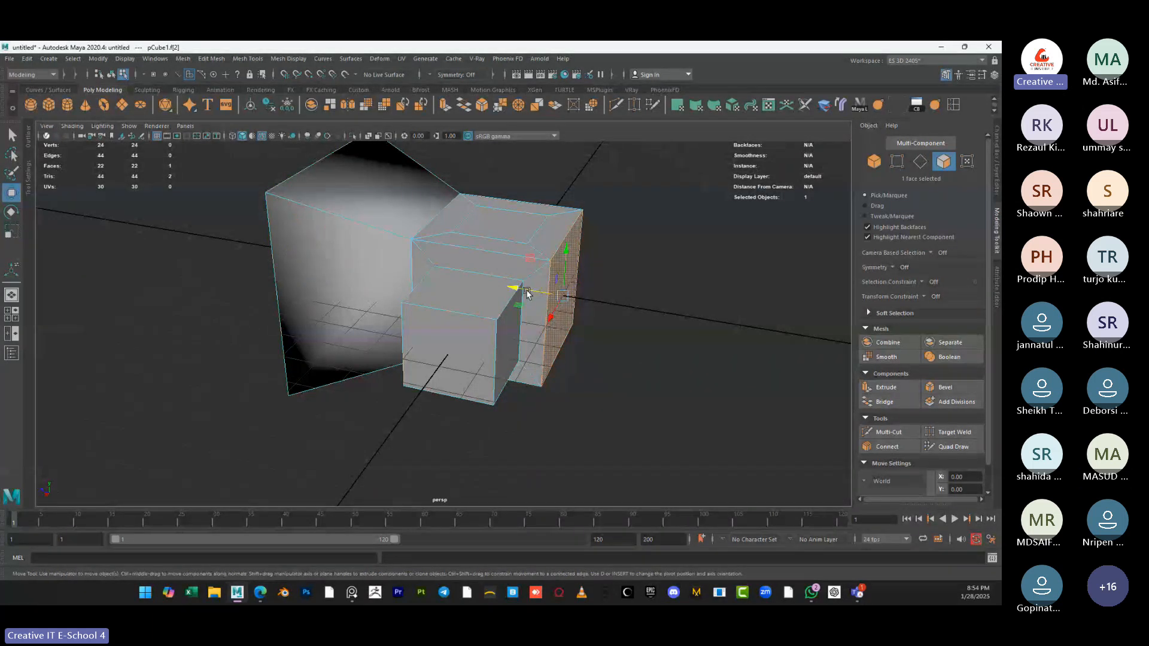
left_click_drag(605, 341, 566, 340, "alt")
key("ctrl+e")
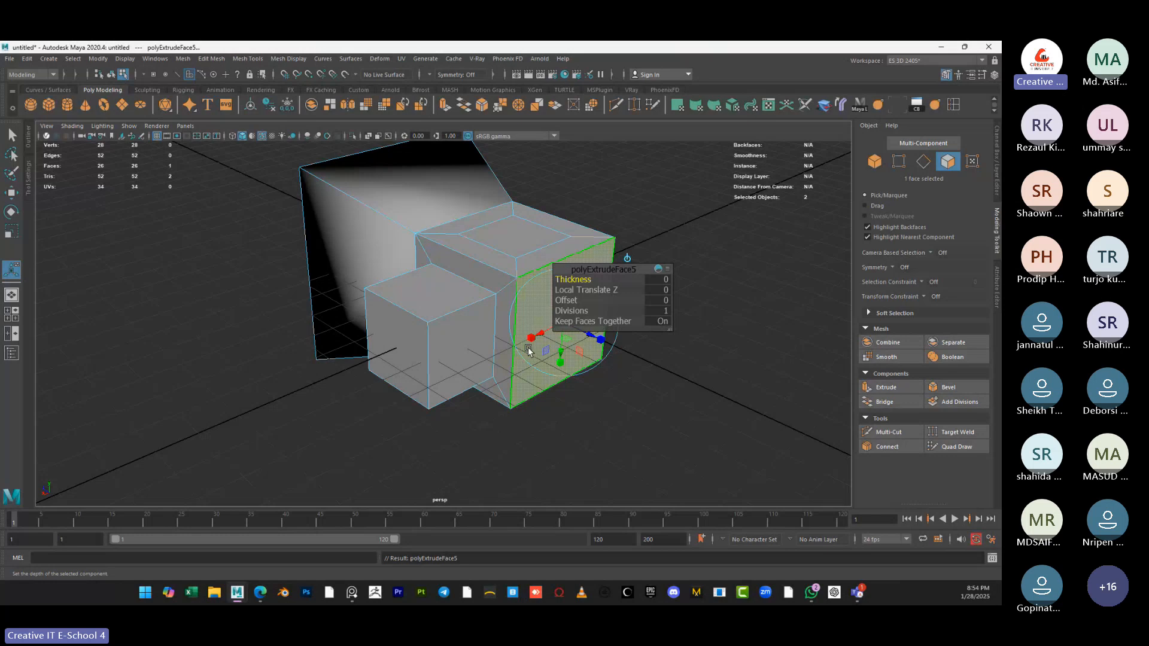
Move the extruded negative-Z face outward and scale it up to match the flare on the other side
key("w")
left_click_drag(521, 307, 735, 371)
key("r")
scroll(523, 362, "down", 3)
left_click_drag(523, 362, 588, 360, "alt")
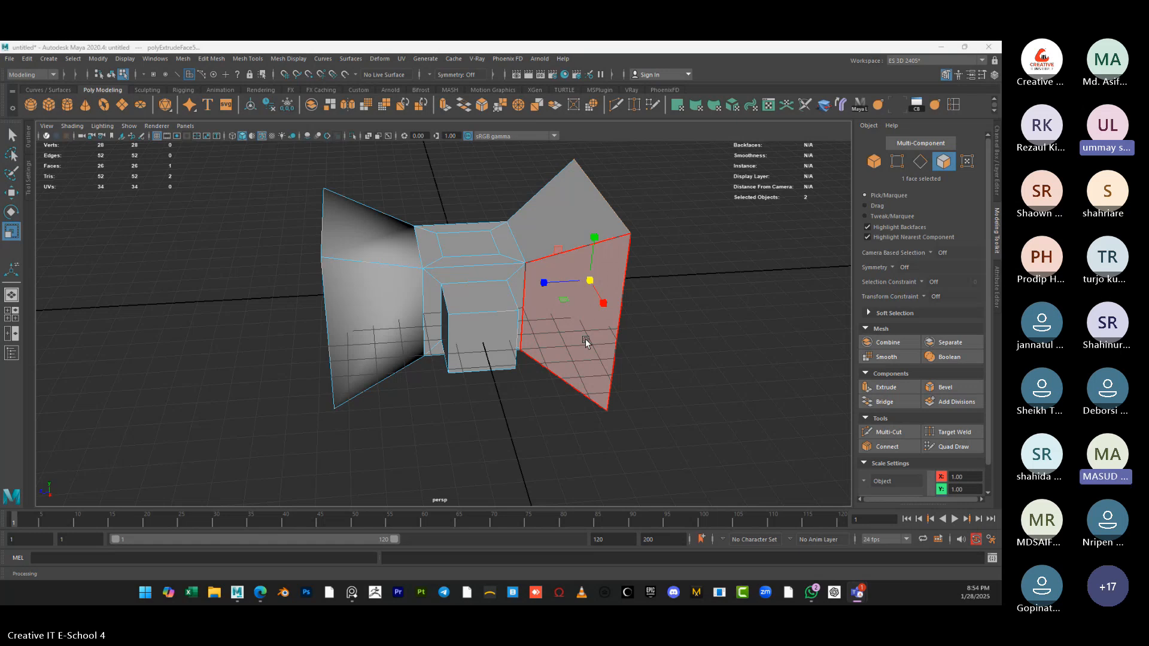
left_click_drag(550, 350, 484, 331, "alt")
Undo the flared extrusions on both sides of the cube
key("ctrl+z")
key("ctrl+z")
key("ctrl+z")
key("ctrl+z")
key("ctrl+z")
key("ctrl+z")
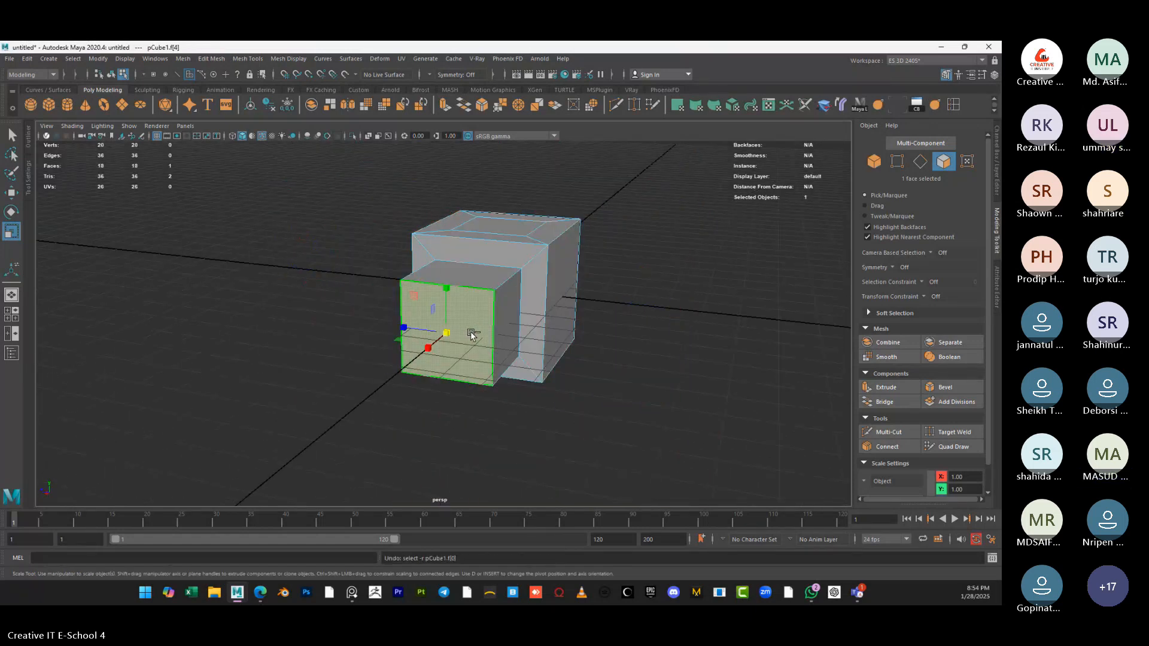
Select the cube's negative-X face, opposite the protruding block, and apply Extrude to it
left_click(455, 335)
left_click_drag(440, 335, 395, 341, "alt")
scroll(437, 337, "up", 5)
scroll(436, 336, "down", 3)
left_click(572, 344)
left_click_drag(638, 366, 590, 341, "alt")
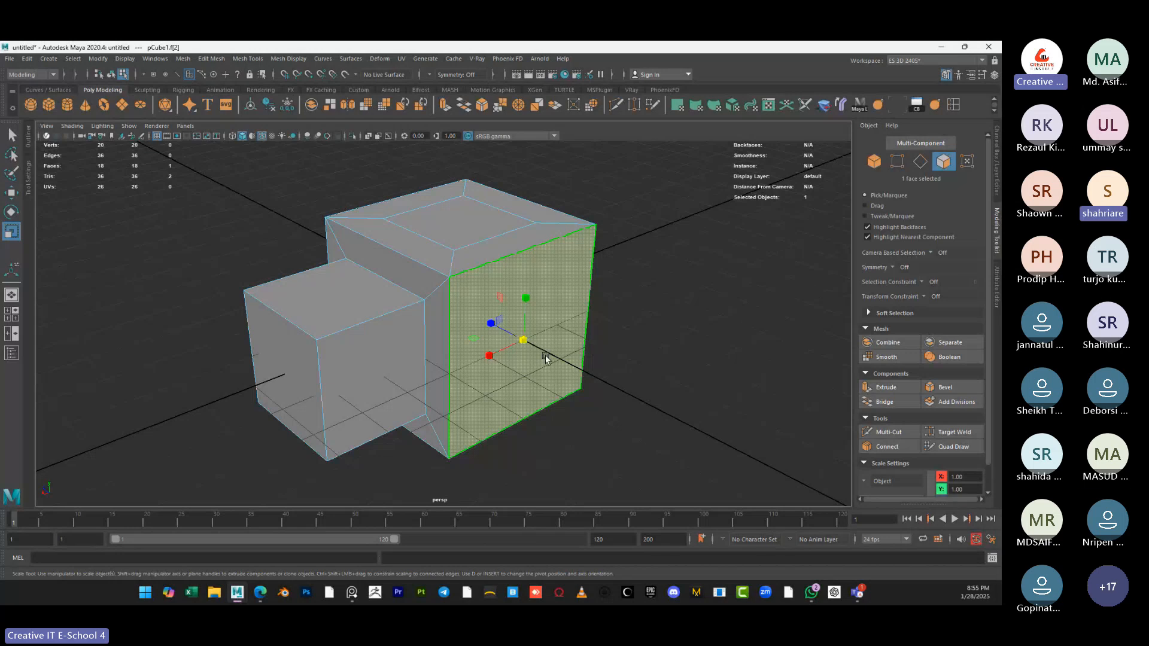
left_click_drag(515, 375, 679, 383, "alt")
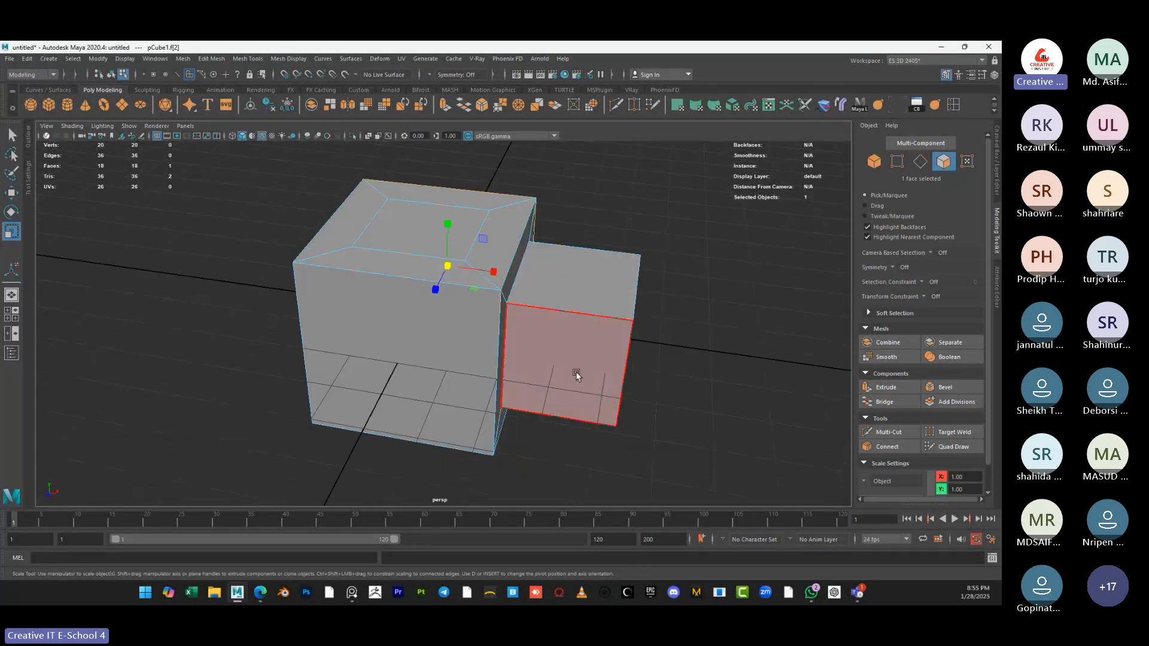
left_click_drag(538, 382, 570, 364, "alt")
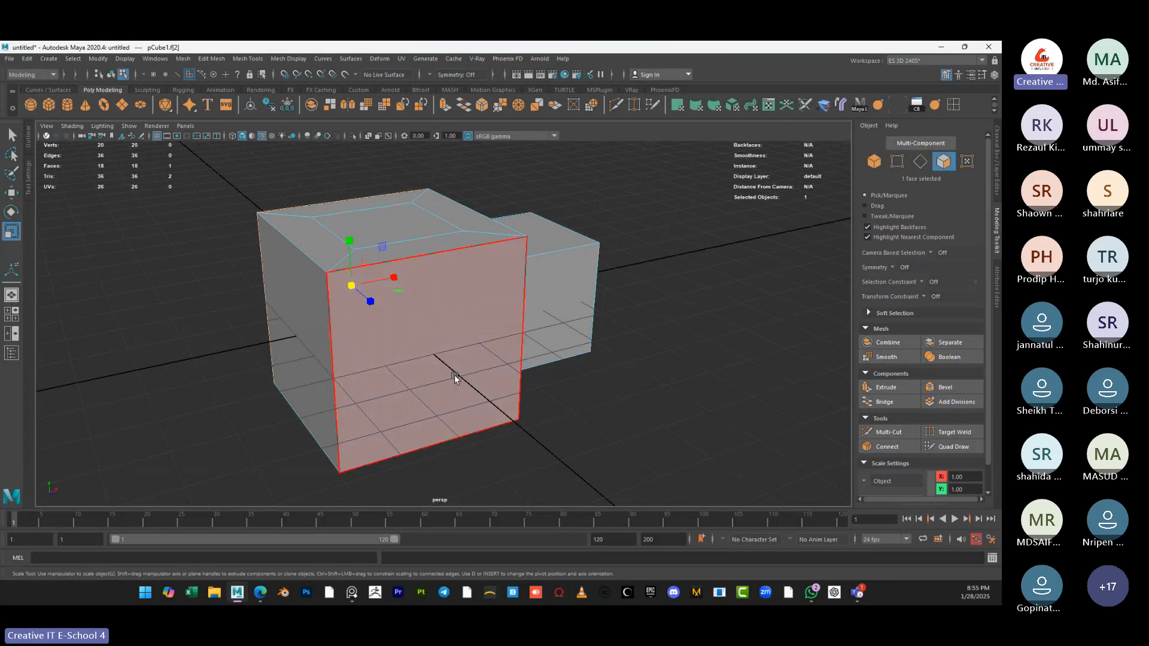
left_click_drag(426, 375, 461, 381, "alt")
left_click(442, 337)
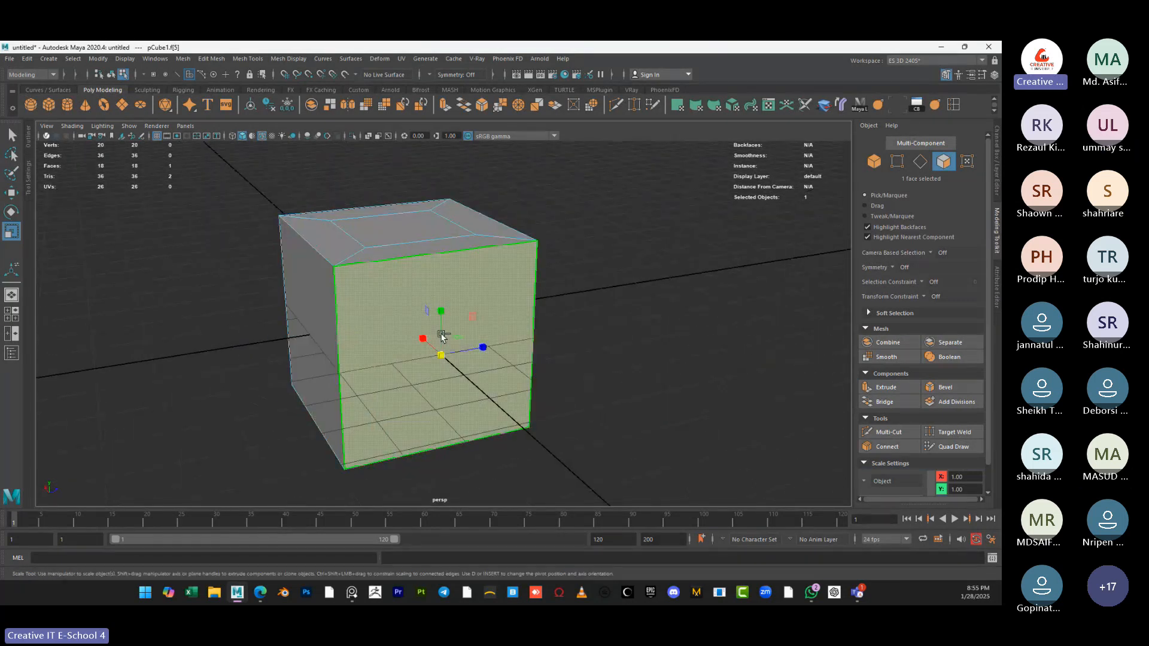
key("ctrl+e")
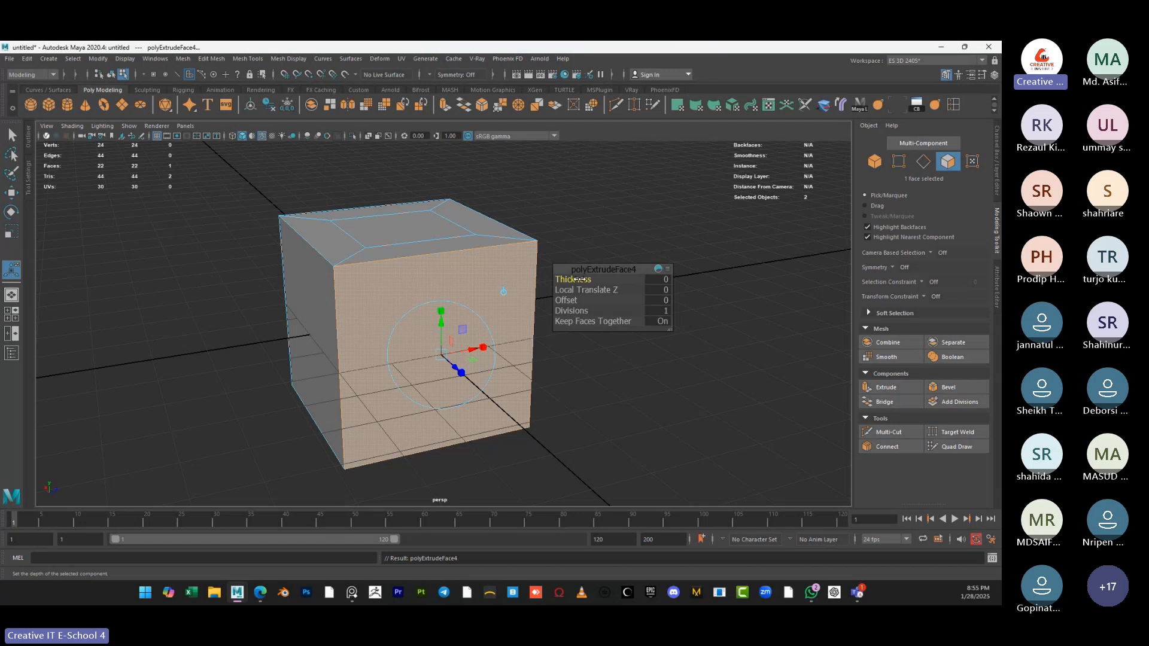
Try Thickness values of 1.7 and about 1.028 on the negative-X face extrusion, undoing each one
left_click_drag(579, 280, 587, 280)
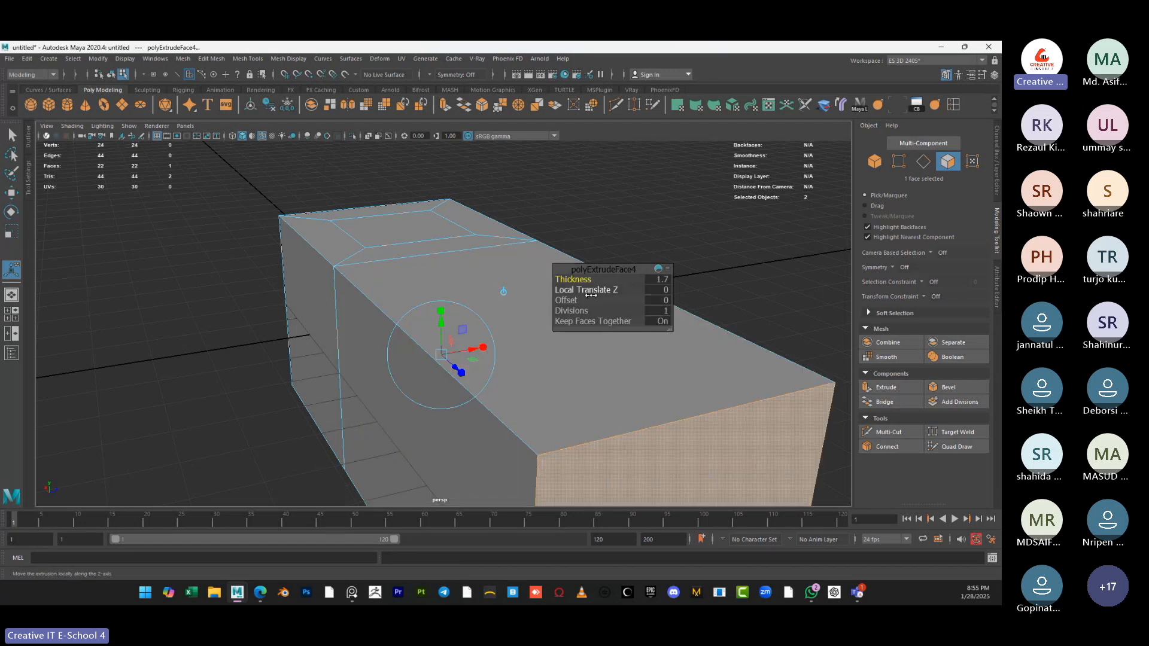
key("ctrl+z")
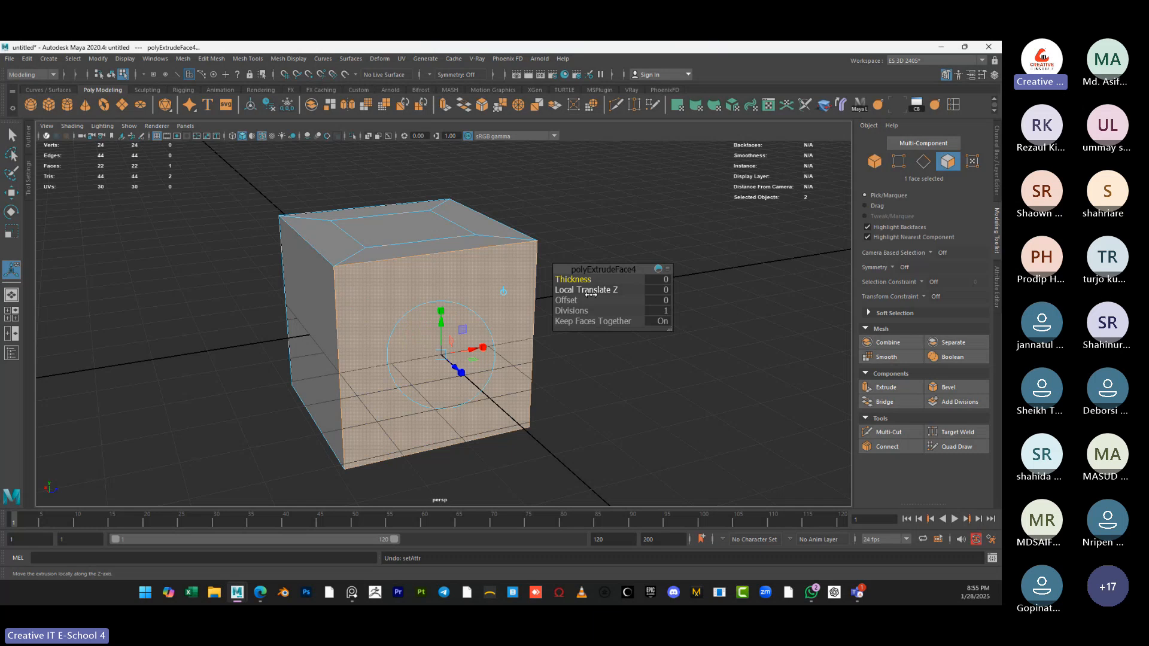
left_click_drag(593, 280, 649, 284)
left_click_drag(953, 292, 996, 293)
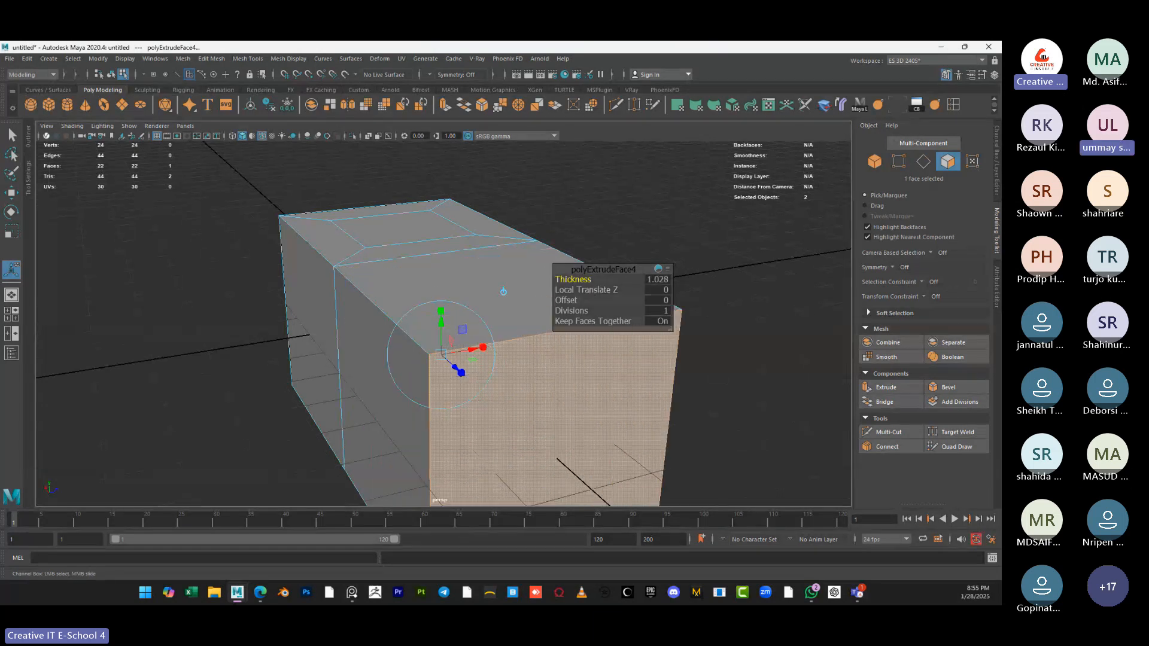
key("ctrl+z")
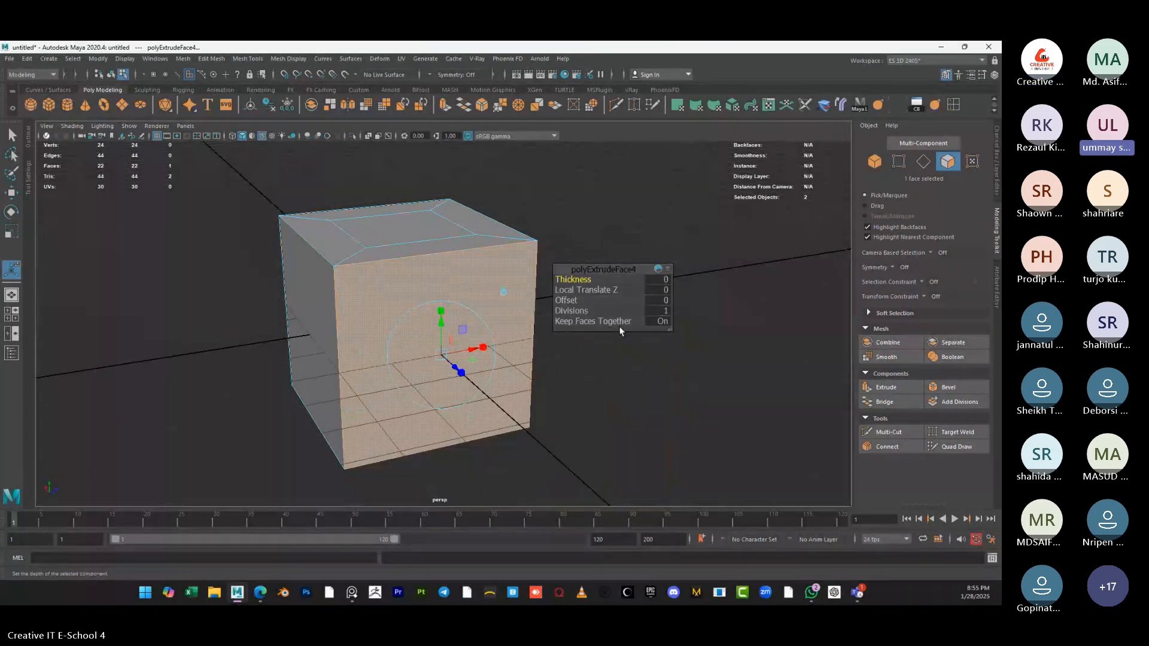
key("ctrl+z")
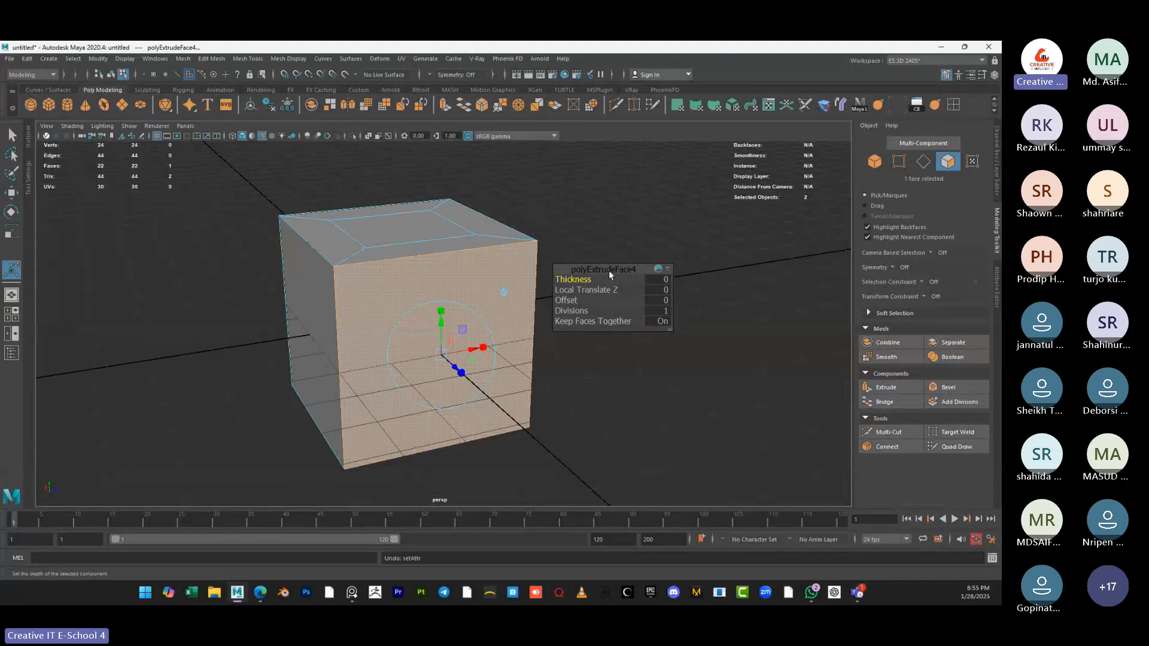
Move the extrude options aside and try an Offset of about 0.14 combined with different Thickness values on the negative-X face
left_click_drag(609, 271, 663, 230)
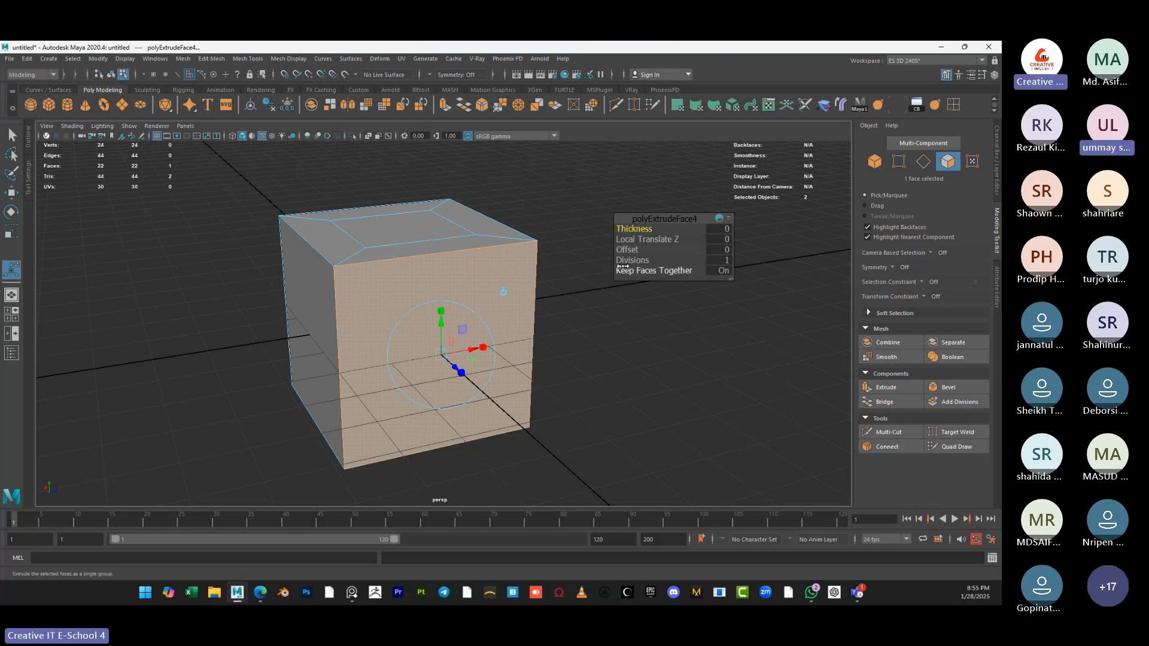
left_click_drag(645, 251, 700, 250)
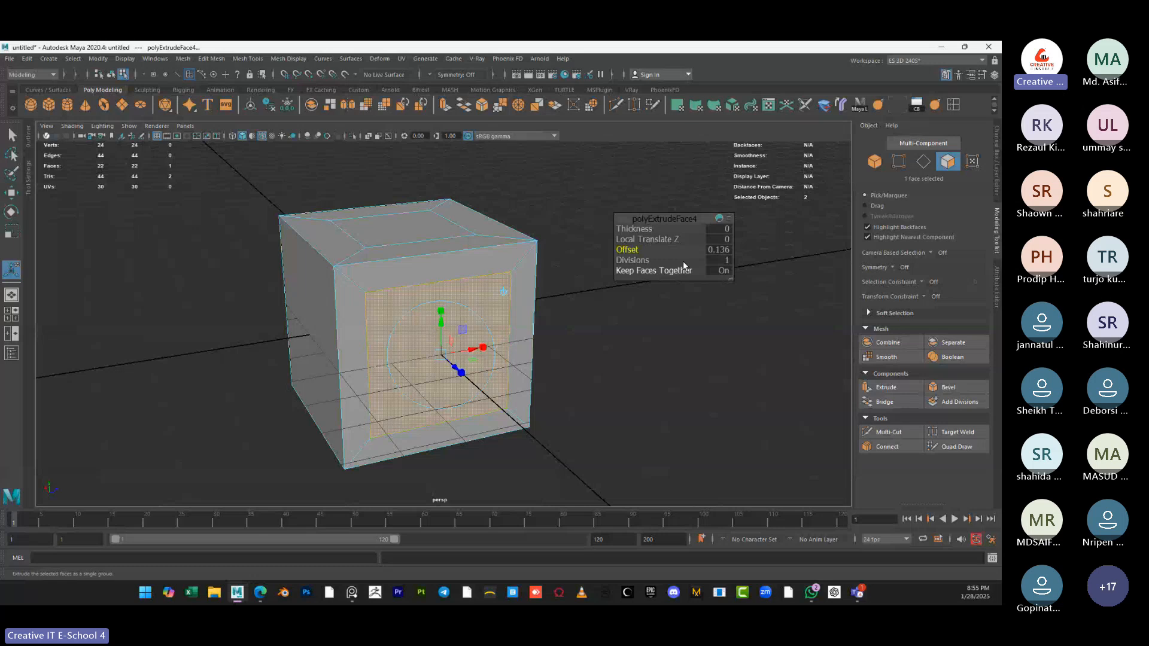
left_click_drag(635, 228, 758, 230)
left_click_drag(628, 249, 628, 287)
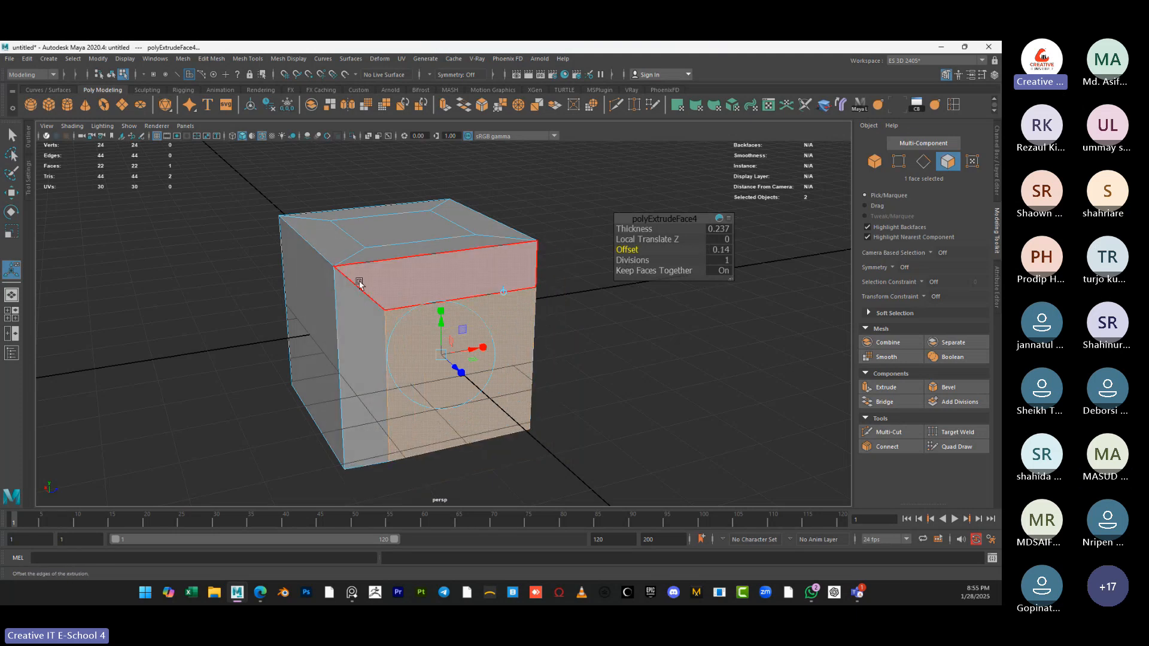
left_click_drag(649, 228, 777, 238)
Undo the Offset, Thickness and Local Translate Z changes together with the negative-X face extrusion
key("ctrl+z")
key("ctrl+z")
key("ctrl+z")
key("ctrl+z")
key("ctrl+z")
key("ctrl+z")
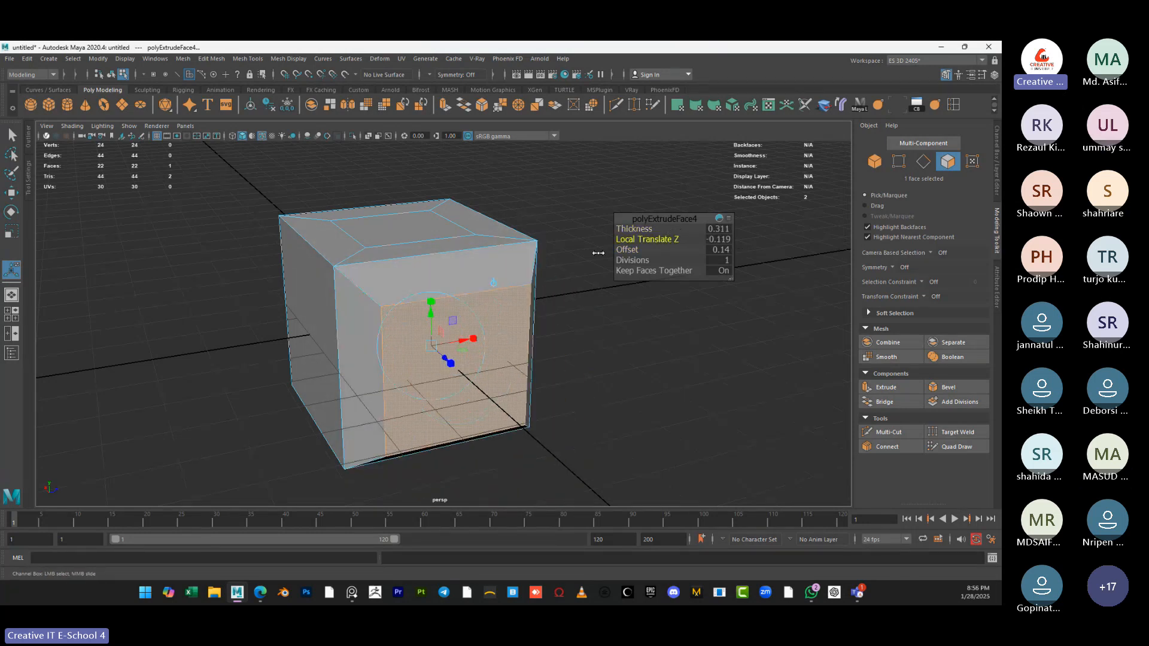
key("ctrl+z")
key("ctrl+z")
key("ctrl+z")
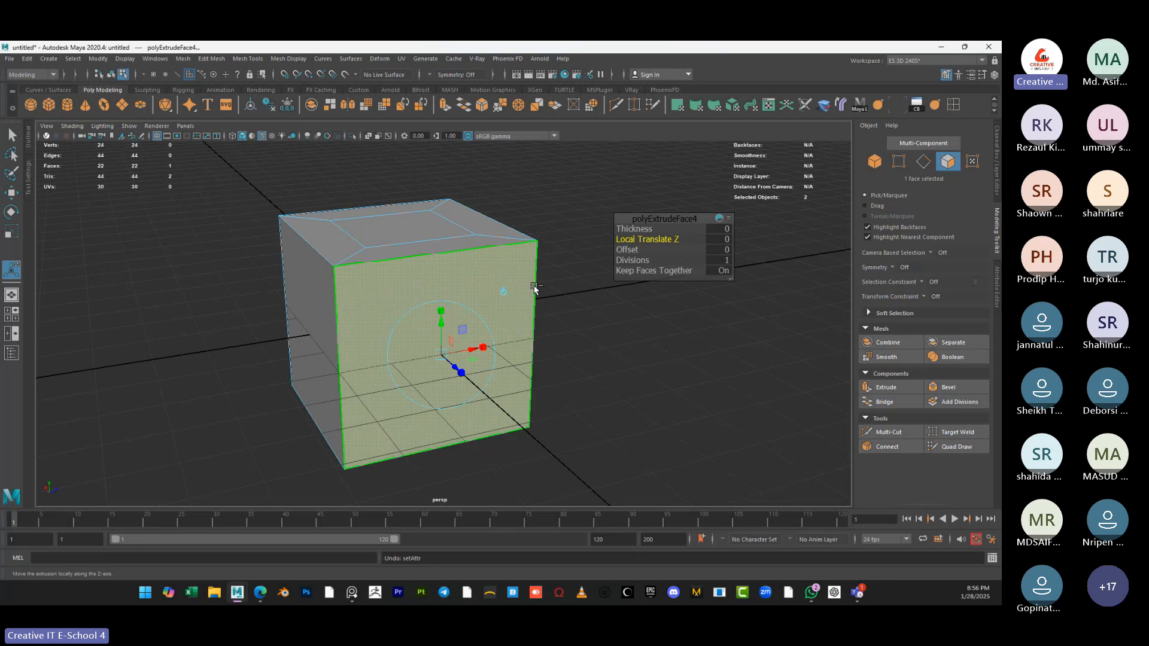
left_click_drag(506, 296, 406, 336, "alt")
key("ctrl+z")
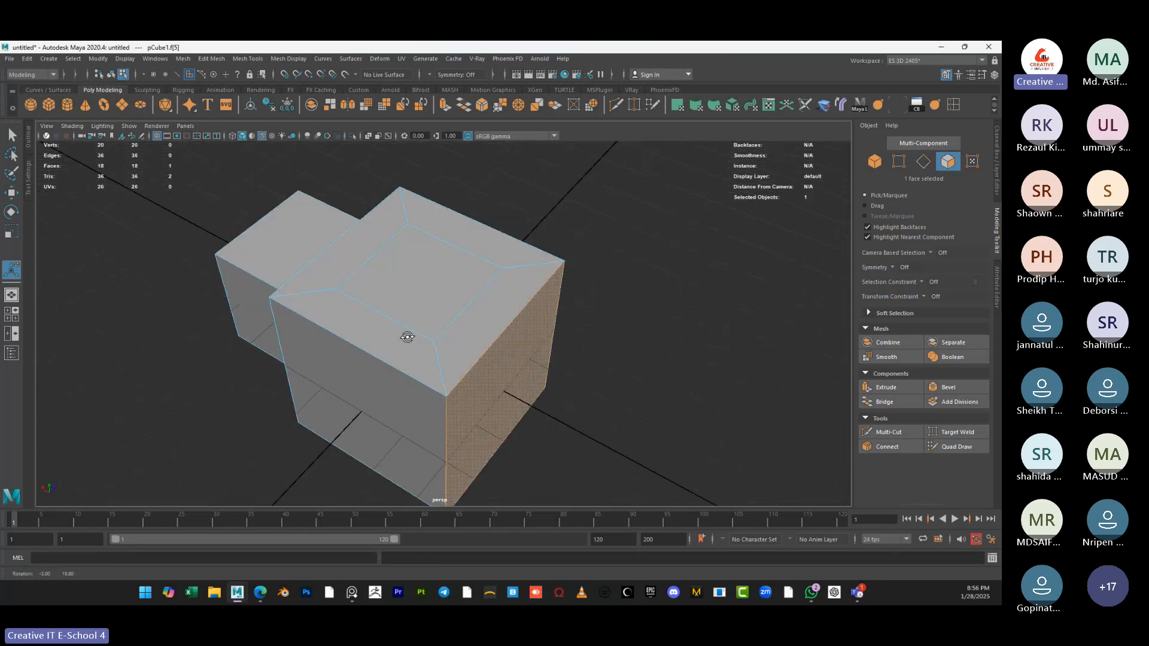
Select the ring of four border faces around the inset face on top of the cube
left_click(417, 350, "shift")
double_click(458, 343, "shift")
left_click_drag(424, 351, 417, 349, "alt")
left_click(390, 339)
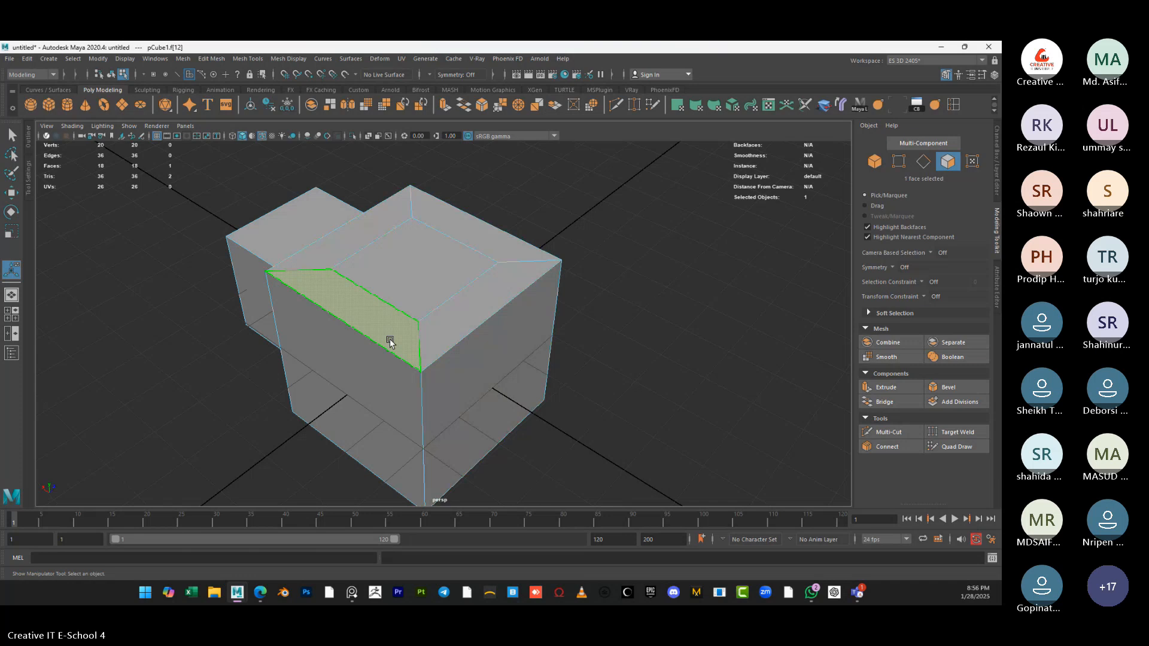
double_click(430, 337, "shift")
left_click_drag(342, 367, 433, 362, "alt")
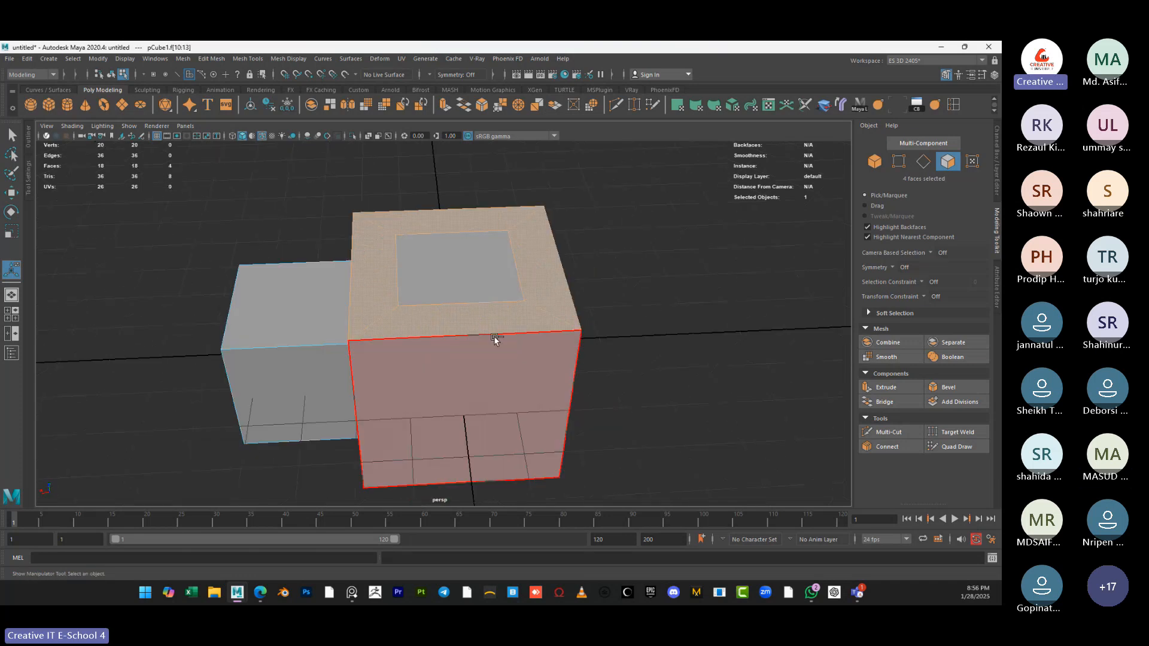
Extrude the selected ring of four top border faces upward with a Local Translate Z of about 0.353
key("ctrl+e")
left_click_drag(509, 365, 562, 341, "alt")
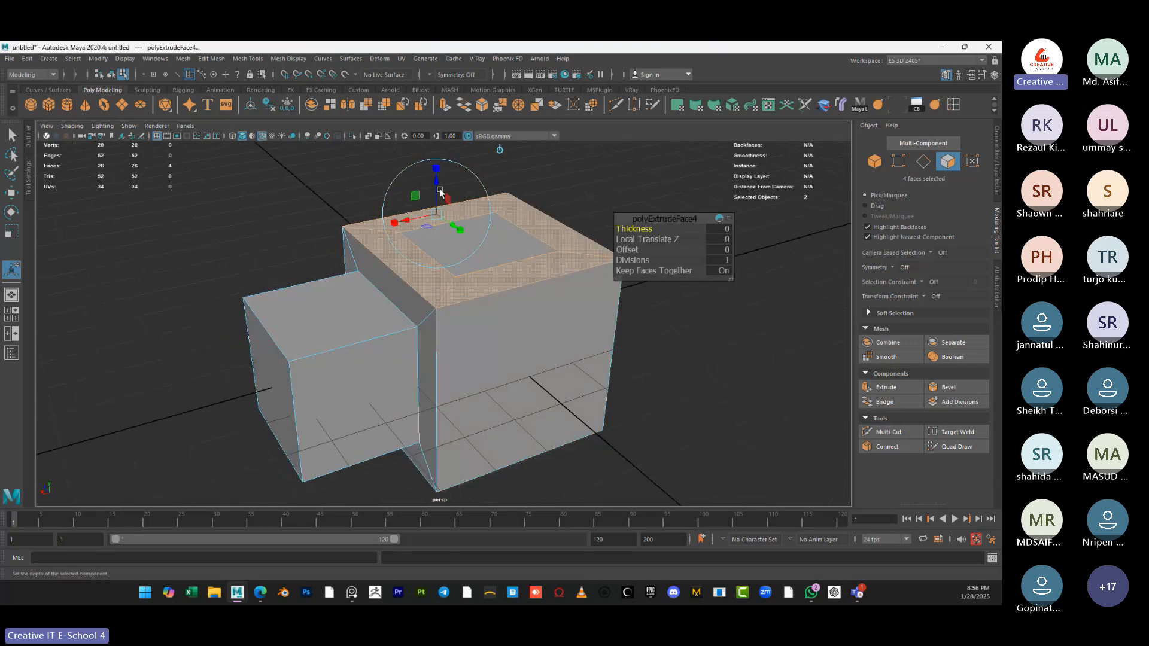
left_click_drag(437, 186, 438, 134)
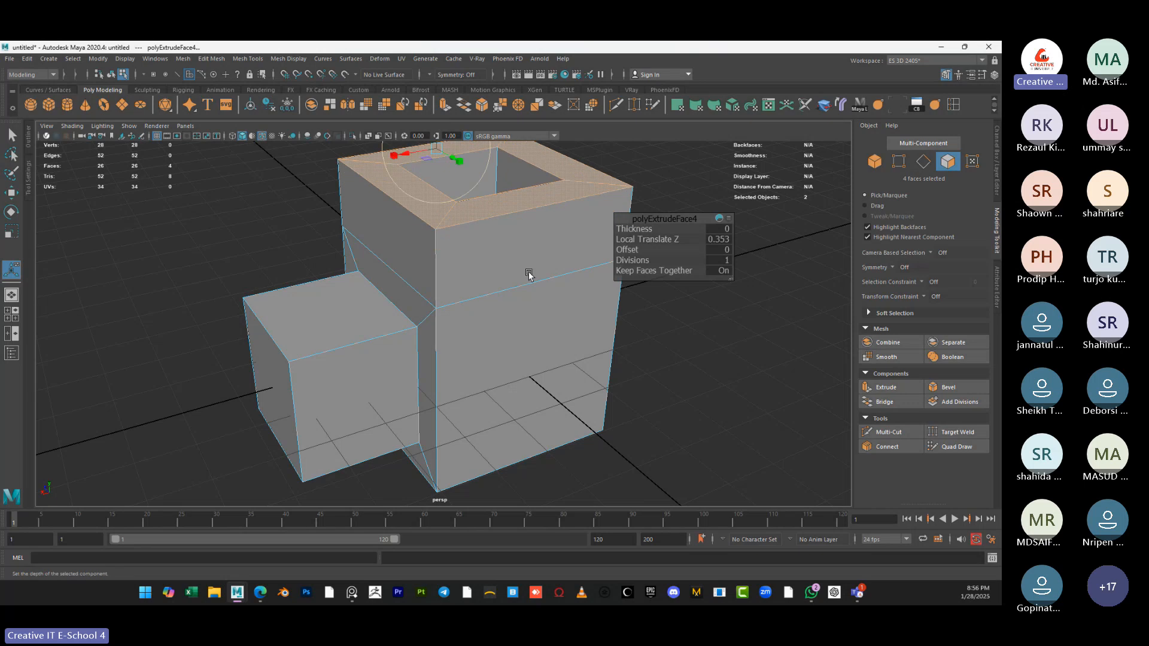
left_click_drag(526, 271, 407, 332, "alt")
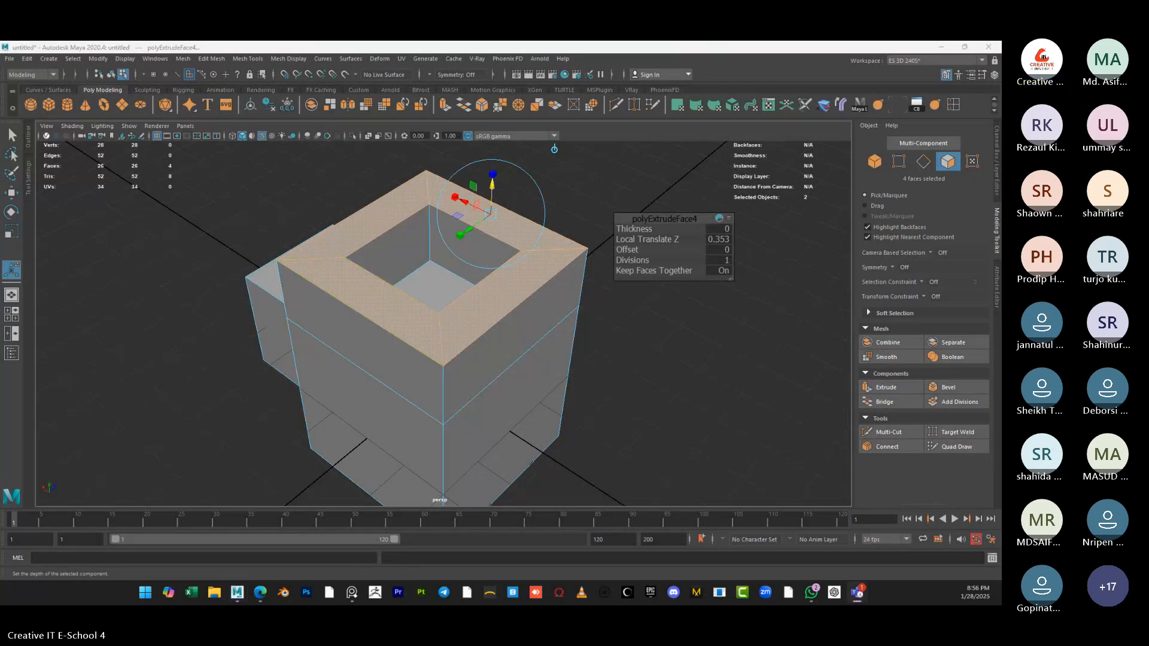
left_click_drag(513, 392, 446, 303, "alt")
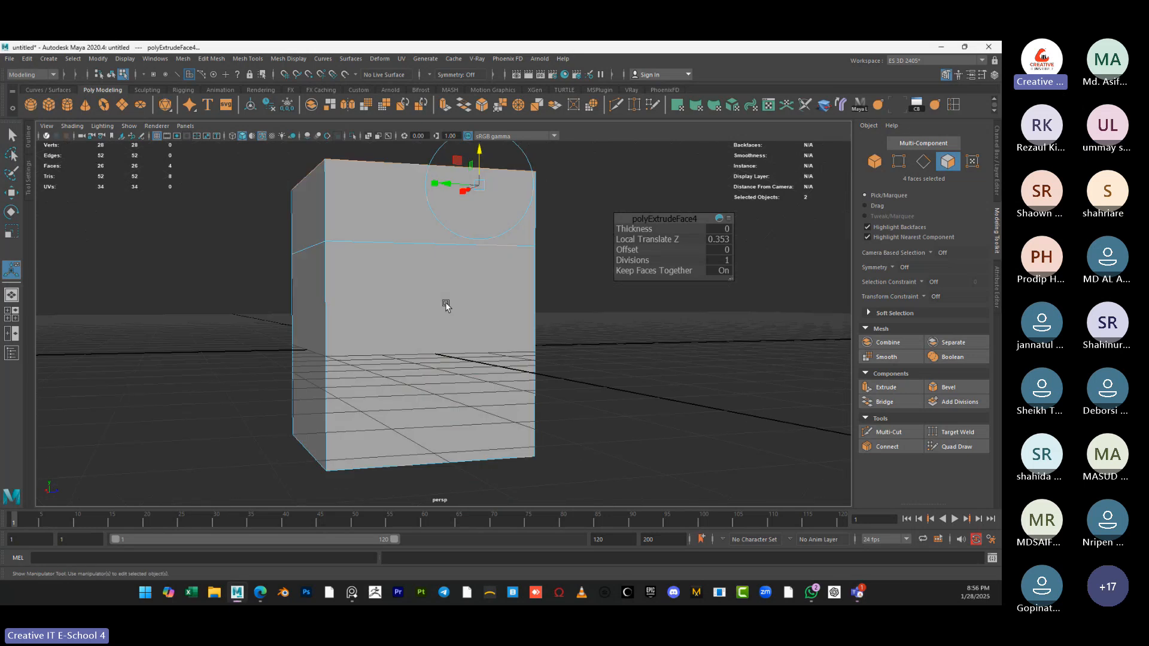
Extrude the large side face opposite the protruding block with an Offset of about 0.153
right_click(389, 259)
left_click(394, 306)
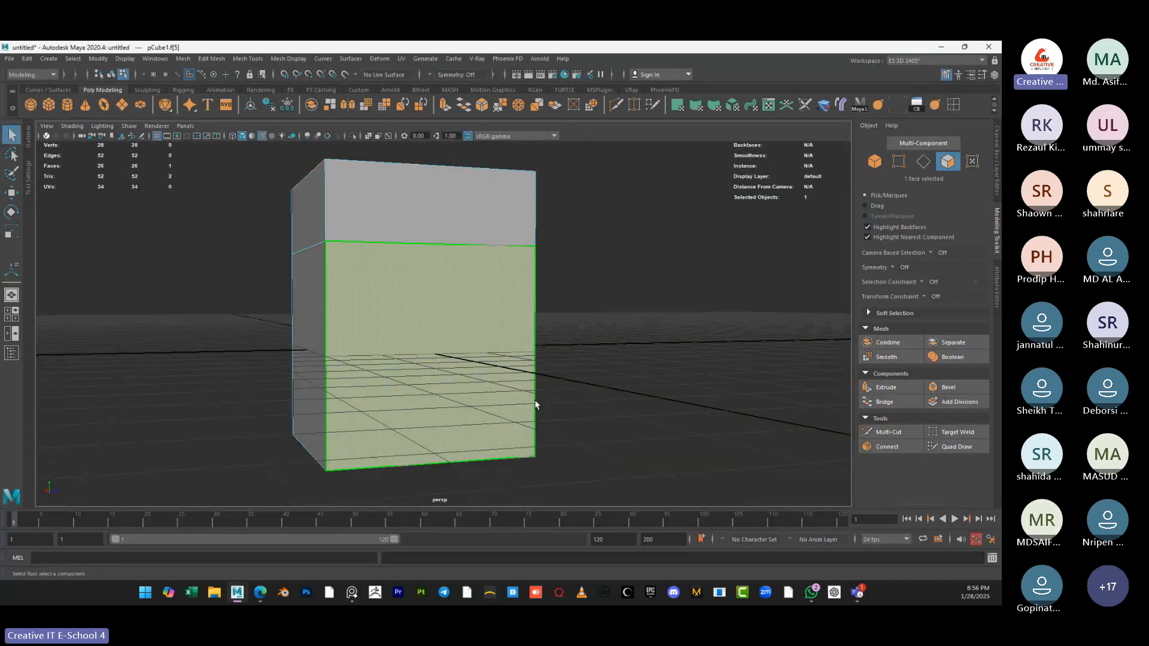
left_click_drag(532, 402, 486, 383, "alt")
key("ctrl+e")
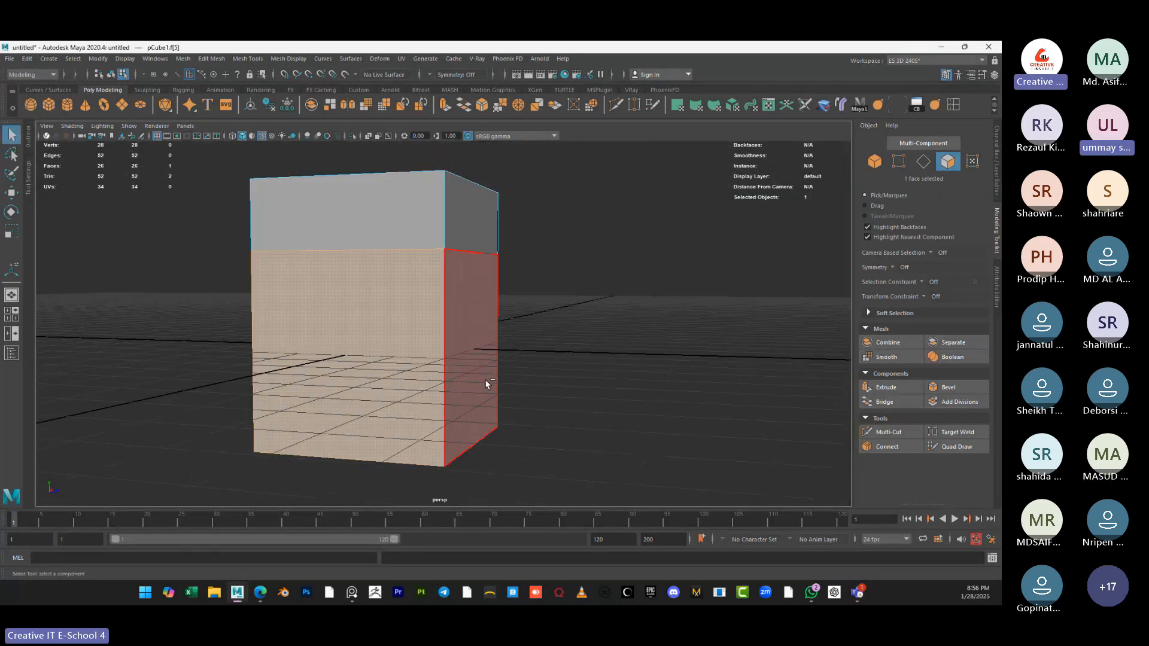
left_click_drag(627, 249, 694, 262)
left_click_drag(512, 359, 486, 358, "alt")
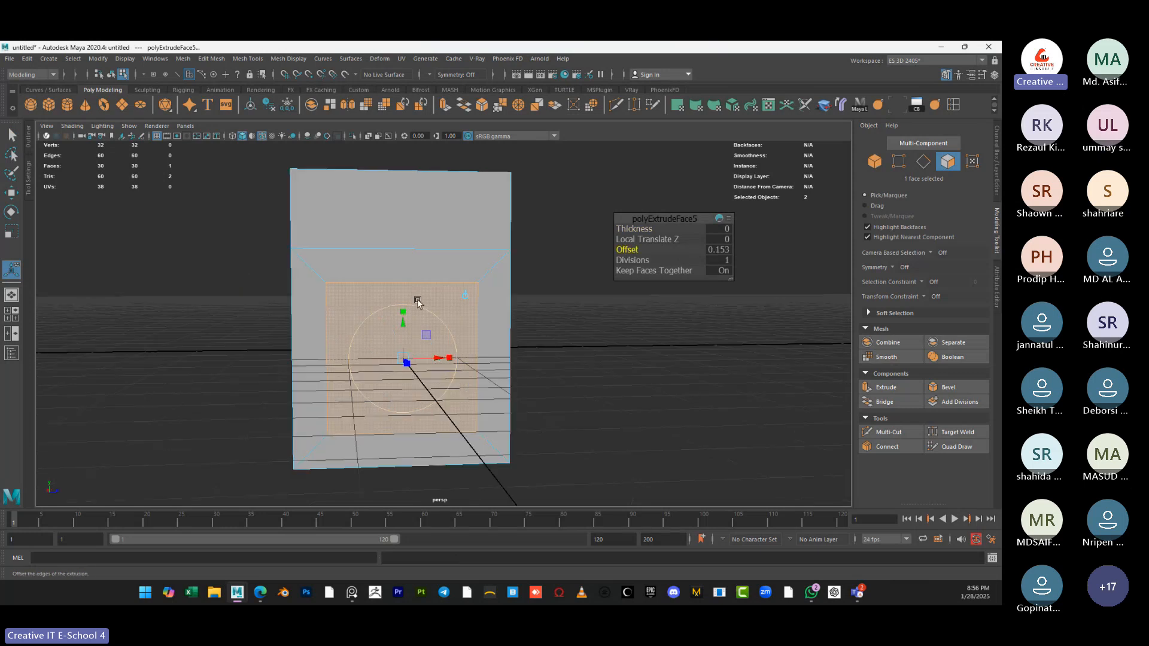
Select the four border faces around the inset side face and extrude them outward with a Local Translate Z of about 0.46
left_click(326, 450)
left_click(312, 343, "shift")
left_click(371, 257, "shift")
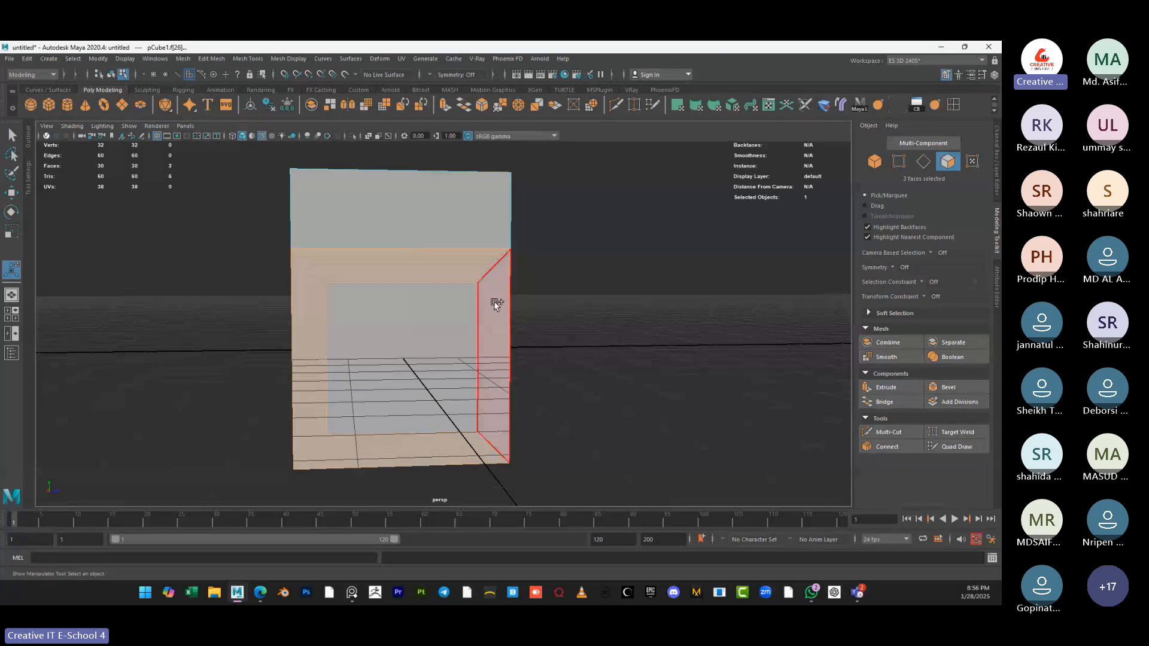
left_click(494, 303, "shift")
left_click_drag(528, 456, 639, 410, "alt")
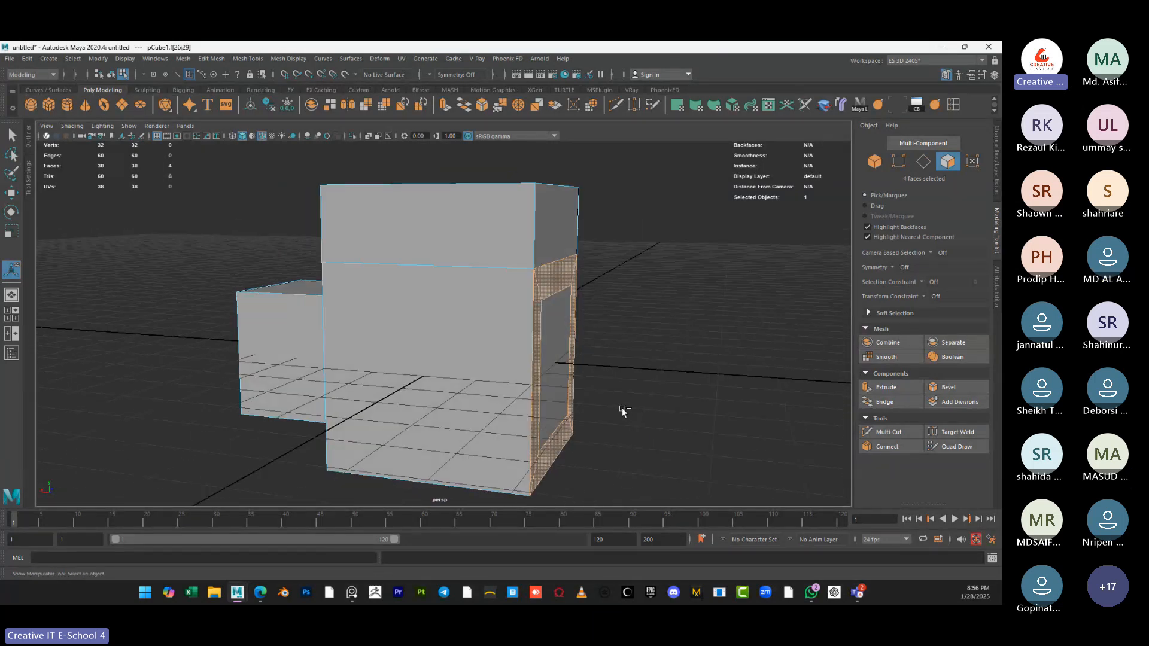
key("ctrl+e")
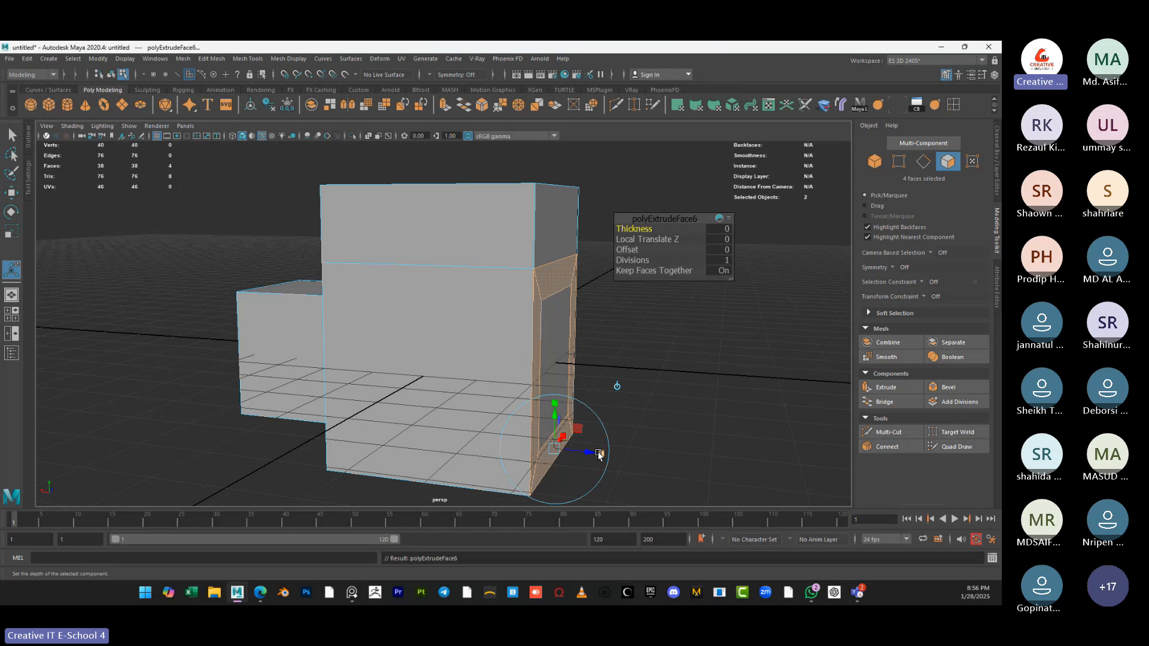
left_click_drag(597, 456, 598, 408)
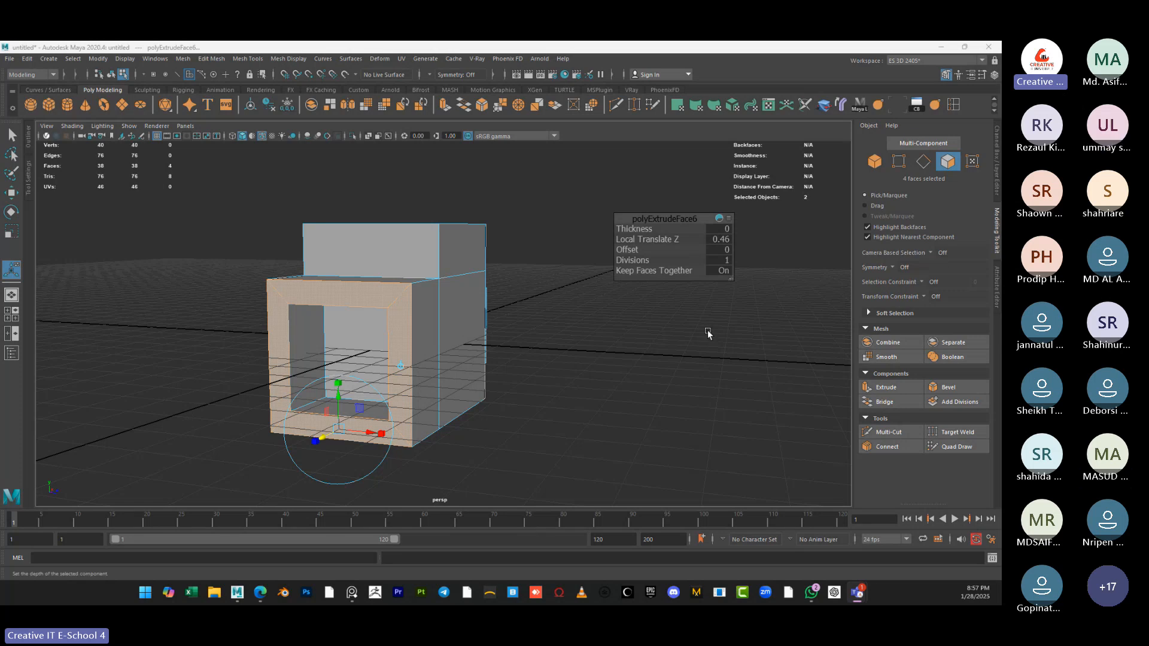
Select single faces on the upper rim and the adjoining side of the cube one after another
left_click(471, 311)
left_click(407, 242)
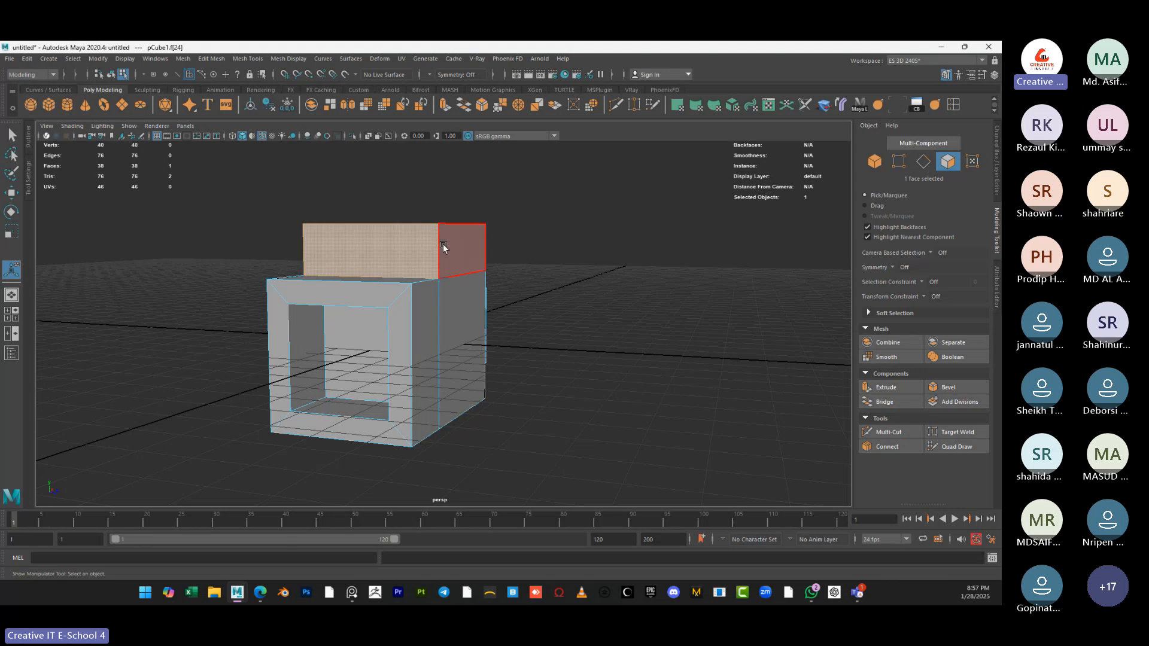
left_click(447, 249)
left_click(466, 336)
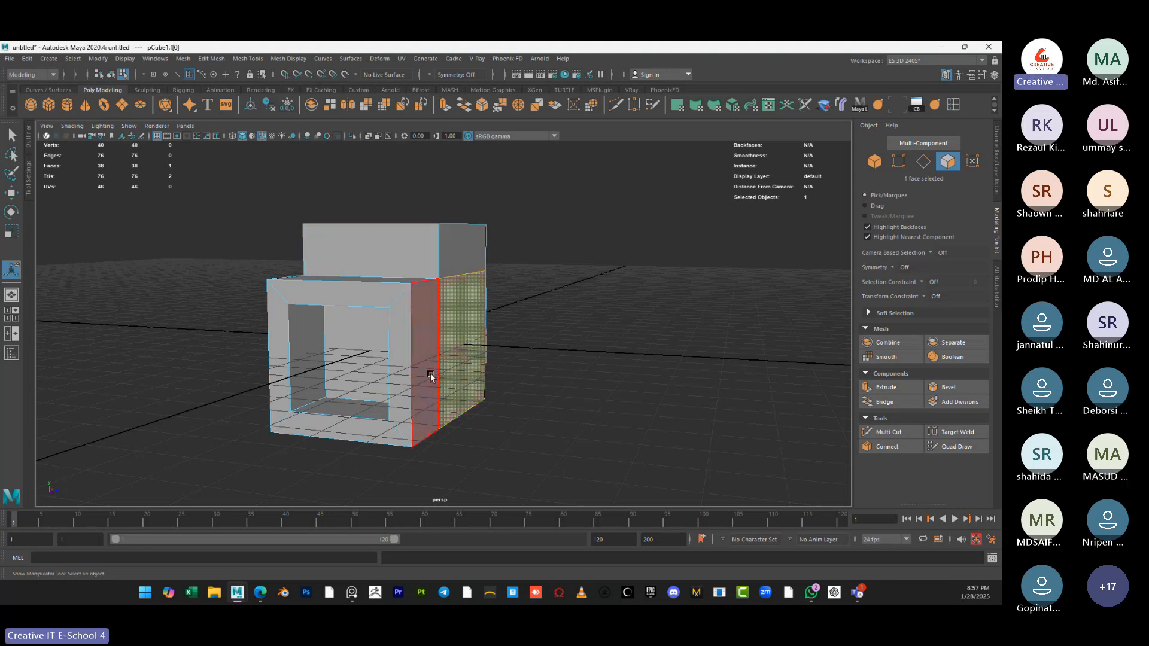
Select the four outer faces of the extruded side frame, first individually and again as a face loop
left_click_drag(413, 378, 402, 428, "alt")
left_click(402, 428)
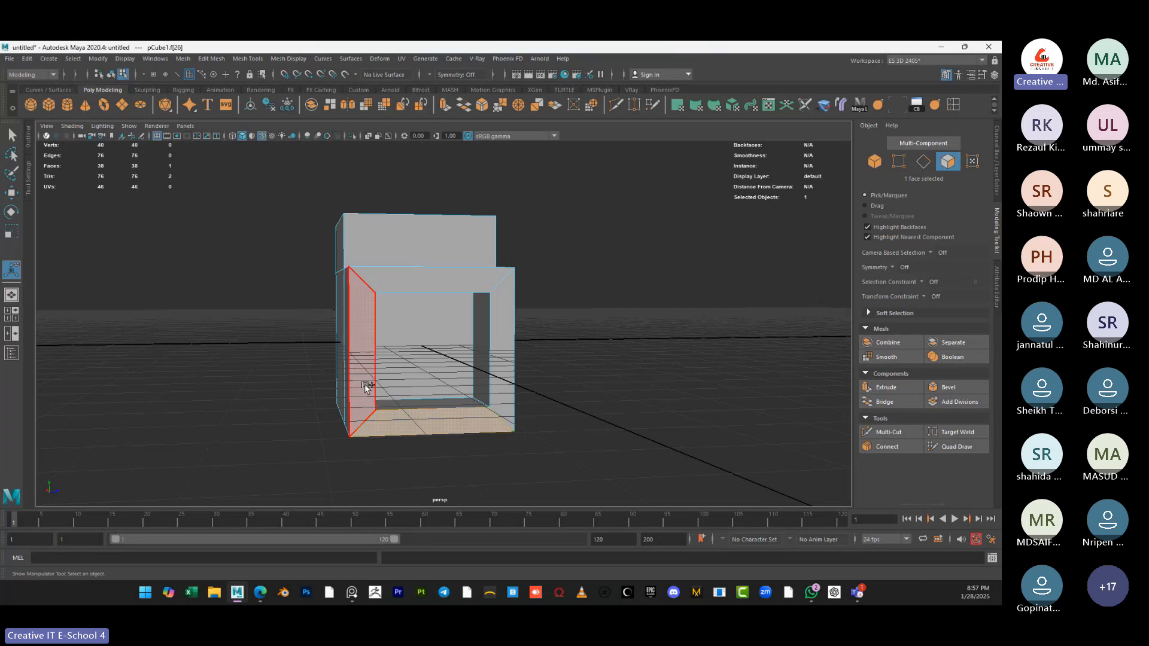
left_click(364, 384, "shift")
left_click(399, 280, "shift")
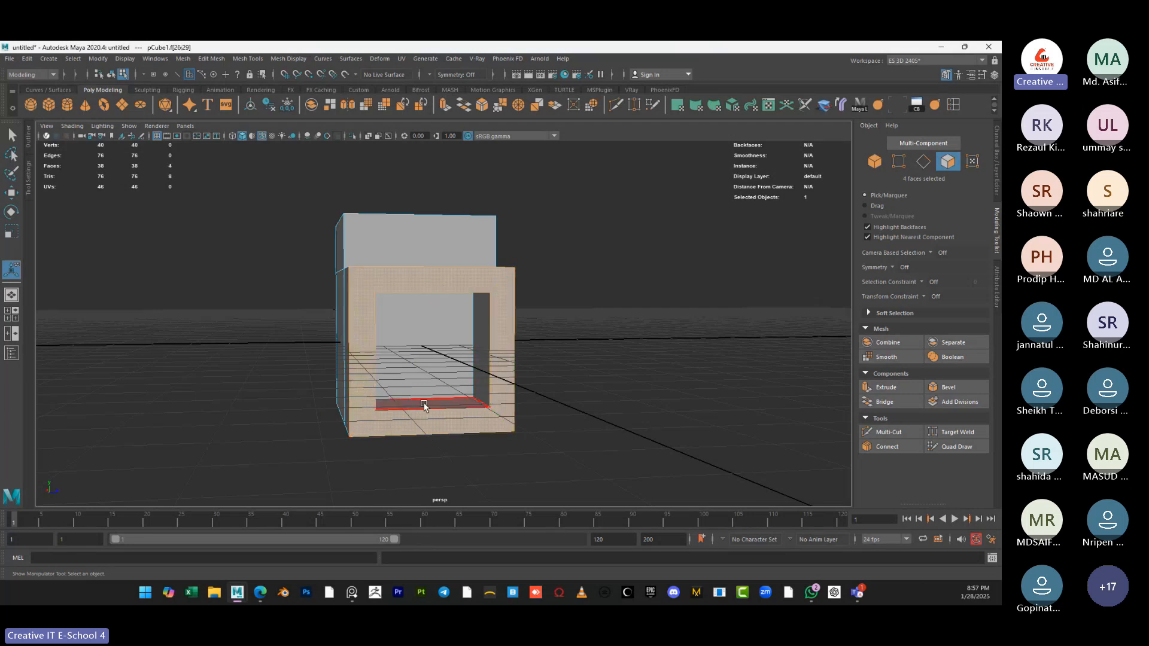
left_click(389, 426)
double_click(371, 410)
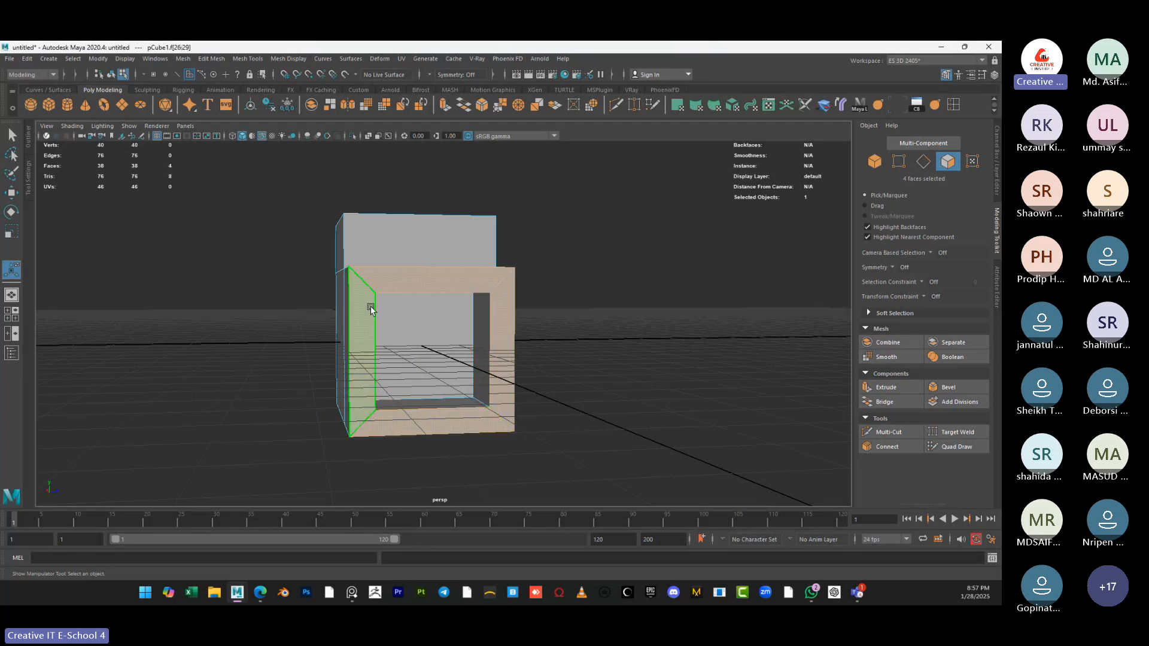
left_click_drag(405, 349, 352, 403, "alt")
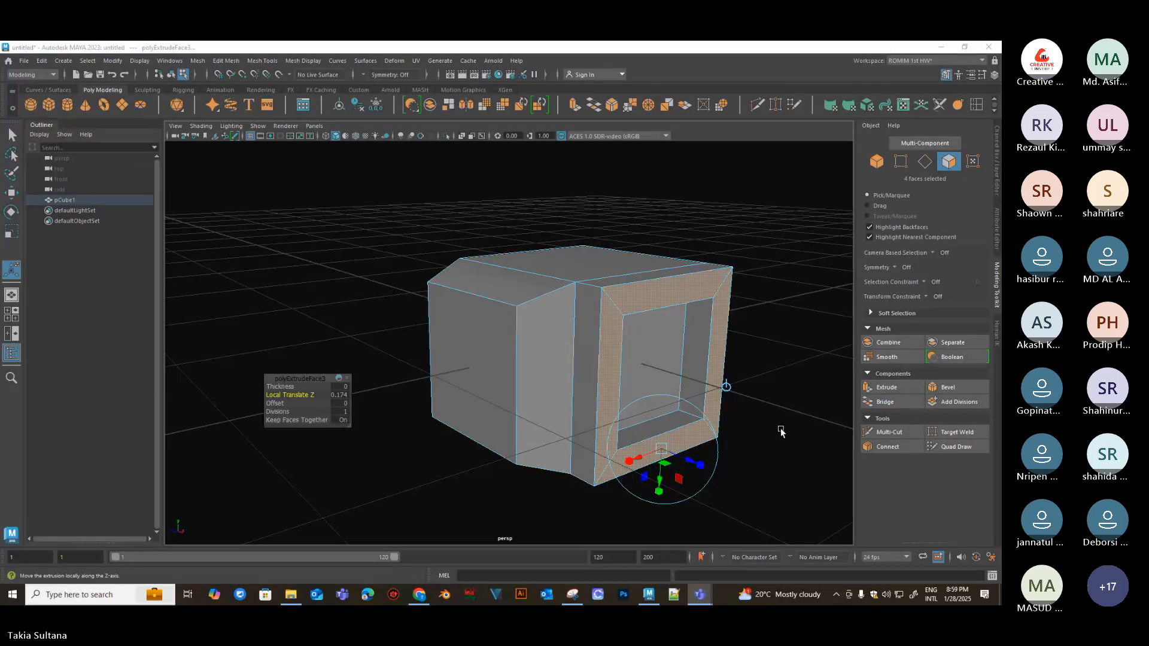
Examine the shared cube models with their extruded frames and rims from several angles, returning to the Teams sharing bar between presentations
left_click_drag(783, 431, 832, 444, "alt")
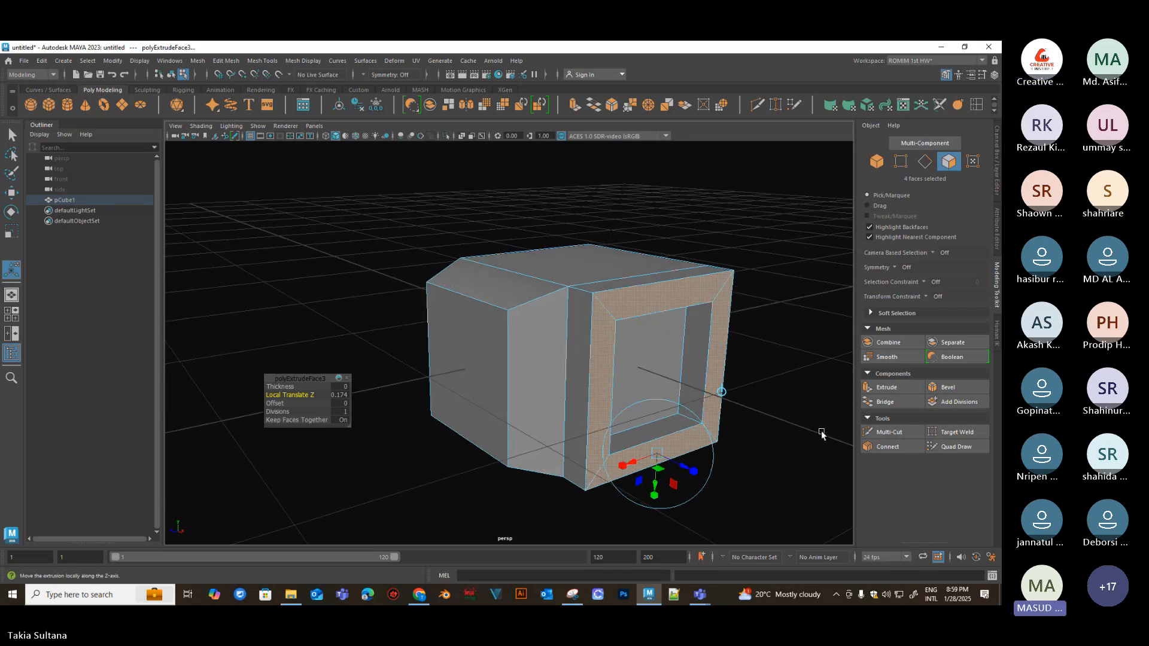
left_click_drag(823, 436, 728, 433, "alt")
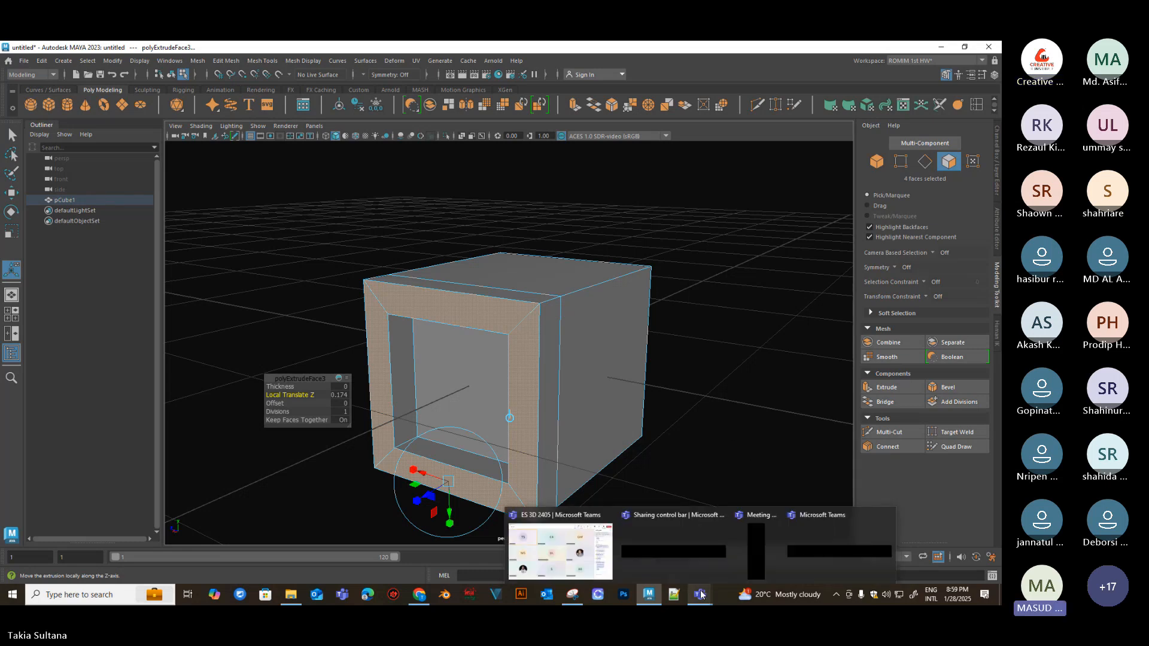
left_click_drag(688, 390, 795, 386, "alt")
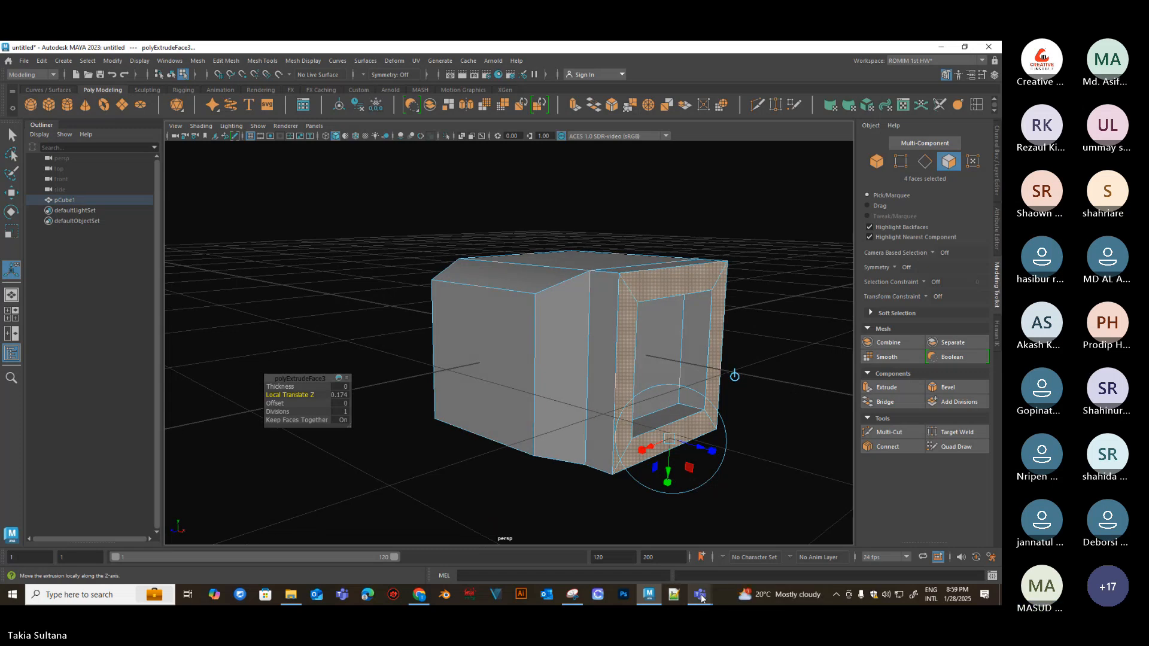
mouse_move(700, 594)
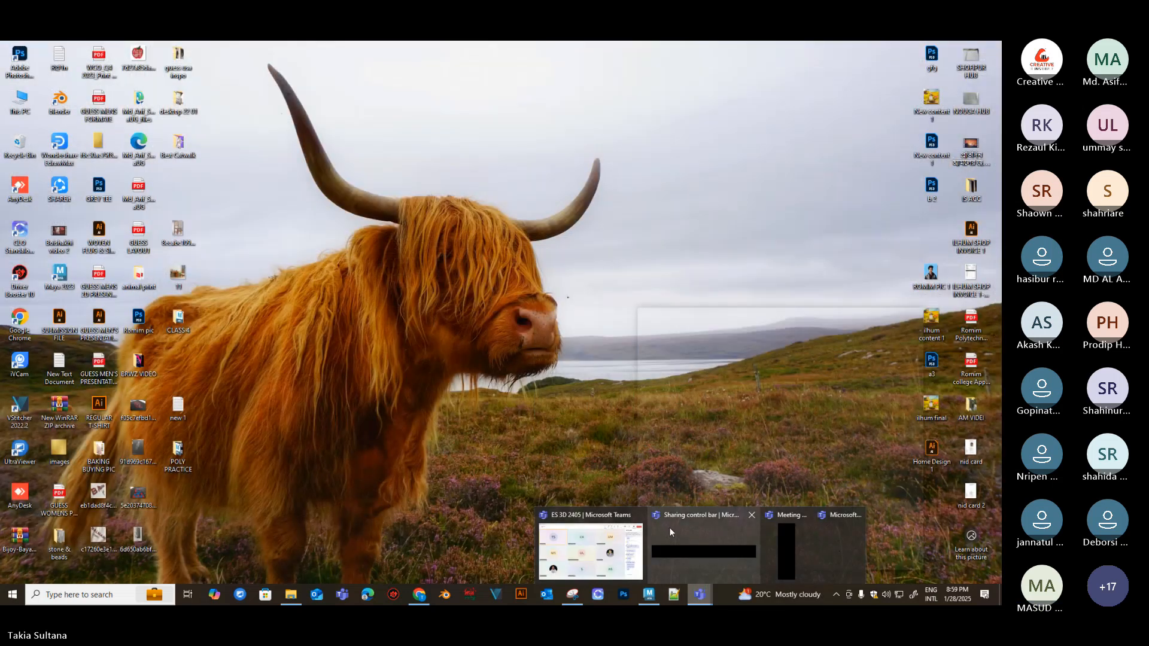
left_click(669, 527)
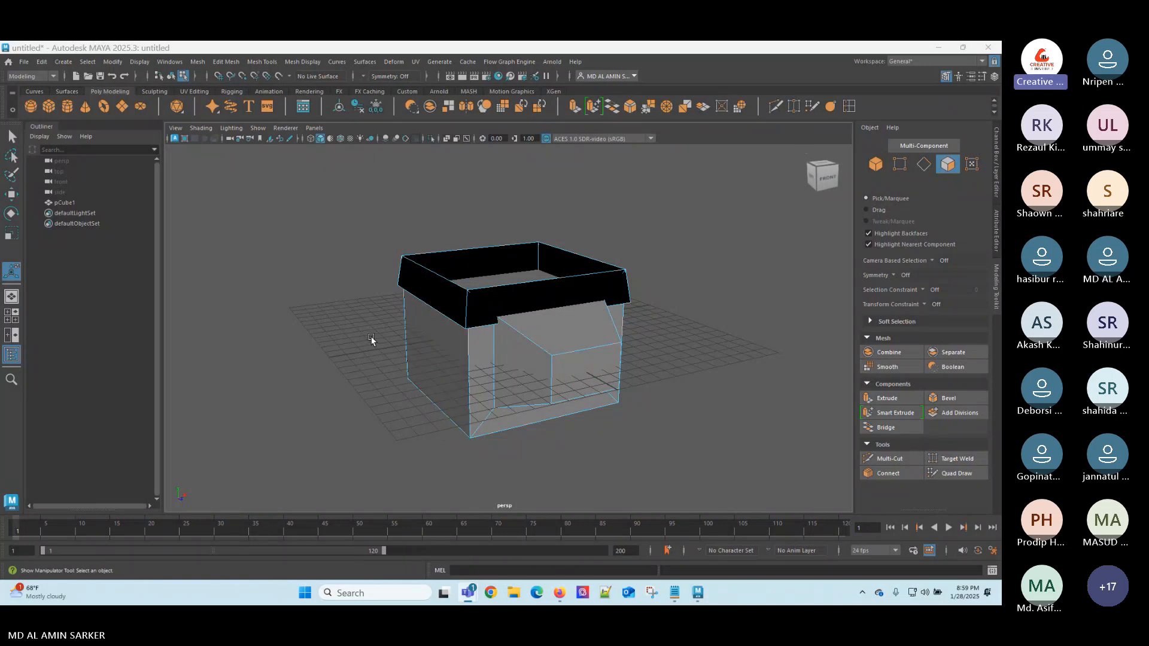
left_click_drag(371, 336, 433, 346, "alt")
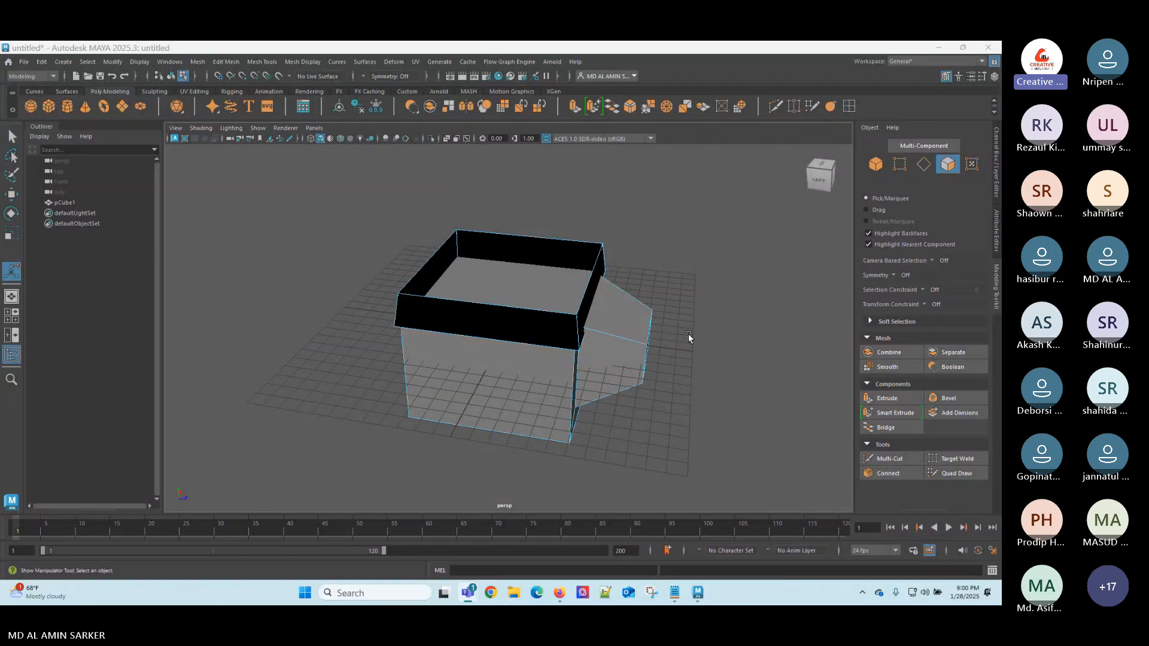
left_click_drag(687, 336, 569, 313, "alt")
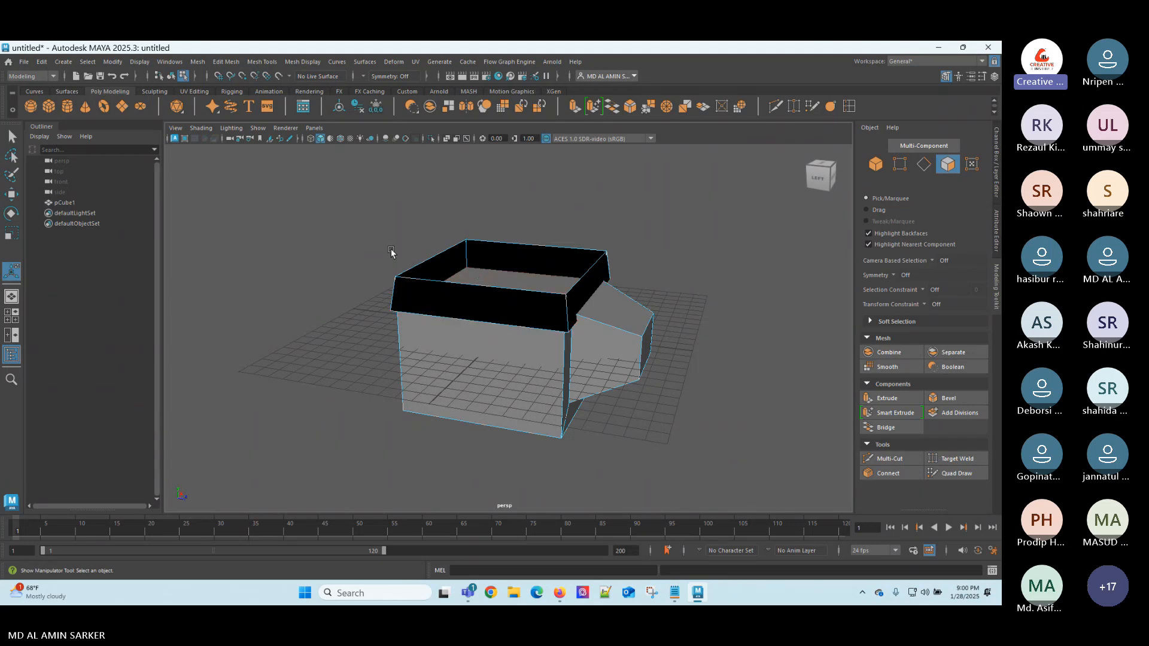
key("ctrl+e")
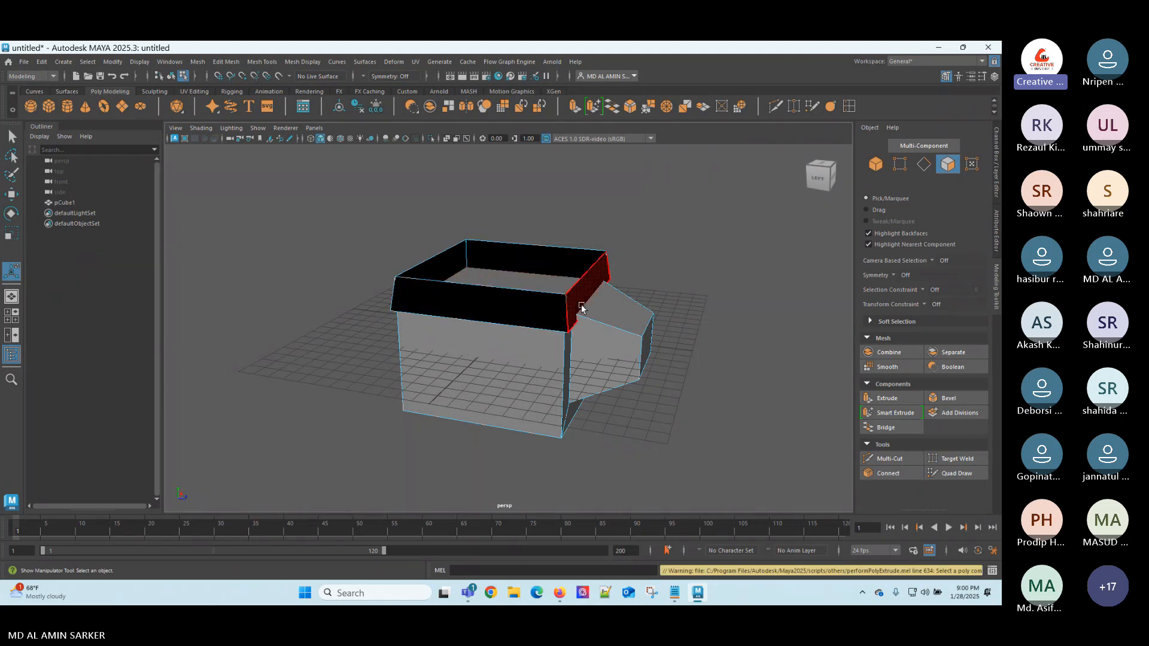
left_click_drag(669, 291, 709, 311, "alt")
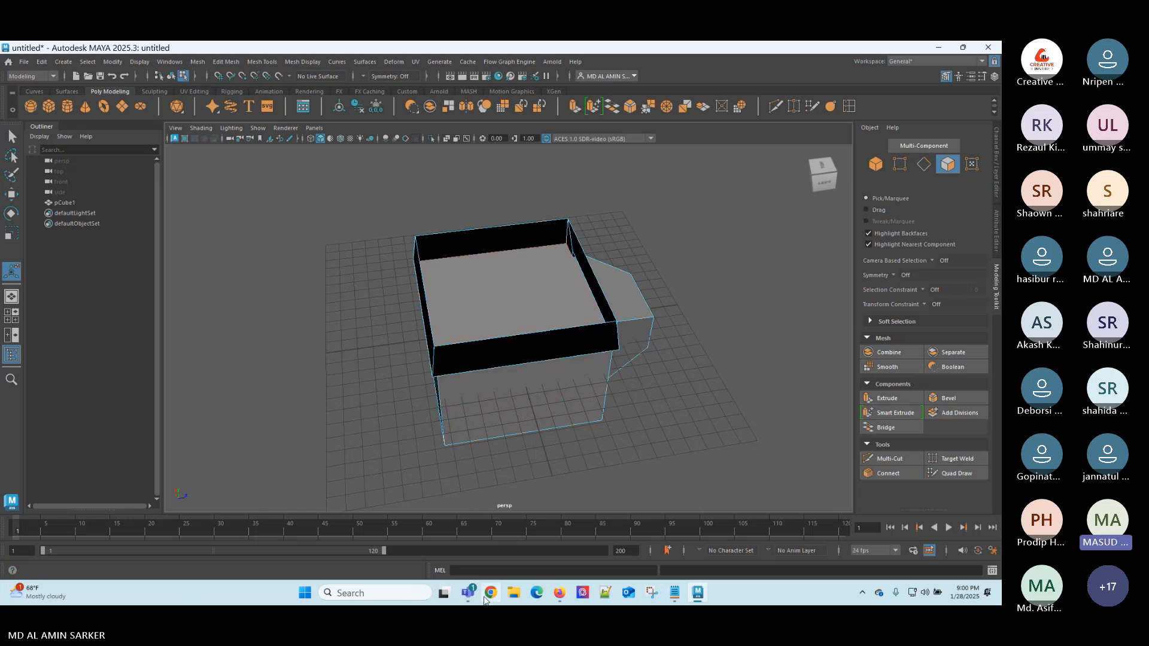
mouse_move(464, 599)
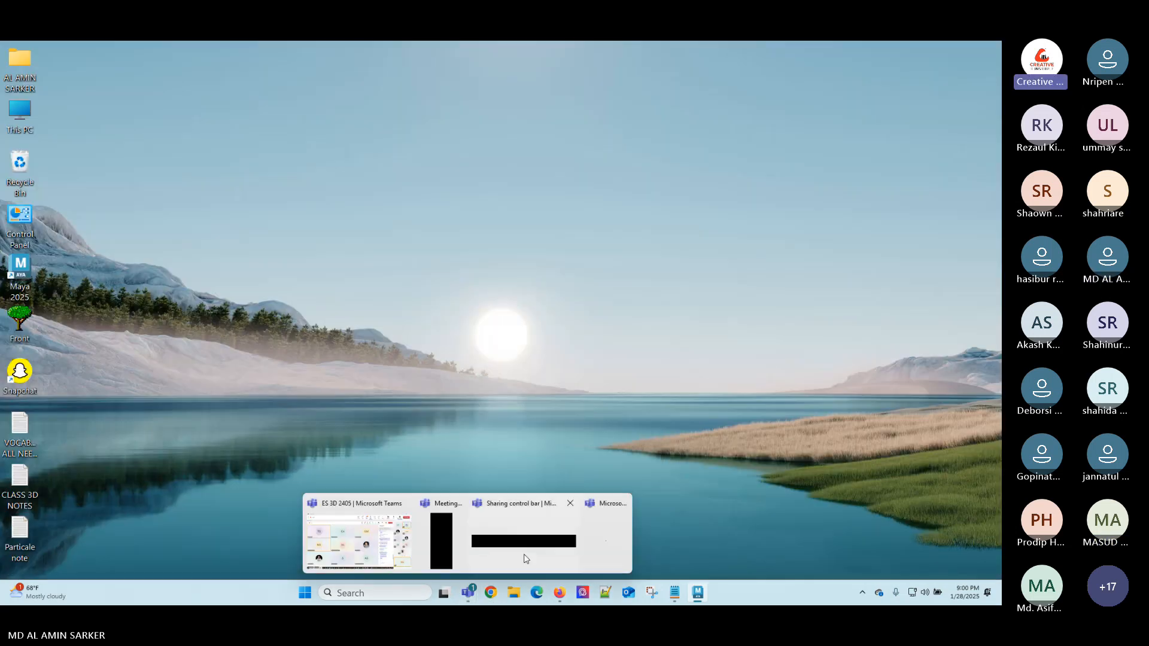
left_click(524, 552)
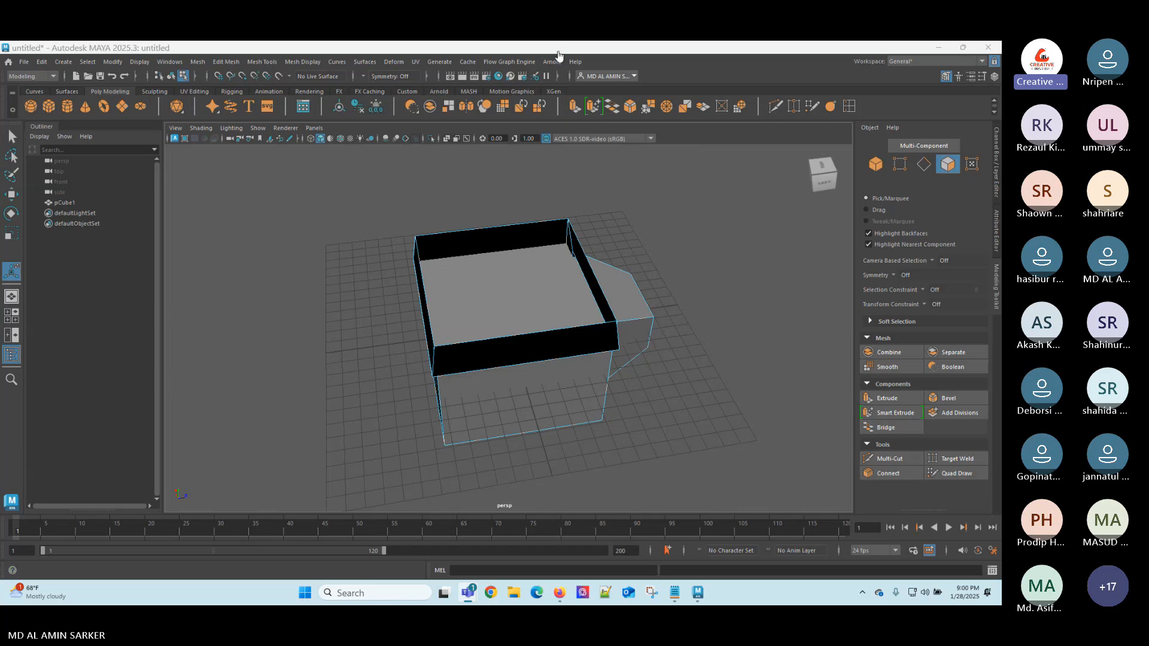
left_click(558, 56)
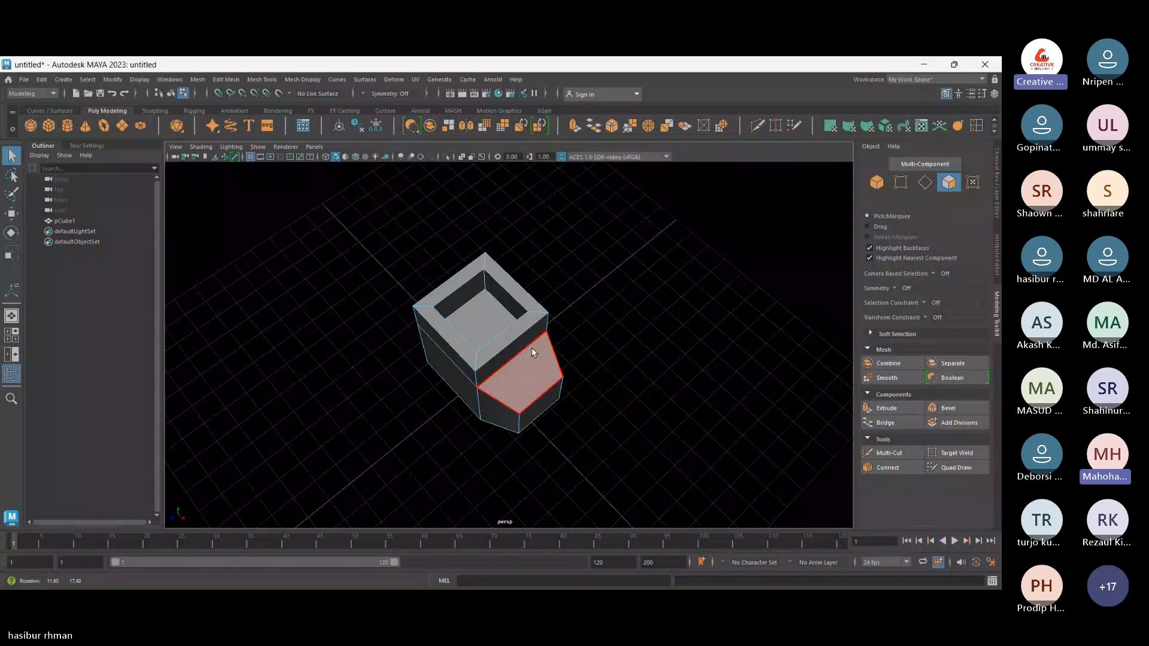
left_click_drag(531, 347, 561, 333, "alt")
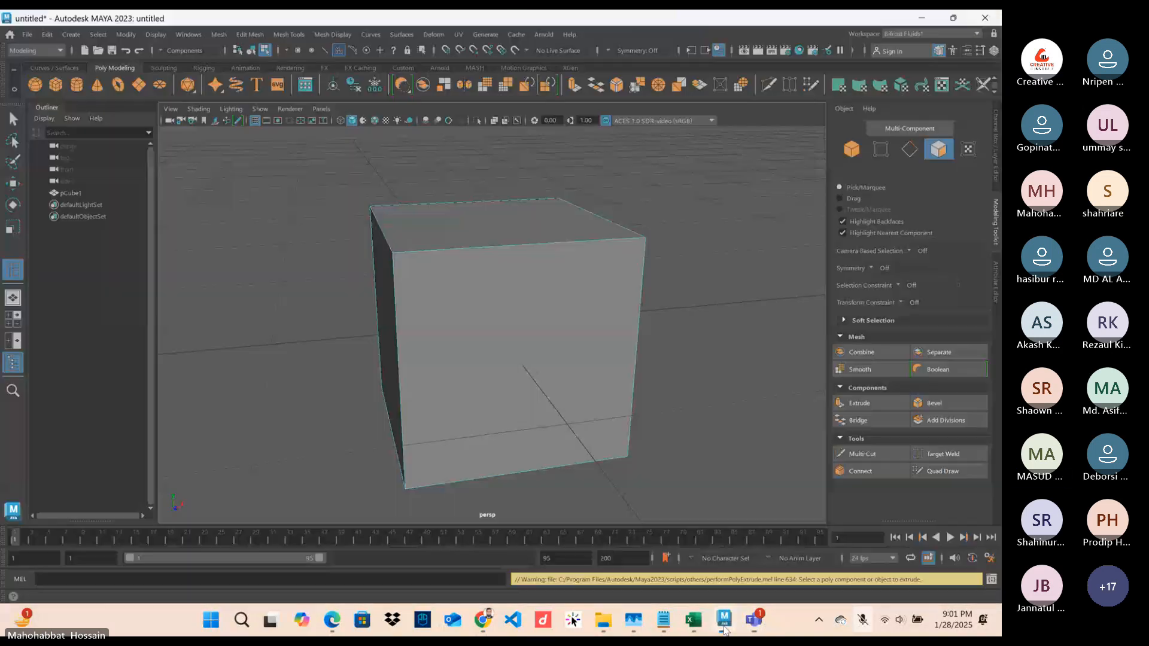
Switch to Maya and put the plain cube into face component mode with the Select Tool active
left_click(723, 625)
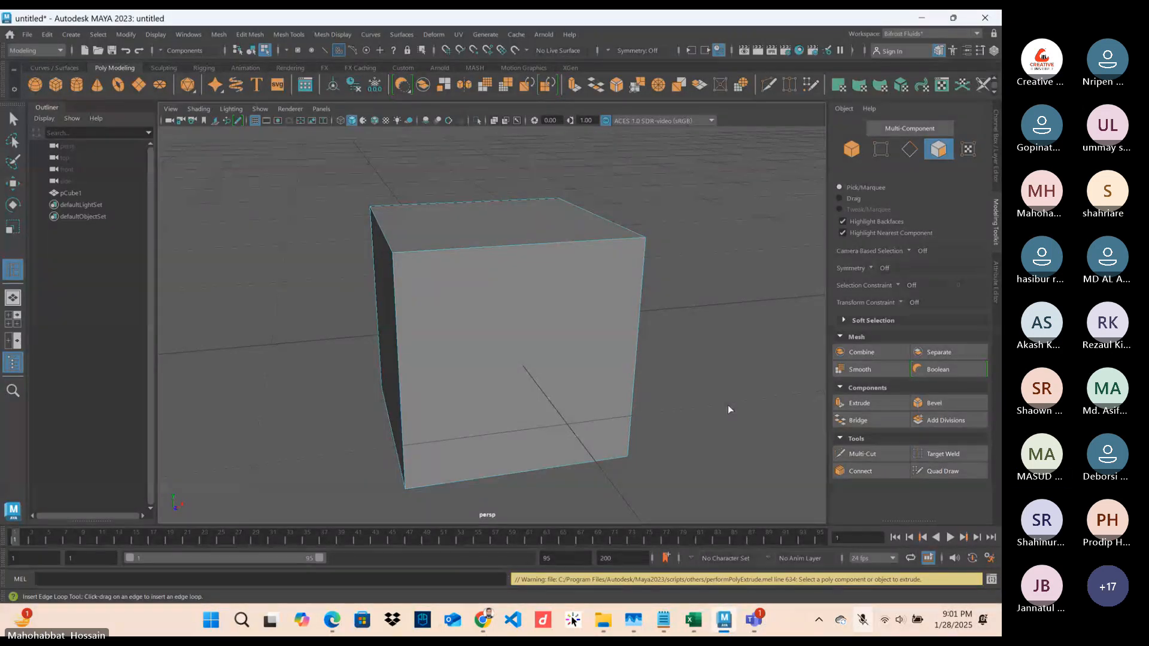
right_click(518, 310)
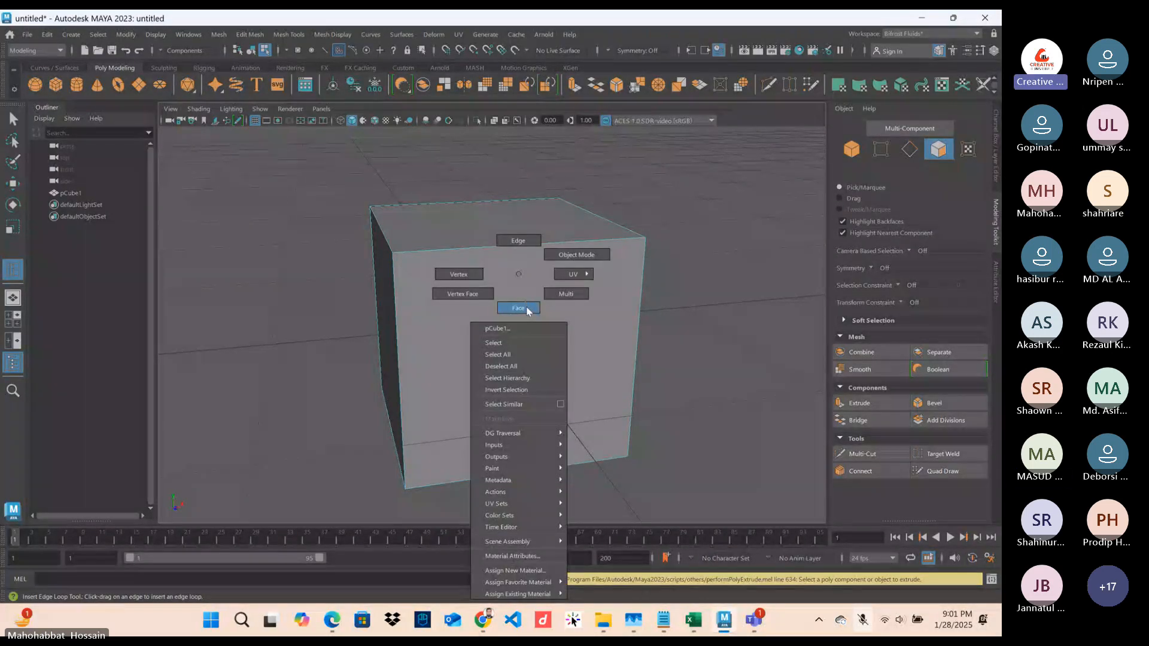
left_click(526, 310)
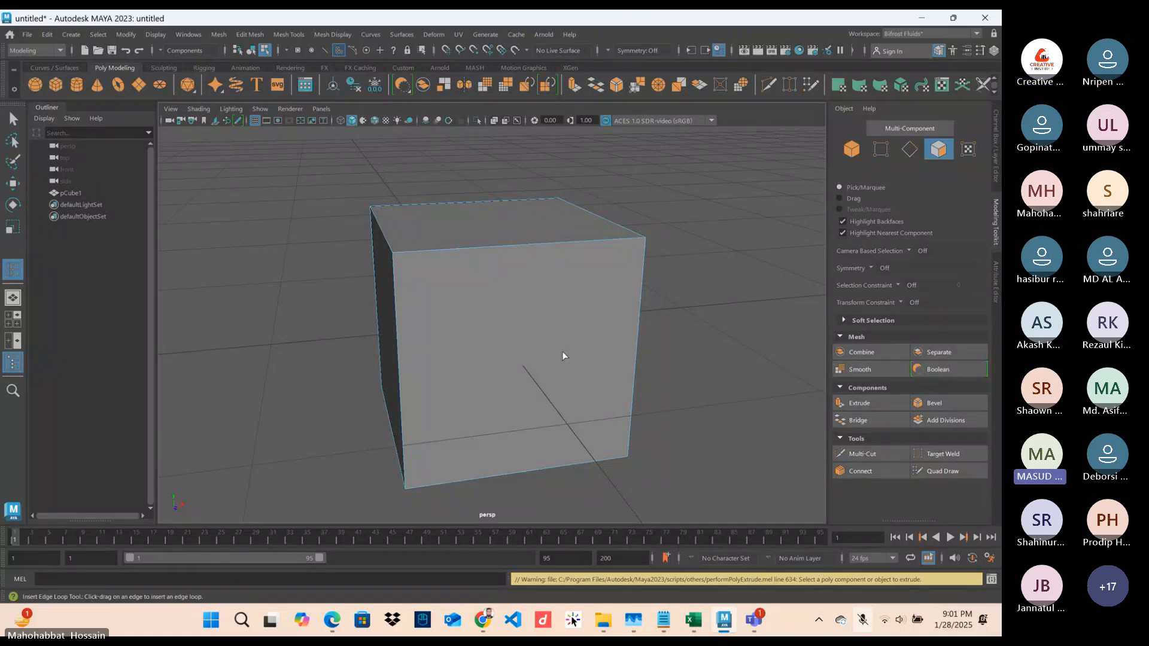
right_click(512, 325)
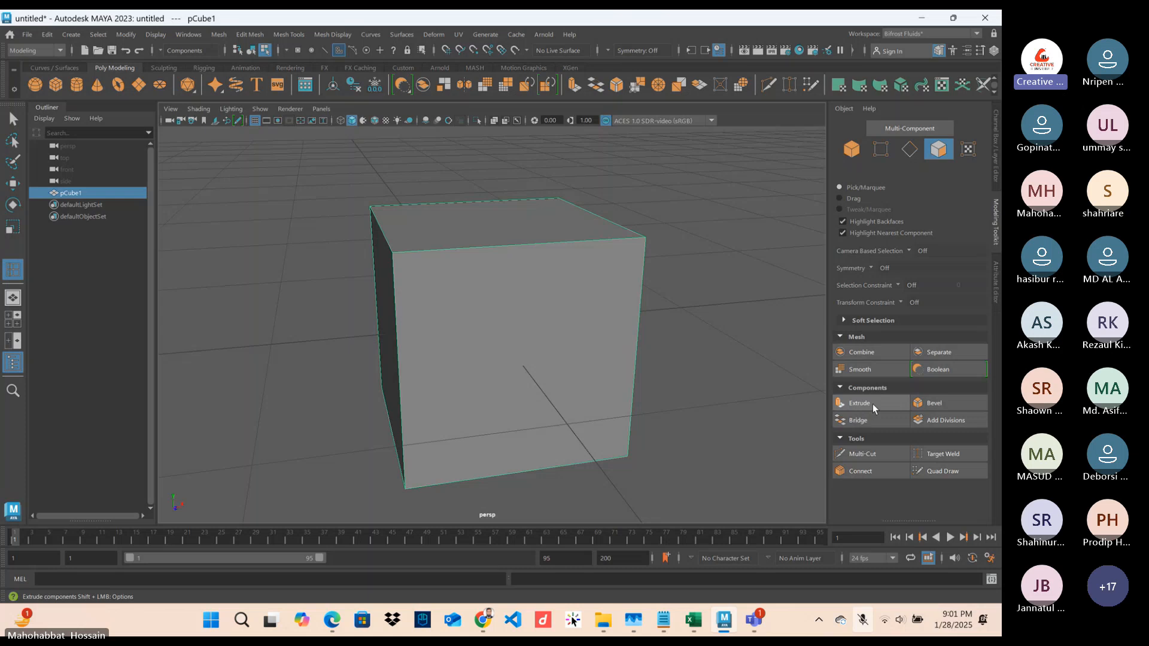
left_click_drag(486, 353, 543, 364, "alt")
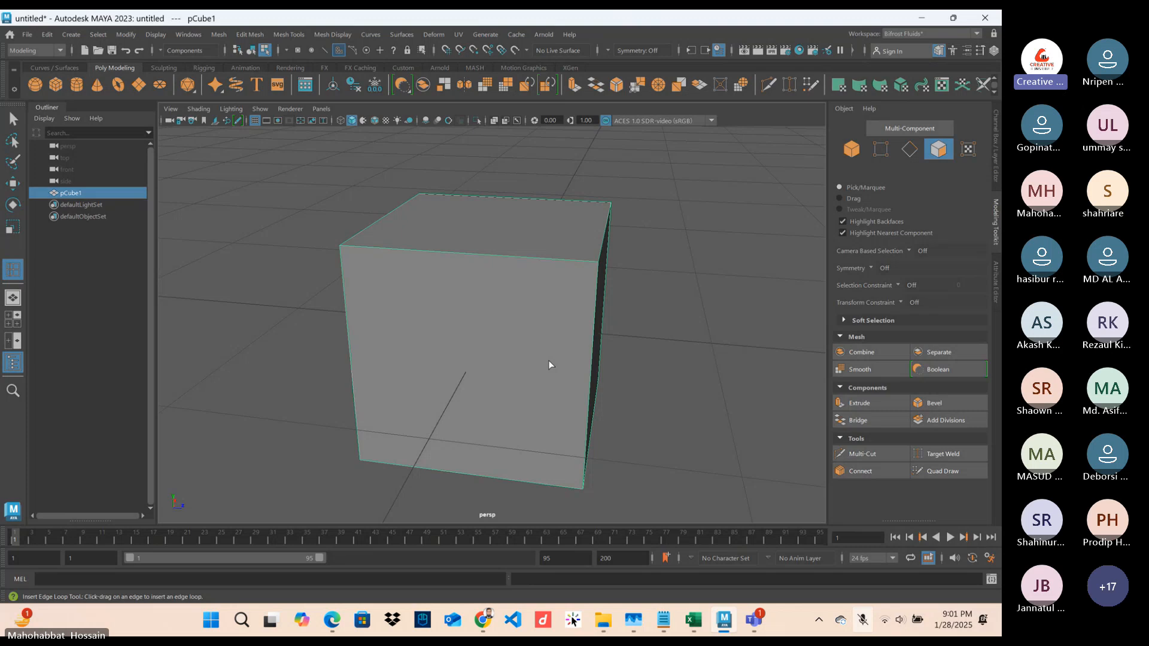
key("q")
left_click(522, 326)
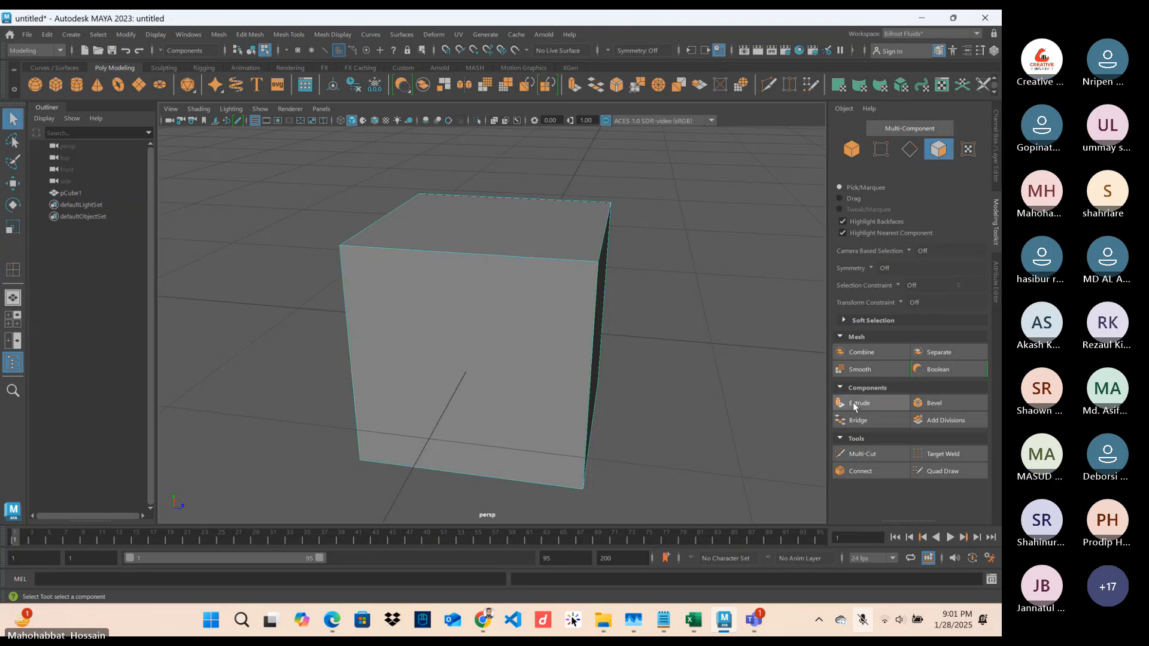
right_click_drag(525, 274, 525, 302)
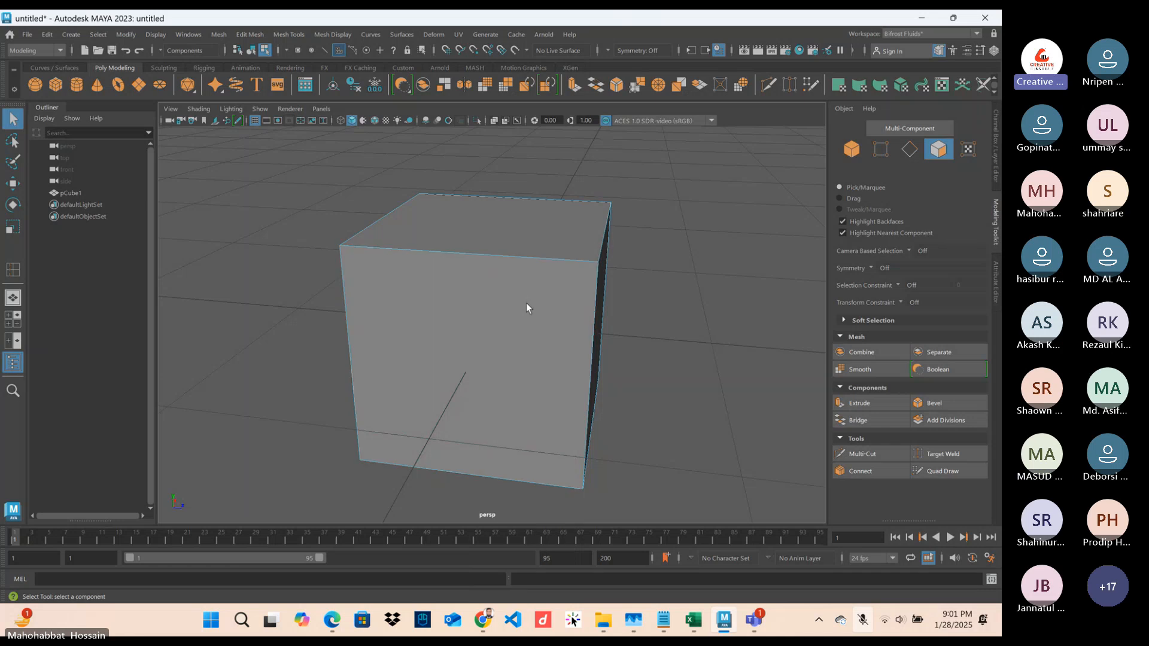
left_click(526, 303)
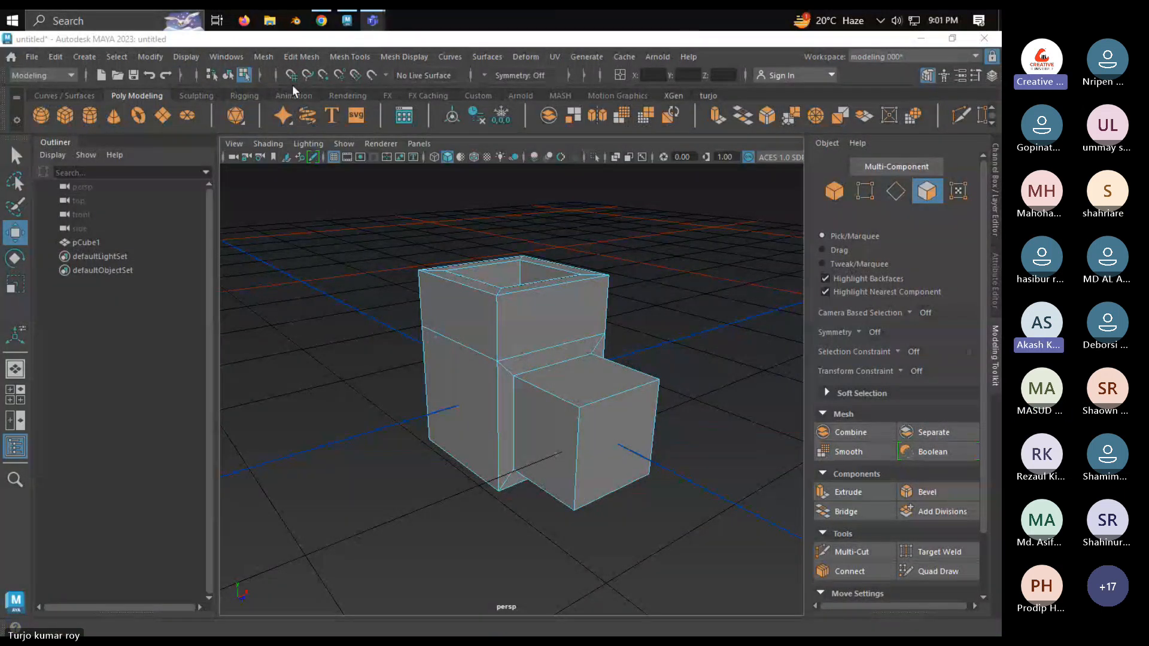
Minimise the Maya window showing the hollowed cube model and close the Gmail browser window behind it
left_click(947, 40)
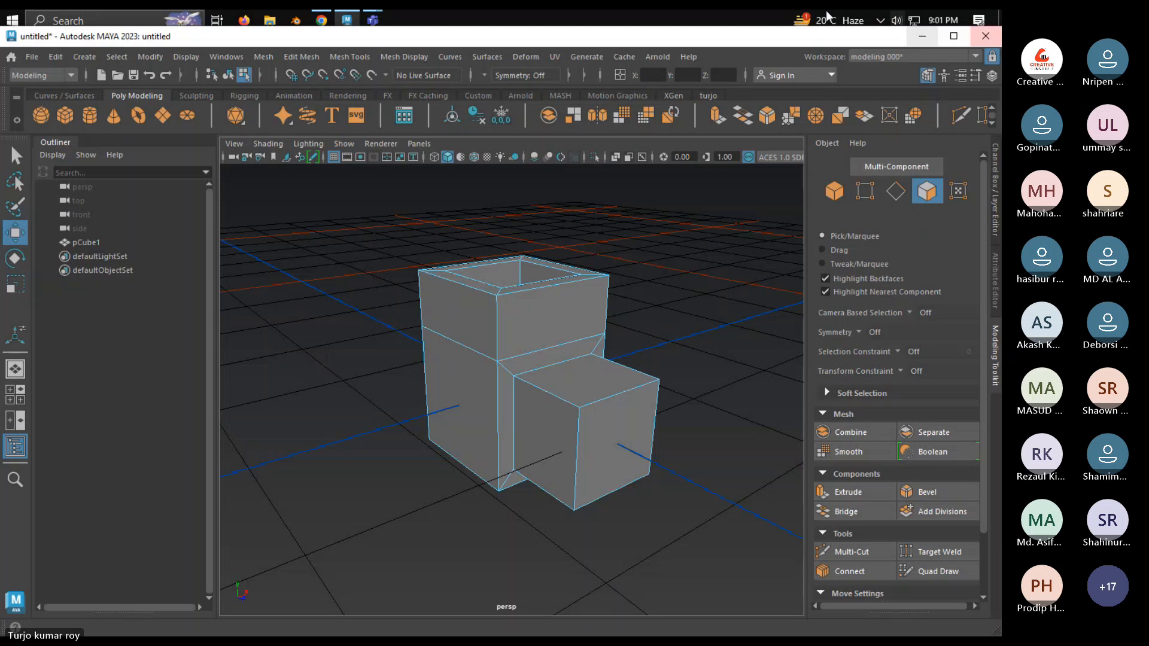
left_click(946, 35)
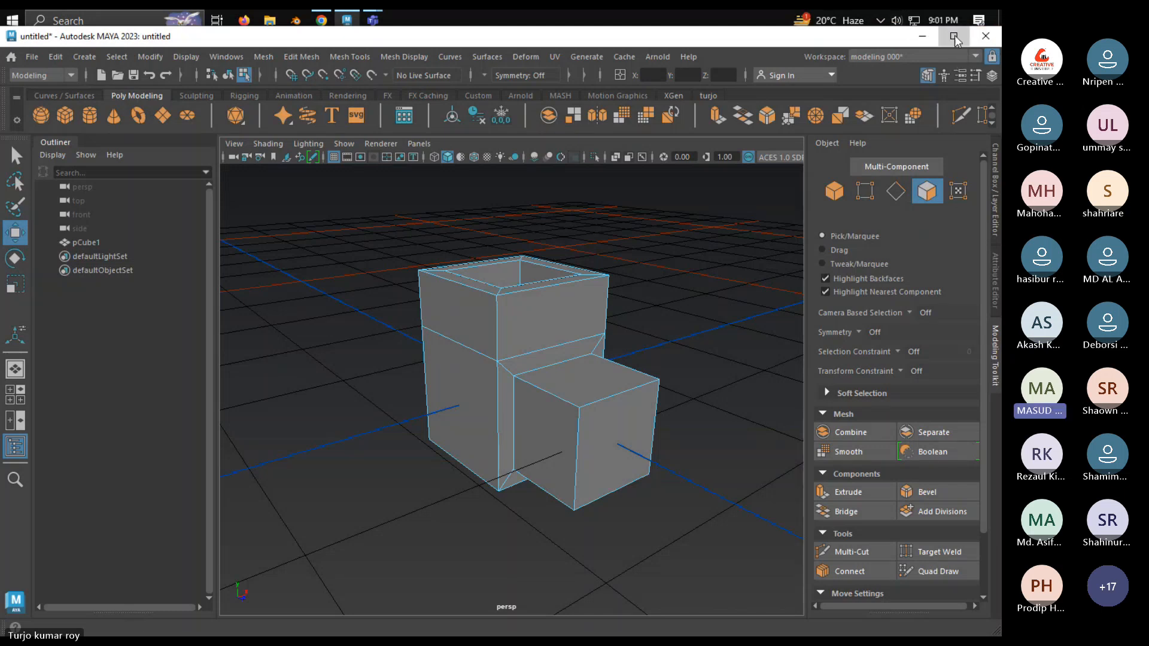
left_click(918, 37)
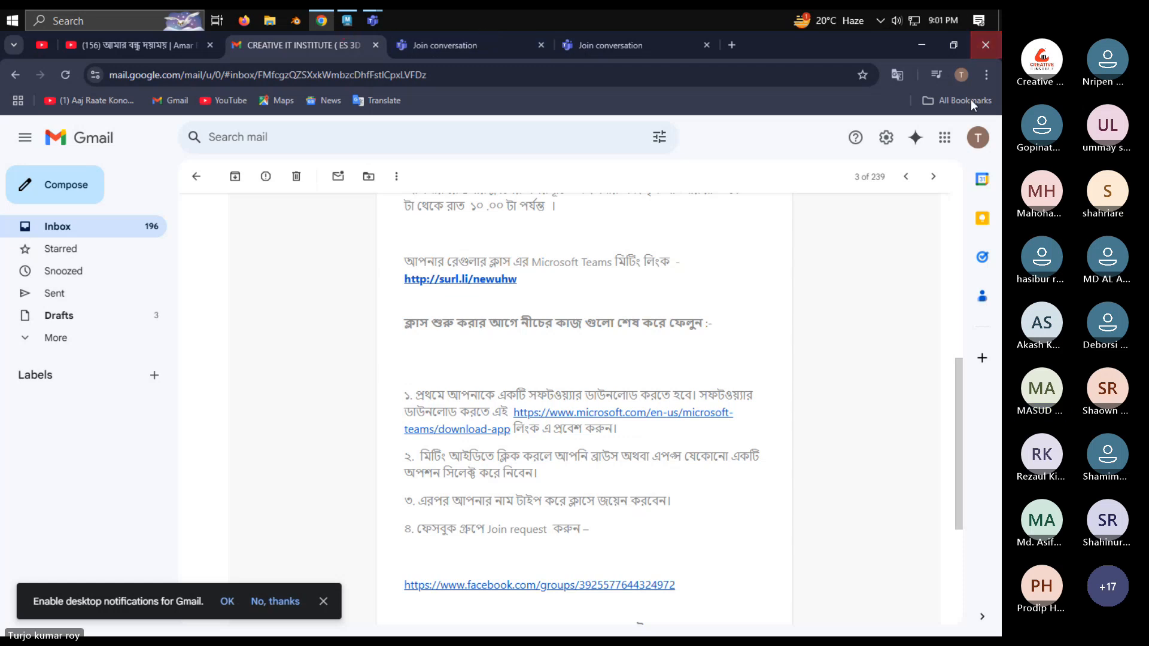
left_click(985, 45)
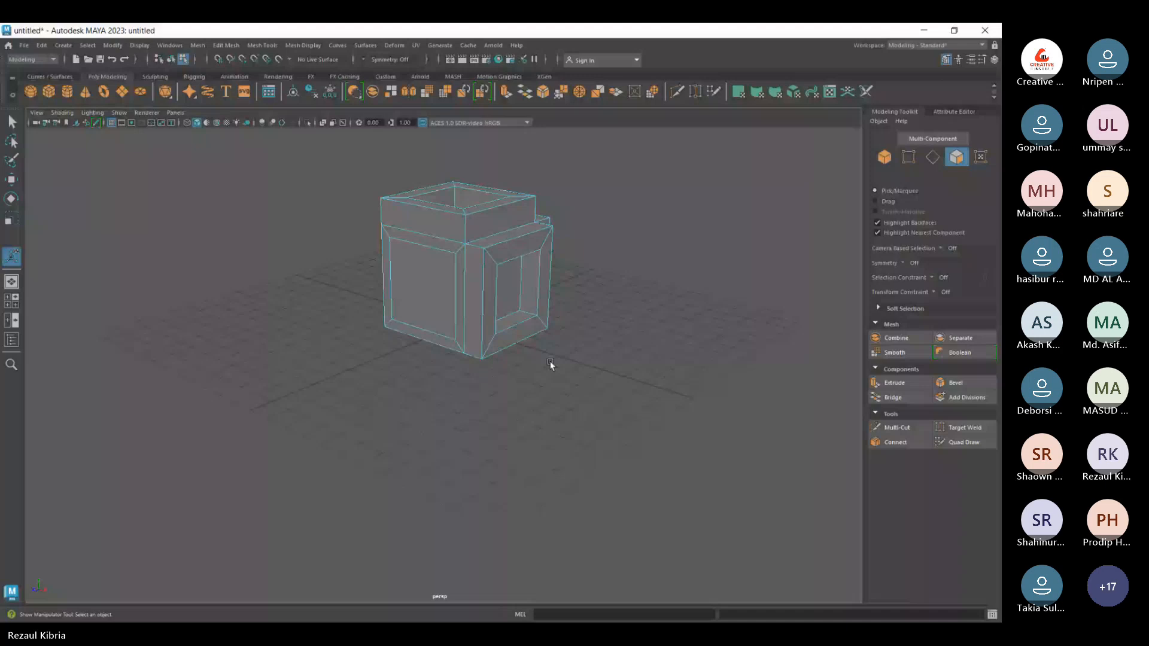
Move the extruded block figure to another place in its scene and minimise that Maya window
left_click_drag(551, 364, 446, 357, "alt")
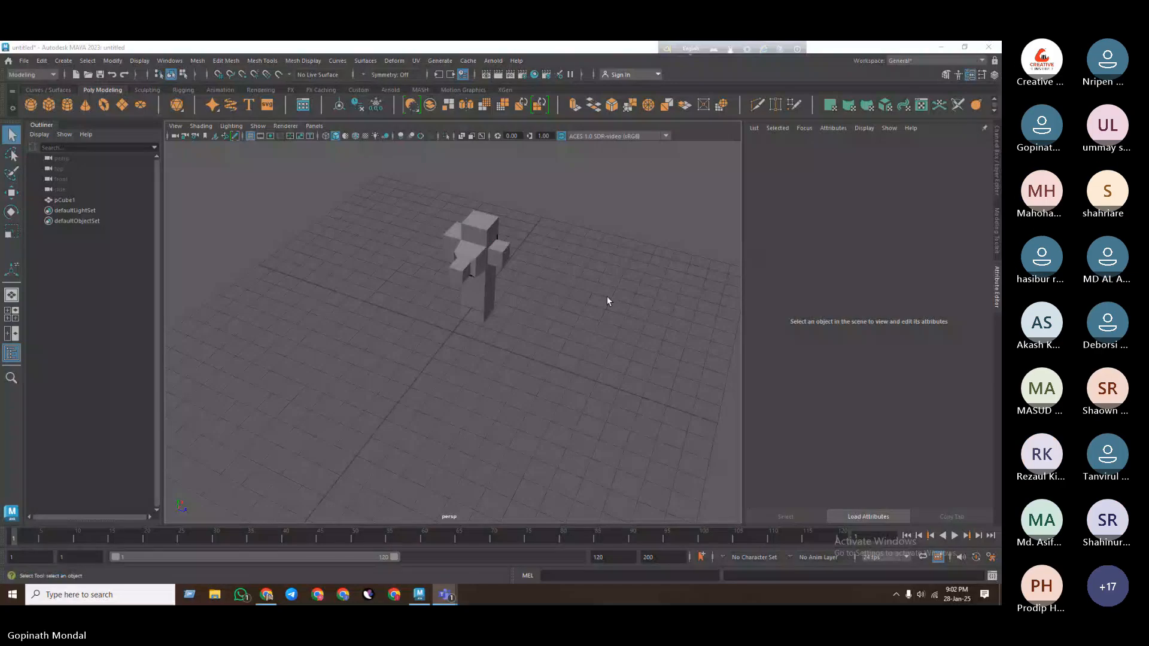
left_click(487, 286)
key("w")
left_click_drag(501, 226, 459, 279)
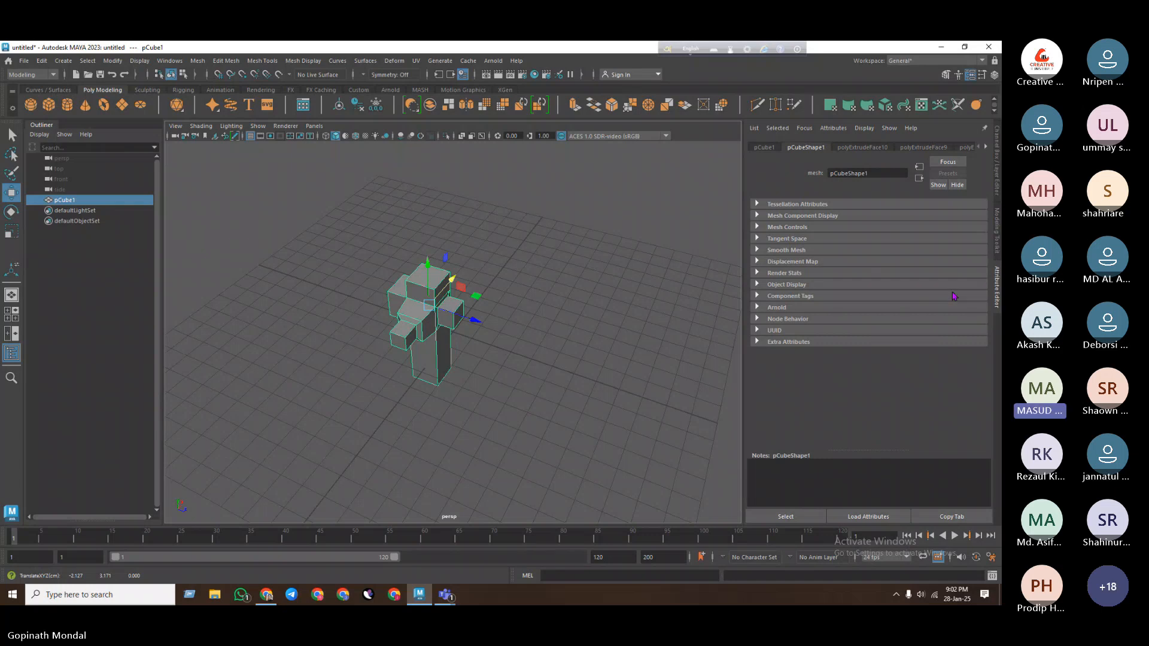
left_click(941, 48)
left_click(920, 73)
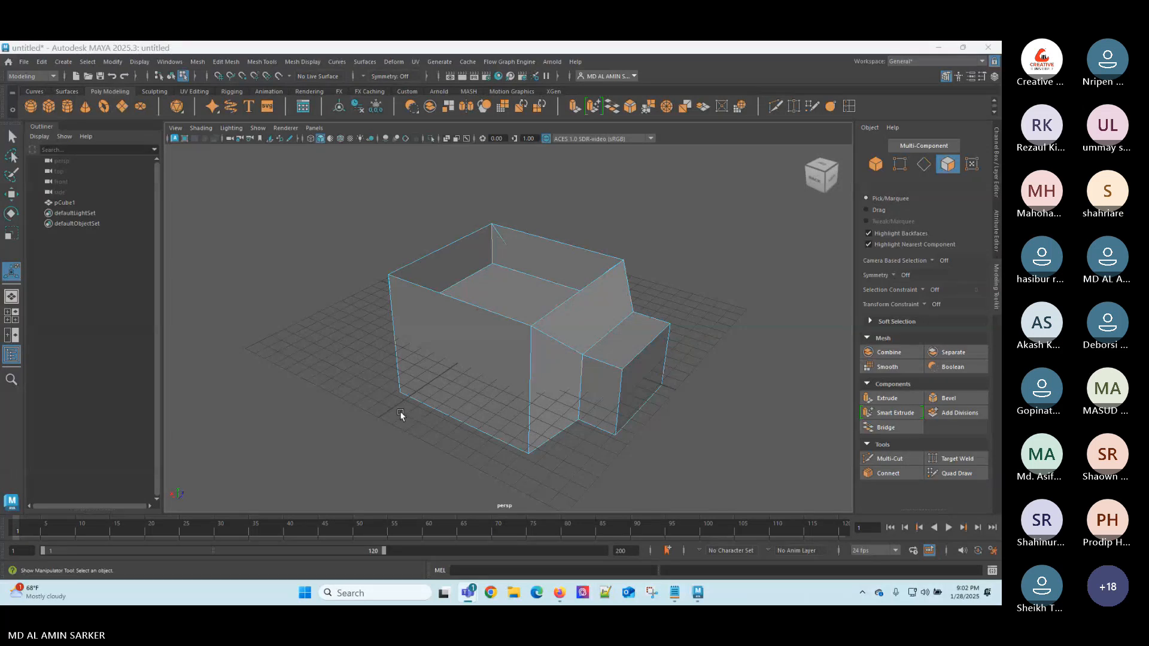
left_click_drag(401, 413, 313, 357, "alt")
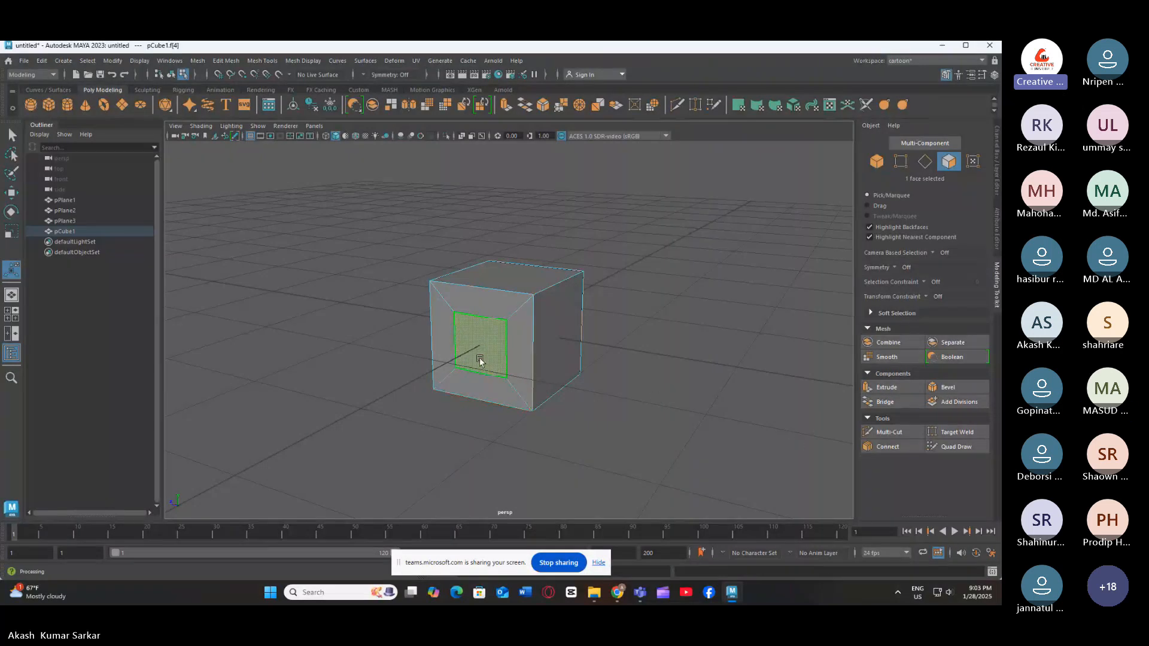
Undo the inset extrusions on the cube's front face back to the plain cube with no face selected
key("ctrl+z")
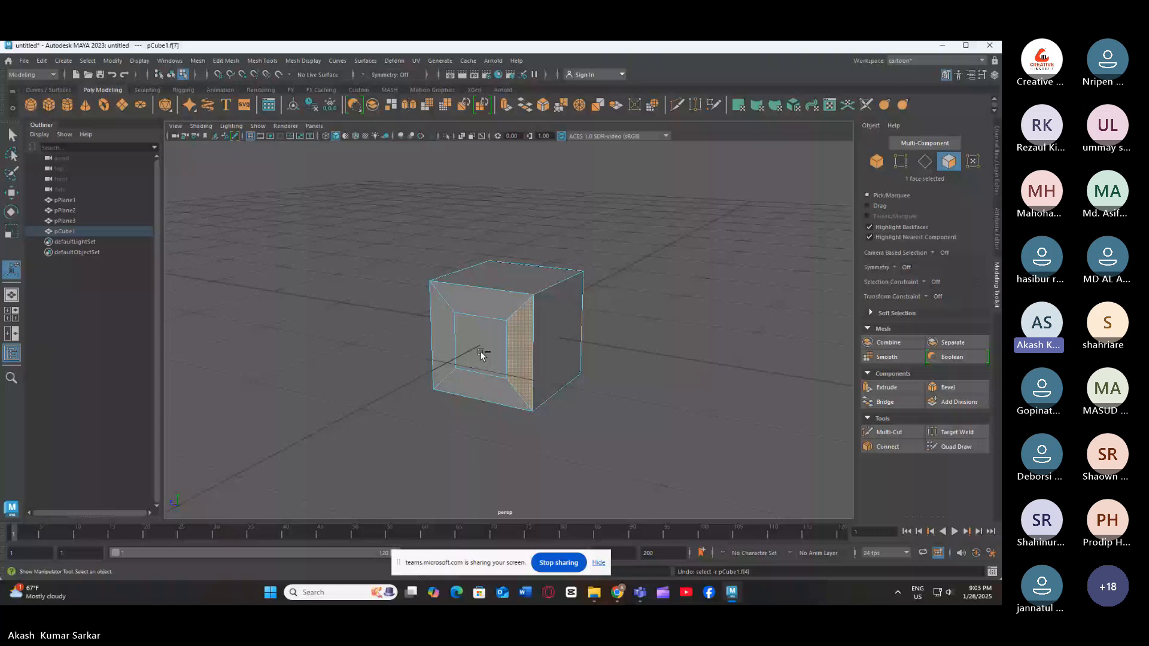
key("ctrl+z")
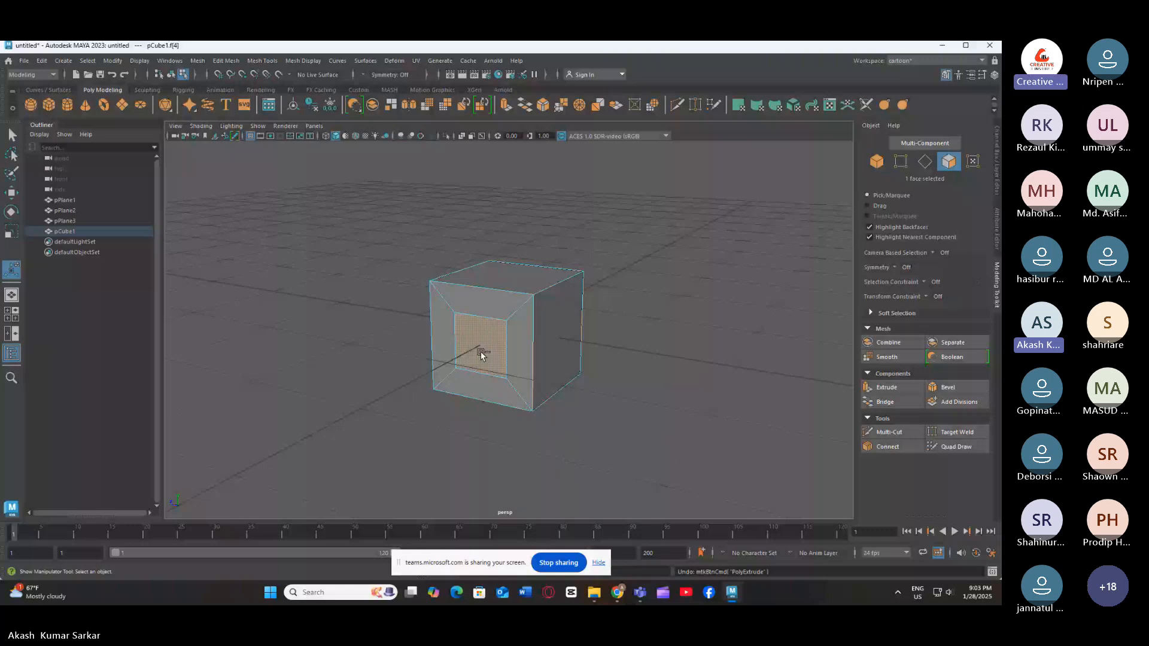
key("ctrl+e")
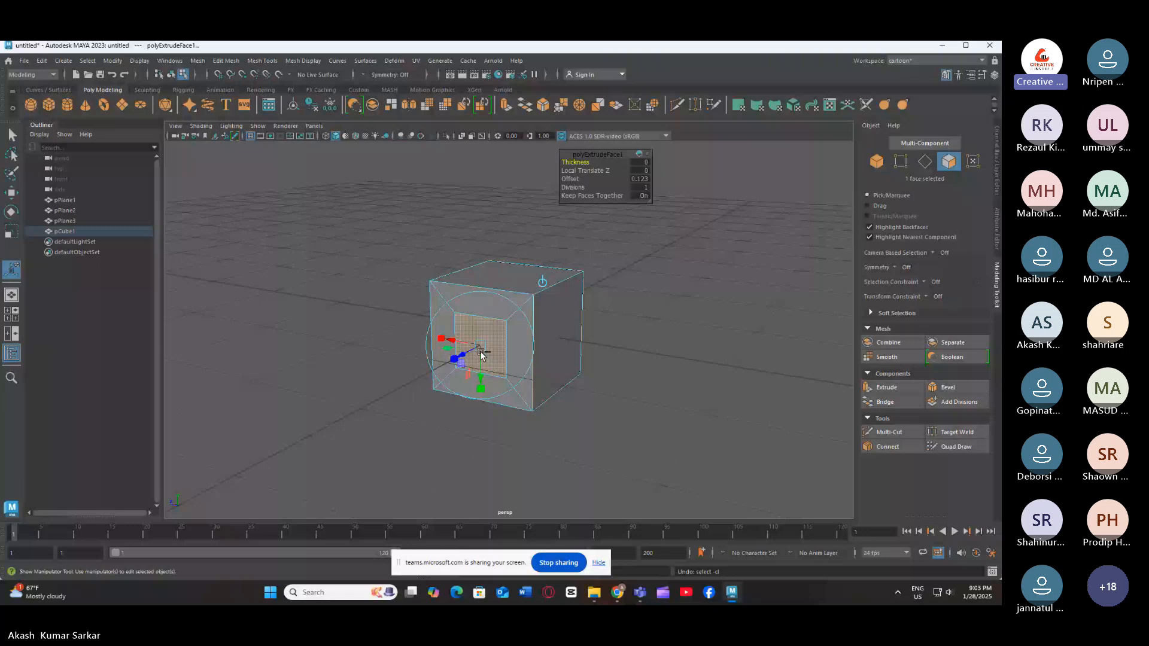
key("ctrl+z")
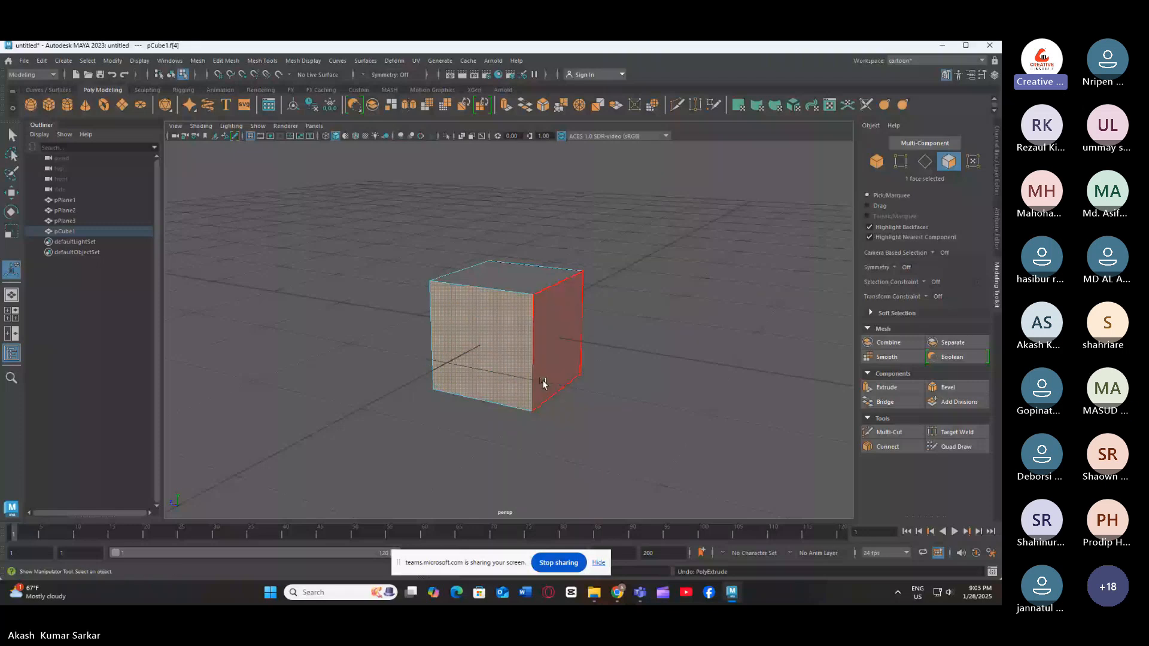
key("ctrl+z")
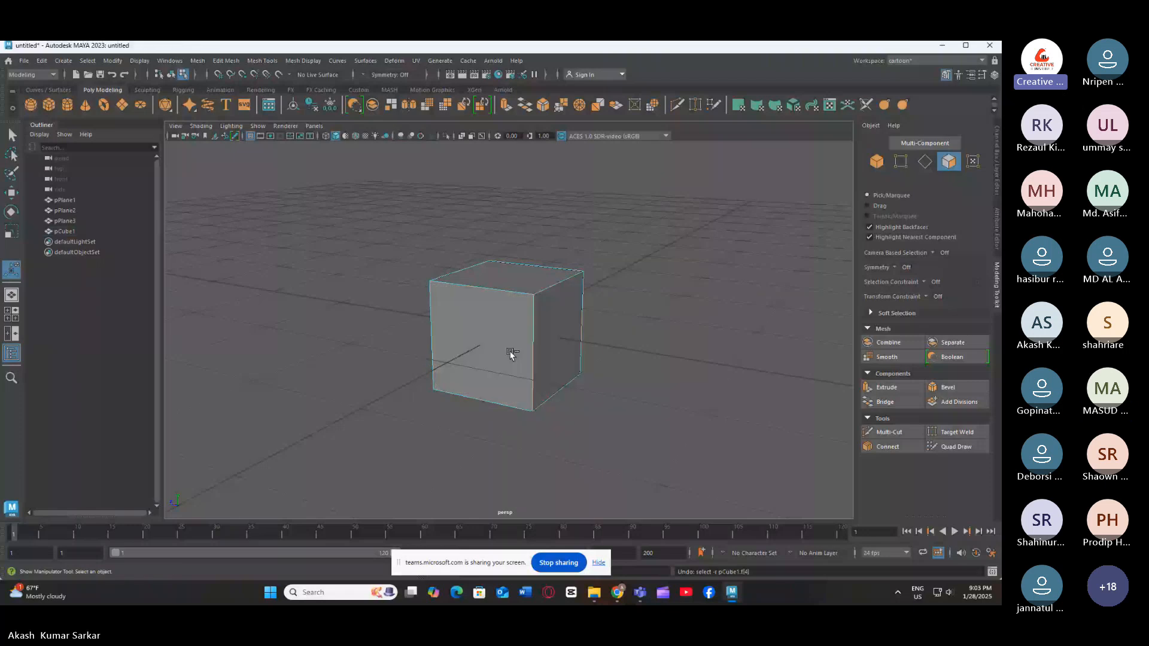
Delete the cube's front face and return to object mode with the whole cube selected
left_click(510, 354)
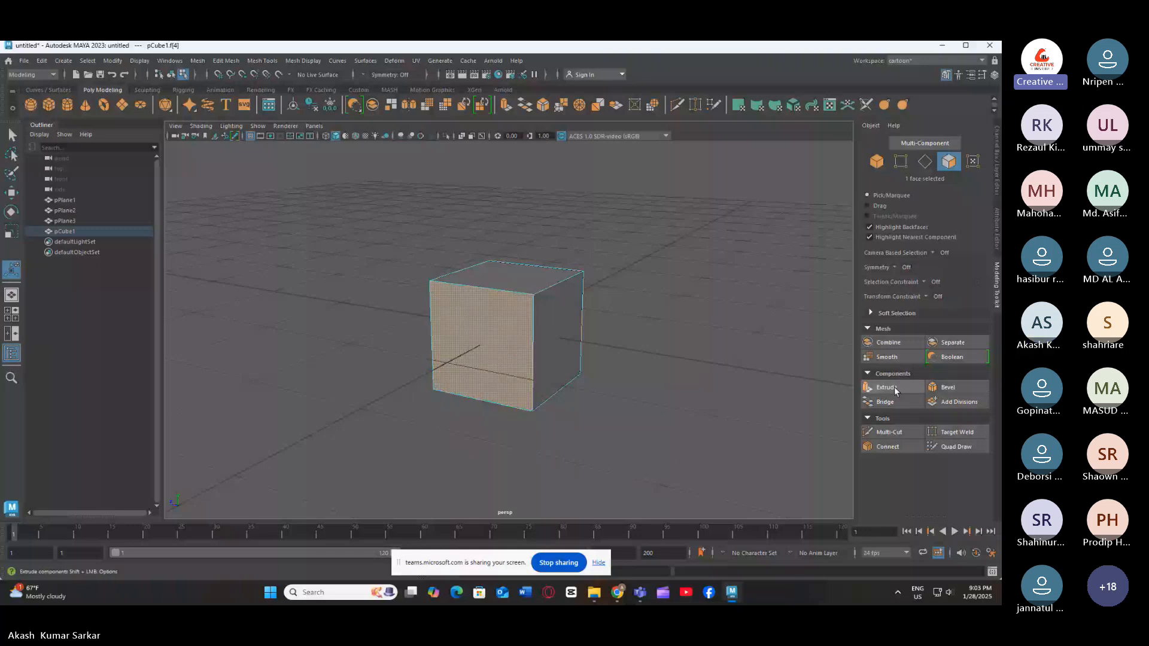
key("Delete")
left_click(683, 360)
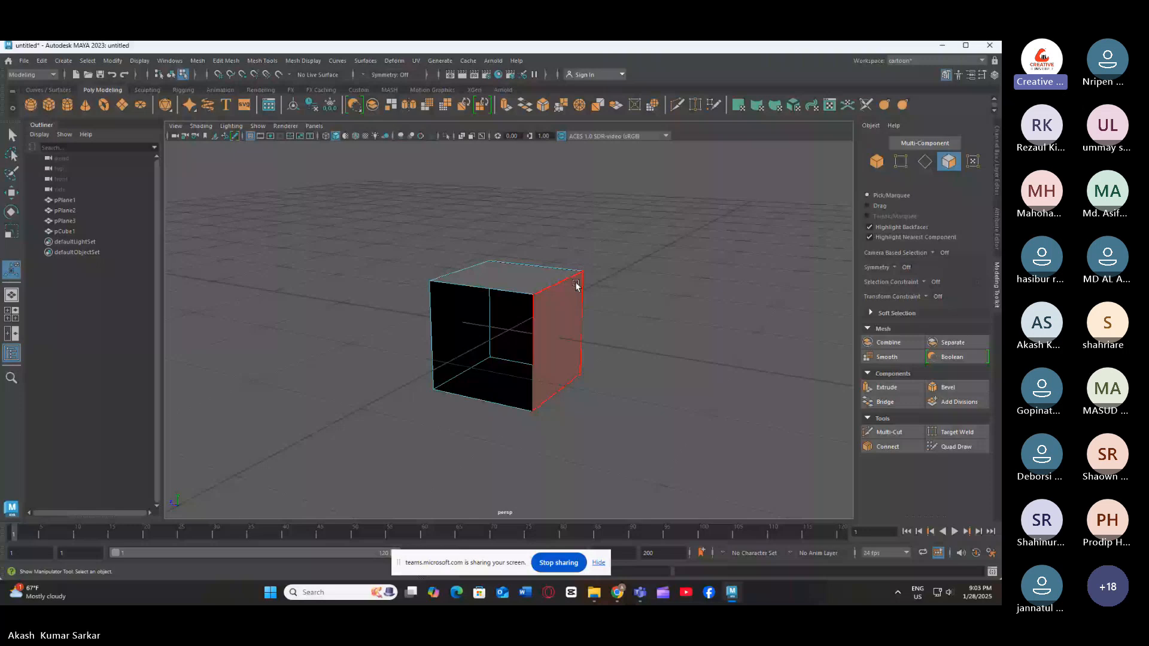
left_click_drag(575, 286, 580, 396, "alt")
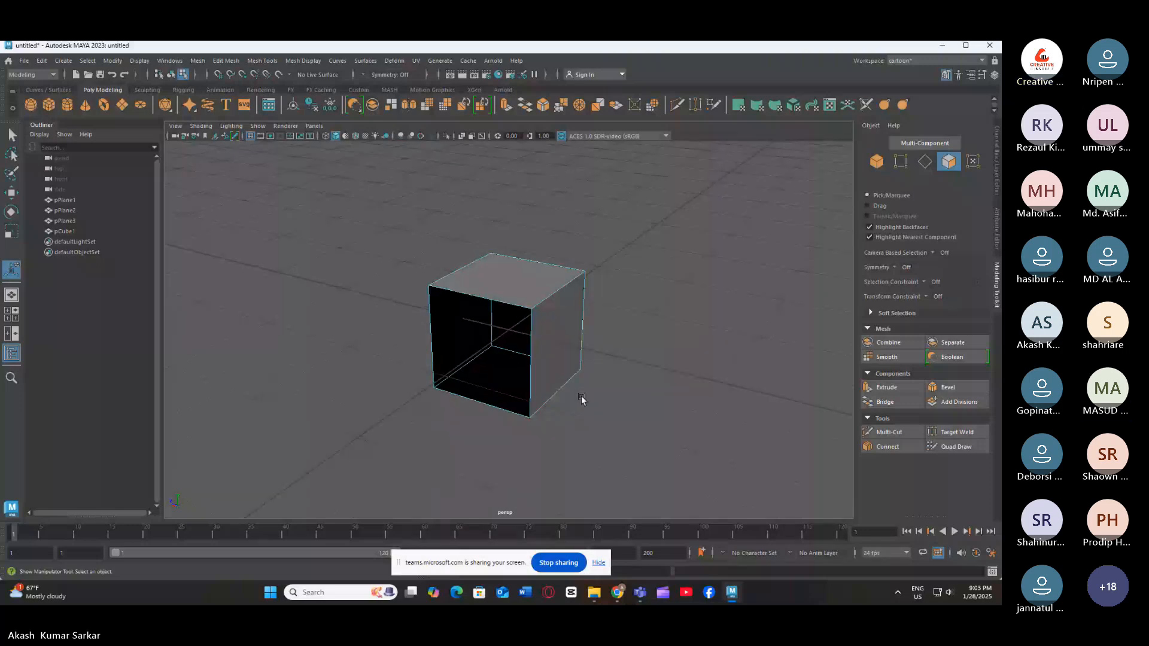
right_click_drag(540, 297, 568, 266)
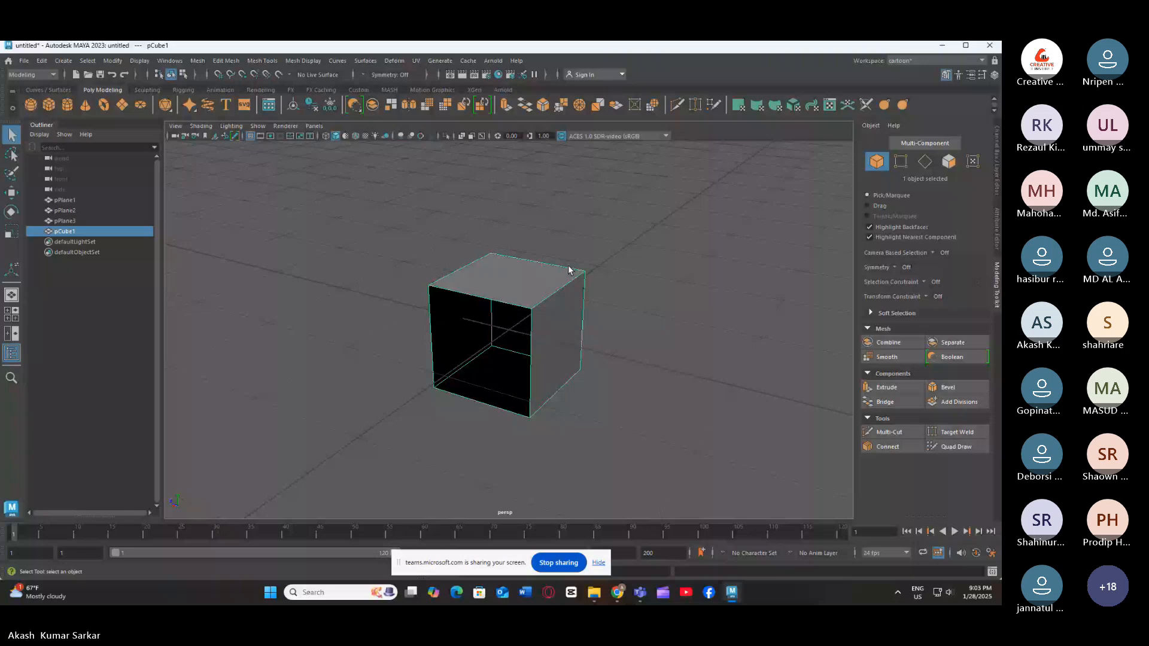
Delete the open-faced cube and replace it with a new closed polygon cube
key("Delete")
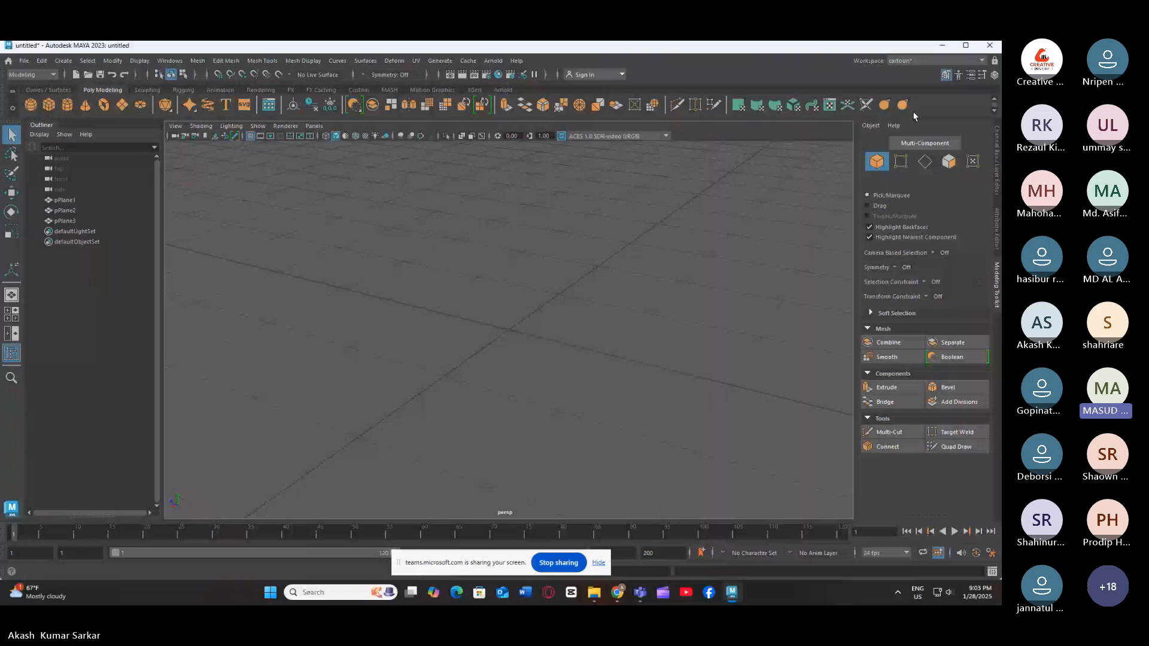
key("ctrl+z")
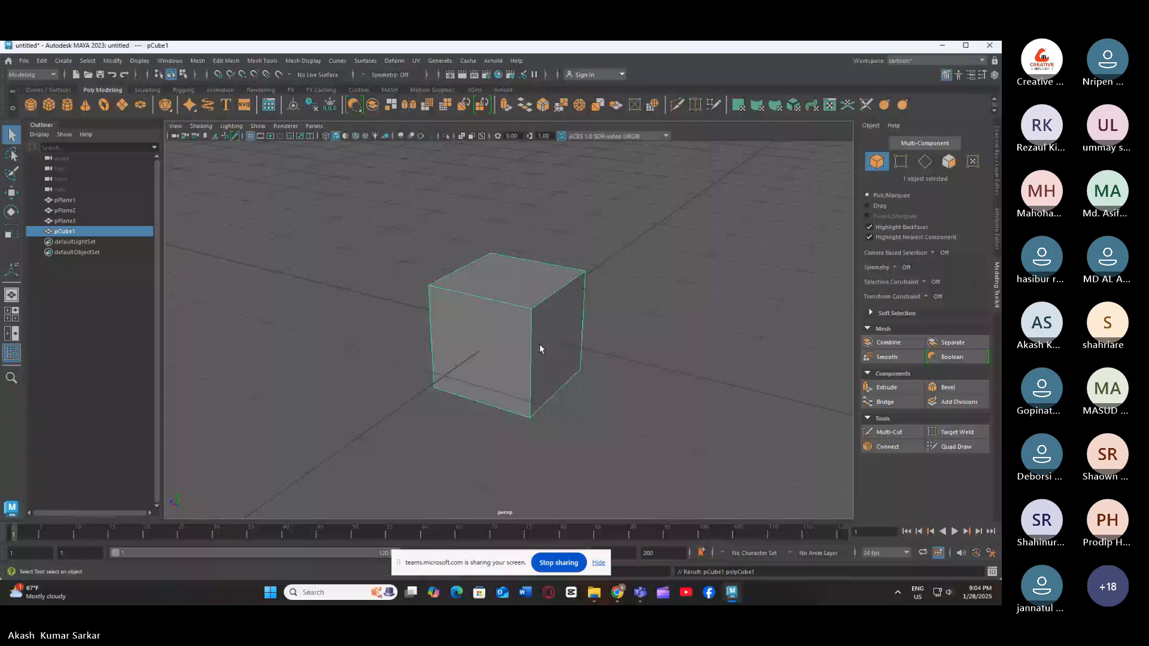
Extrude the new cube's front face with an offset of about 0.133 to inset it
right_click_drag(507, 281, 511, 320)
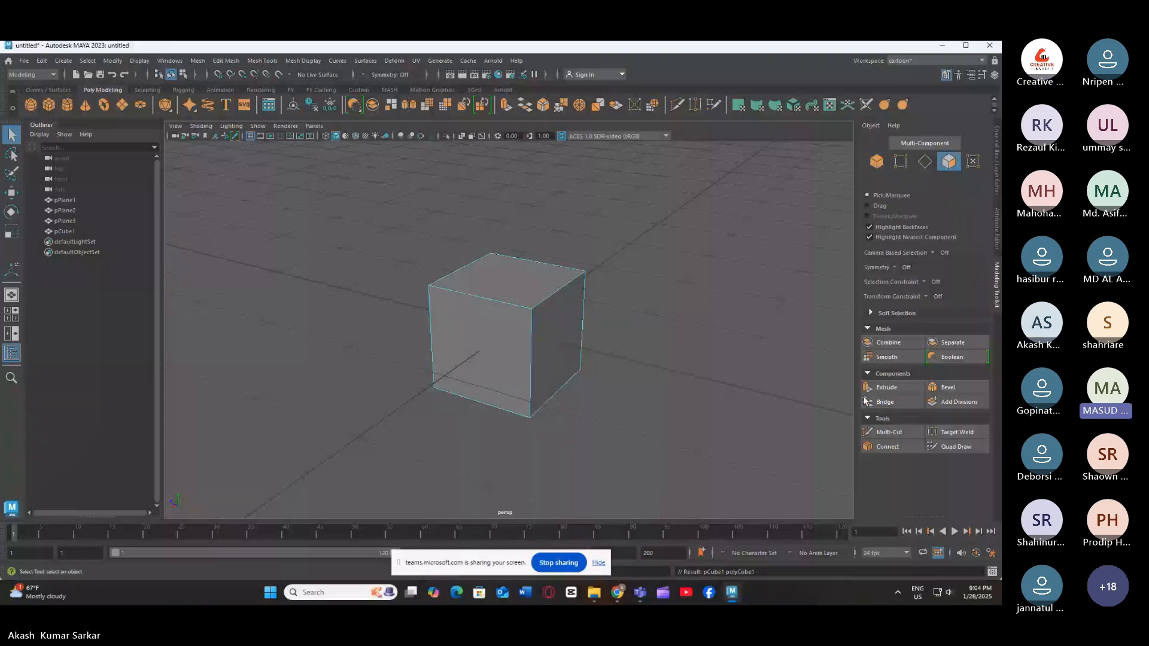
left_click(500, 341)
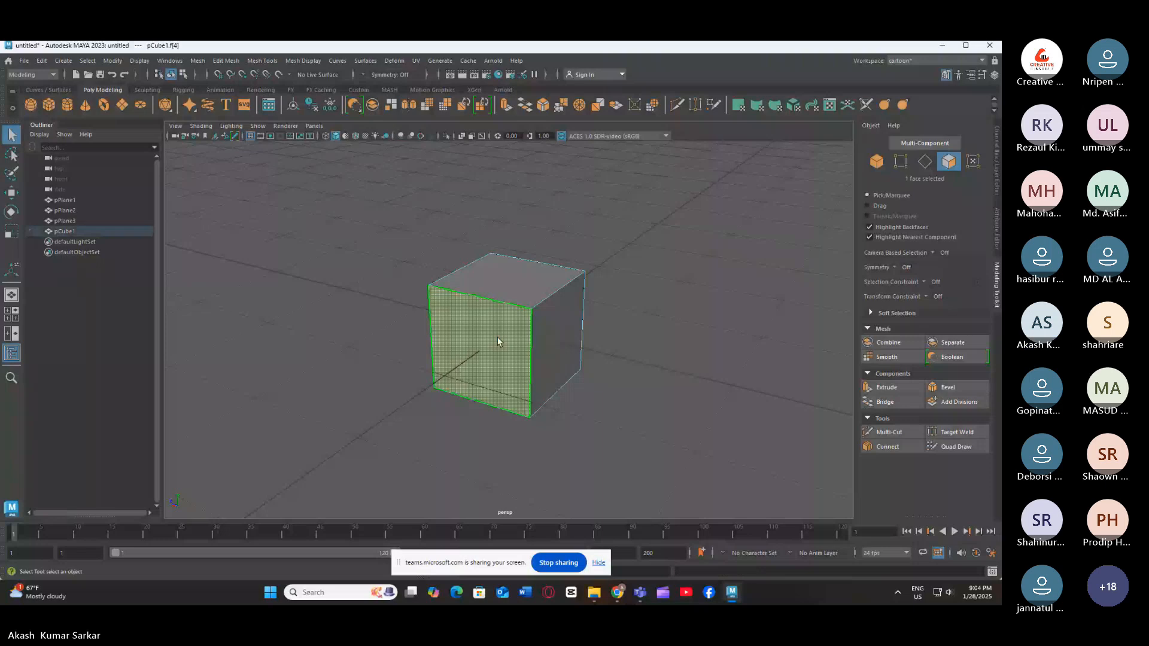
left_click(873, 390)
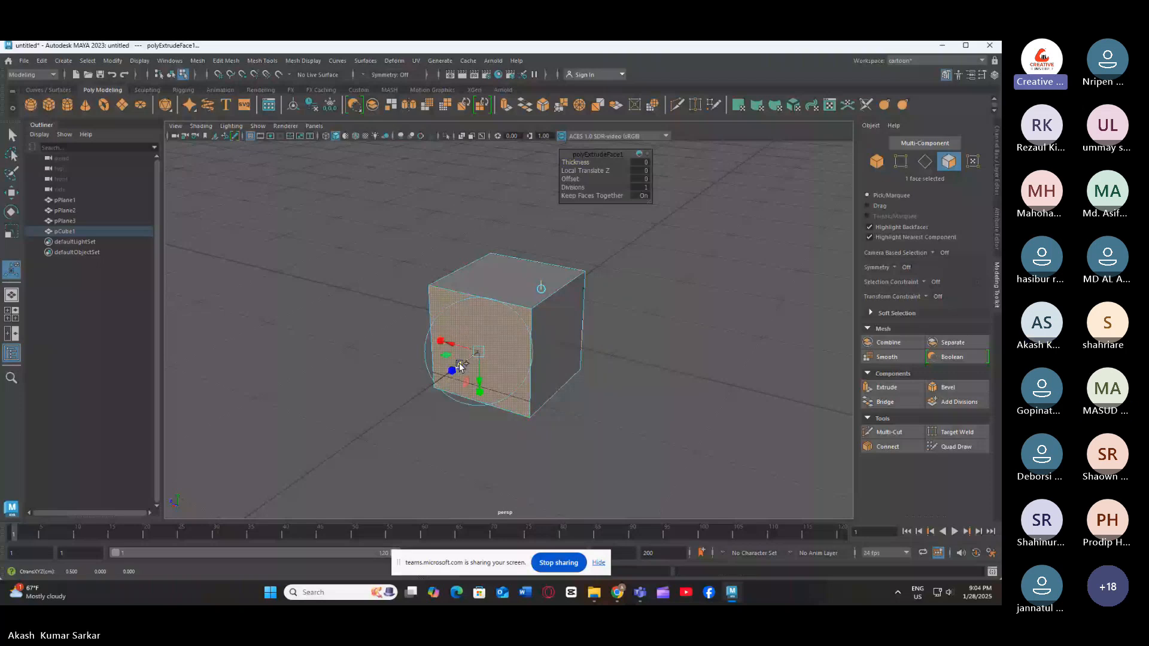
left_click(639, 178)
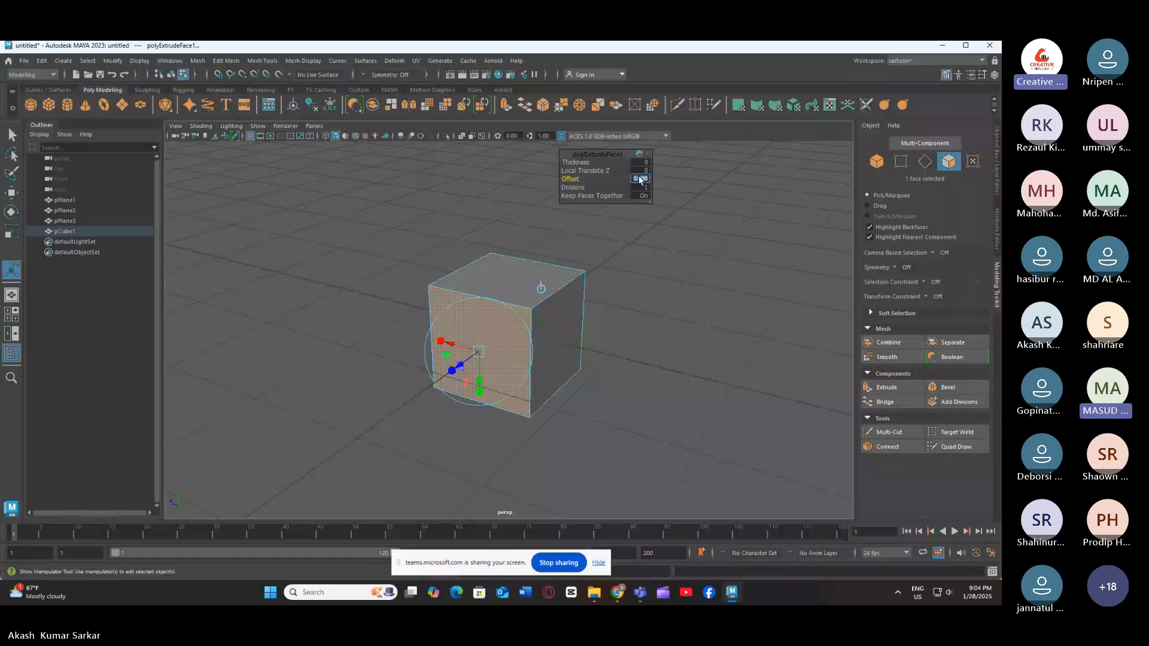
left_click(503, 327)
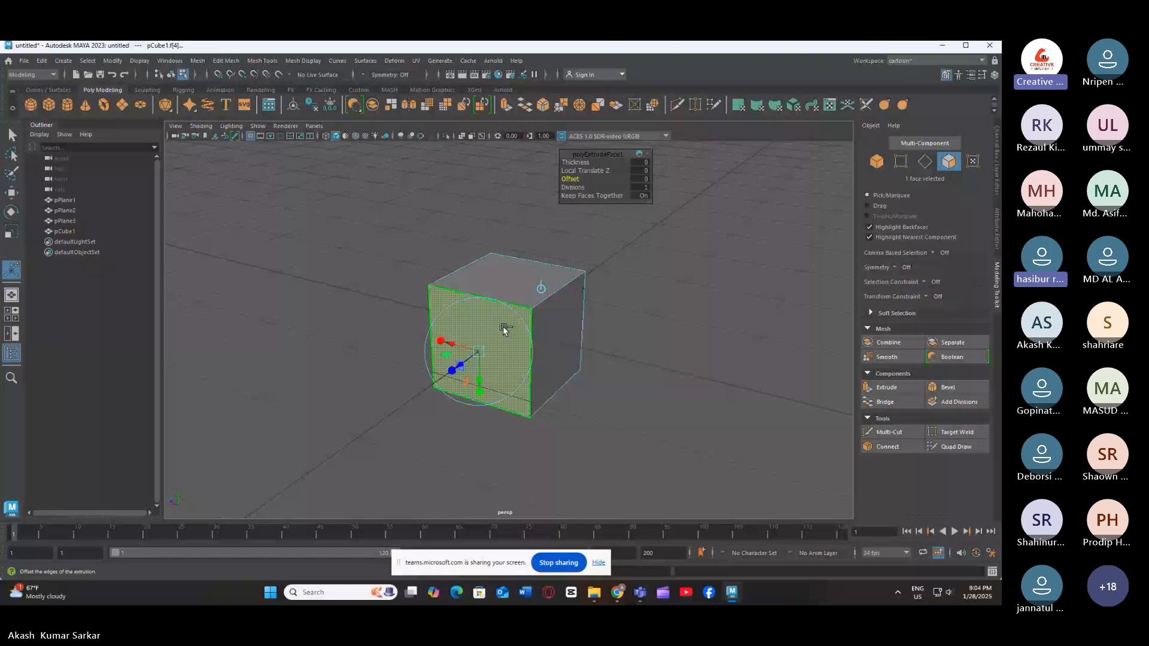
left_click(636, 179)
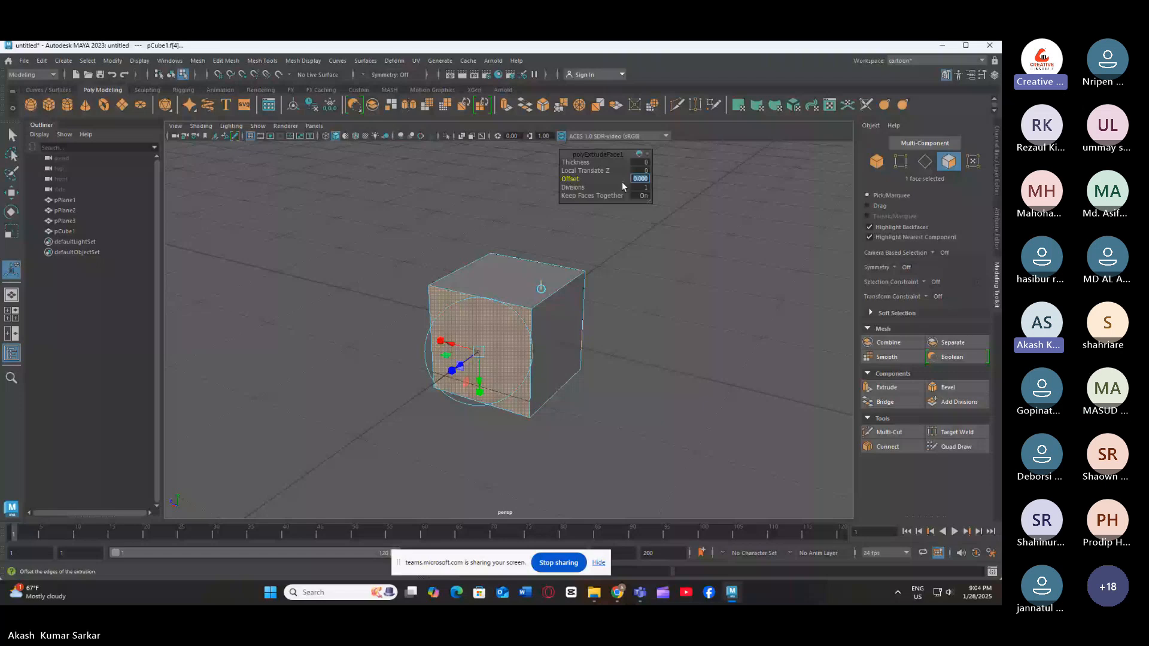
left_click(573, 179)
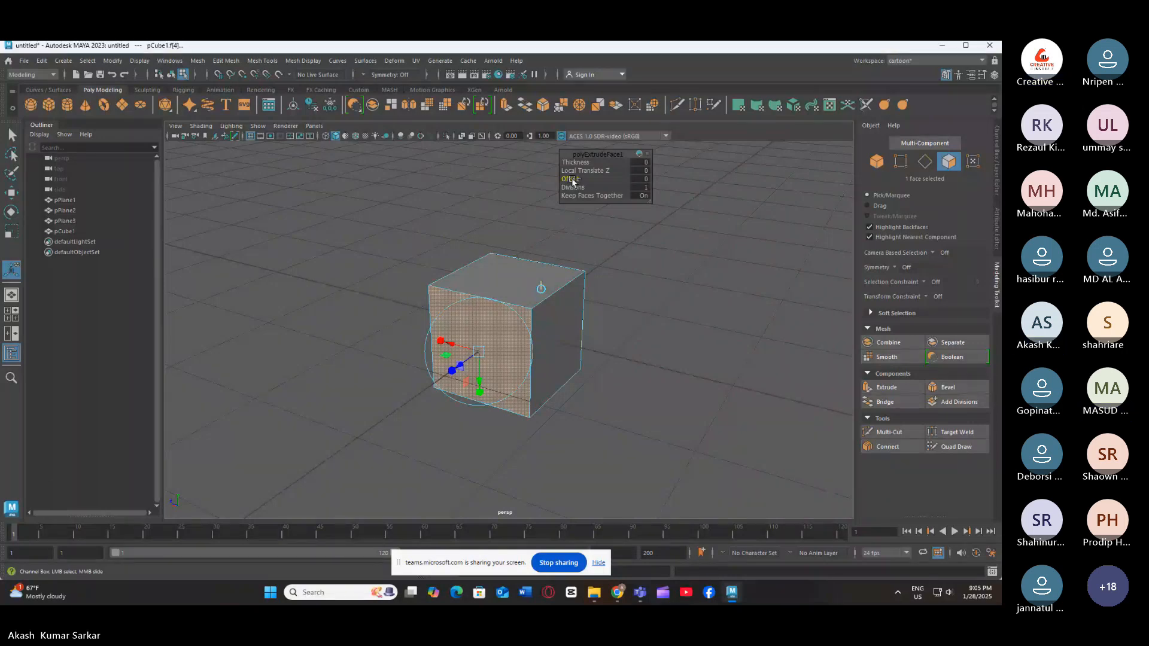
left_click_drag(572, 182, 624, 185)
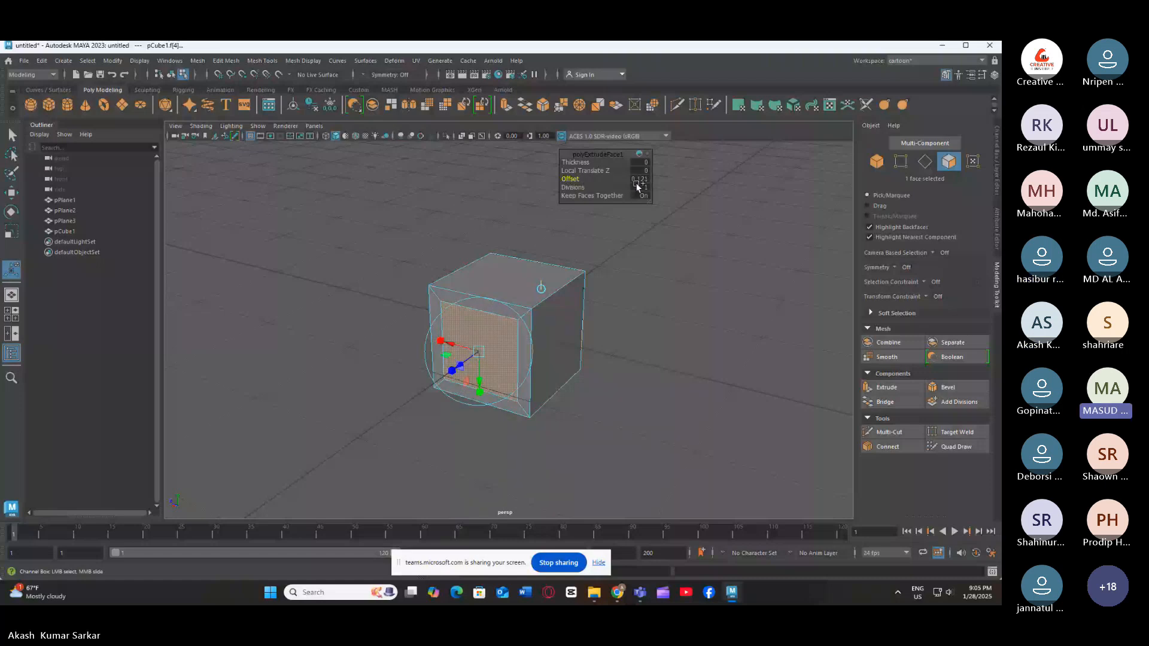
left_click_drag(624, 186, 643, 187)
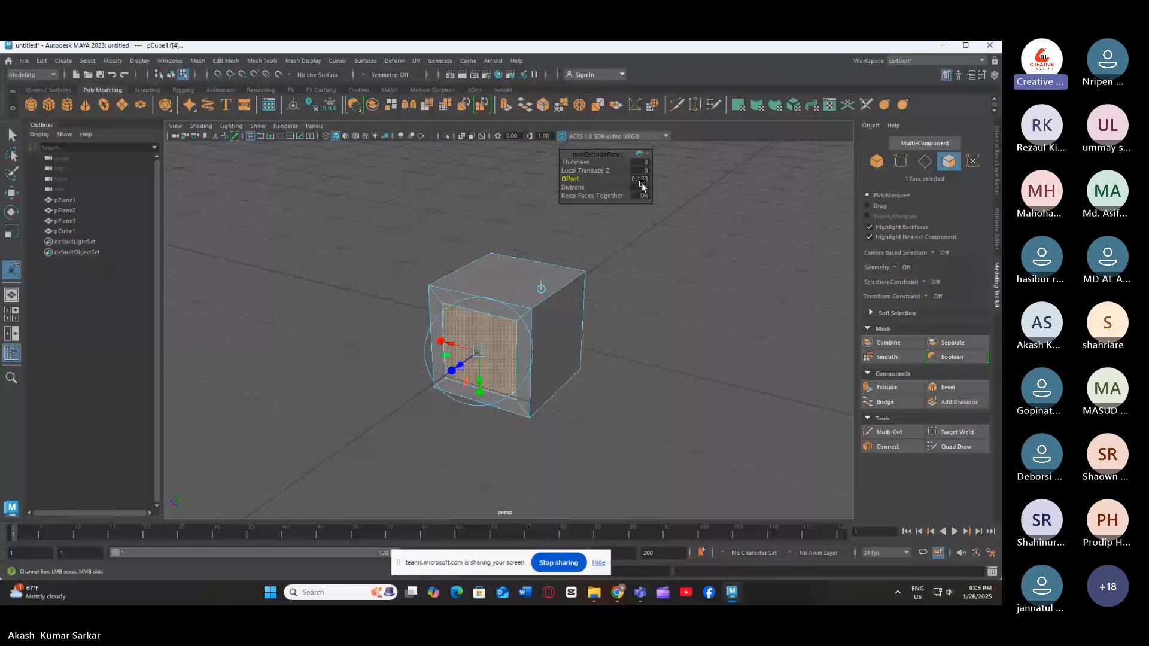
Extrude the inset front face outward with a Local Translate Z of about 0.58
left_click(478, 342)
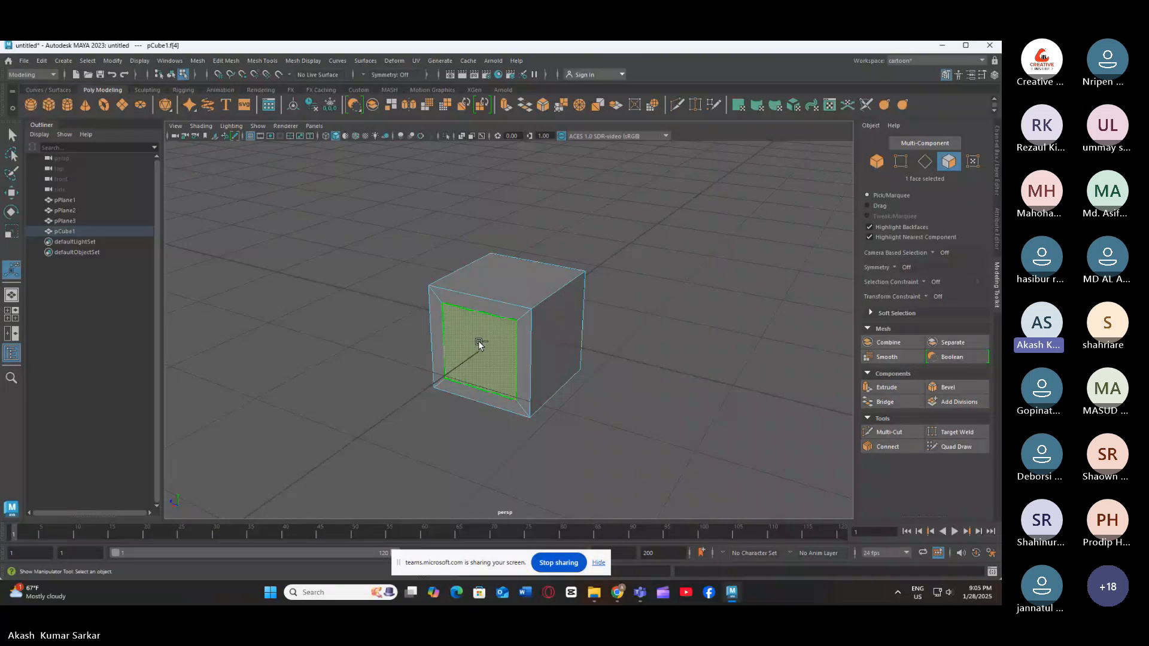
key("ctrl+e")
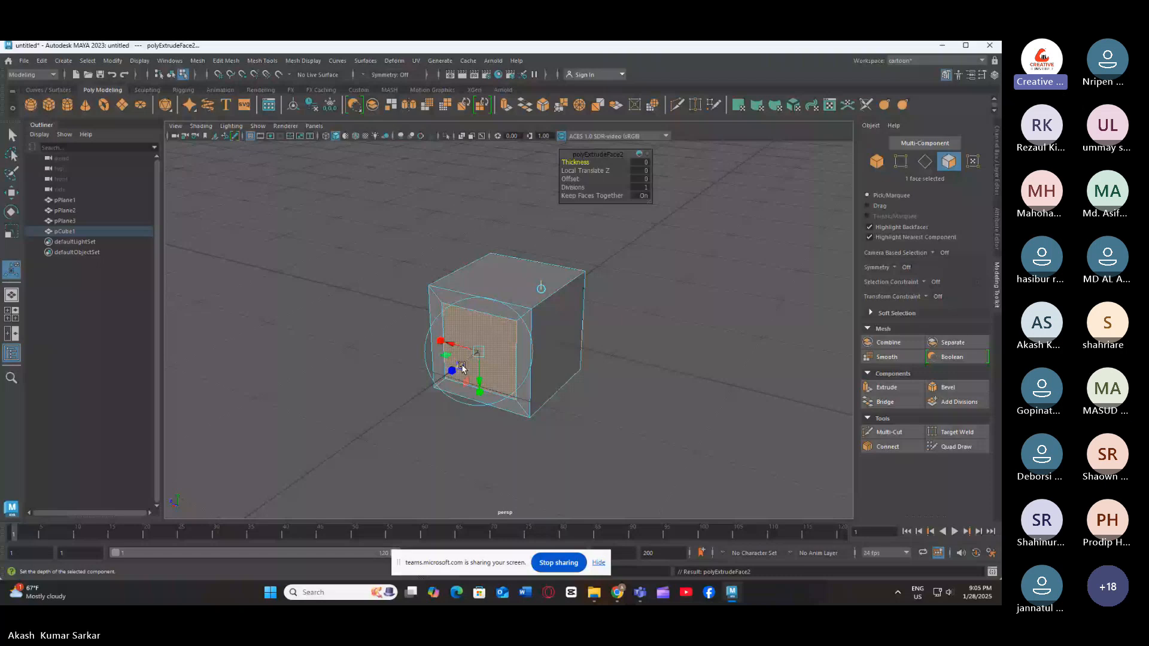
left_click_drag(461, 367, 413, 392)
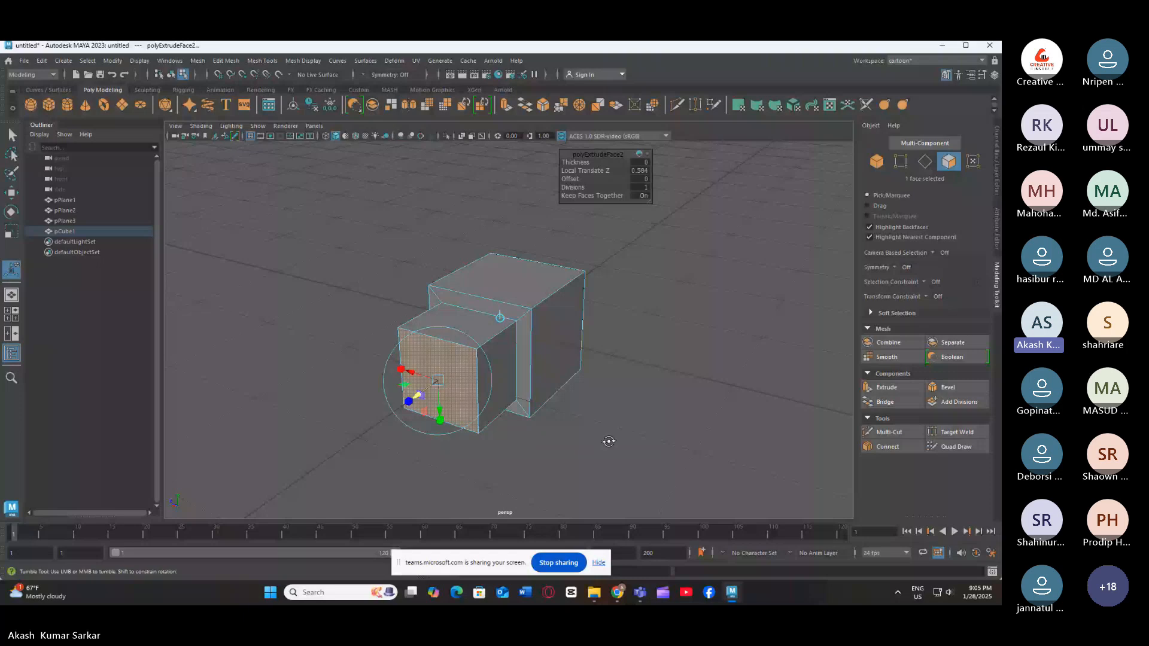
left_click_drag(607, 438, 651, 432, "alt")
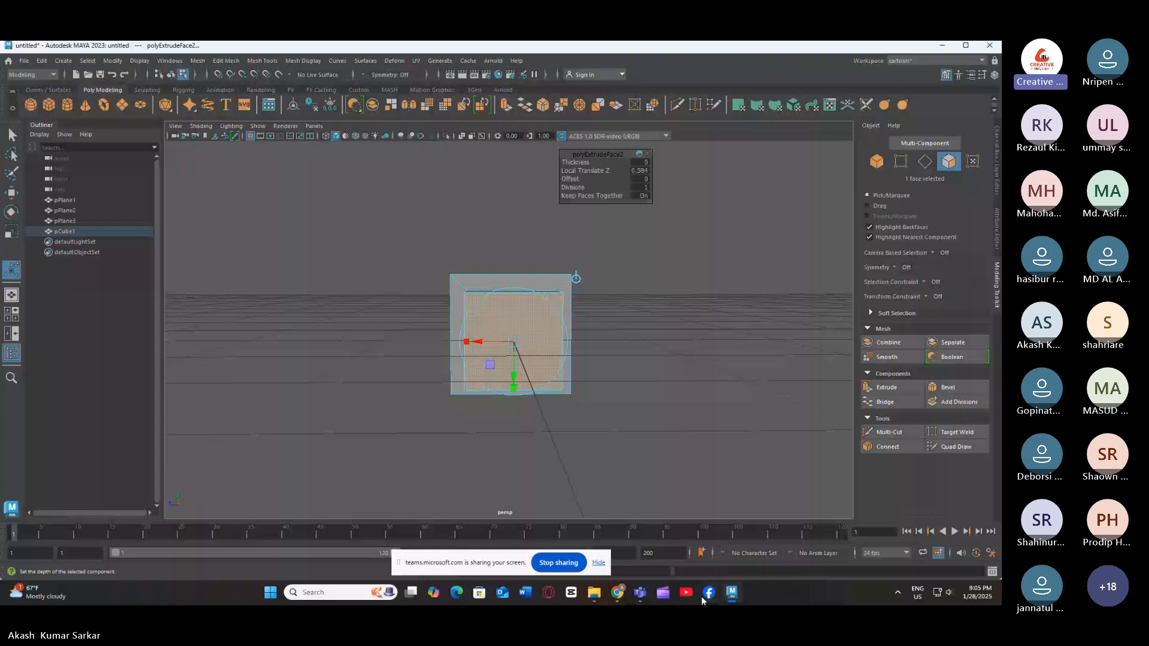
left_click(617, 593)
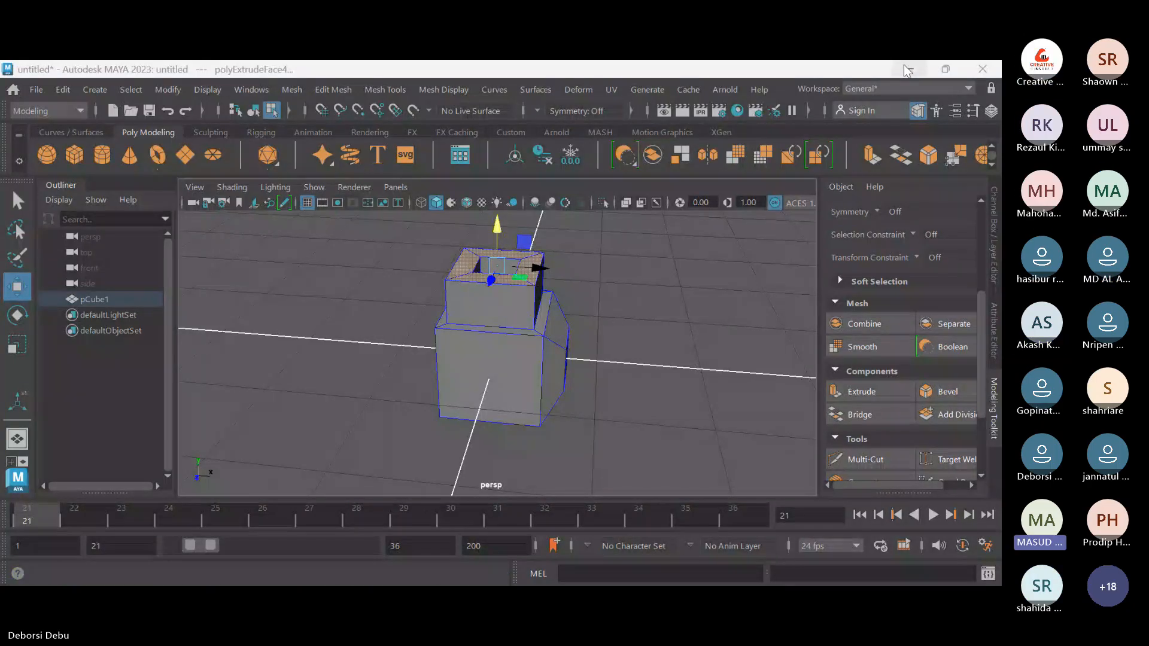
left_click(981, 71)
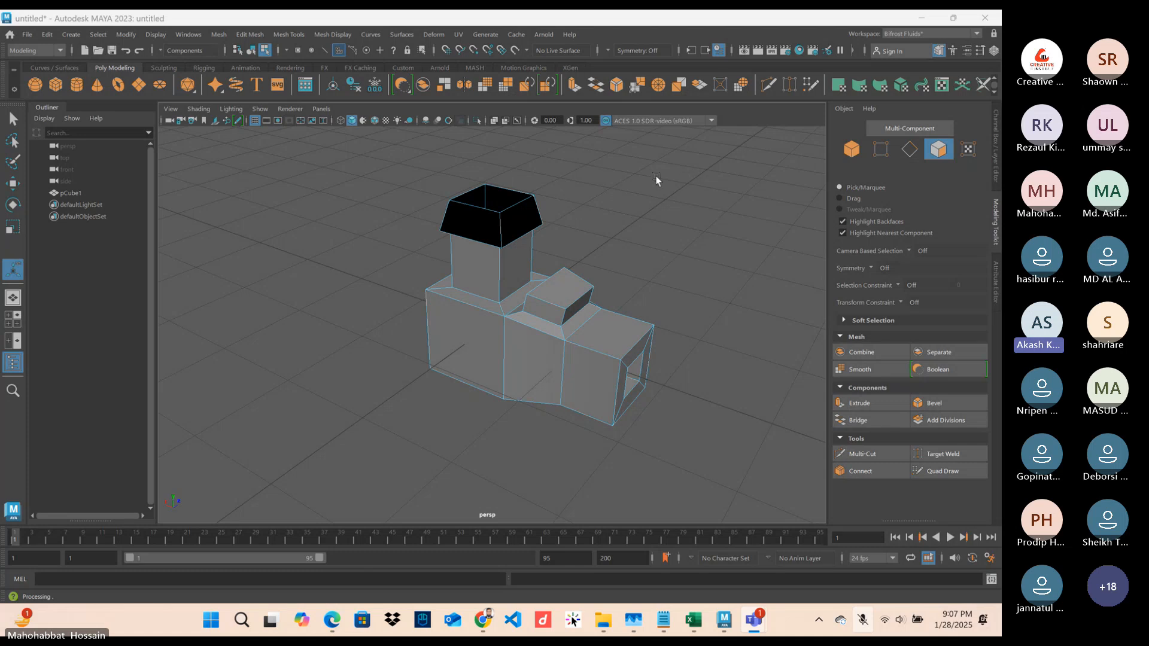
key("alt+Tab")
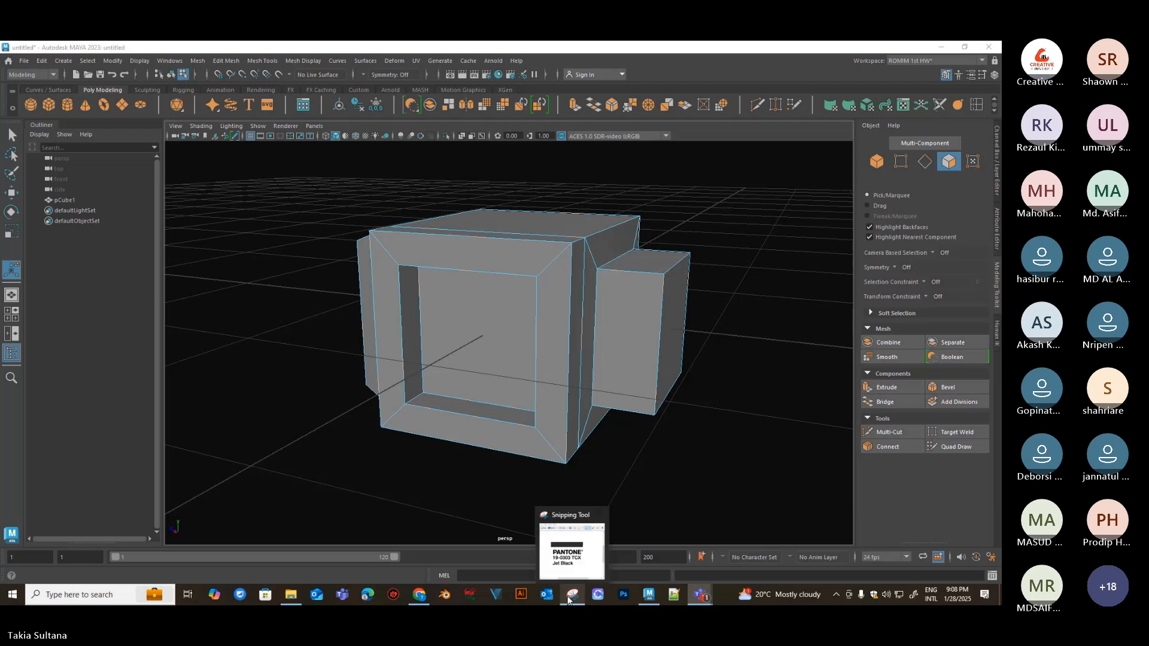
left_click(554, 52)
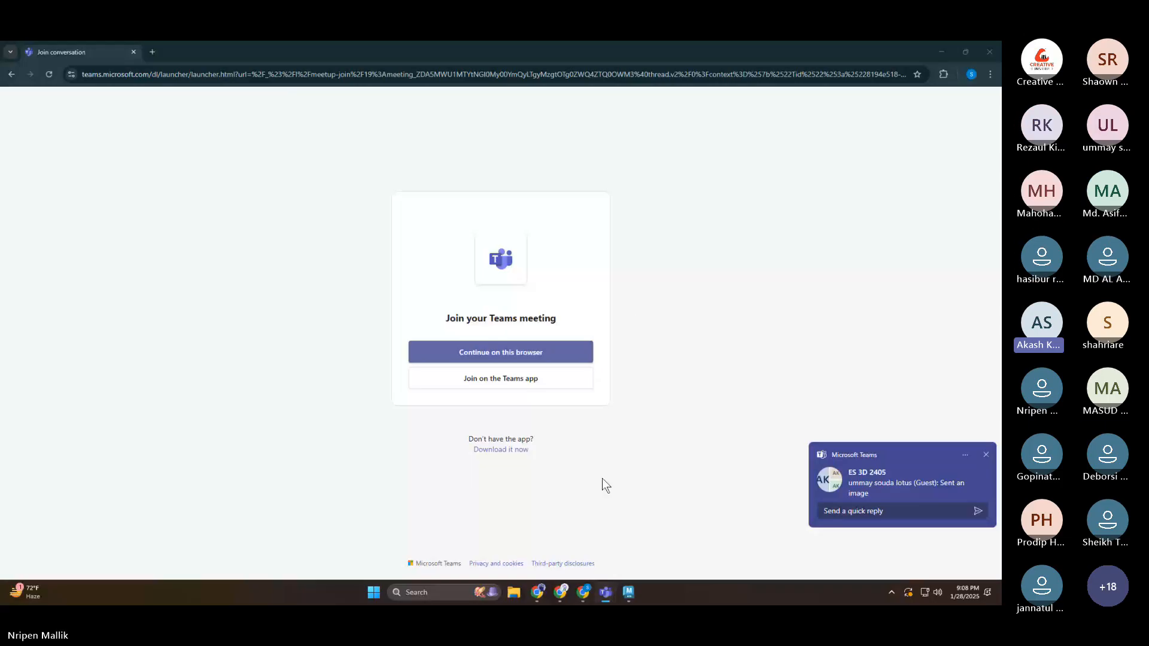
Switch from the browser's Teams meeting page to the Maya scene
left_click(627, 591)
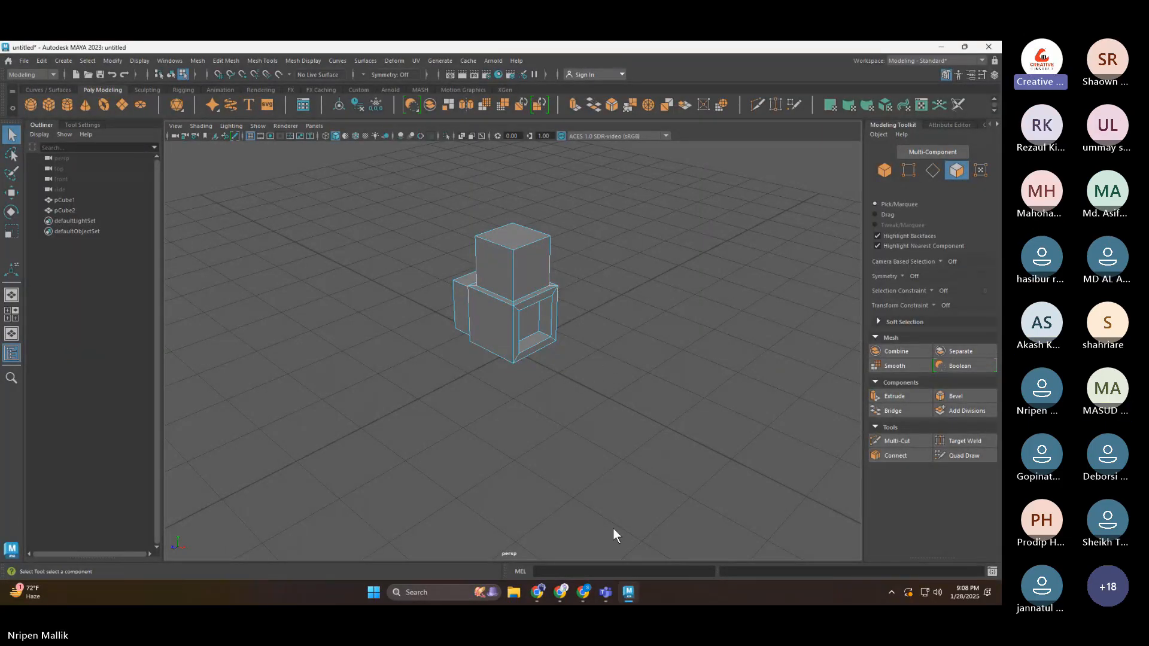
mouse_move(606, 593)
left_click(635, 534)
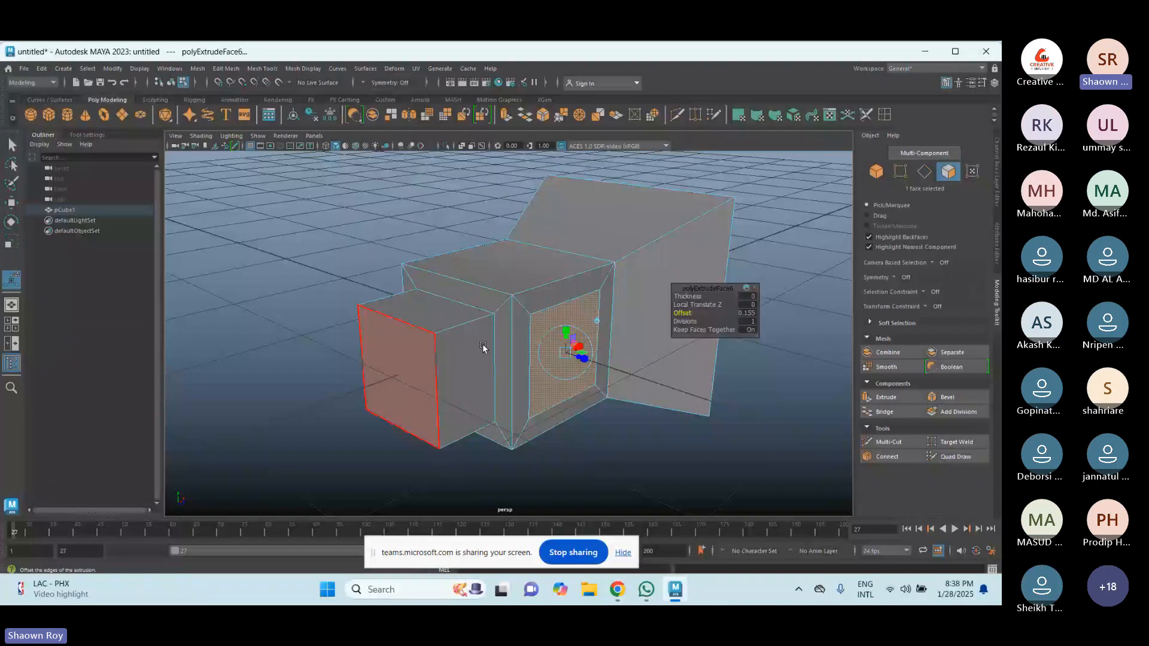
Try adding the frame faces around the side inset to the selection, and reselect only the inner face
left_click_drag(483, 347, 764, 381, "alt")
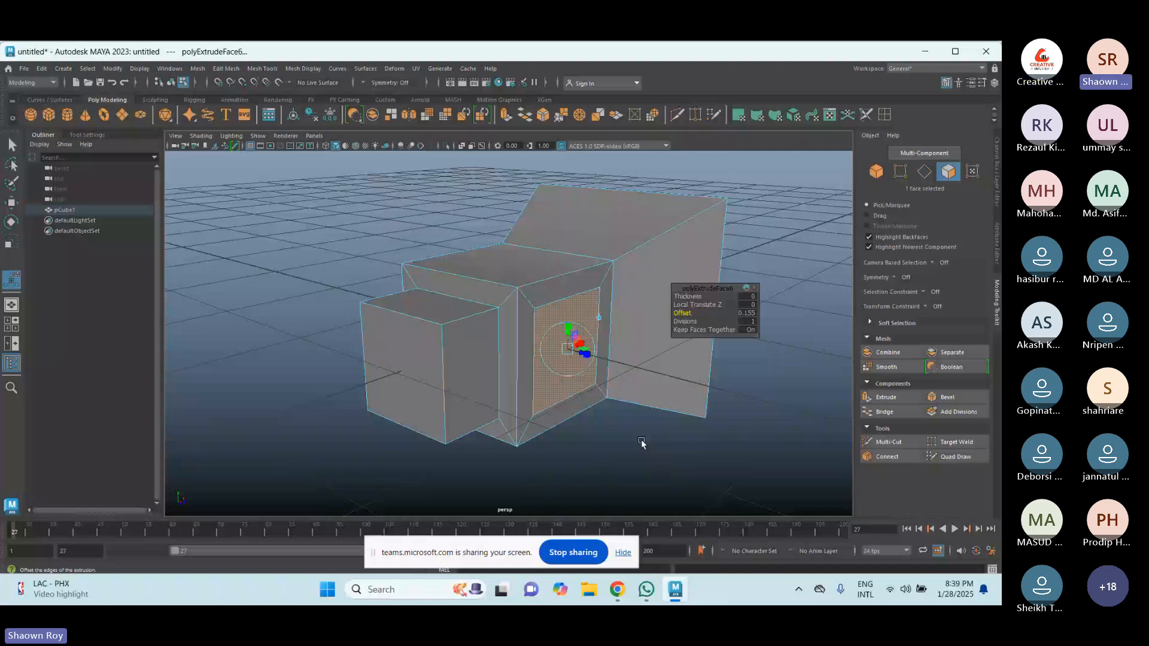
left_click(526, 414, "shift")
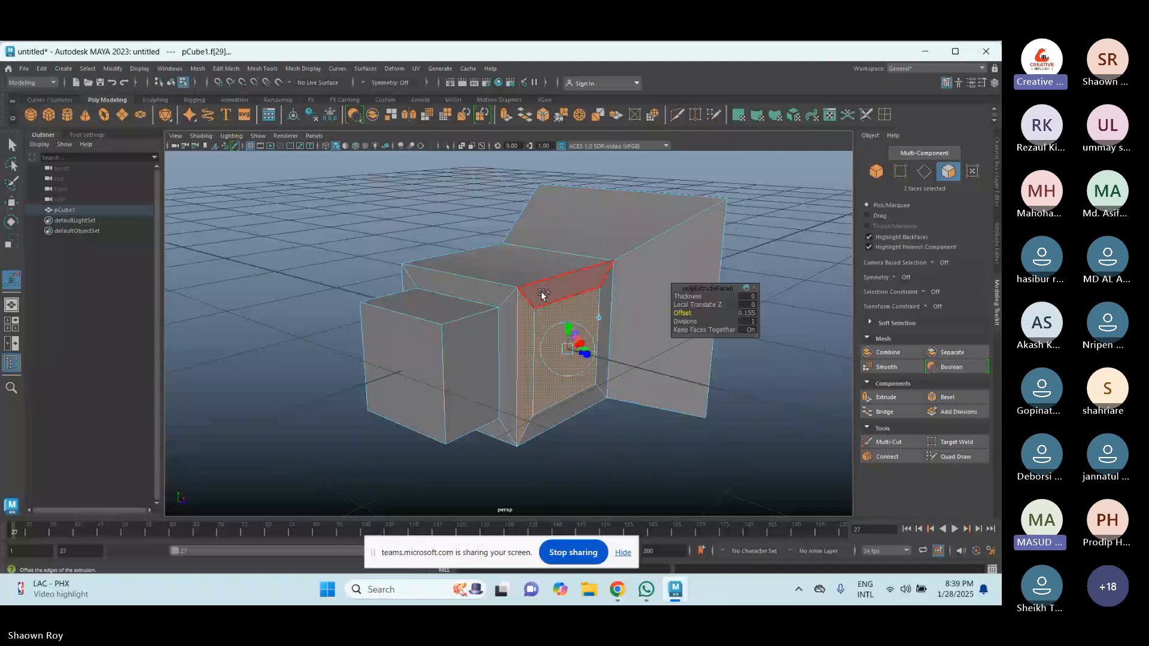
double_click(541, 292, "shift")
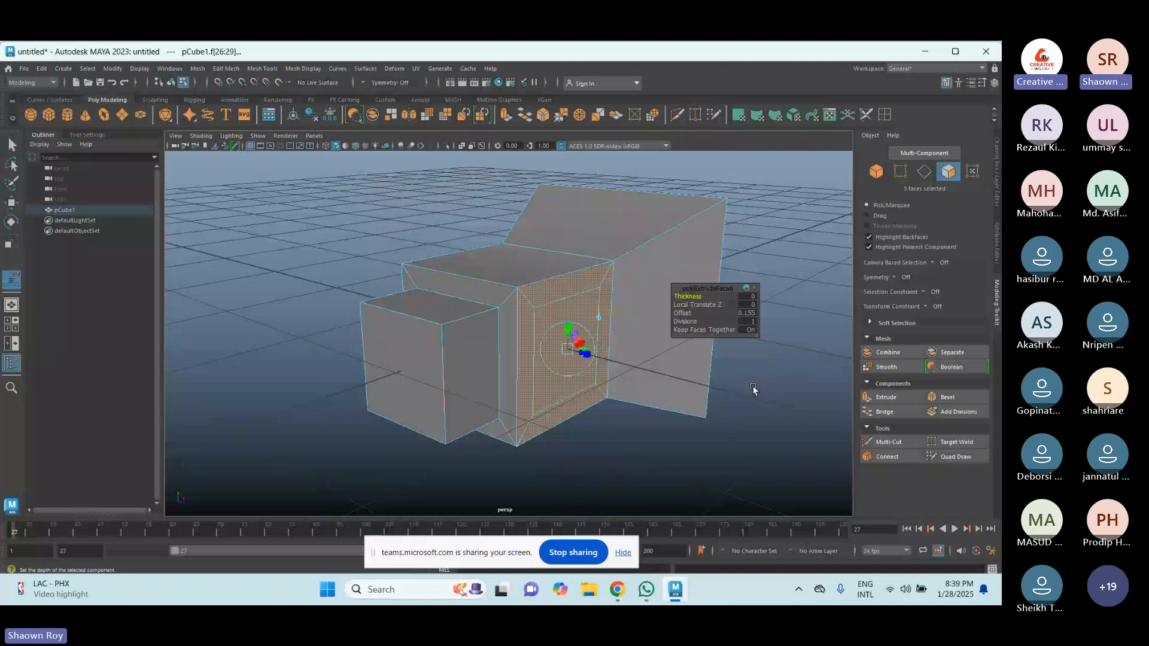
left_click(565, 360)
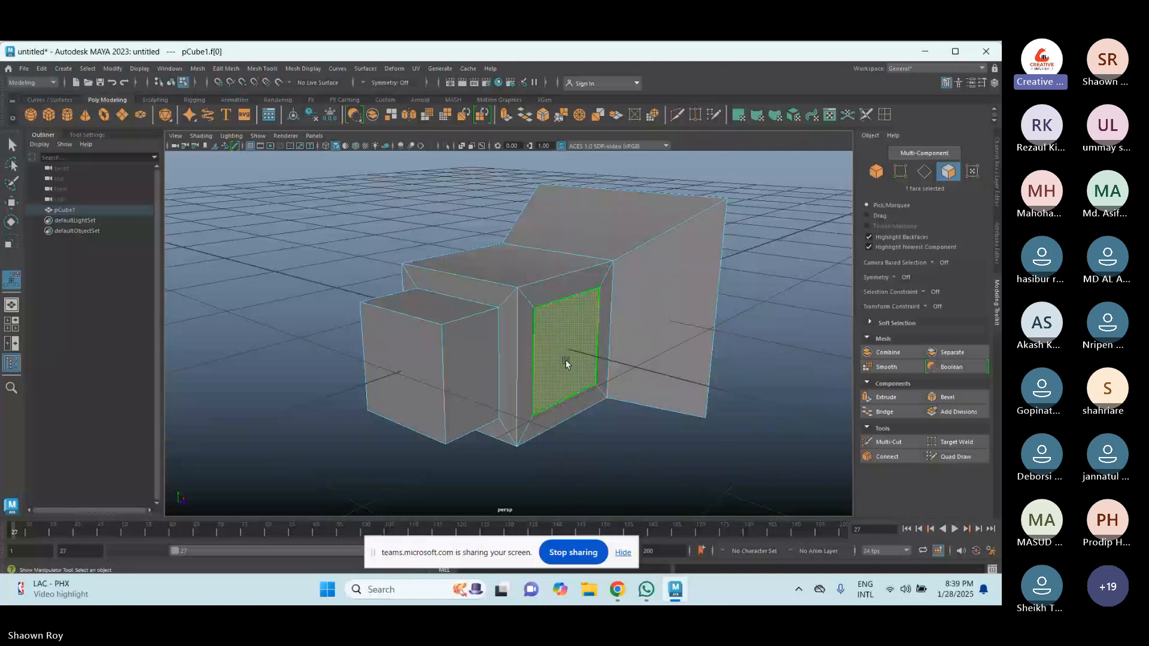
Undo the face selections, the offset change and the extrusion on the cube's side face
key("ctrl+z")
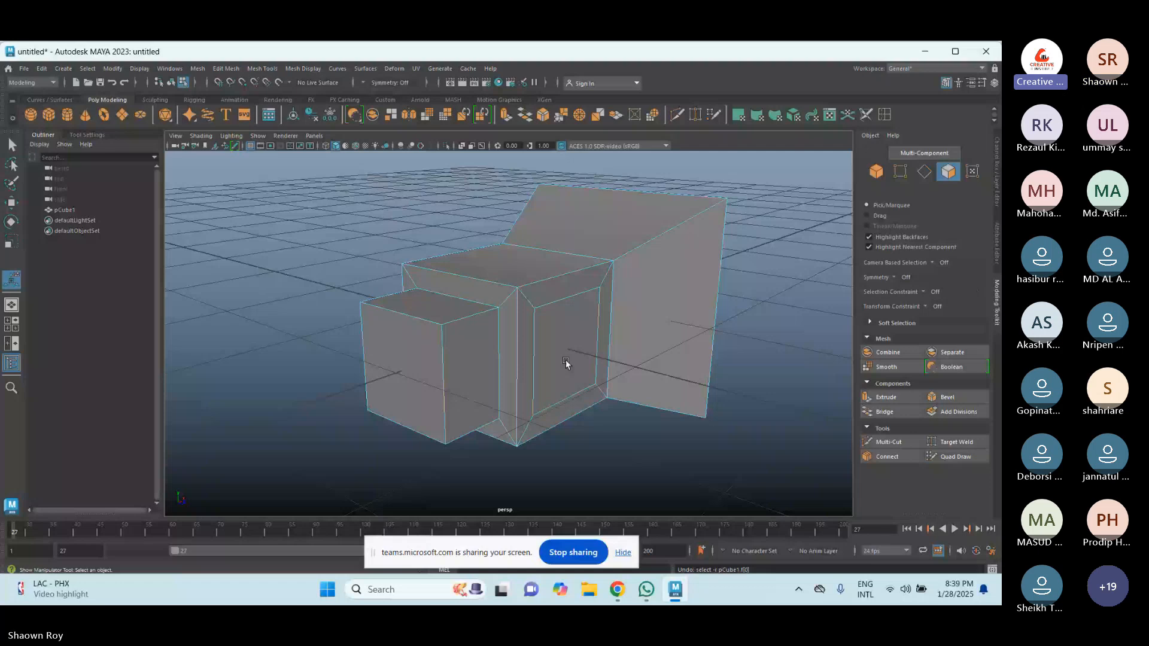
key("ctrl+z")
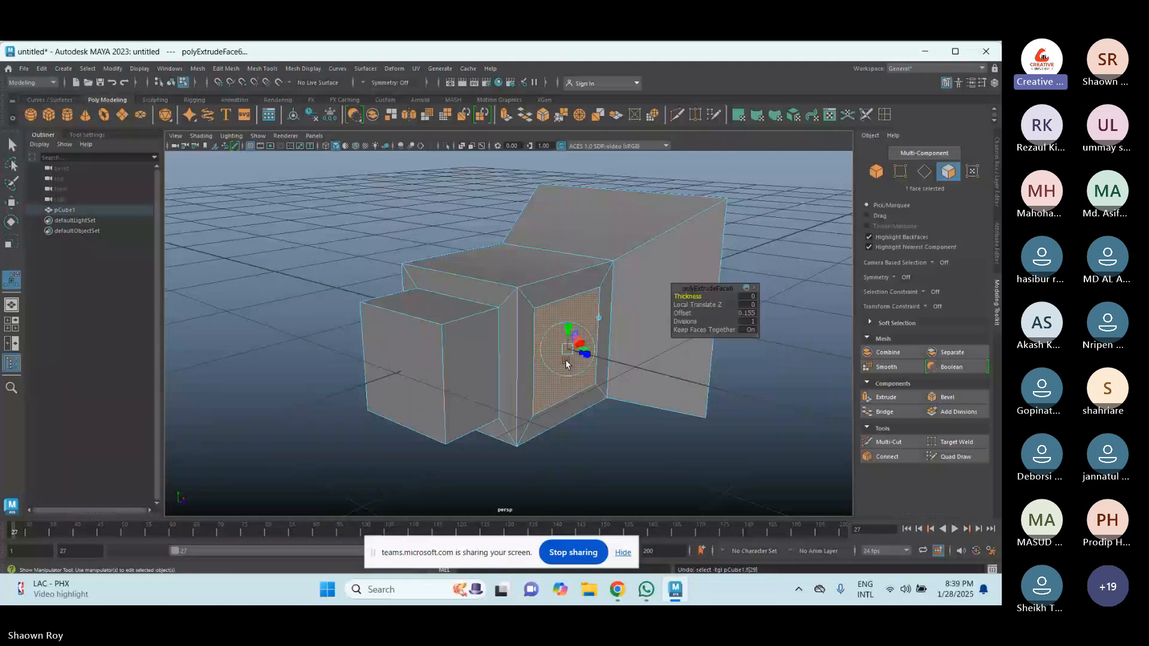
key("ctrl+z")
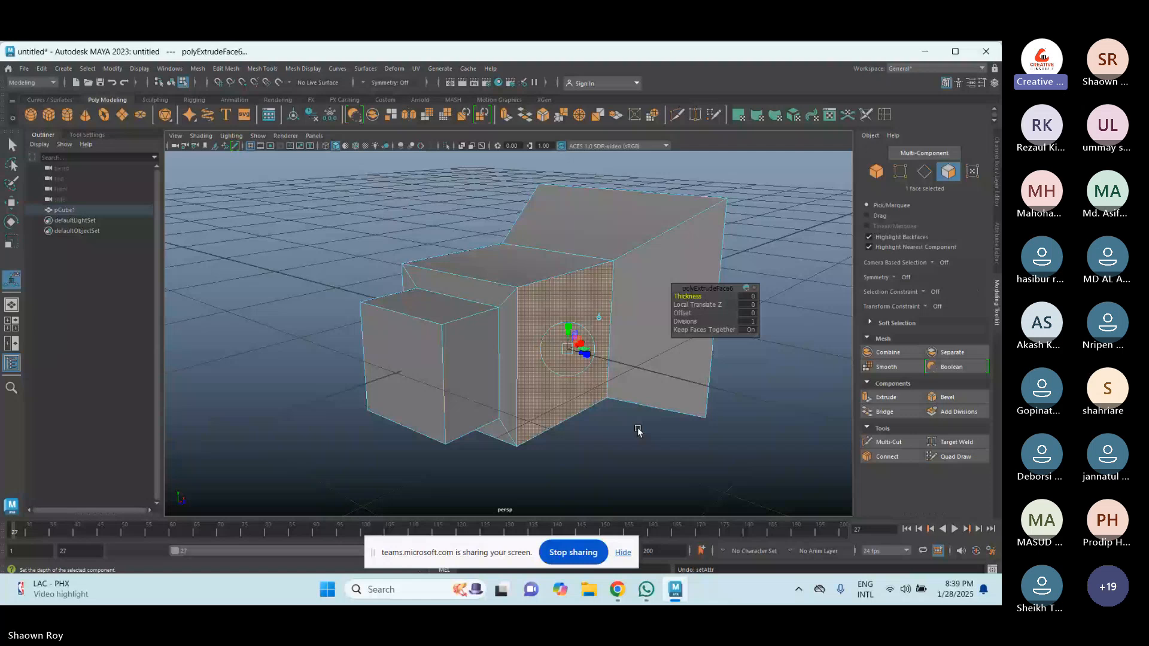
key("ctrl+z")
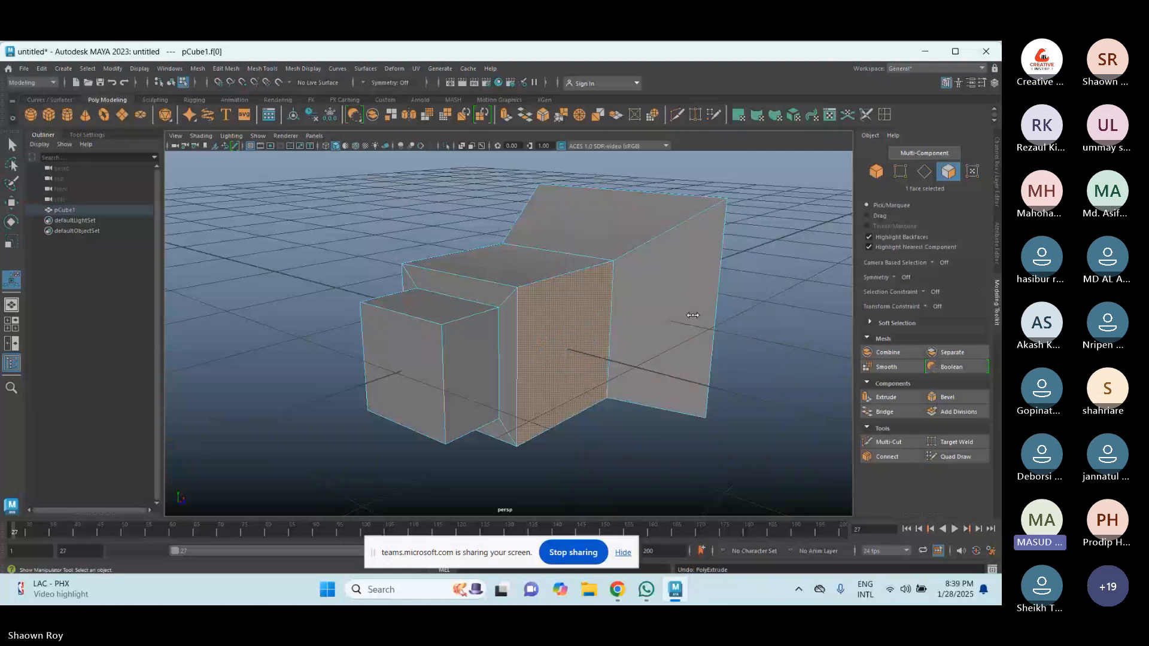
Extrude the whole side face with an offset of about 0.124, and select the frame face above the inset
left_click(778, 347)
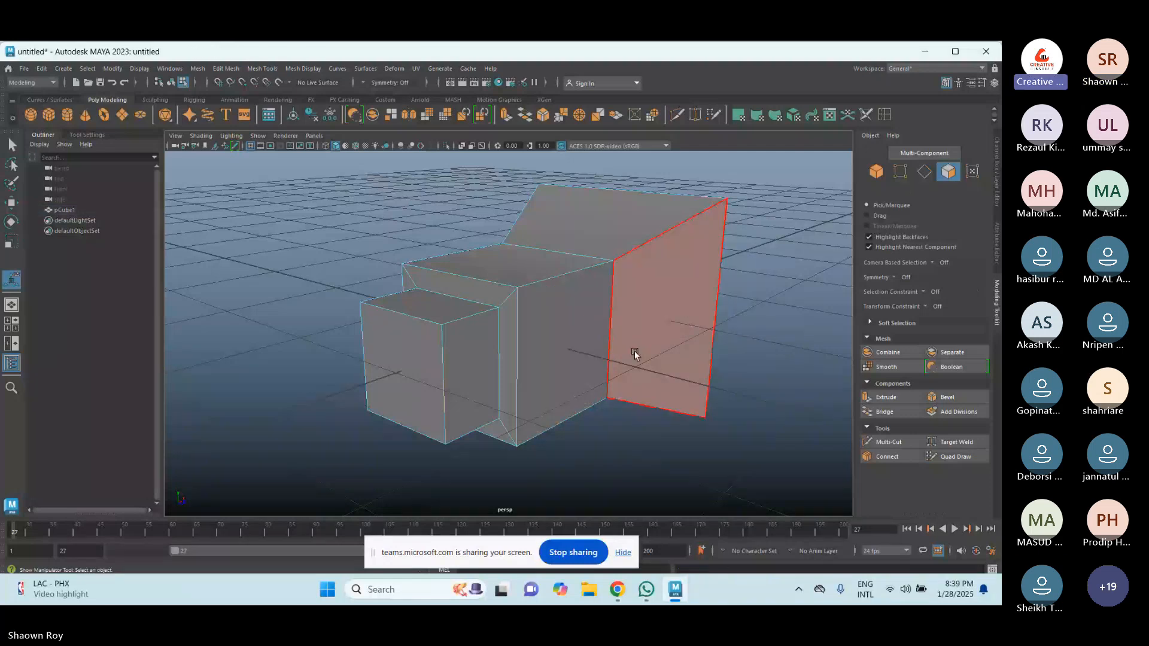
left_click(579, 347)
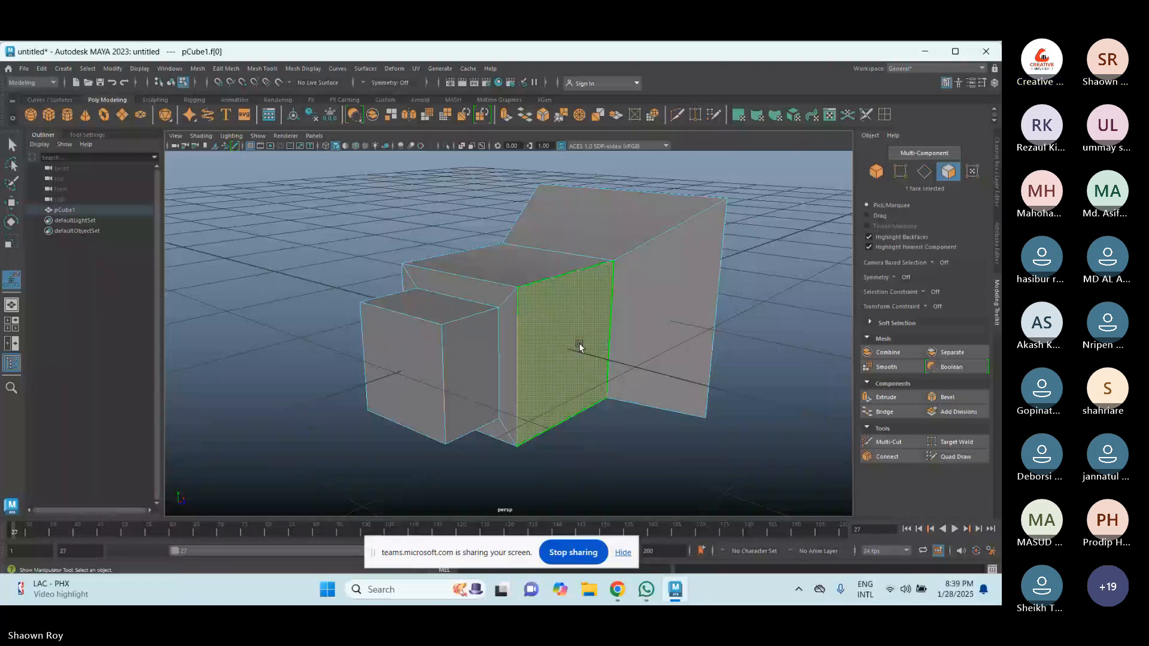
key("ctrl+e")
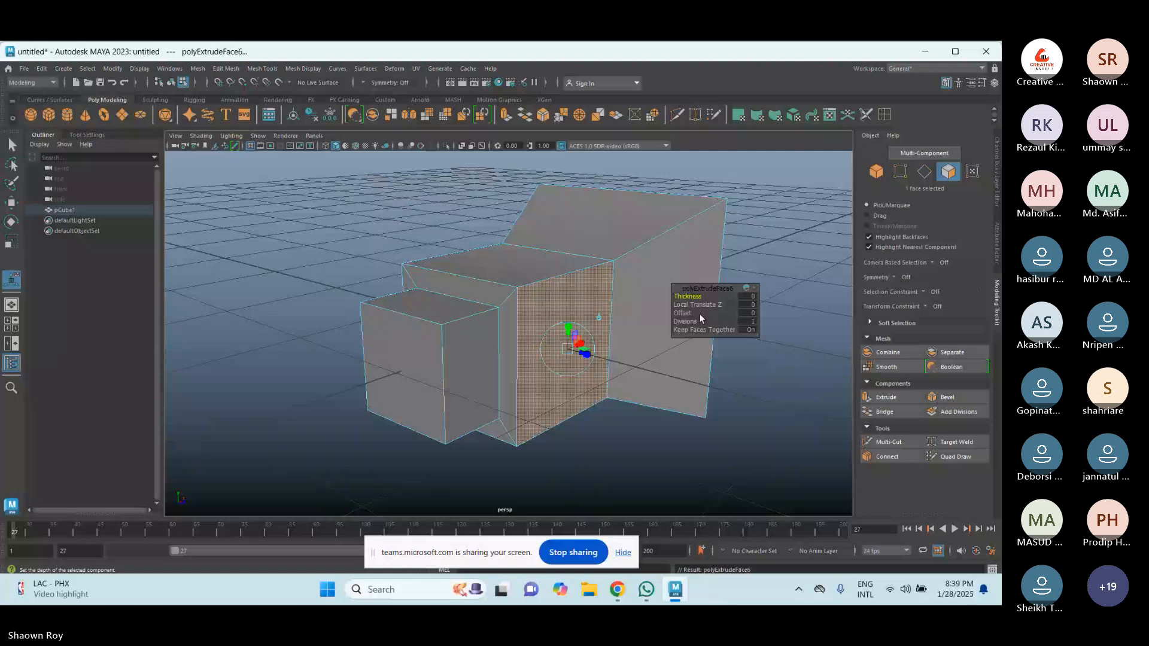
left_click_drag(699, 313, 717, 316)
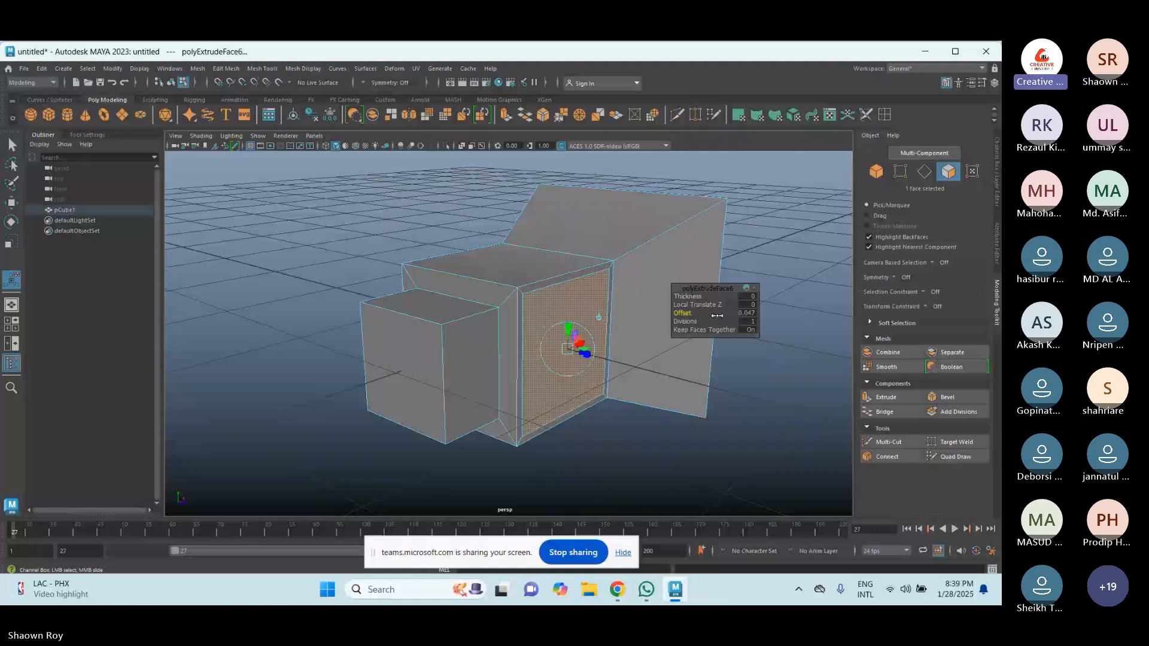
left_click_drag(716, 315, 696, 319)
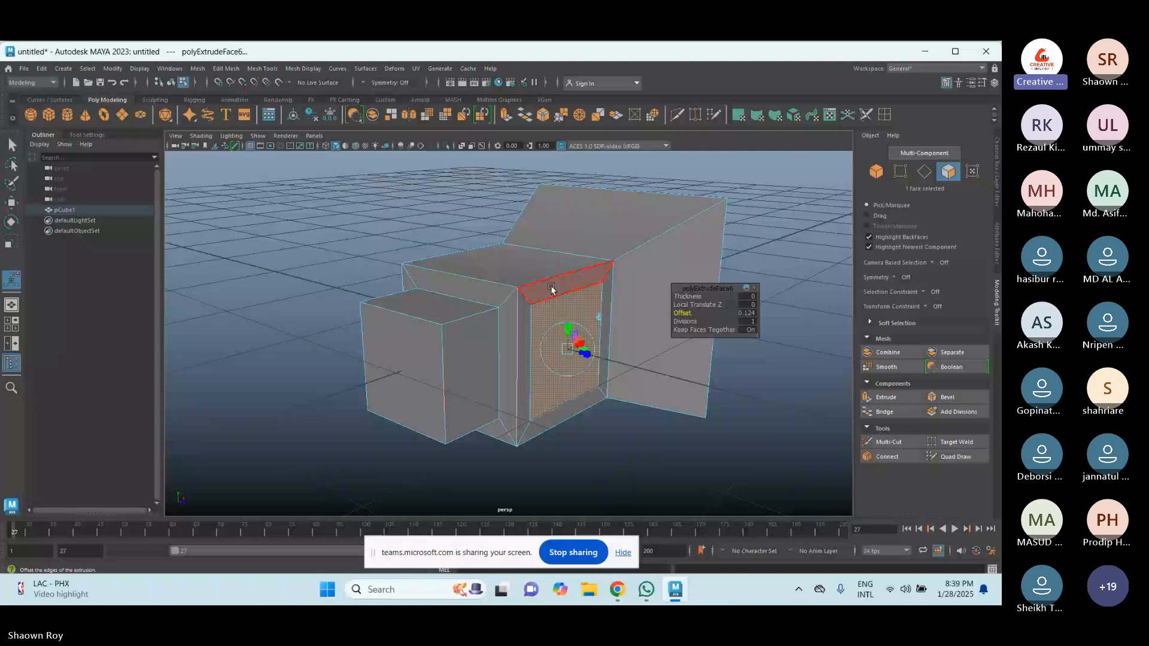
left_click(533, 308)
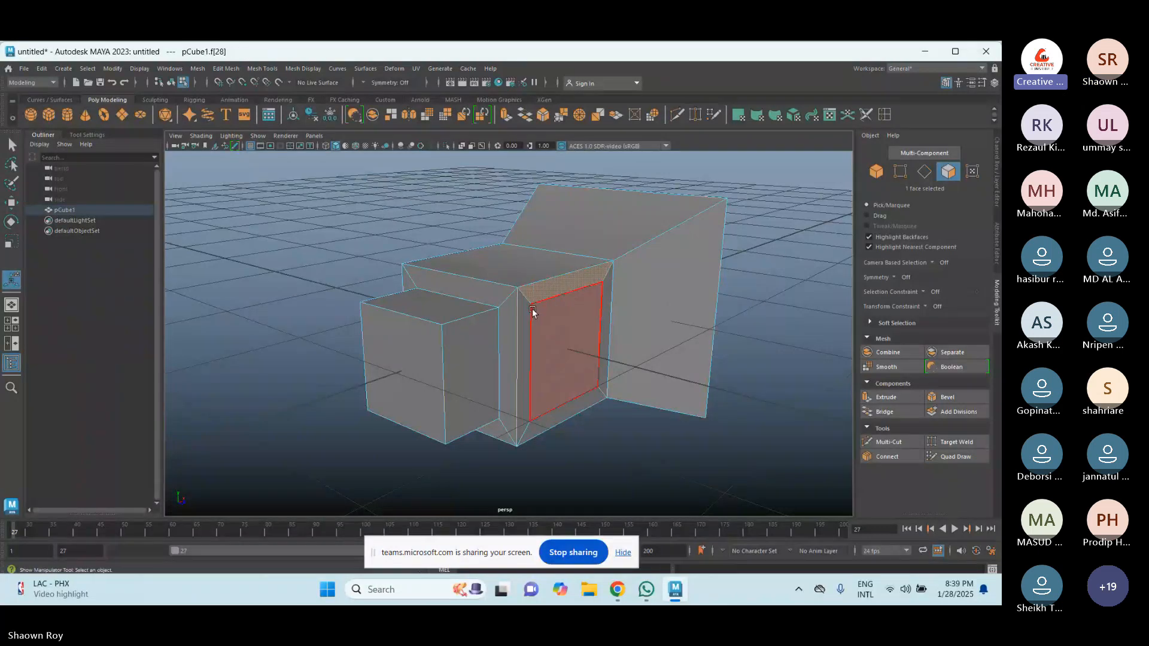
Select all four frame faces around the inset on the cube's side
left_click(558, 417)
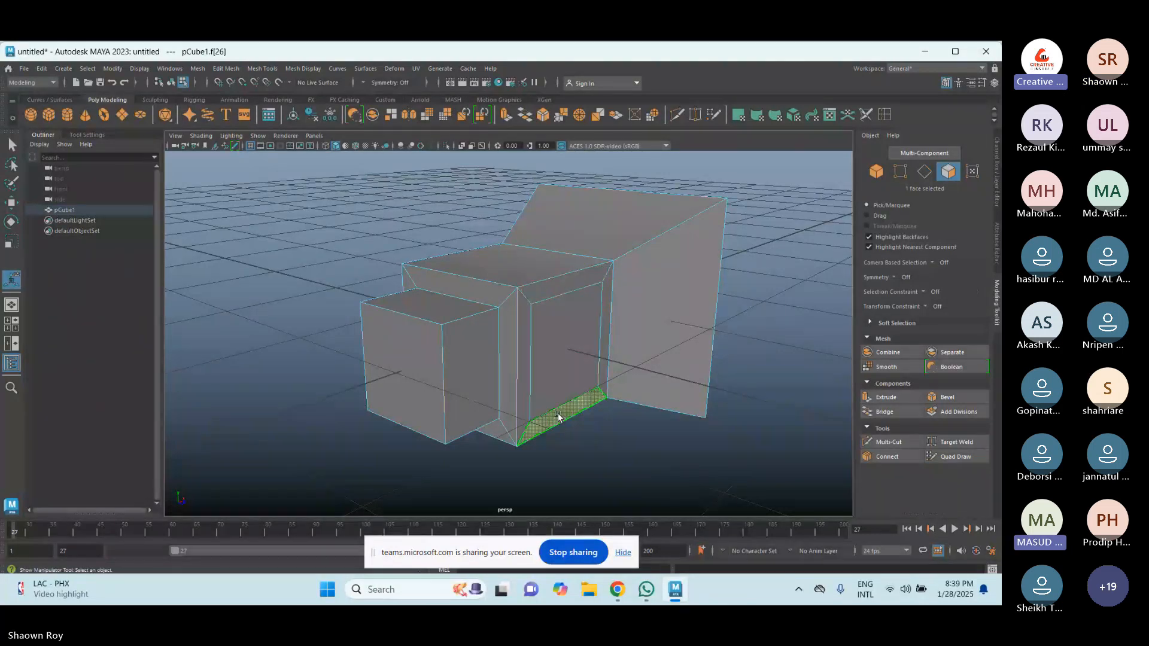
double_click(608, 337)
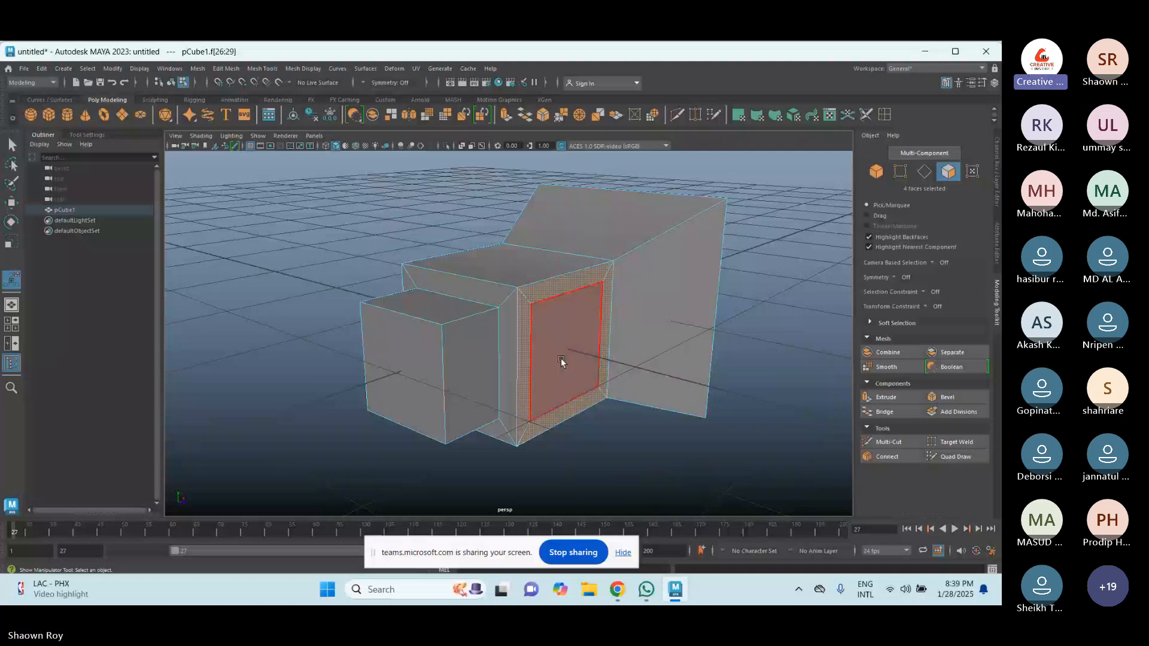
key("ctrl+e")
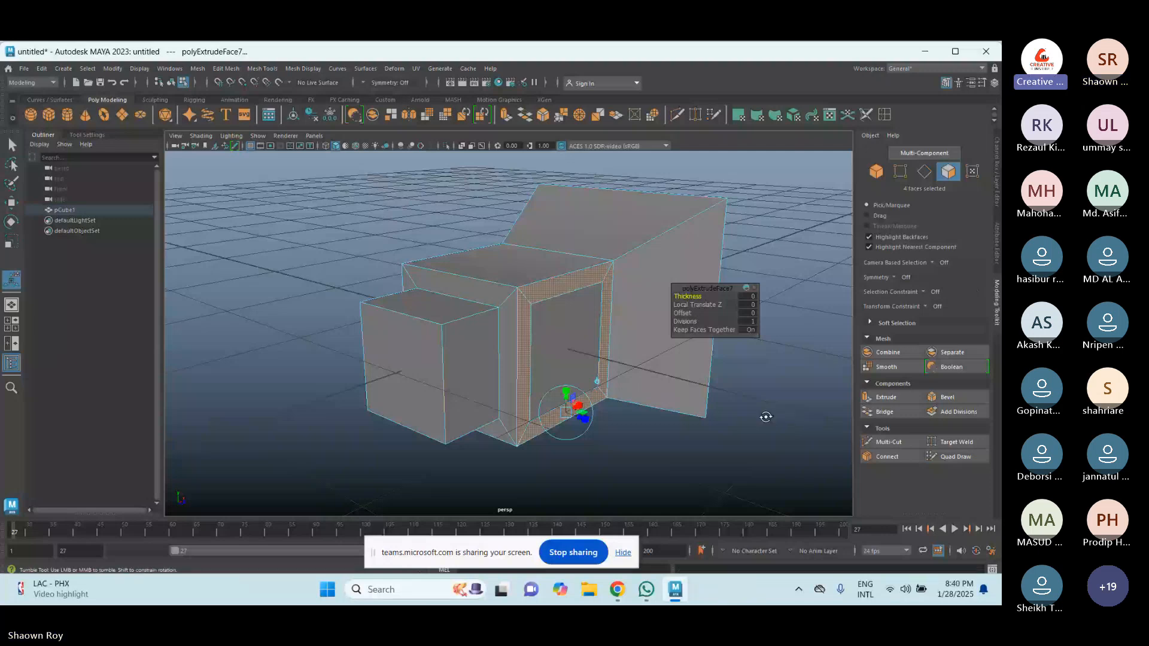
left_click_drag(766, 417, 434, 417, "alt")
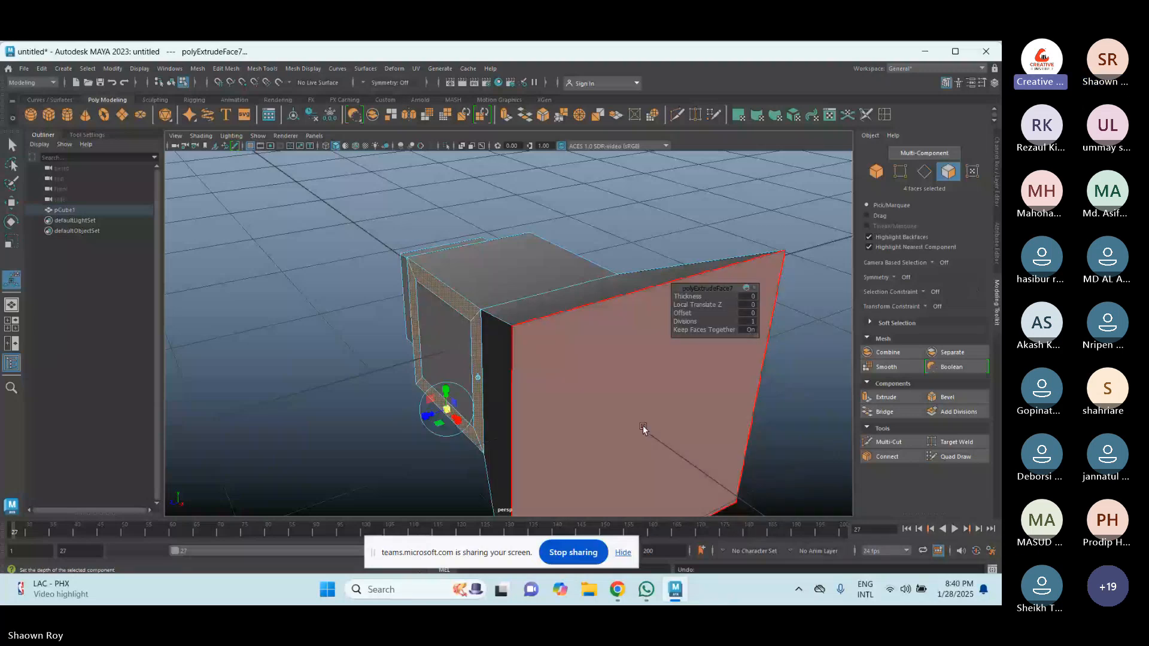
key("ctrl+z")
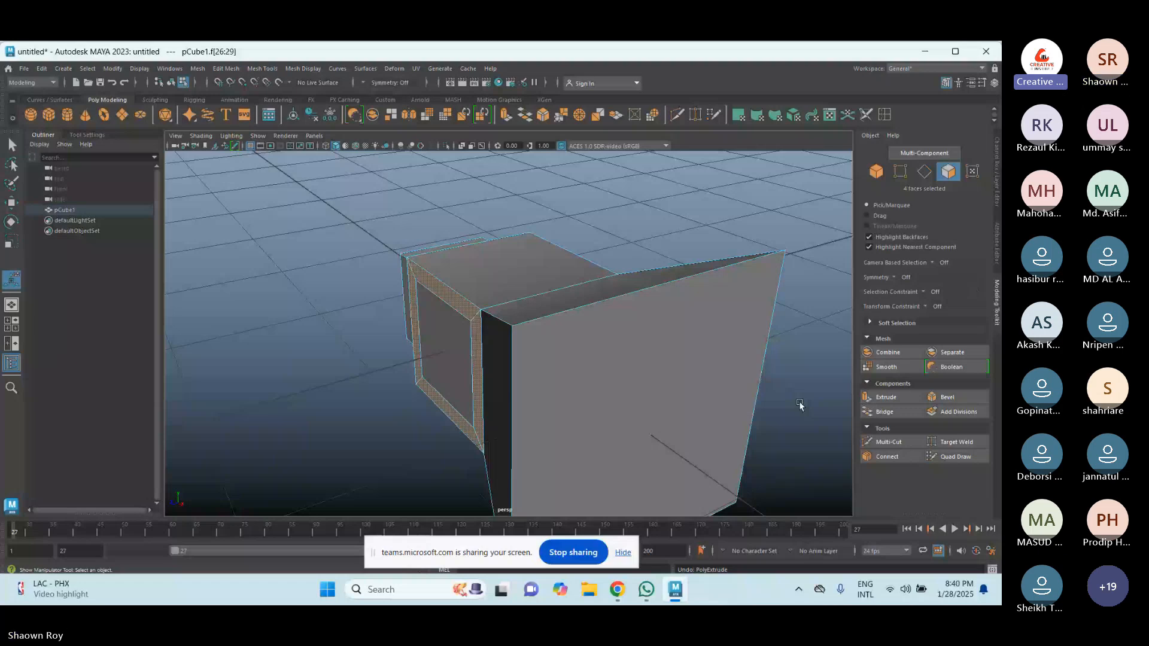
left_click_drag(800, 405, 749, 350, "alt")
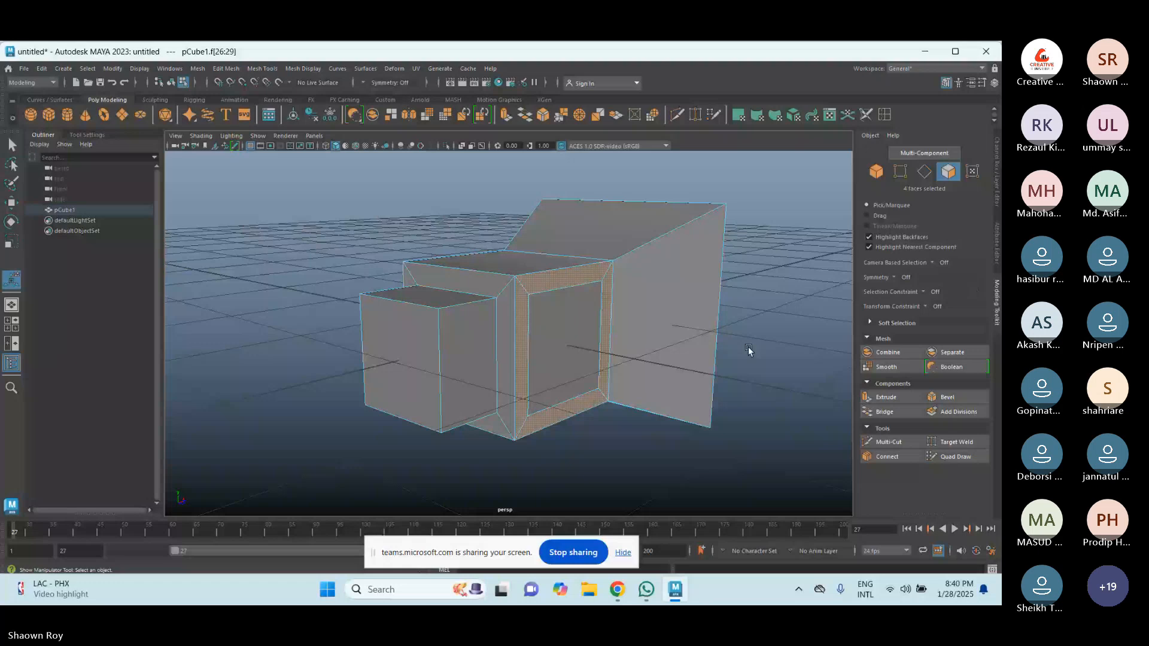
Extrude the four selected frame faces outward with a local translate Z of about 0.334
key("ctrl+e")
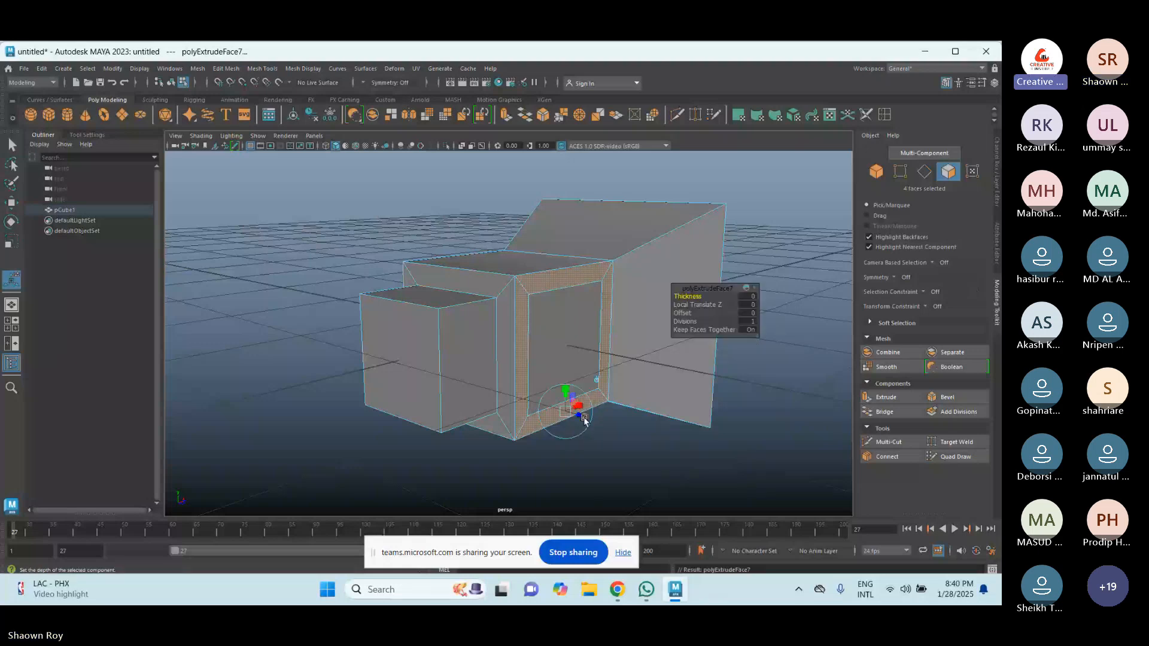
scroll(604, 452, "up", 2)
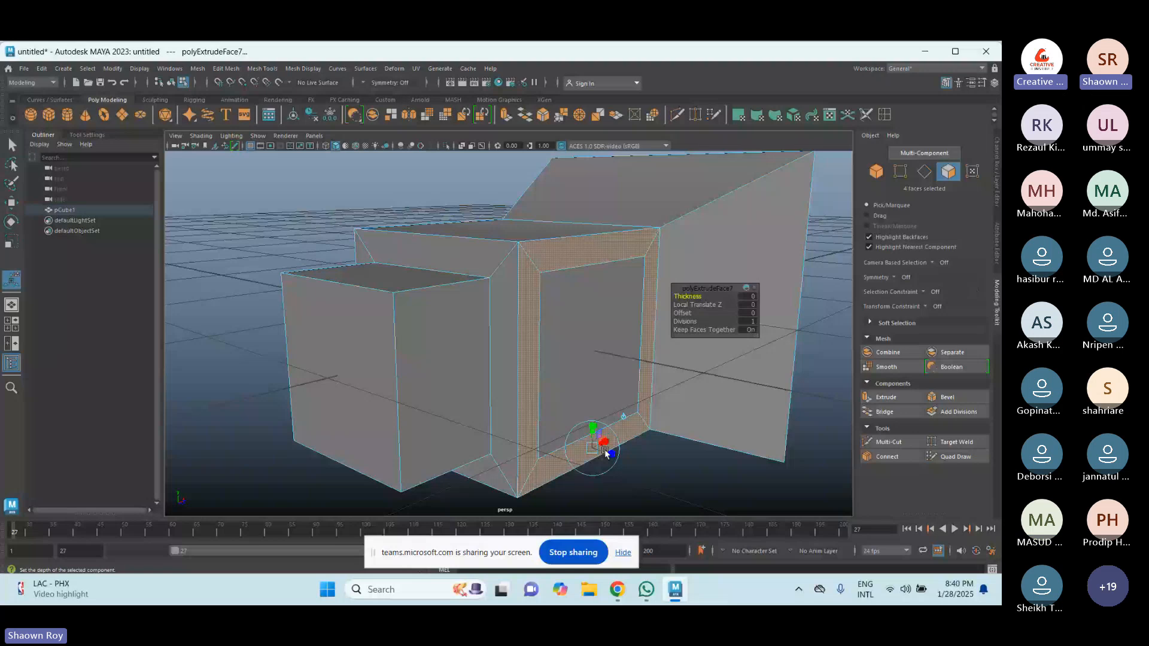
left_click_drag(605, 452, 673, 472)
scroll(720, 437, "down", 2)
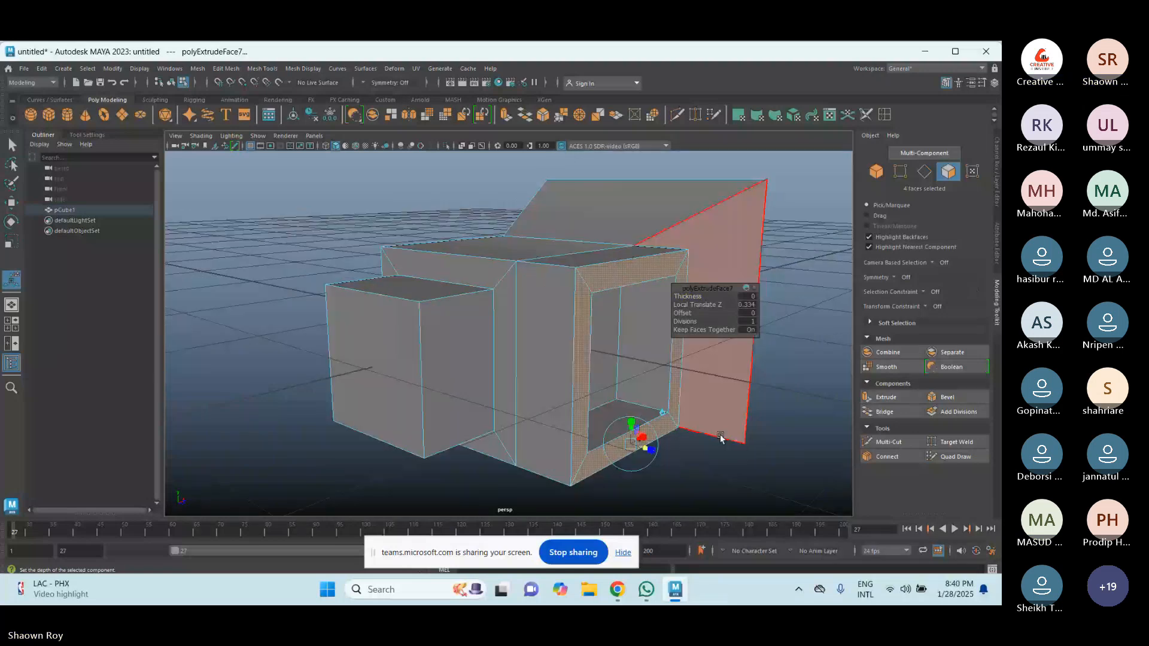
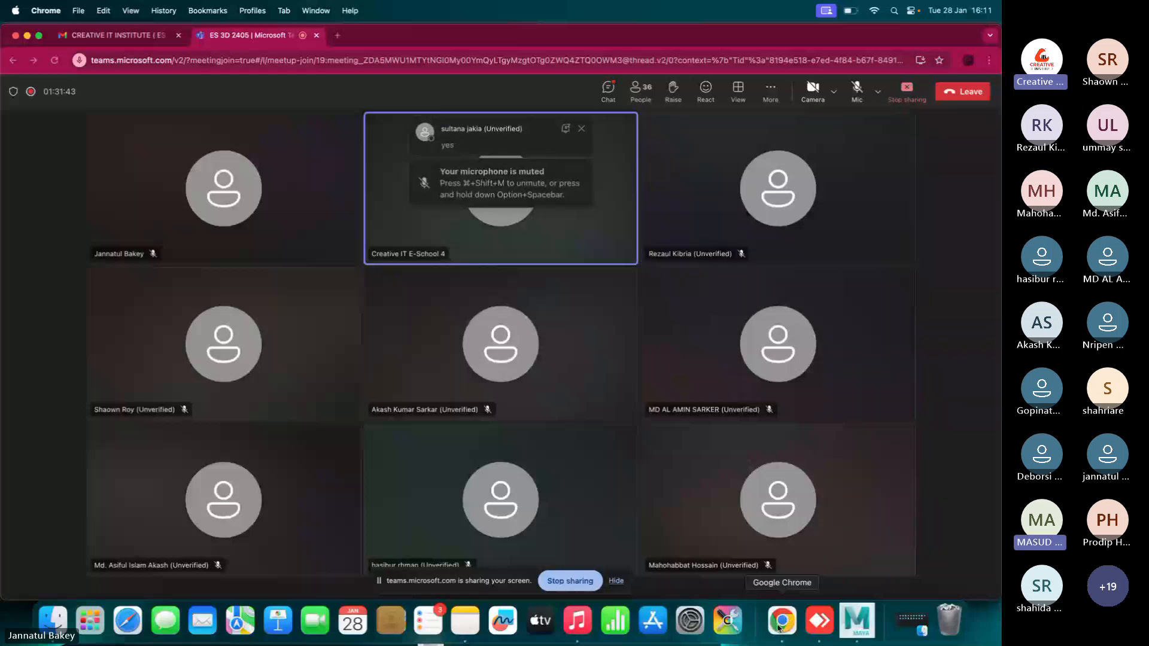
Check the Maya scene, switch back to the Teams meeting in Chrome and stop sharing the screen
left_click(850, 624)
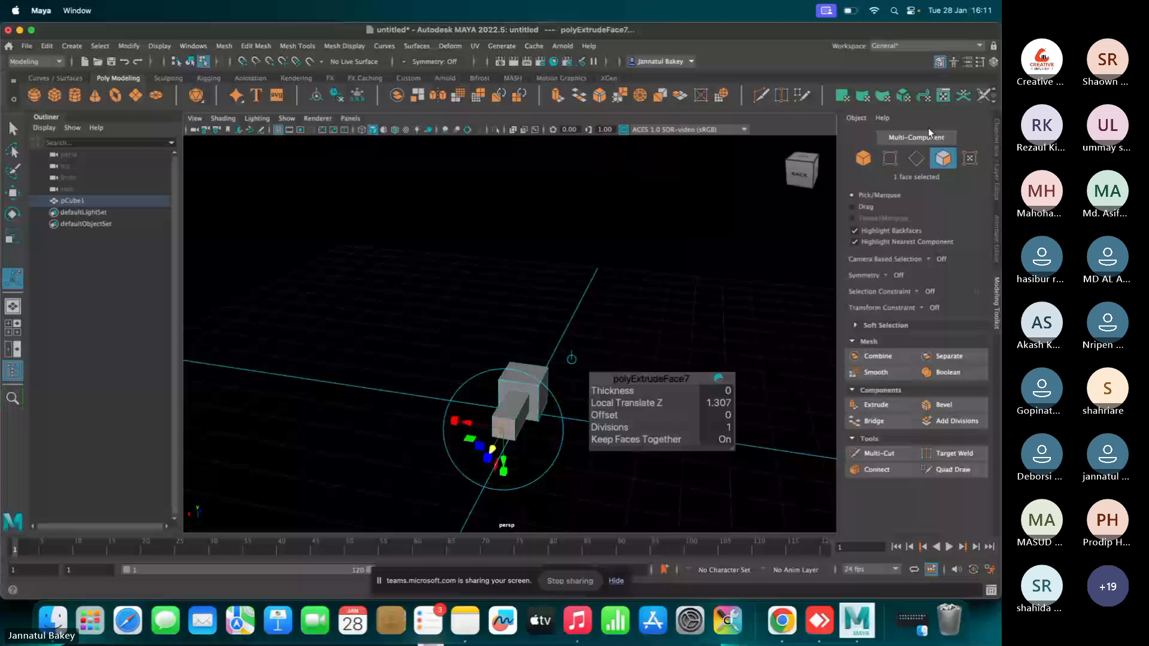
key("super+Tab")
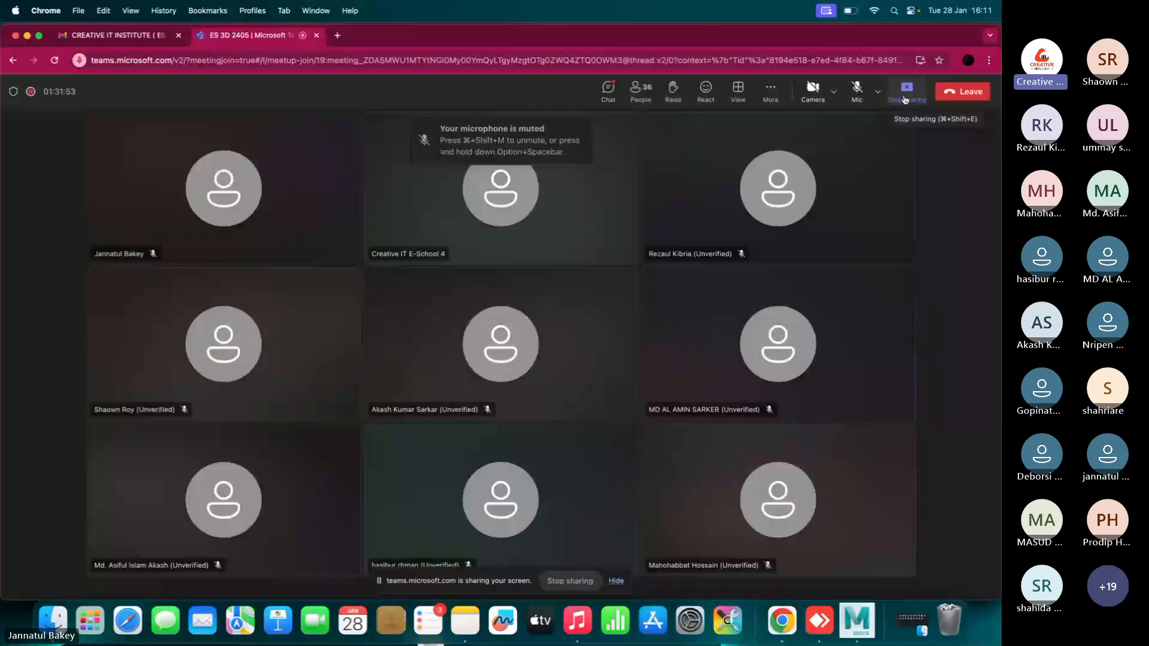
left_click(906, 91)
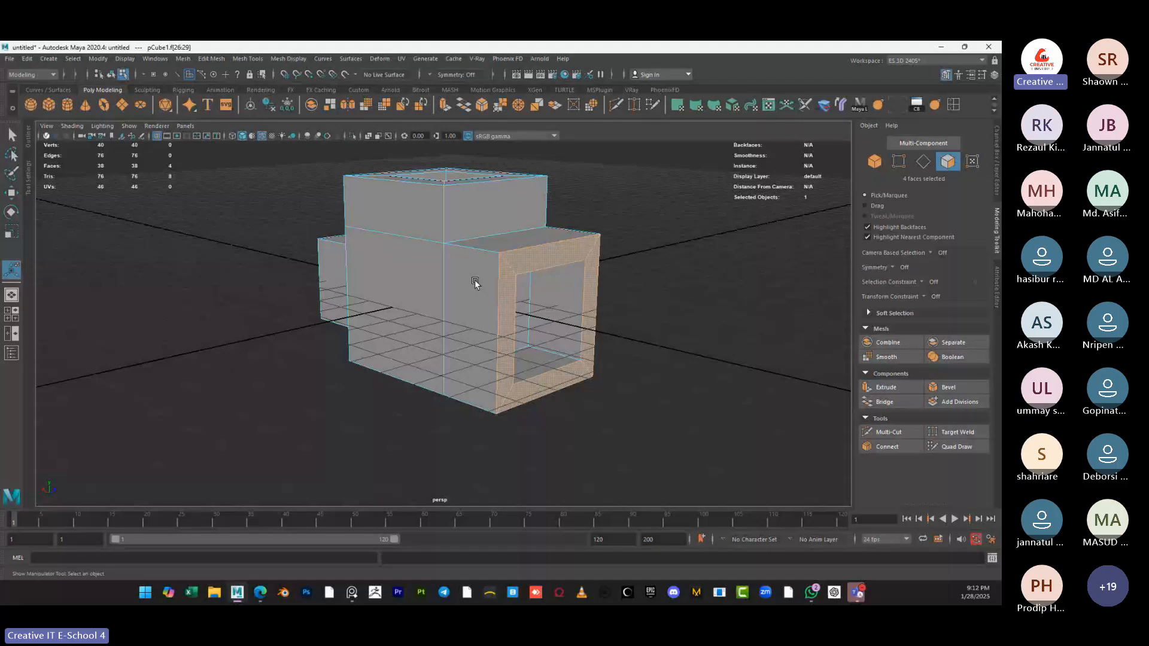
Delete the whole extruded cube object and create a polygon cylinder in the empty scene
mouse_move(475, 278)
left_mouse_down("alt")
mouse_move(289, 282)
mouse_move(497, 280)
mouse_move(408, 309)
mouse_move(491, 281)
mouse_move(454, 282)
mouse_move(549, 281)
mouse_move(469, 261)
left_mouse_up("alt")
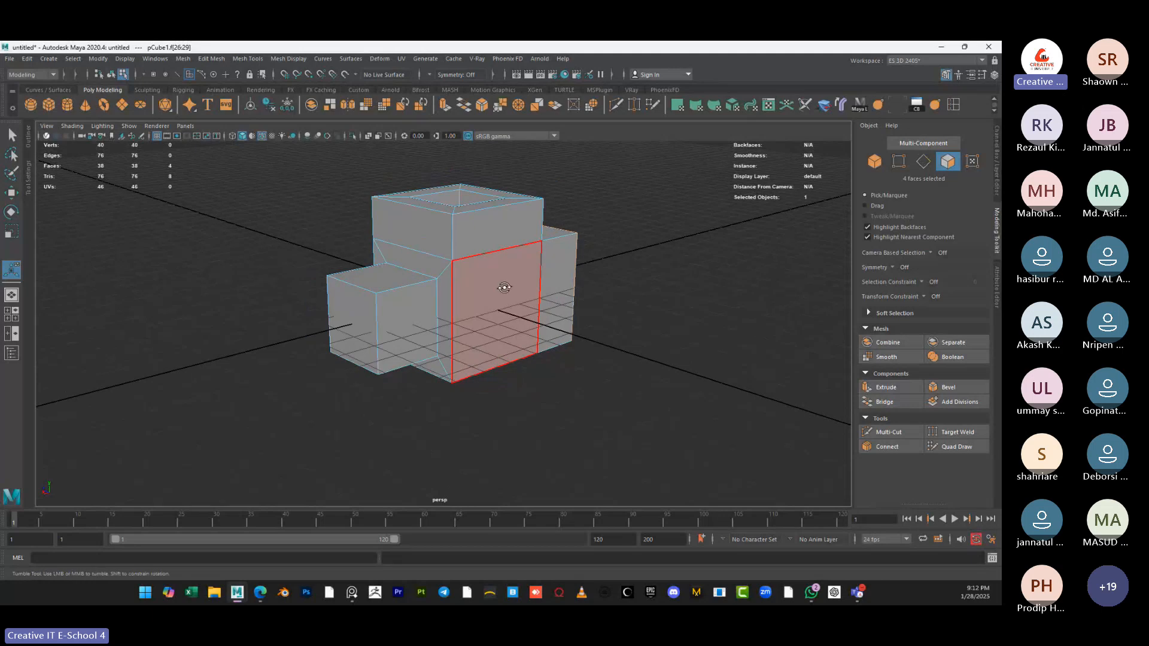
right_click_drag(469, 261, 512, 243)
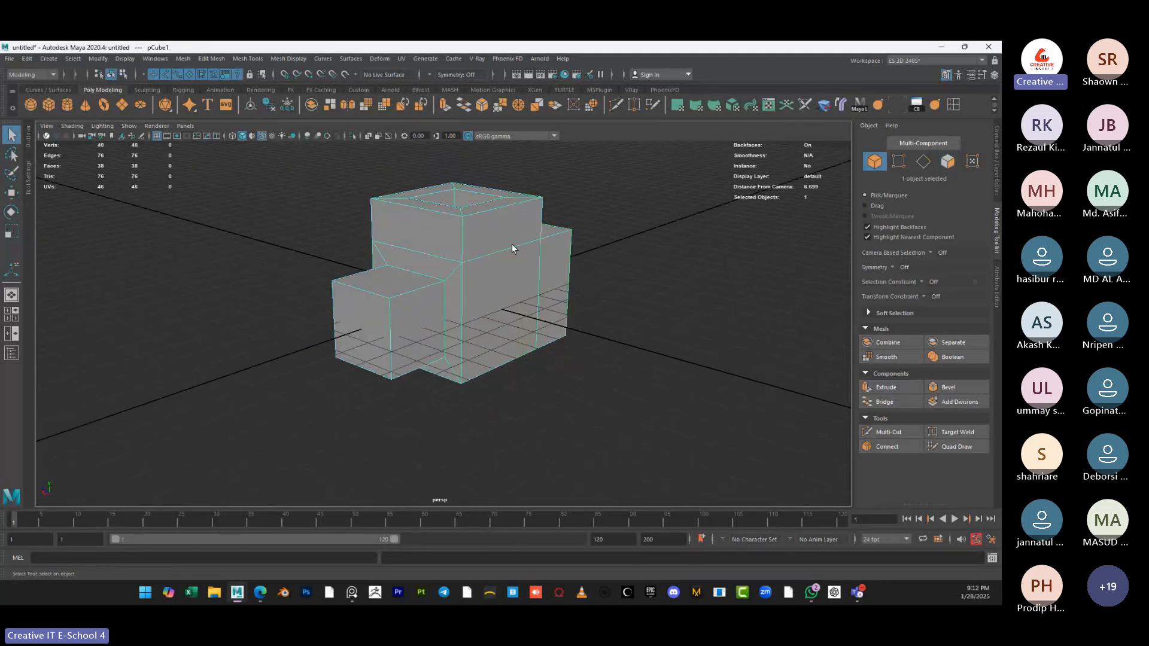
key("Delete")
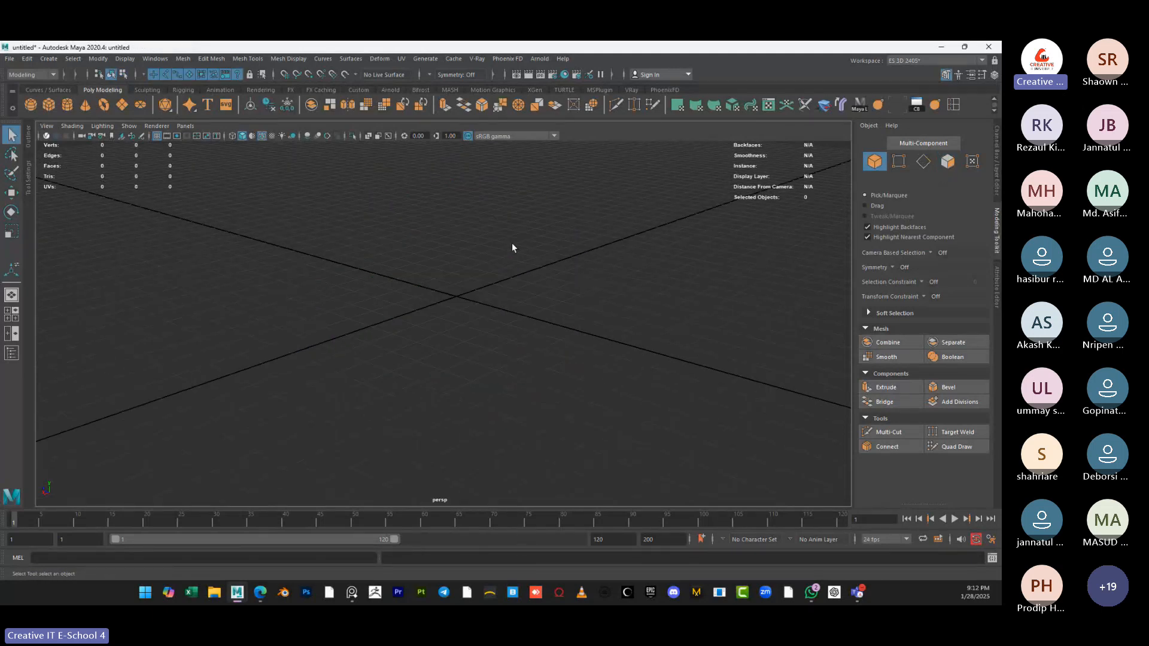
left_click(67, 108)
left_click_drag(334, 339, 402, 257, "alt")
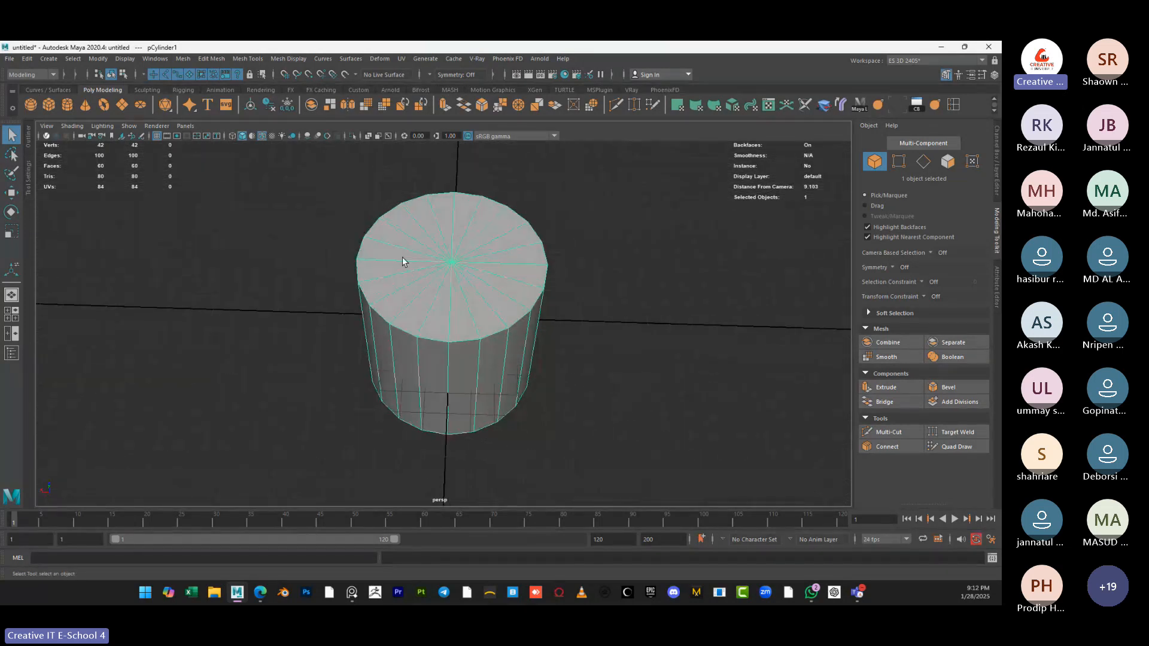
Select all the triangular faces of the cylinder's top cap, delete them, and return to object mode
right_click_drag(403, 257, 402, 285)
left_click(393, 286)
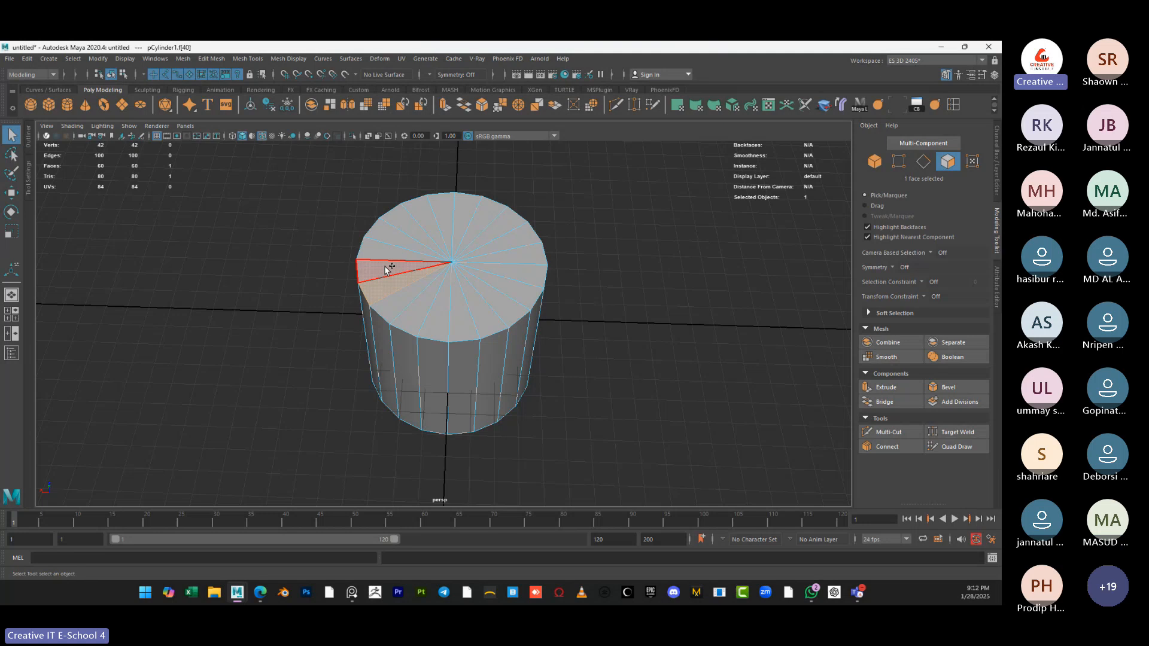
double_click(447, 229, "shift")
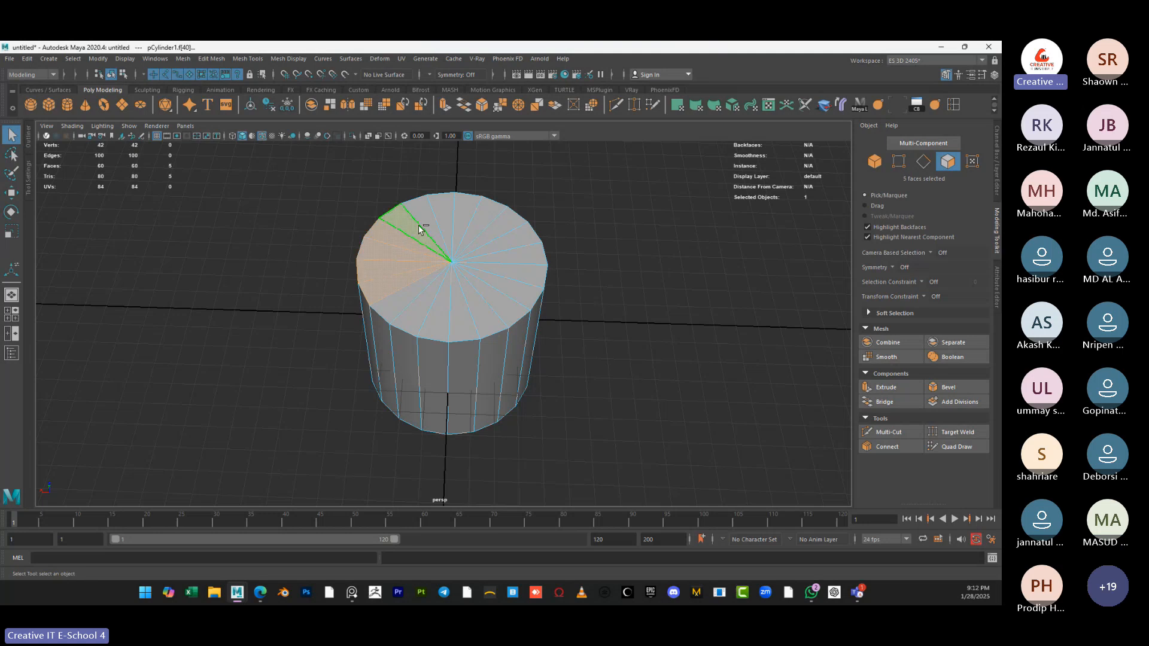
double_click(482, 235, "shift")
left_click(502, 250, "shift")
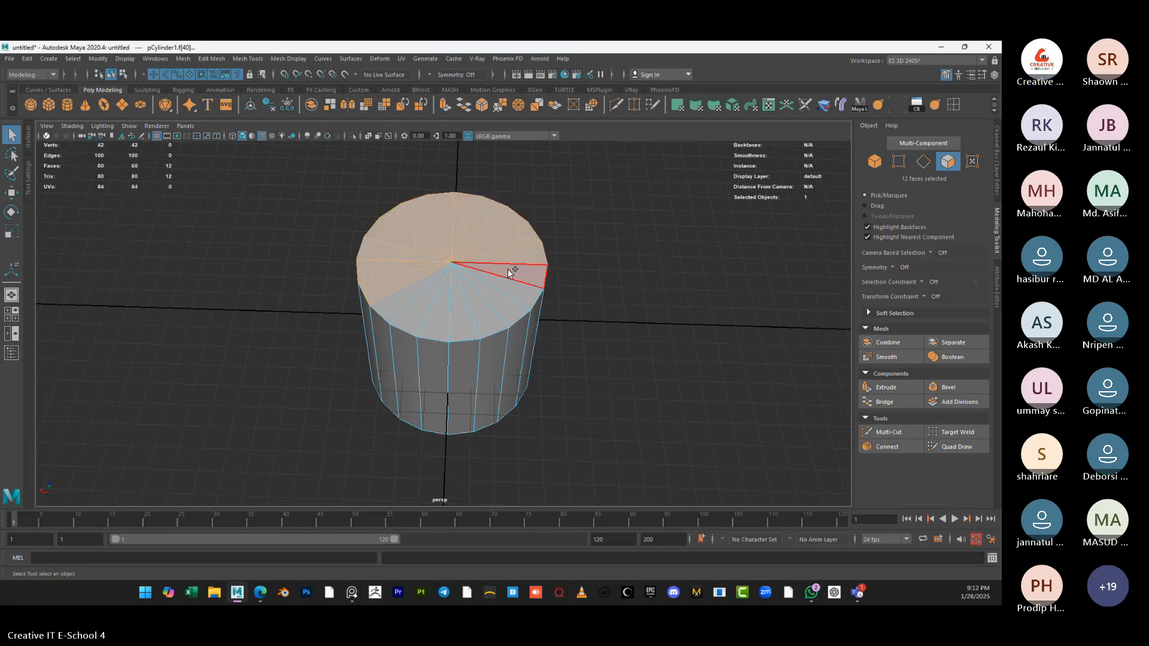
left_click(493, 287, "shift")
left_click(475, 293, "shift")
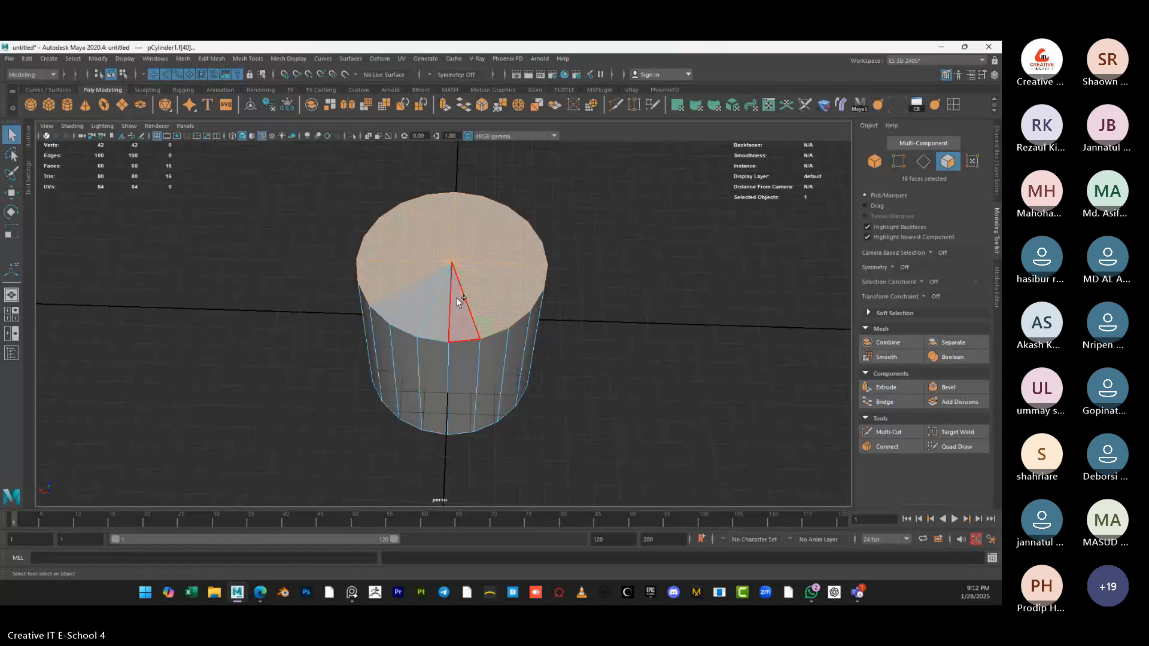
left_click(457, 297, "shift")
left_click(442, 299, "shift")
left_click(427, 304, "shift")
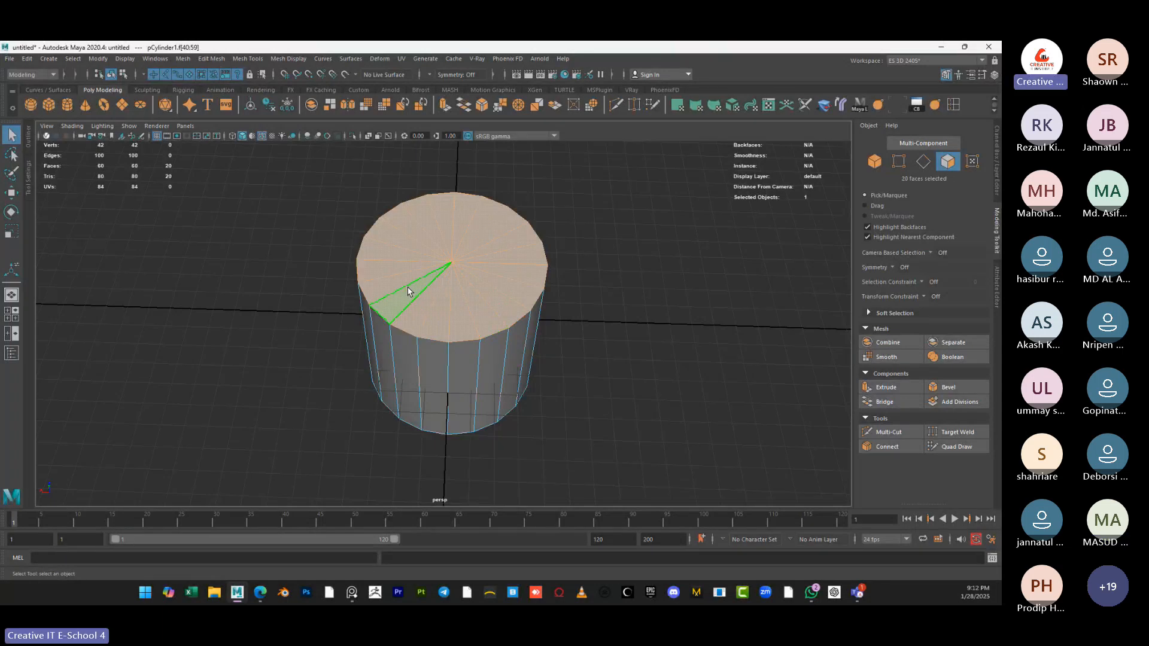
key("Delete")
left_click_drag(432, 314, 427, 226, "alt")
right_click_drag(427, 226, 466, 207)
scroll(468, 221, "down", 3)
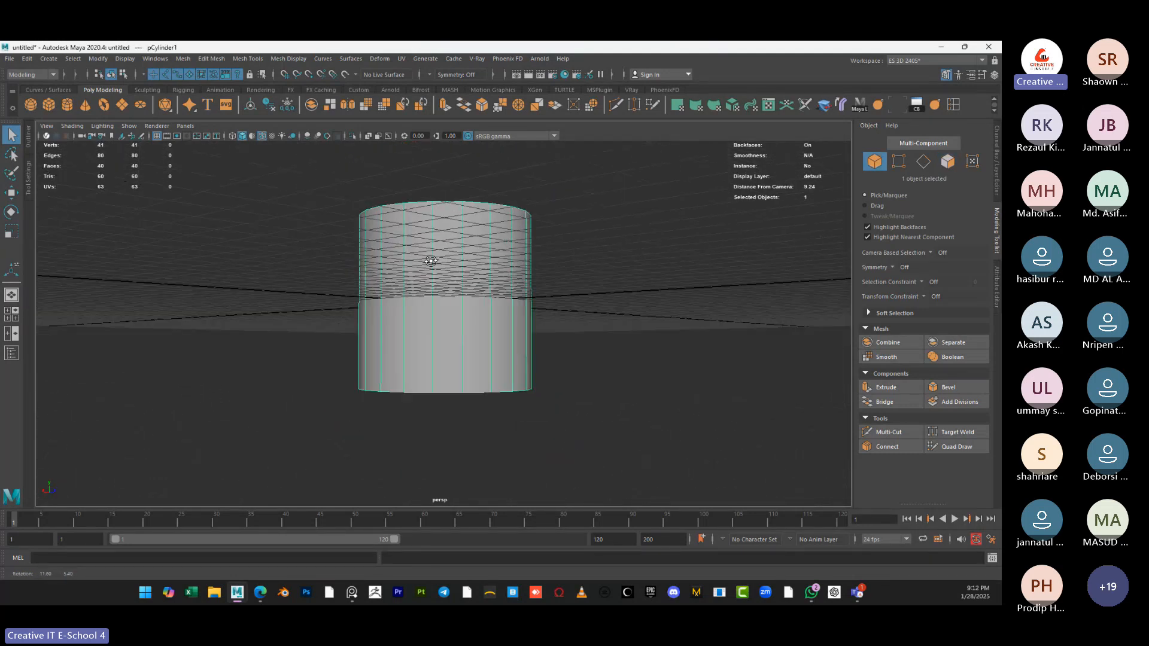
left_click_drag(472, 226, 407, 295, "alt")
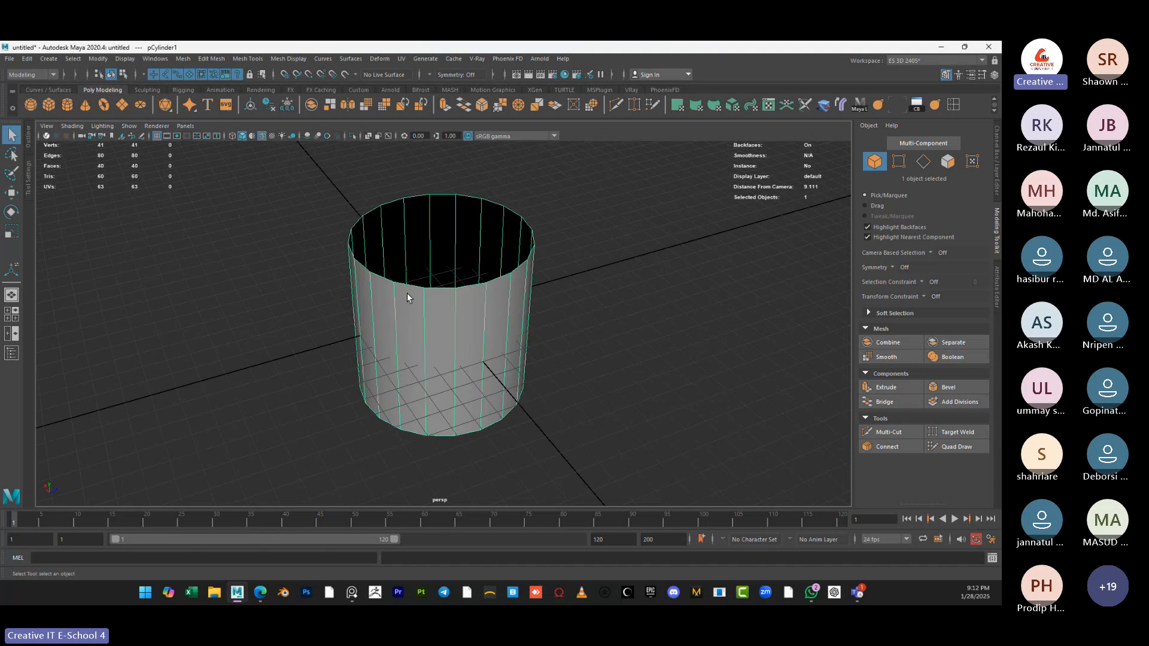
Extrude the whole open cylinder with a thickness of 0.07 to give it solid walls
right_click_drag(473, 323, 507, 291)
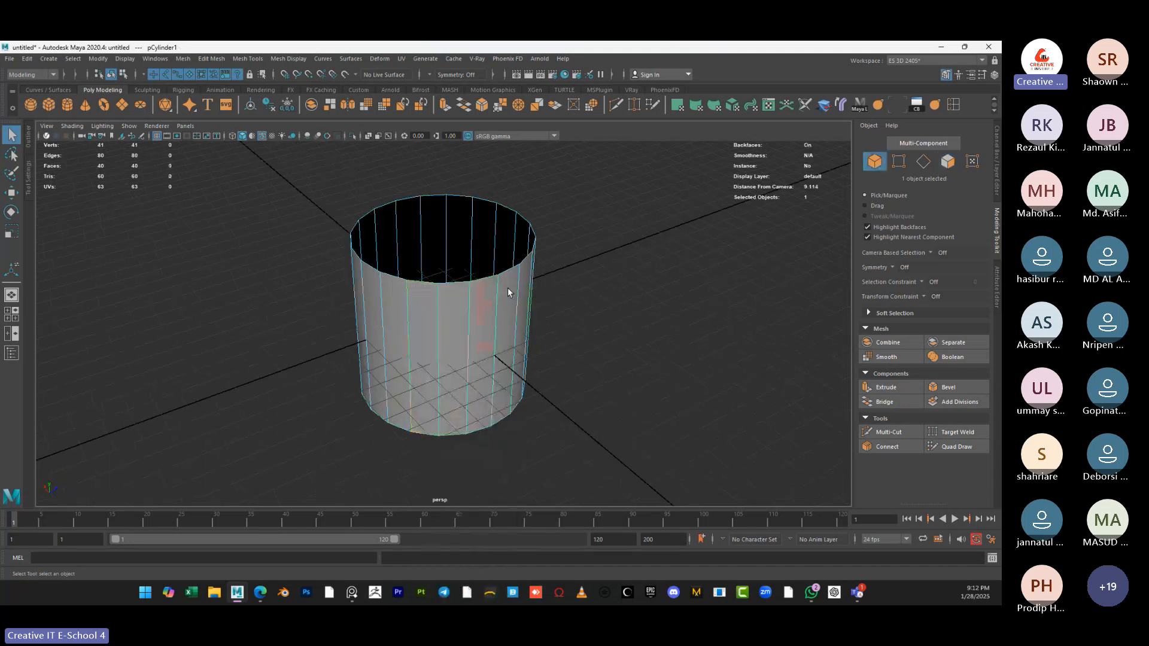
left_click_drag(473, 304, 475, 310, "alt")
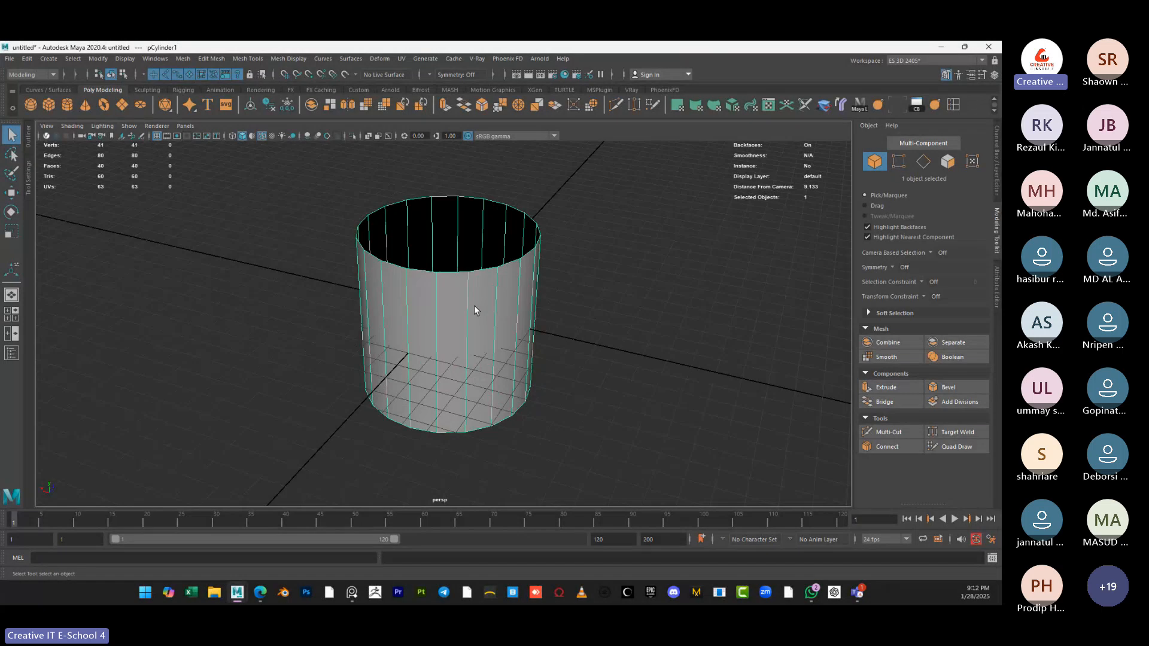
key("ctrl+e")
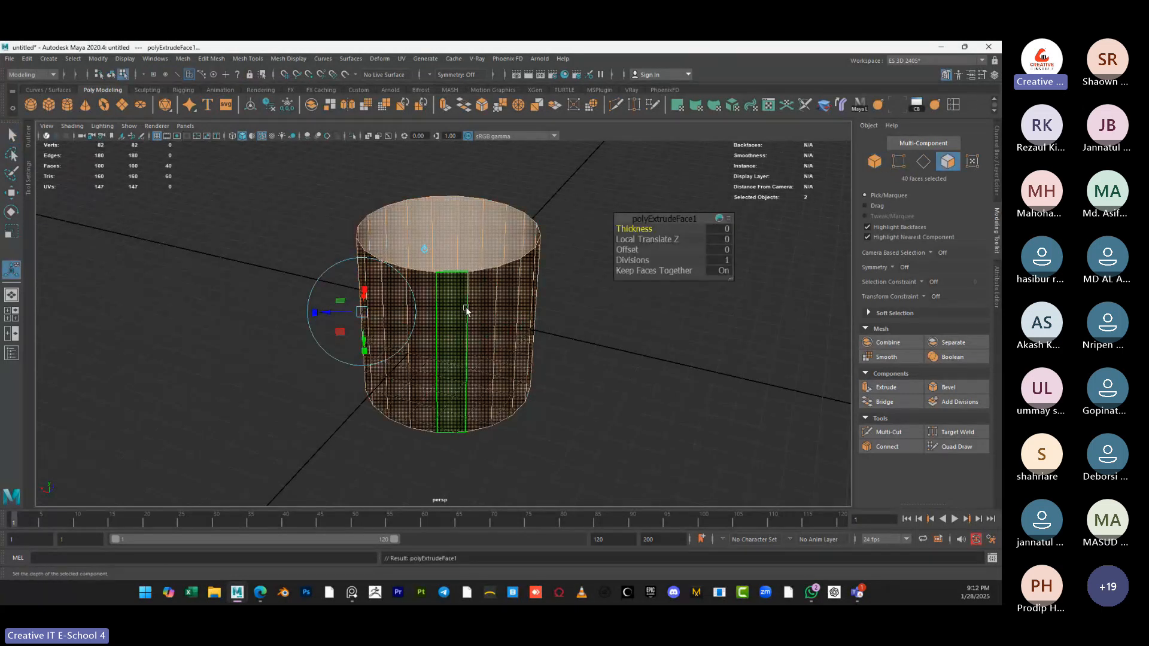
left_click_drag(635, 229, 424, 304)
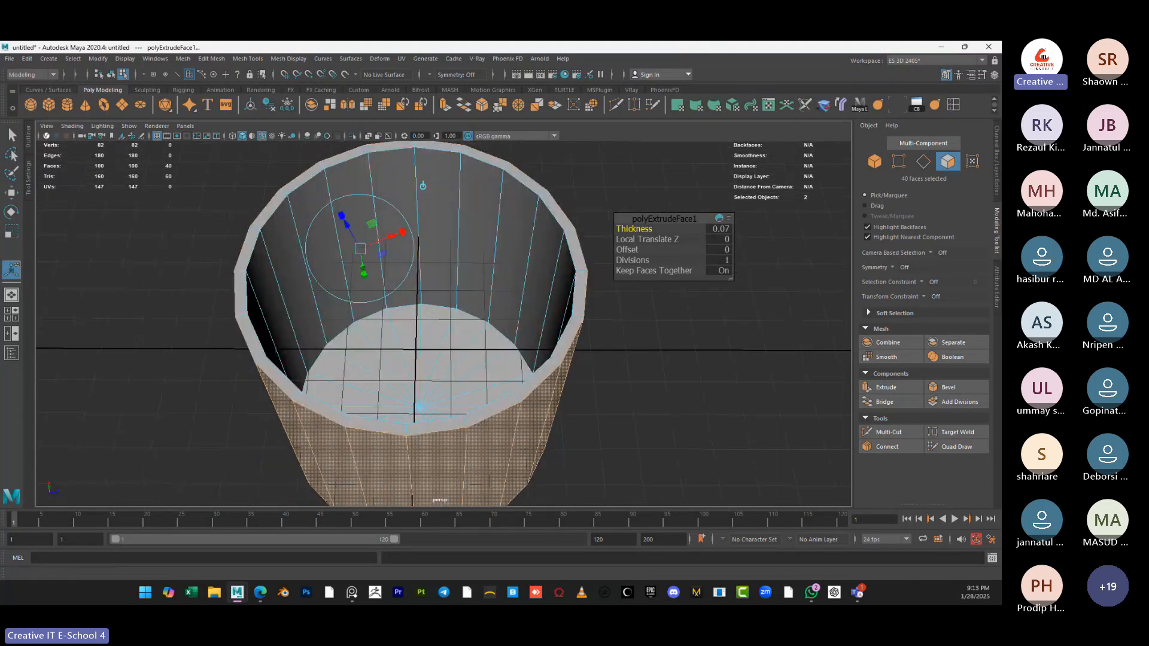
left_click_drag(787, 247, 402, 341, "alt")
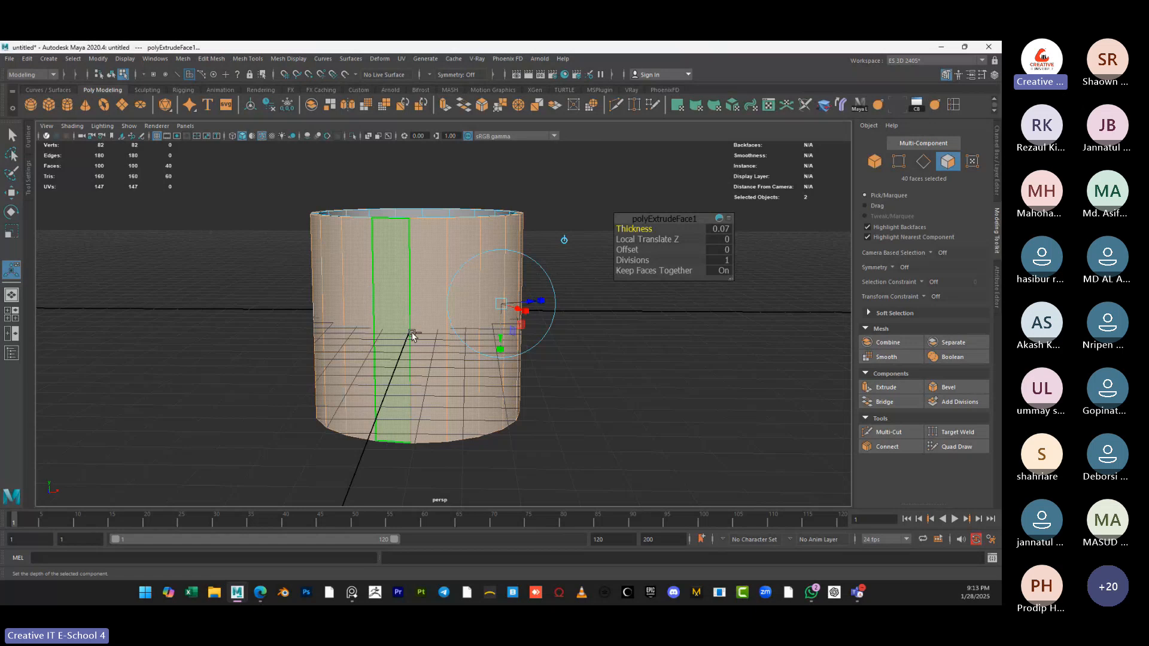
Insert three horizontal edge loops around the upper half of the cylinder's outer wall with Multi-Cut, and return to the Select tool
left_click(888, 431)
left_click_drag(461, 338, 458, 343, "alt")
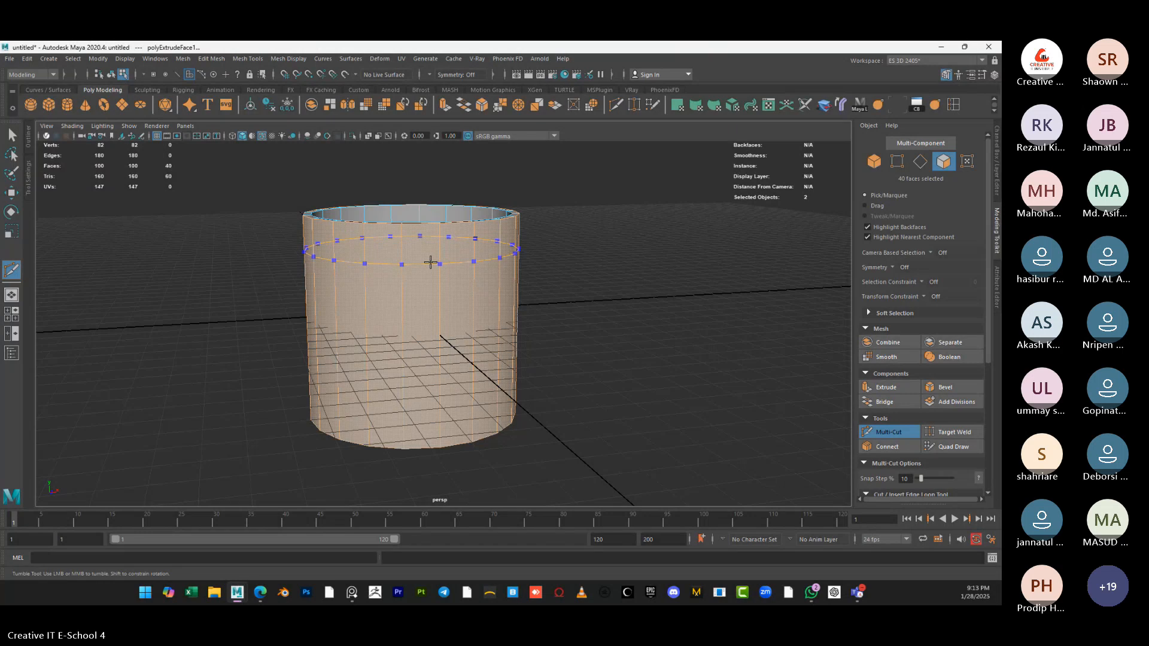
left_click(429, 246, "ctrl")
left_click(441, 282, "ctrl")
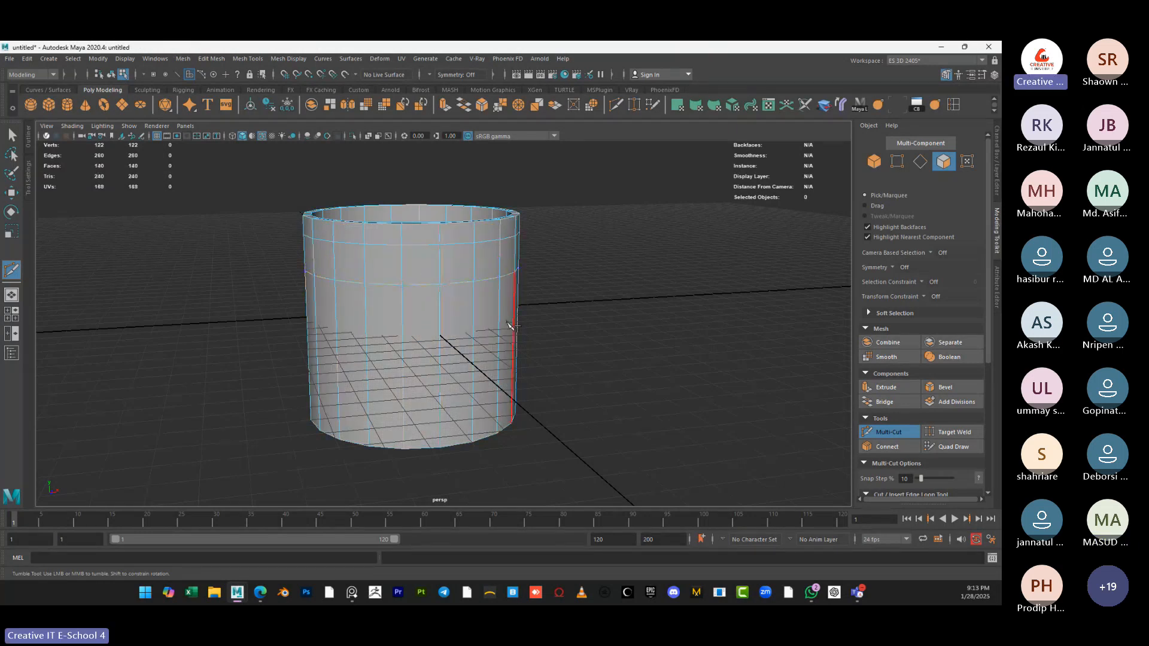
left_click_drag(441, 282, 484, 335, "alt")
left_click(404, 305)
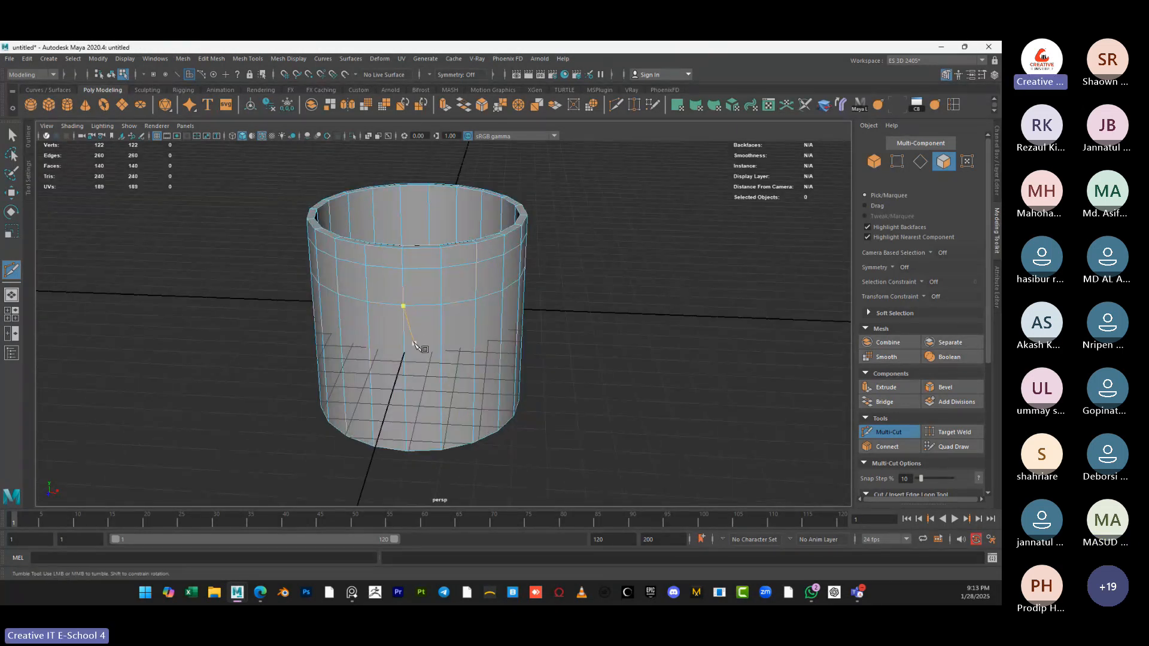
left_click_drag(403, 339, 409, 335, "alt")
left_click(400, 336, "ctrl")
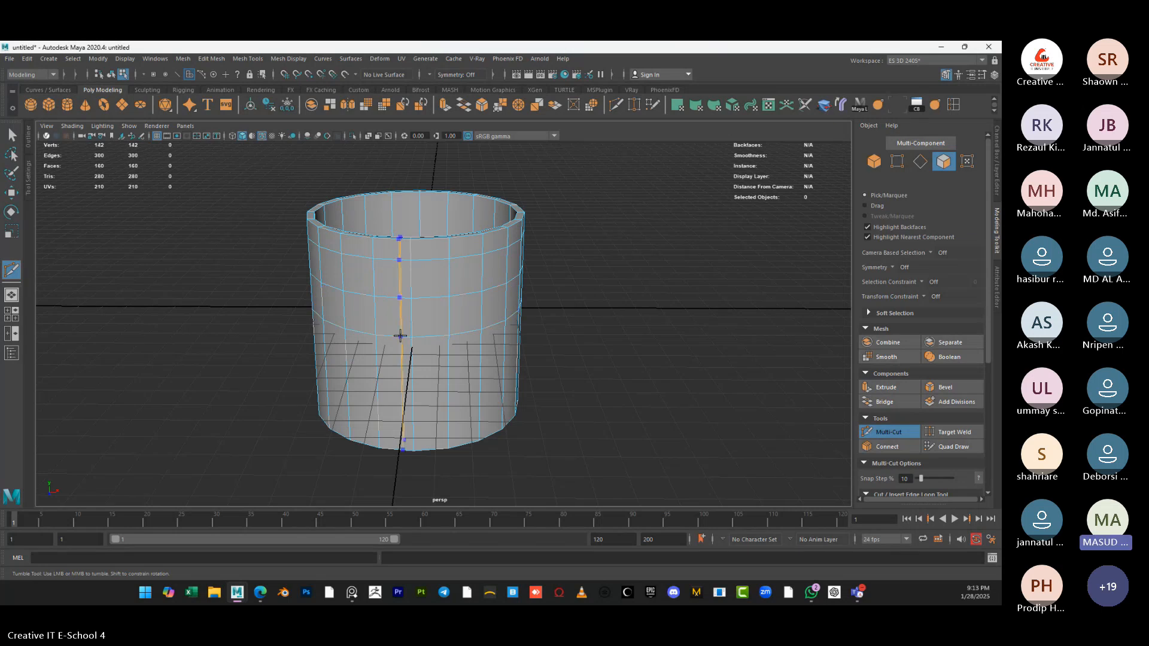
mouse_move(398, 382)
left_mouse_down("alt")
mouse_move(415, 343)
mouse_move(389, 343)
mouse_move(413, 359)
mouse_move(403, 363)
left_mouse_up("alt")
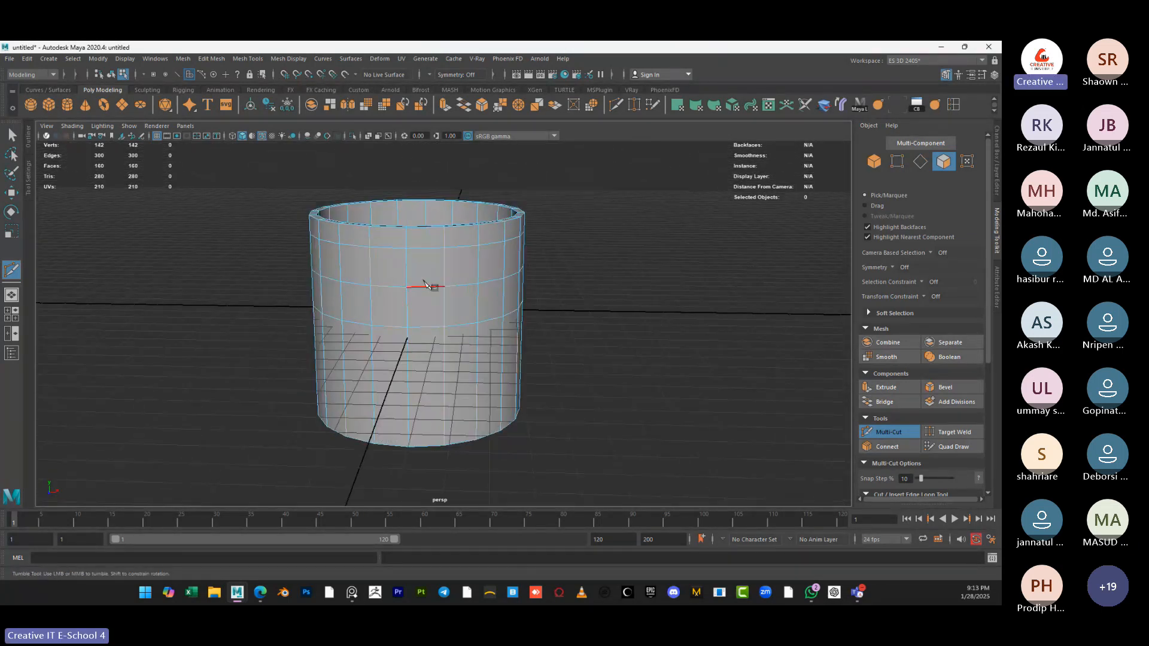
key("q")
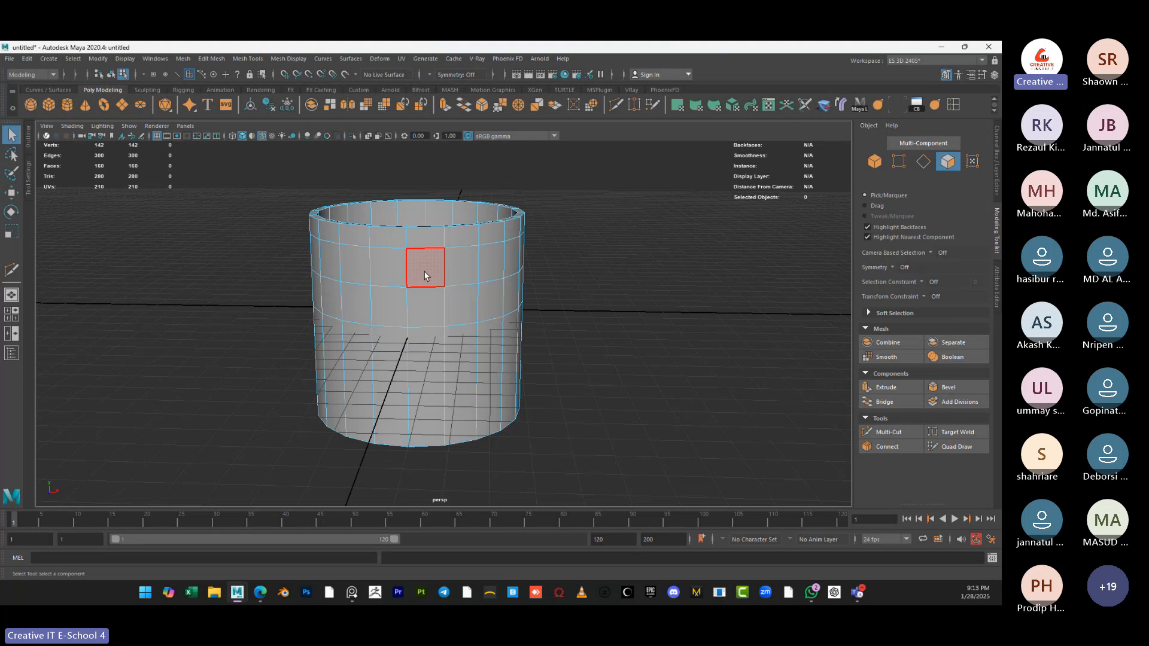
Select the two neighbouring outer-wall faces on the cylinder's +X side, between the upper two edge loops
key("space")
key("space")
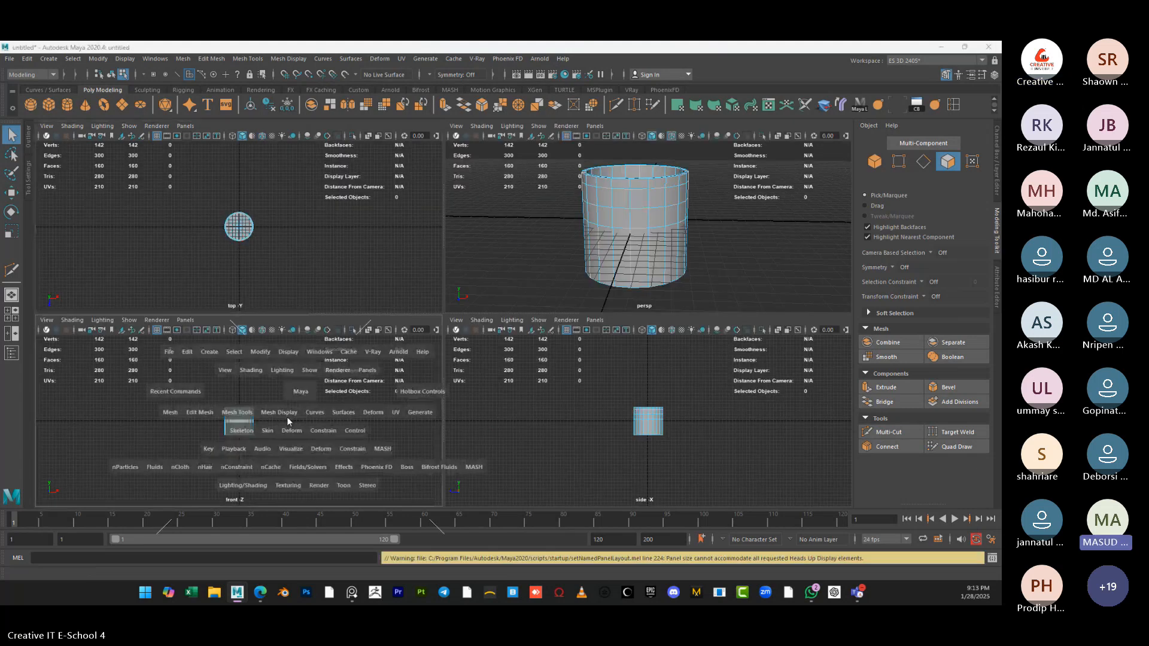
key("f")
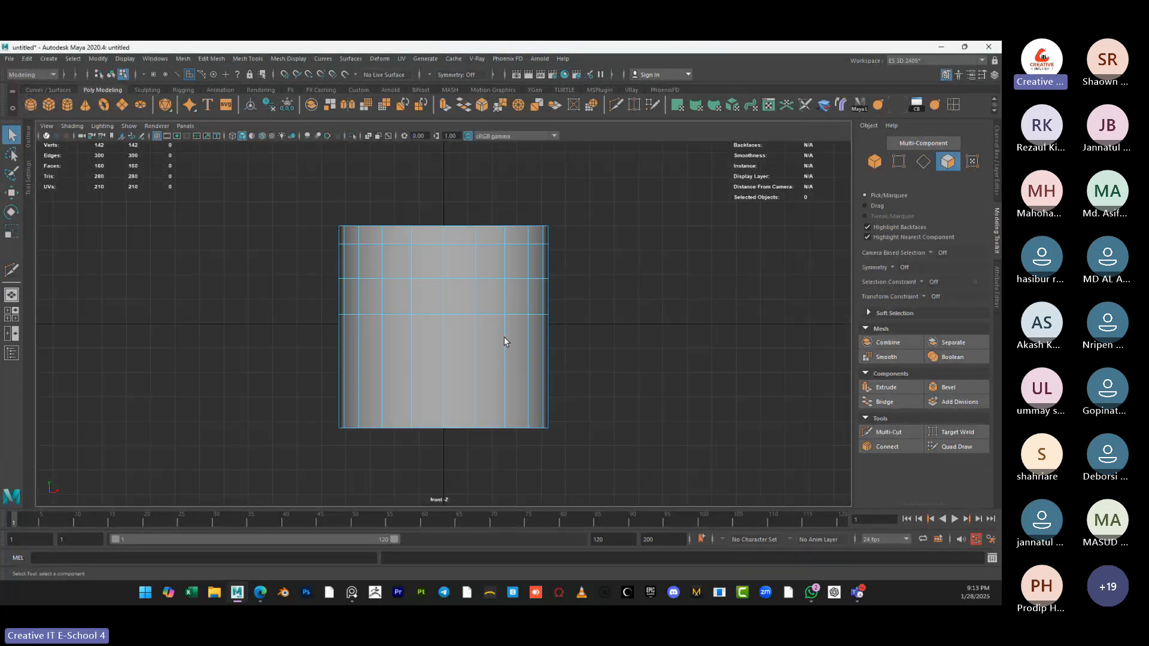
left_click(546, 256)
key("space")
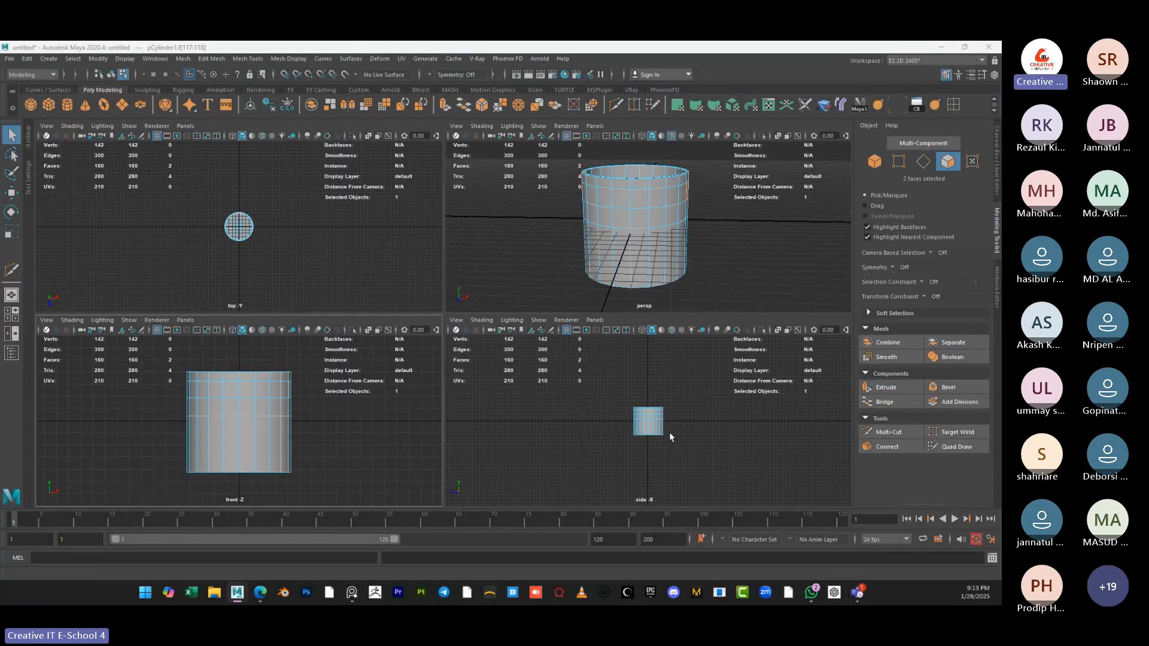
key("space")
key("f")
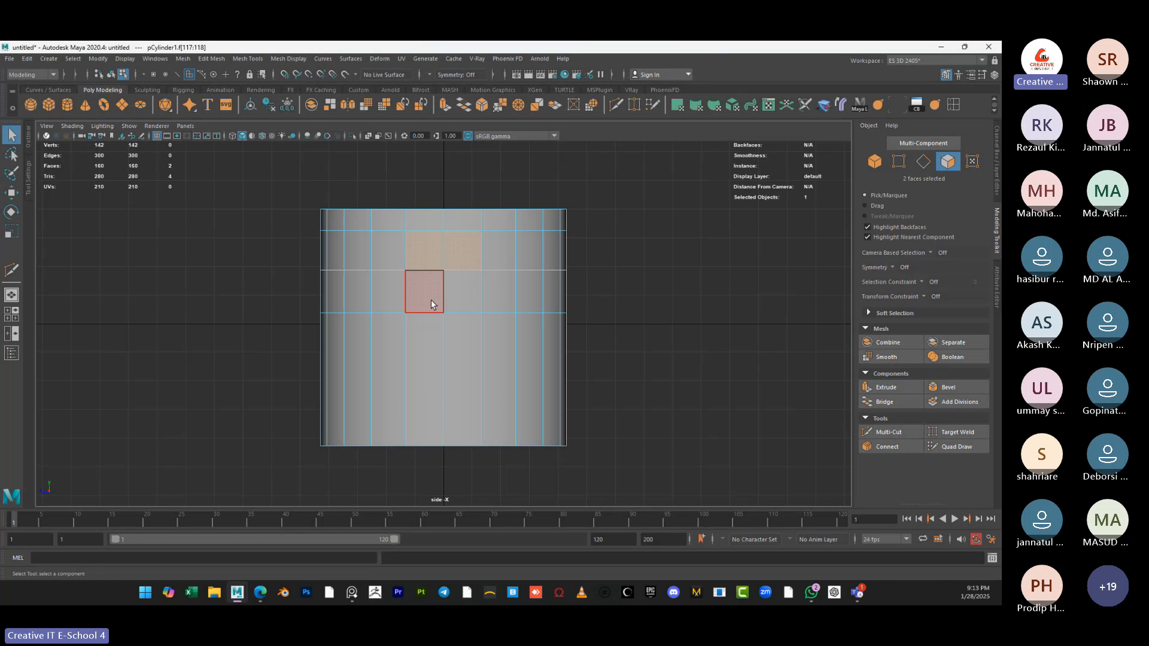
key("space")
key("space")
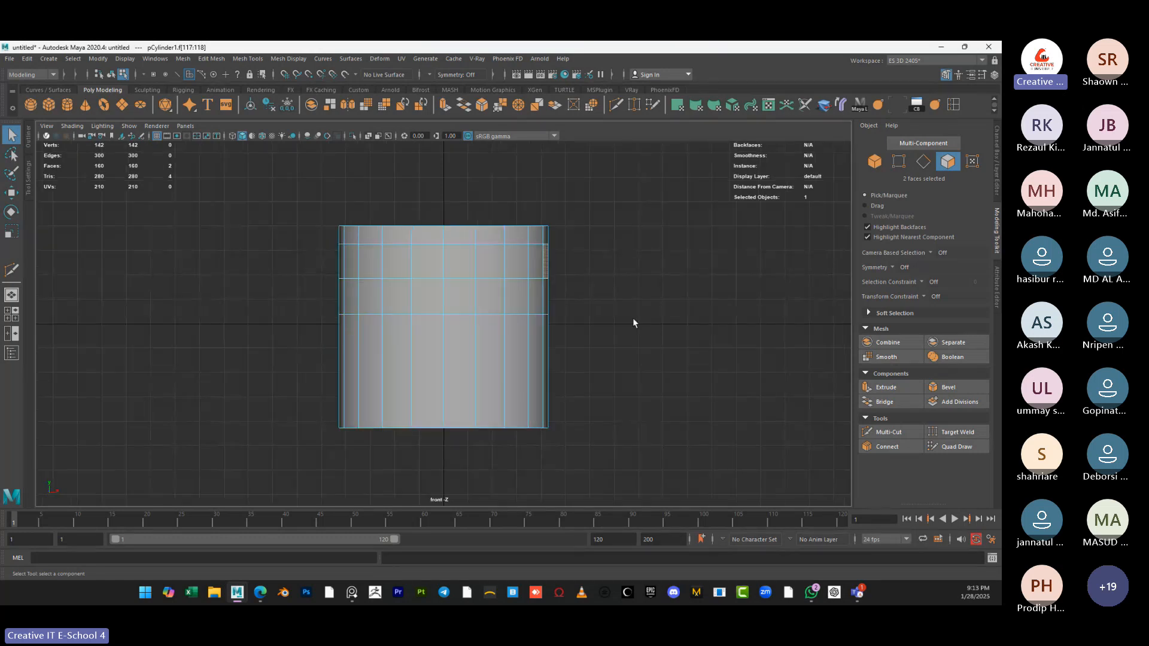
Extrude the two selected faces straight outward from the cup wall as the first handle segment and adjust its end
middle_click_drag(668, 310, 461, 332, "alt")
key("ctrl+e")
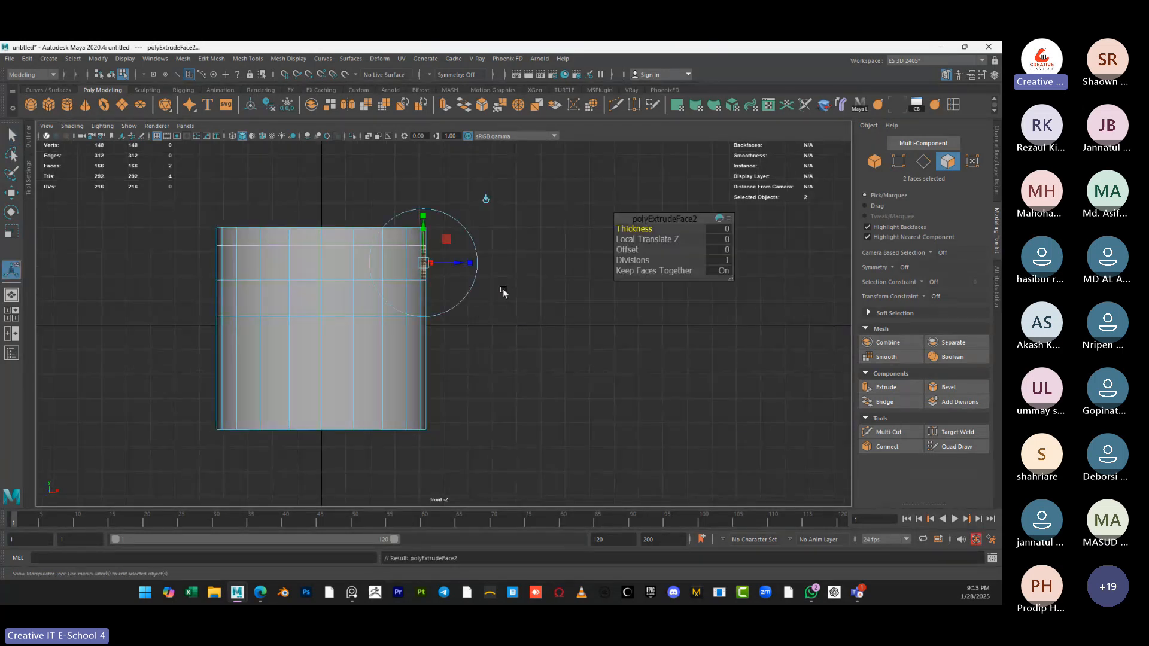
left_click_drag(443, 262, 572, 323)
key("w")
key("e")
key("w")
Extrude a second handle segment from the end faces, then rotate and move it to bend the handle downward
key("ctrl+e")
key("e")
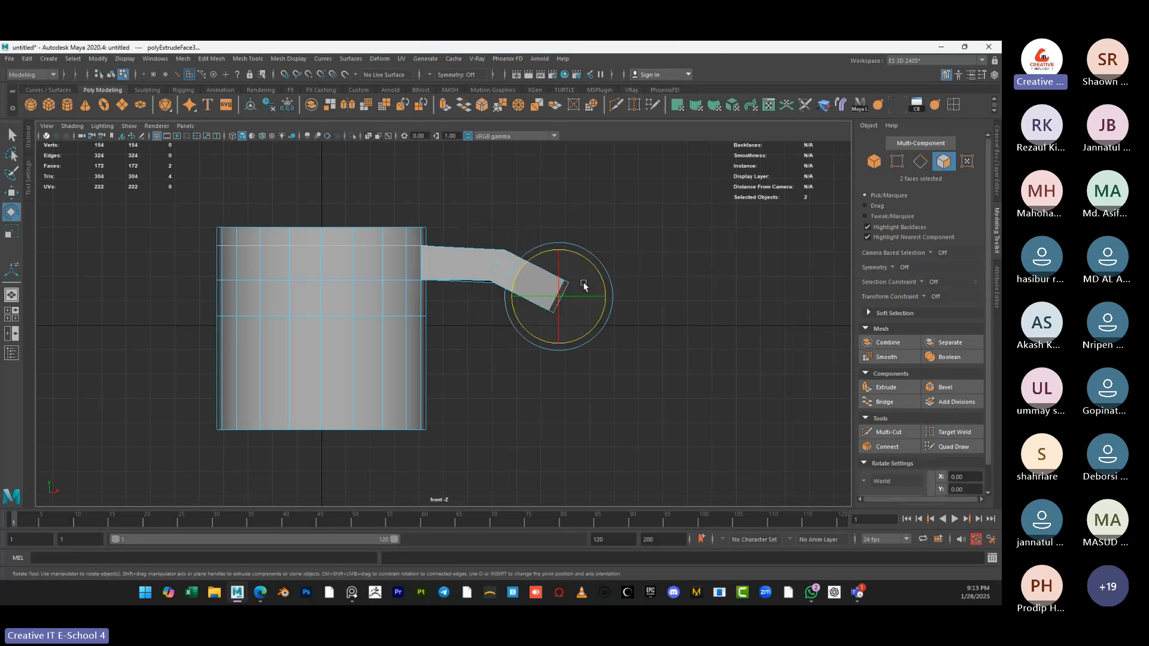
left_click_drag(584, 282, 560, 280)
key("w")
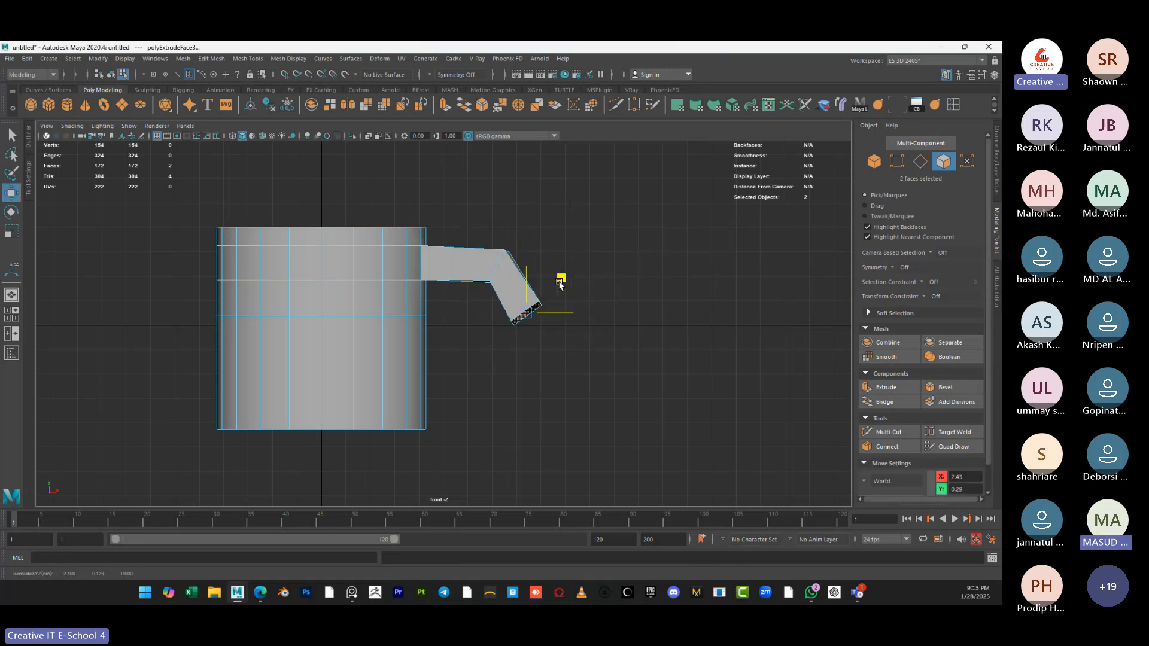
key("e")
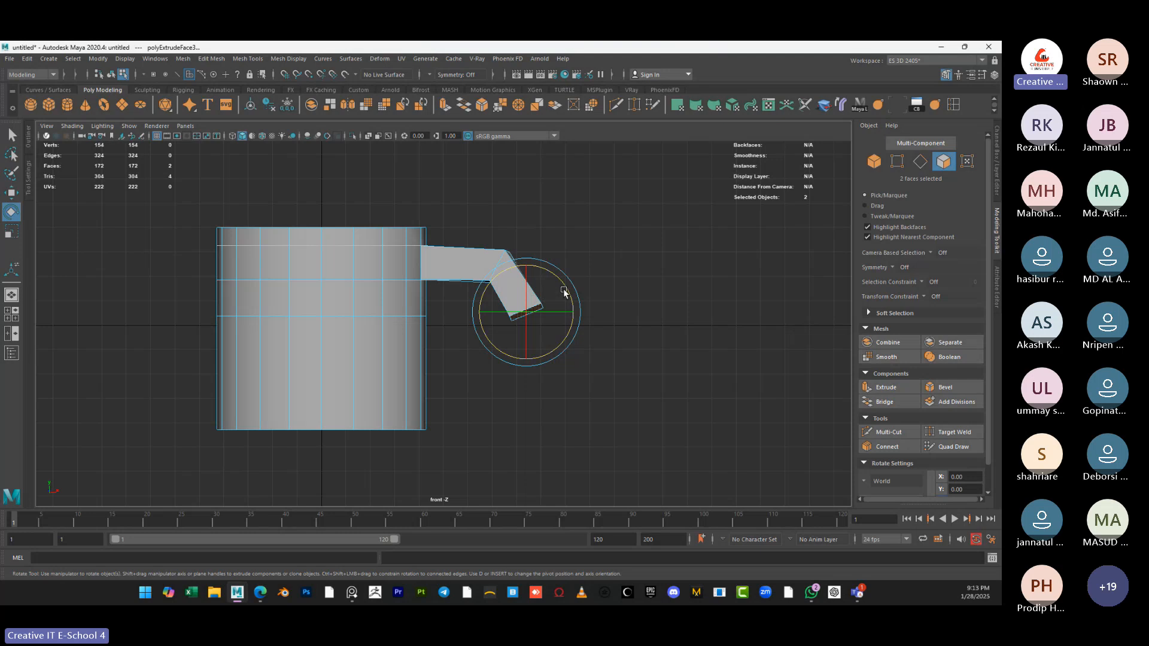
Extrude a third handle segment downward, move its end back toward the cup, and rotate the end faces
key("ctrl+e")
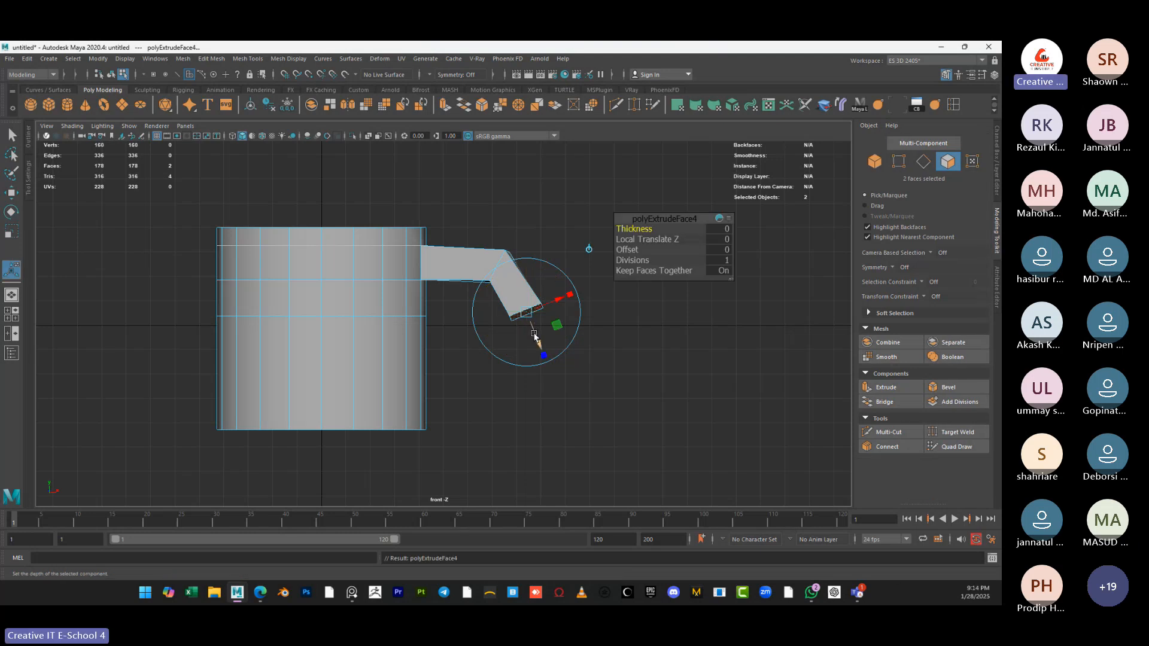
left_click_drag(530, 323, 555, 366)
key("w")
key("e")
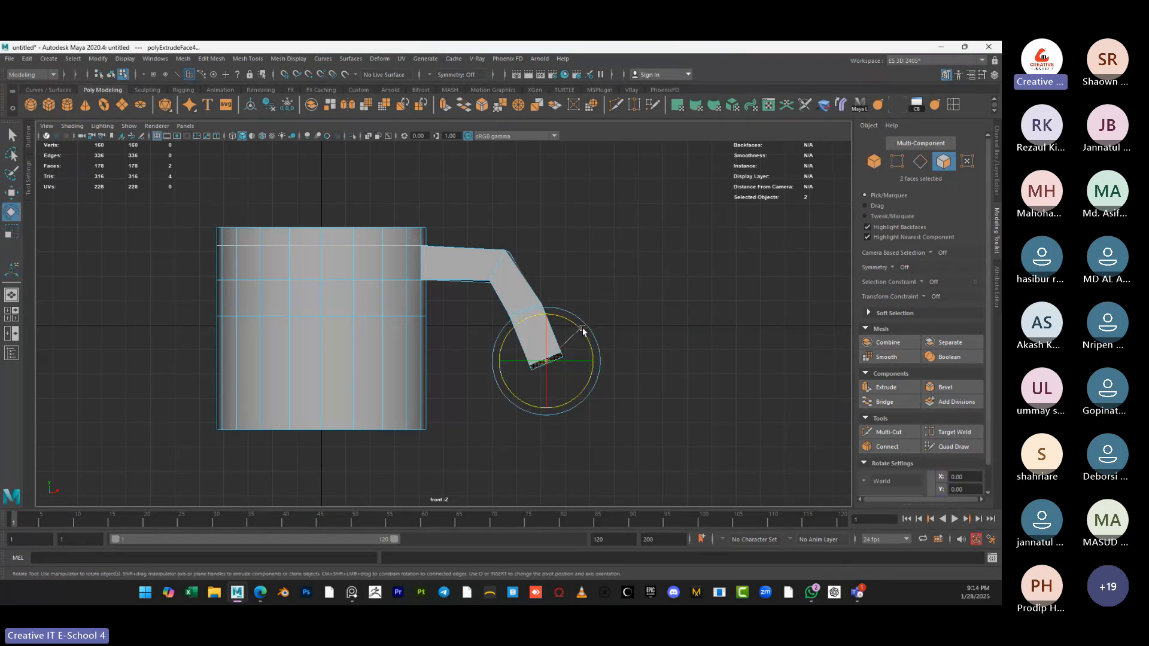
key("w")
left_click_drag(585, 328, 545, 334)
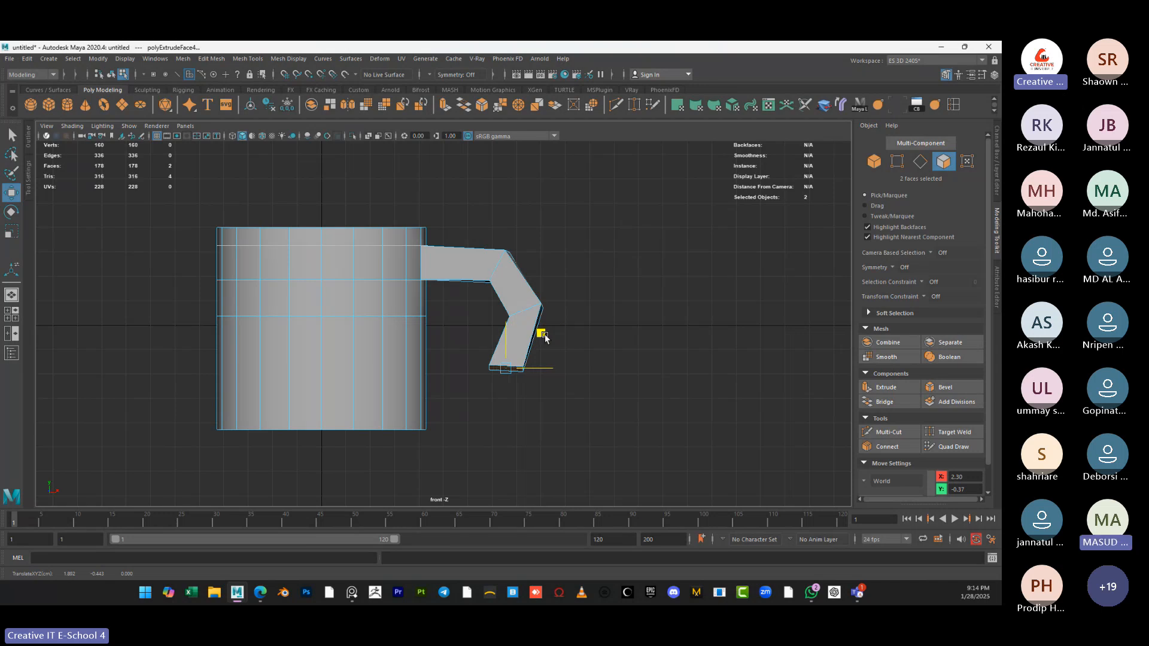
key("e")
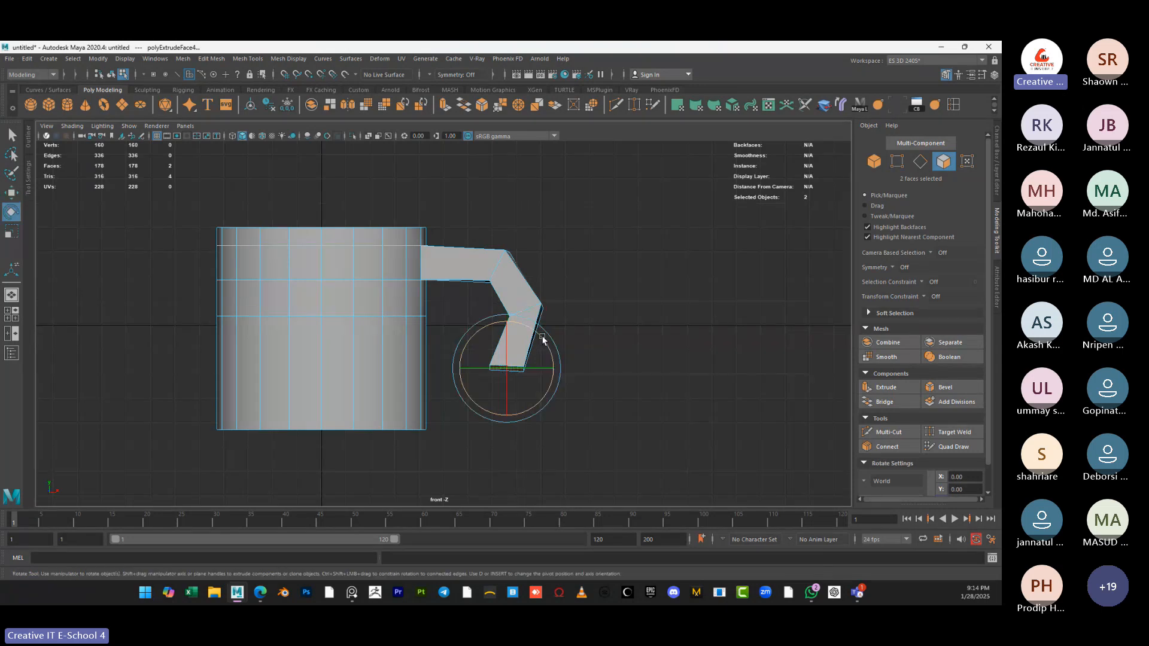
left_click_drag(543, 339, 587, 313)
Undo all the handle extrusions and the face selection, leaving only the plain thick-walled cylinder
key("space")
key("space")
left_click_drag(359, 251, 495, 264, "alt")
key("ctrl+z")
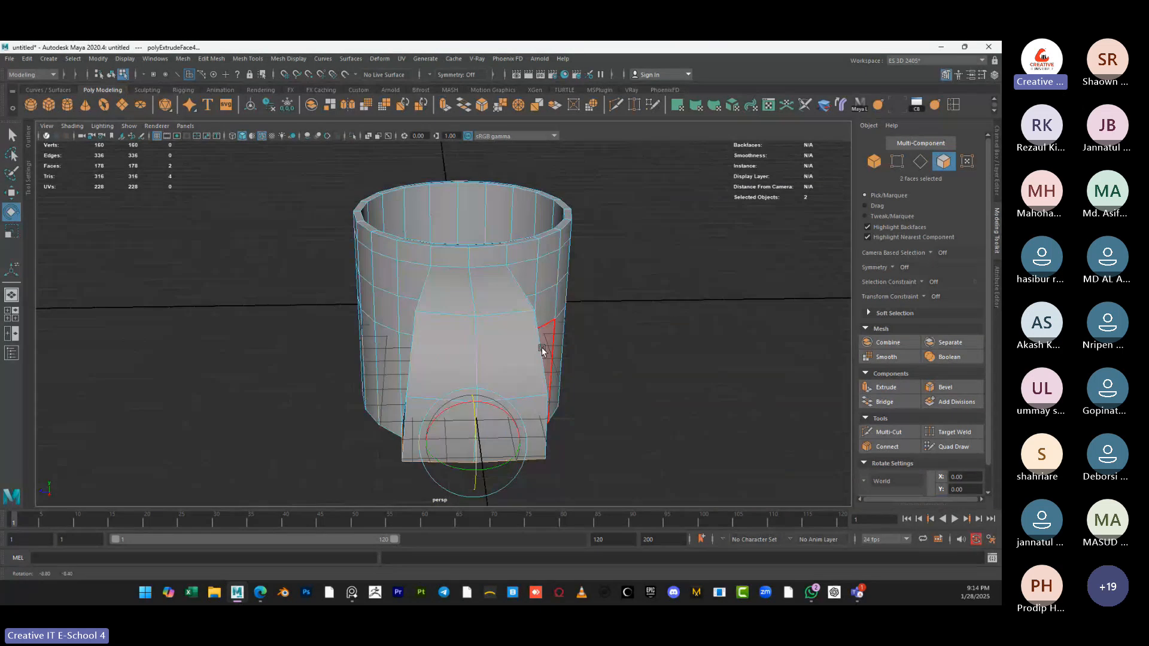
key("ctrl+z")
key("ctrl+z")
key("ctrl+z")
key("ctrl+z")
key("ctrl+z")
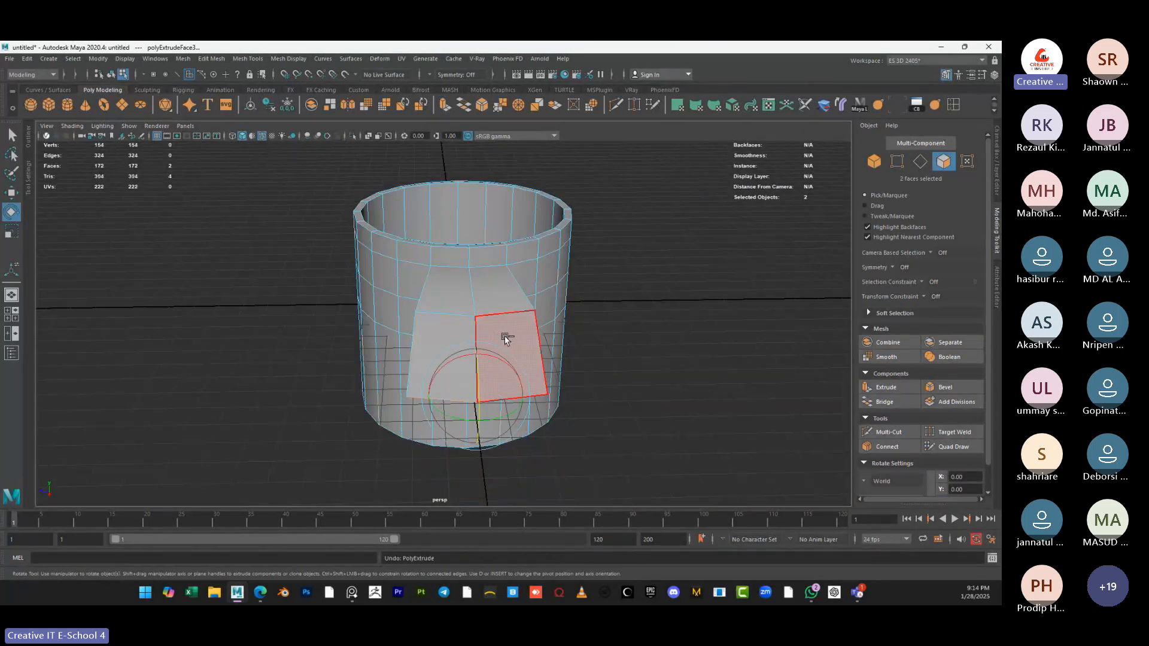
key("ctrl+z")
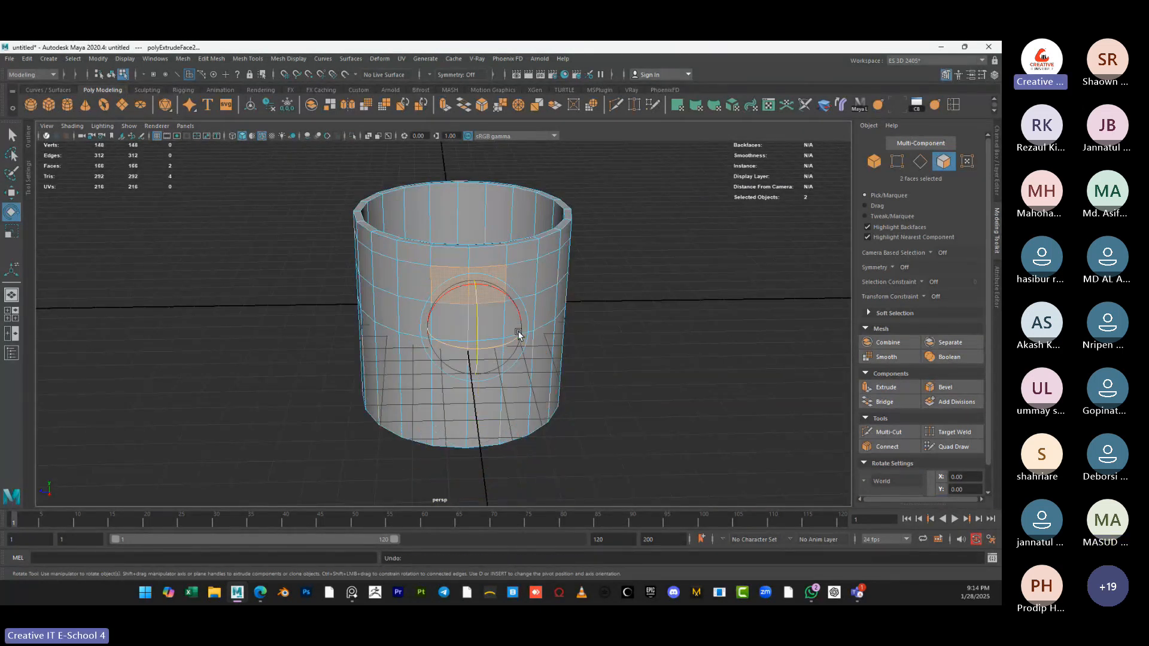
mouse_move(385, 390)
left_mouse_down("alt")
mouse_move(416, 398)
mouse_move(387, 383)
mouse_move(405, 390)
left_mouse_up("alt")
key("ctrl+z")
key("ctrl+z")
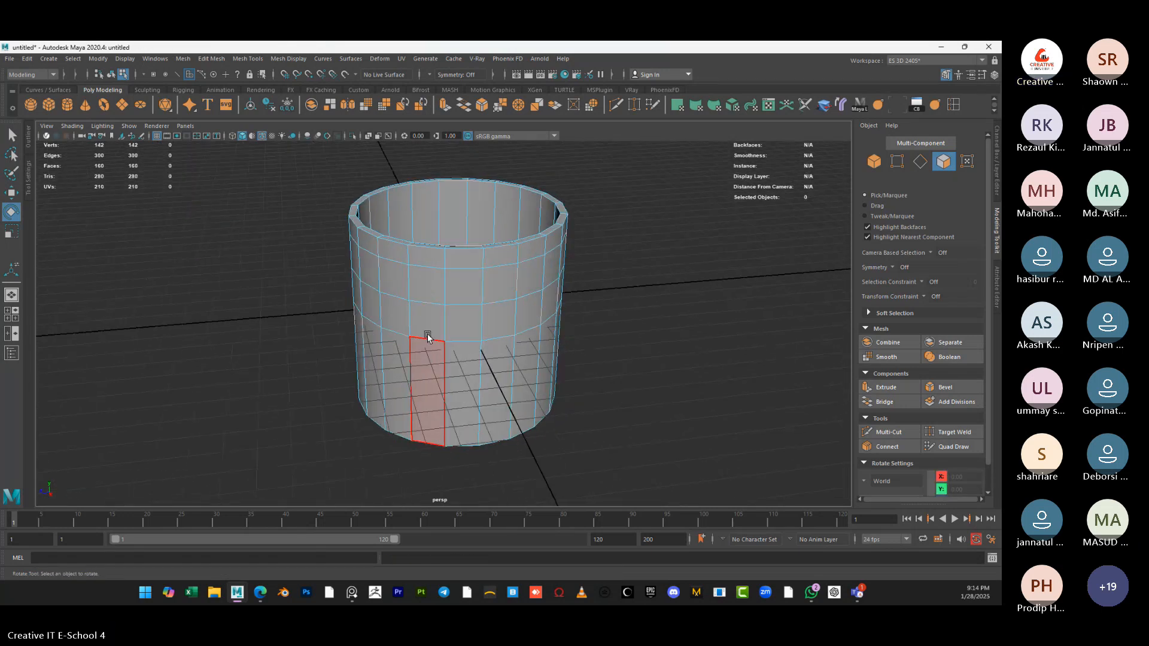
Delete the whole thick-walled cylinder and create a new polygon cylinder in the empty scene
key("F8")
key("Delete")
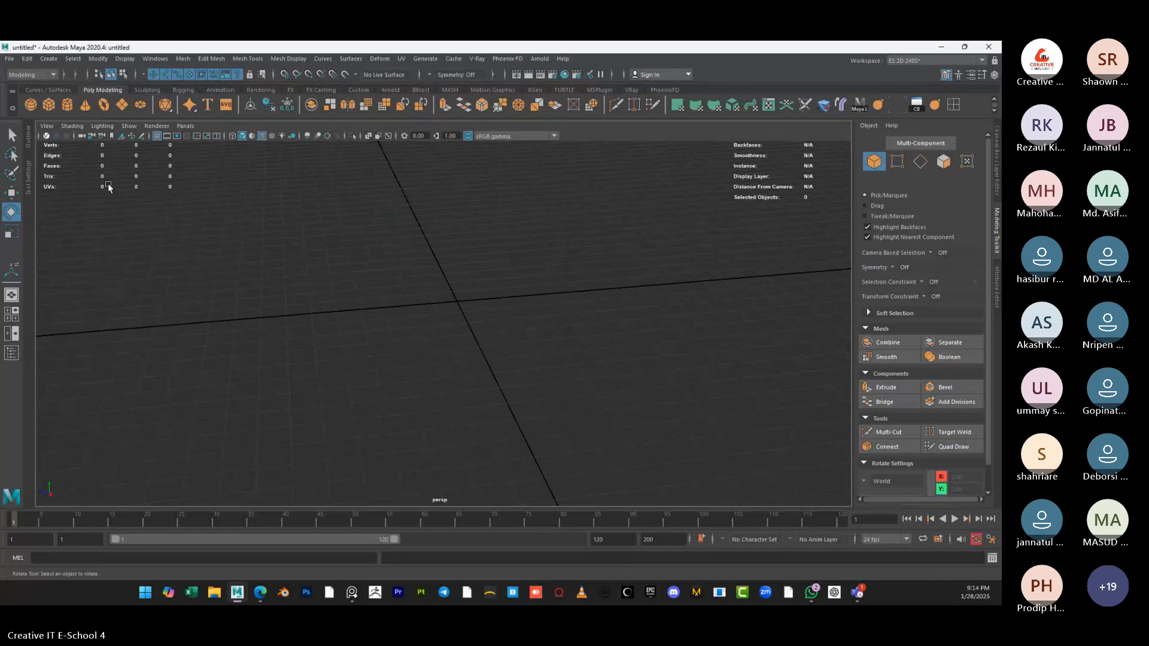
right_click_drag(315, 279, 329, 313, "shift")
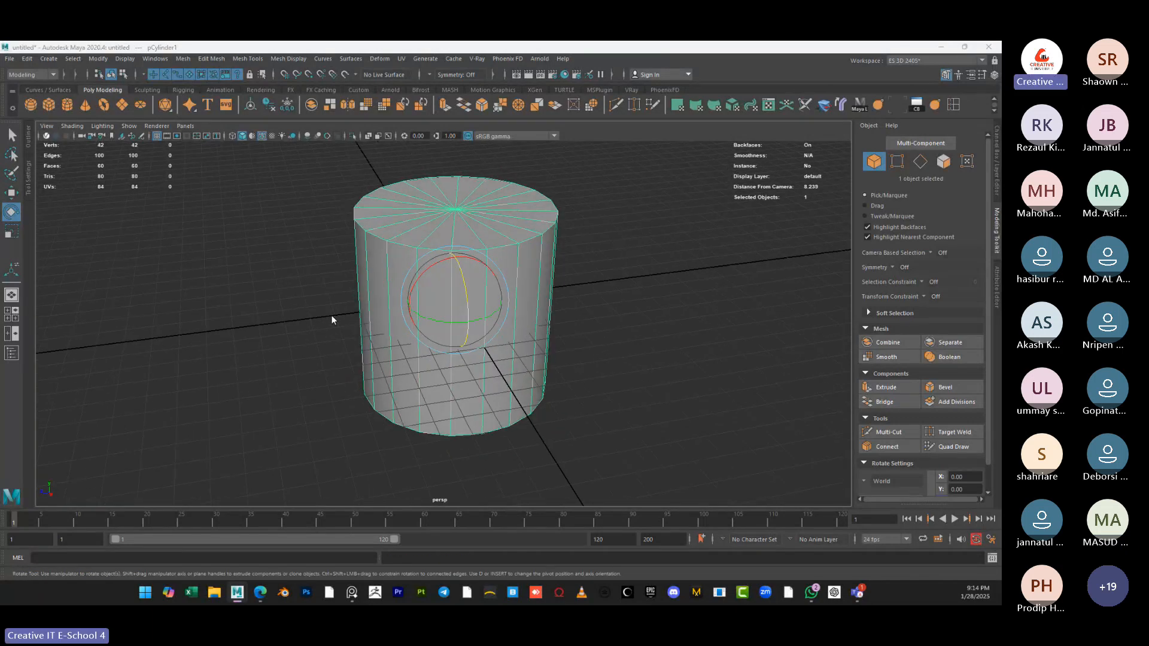
Set the new cylinder's Subdivisions Axis to 24 while viewing it from the top
key("space")
left_click_drag(331, 316, 326, 278)
right_click_drag(326, 279, 568, 326, "alt")
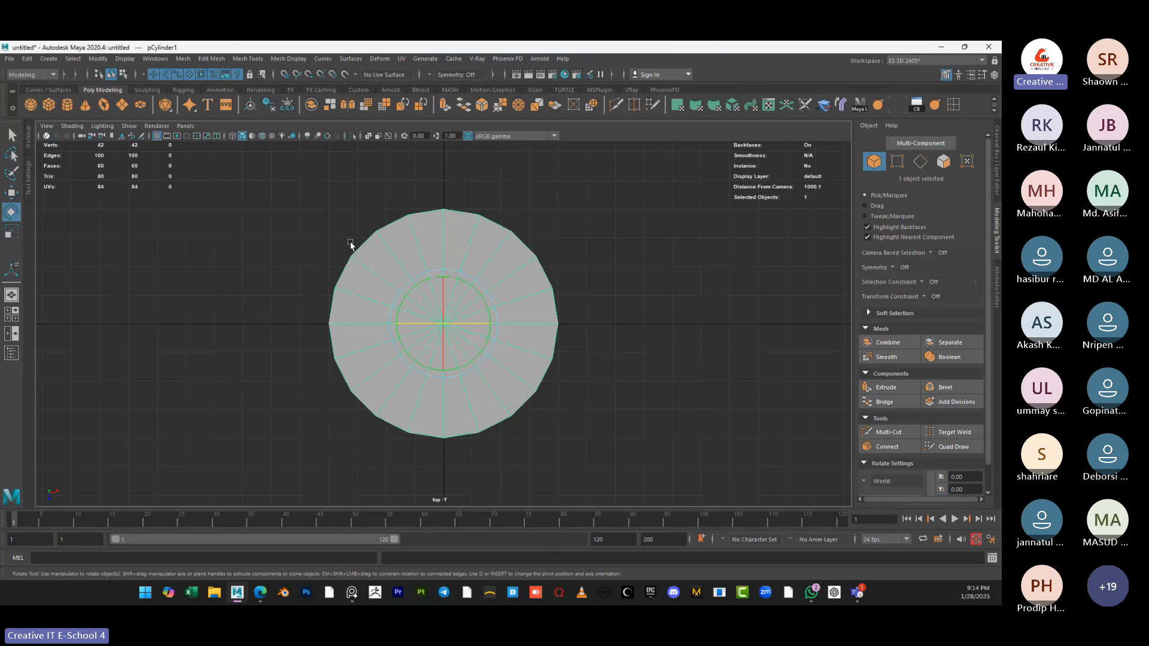
key("t")
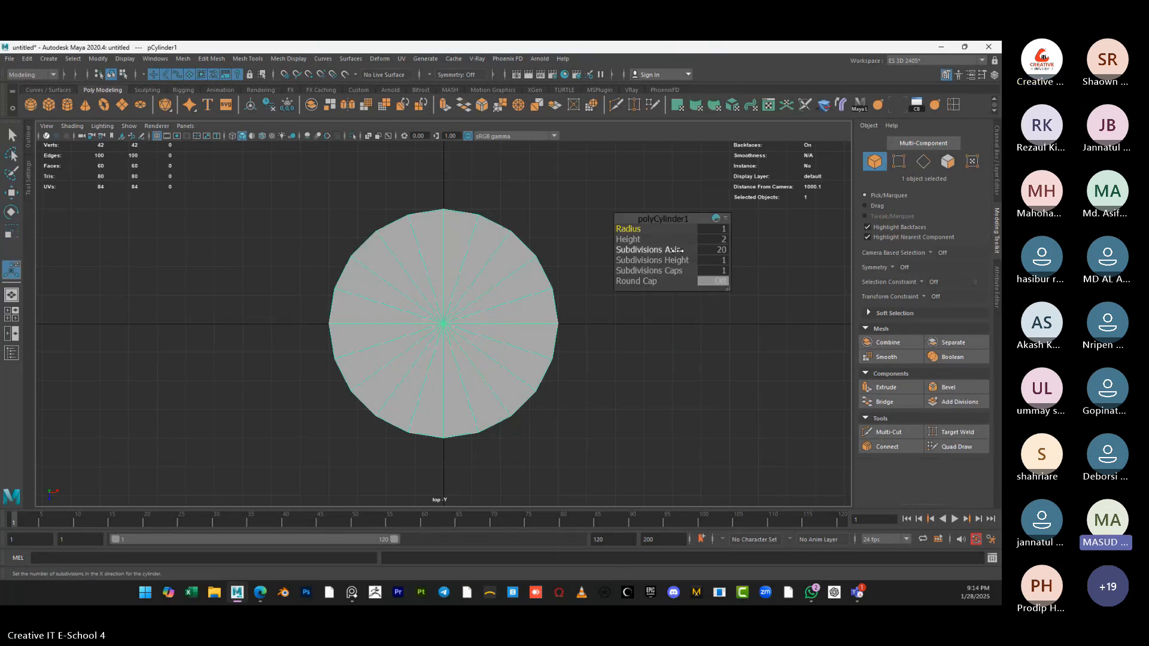
left_click_drag(676, 250, 685, 251)
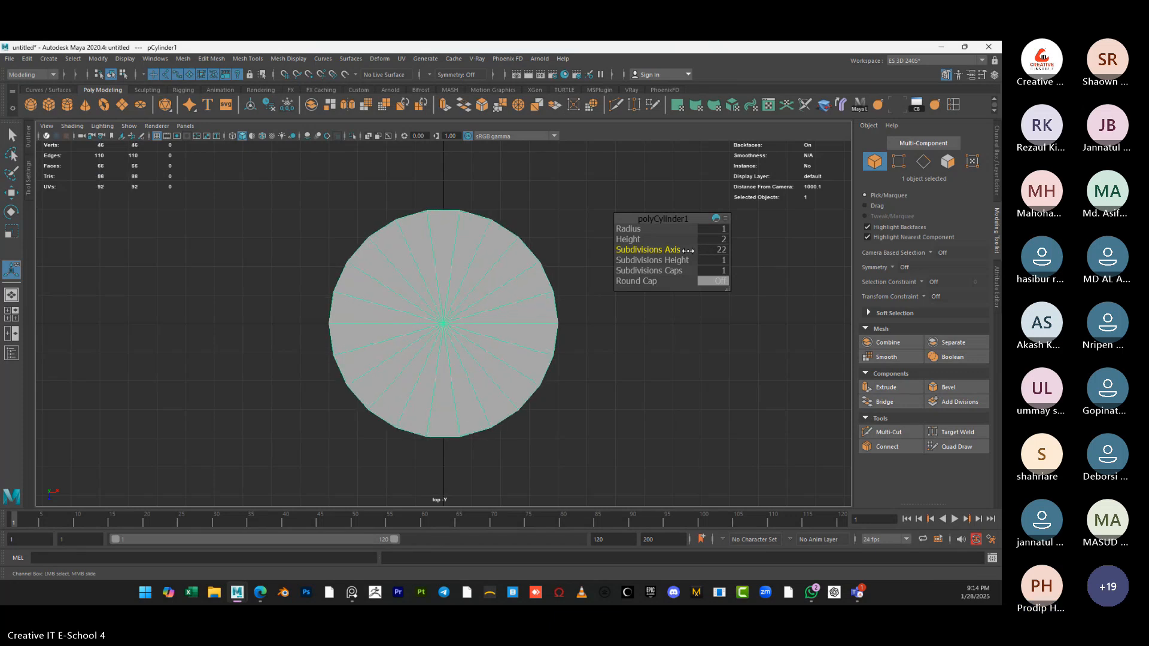
left_click_drag(688, 251, 700, 249)
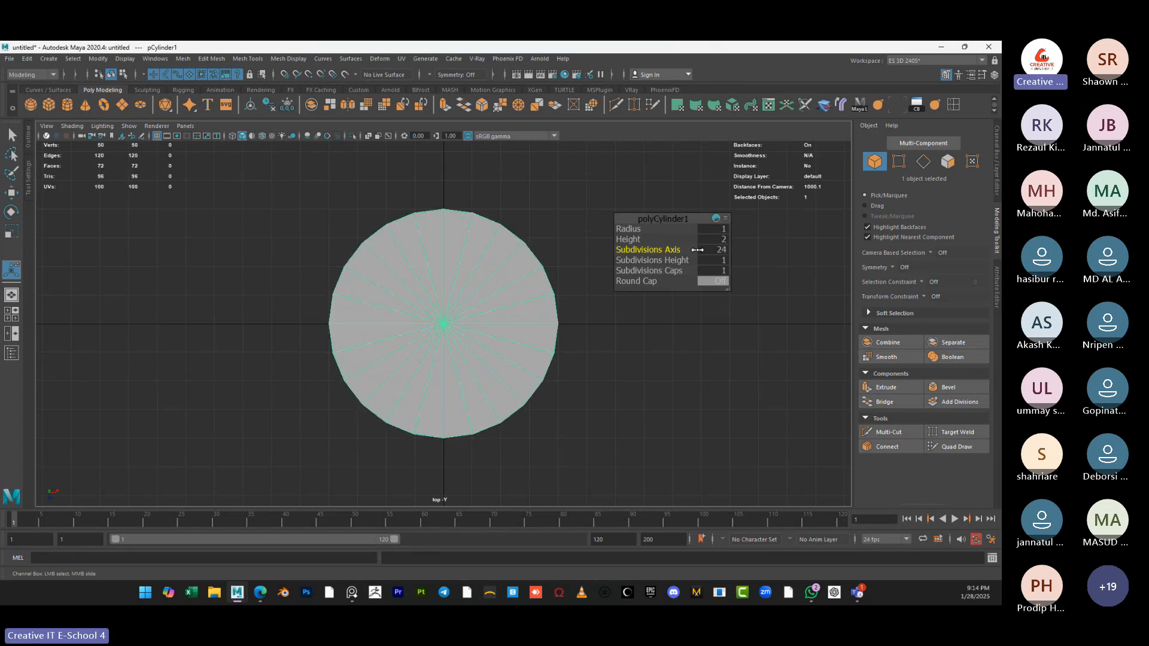
Rotate the cylinder about 7 degrees around its vertical axis so its side faces straddle the axes evenly
key("e")
key("t")
key("e")
left_click_drag(478, 284, 470, 282)
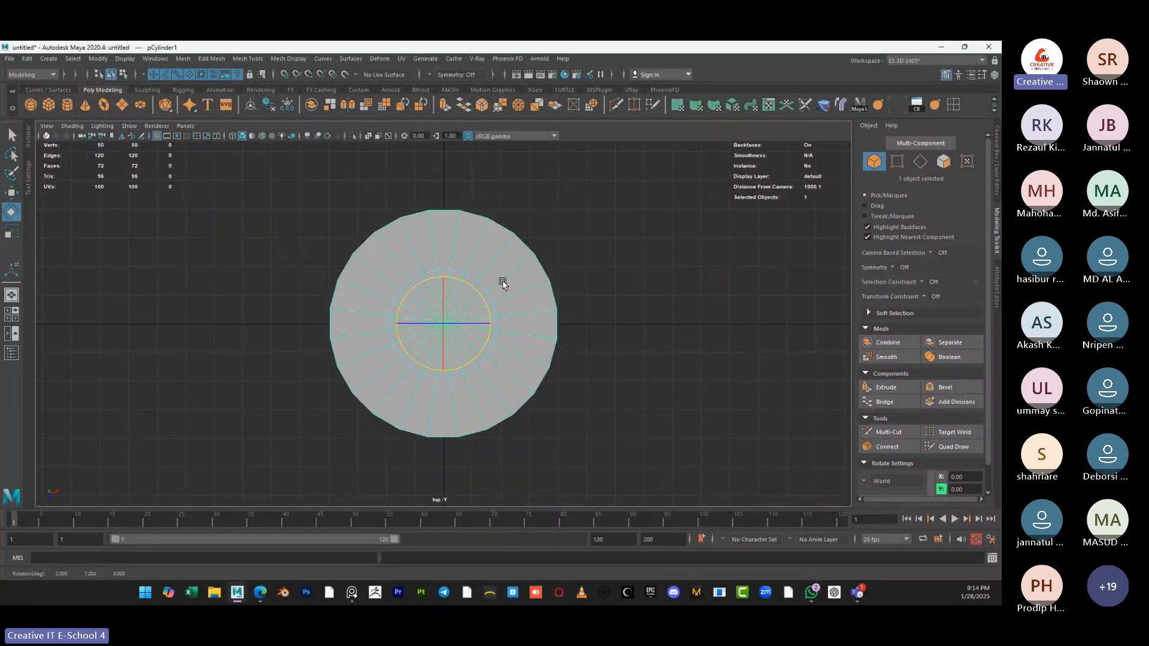
Select all the triangular cap faces of the cylinder in face mode from the top view
right_click_drag(502, 282, 502, 312)
left_click(404, 299)
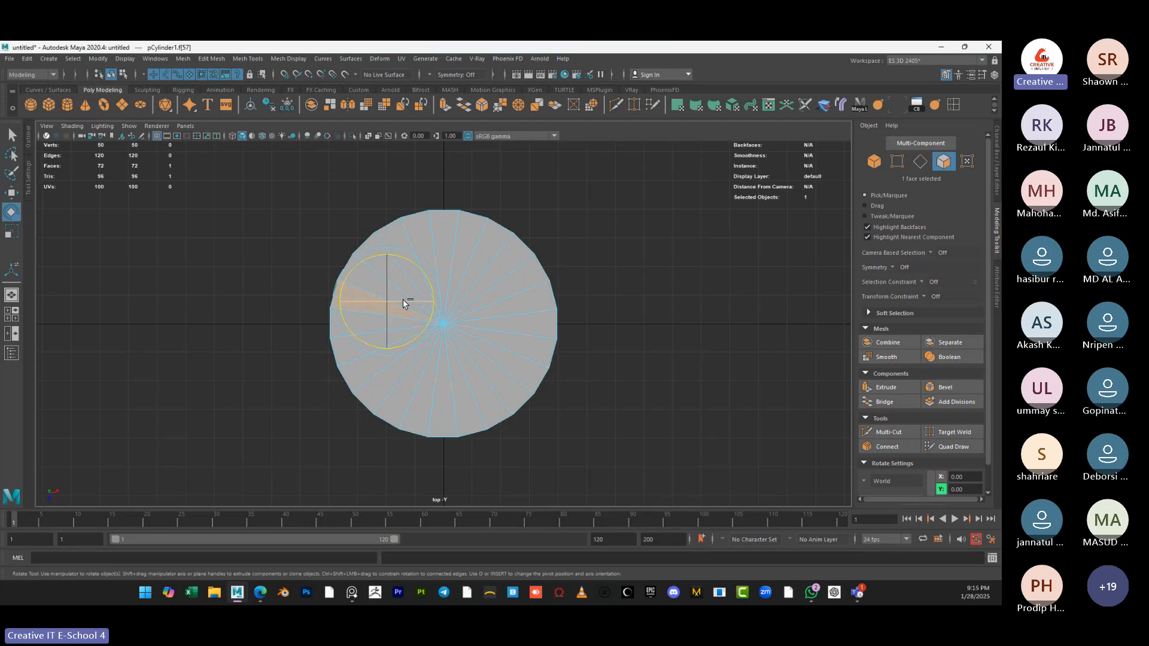
key("q")
left_click(389, 297, "shift")
left_click(408, 290, "shift")
left_click(424, 282, "shift")
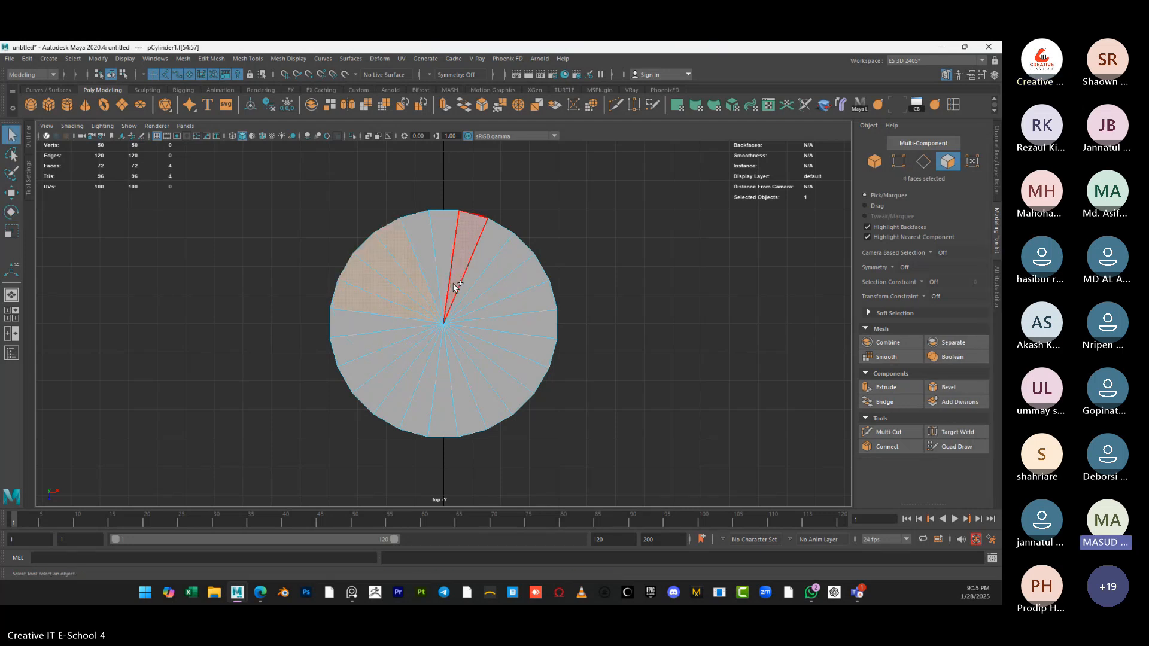
left_click_drag(401, 292, 472, 354)
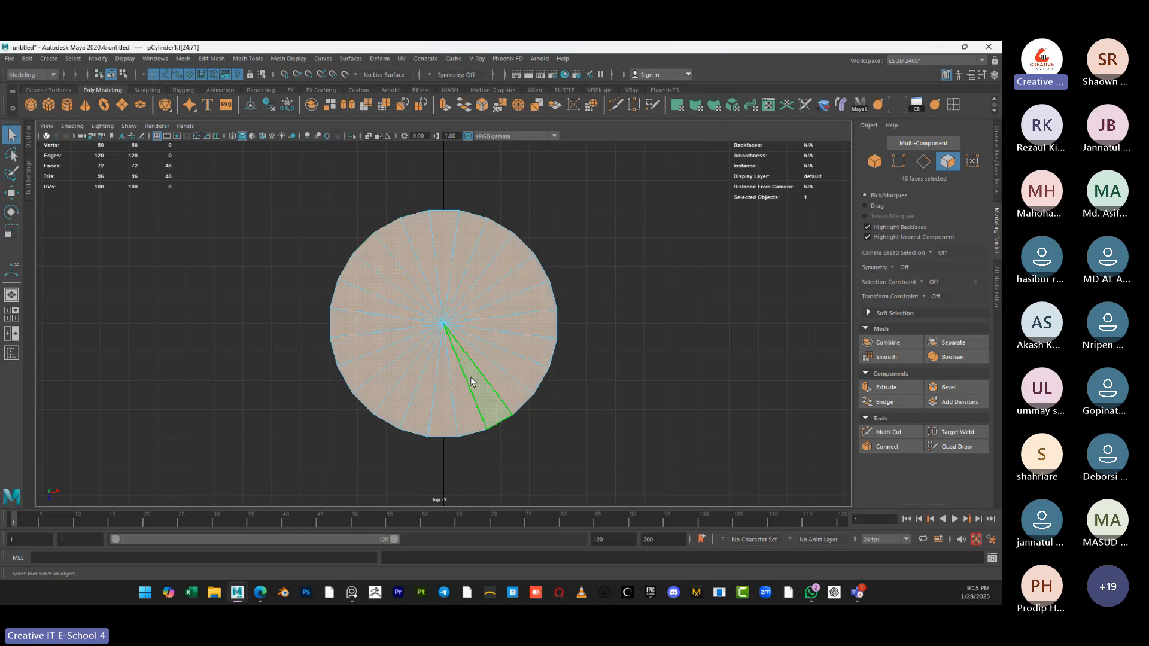
Deselect the bottom cap's faces and delete the top cap's faces to open the cylinder
key("space")
key("space")
key("space")
key("space")
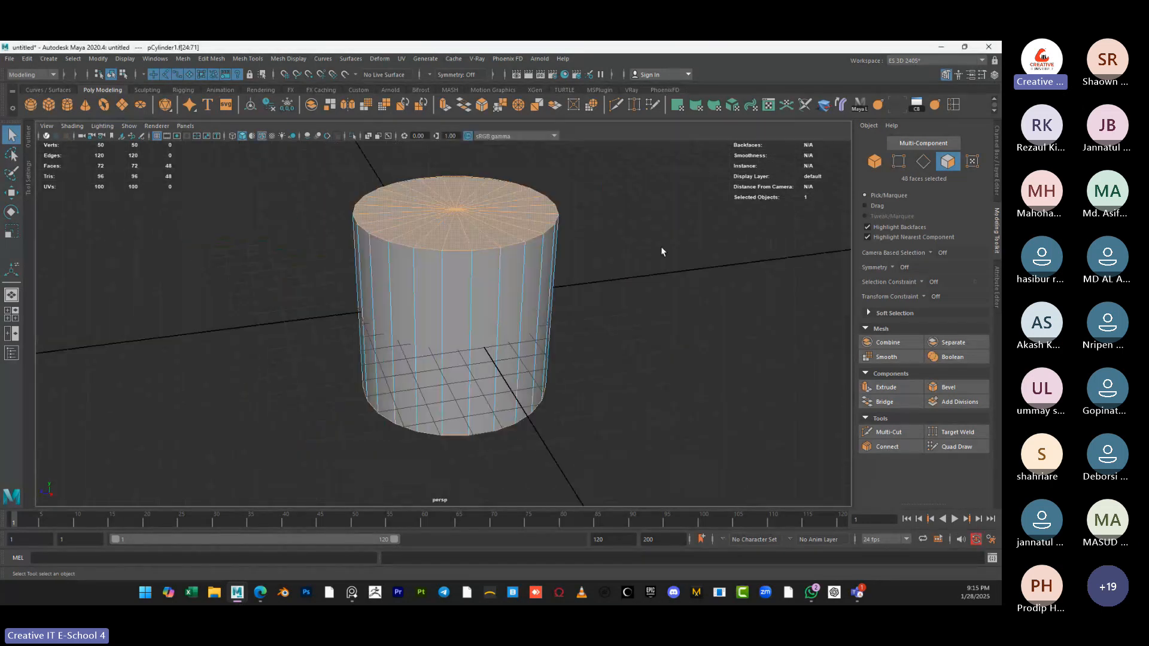
left_click_drag(661, 247, 618, 239, "alt")
key("space")
key("space")
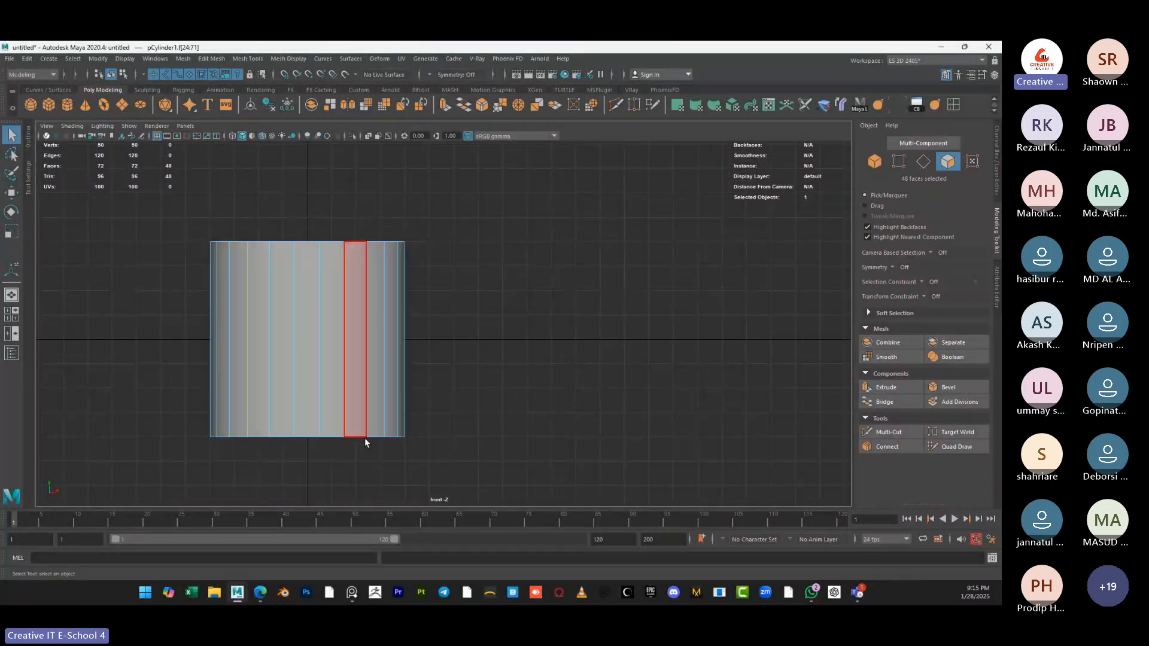
left_click_drag(445, 467, 151, 378, "ctrl")
key("space")
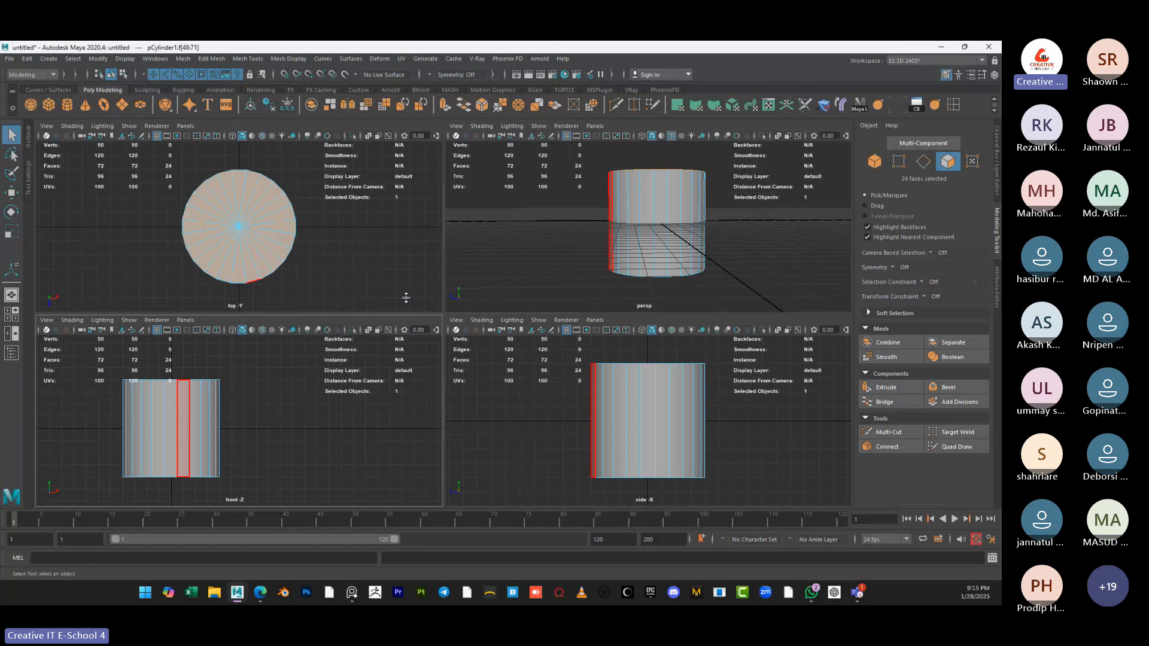
key("space")
left_click_drag(585, 251, 477, 322, "alt")
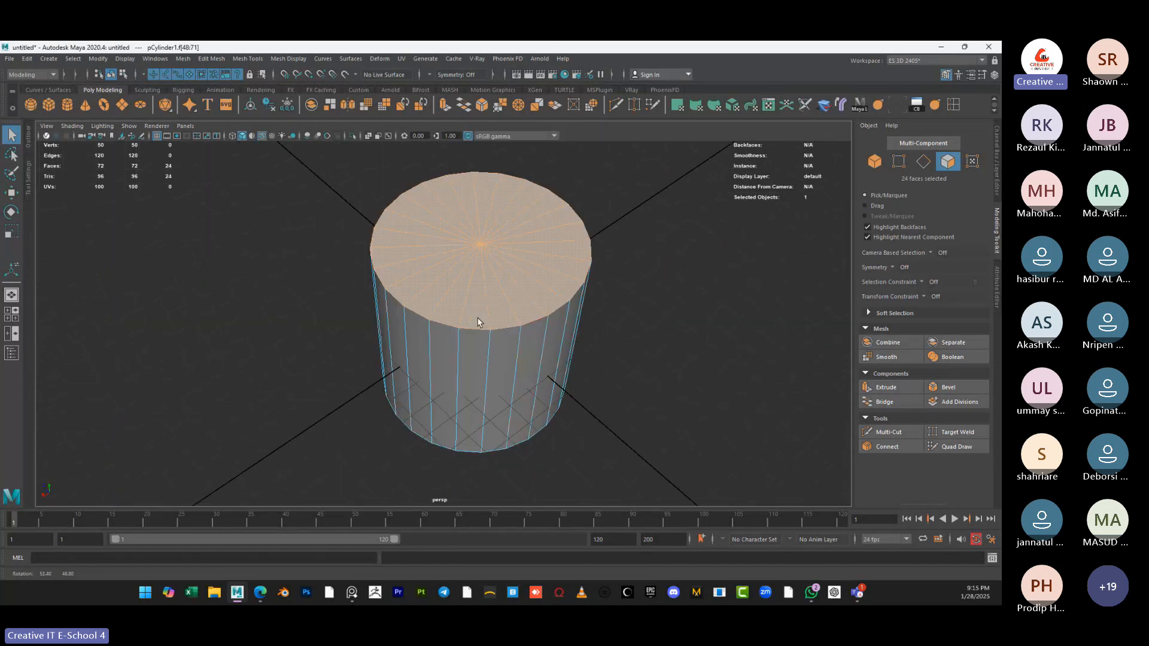
key("Delete")
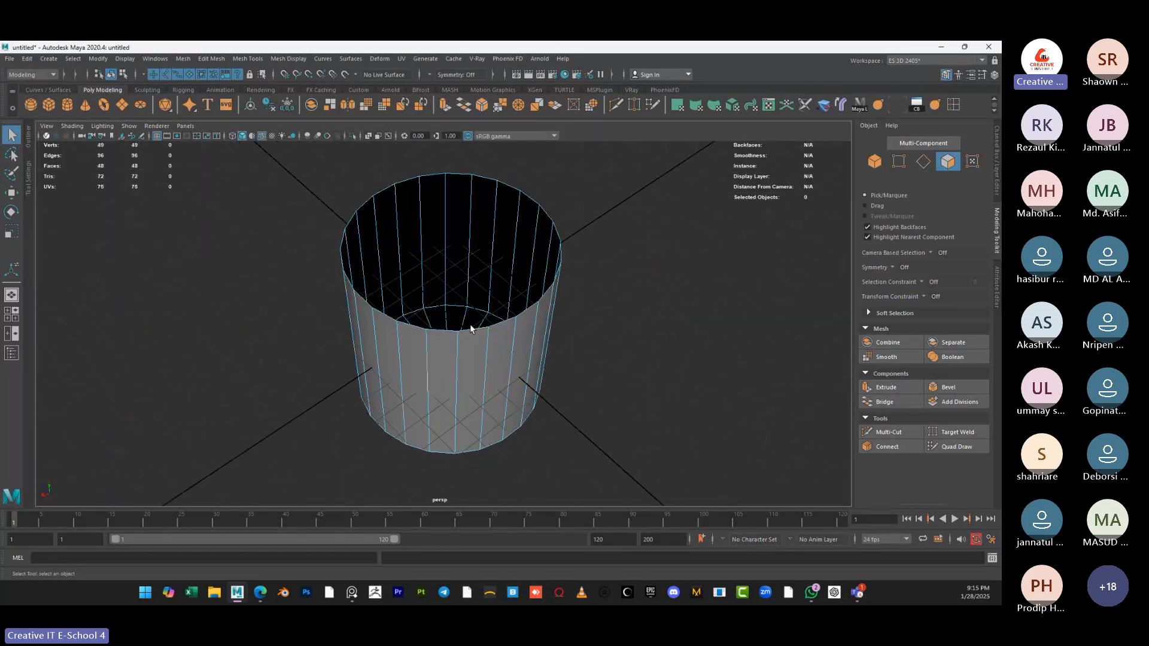
Insert two horizontal edge loops around the cylinder's upper half with Multi-Cut, then return to the Select tool in the front view
left_click_drag(469, 333, 471, 329, "alt")
left_click(884, 439)
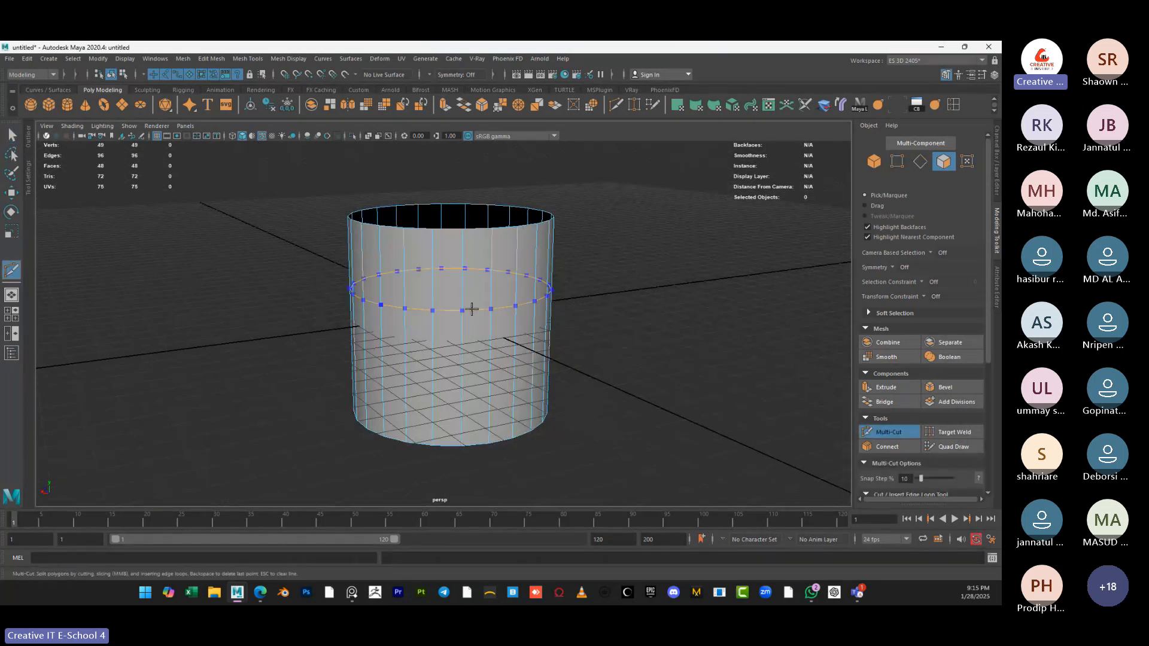
left_click(472, 264, "ctrl")
left_click_drag(475, 263, 444, 339, "alt")
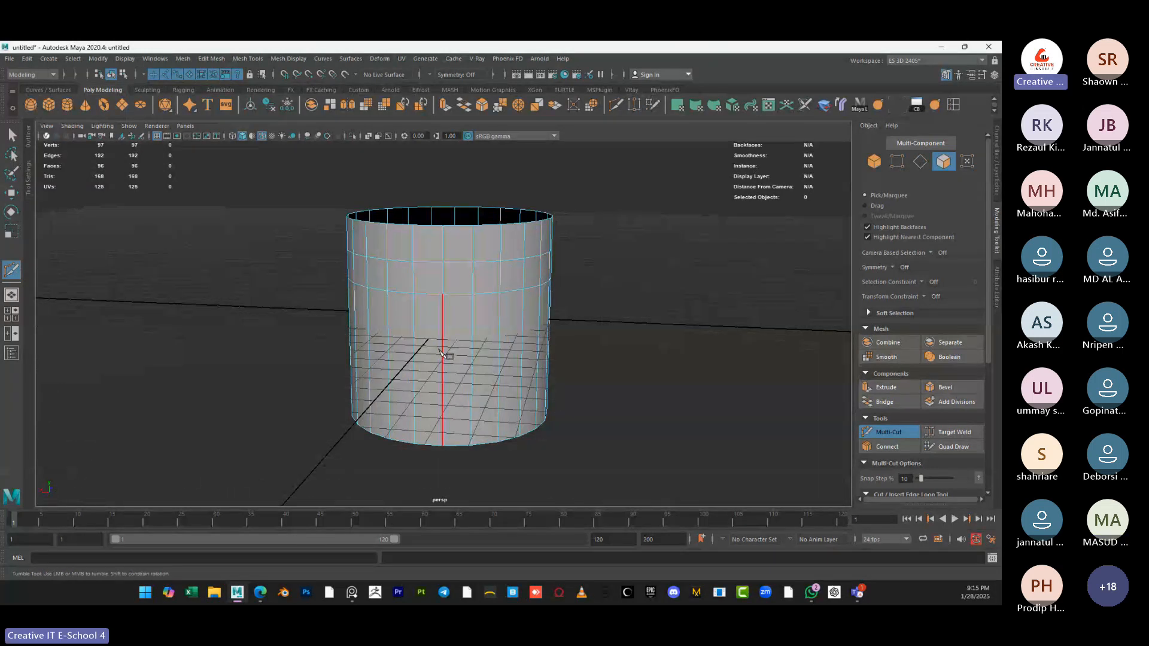
key("space")
key("space")
left_click(366, 299)
scroll(361, 349, "up", 2)
key("q")
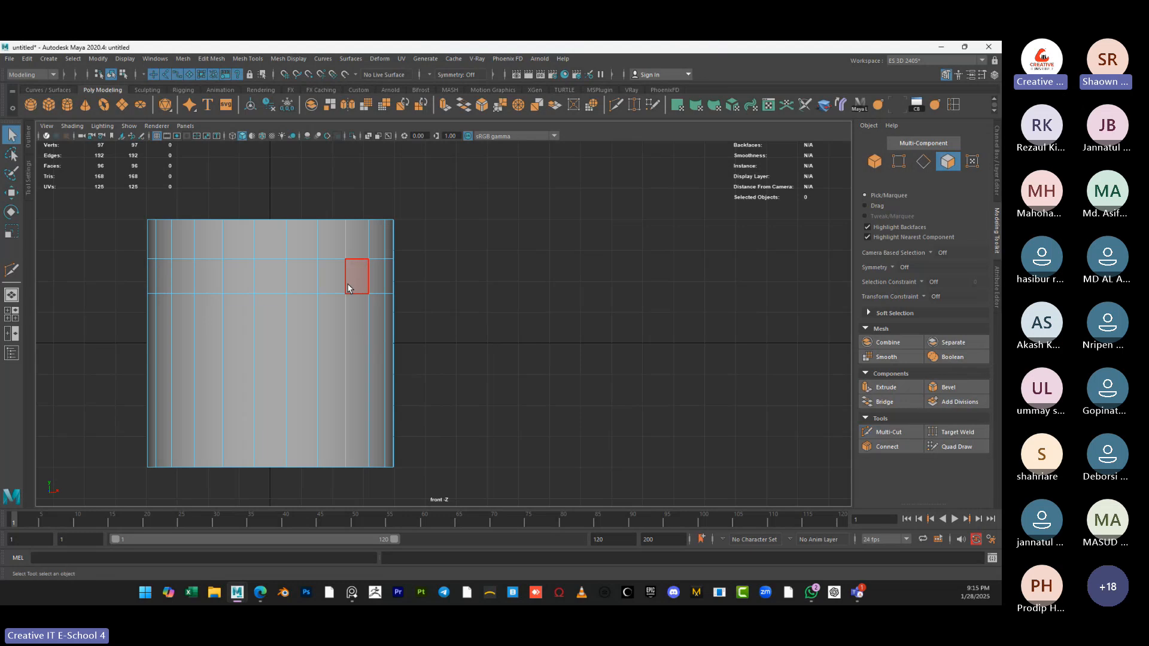
right_click_drag(389, 272, 390, 293)
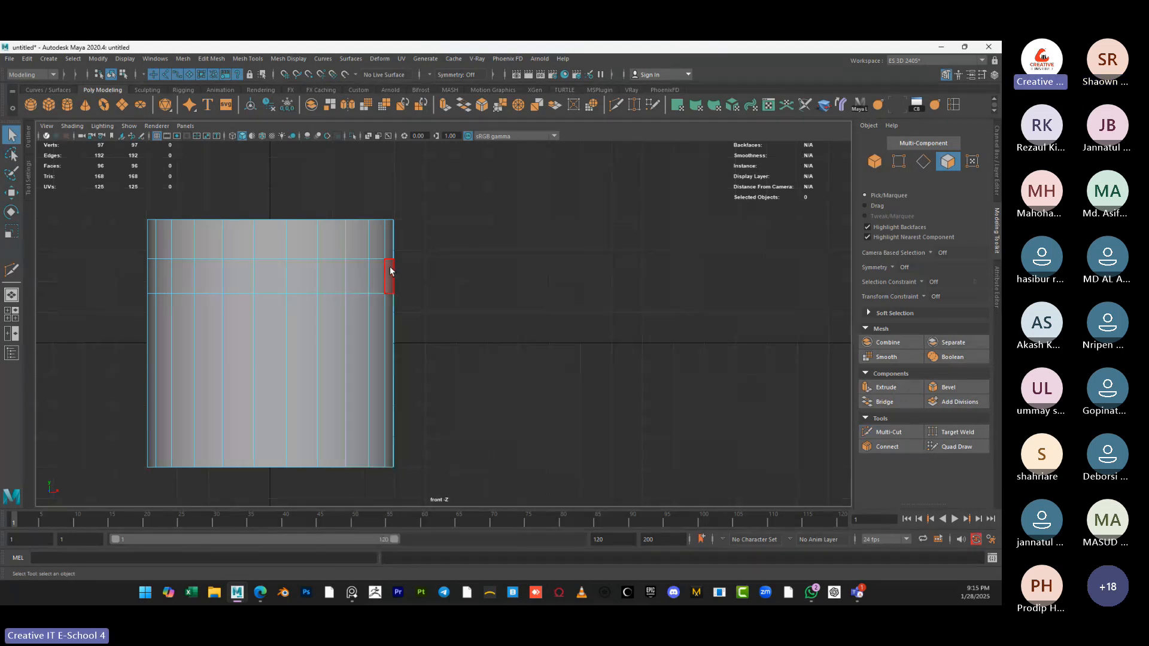
left_click_drag(389, 267, 405, 283)
key("space")
key("space")
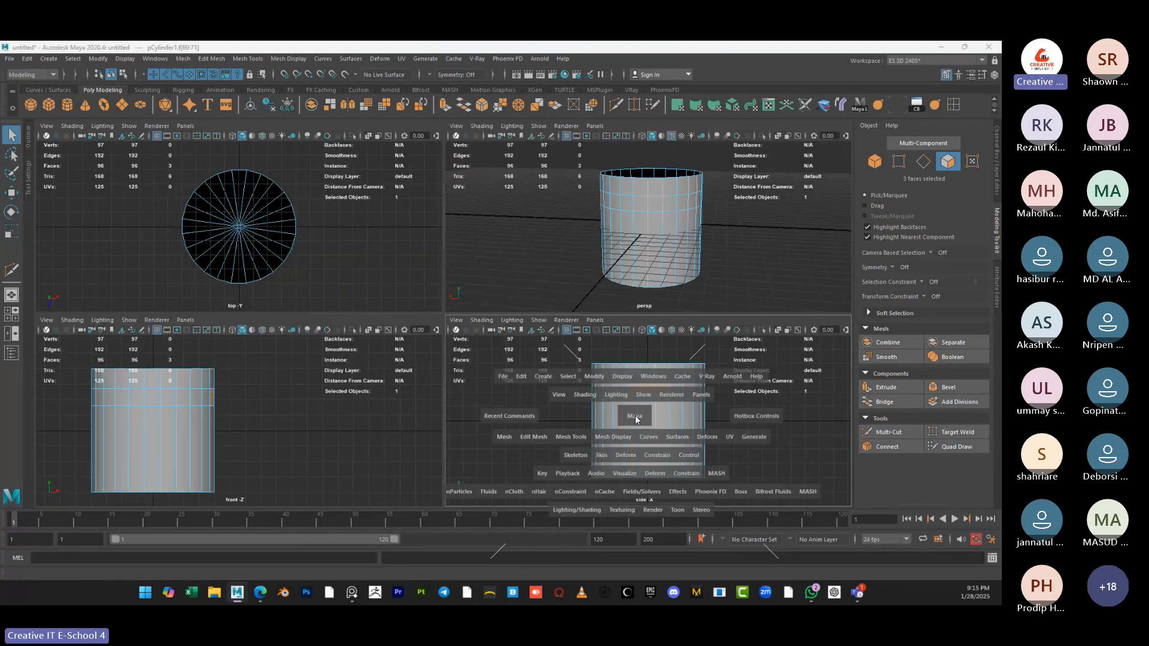
left_click(442, 261)
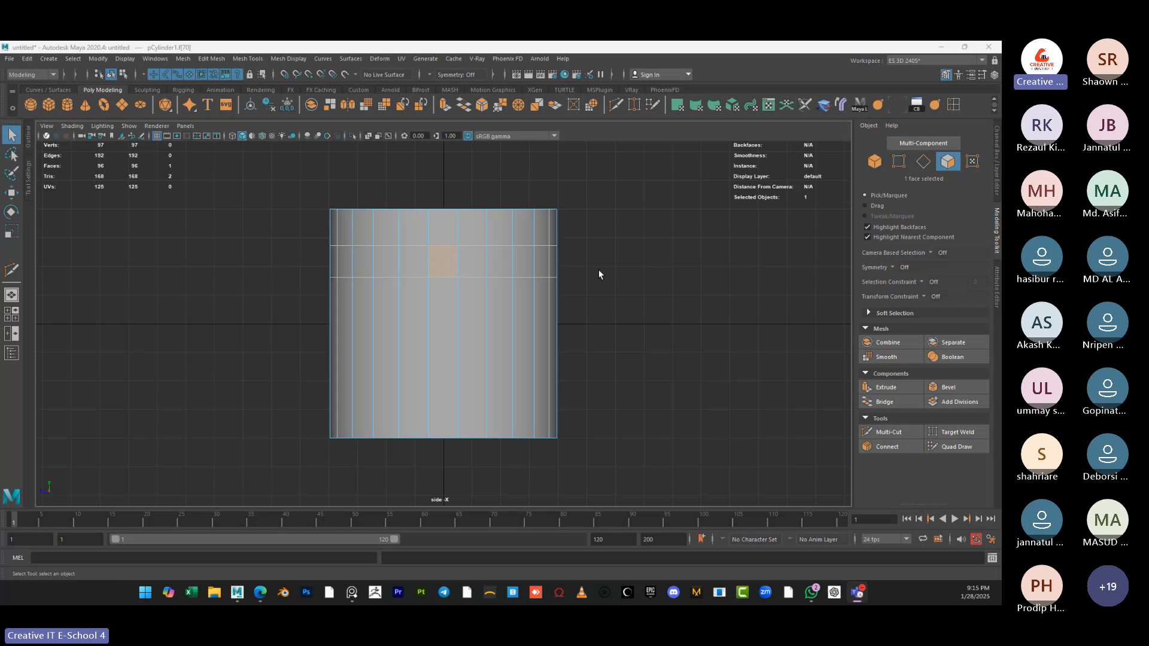
middle_click_drag(598, 274, 579, 289, "alt")
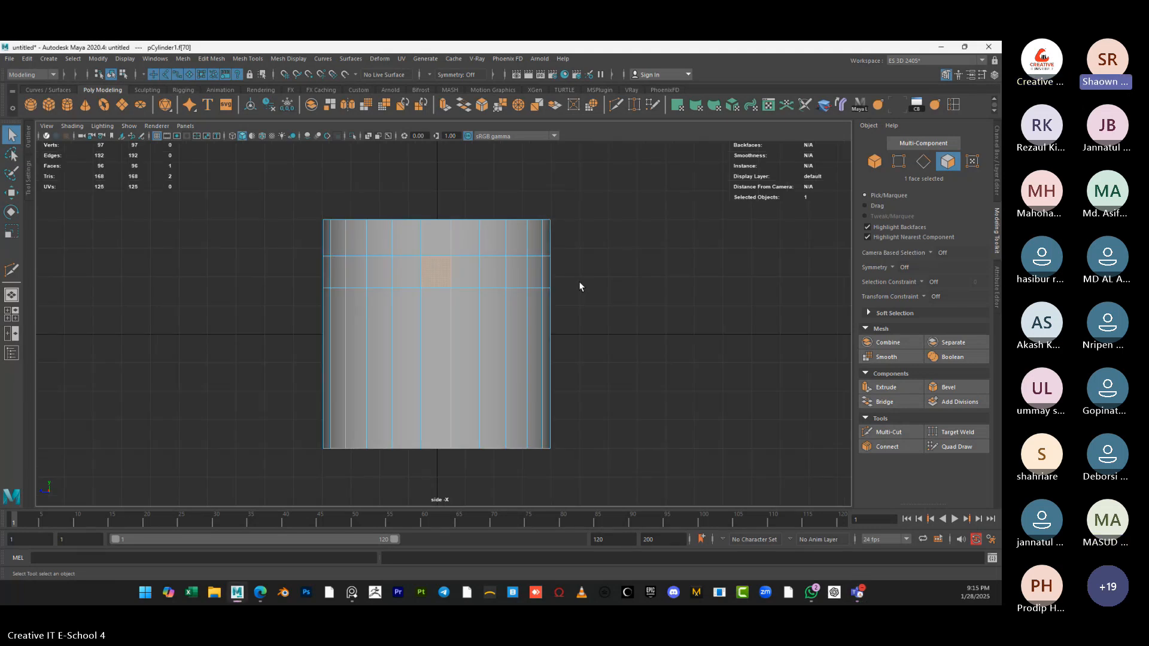
key("space")
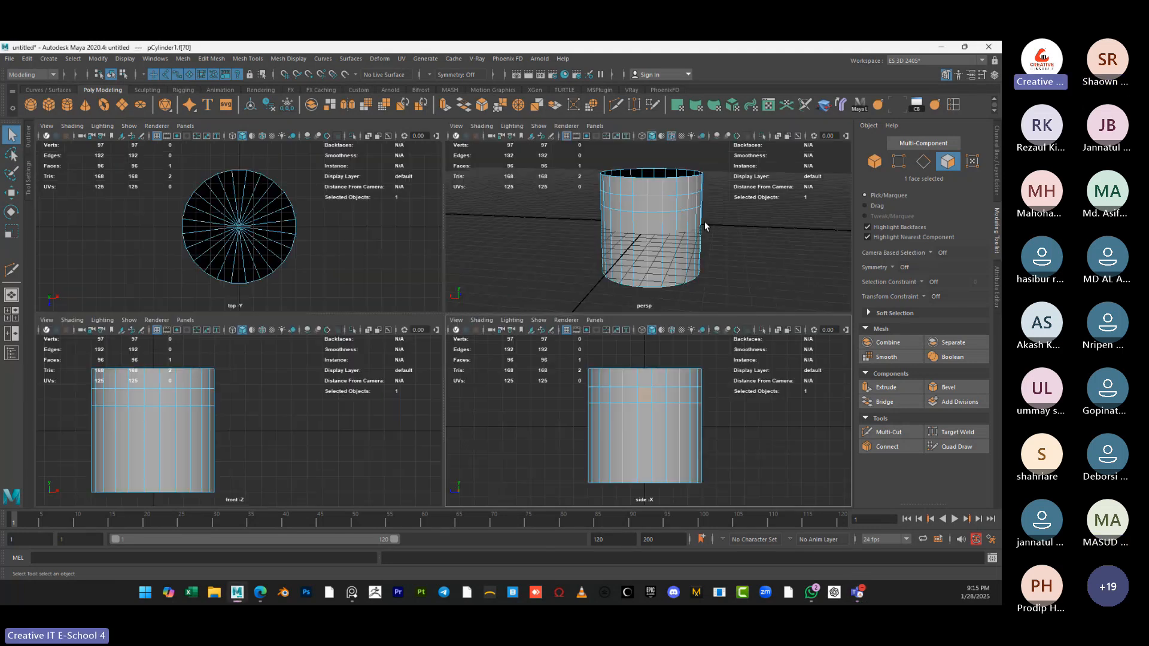
key("space")
Extrude the whole open cylinder outward with a small thickness, slightly under 0.084, to give it solid walls
right_click(457, 281)
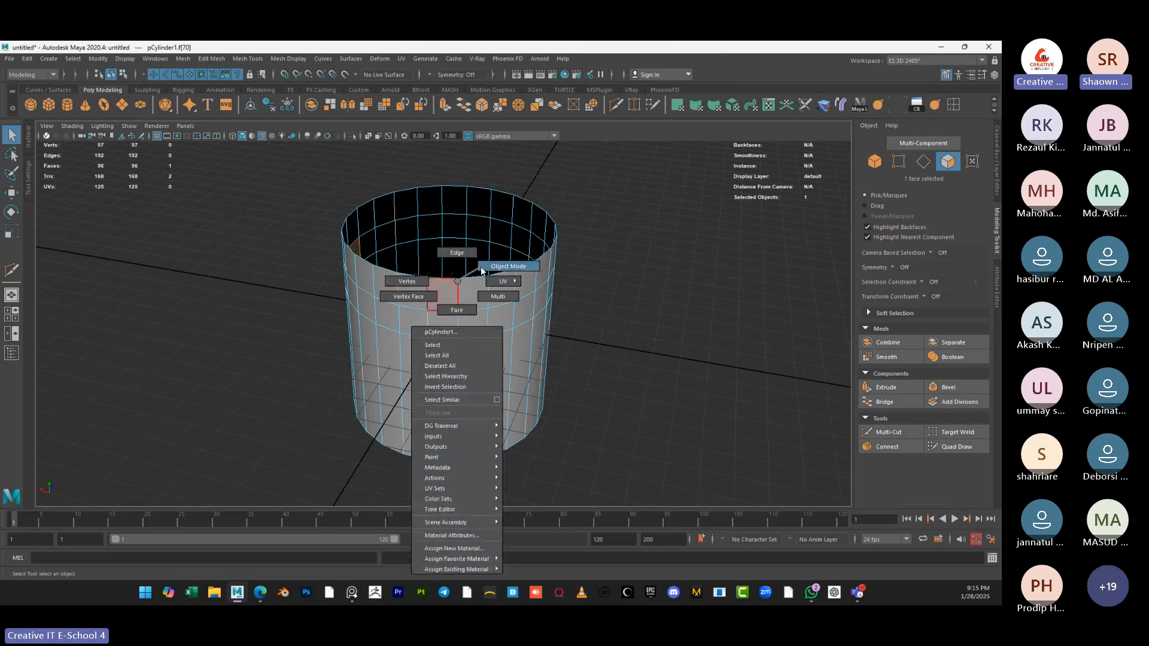
left_click(481, 270)
key("ctrl+e")
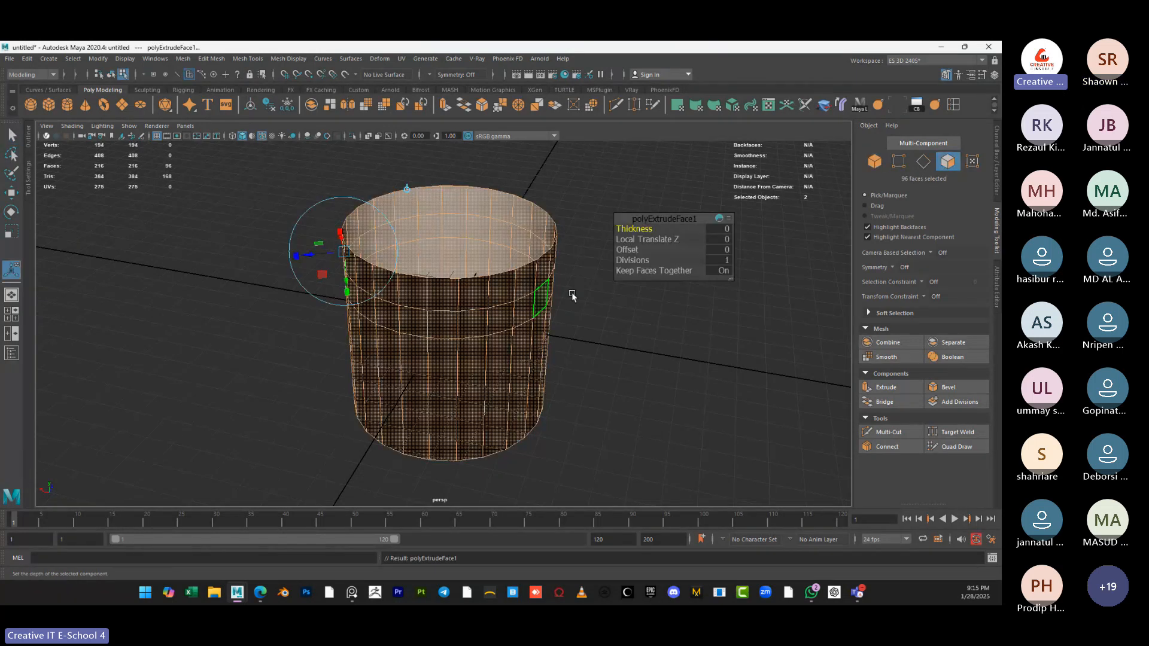
left_click_drag(644, 232, 664, 233)
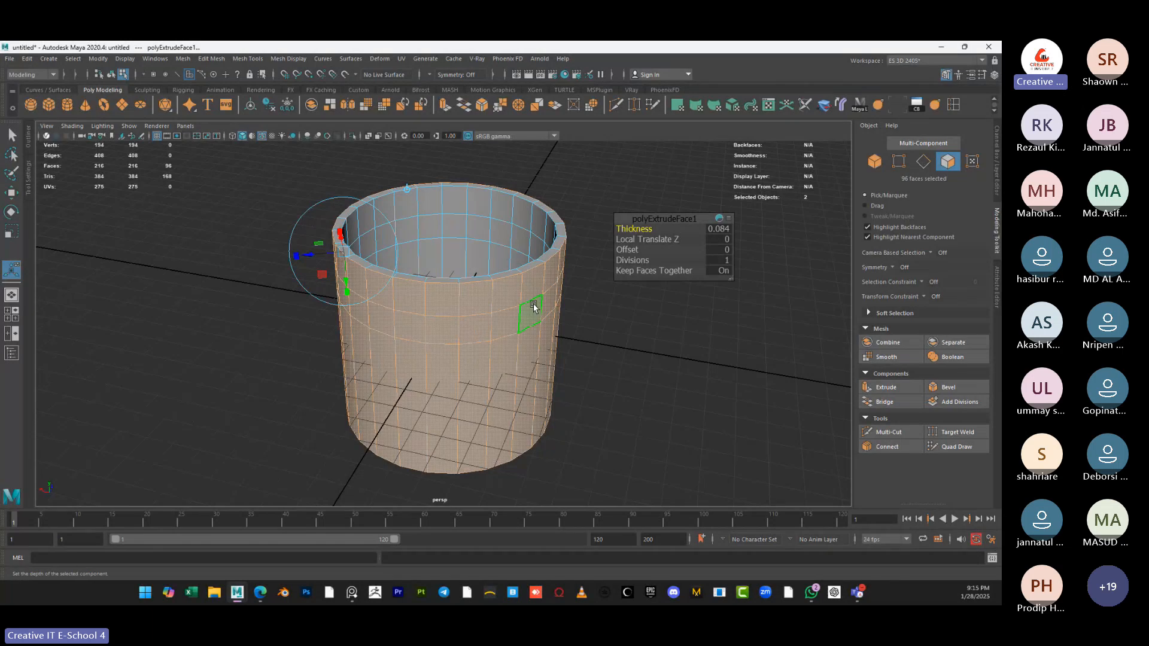
left_click_drag(534, 307, 474, 303, "alt")
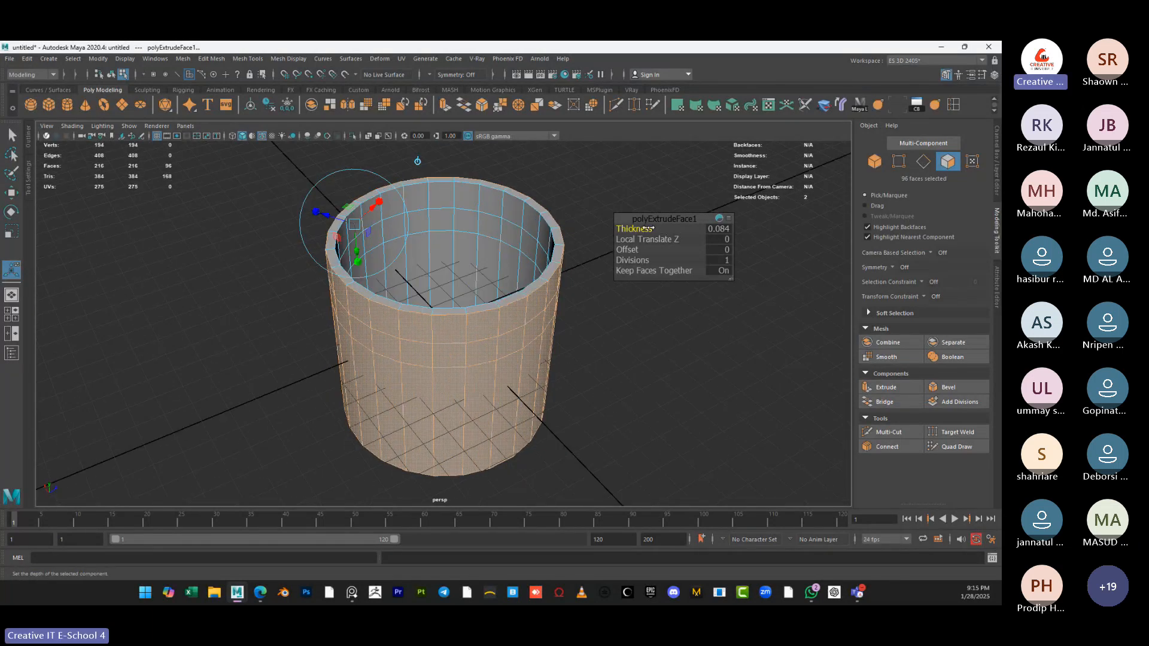
left_click_drag(649, 228, 643, 228)
Return to face mode and select a single outer wall face in the band between the two edge loops
left_click_drag(462, 312, 479, 295, "alt")
right_click_drag(463, 292, 465, 317)
left_click_drag(463, 337, 464, 329, "alt")
left_click(613, 332)
left_click_drag(539, 369, 531, 344, "alt")
left_click(458, 271)
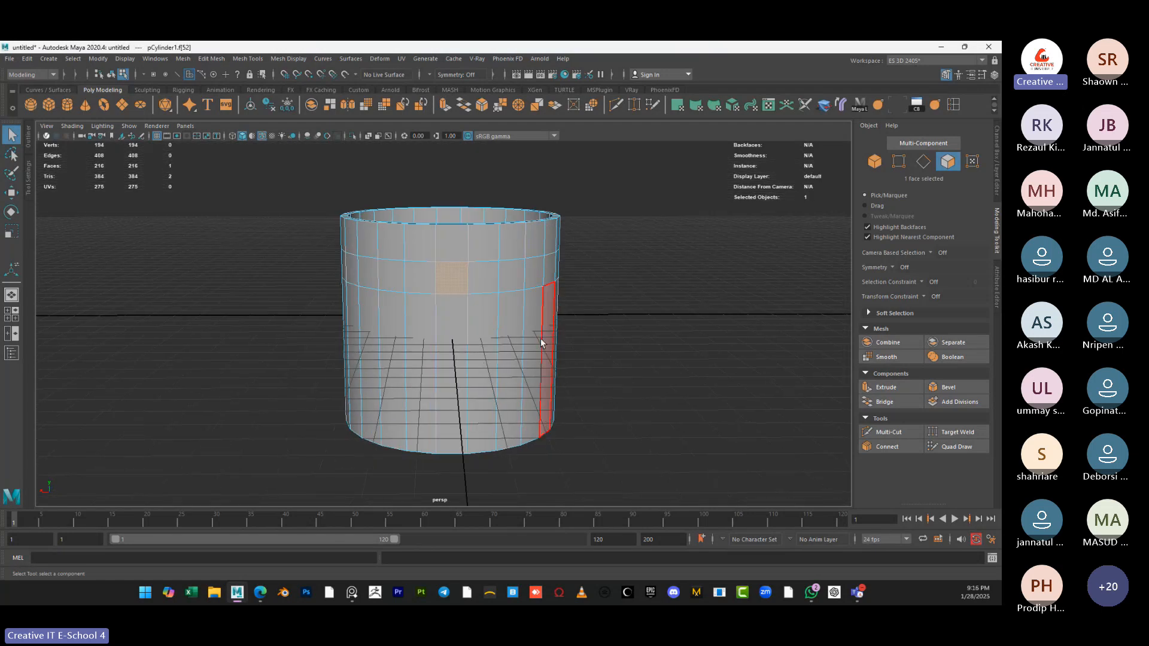
Check where the selected face lies on the cup in the front and perspective views
key("space")
key("space")
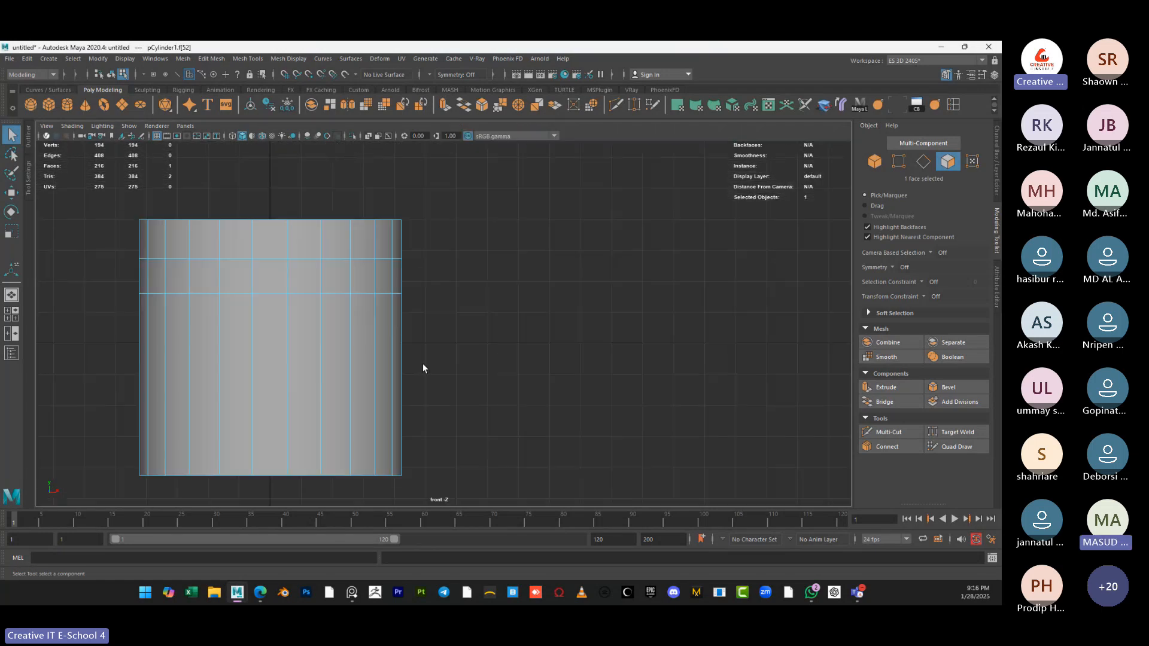
scroll(485, 326, "down", 5)
scroll(471, 324, "up", 3)
key("w")
scroll(468, 328, "up", 2)
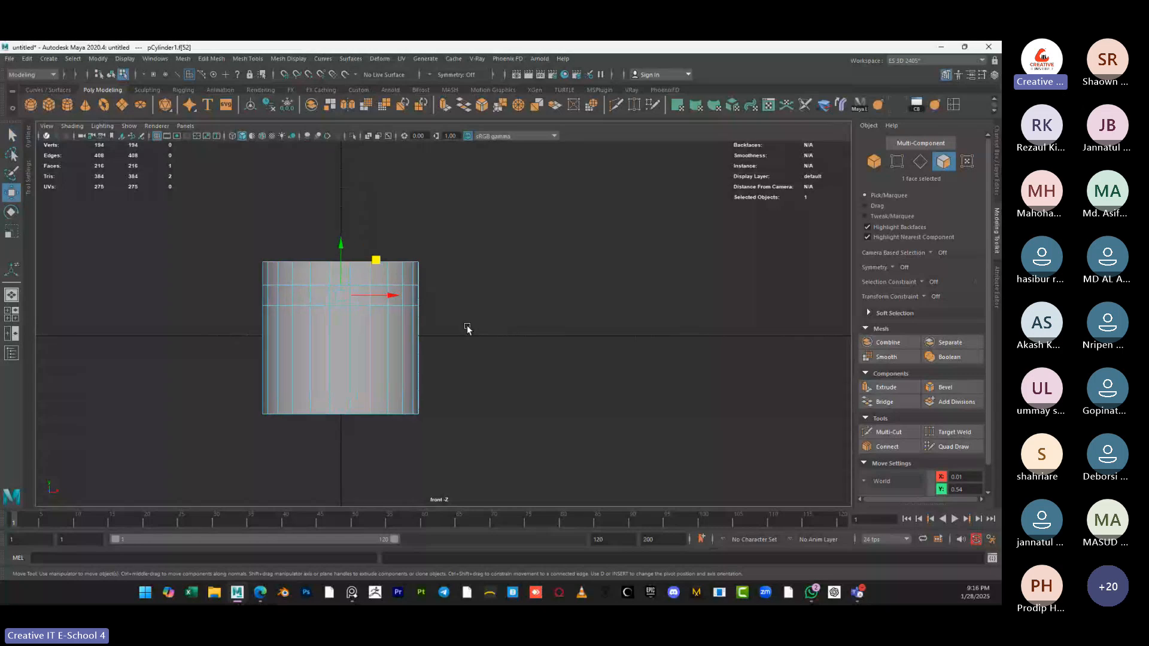
scroll(475, 314, "up", 1)
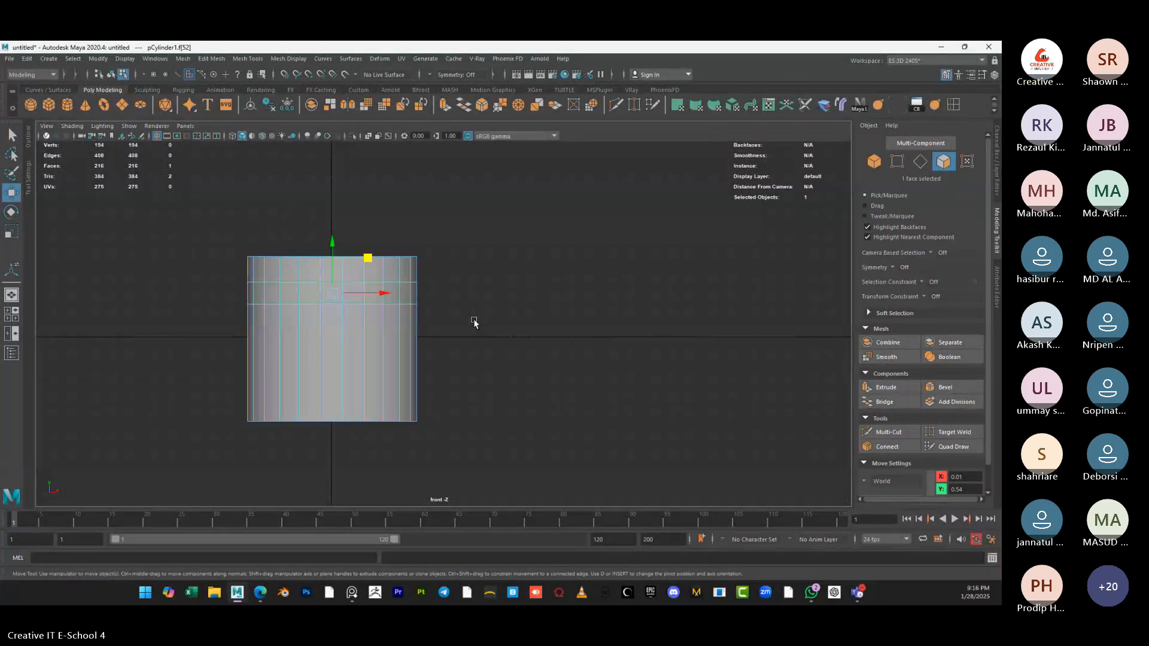
key("space")
key("space")
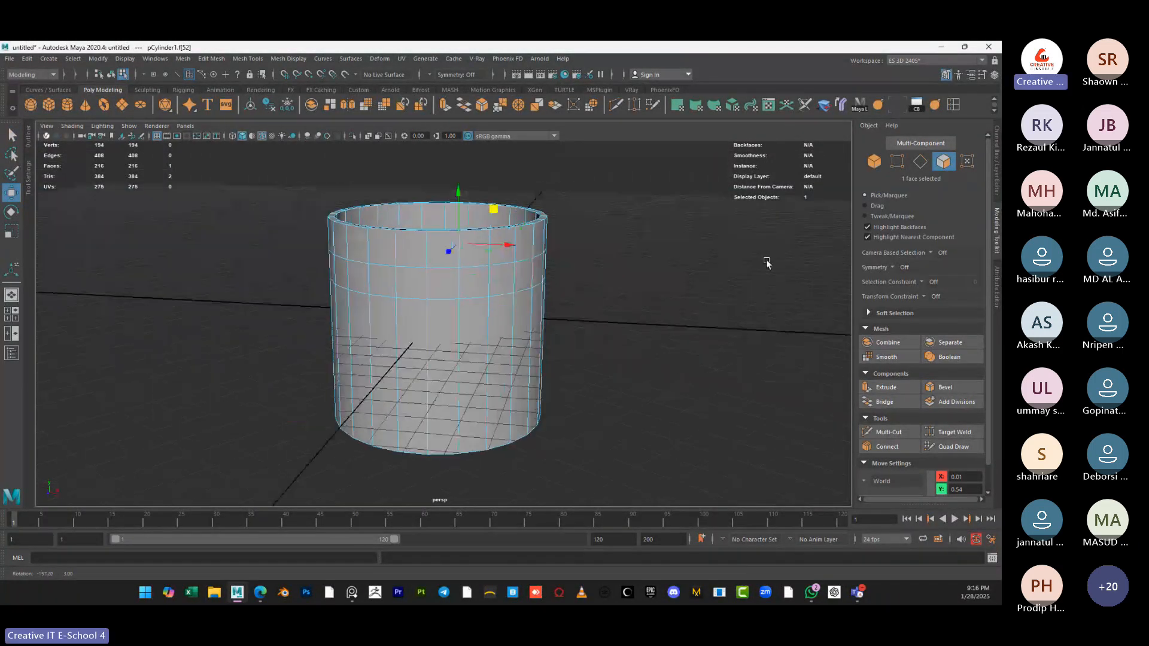
left_click_drag(767, 264, 543, 267, "alt")
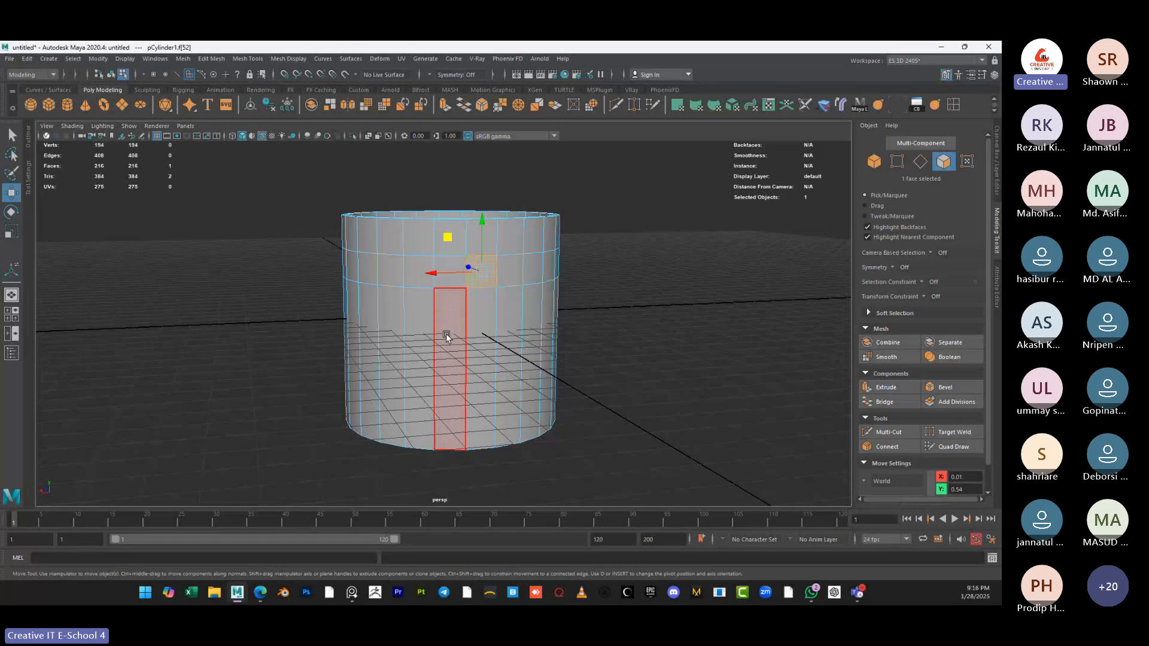
left_click_drag(447, 332, 469, 359, "alt")
key("space")
key("space")
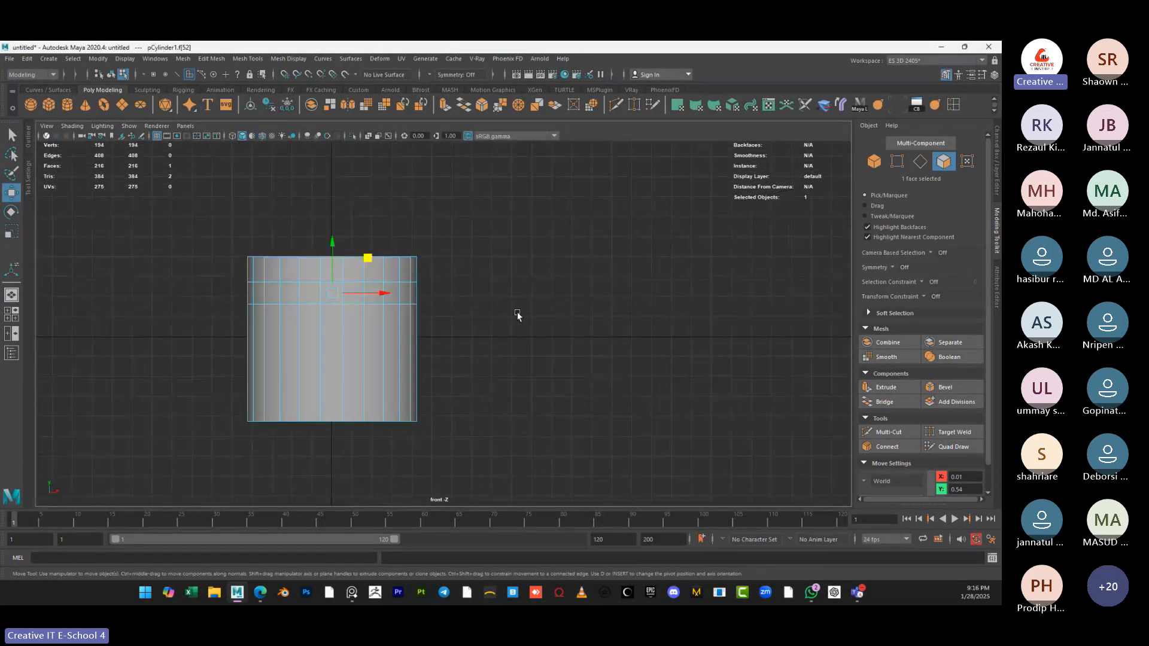
Select only the middle outer face between the two edge loops on the cup's +X side for the handle
left_click(476, 318)
left_click_drag(447, 304, 415, 285)
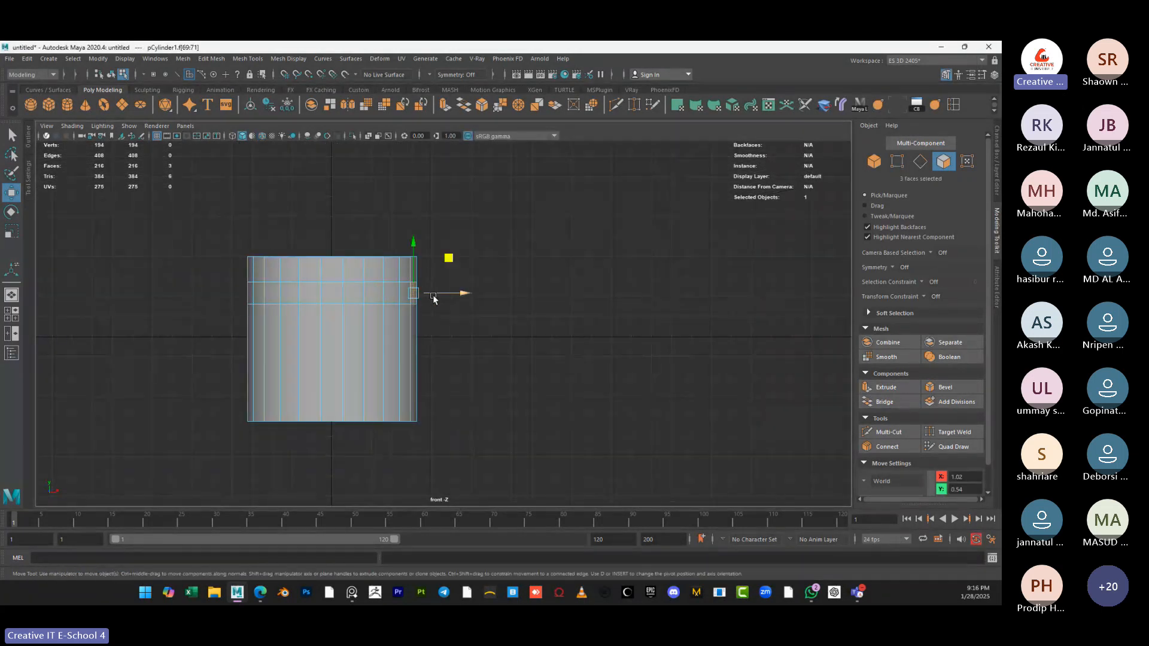
key("space")
key("space")
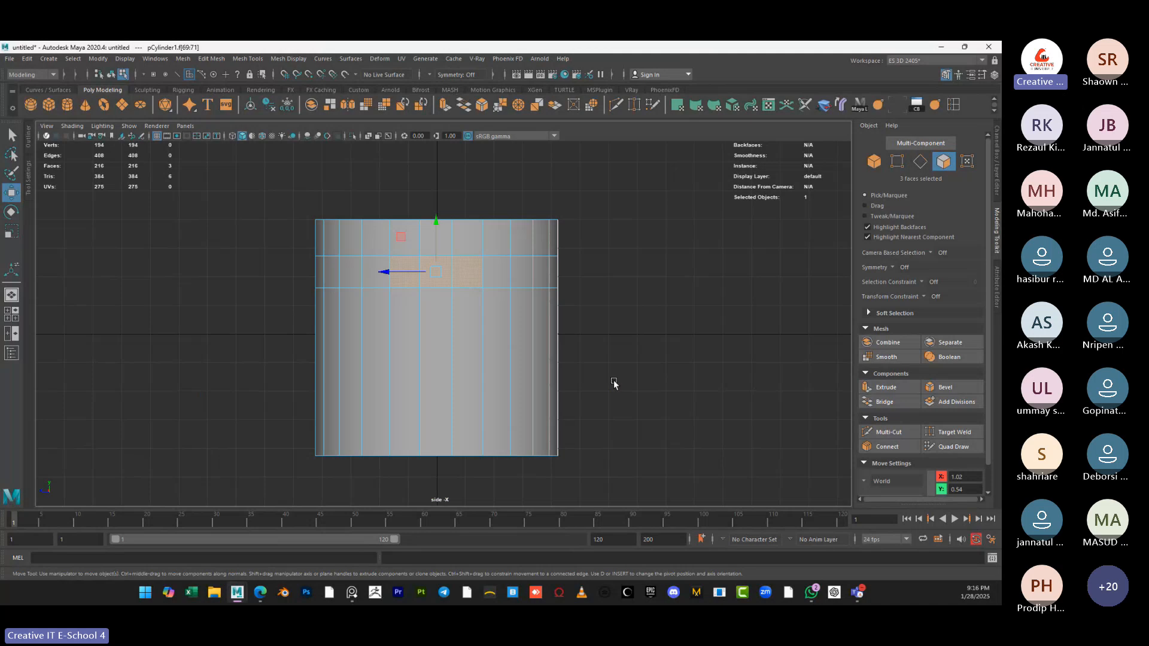
left_click_drag(517, 306, 474, 219, "ctrl")
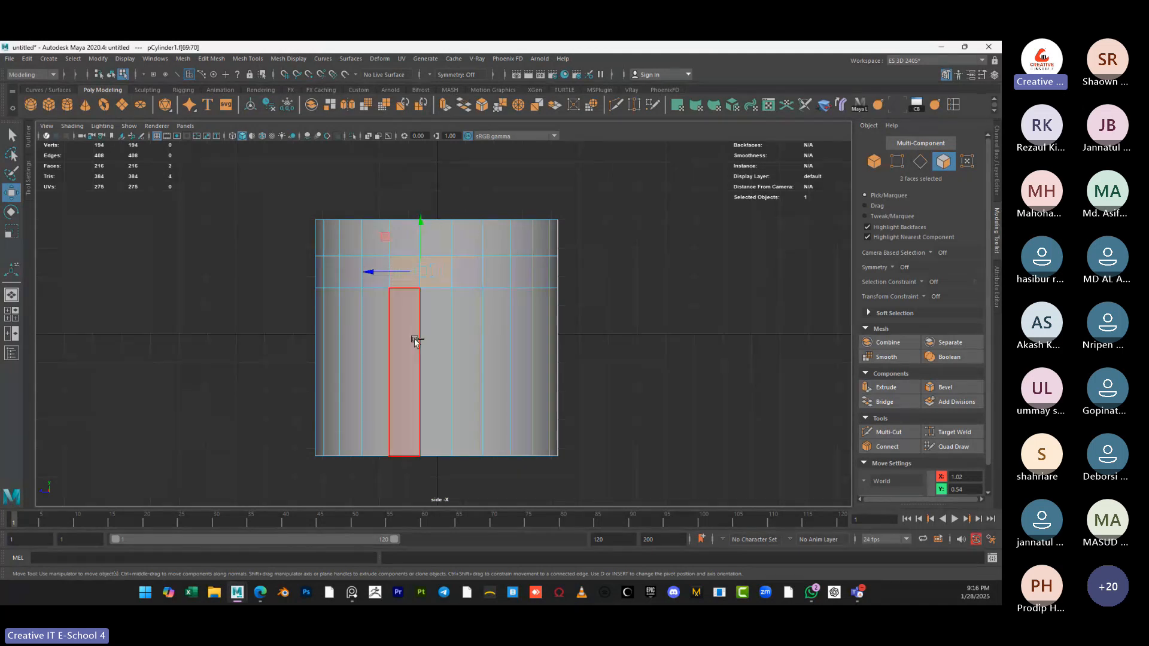
left_click(414, 339, "ctrl")
key("space")
key("space")
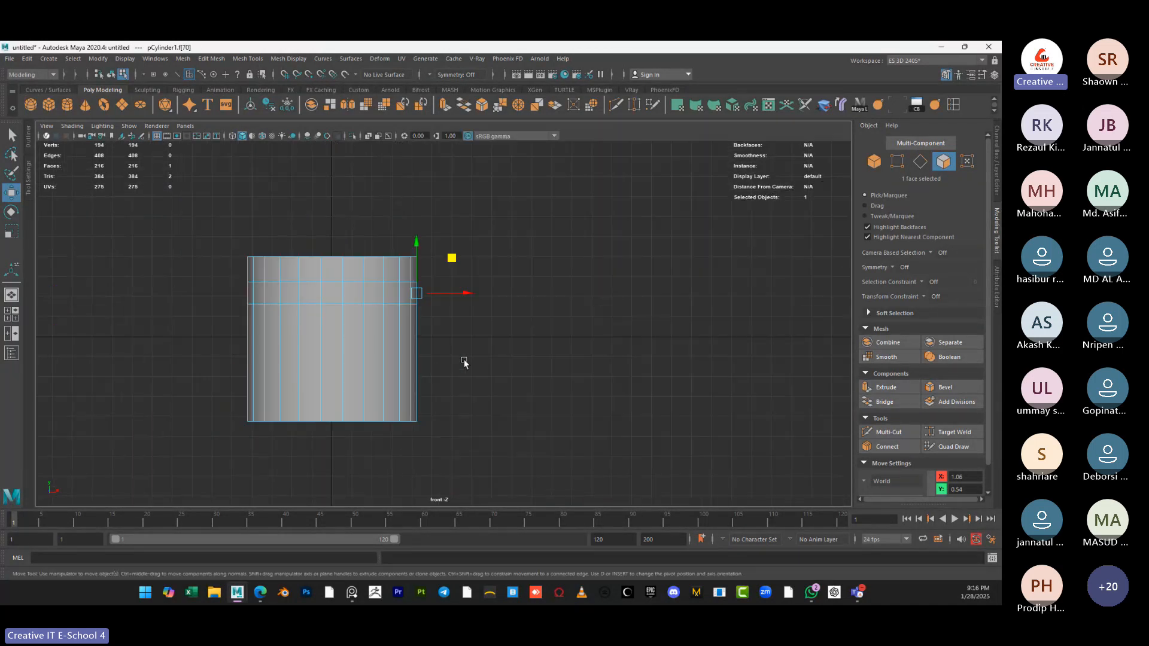
Extrude the selected face straight out from the cup and tilt its end diagonally downward to start the handle
key("ctrl+e")
left_click_drag(452, 299, 502, 302)
key("e")
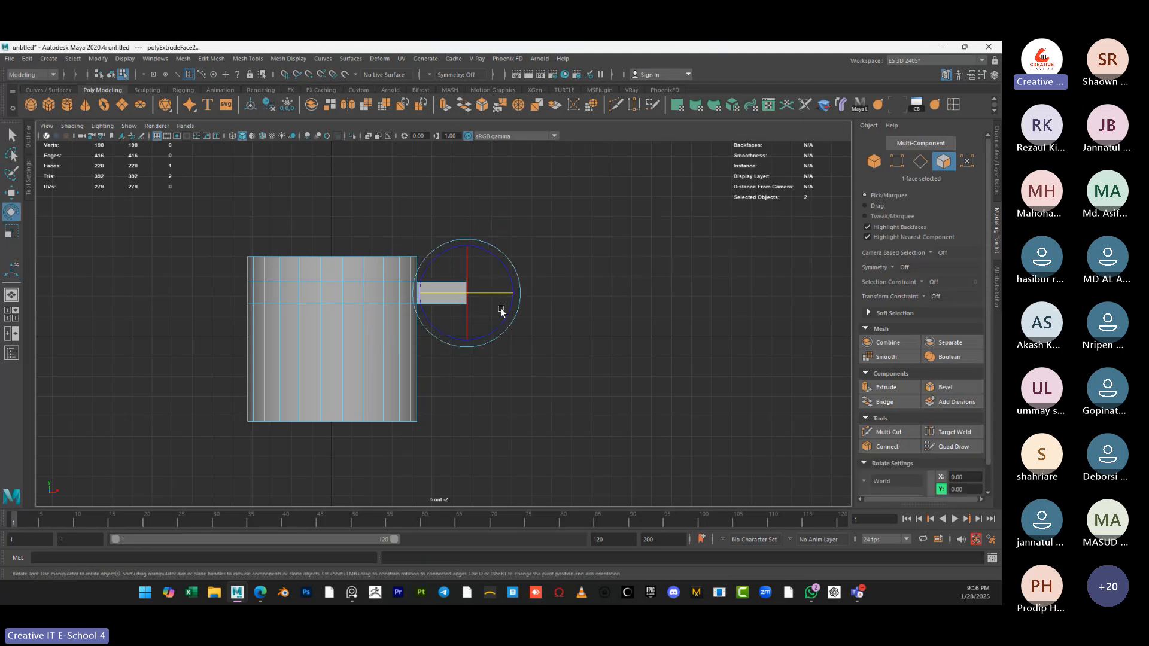
left_click_drag(472, 247, 500, 261)
key("w")
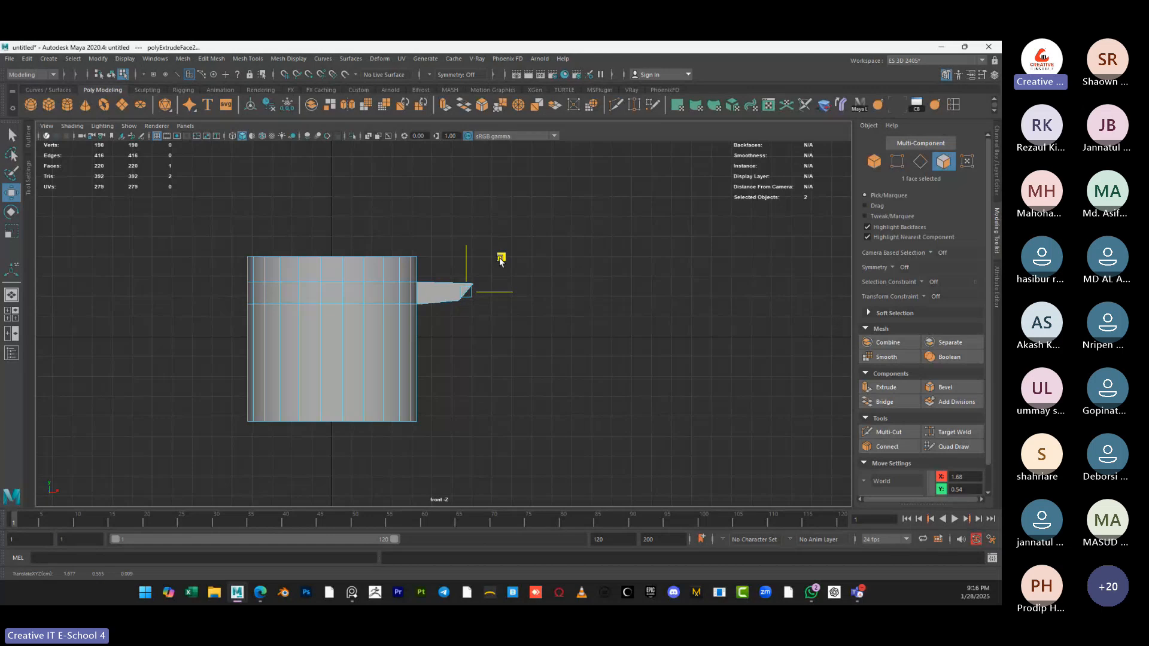
Extrude the handle's end face diagonally outward and down, and rotate the new end further downward
key("ctrl+e")
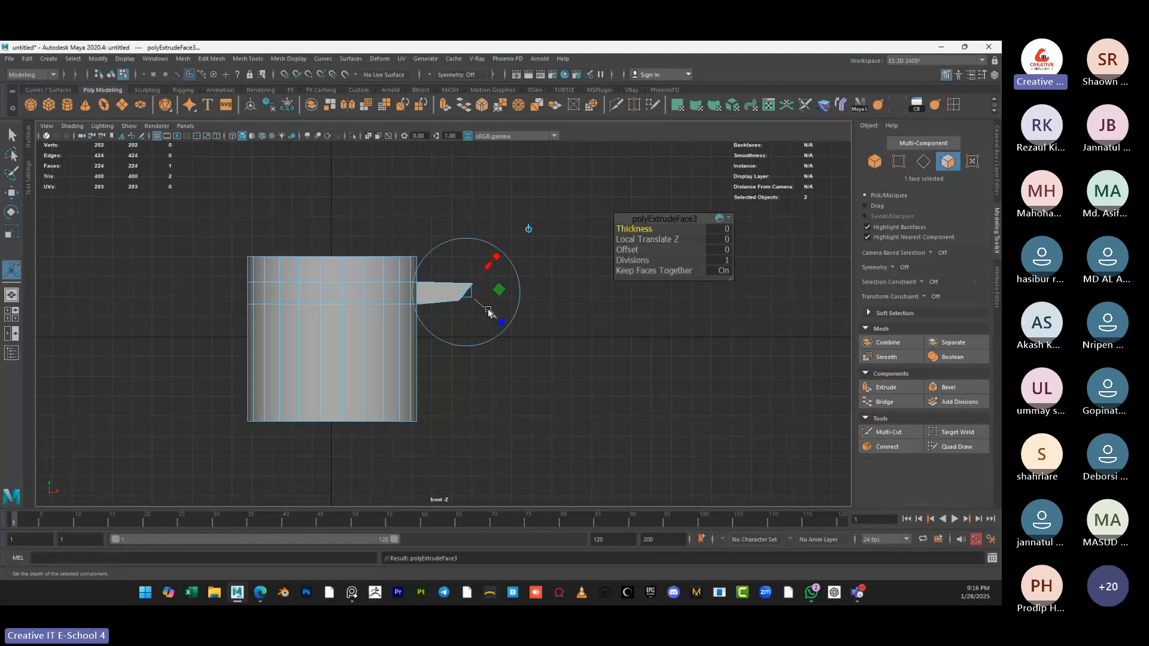
left_click_drag(488, 311, 511, 333)
key("e")
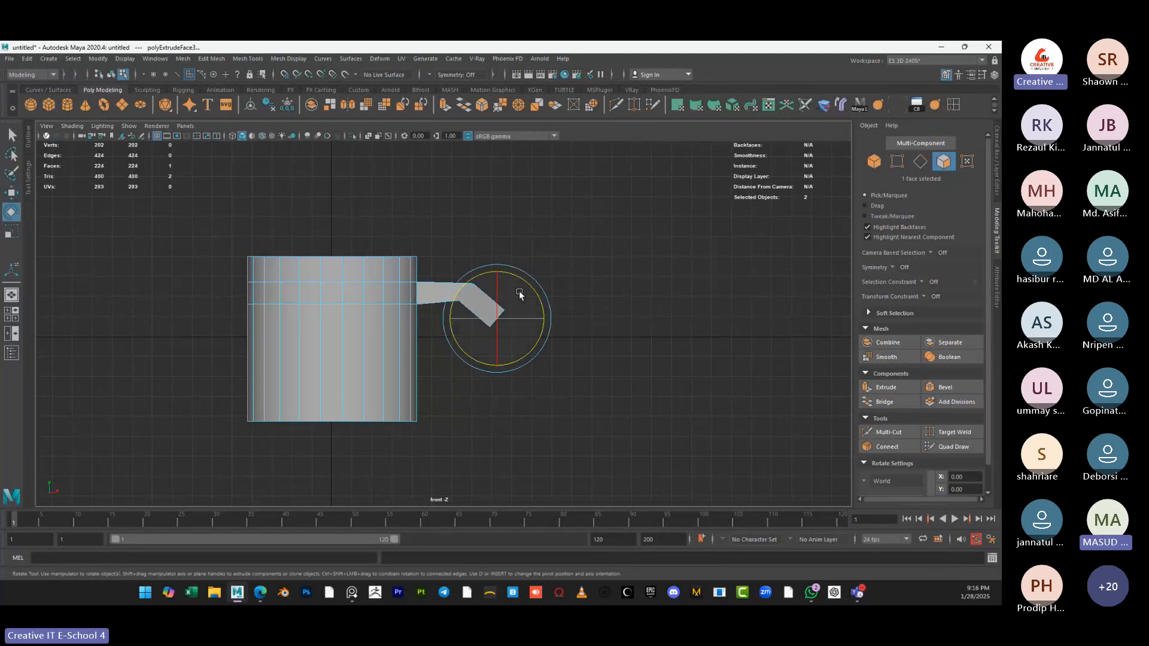
left_click_drag(528, 282, 527, 286)
key("w")
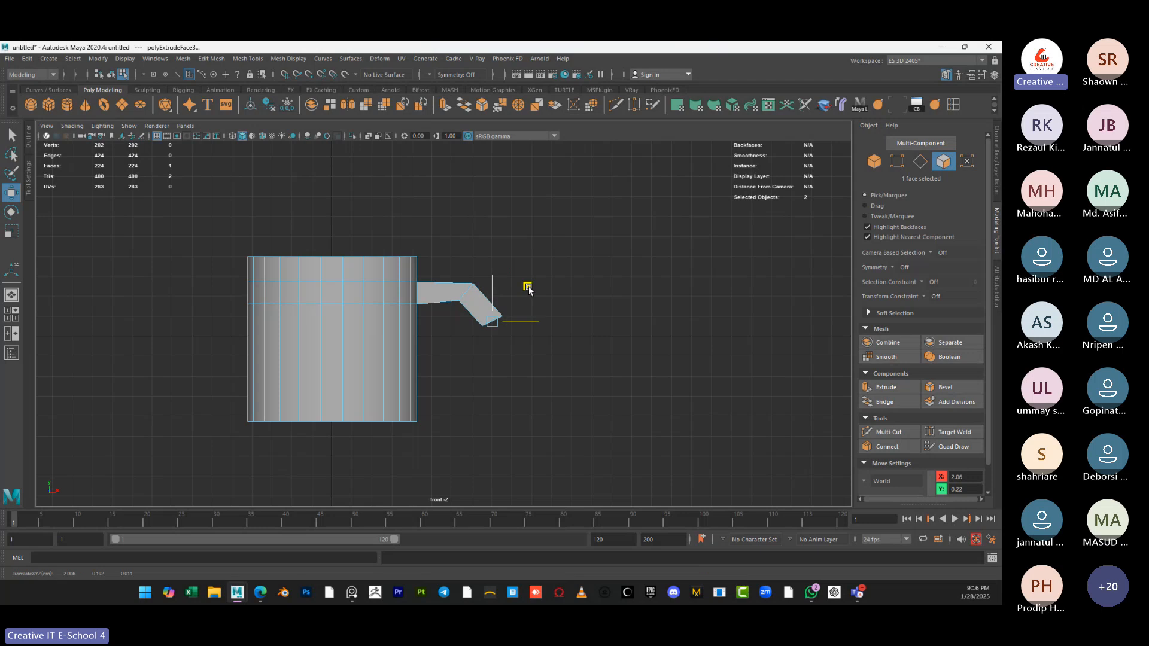
Extrude the handle's end face downward, rotate it toward the cup and shift it inward to form the grip
key("ctrl+e")
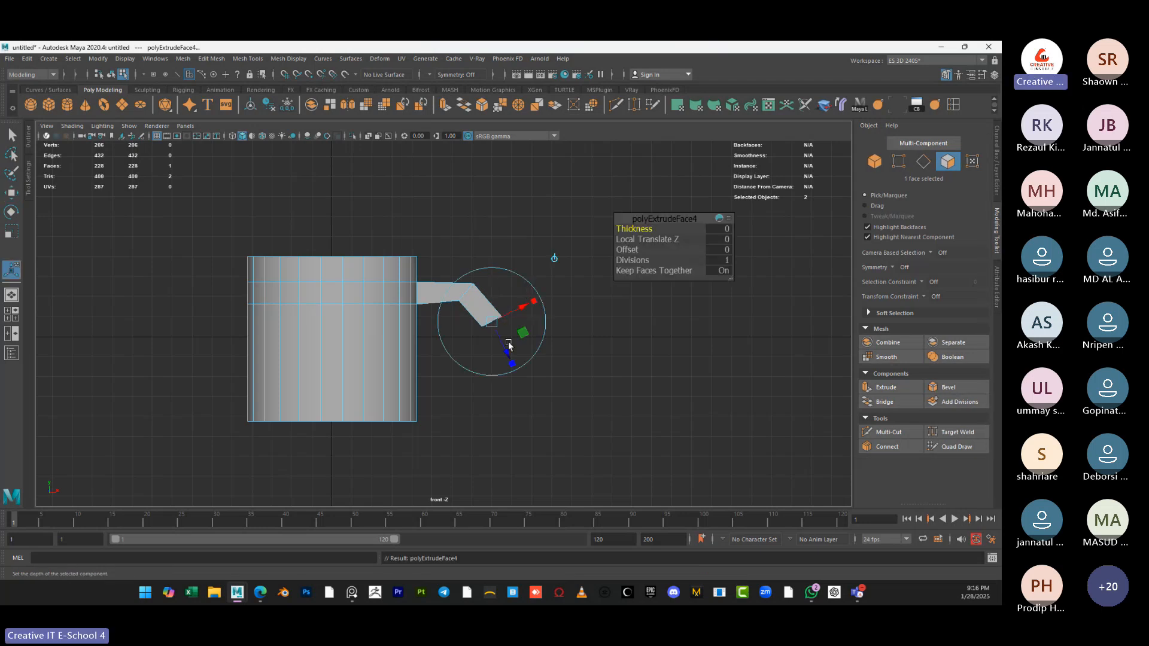
left_click_drag(509, 345, 513, 362)
key("e")
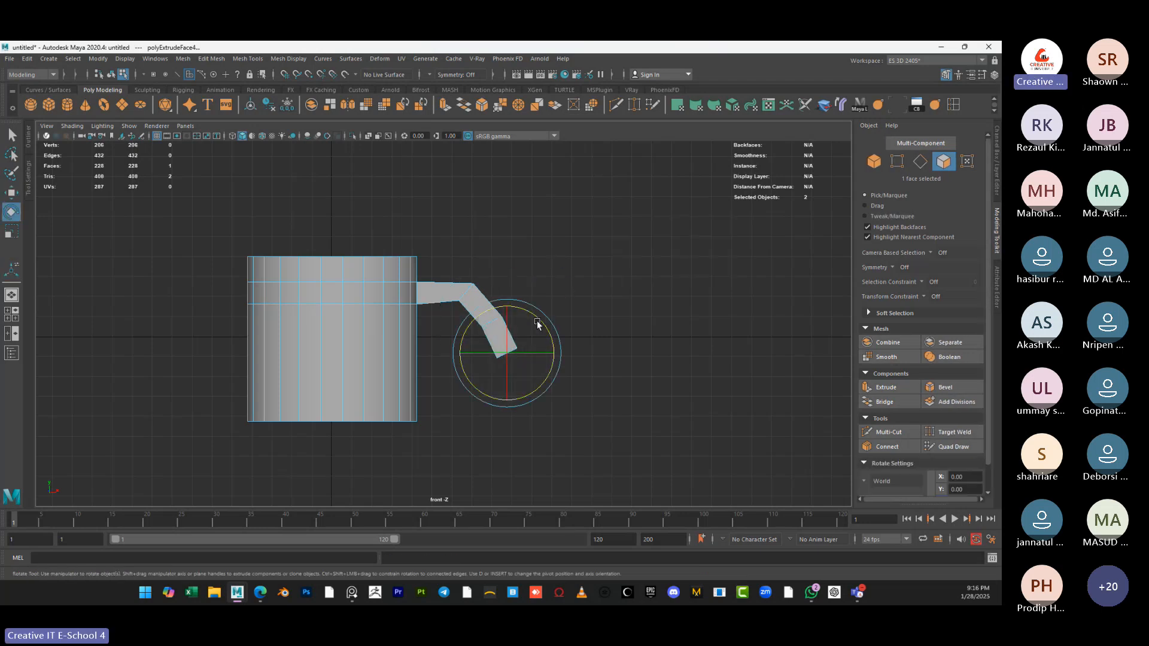
left_click_drag(538, 325, 524, 345)
key("w")
key("e")
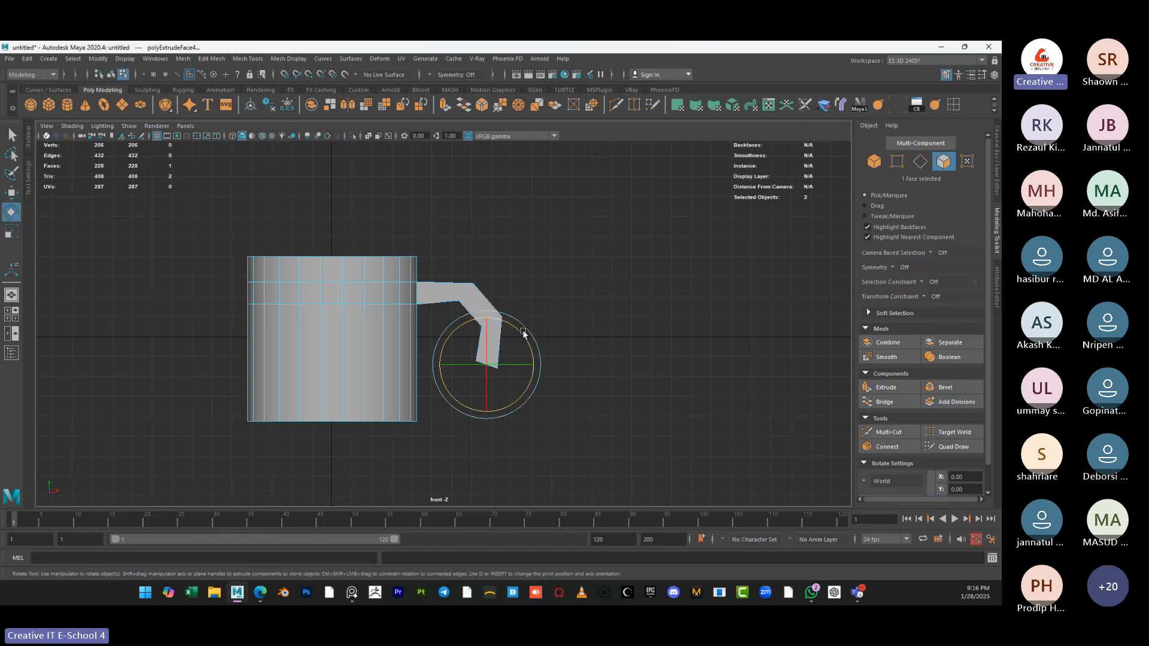
Extrude the handle's end face by about 0.478 down toward the cup, tilt it inward and move it closer to the wall
key("ctrl+e")
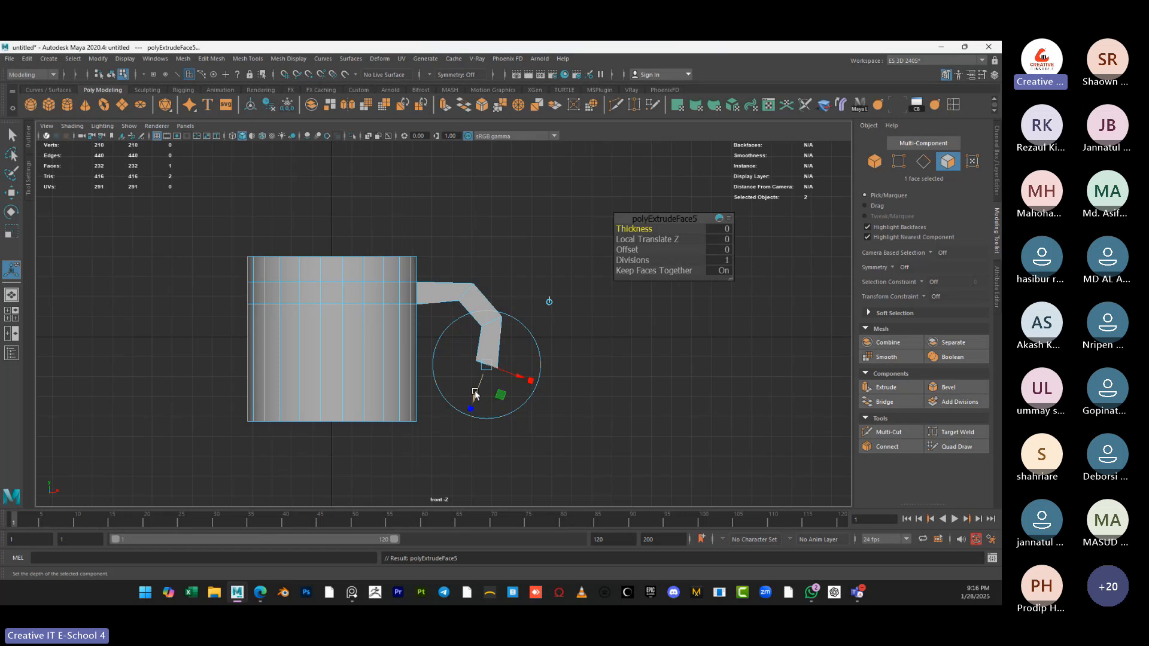
left_click_drag(475, 395, 462, 422)
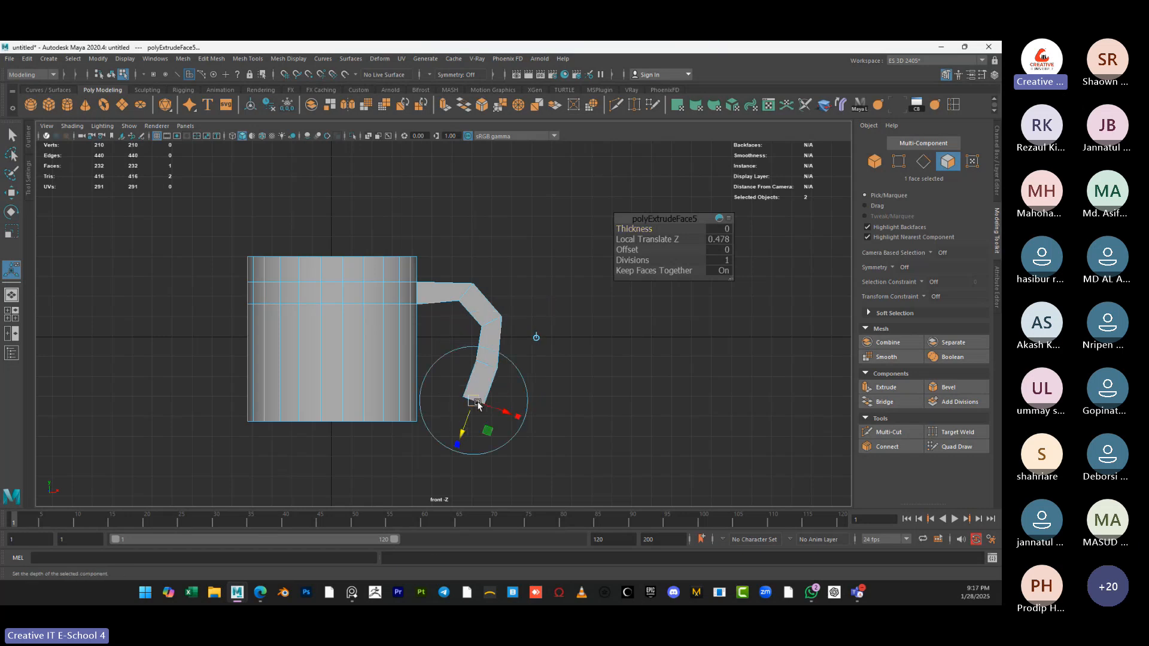
key("w")
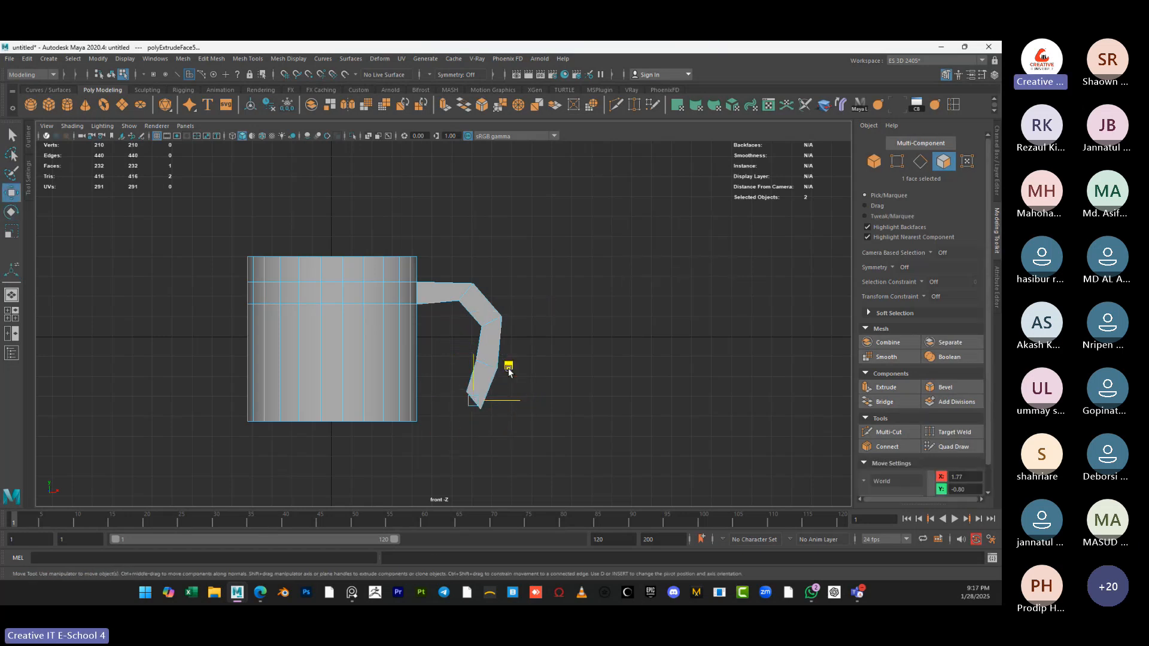
left_click_drag(509, 373, 488, 368)
Examine the handle's shape and its gap to the cup wall in the perspective and front views
key("space")
key("space")
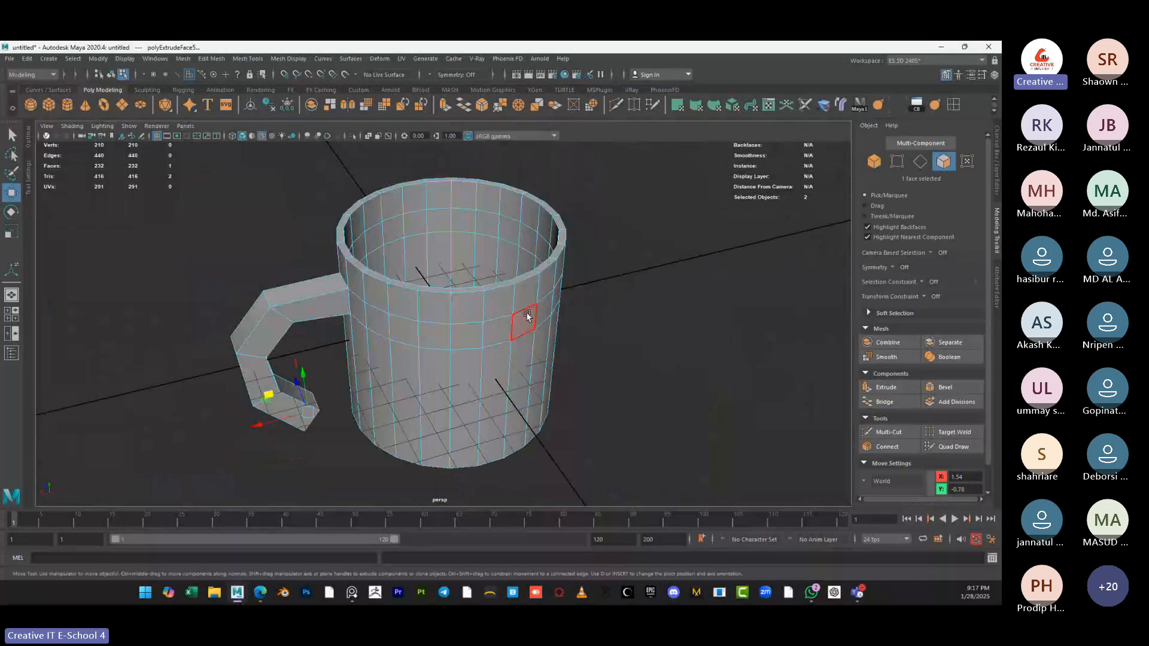
left_click_drag(527, 315, 619, 310, "alt")
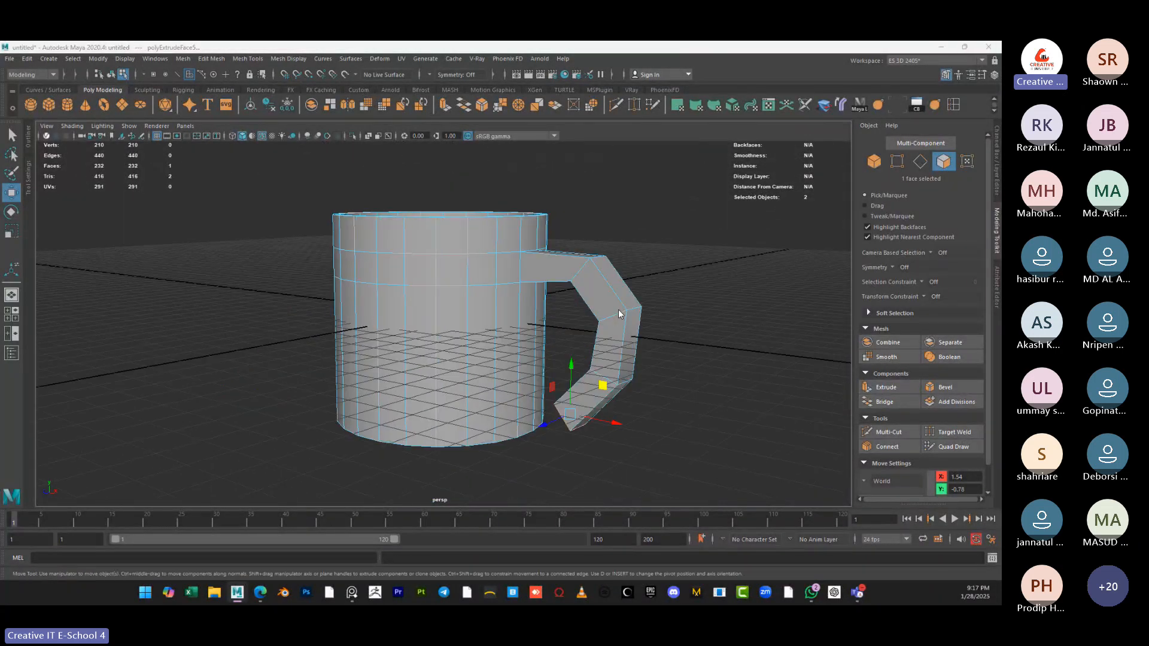
key("space")
key("space")
scroll(382, 361, "up", 4)
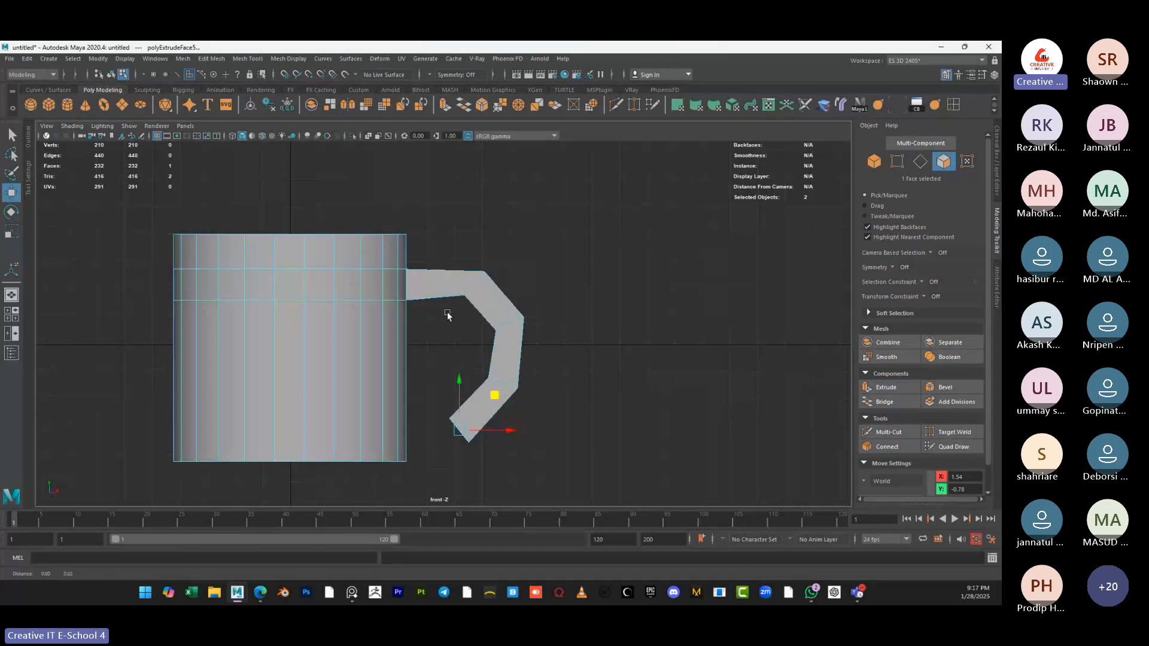
scroll(430, 316, "up", 1)
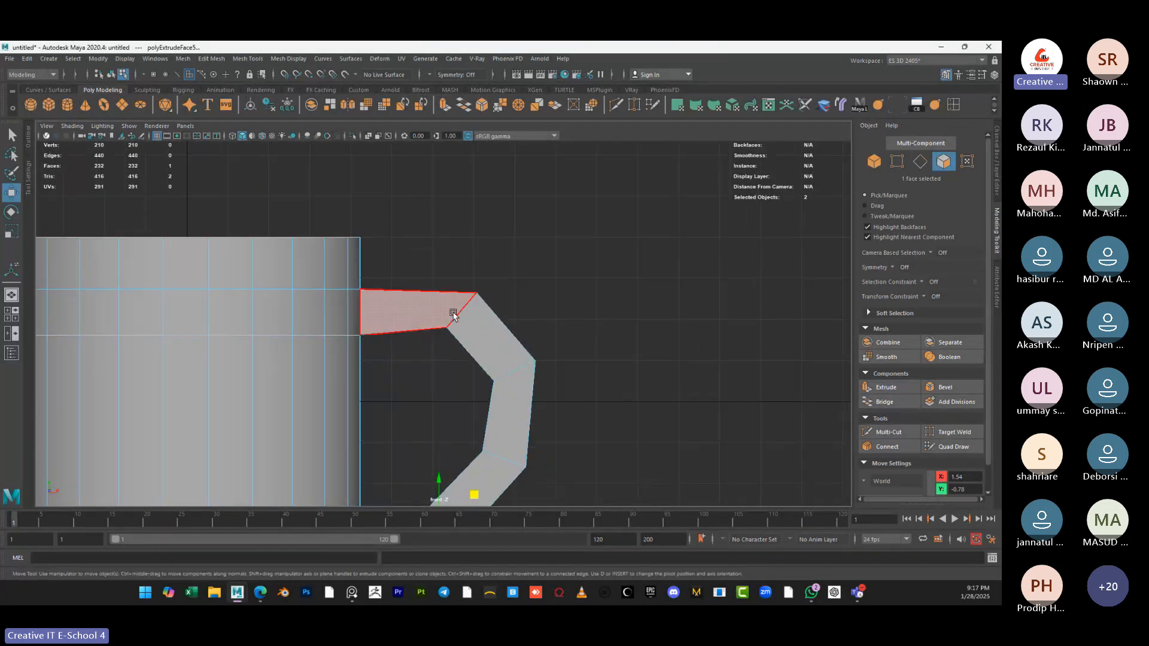
Rotate the edge loop at the handle's first bend to a steeper angle in the front view
right_click_drag(378, 293, 402, 274)
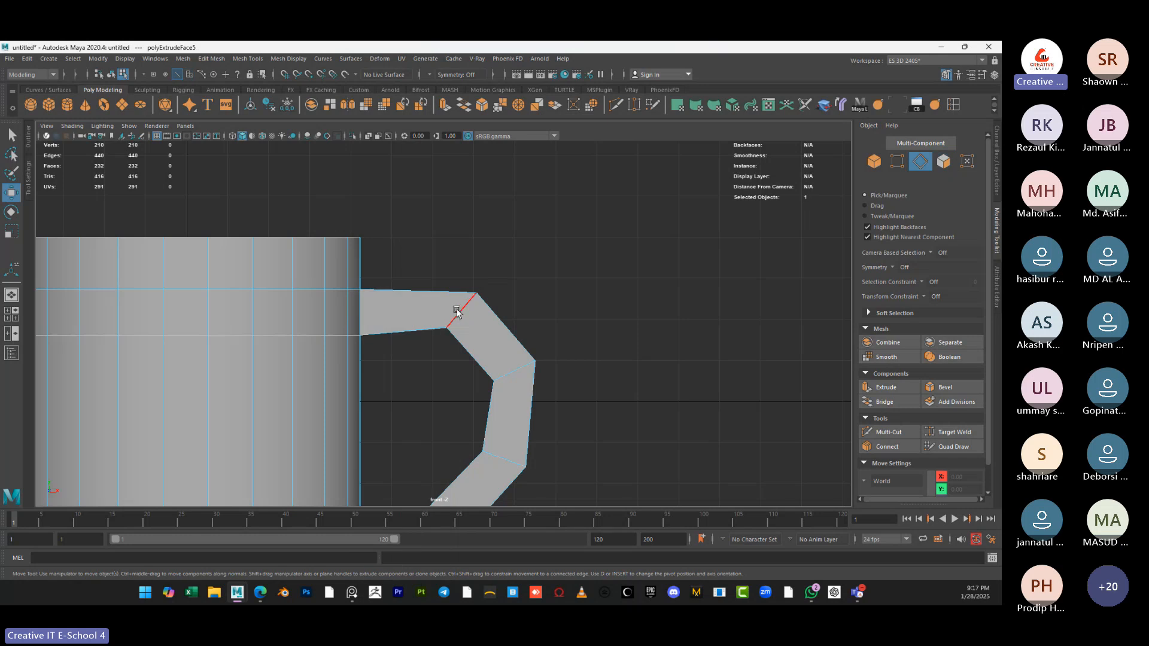
left_click_drag(464, 310, 493, 303, "alt")
key("e")
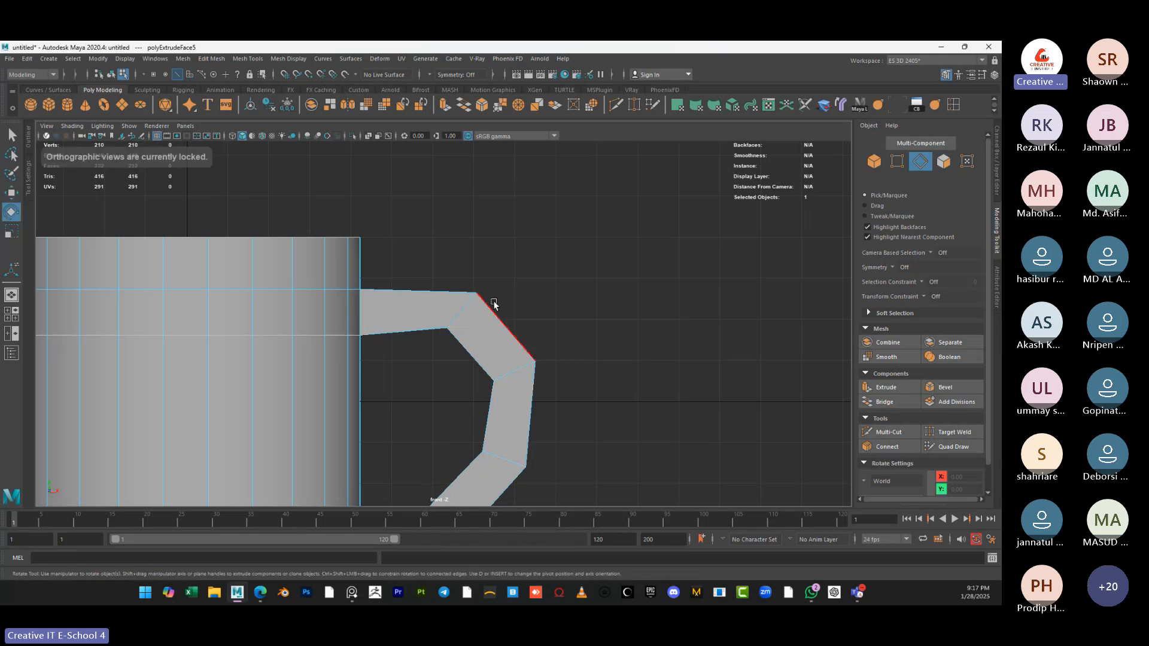
double_click(460, 311)
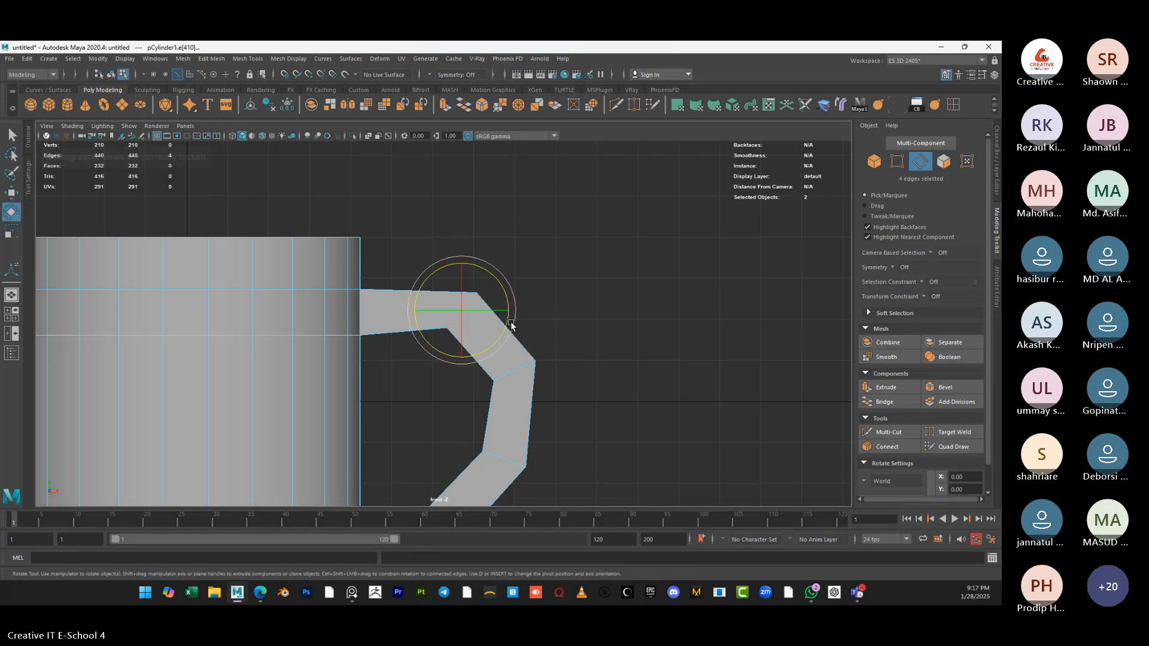
left_click_drag(483, 269, 488, 274)
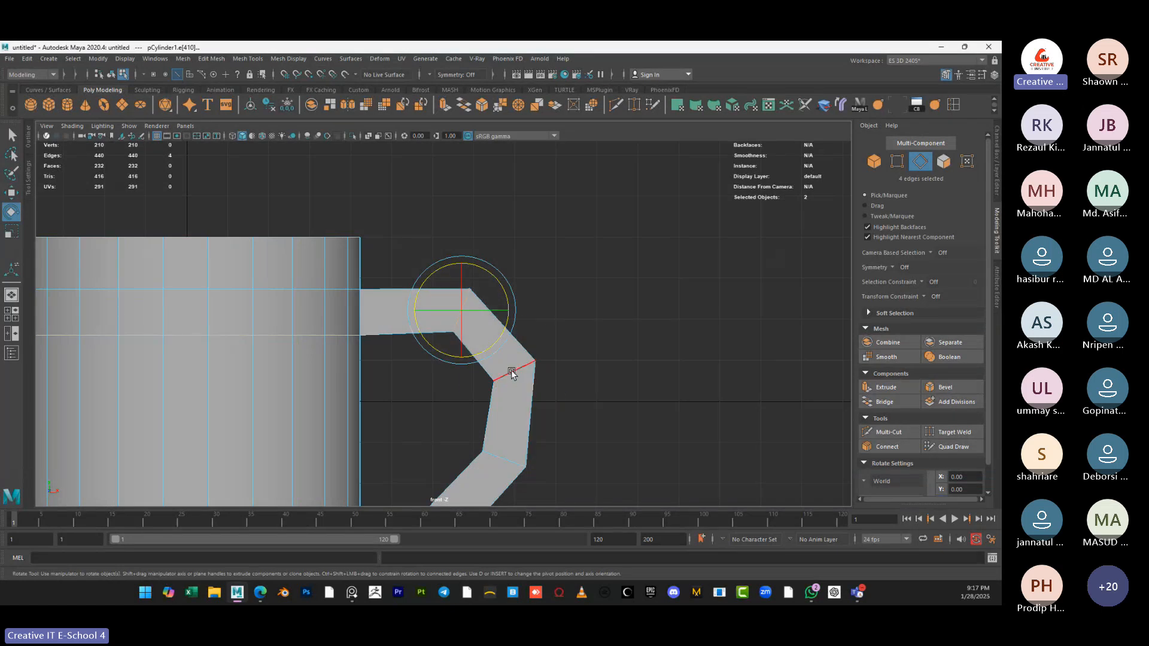
double_click(511, 373)
left_click_drag(540, 336, 544, 339)
Raise the vertices of the handle's first bend, shift them slightly toward the cup and rotate them more upright
left_click_drag(411, 252, 469, 353)
key("F9")
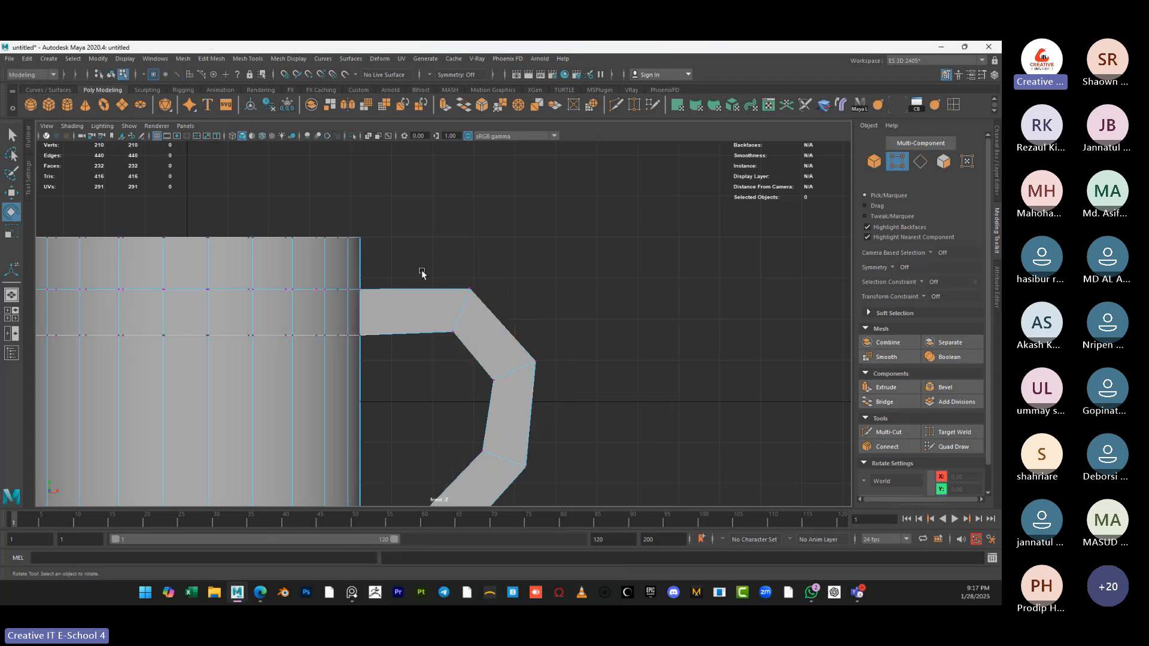
left_click_drag(412, 256, 490, 327)
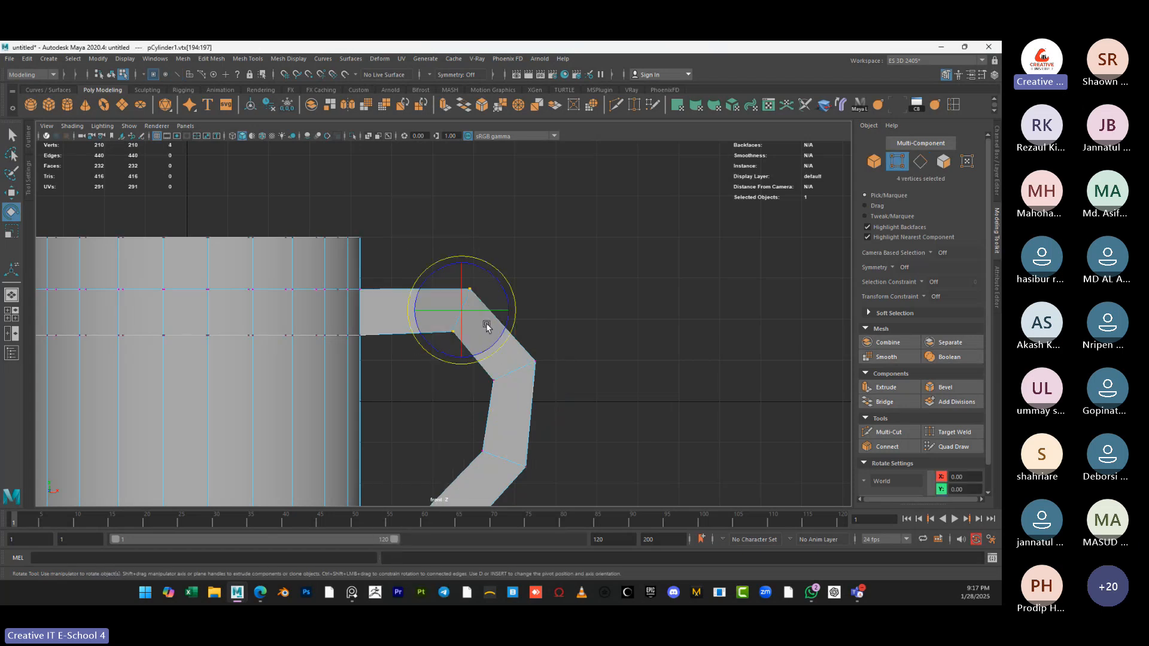
key("w")
middle_click_drag(498, 278, 485, 244)
key("e")
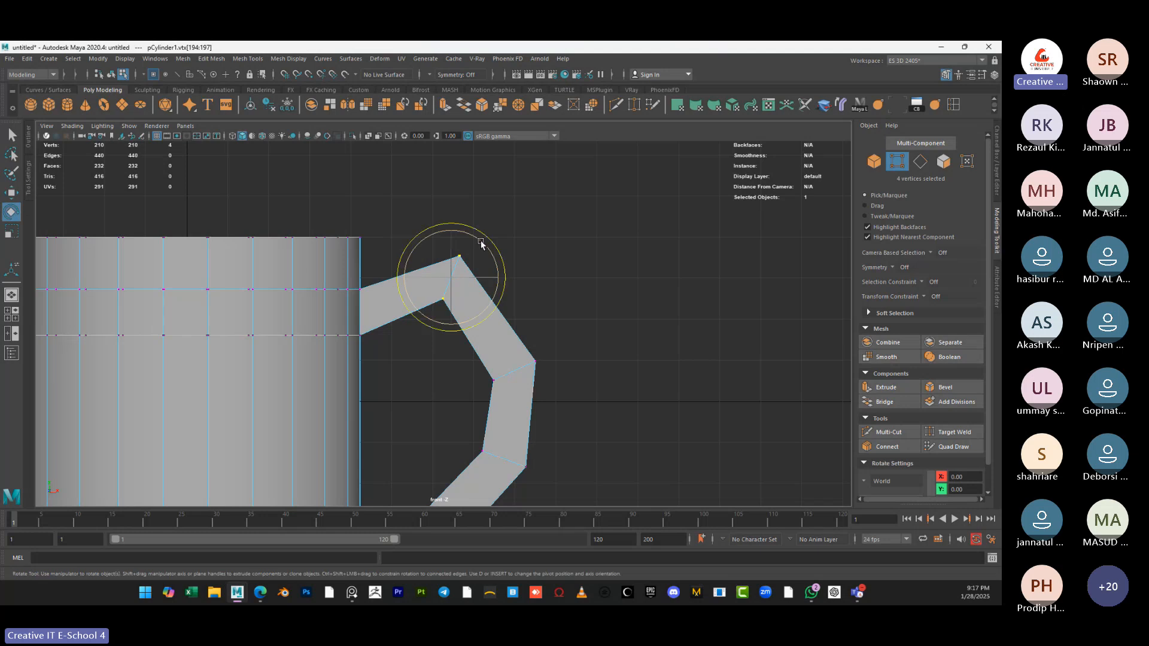
left_click_drag(482, 244, 475, 239)
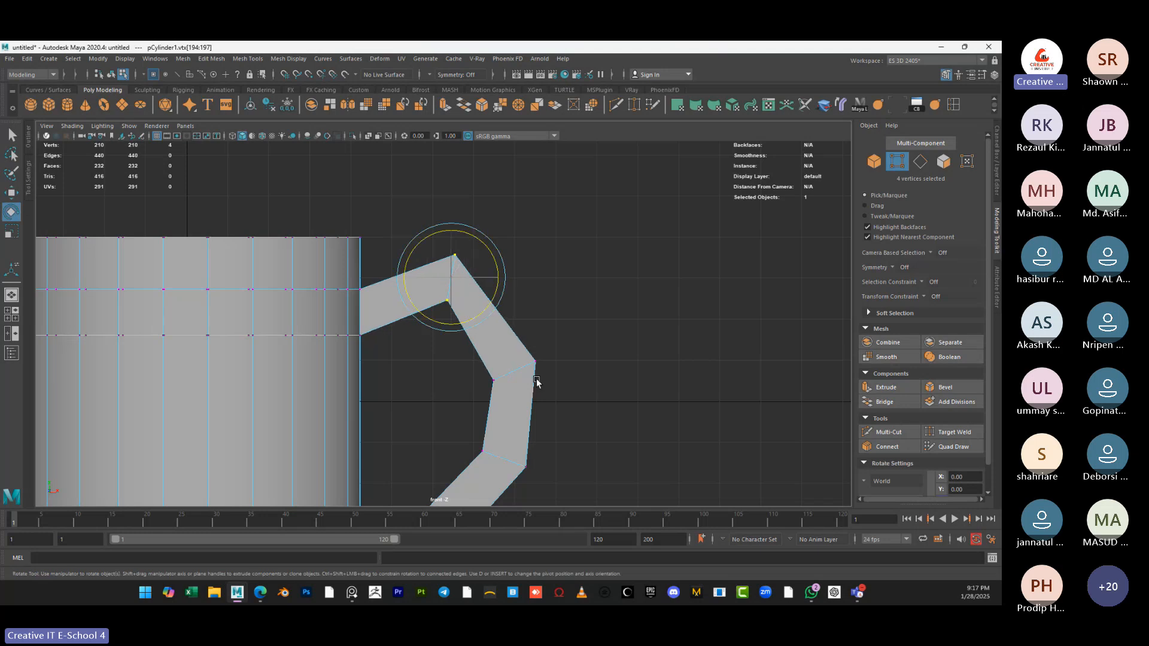
Move the vertices of the handle's second and third bends up and outward to form a vertical outer section
left_click_drag(537, 383, 486, 353)
key("w")
middle_click_drag(546, 334, 562, 283)
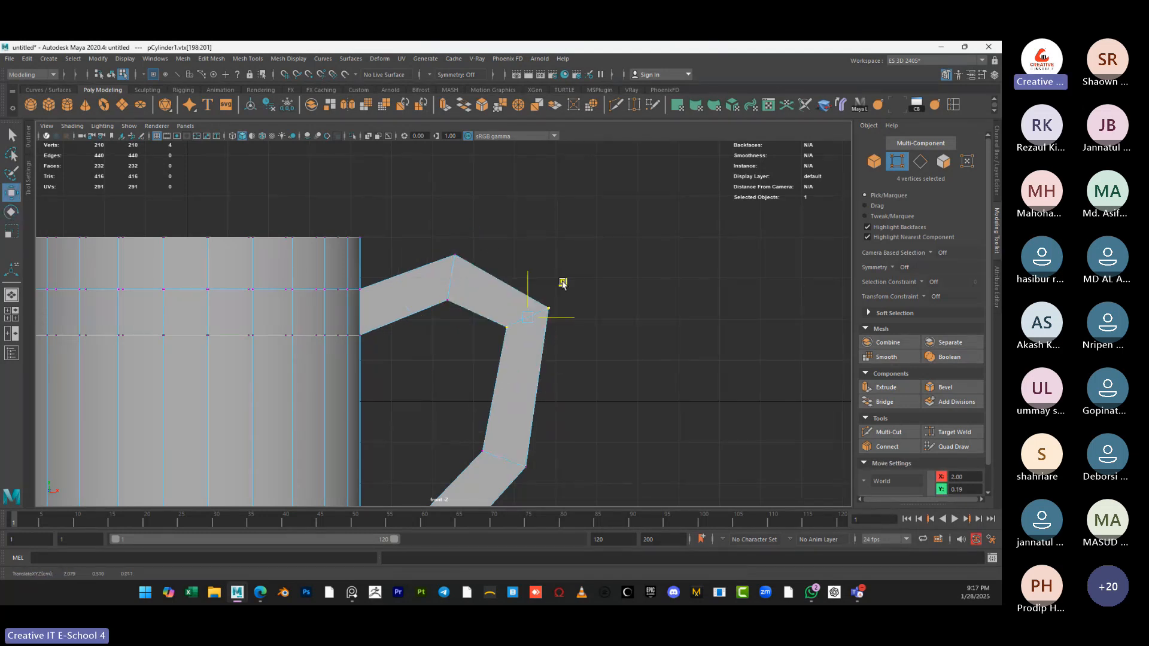
left_click_drag(562, 284, 564, 354)
key("ctrl+z")
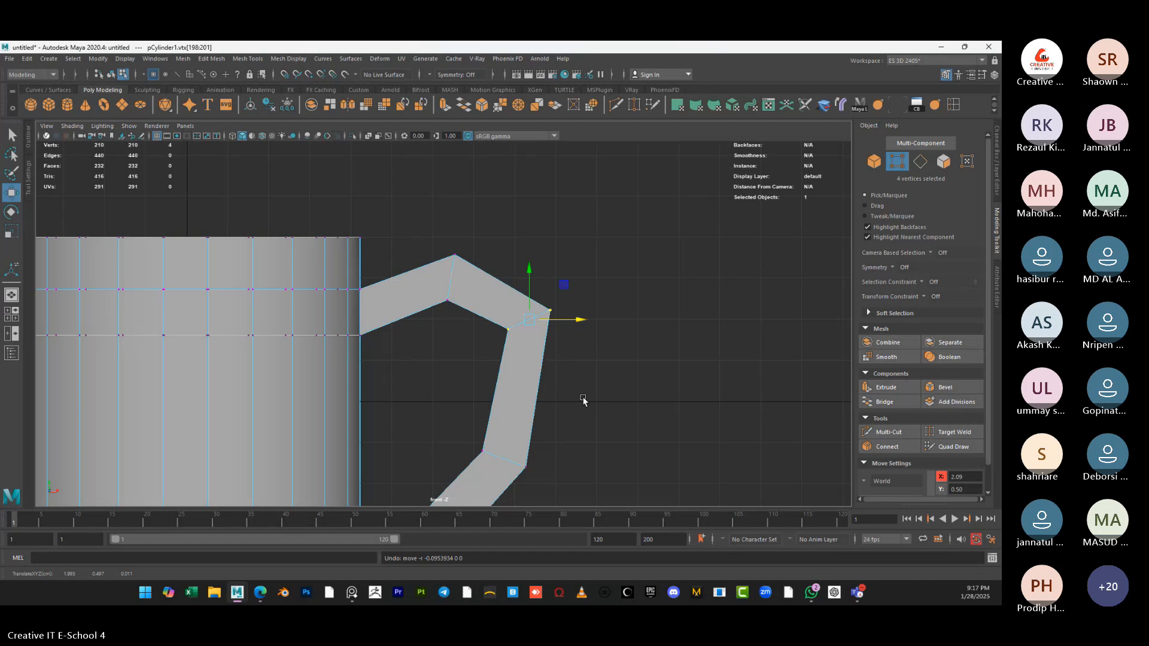
middle_click_drag(588, 404, 587, 314, "alt")
left_click_drag(455, 332, 563, 289)
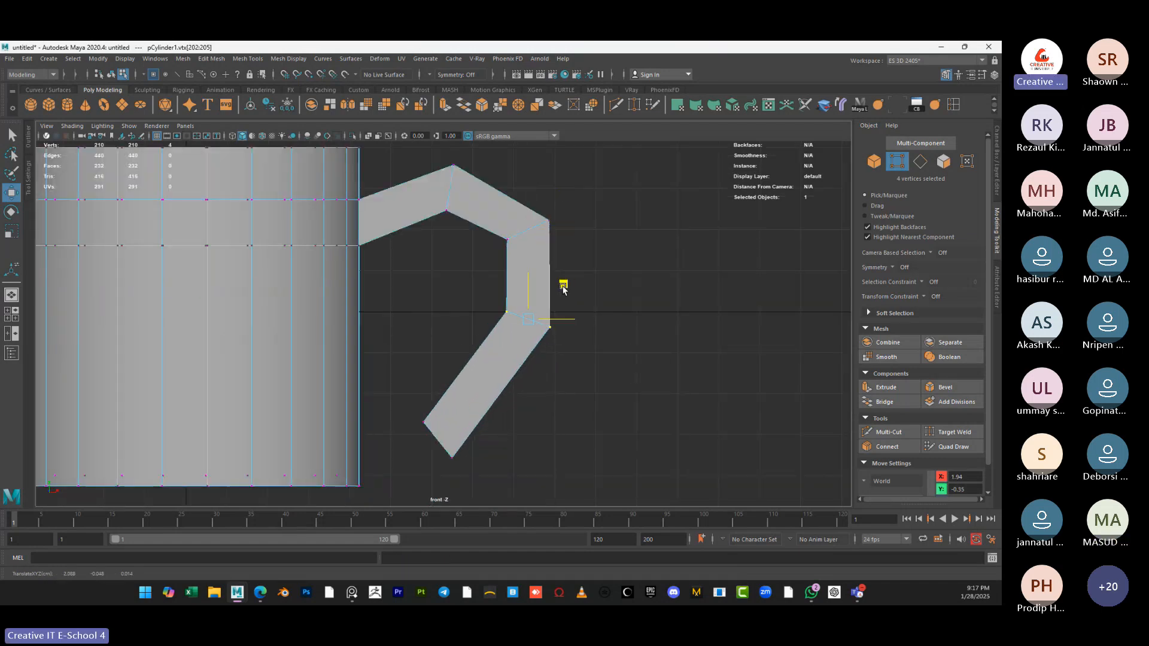
Move the four vertices at the handle's free end slightly upward
mouse_move(410, 384)
left_mouse_down()
mouse_move(487, 494)
mouse_move(490, 472)
left_mouse_up()
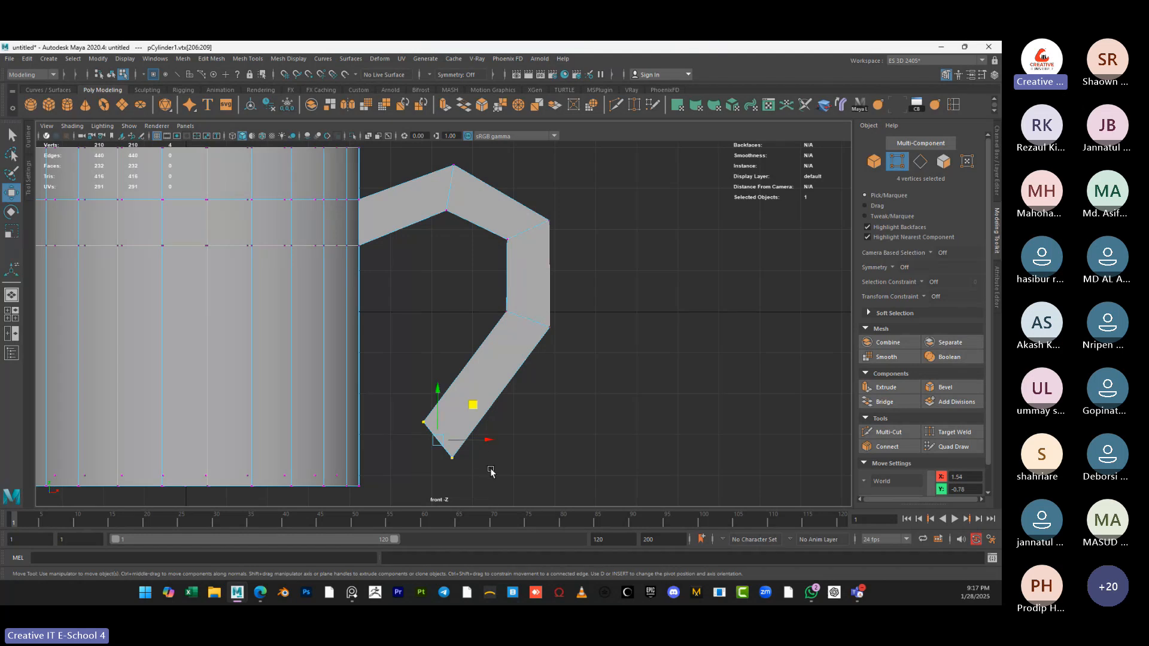
left_click_drag(474, 411, 470, 385)
key("e")
key("w")
Return to object mode, turn on smooth mesh preview for the cup and check its shape in the perspective and front views
scroll(543, 382, "down", 5)
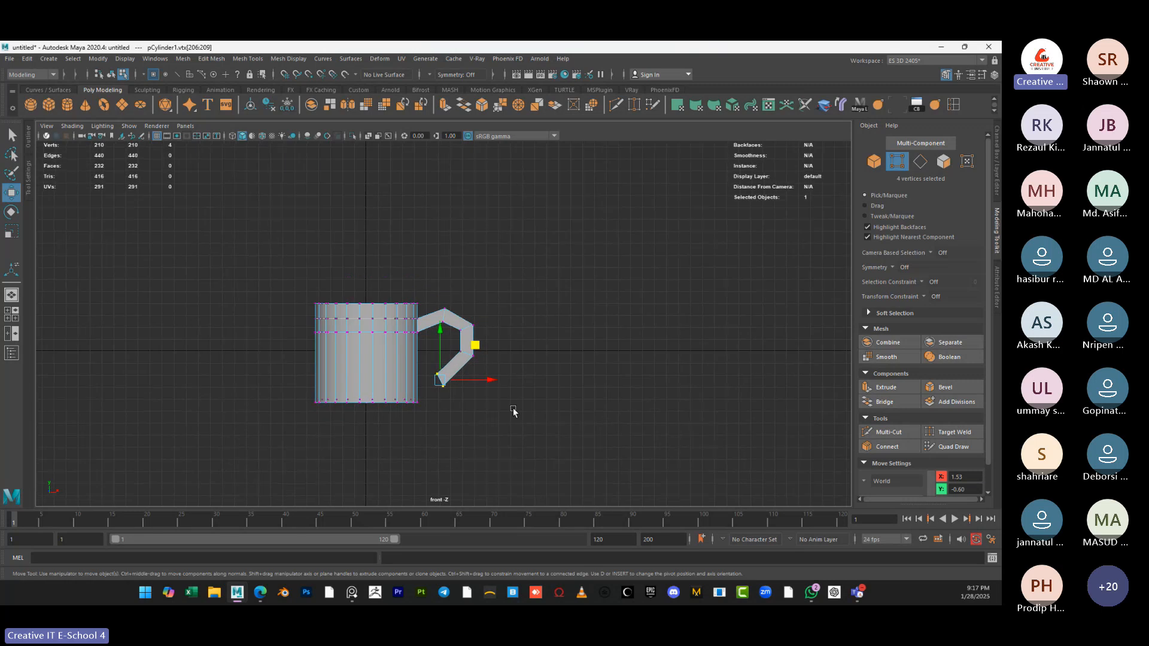
scroll(512, 408, "up", 2)
right_click_drag(404, 330, 456, 289)
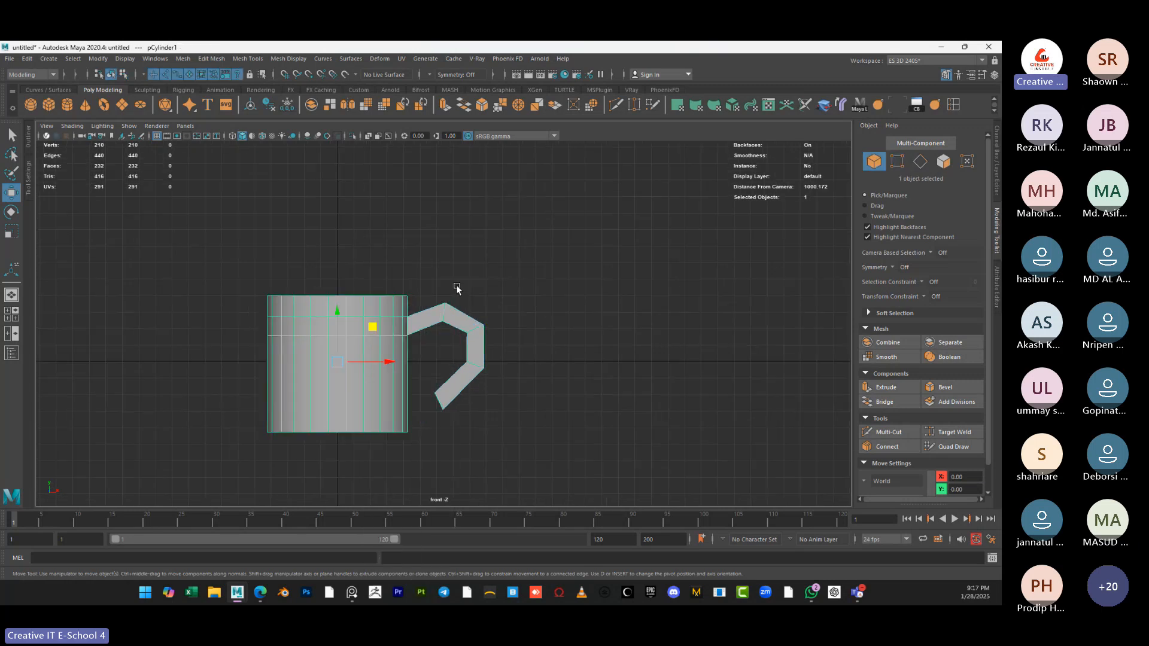
key("3")
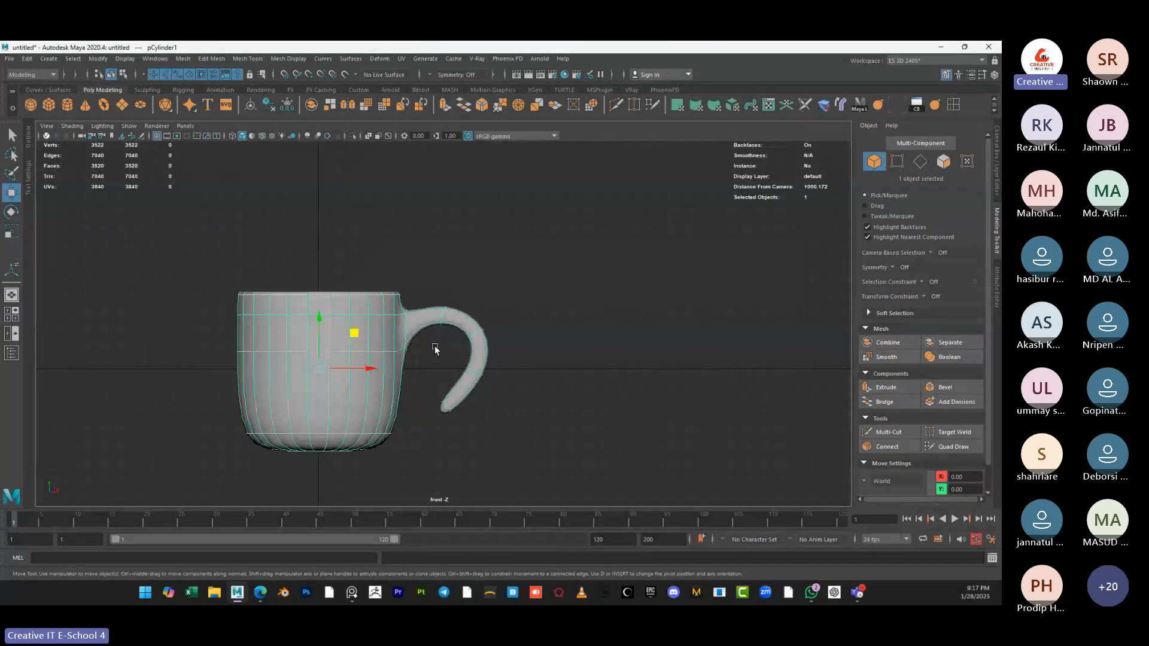
key("space")
left_click_drag(436, 350, 559, 289)
left_click(595, 362)
mouse_move(594, 362)
left_mouse_down("alt")
mouse_move(532, 359)
mouse_move(486, 383)
mouse_move(604, 347)
mouse_move(585, 379)
left_mouse_up("alt")
key("space")
key("space")
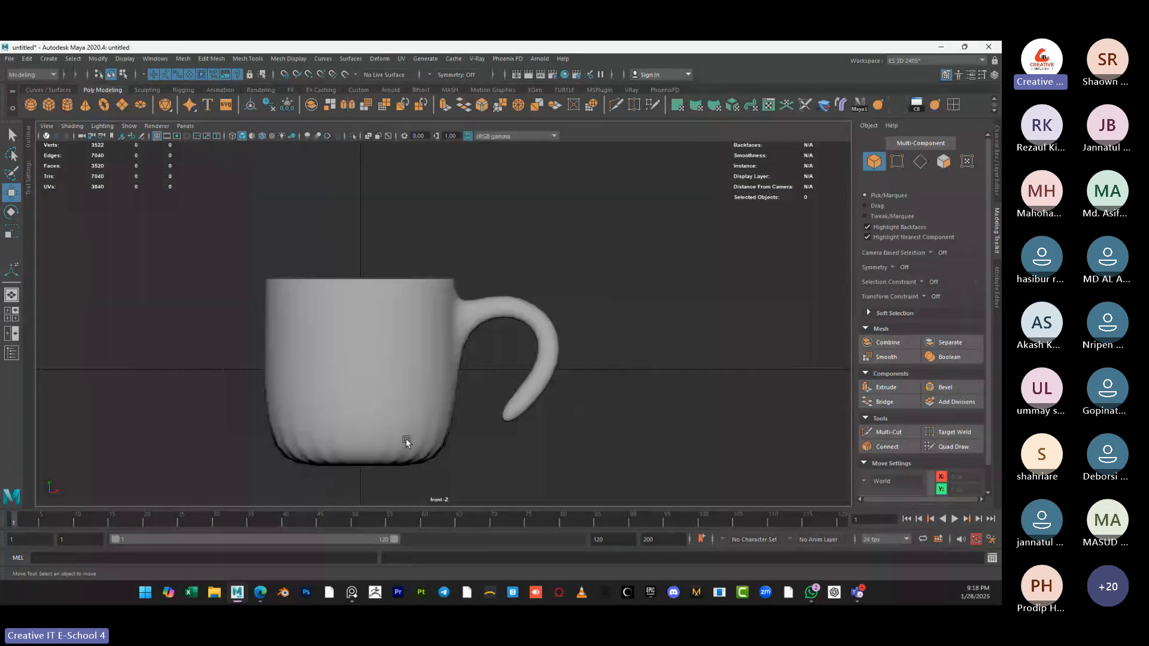
Insert edge loops around the lower cup wall, at the handle's junction with the wall and near the handle's tip with Multi-Cut
left_click(392, 390)
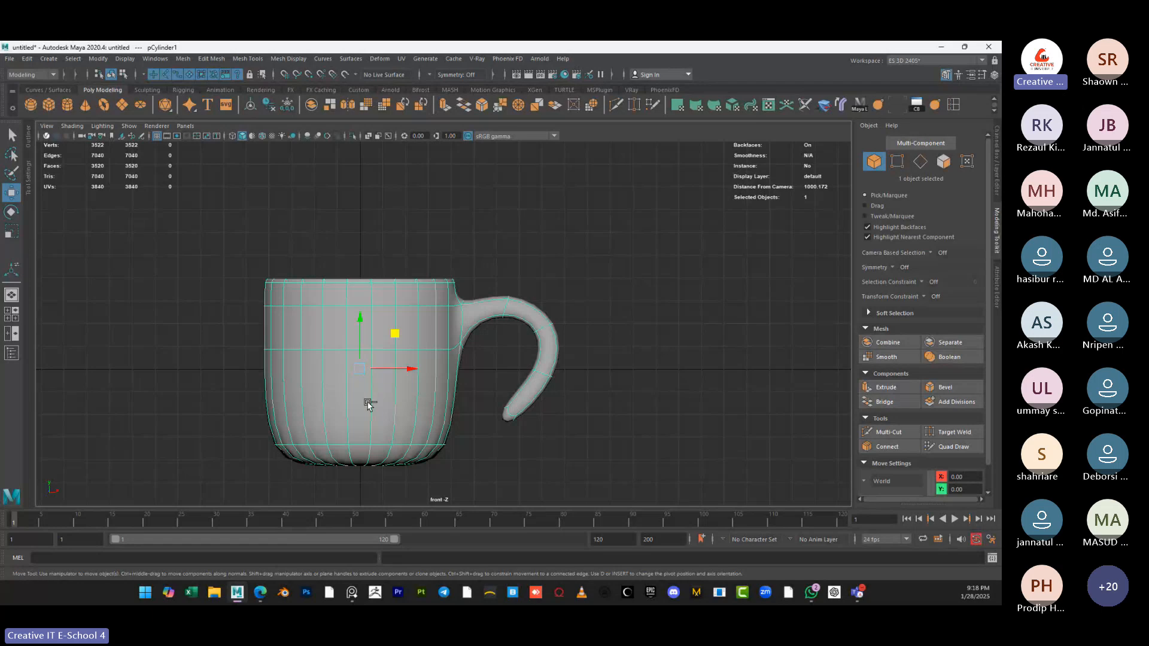
left_click(877, 431)
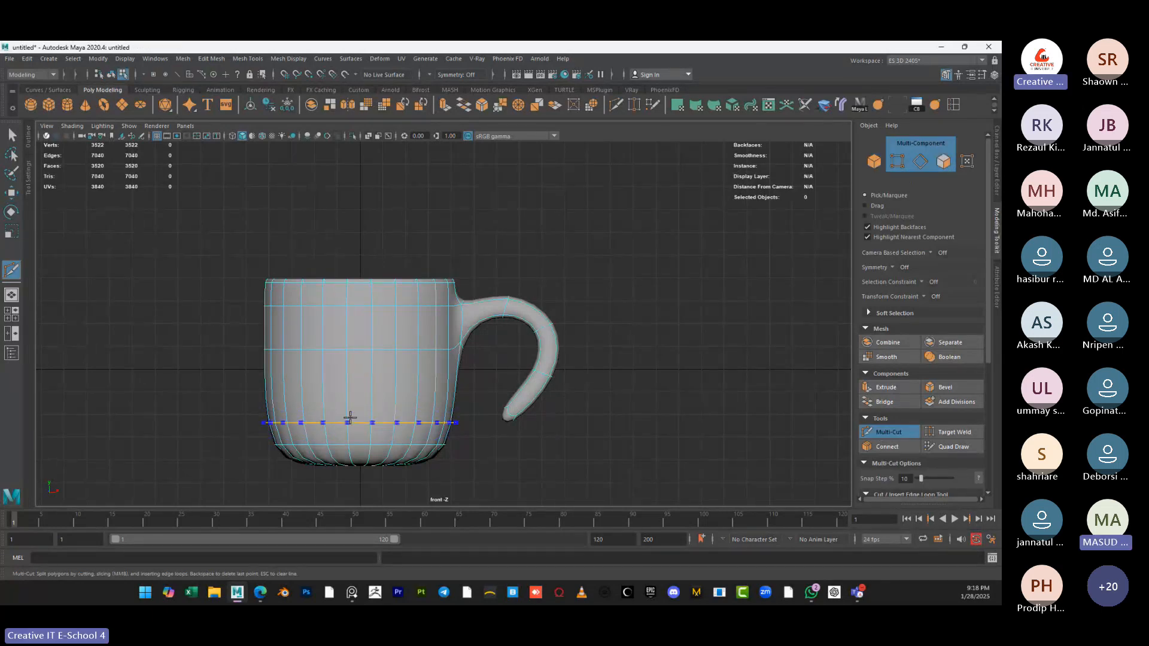
left_click(350, 419, "ctrl")
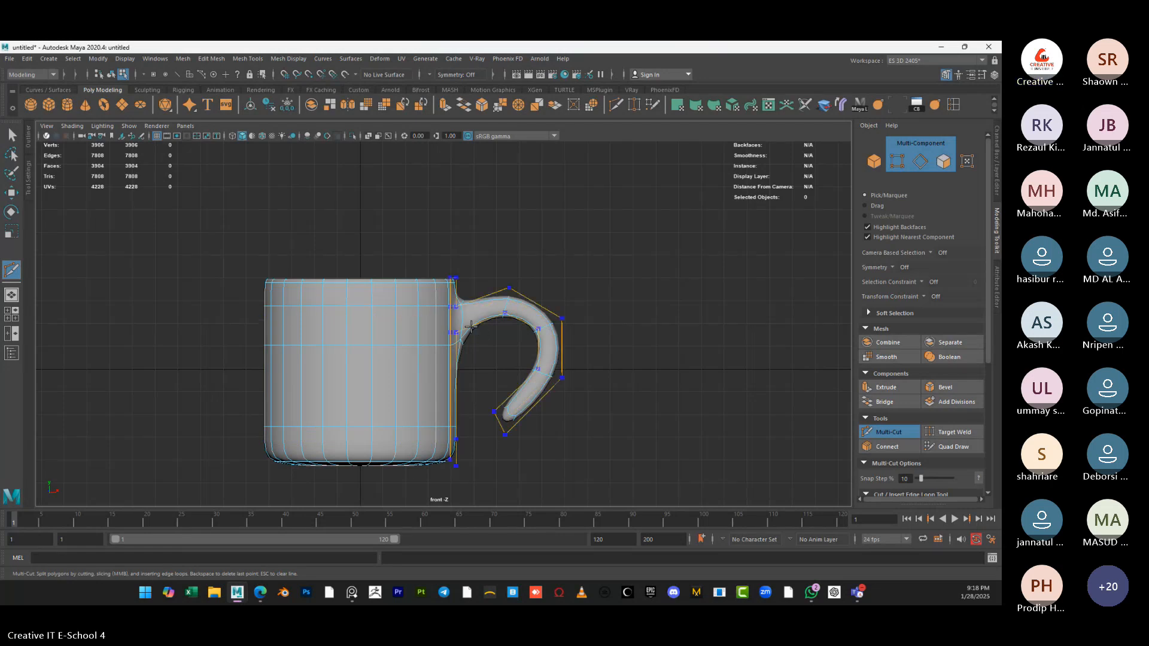
left_click(470, 325, "ctrl")
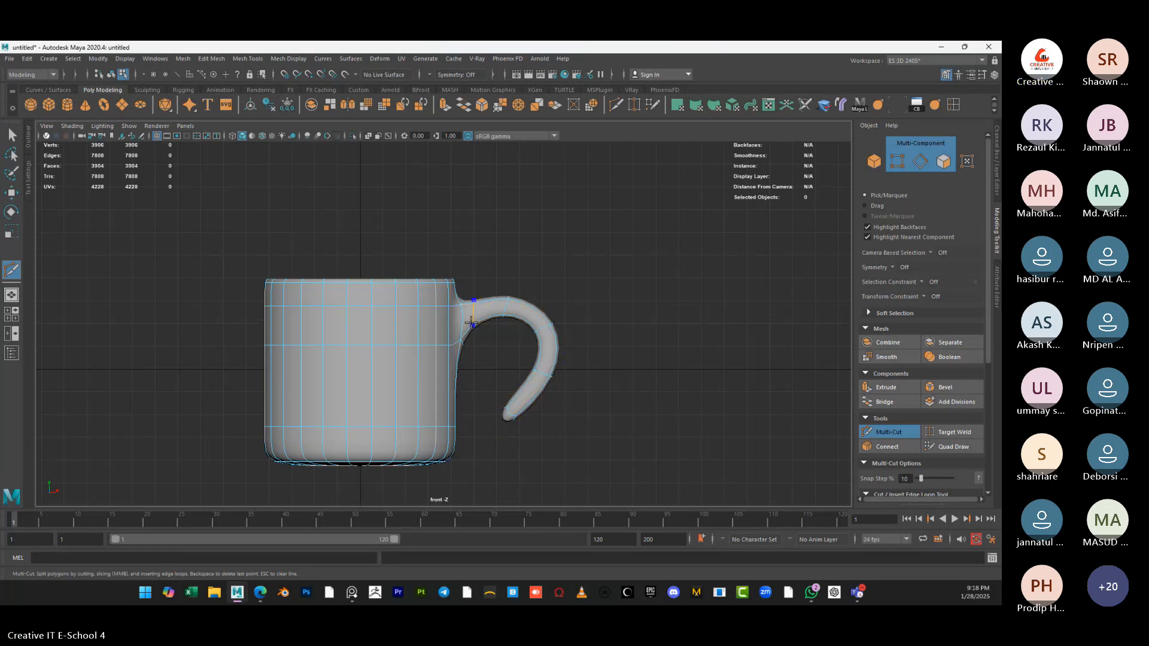
left_click(508, 407, "ctrl")
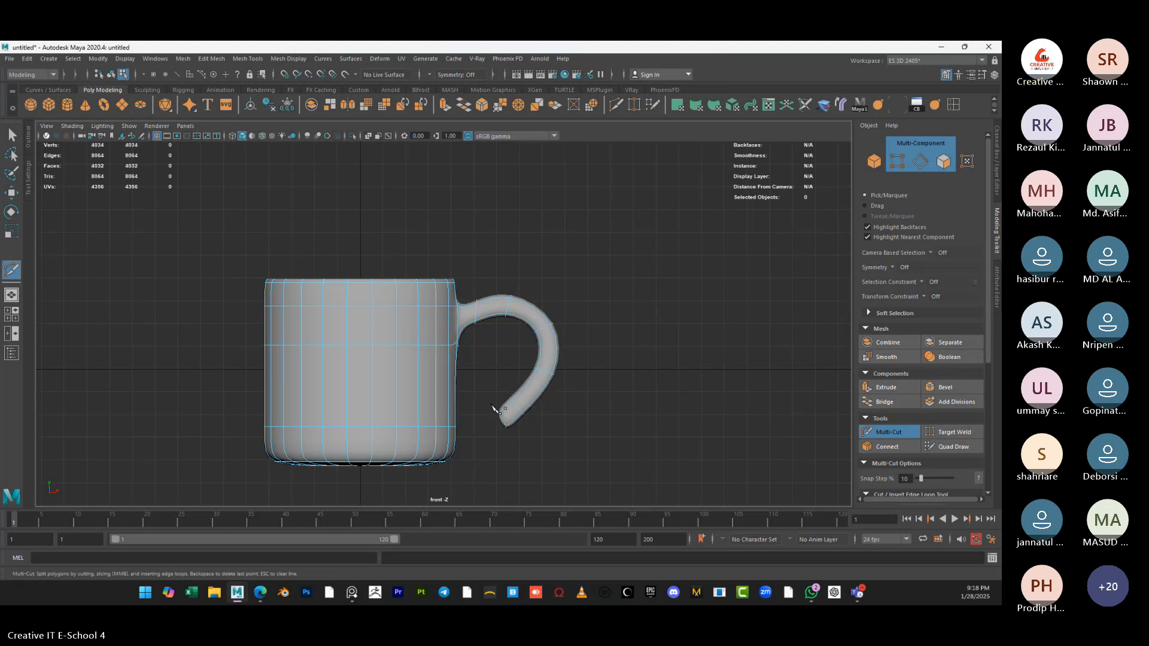
Insert an edge loop around the inner wall just above the cup's floor
key("space")
key("space")
left_click_drag(615, 275, 577, 392, "alt")
left_click_drag(425, 263, 400, 250, "alt")
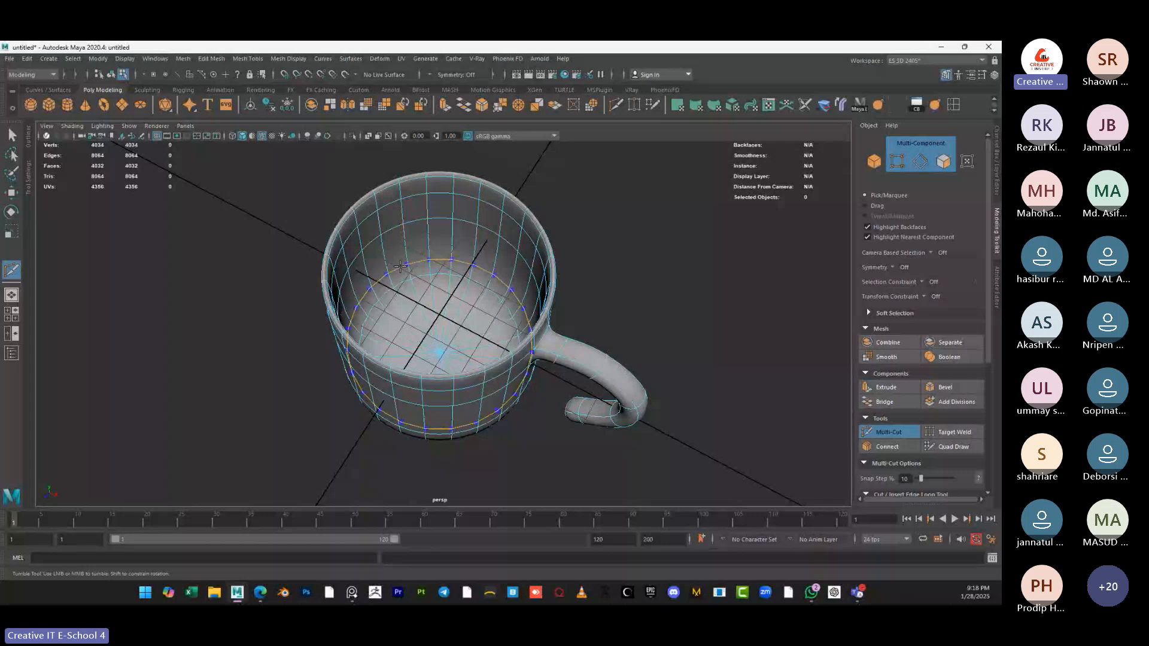
left_click(400, 267, "ctrl")
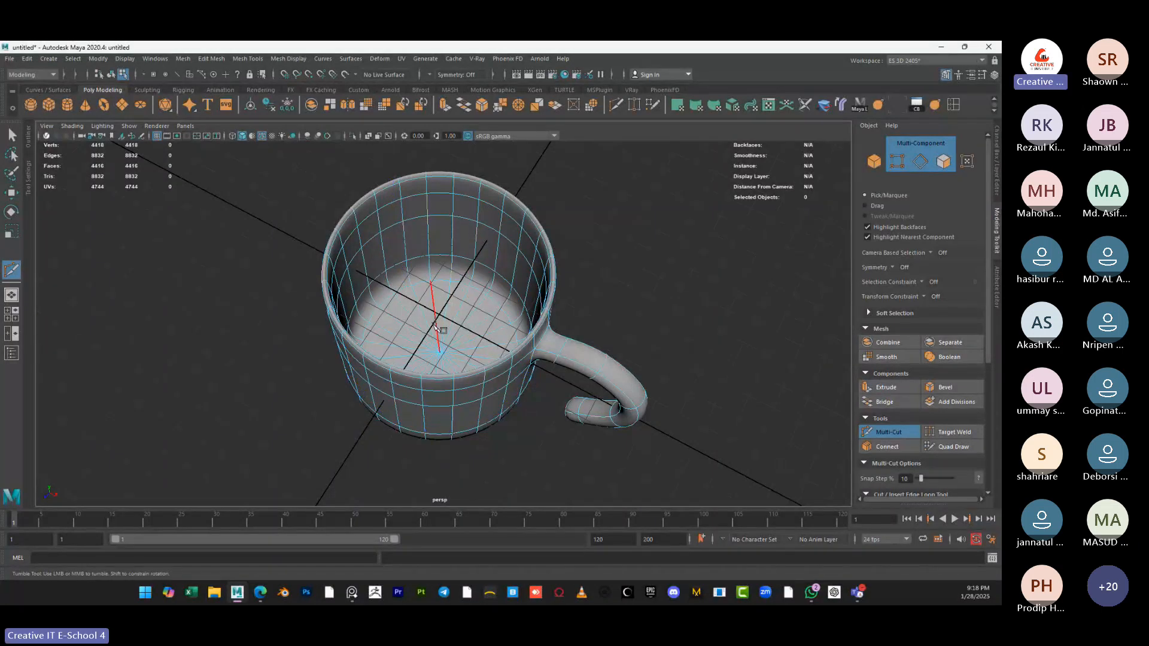
Extrude all 24 wedge-shaped faces of the cup's inner floor with an offset of 0.133
scroll(434, 325, "up", 4)
left_click_drag(433, 325, 435, 344, "alt")
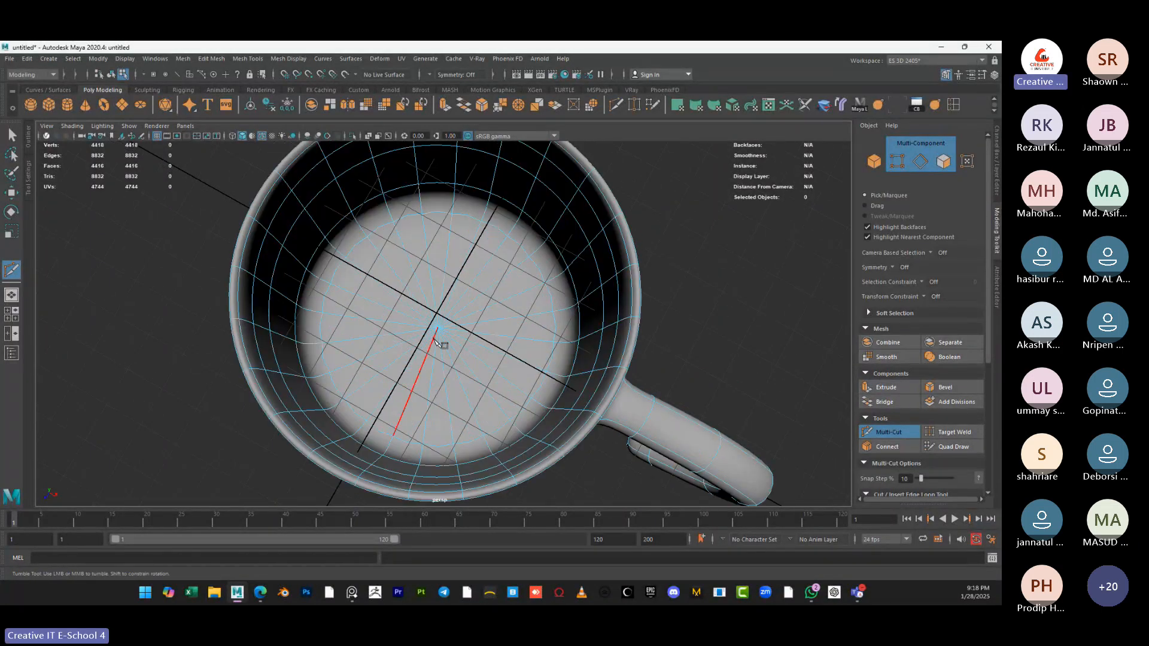
right_click_drag(423, 319, 417, 334)
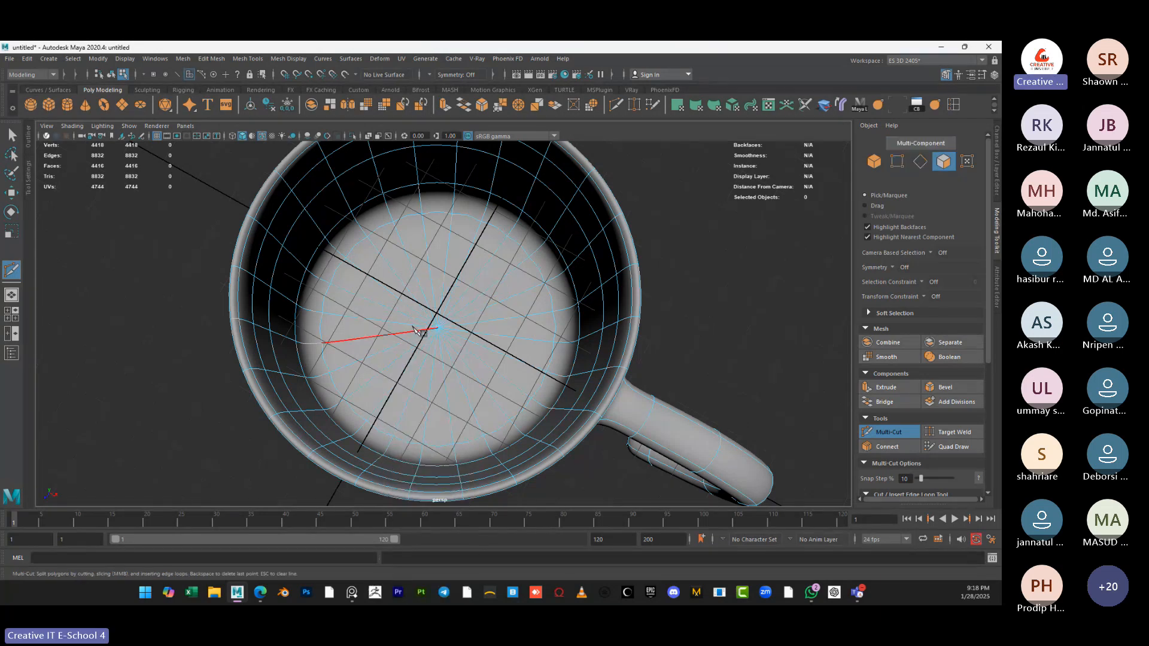
key("q")
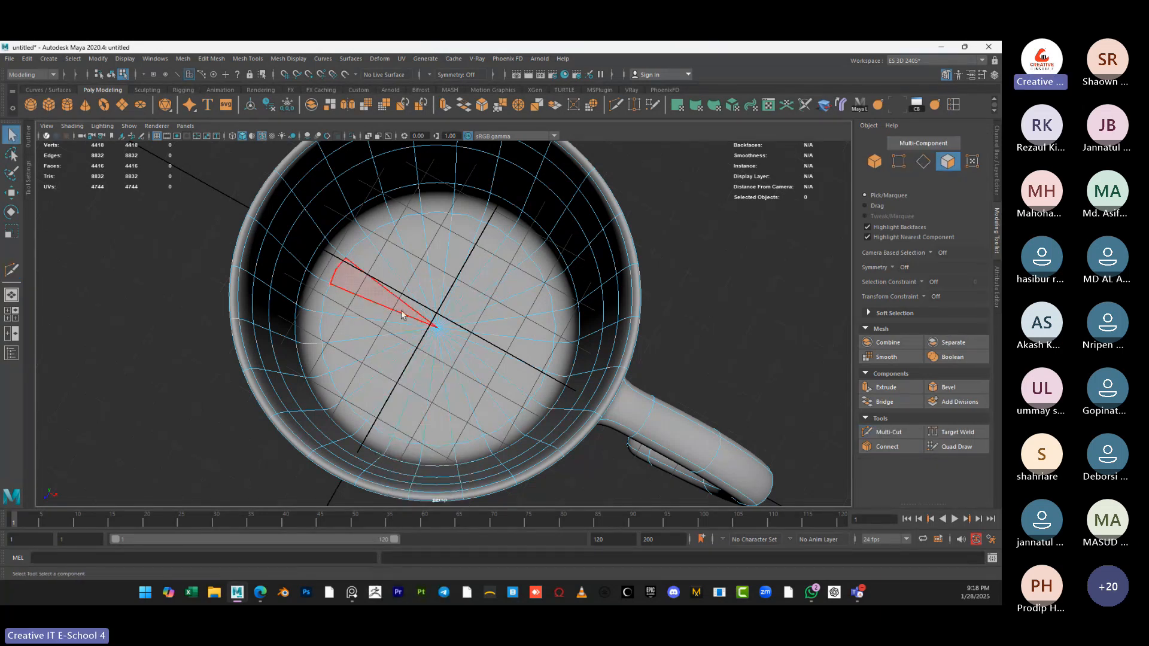
left_click(401, 308)
left_click(408, 299, "shift")
left_click(418, 290, "shift")
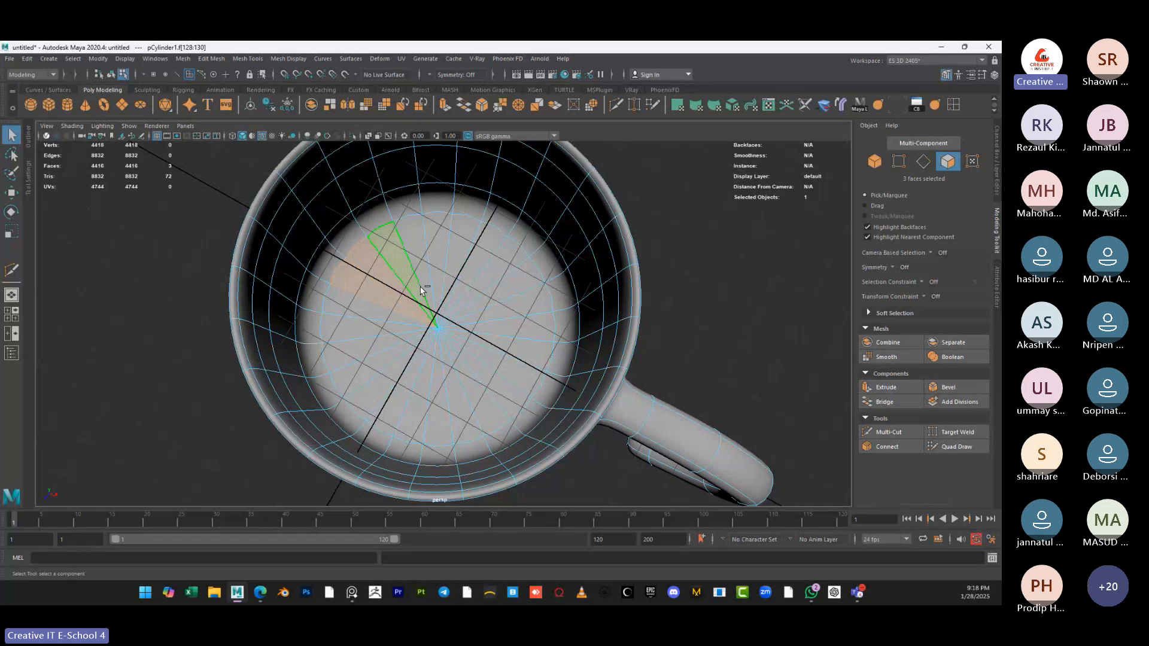
left_click(424, 289, "shift")
left_click(435, 286, "shift")
left_click(450, 286, "shift")
left_click(463, 287, "shift")
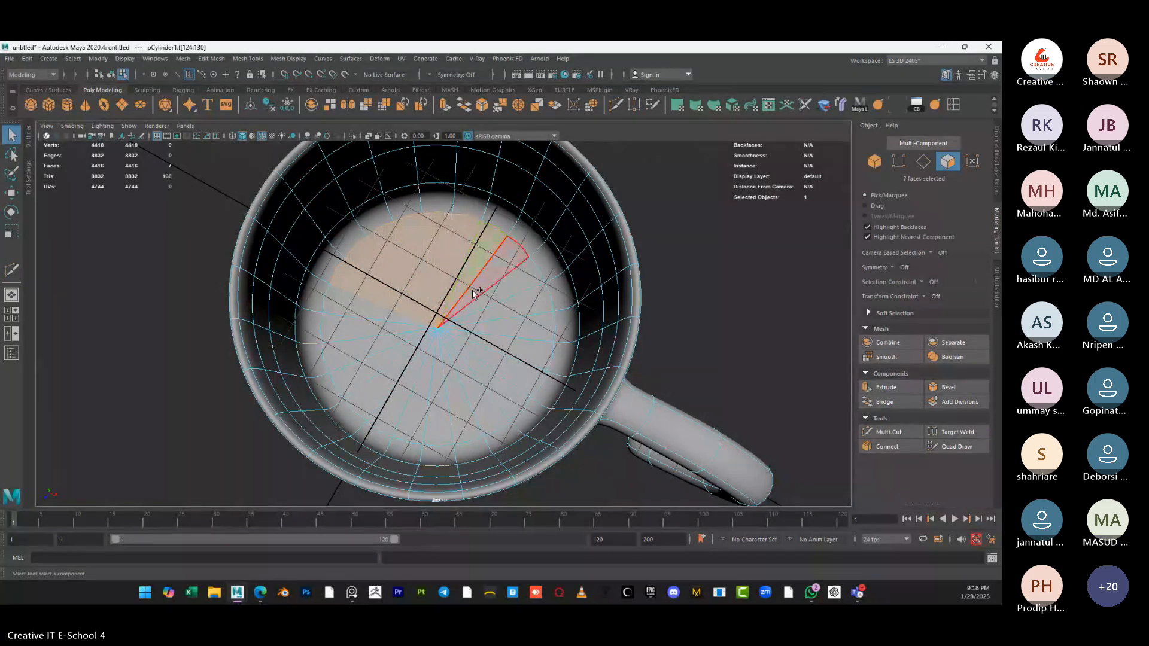
left_click(472, 290, "shift")
left_click(487, 299, "shift")
left_click(502, 310, "shift")
left_click(504, 320, "shift")
left_click(494, 353, "shift")
left_click(478, 374, "shift")
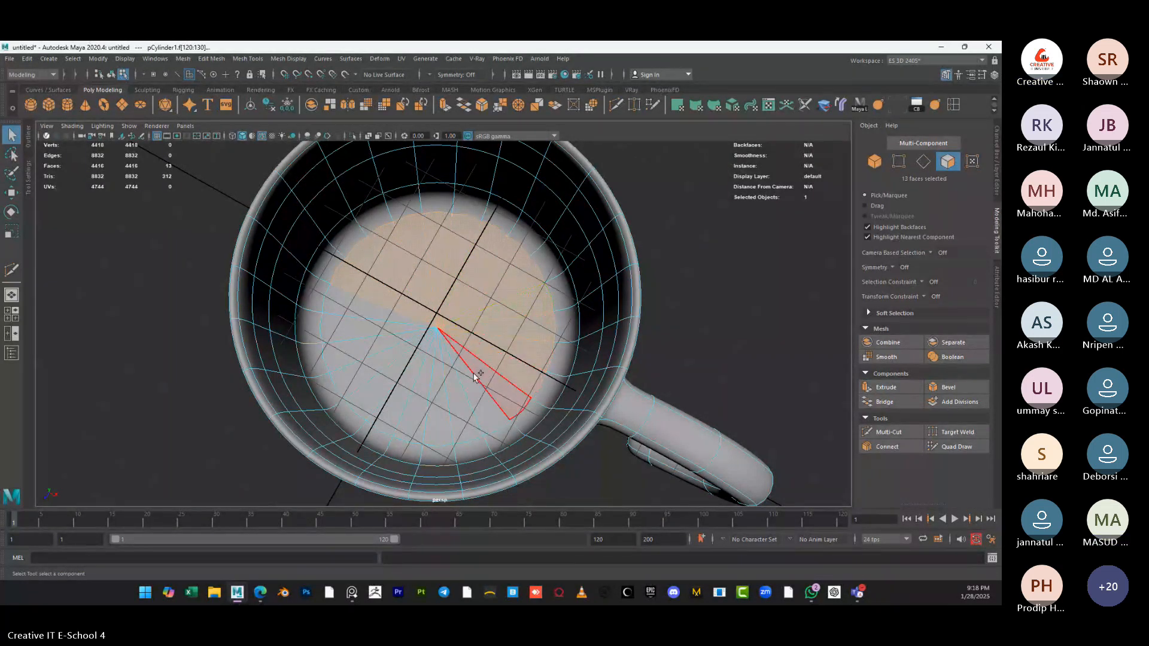
left_click(464, 381, "shift")
left_click(456, 397, "shift")
left_click(447, 413, "shift")
left_click(435, 414, "shift")
left_click(423, 407, "shift")
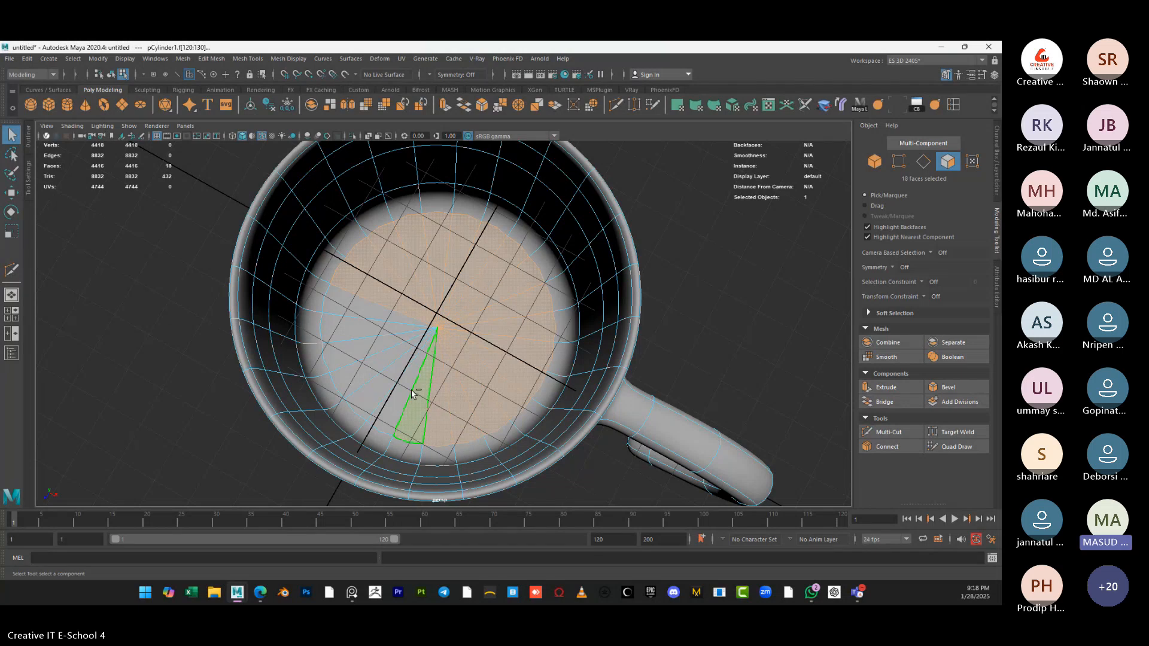
left_click(406, 394, "shift")
left_click(398, 382, "shift")
left_click(390, 363, "shift")
left_click(392, 346, "shift")
left_click(400, 331, "shift")
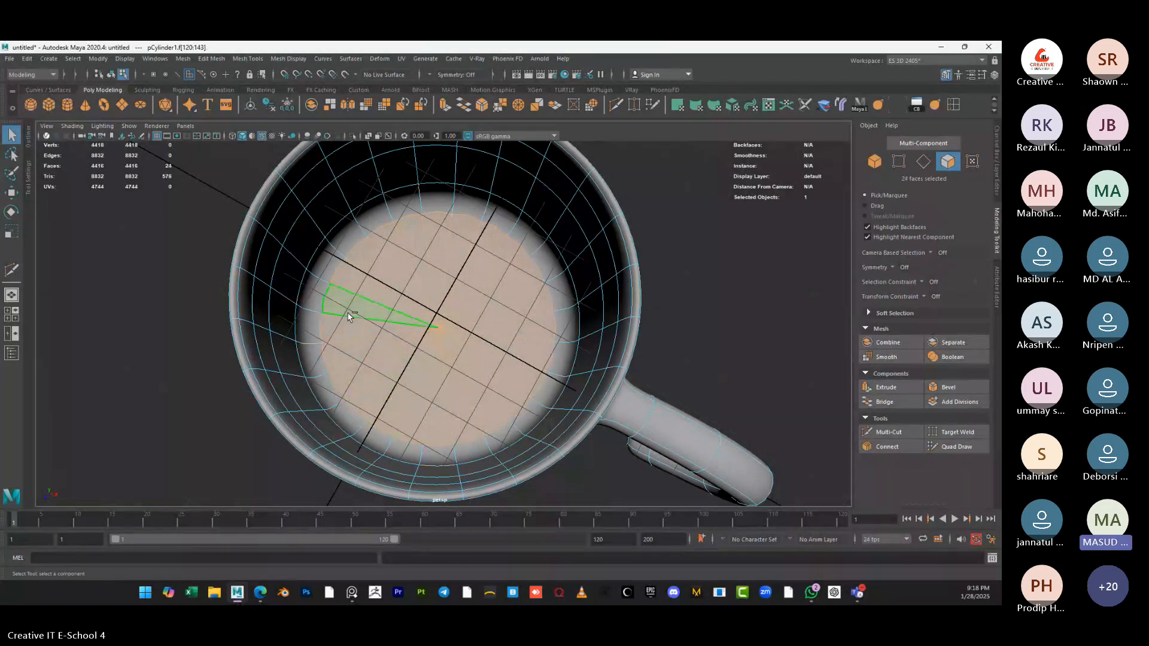
left_click(413, 317, "shift")
key("ctrl+e")
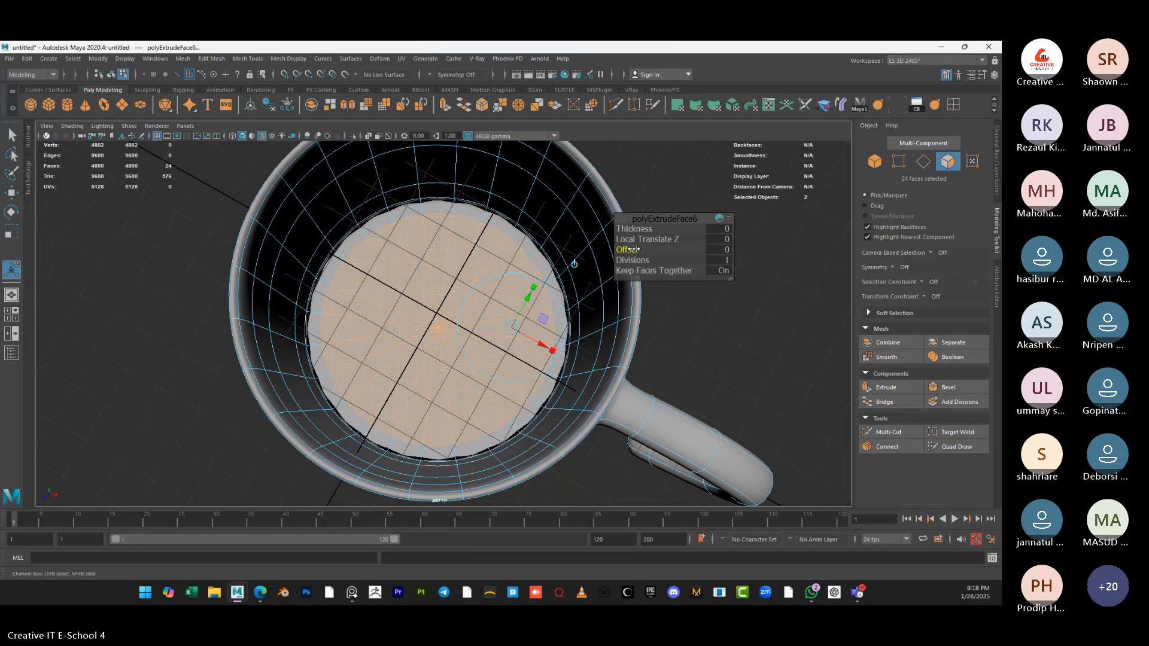
left_click_drag(633, 249, 658, 249)
left_click_drag(625, 317, 480, 340, "alt")
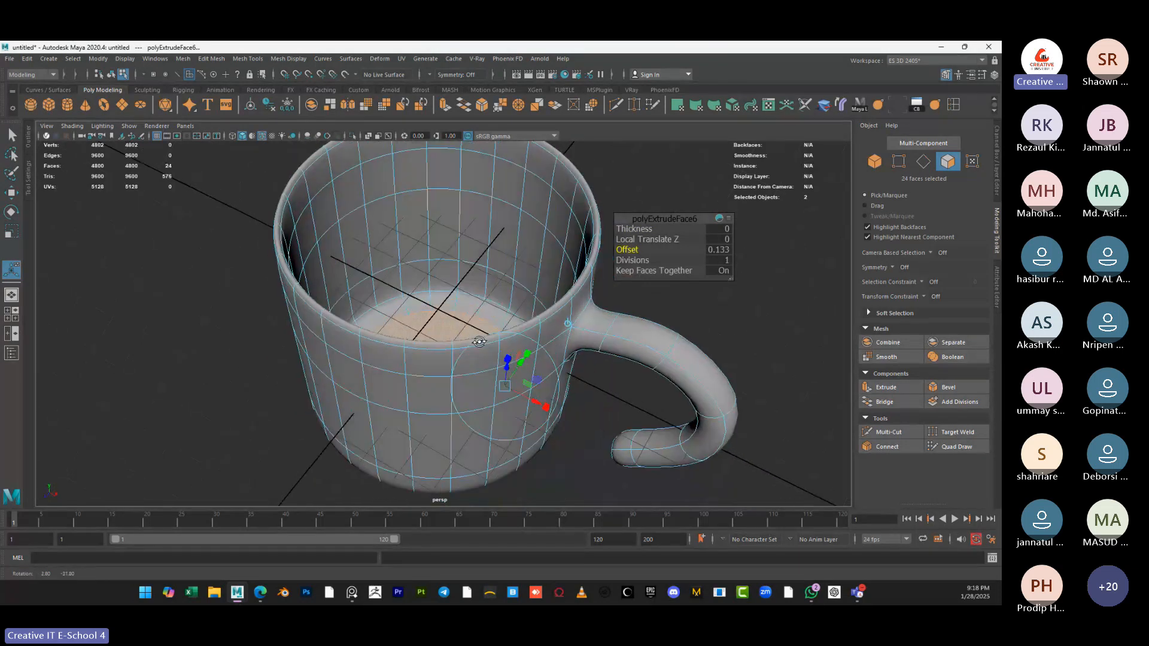
Return to object mode, deselect the cup and hide the wireframe on its shaded surface to view the smoothed result
right_click_drag(411, 227, 461, 210)
left_click(657, 293)
key("f")
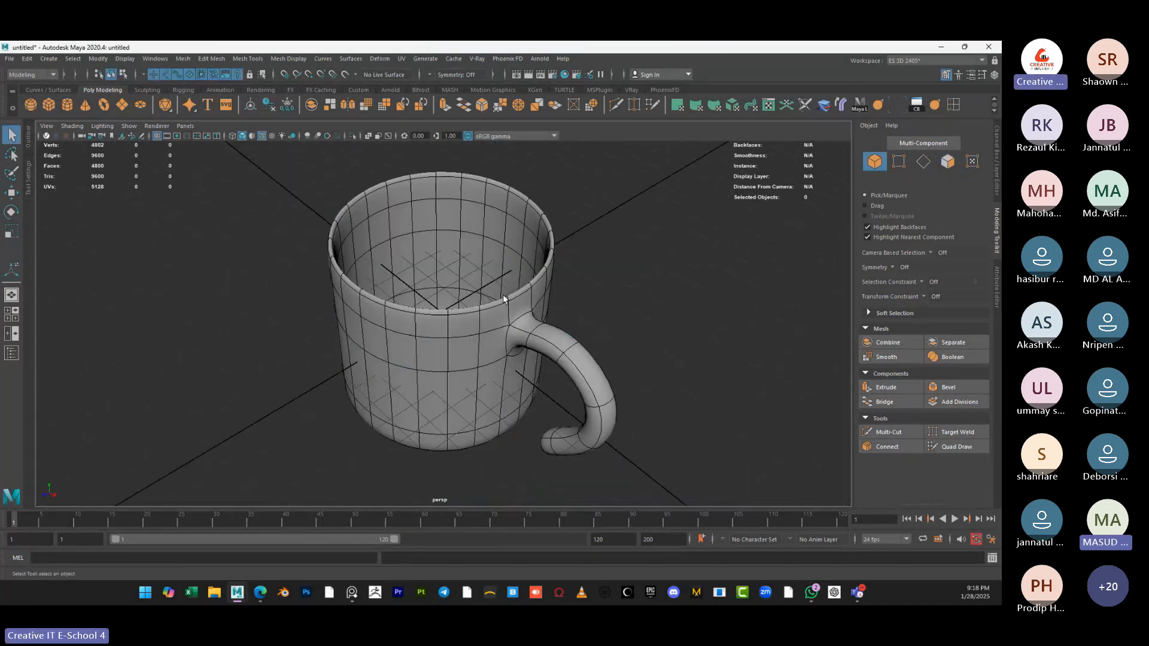
left_click(256, 136)
mouse_move(363, 259)
left_mouse_down("alt")
mouse_move(368, 335)
mouse_move(359, 150)
left_mouse_up("alt")
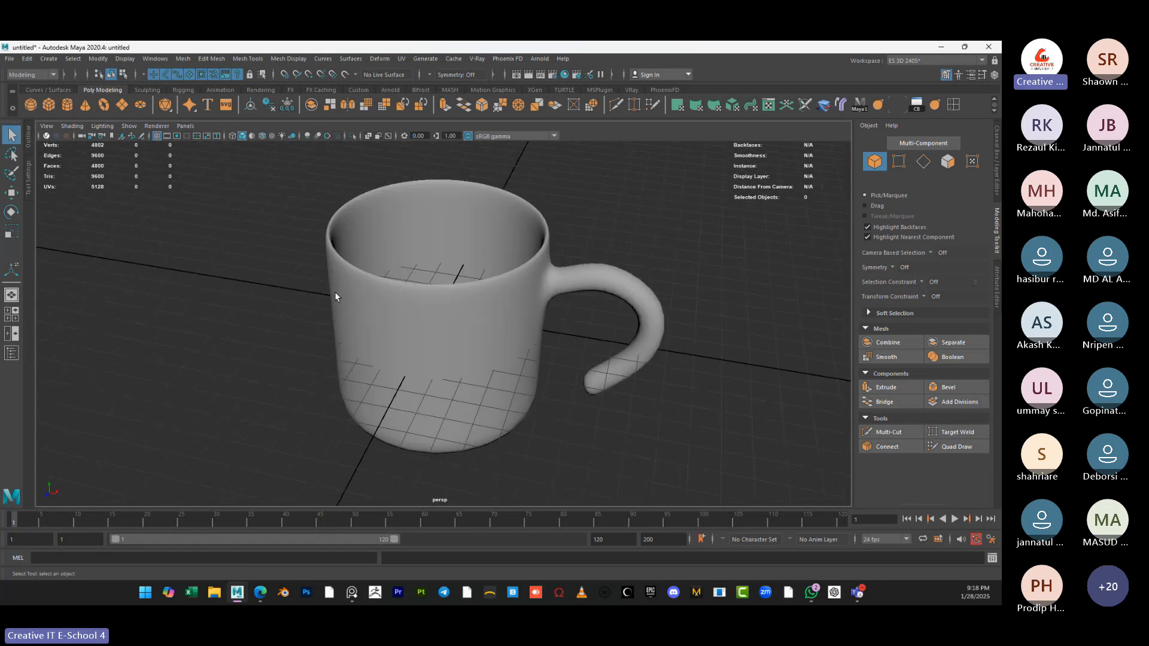
Raise the cup about 1.06 units in the front view so its base rests on the ground line
left_click(379, 327)
key("space")
key("space")
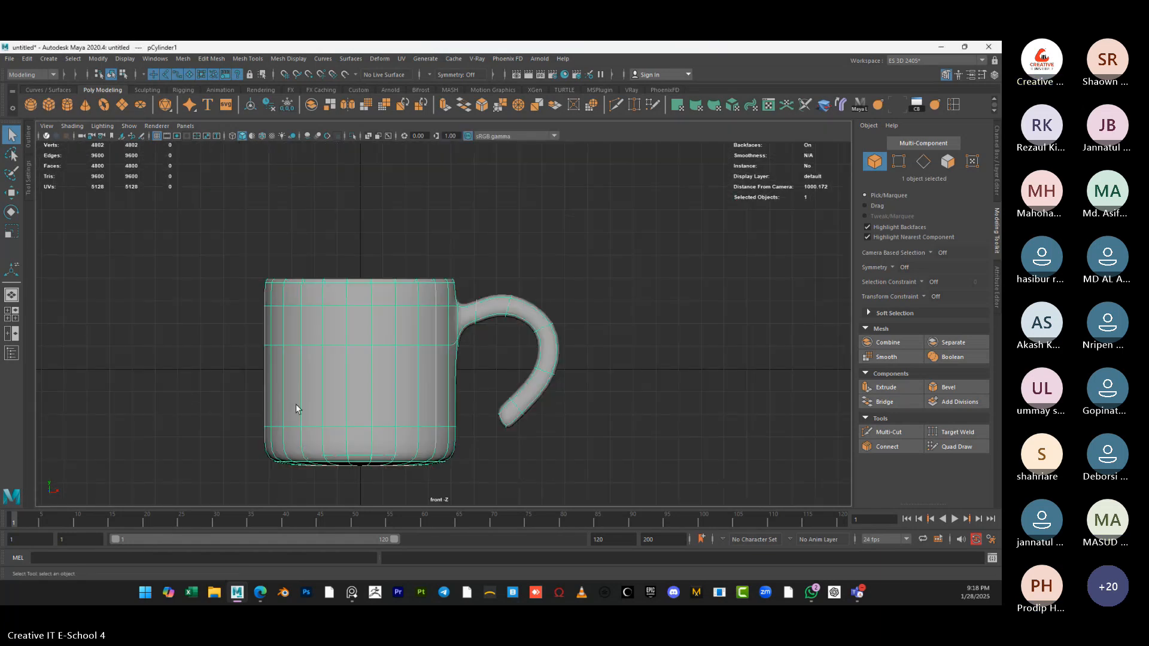
key("w")
middle_click_drag(344, 346, 345, 230)
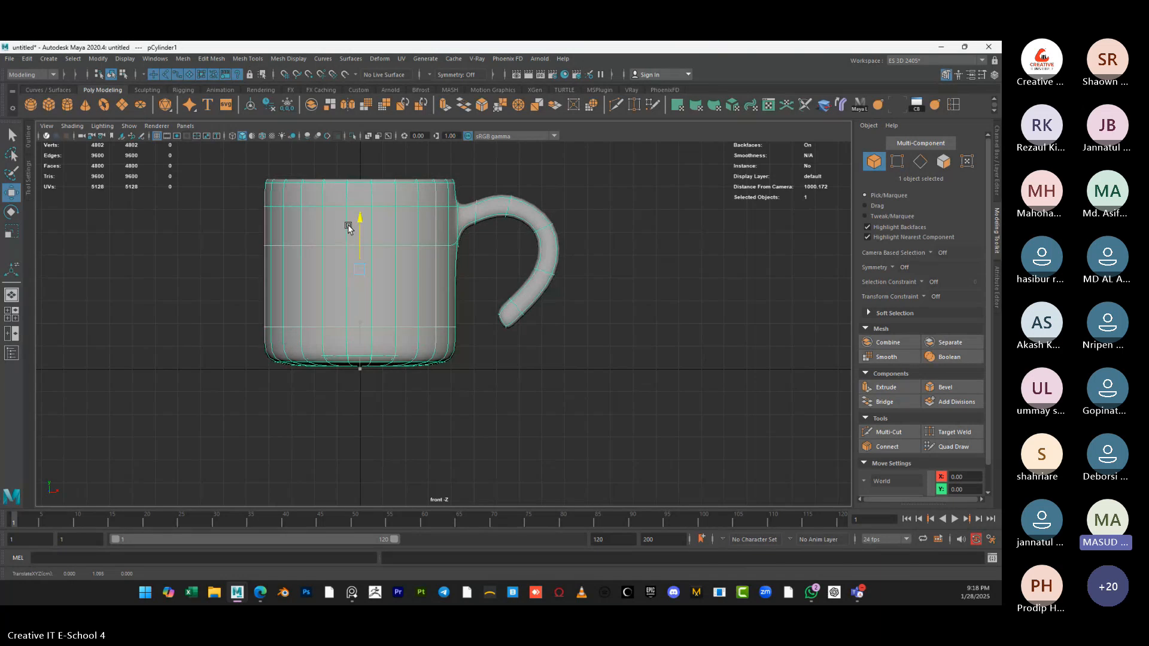
key("space")
key("space")
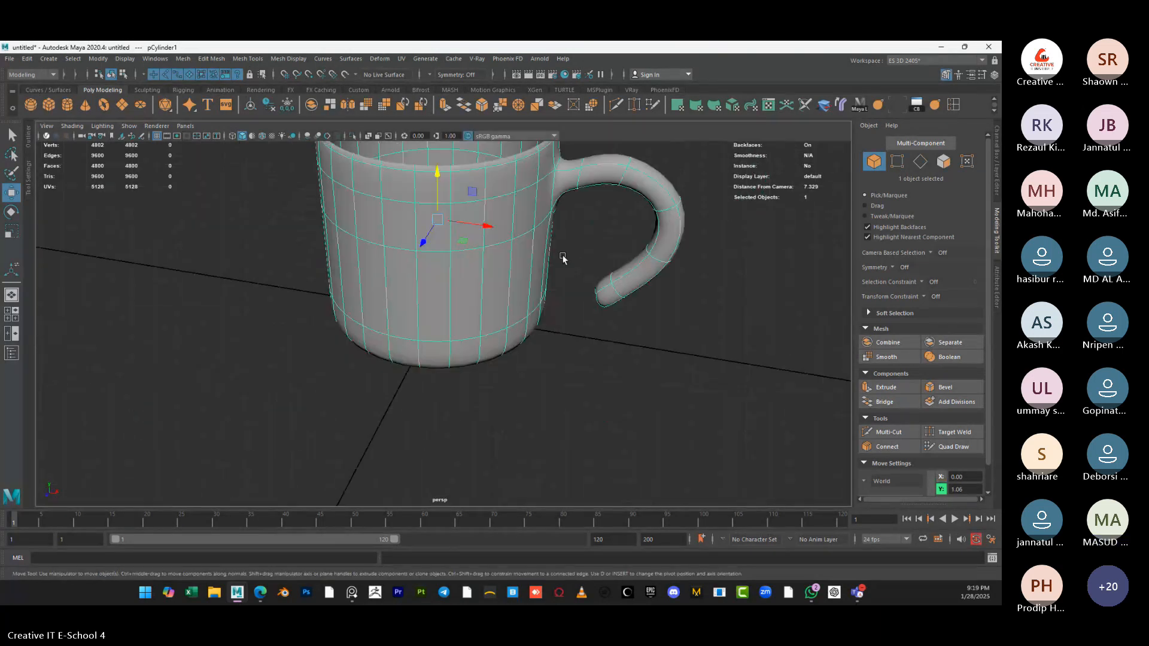
Extrude all 24 wedge-shaped faces of the cup's underside with an offset of 0.108
left_click(571, 330)
left_click_drag(571, 329, 389, 378, "alt")
left_click(391, 381)
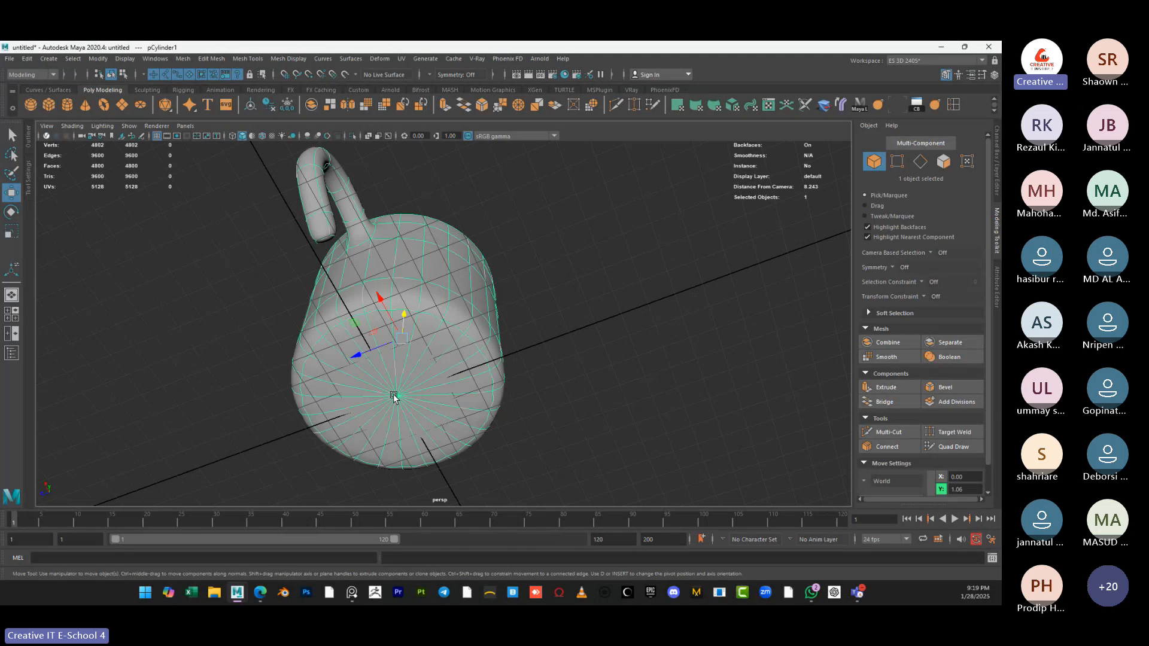
scroll(398, 396, "up", 1)
middle_click_drag(397, 396, 416, 349, "alt")
left_click_drag(416, 350, 391, 284, "alt")
right_click_drag(391, 284, 390, 311)
left_click(342, 284)
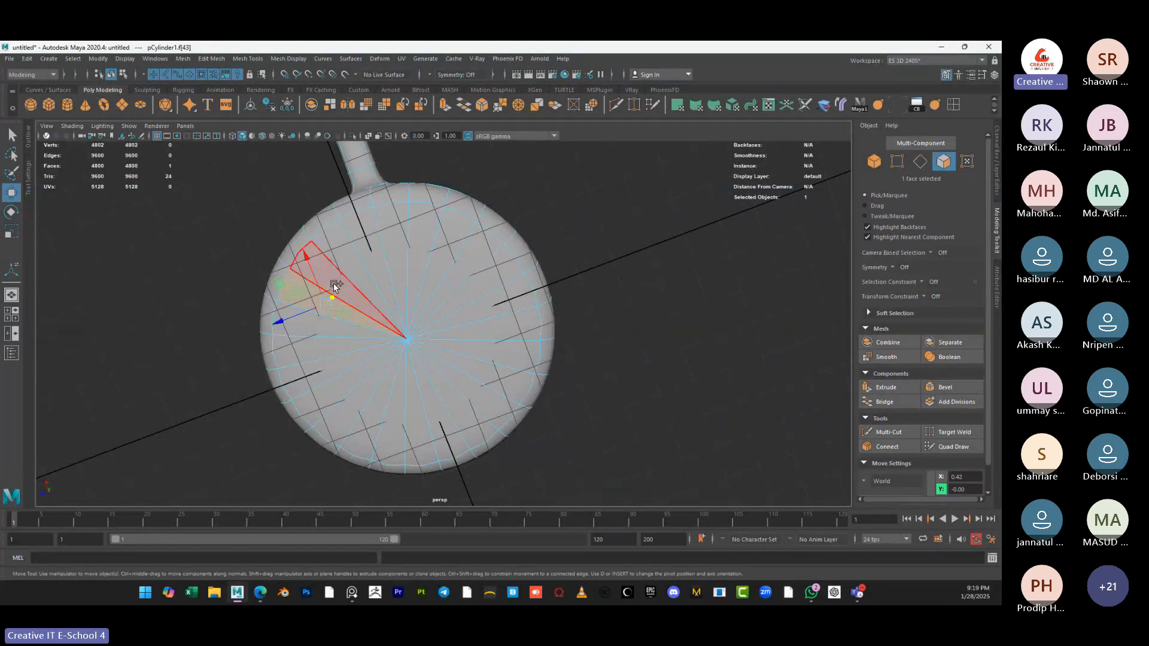
left_click(343, 283, "shift")
left_click(362, 277, "shift")
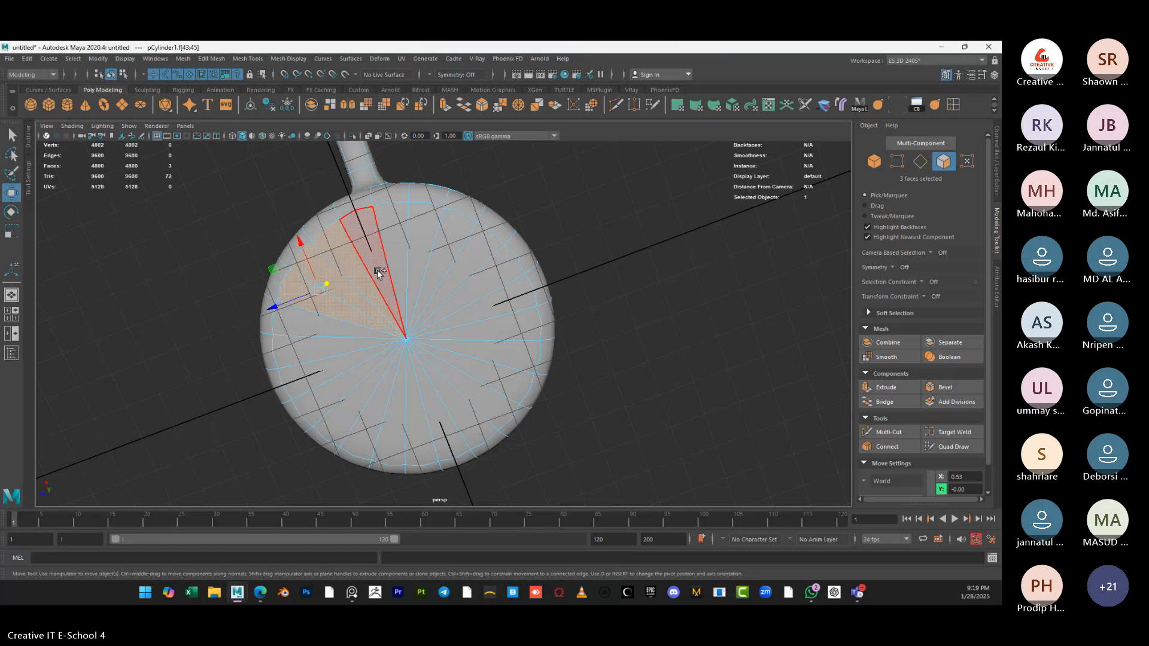
left_click(379, 271, "shift")
left_click(398, 271, "shift")
left_click(418, 271, "shift")
left_click(435, 272, "shift")
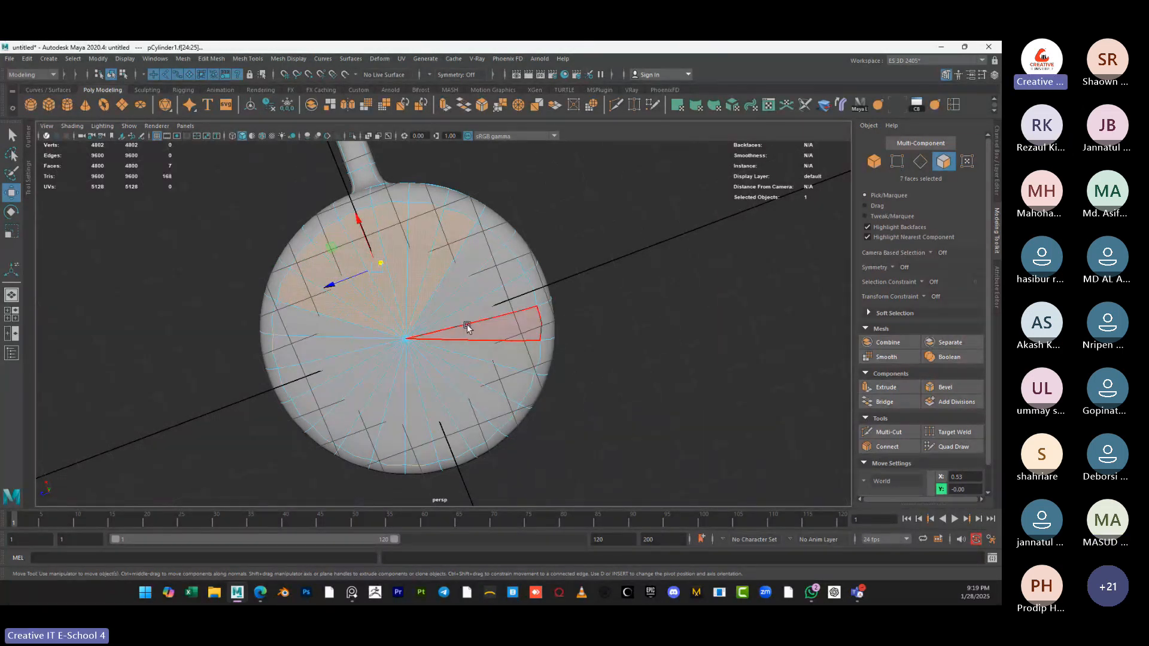
mouse_move(463, 286)
left_mouse_down()
mouse_move(497, 299)
mouse_move(455, 413)
mouse_move(372, 344)
mouse_move(396, 363)
mouse_move(451, 291)
mouse_move(385, 351)
left_mouse_up()
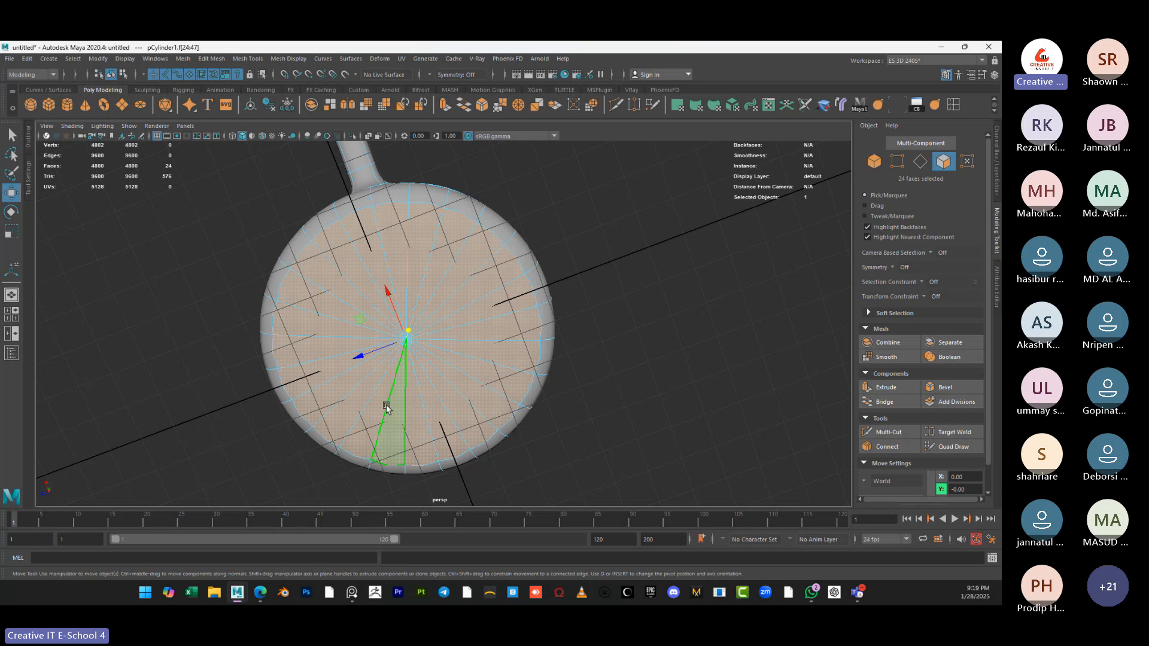
mouse_move(420, 278)
left_mouse_down("ctrl")
mouse_move(424, 384)
mouse_move(406, 292)
mouse_move(364, 381)
mouse_move(431, 334)
mouse_move(403, 359)
mouse_move(388, 350)
left_mouse_up("ctrl")
key("Tab")
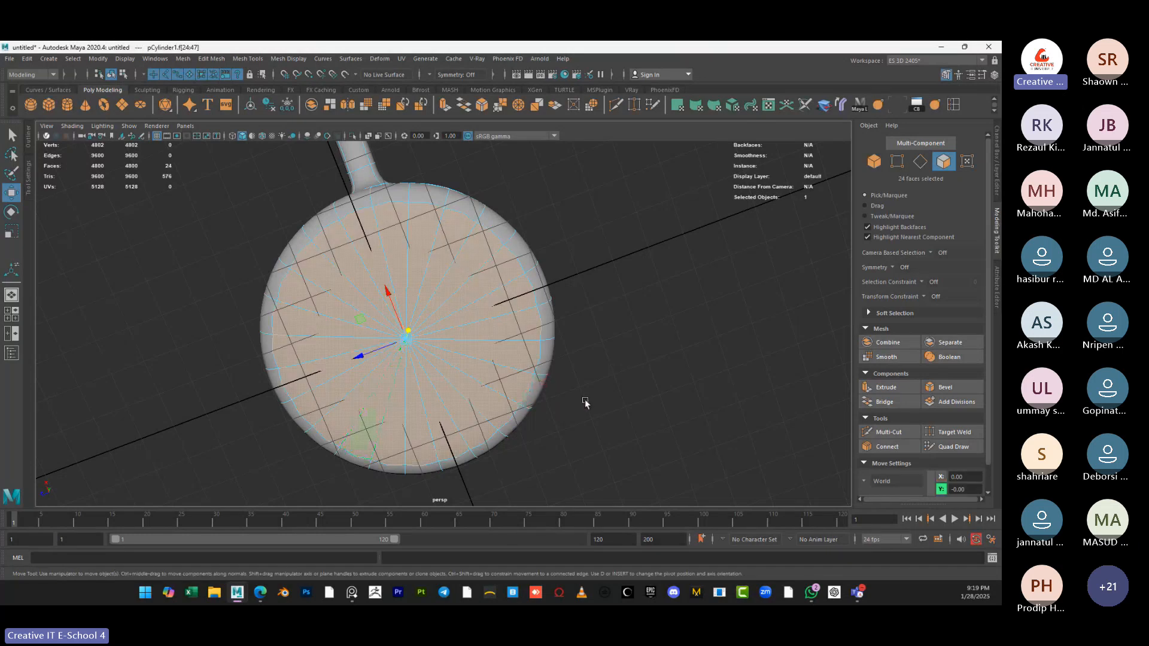
key("ctrl+e")
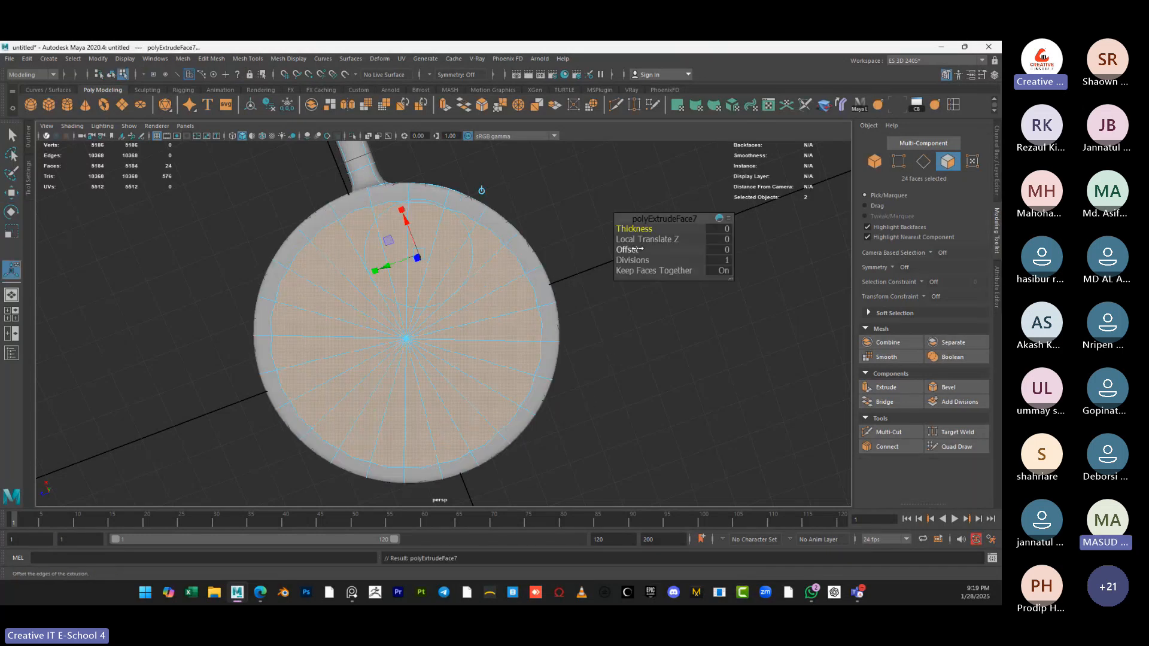
left_click_drag(635, 249, 682, 257)
left_click_drag(476, 318, 486, 339, "alt")
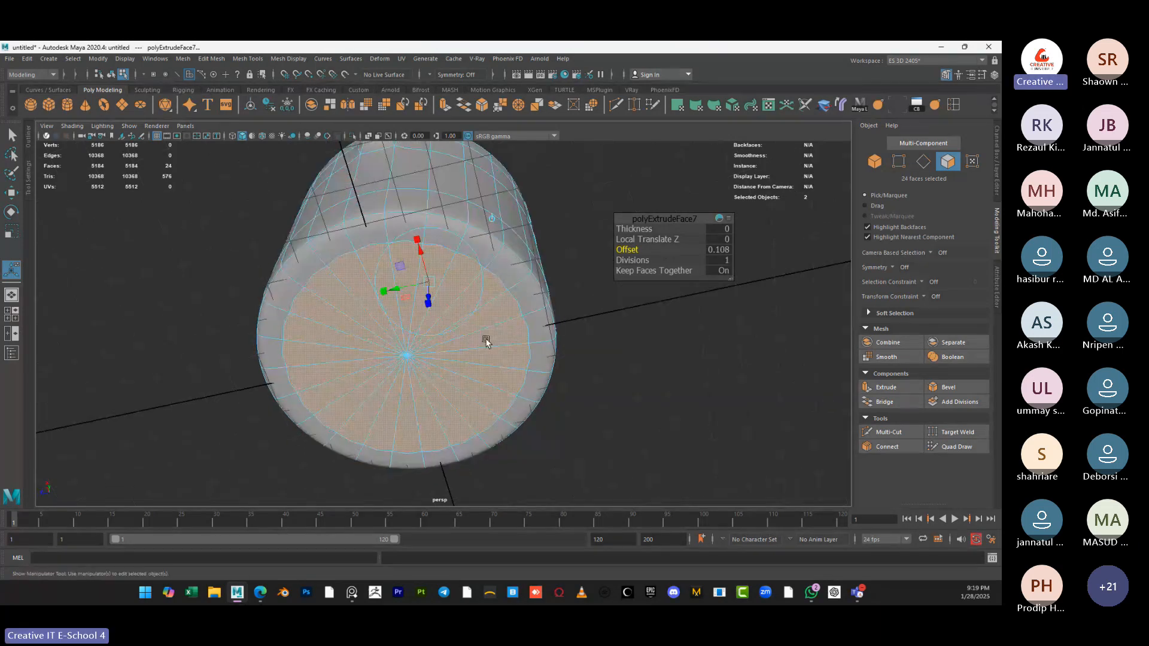
Compare the unsmoothed and smoothed displays, return to object mode and examine the deselected cup from the side and above
key("1")
key("3")
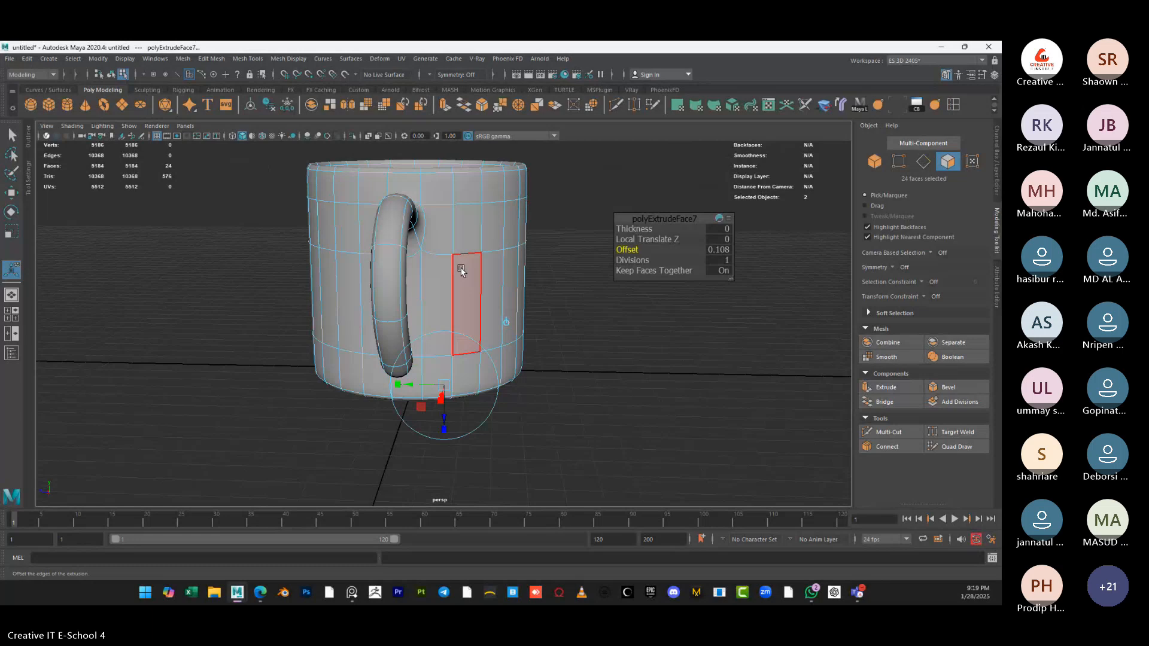
key("q")
left_click(544, 285)
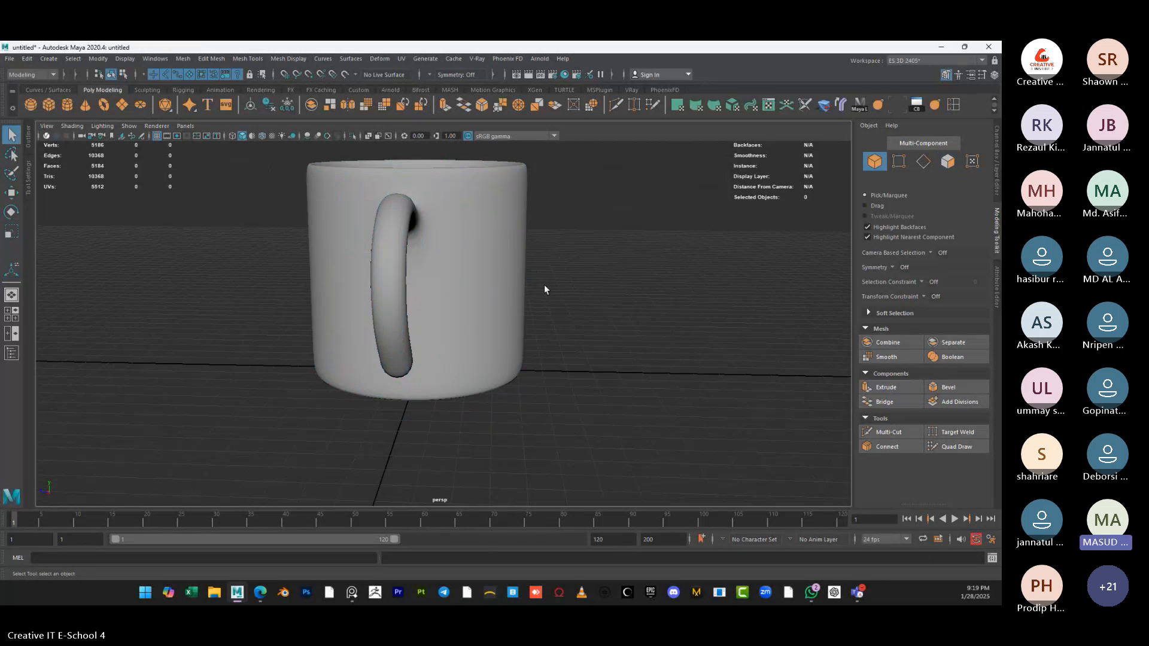
left_click_drag(543, 290, 457, 353, "alt")
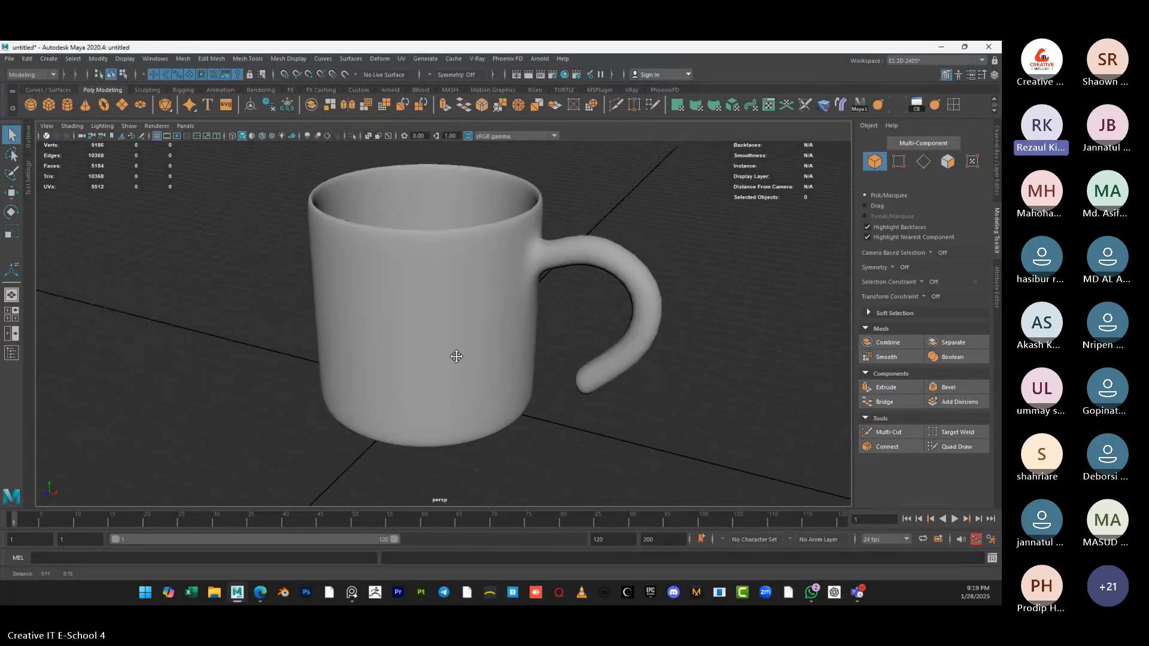
left_click(413, 311)
left_click(493, 357, "ctrl")
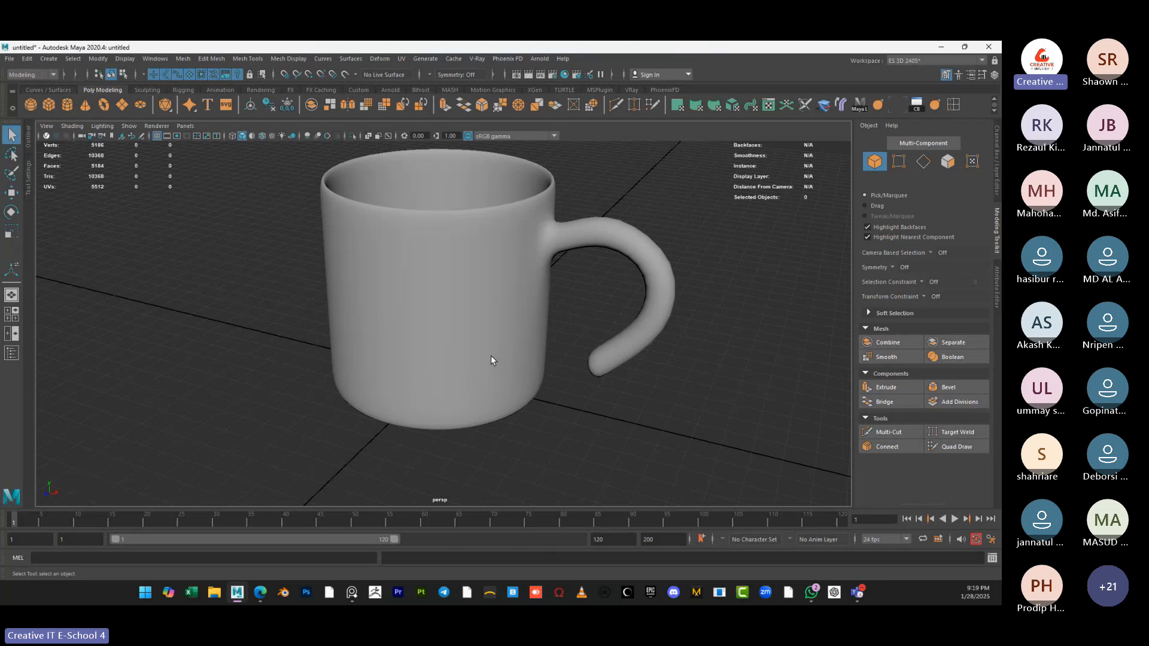
Insert an edge loop around the outer wall just below the cup's rim with Multi-Cut and return to object mode
left_click(429, 258)
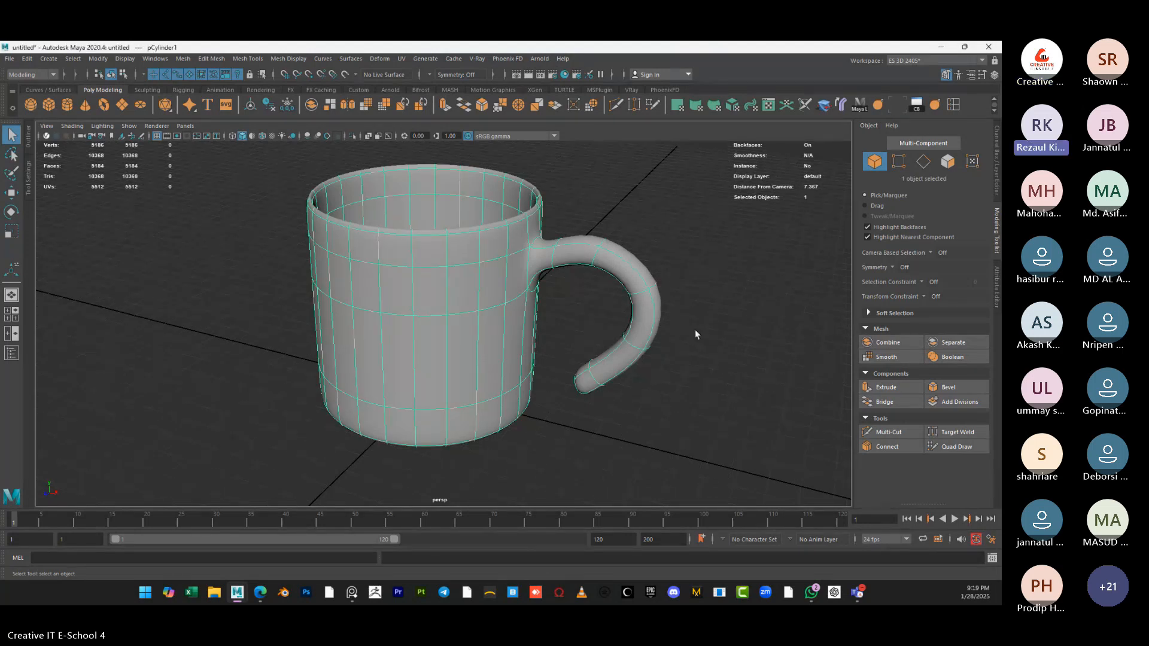
middle_click_drag(694, 329, 655, 345, "alt")
key("ctrl+shift+x")
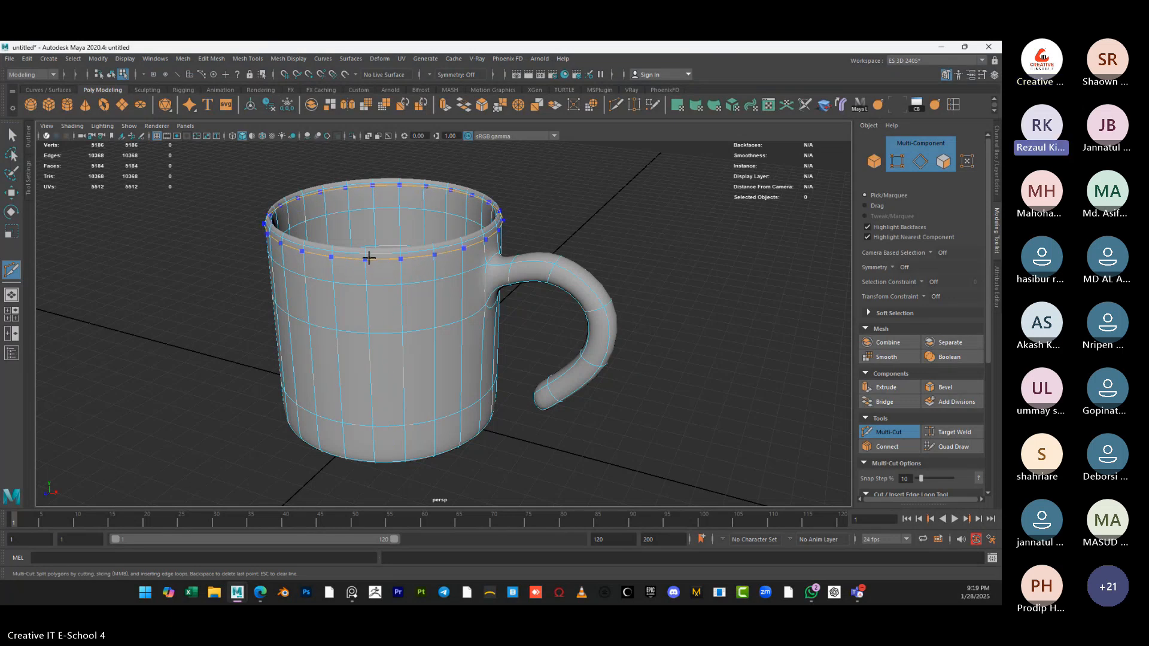
left_click(368, 257, "ctrl")
left_click_drag(368, 257, 450, 306, "alt")
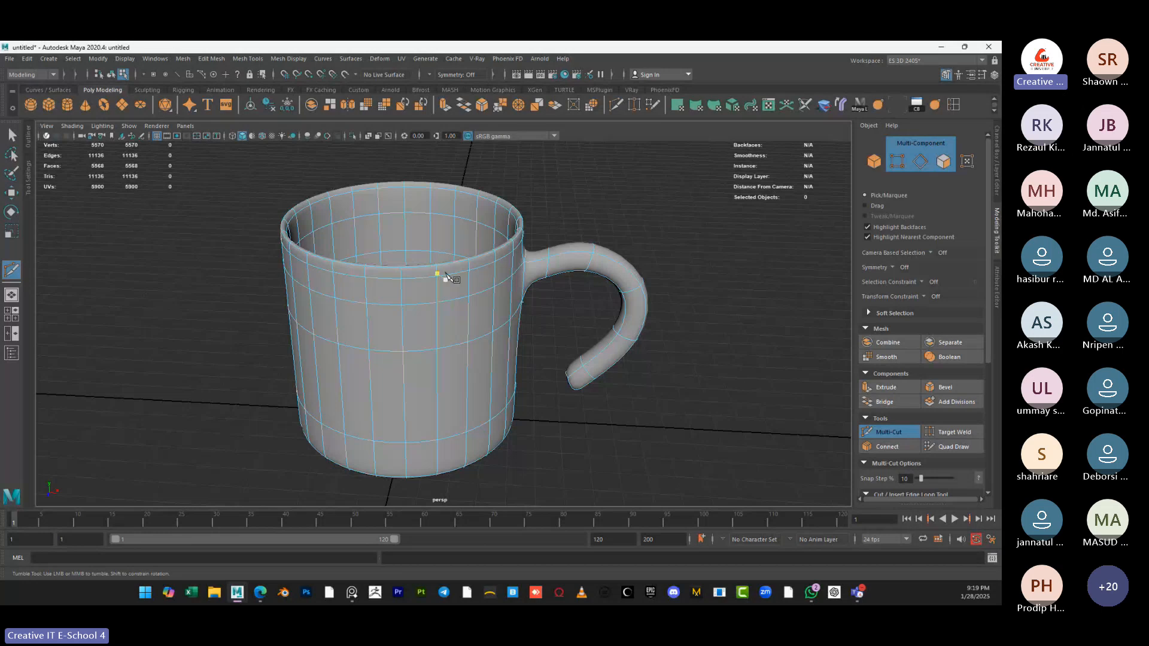
right_click_drag(472, 258, 544, 254)
Try applying Smooth with 1 division to the cup and examine the mesh on its underside
left_click_drag(565, 342, 332, 310, "alt")
left_click(367, 106)
scroll(332, 310, "up", 3)
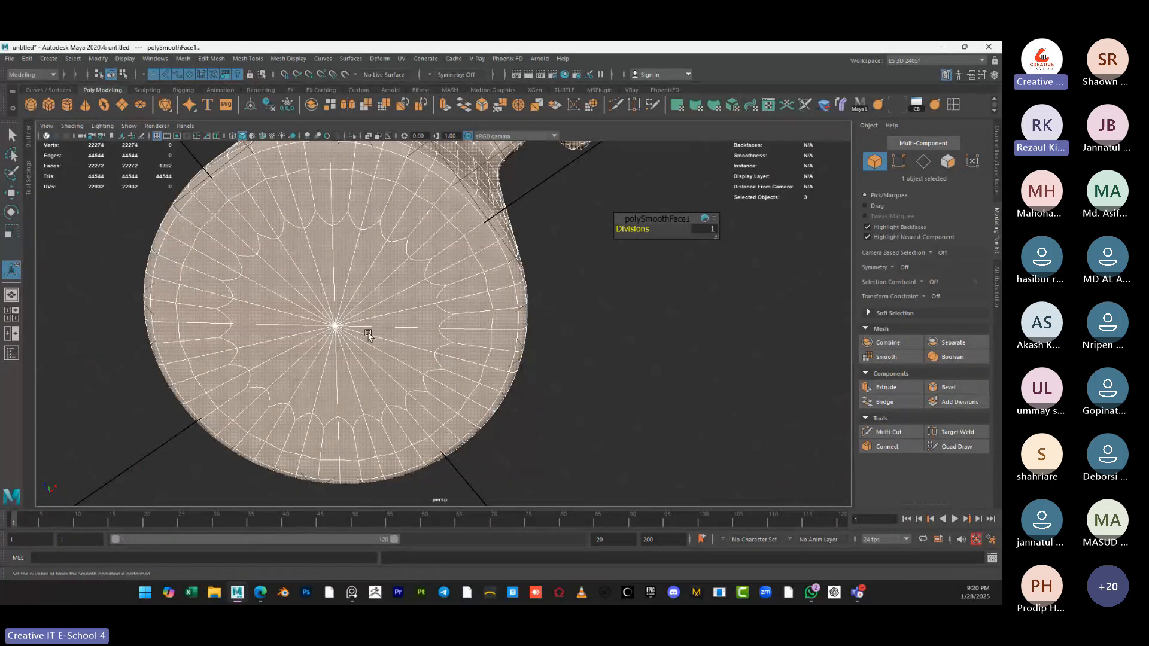
mouse_move(407, 281)
left_mouse_down("alt")
mouse_move(479, 275)
mouse_move(451, 313)
mouse_move(428, 313)
mouse_move(448, 402)
mouse_move(439, 436)
mouse_move(413, 422)
mouse_move(441, 421)
mouse_move(417, 259)
mouse_move(410, 292)
left_mouse_up("alt")
key("ctrl+z")
Delete every other radial edge on the cup's underside, 12 edges in all
scroll(421, 412, "down", 3)
scroll(429, 317, "up", 2)
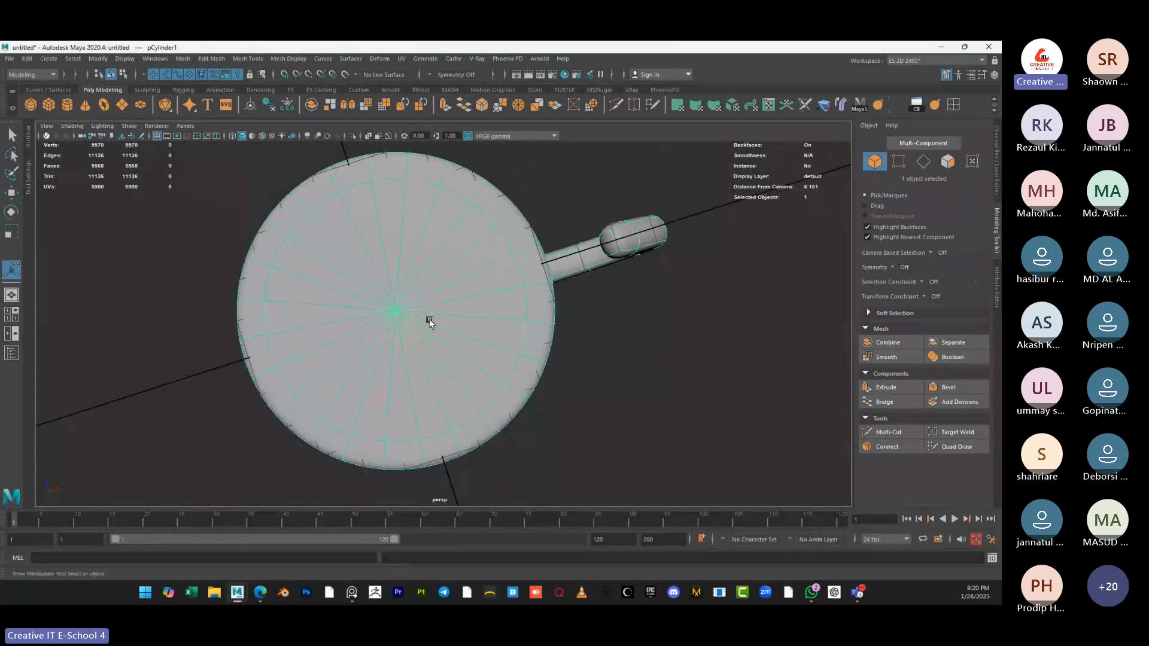
right_click_drag(395, 230, 390, 205)
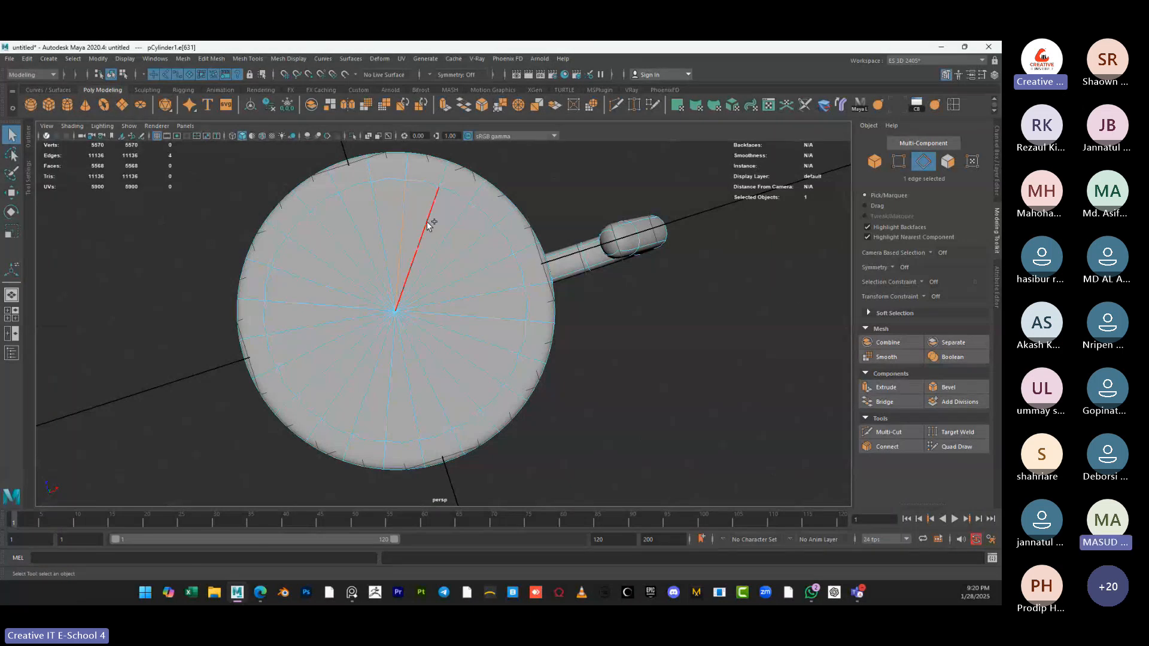
left_click(458, 274)
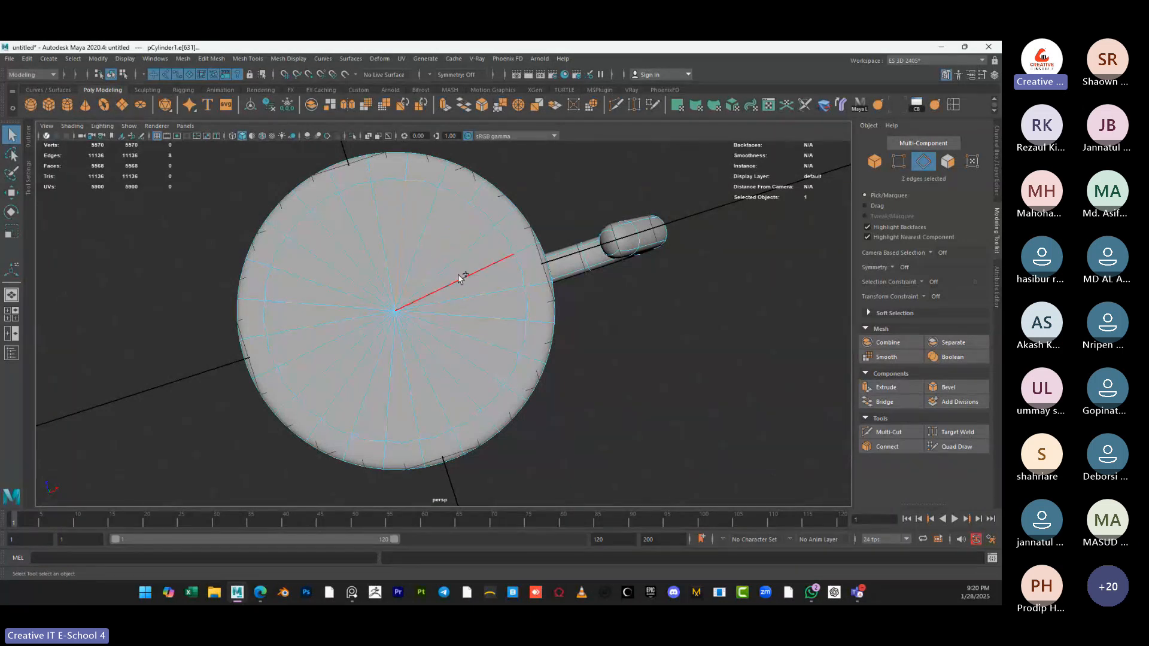
left_click(470, 311, "shift")
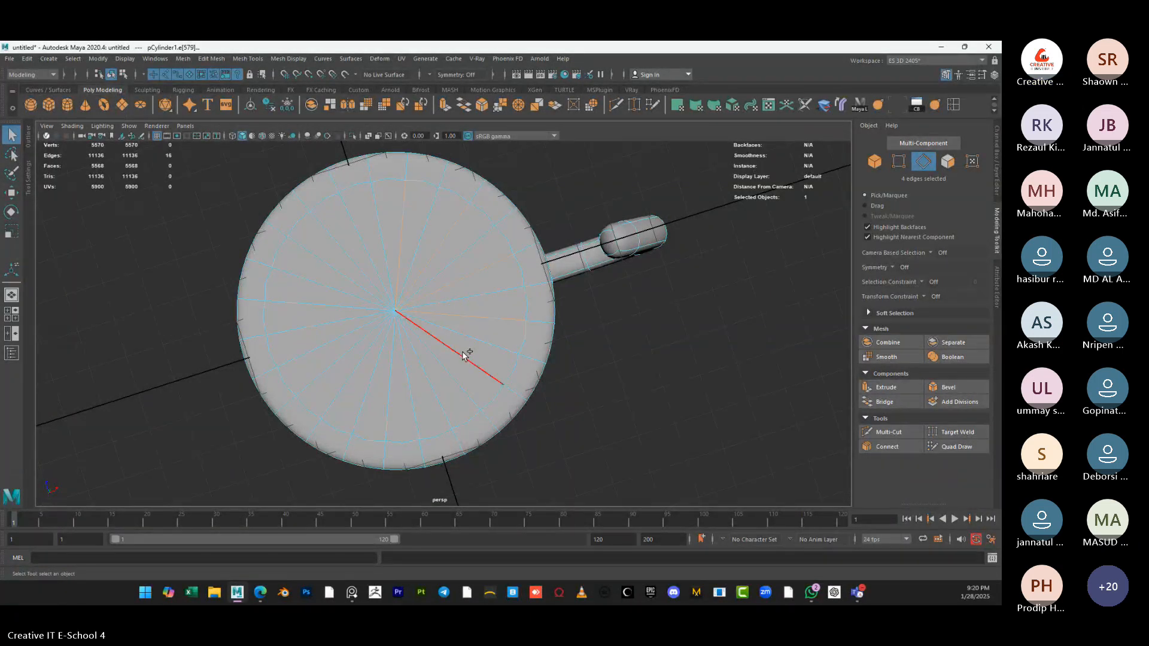
left_click(417, 378, "shift")
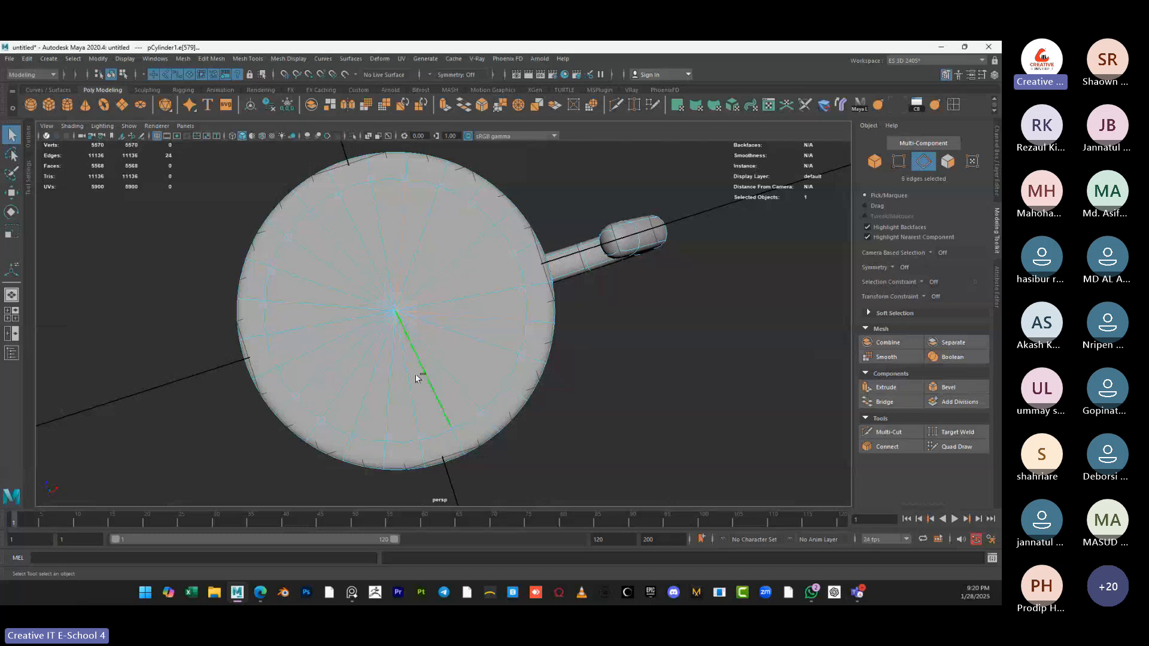
left_click(349, 374, "shift")
left_click(319, 349, "shift")
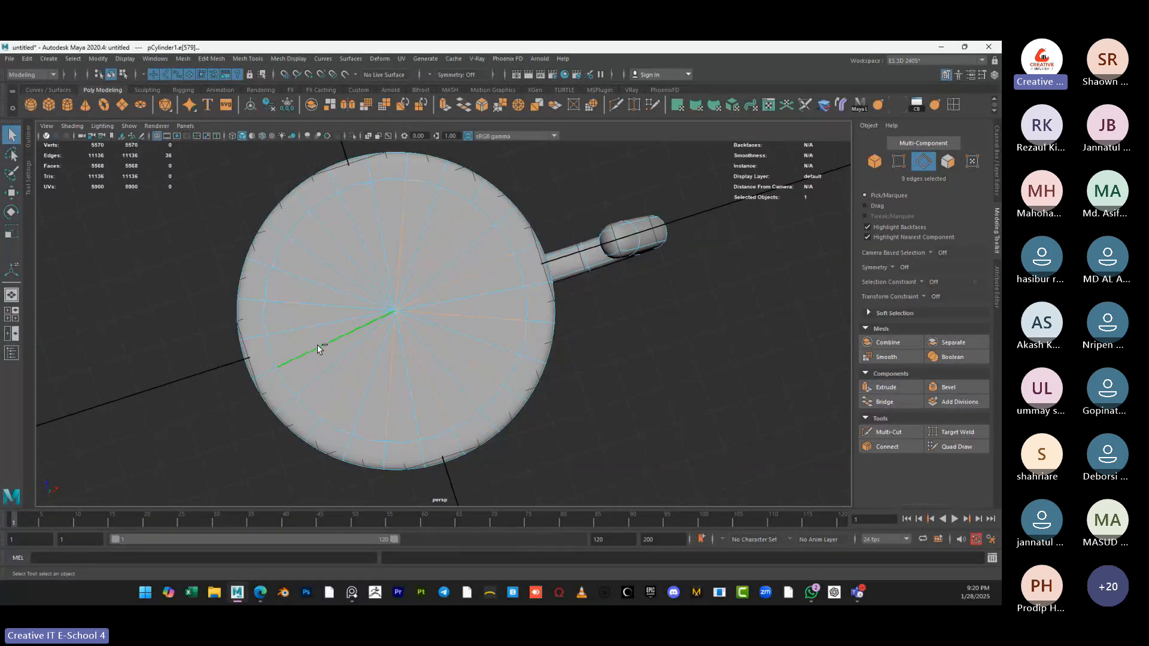
left_click(303, 309, "shift")
left_click(300, 260, "shift")
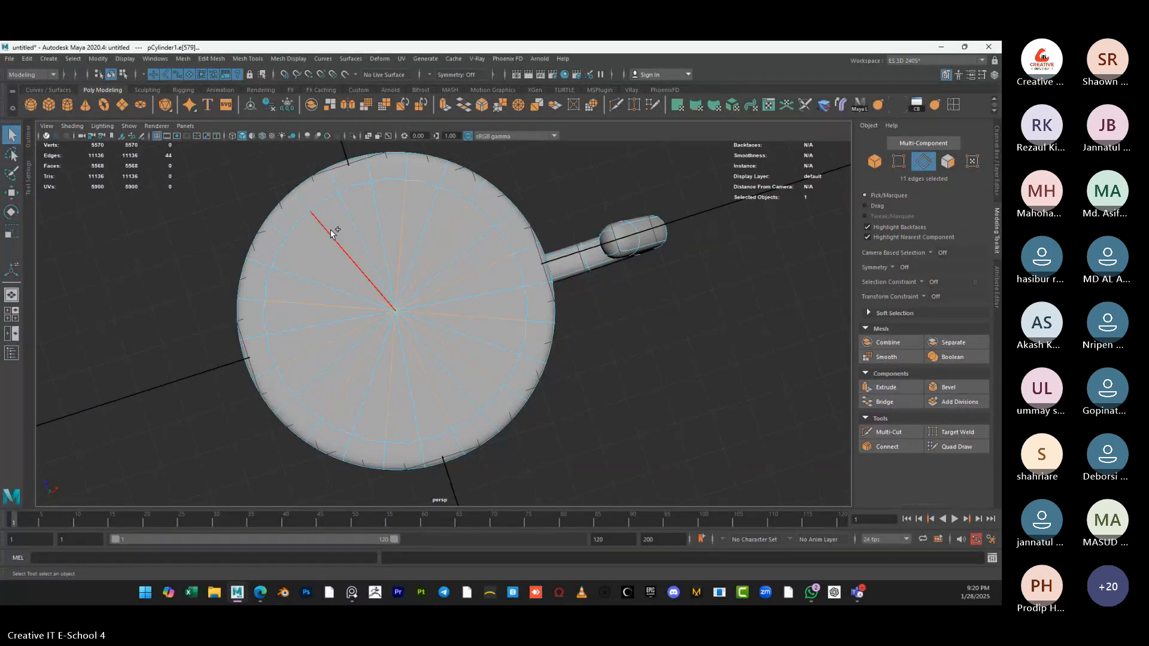
left_click(334, 234, "shift")
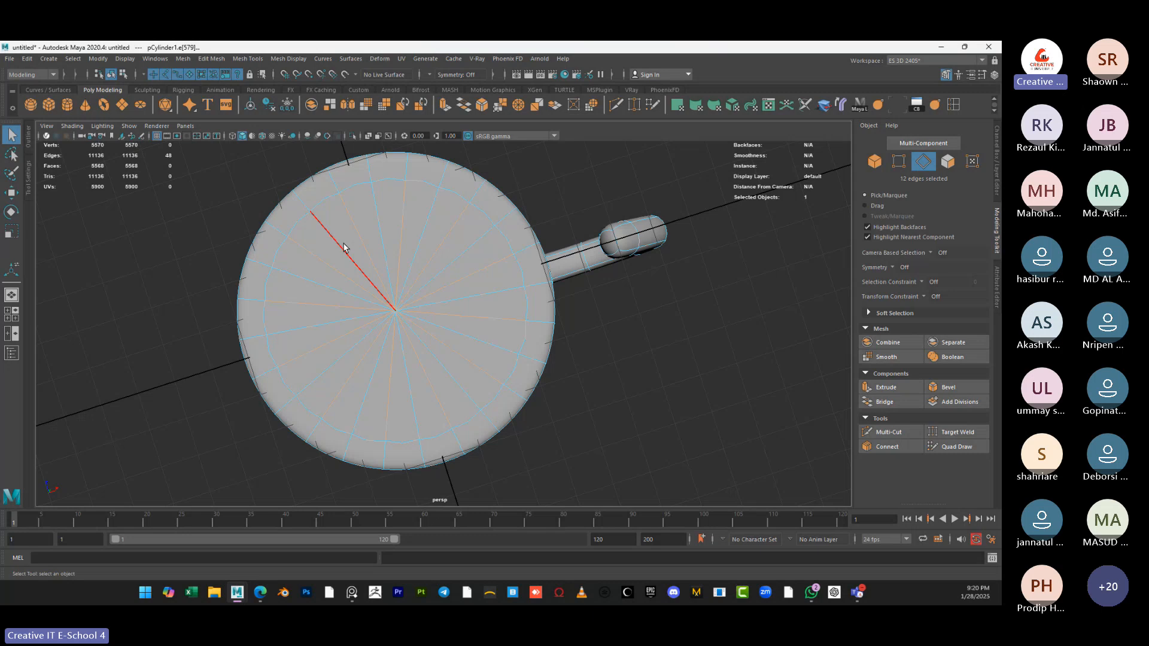
key("ctrl+Delete")
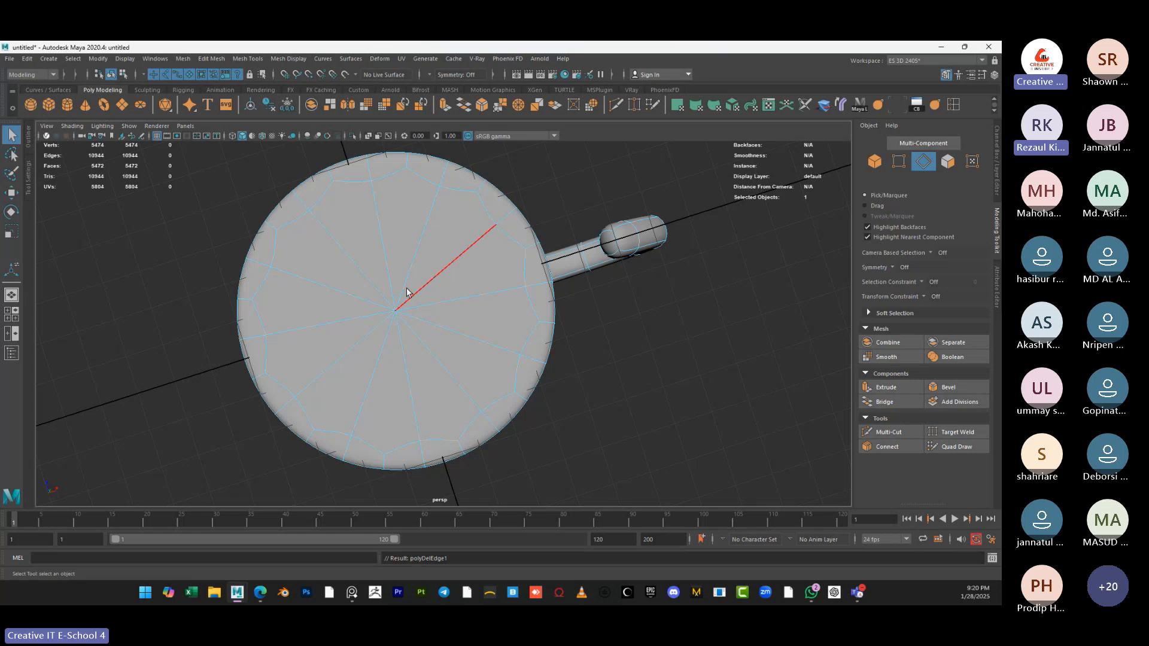
Return to object mode, deselect the cup and examine its smoothed rim, handle and underside
left_click_drag(402, 295, 436, 289, "alt")
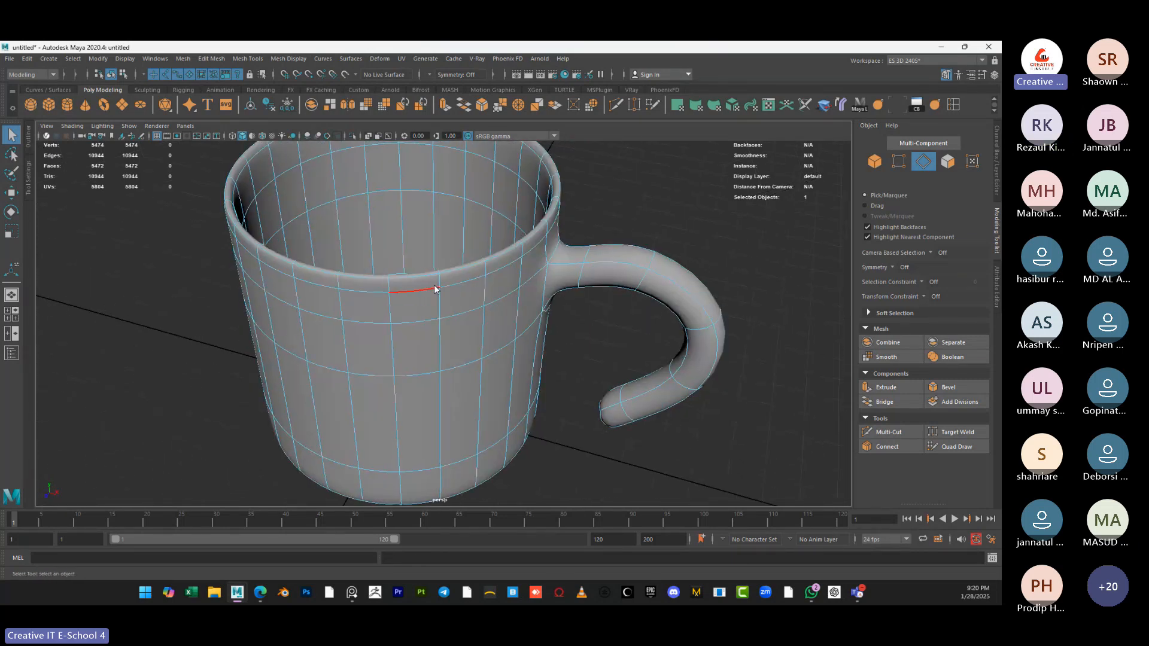
right_click_drag(437, 290, 487, 263)
left_click(687, 171)
left_click_drag(686, 172, 577, 224, "alt")
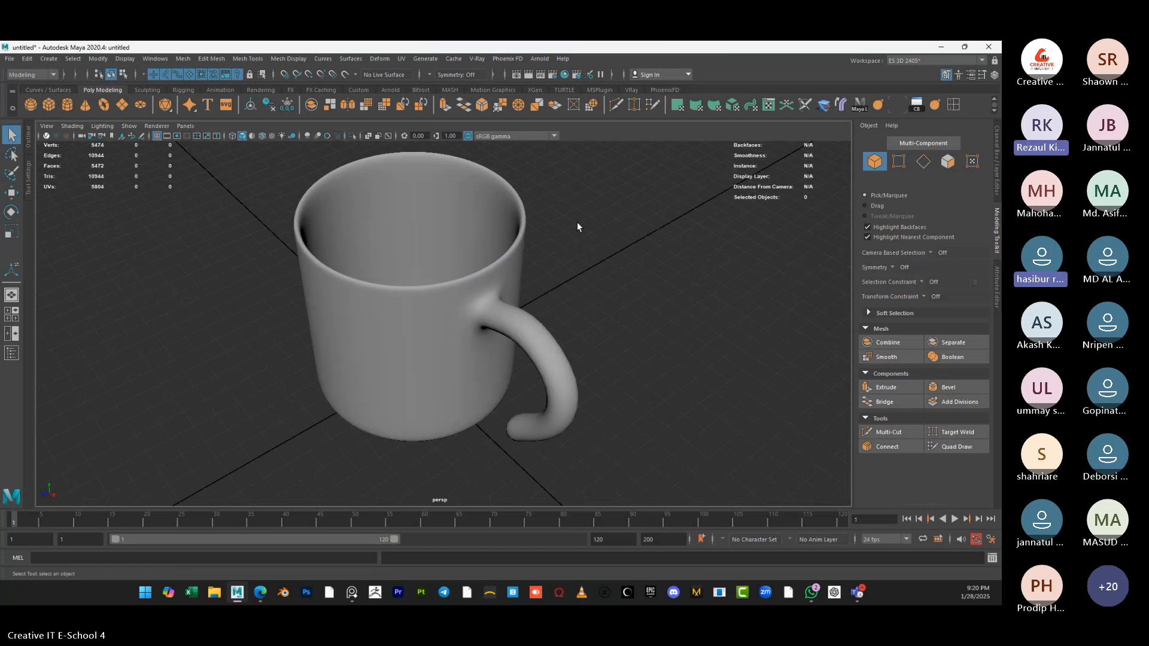
left_click_drag(519, 299, 500, 256, "alt")
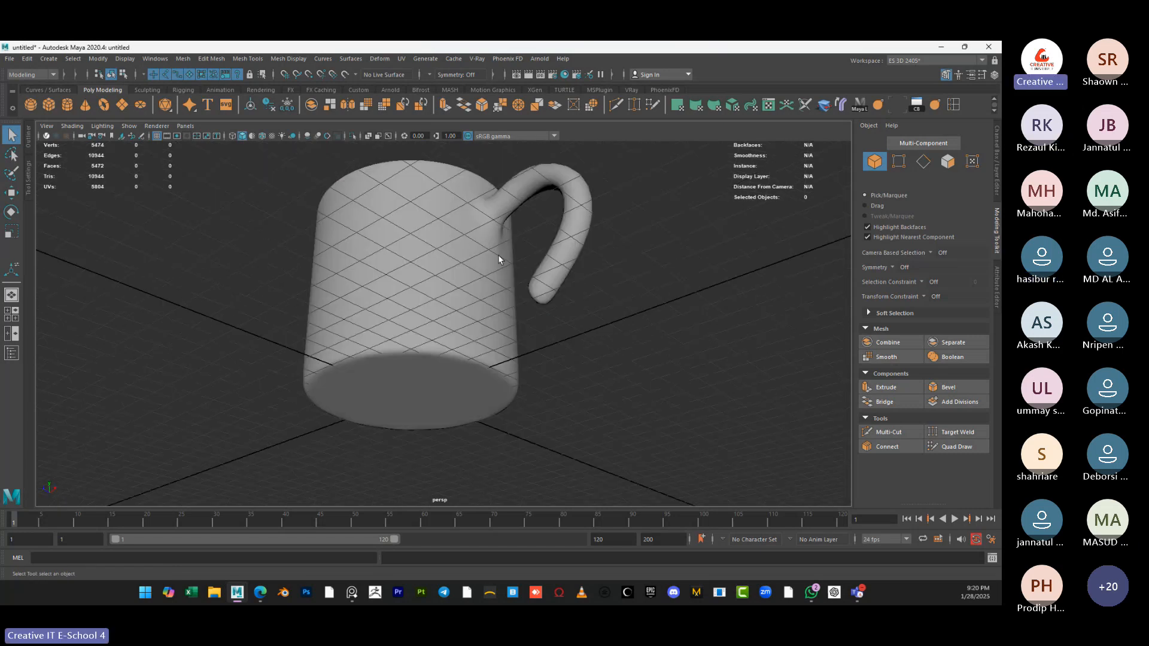
Delete the cup and create a polygon plane with default settings at the origin
left_click(411, 279)
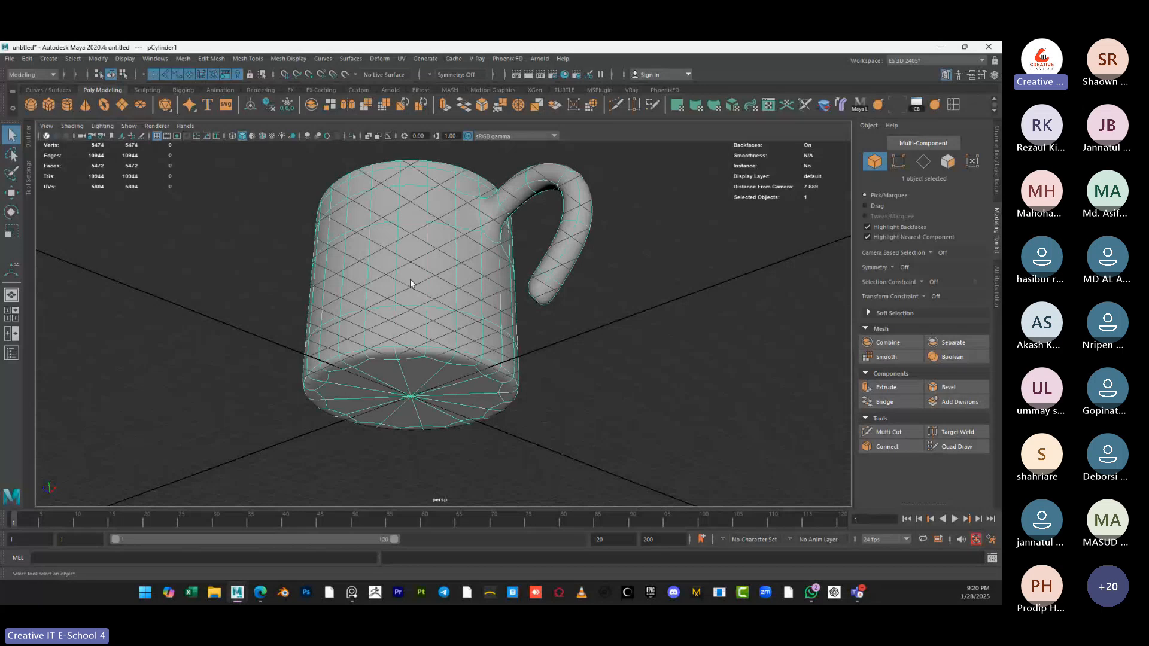
key("Delete")
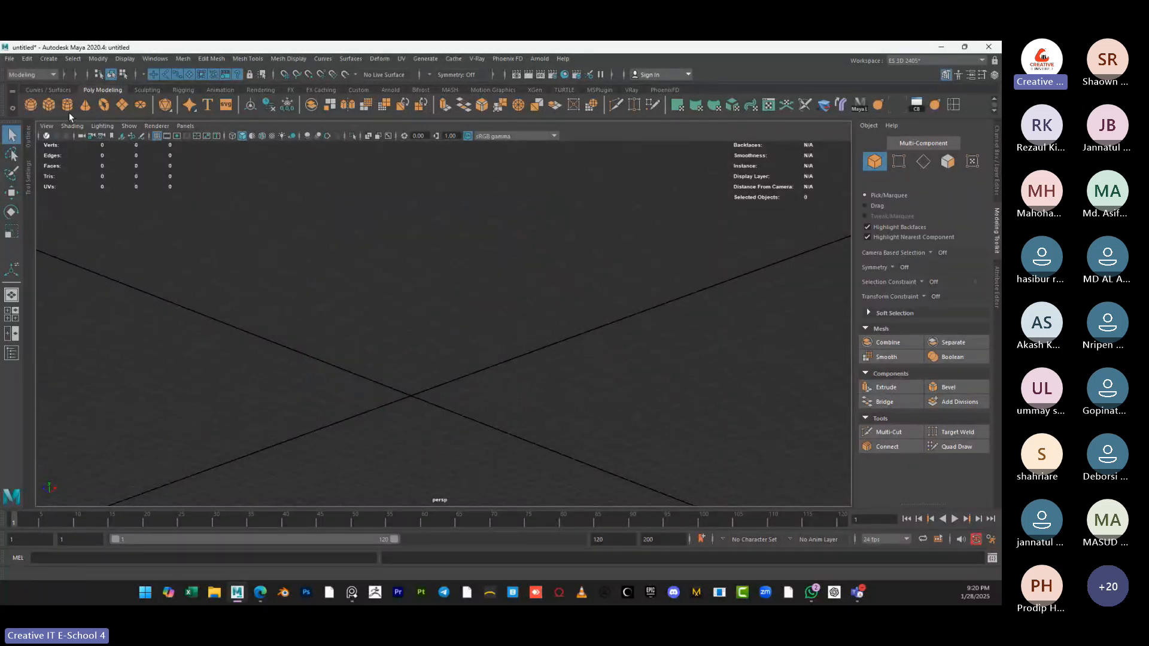
left_click(127, 109)
left_click_drag(513, 341, 435, 276, "alt")
scroll(436, 424, "up", 3)
scroll(435, 276, "up", 3)
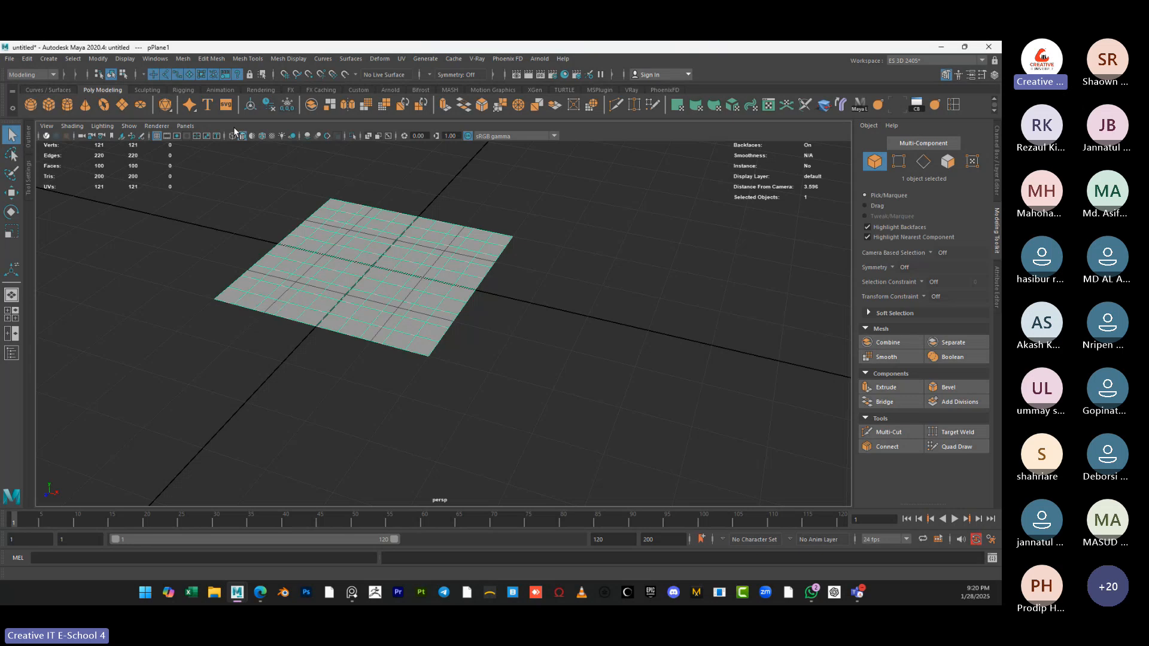
Hide the viewport grid and switch the plane to edge selection mode
left_click(156, 136)
scroll(329, 296, "up", 6)
left_click_drag(329, 296, 368, 335, "alt")
middle_click_drag(368, 335, 481, 368, "alt")
right_click_drag(418, 229, 415, 212)
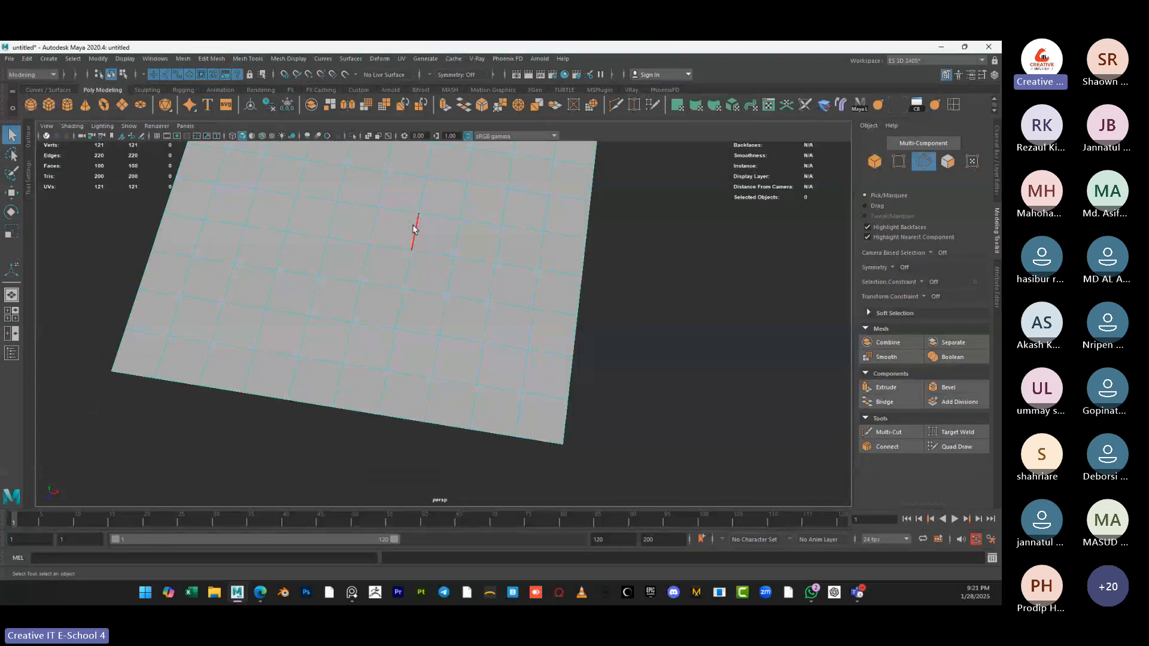
Delete one interior edge loop of the plane without its vertices, and switch to vertex selection mode
double_click(412, 229)
left_click_drag(418, 235, 404, 316, "alt")
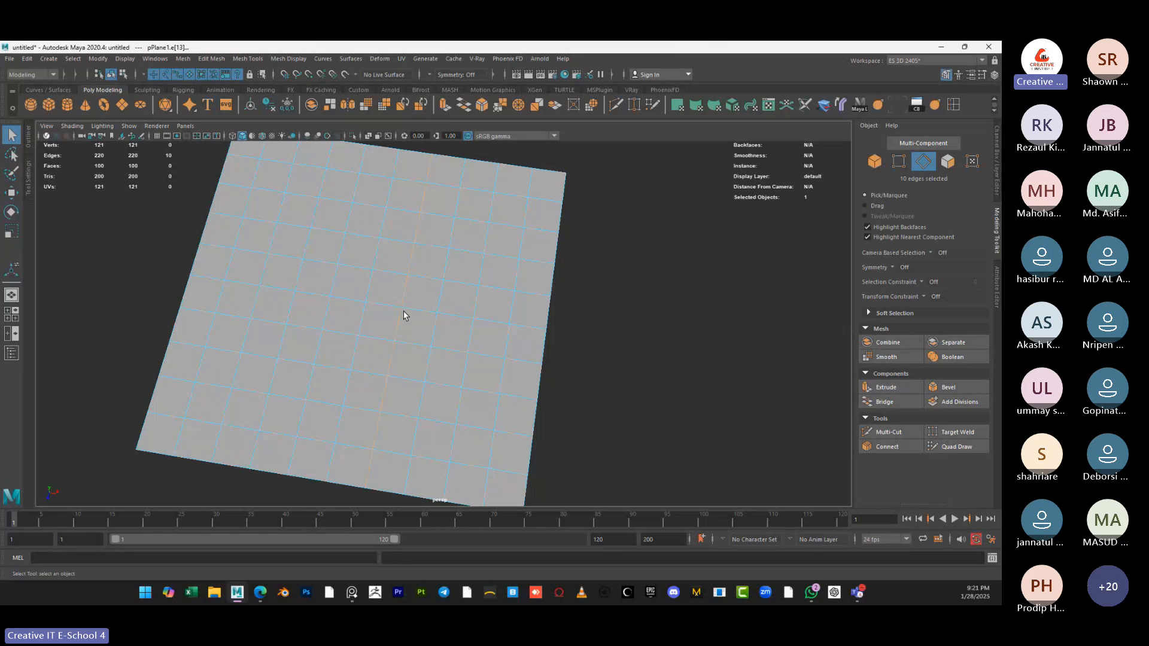
key("Delete")
right_click_drag(401, 261, 376, 261)
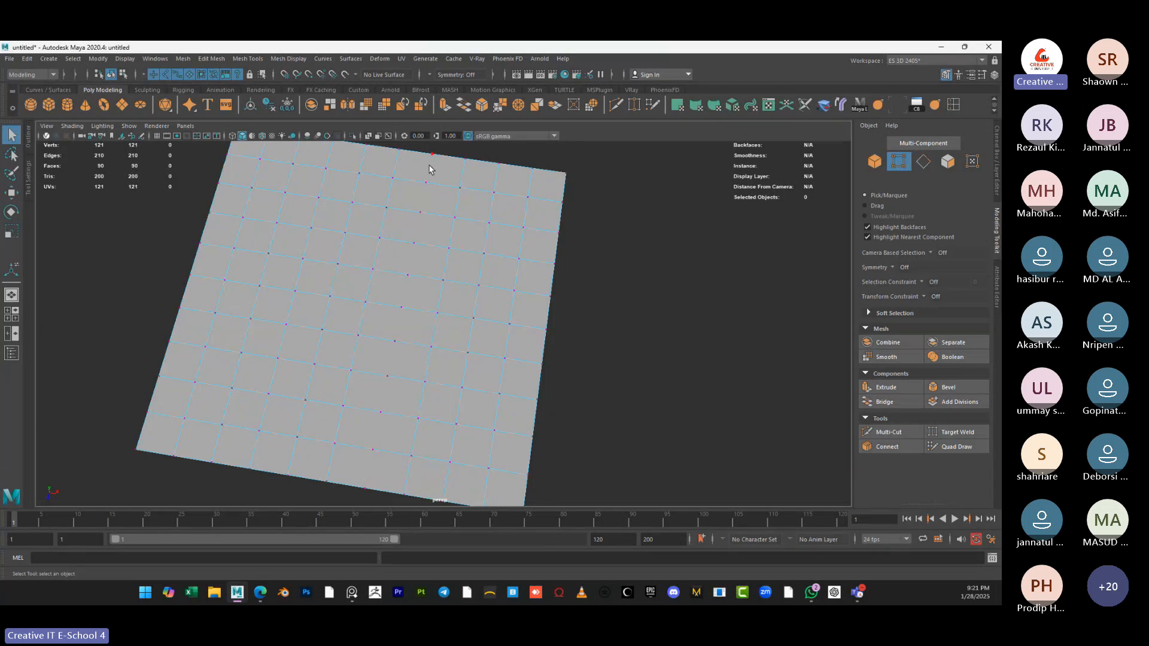
scroll(382, 412, "up", 1)
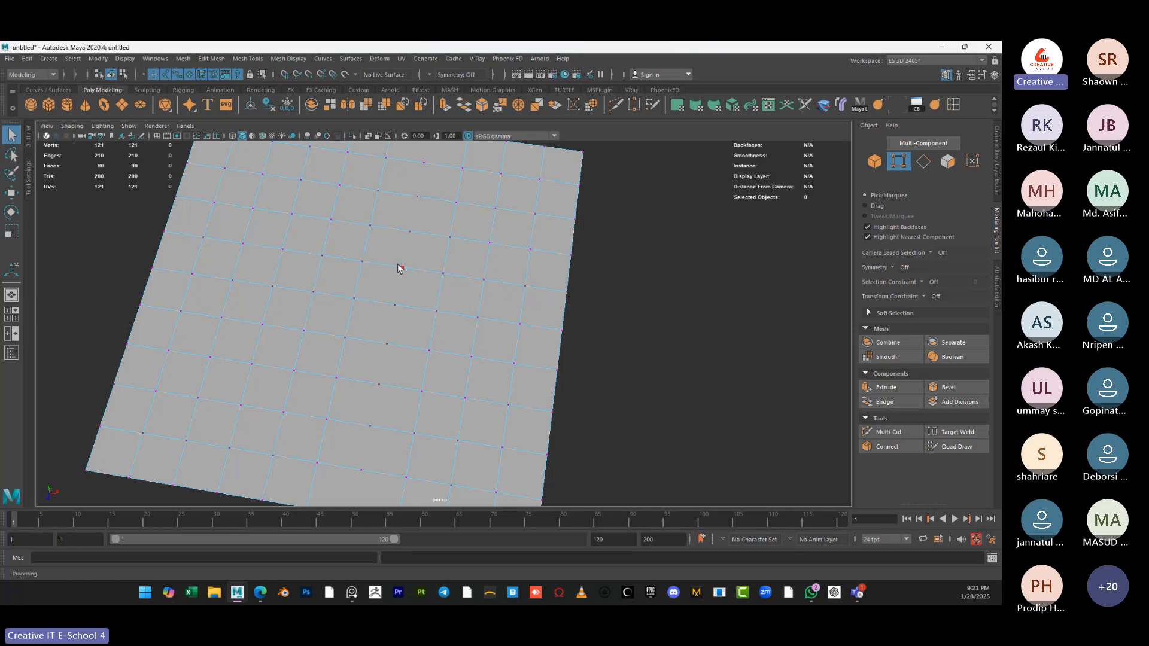
Try deleting all of the plane's vertices at once, and undo the deletion
left_click_drag(400, 268, 409, 286, "alt")
left_click_drag(162, 177, 627, 479)
key("Delete")
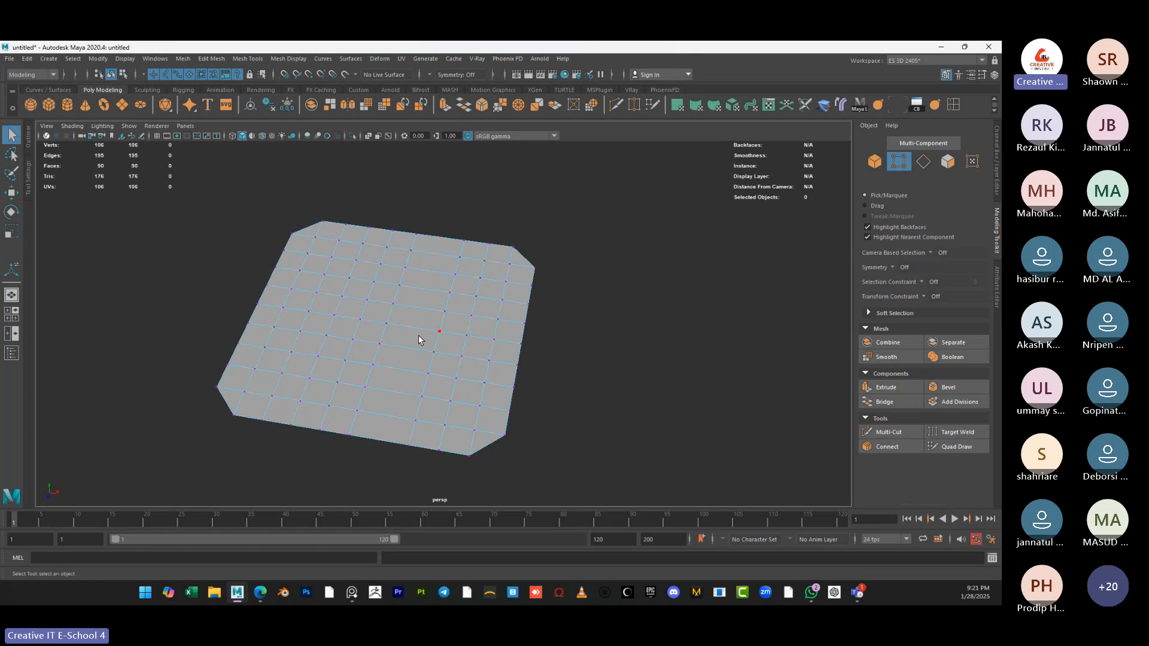
key("ctrl+z")
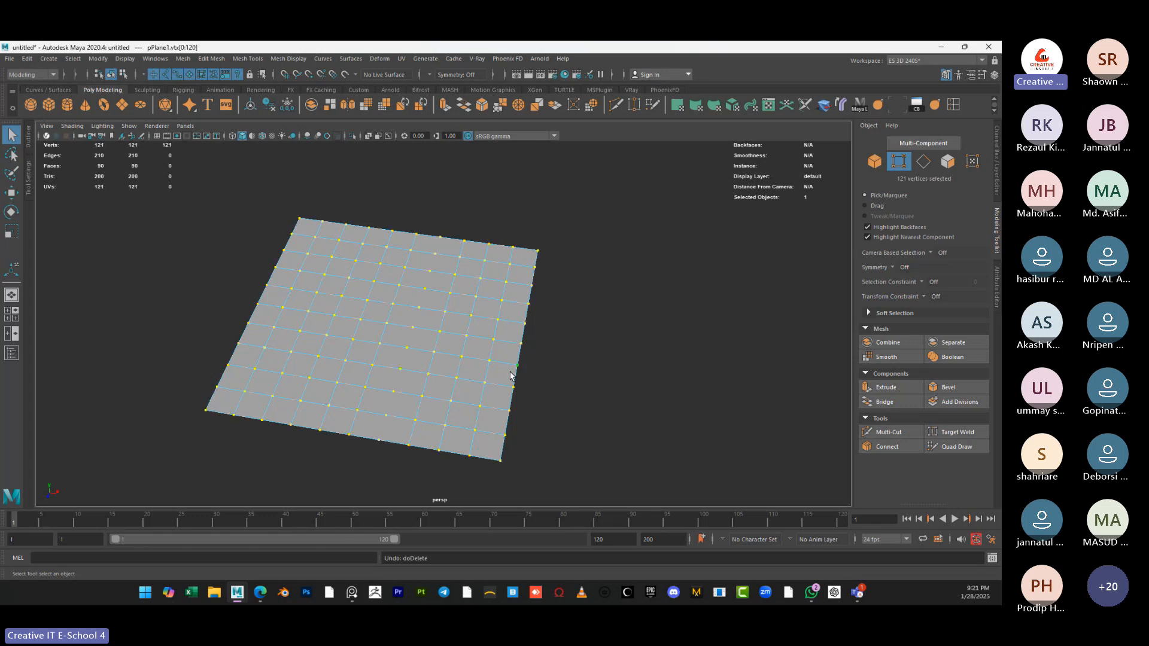
Try deleting the vertices around the removed edge loop, and undo back to the plane's full grid
left_click_drag(510, 376, 562, 366, "alt")
left_click_drag(341, 206, 469, 458)
key("Delete")
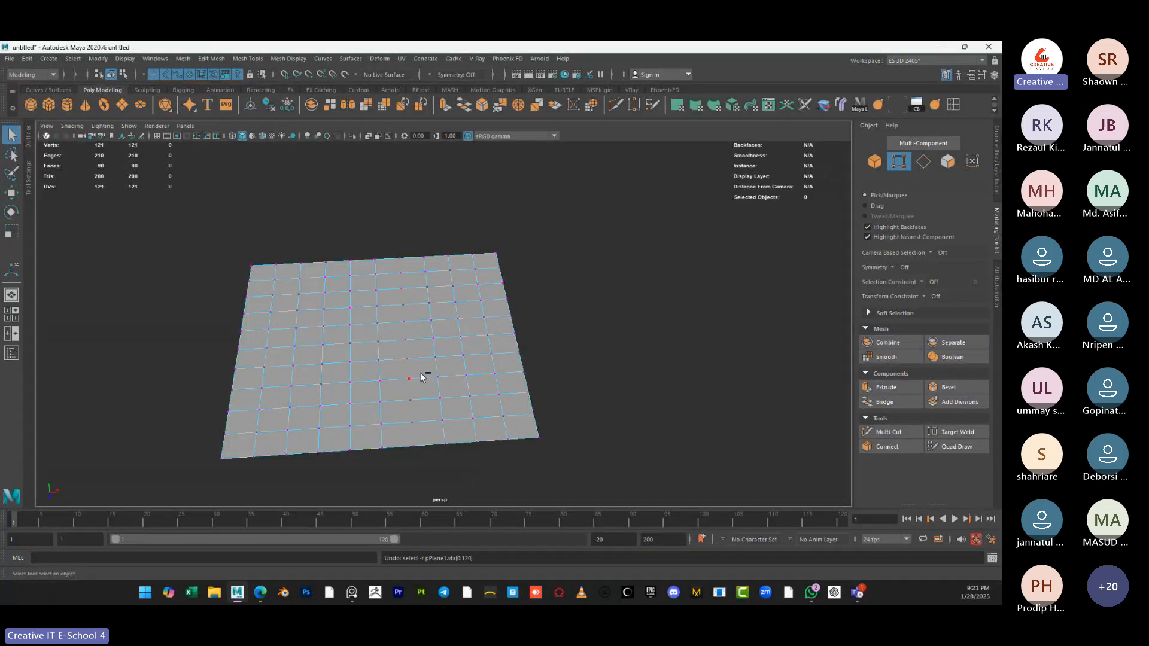
key("ctrl+z")
left_click_drag(421, 373, 408, 362, "alt")
Delete an interior edge loop together with its vertices, check it in vertex mode, and undo the deletion
right_click_drag(414, 307, 413, 276)
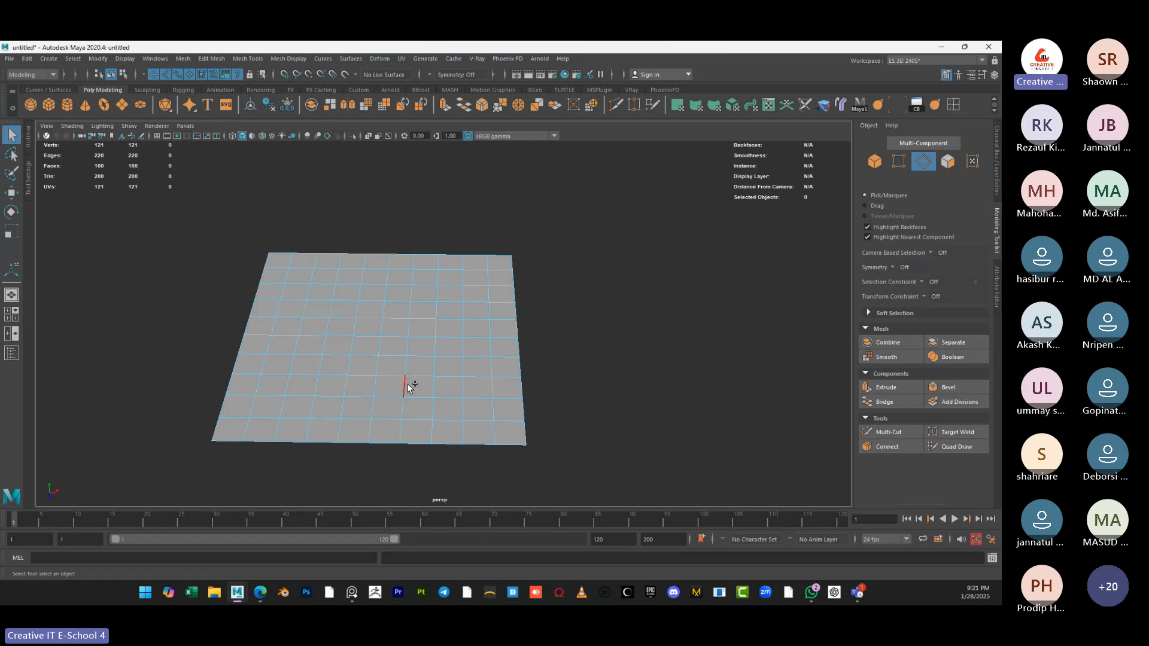
double_click(407, 384)
key("ctrl+Delete")
right_click_drag(401, 306, 348, 305)
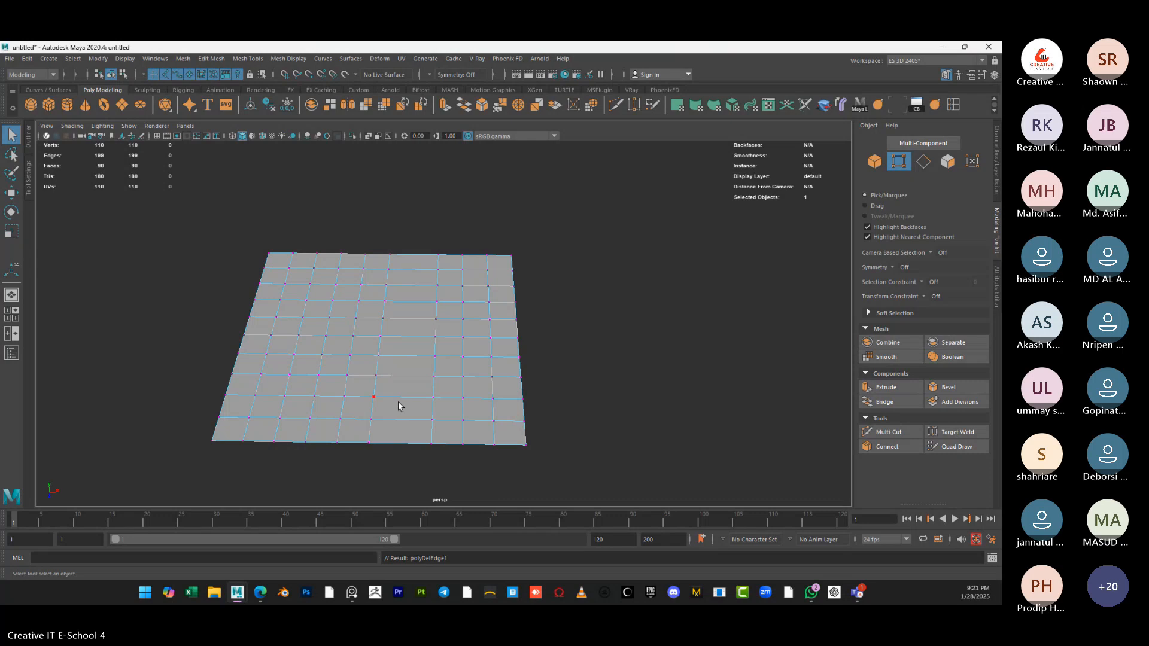
left_click_drag(397, 399, 349, 400, "alt")
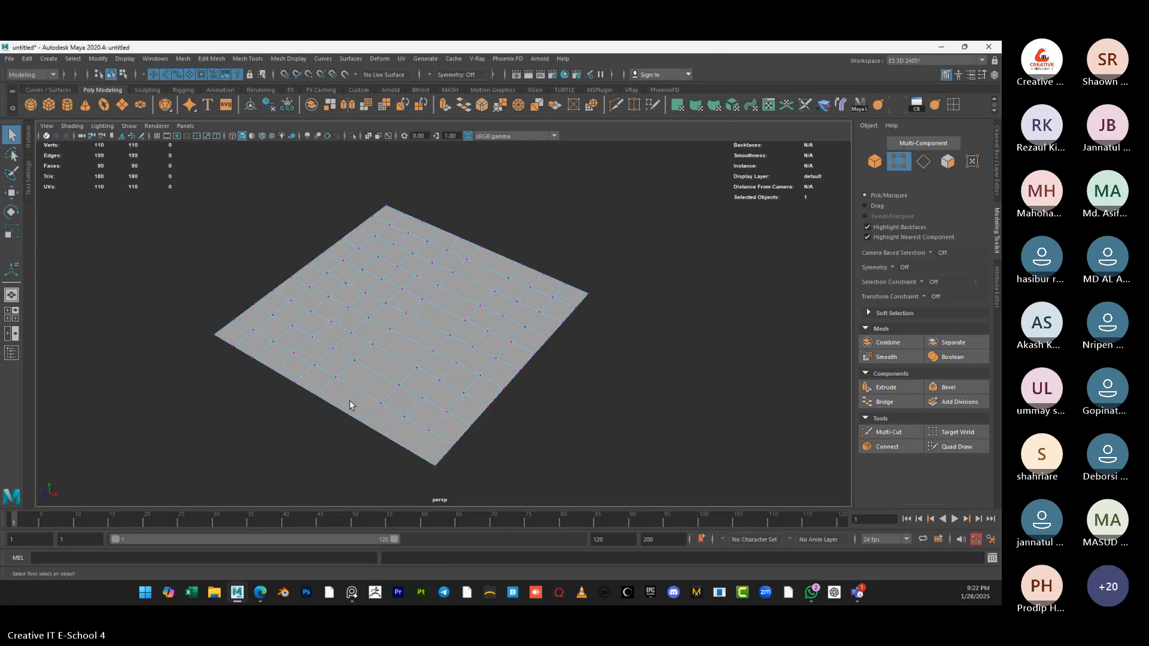
key("ctrl+z")
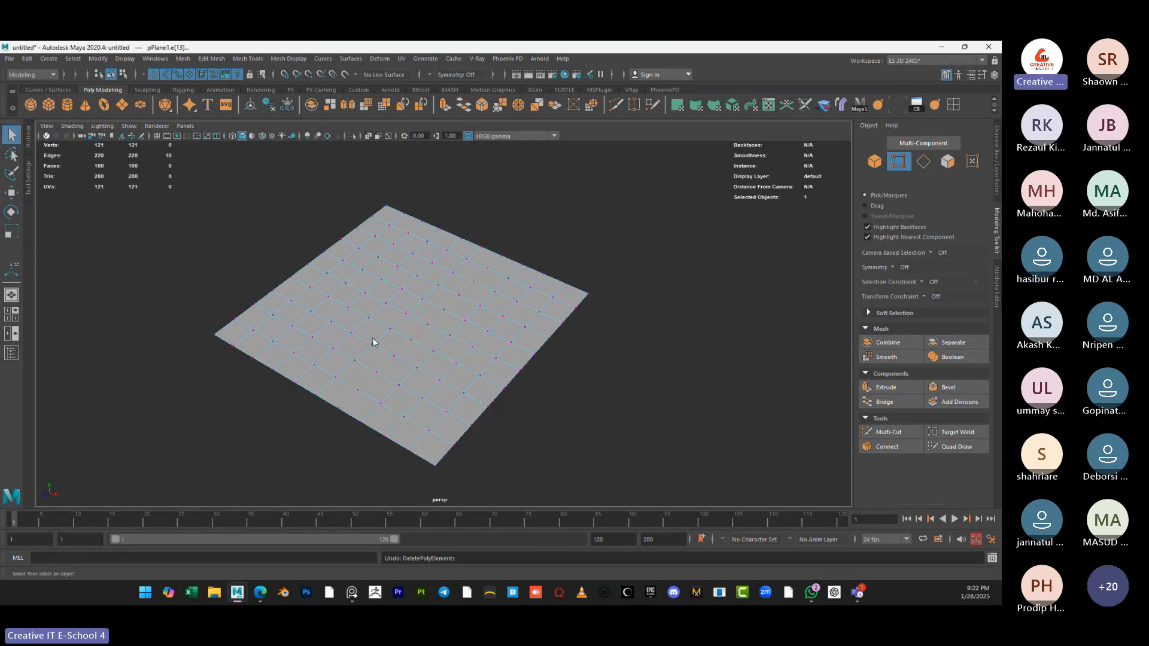
Return the plane to object mode and switch it to face selection mode
right_click_drag(373, 339, 409, 303)
scroll(409, 303, "down", 2)
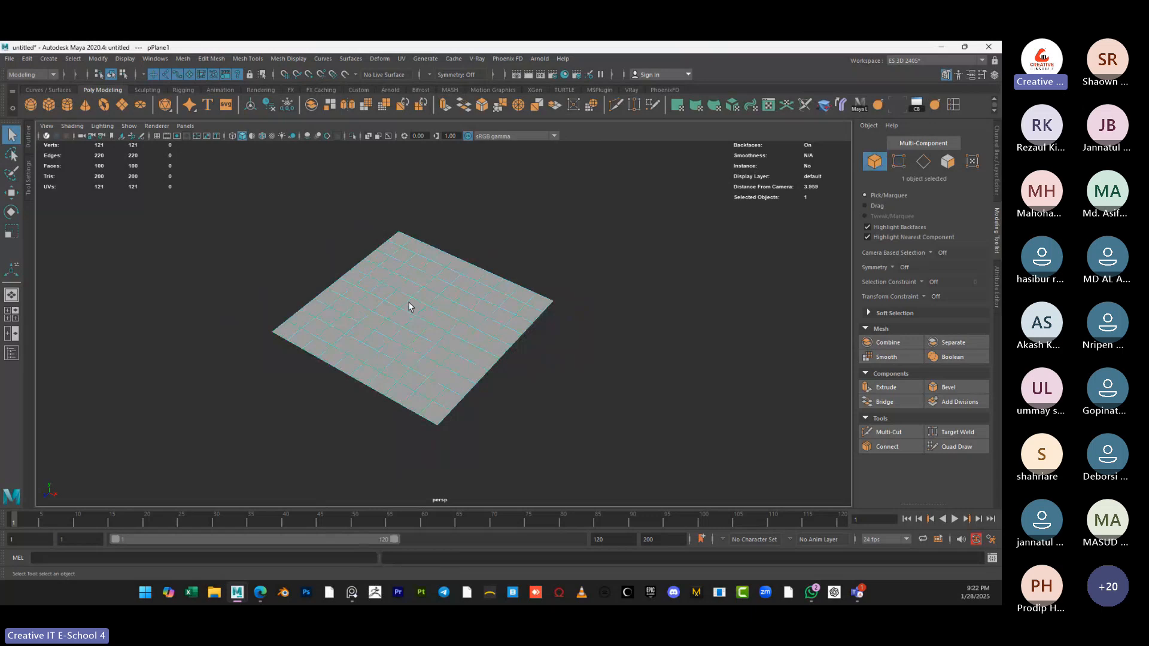
left_click_drag(409, 306, 298, 277, "alt")
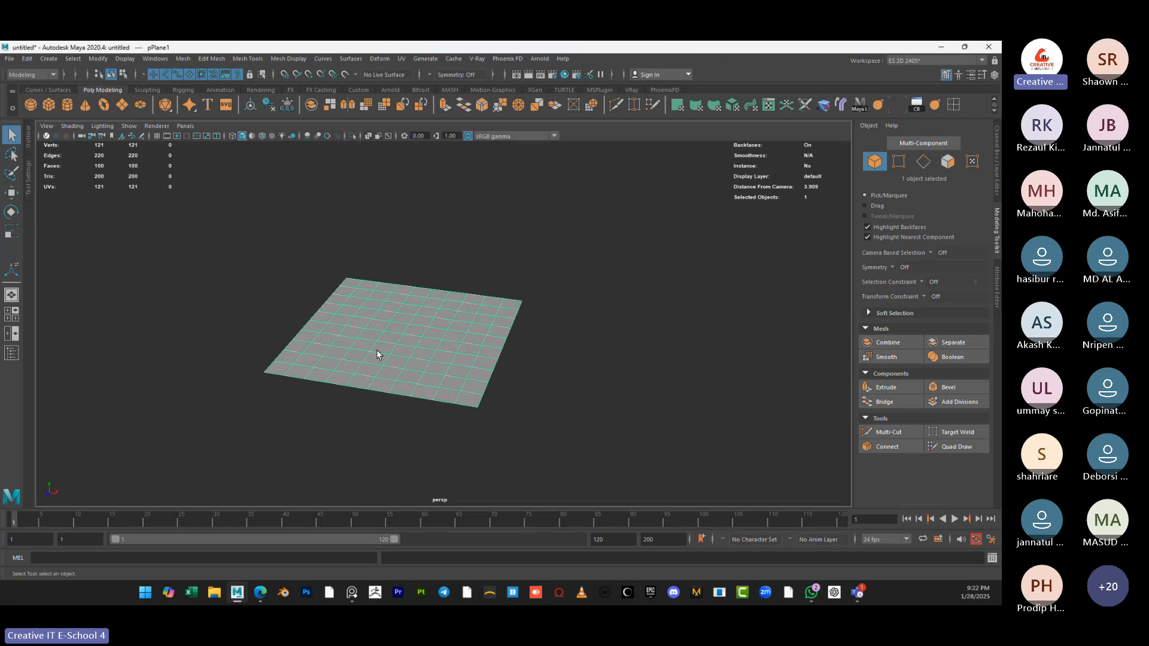
scroll(376, 350, "up", 3)
right_click_drag(387, 286, 384, 296)
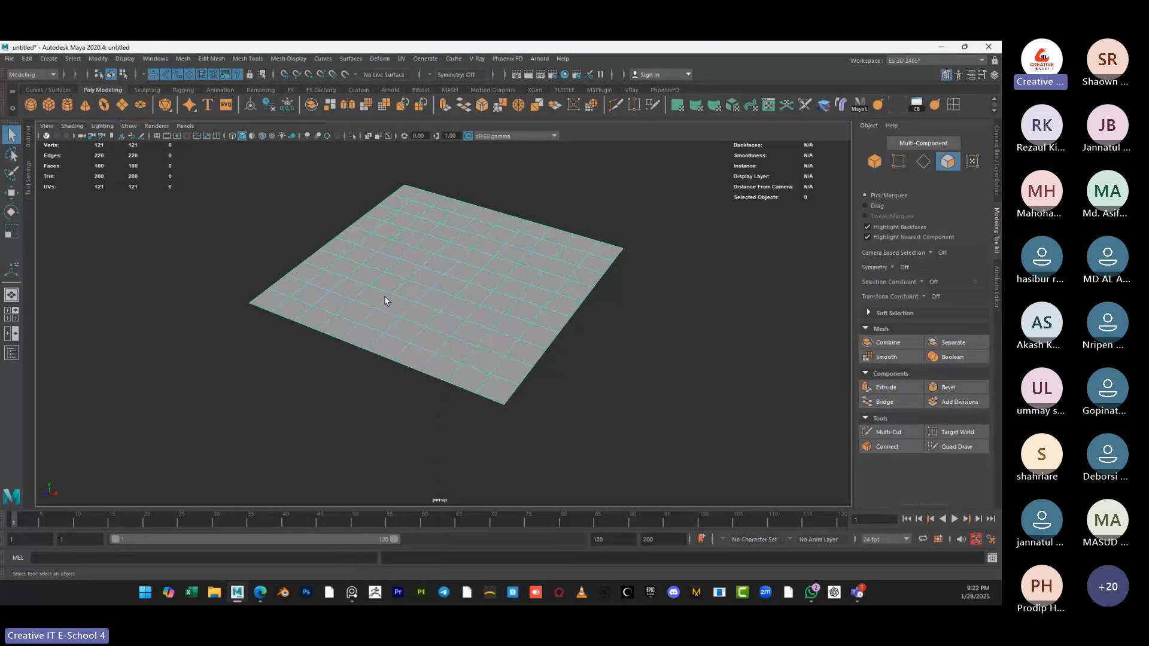
left_click_drag(399, 297, 405, 327, "alt")
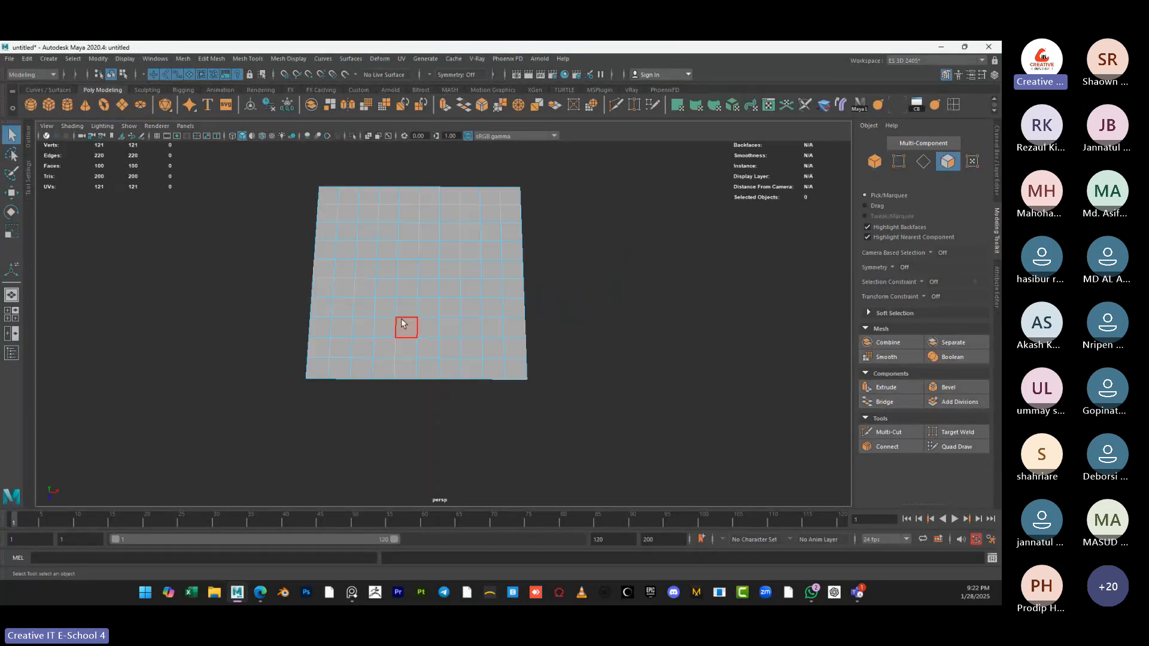
Select the plane's central 4 by 4 block of faces in the top view and return to the perspective view
key("space")
key("space")
scroll(316, 284, "up", 3)
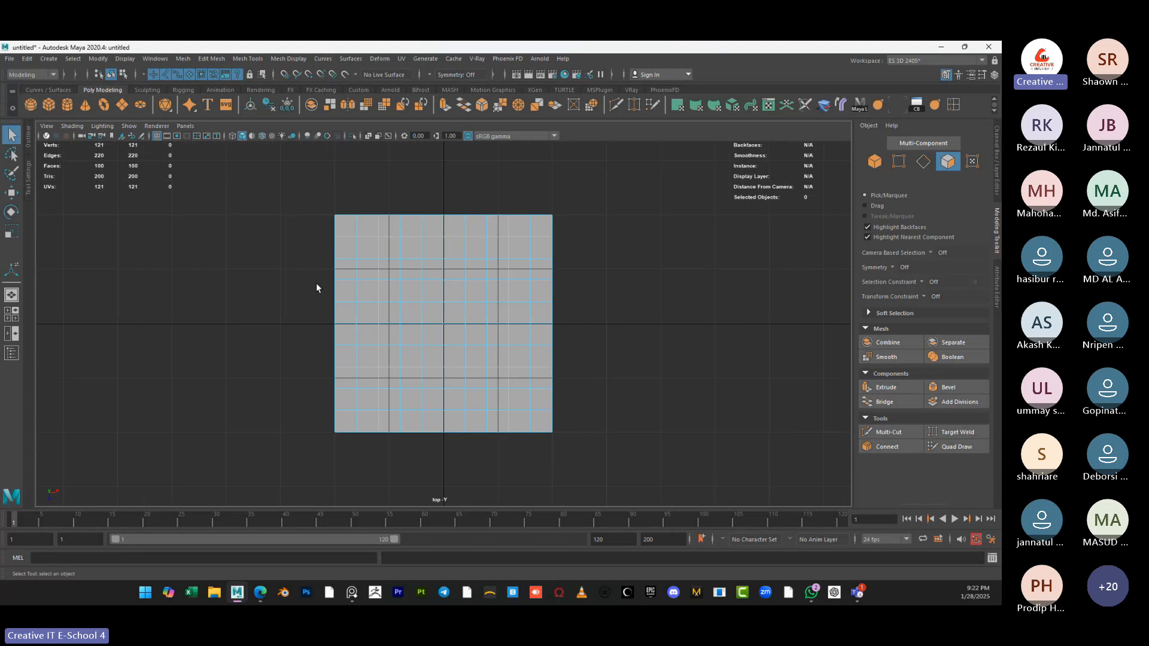
left_click_drag(412, 288, 472, 356)
key("space")
key("space")
left_click_drag(574, 258, 443, 310, "alt")
scroll(444, 310, "up", 2)
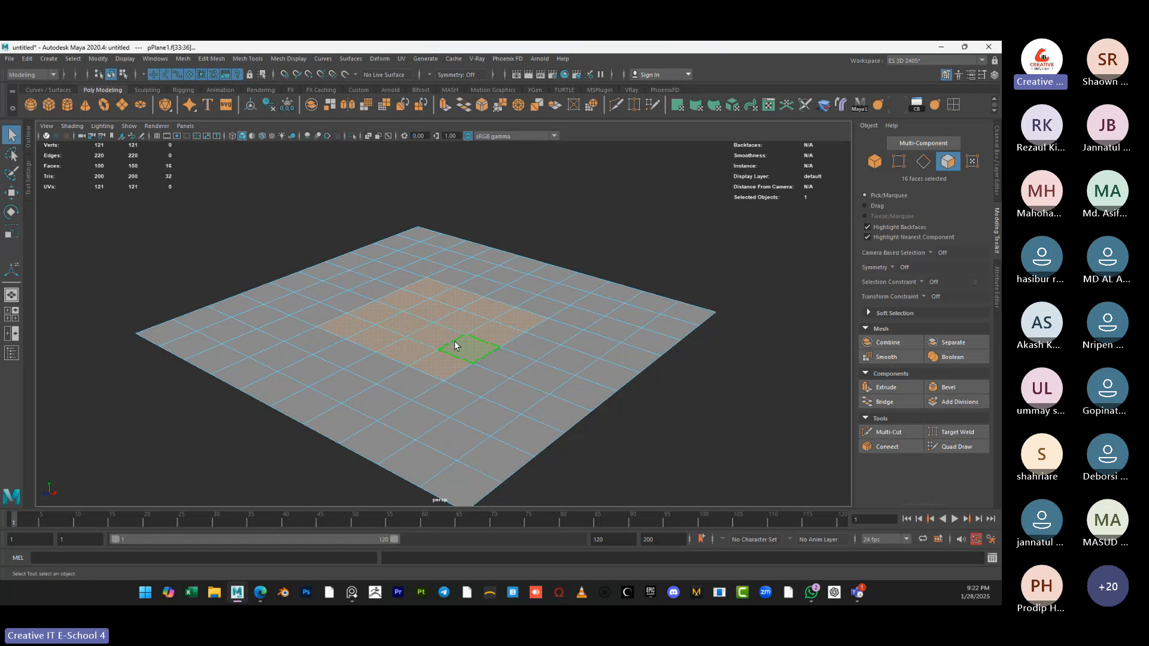
scroll(456, 326, "down", 2)
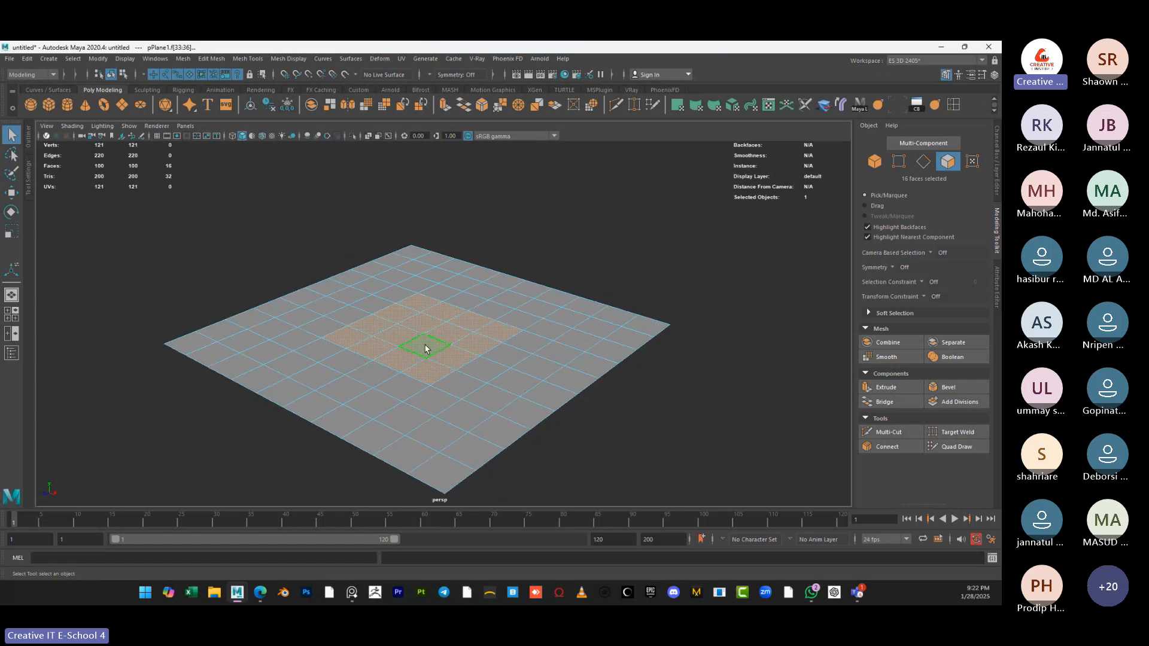
Extrude the 16 selected faces with a Local Translate Z of 0.2, and try an offset before undoing it
key("ctrl+e")
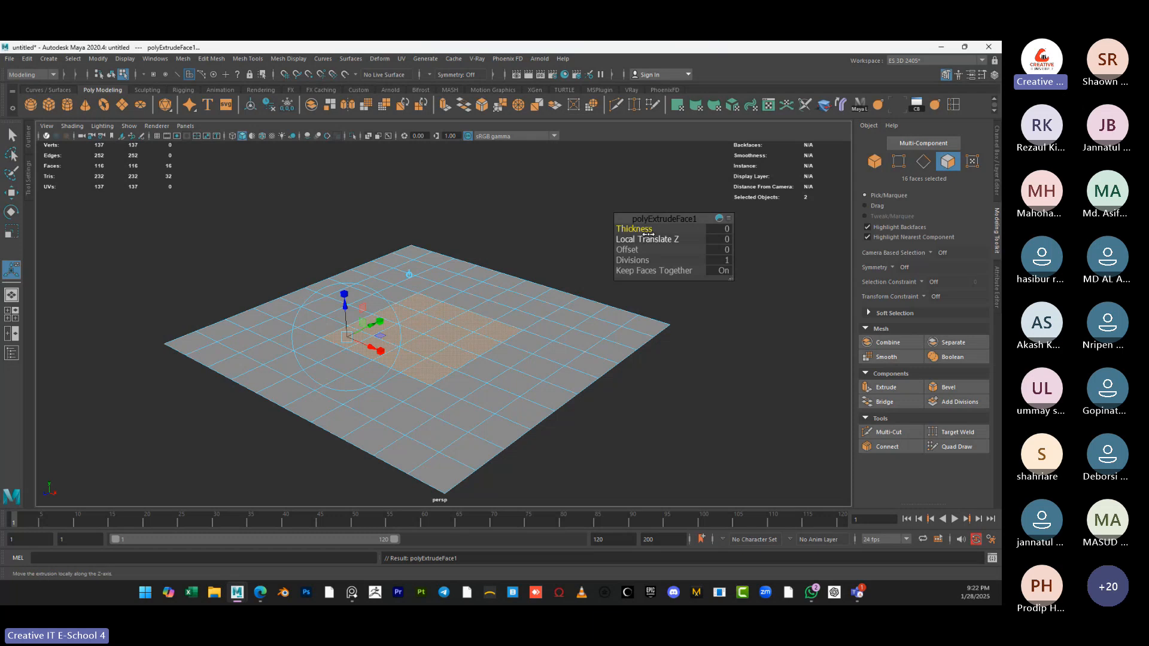
left_click_drag(649, 238, 634, 239)
scroll(430, 323, "up", 3)
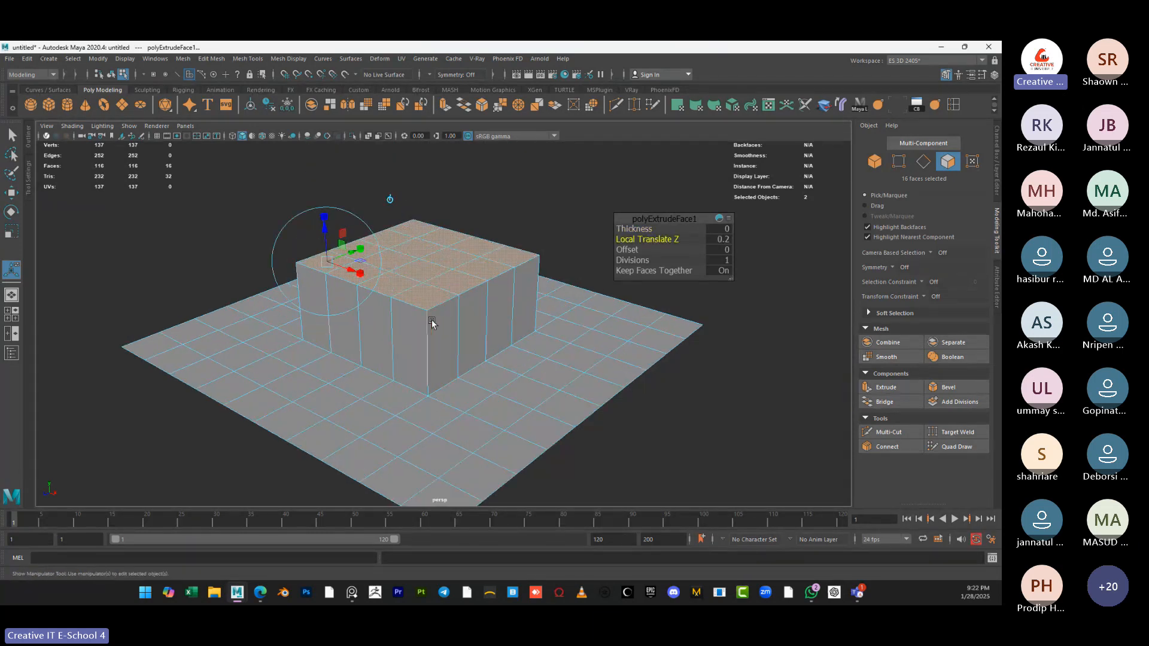
scroll(428, 339, "up", 2)
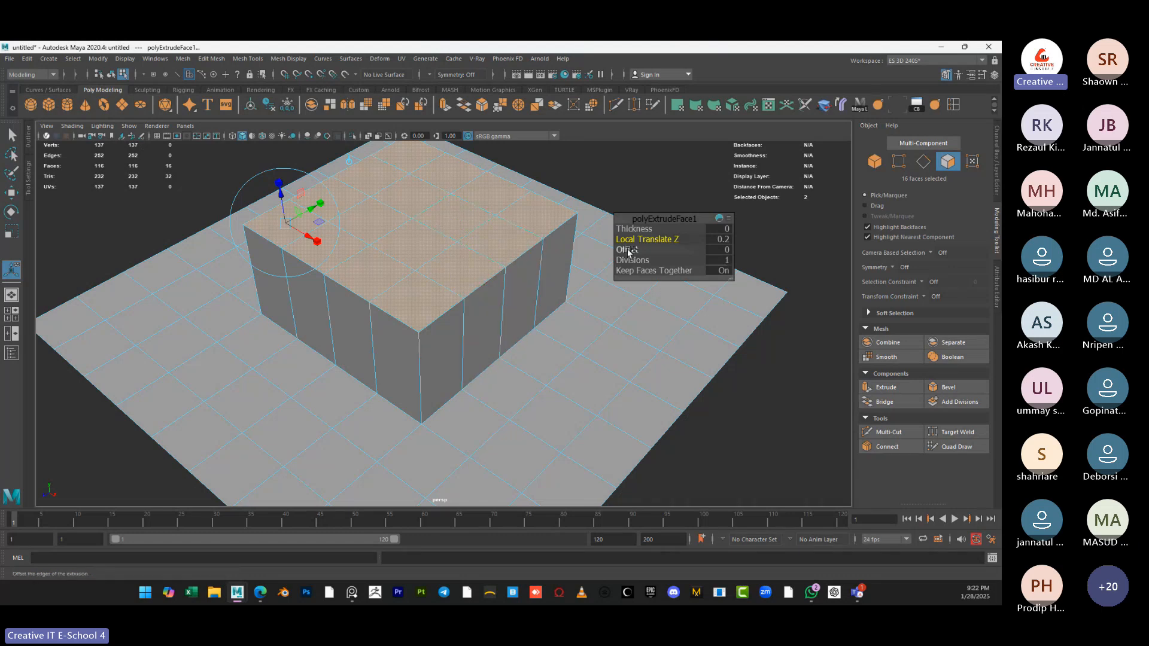
mouse_move(628, 250)
left_mouse_down()
mouse_move(672, 249)
mouse_move(616, 250)
mouse_move(648, 253)
left_mouse_up()
key("ctrl+z")
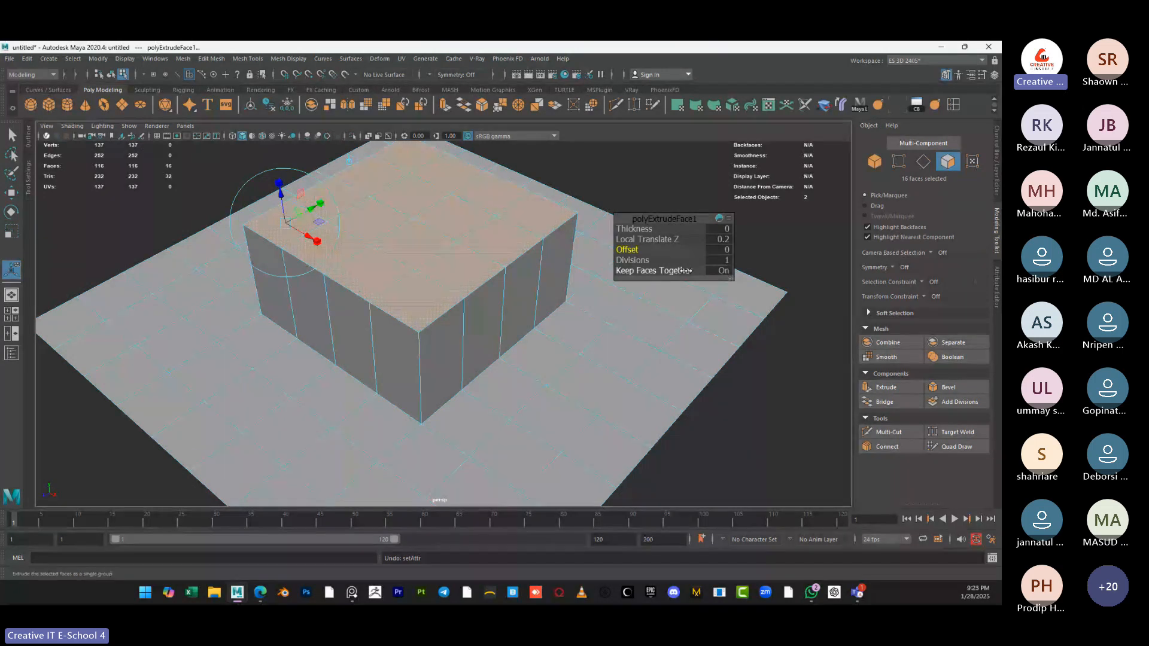
Turn off Keep Faces Together for the extrusion and set its Offset to about 0.031
left_click(724, 271)
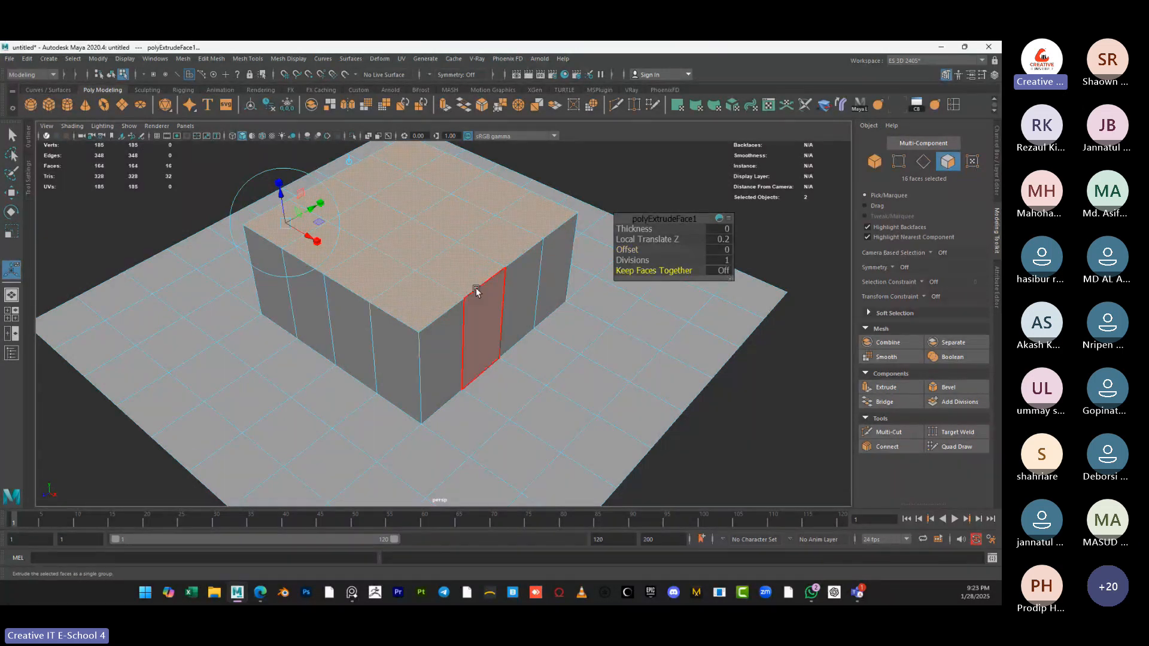
left_click_drag(627, 249, 644, 256)
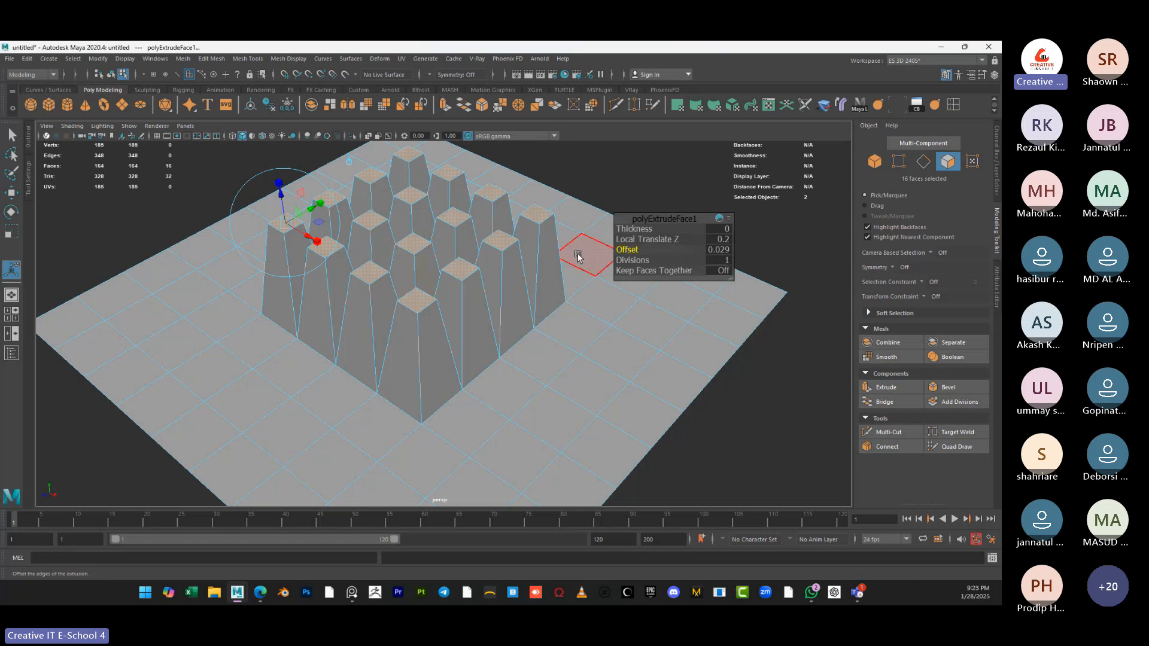
mouse_move(627, 249)
left_mouse_down()
mouse_move(616, 250)
mouse_move(628, 250)
left_mouse_up()
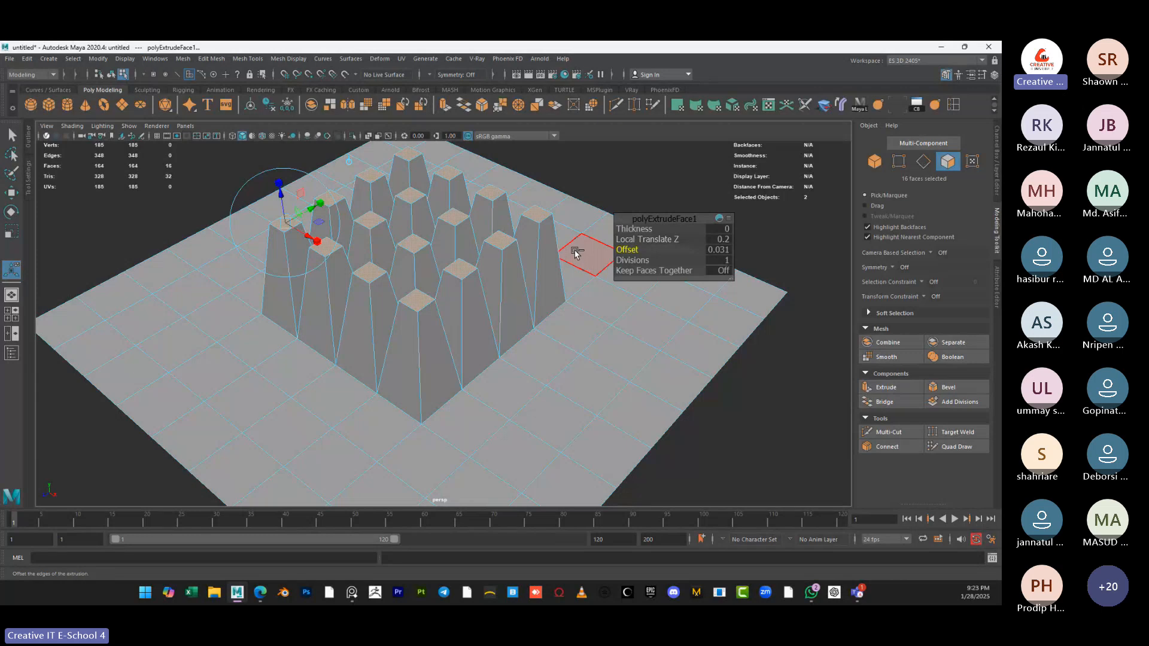
Extrude the 16 tapered column tops again with a Thickness of about 0.141
key("ctrl+e")
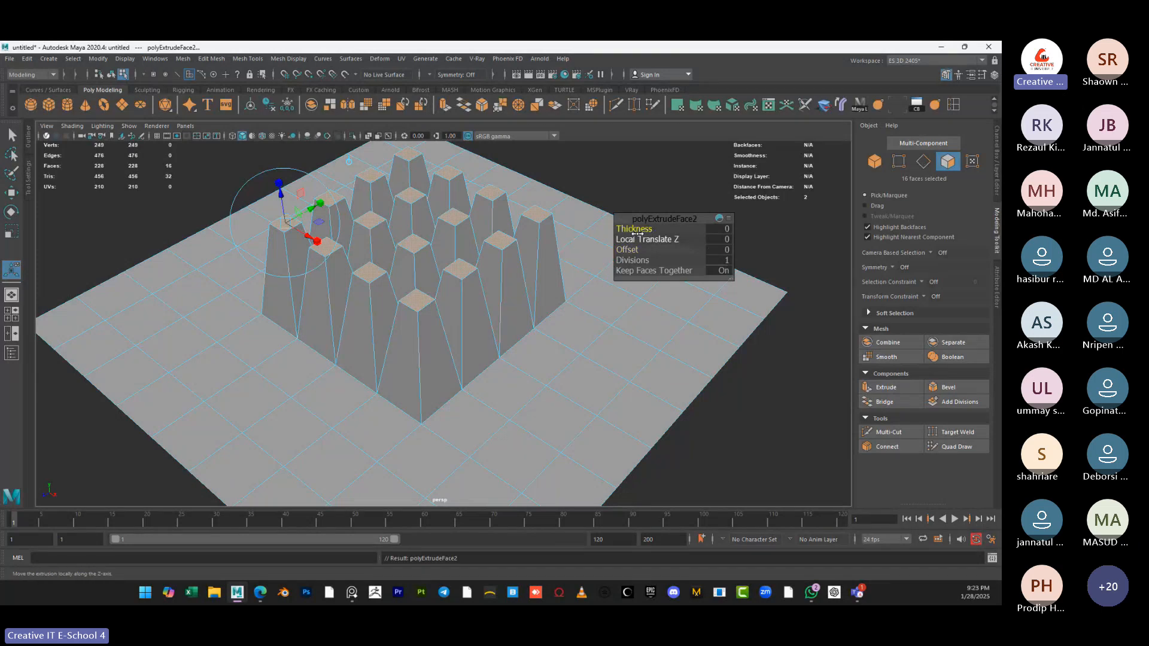
left_click_drag(628, 230, 711, 230)
scroll(534, 265, "down", 3)
left_click_drag(535, 265, 457, 323, "alt")
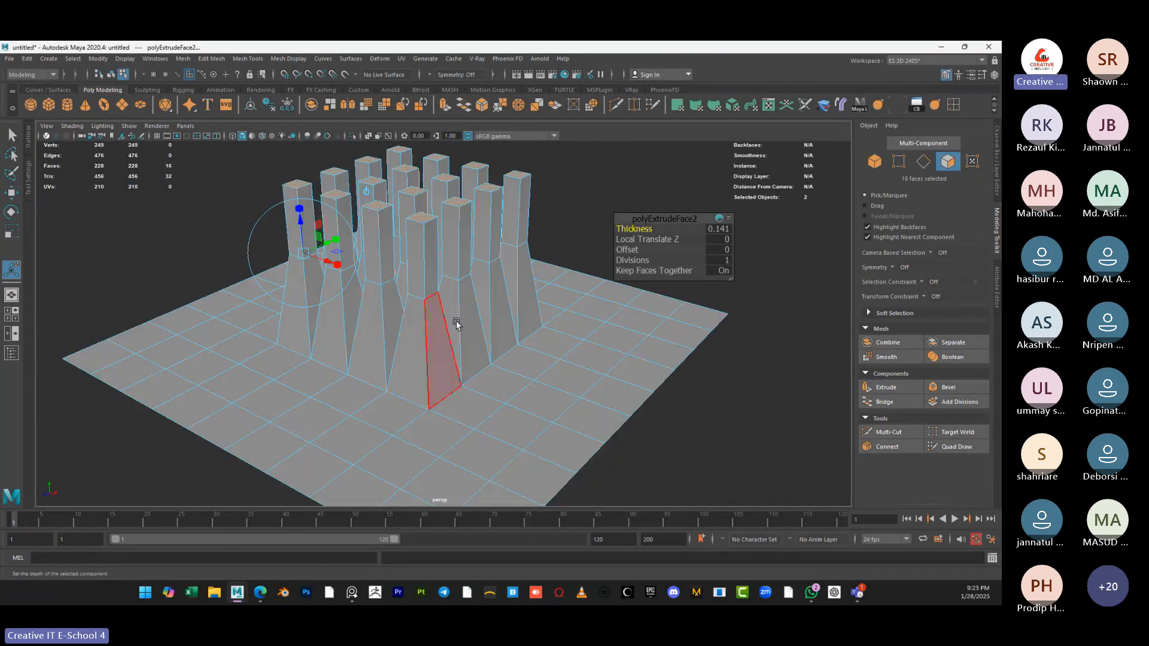
Undo both face extrusions and the face selection to restore the flat plane
key("ctrl+z")
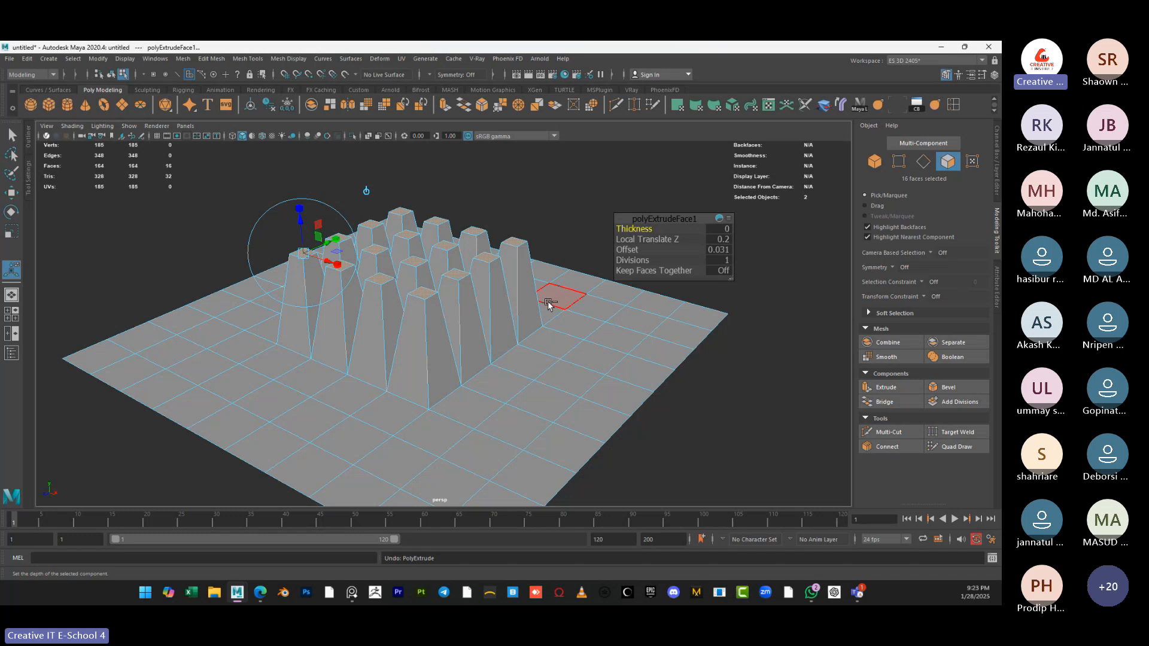
key("ctrl+z")
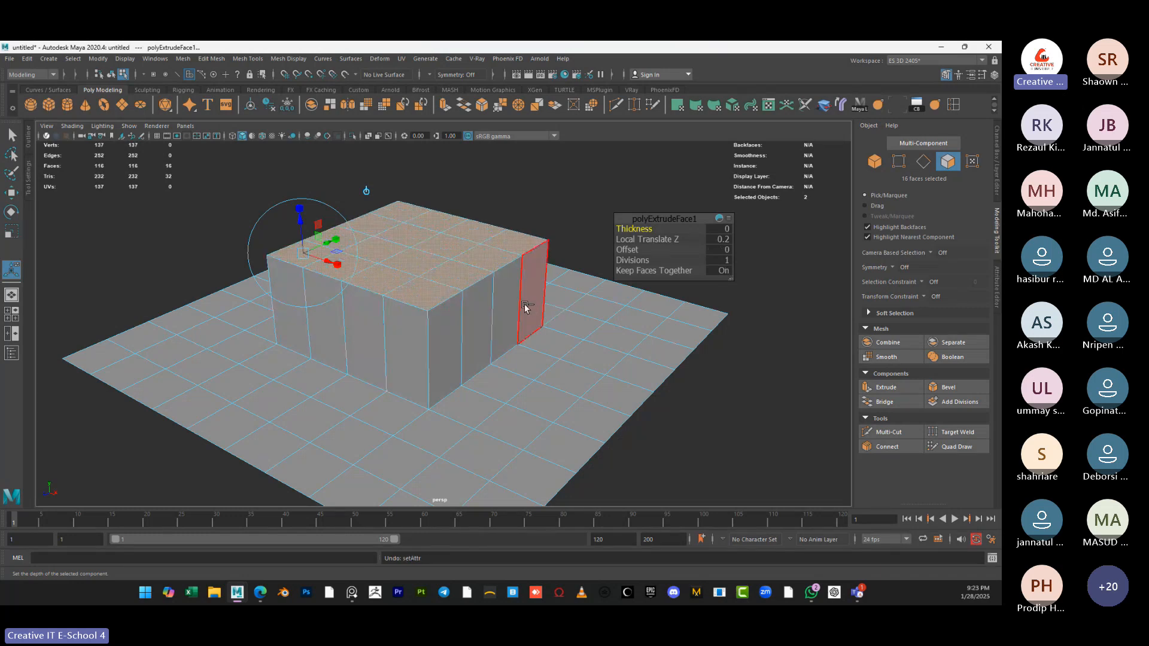
key("ctrl+z")
key("ctrl+z")
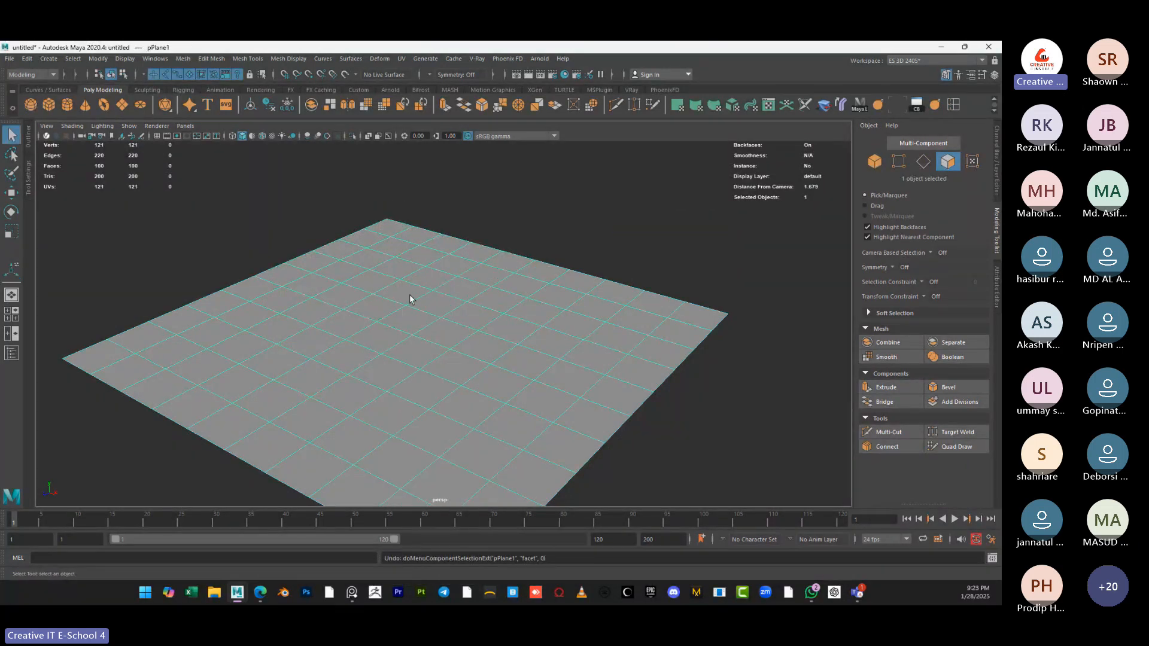
Delete the plane and create a polygon cube with default settings
key("Delete")
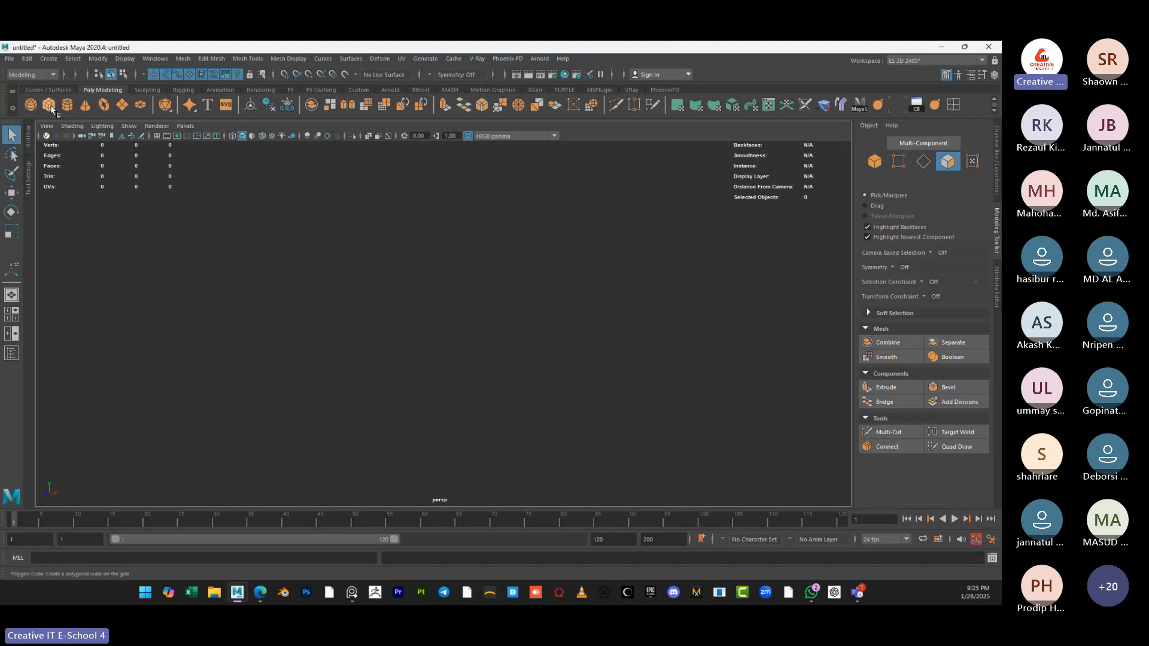
left_click(49, 106)
scroll(464, 327, "down", 10)
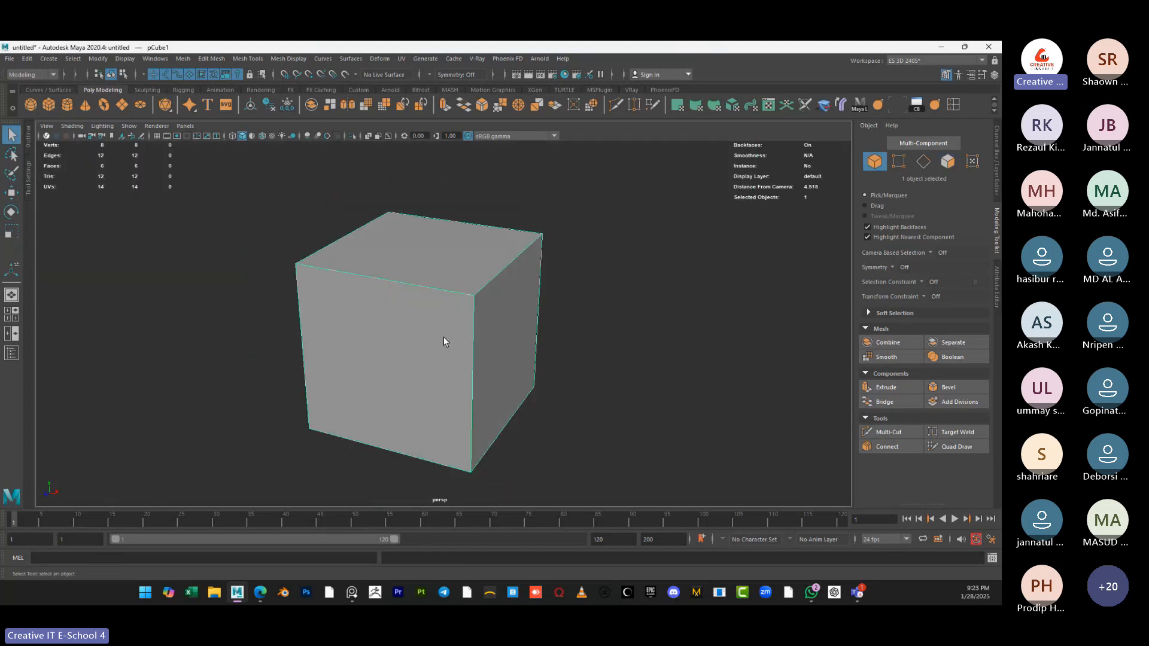
Start the Insert Edge Loop tool and set its number of edge loops to 2
double_click(953, 105)
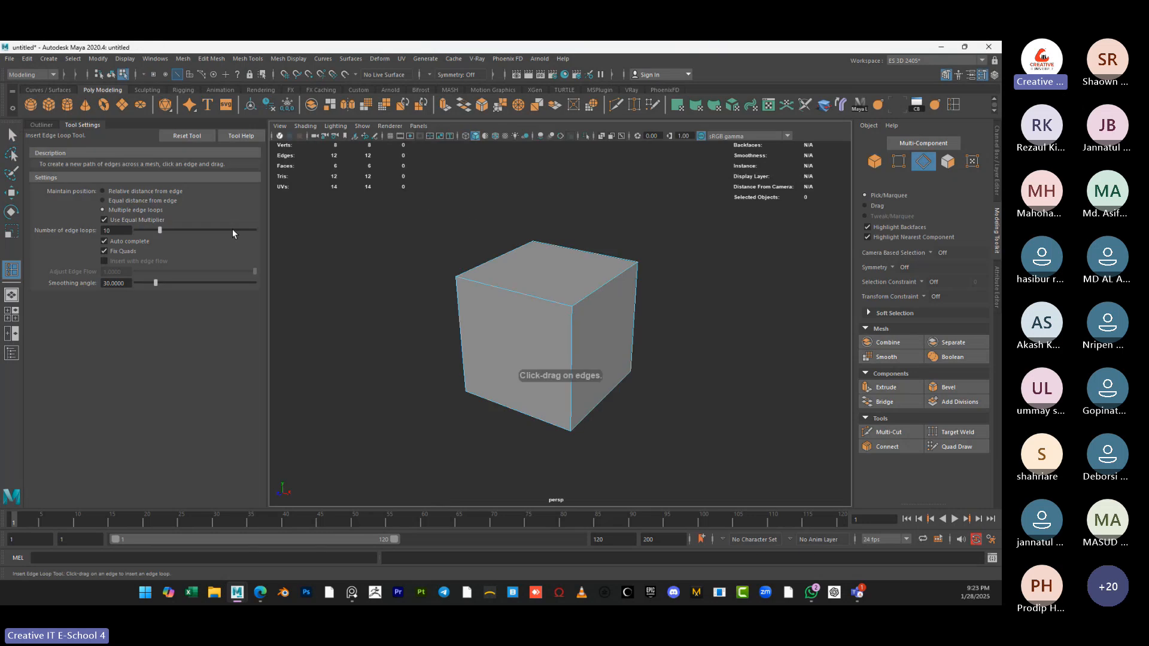
double_click(117, 230)
type("2")
key("Return")
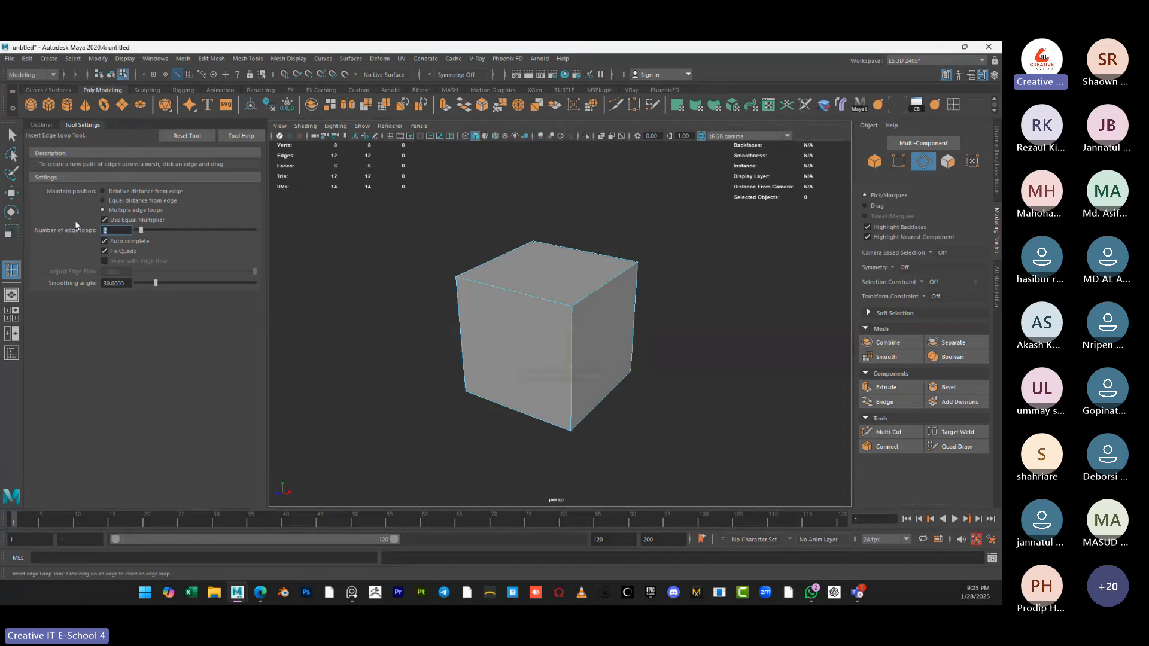
Insert two evenly spaced edge loops along each of the cube's three directions, giving a 3 by 3 grid per face
left_click(504, 292)
left_click(586, 303)
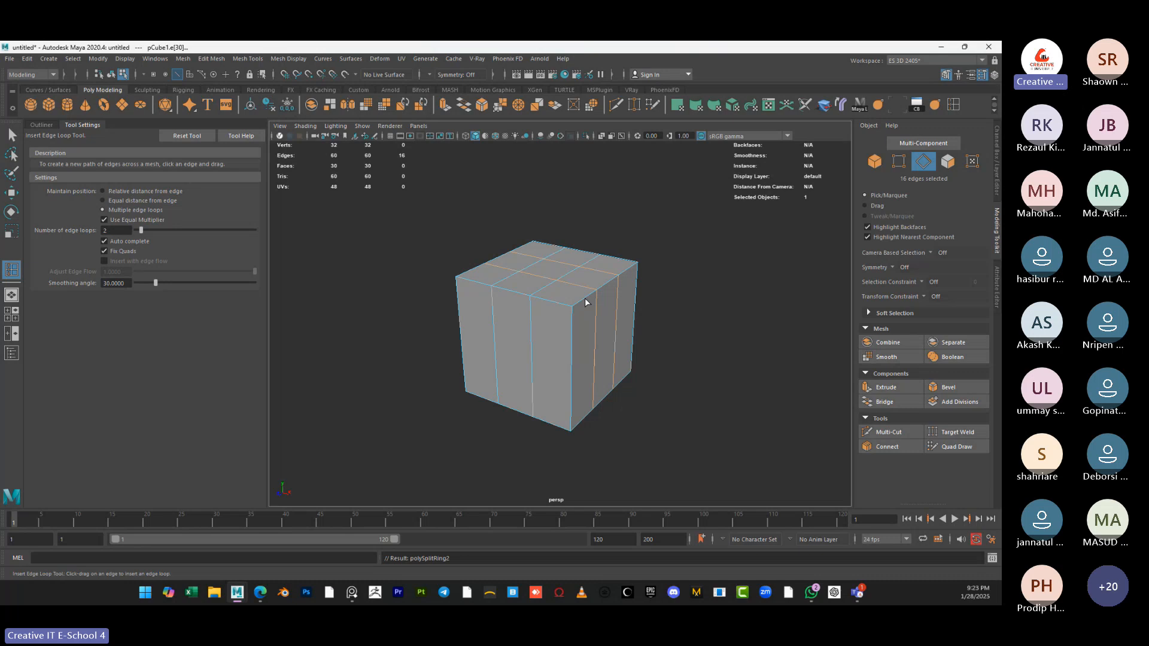
left_click(573, 327)
mouse_move(487, 367)
left_mouse_down("alt")
mouse_move(630, 362)
mouse_move(489, 351)
mouse_move(412, 323)
mouse_move(479, 371)
left_mouse_up("alt")
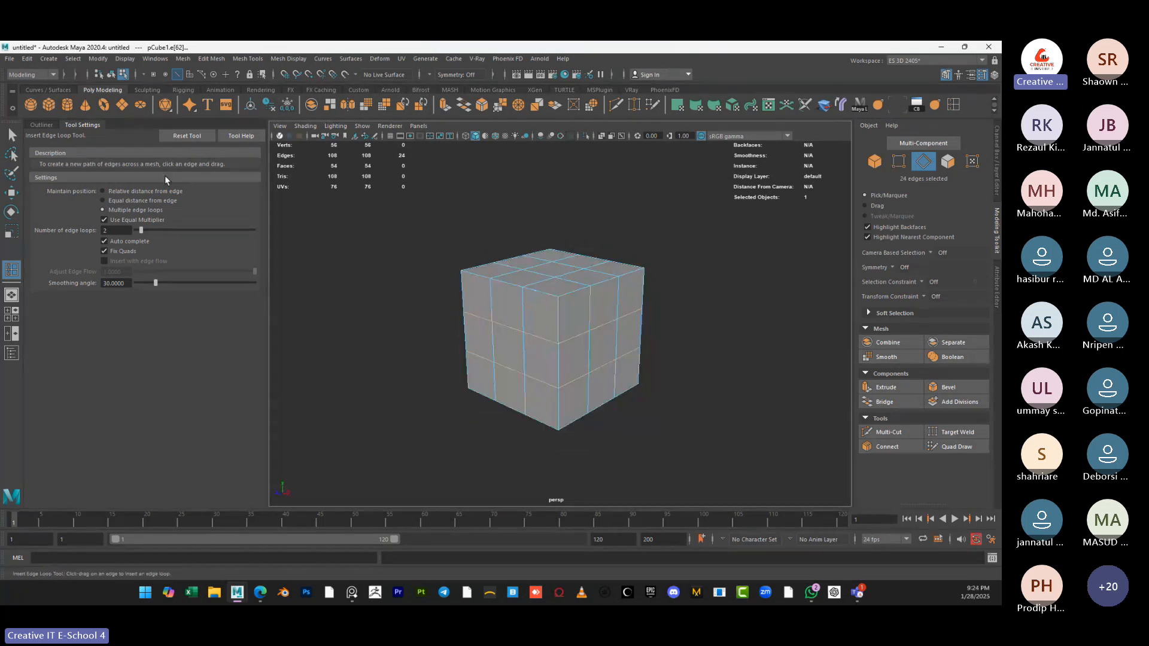
Select all the faces of the subdivided cube and extrude them with Keep Faces Together turned off
left_click(78, 127)
key("q")
left_click_drag(275, 305, 311, 295, "alt")
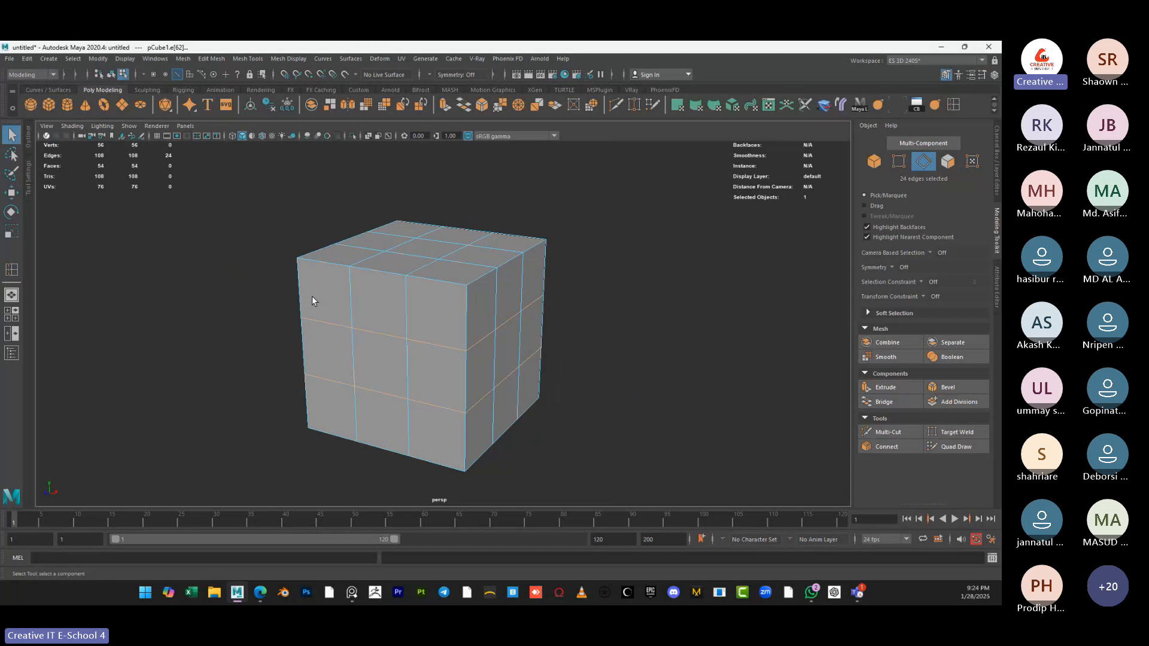
right_click_drag(362, 274, 360, 289)
left_click_drag(360, 289, 394, 342, "alt")
scroll(395, 341, "up", 3)
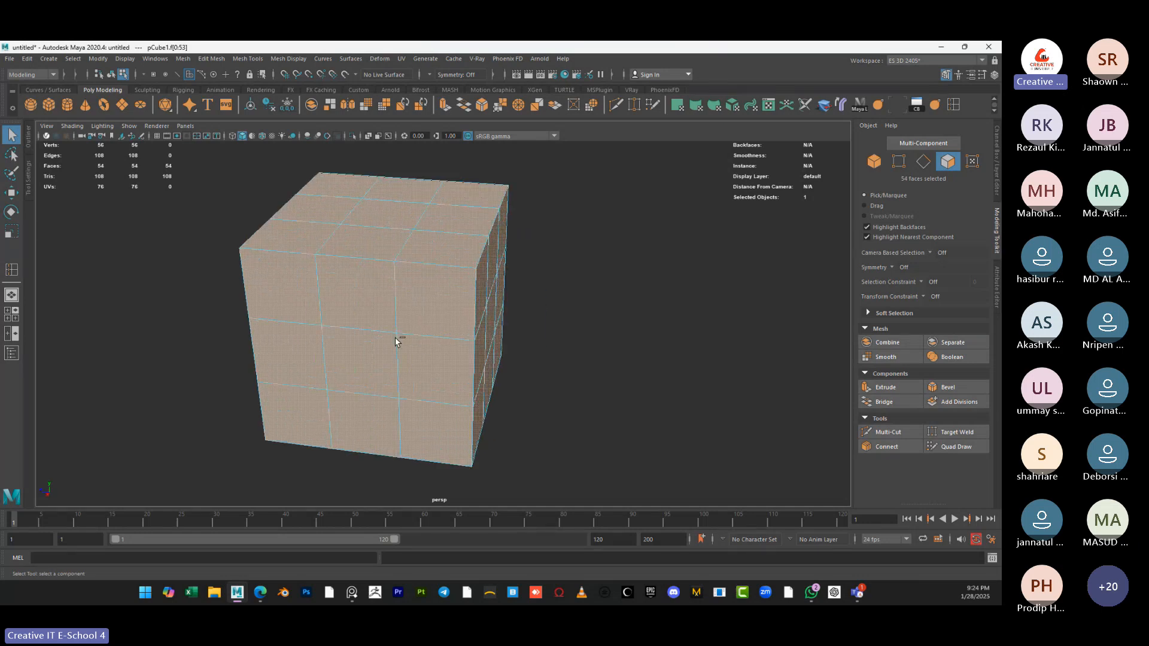
key("ctrl+e")
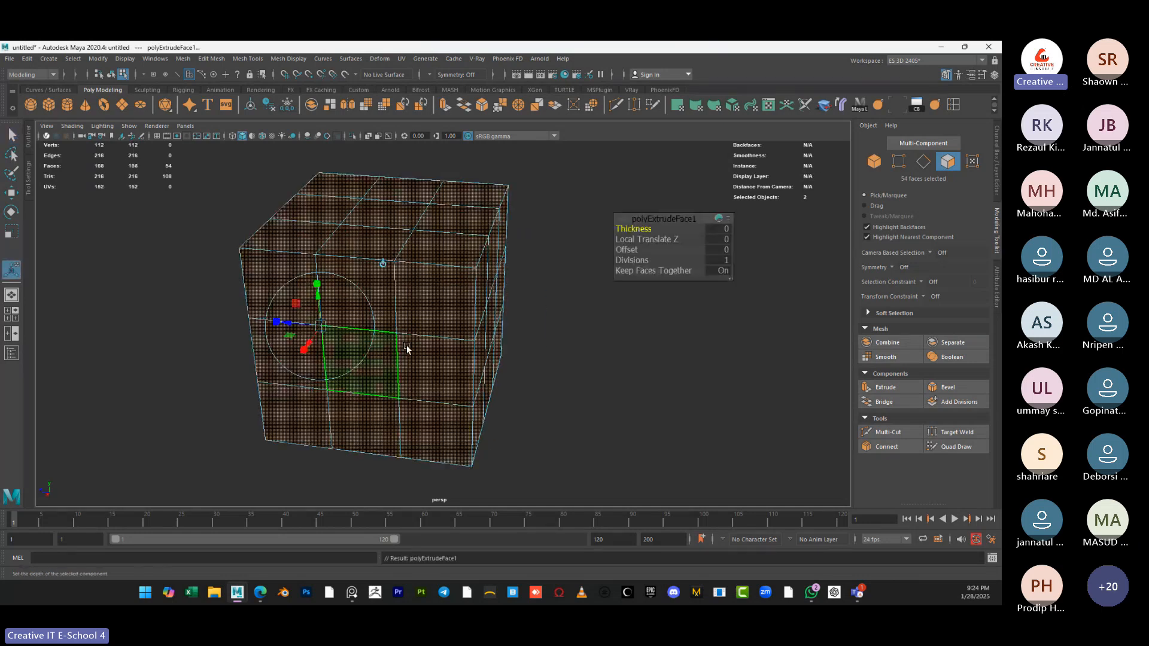
left_click(671, 270)
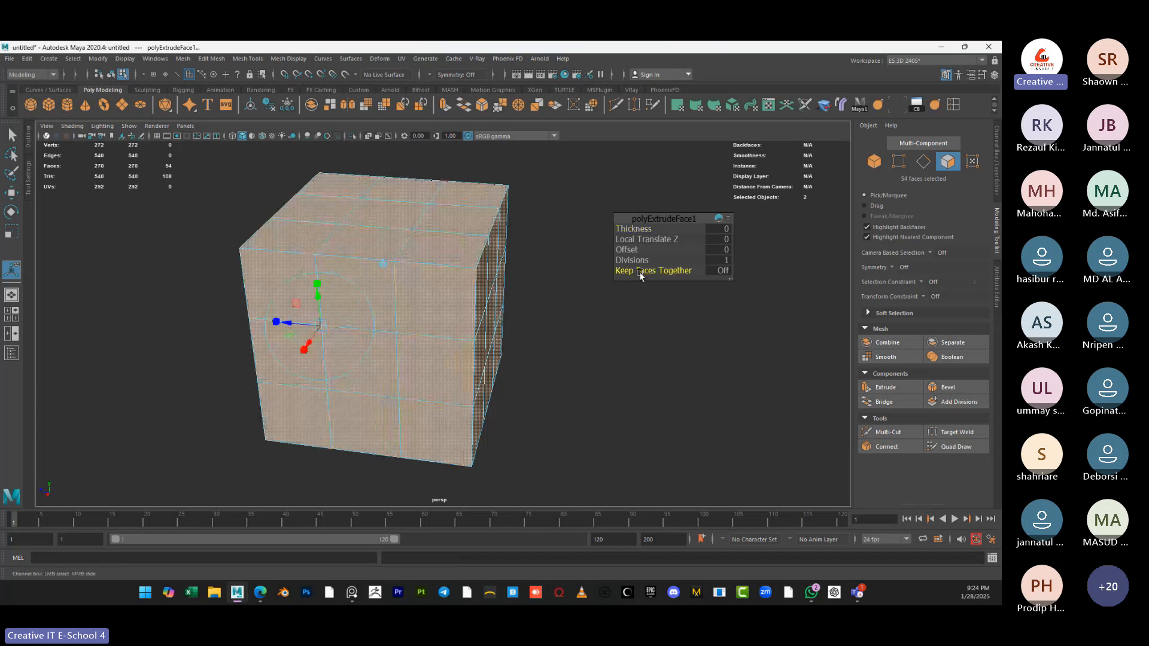
Set the face extrusion's Offset to 0.012
left_click(626, 249)
left_click_drag(630, 249, 637, 249)
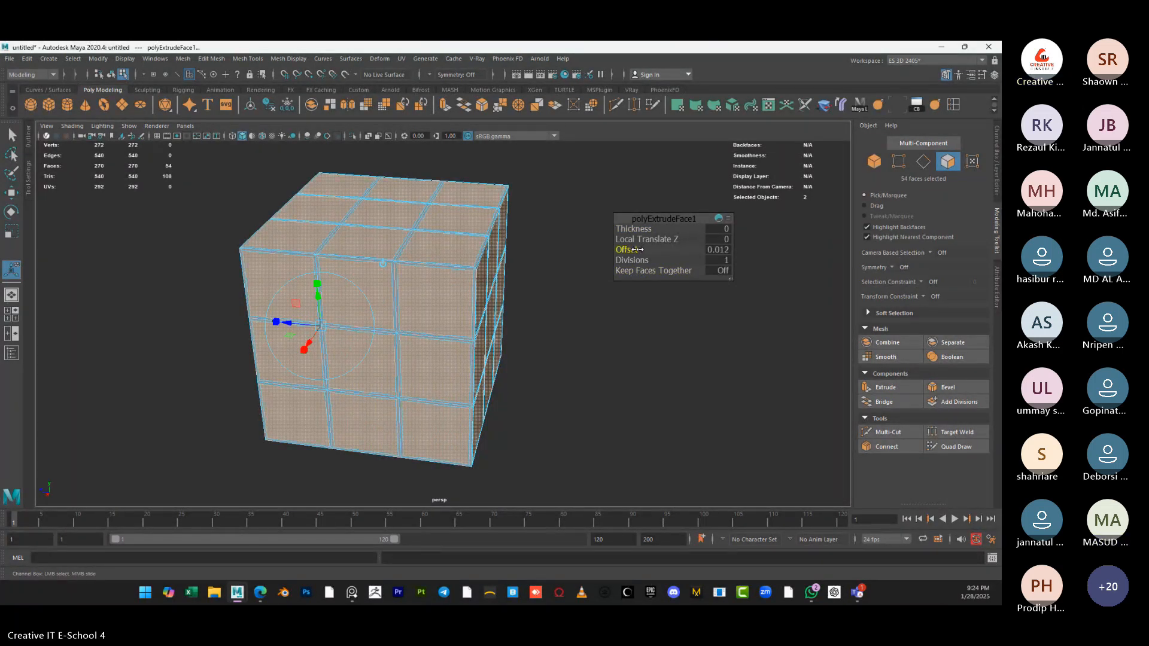
scroll(530, 342, "up", 4)
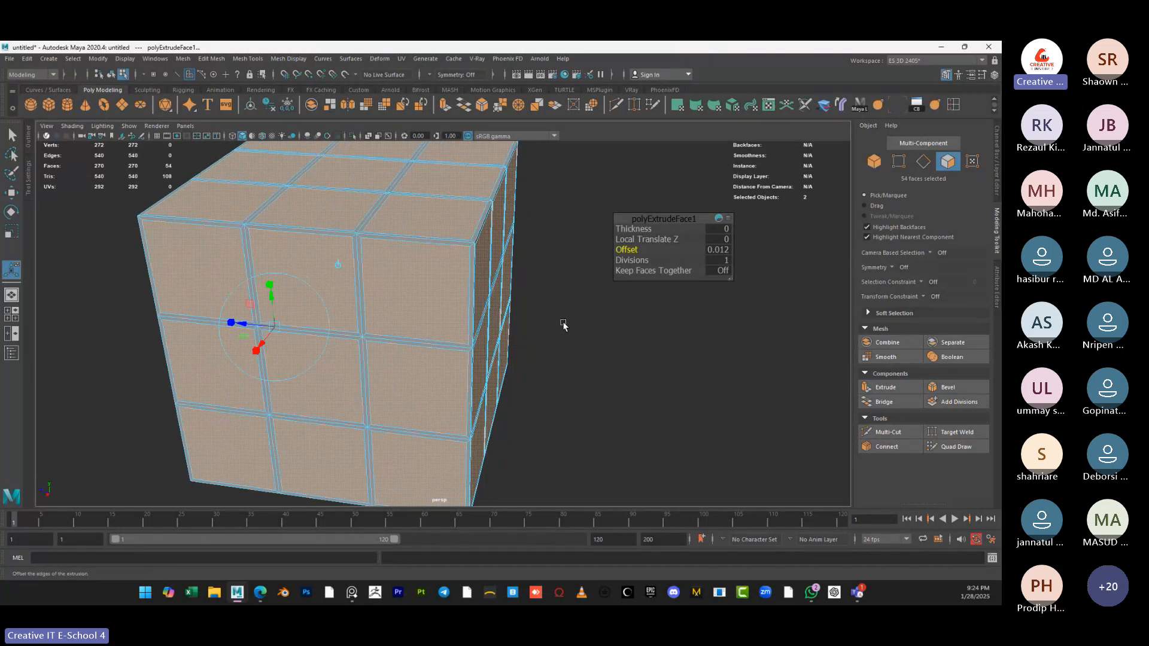
Increase the extrusion's Thickness slightly to push the faces outward, then return to object mode and deselect the cube
left_click_drag(634, 229, 646, 228)
scroll(532, 270, "down", 2)
left_click_drag(528, 282, 501, 270, "alt")
right_click_drag(456, 246, 515, 232)
key("q")
left_click(594, 276)
left_click_drag(594, 277, 441, 314, "alt")
scroll(448, 316, "down", 1)
scroll(457, 317, "up", 1)
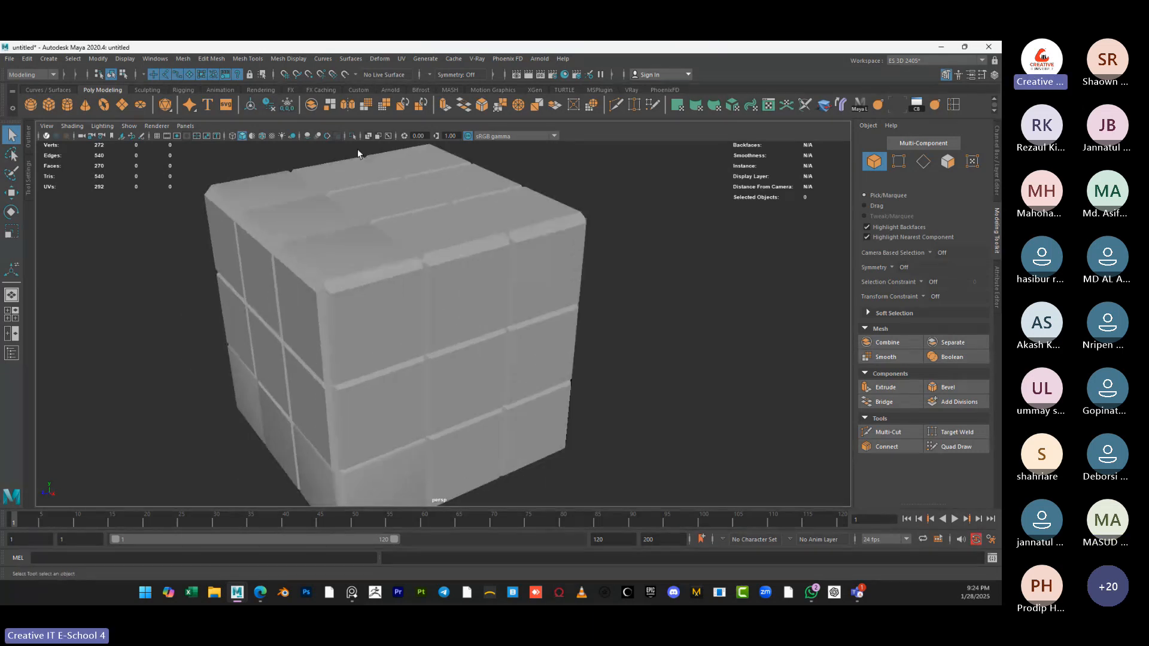
Turn on ambient occlusion in the viewport to shade the grooves between the cube's blocks
left_click(309, 135)
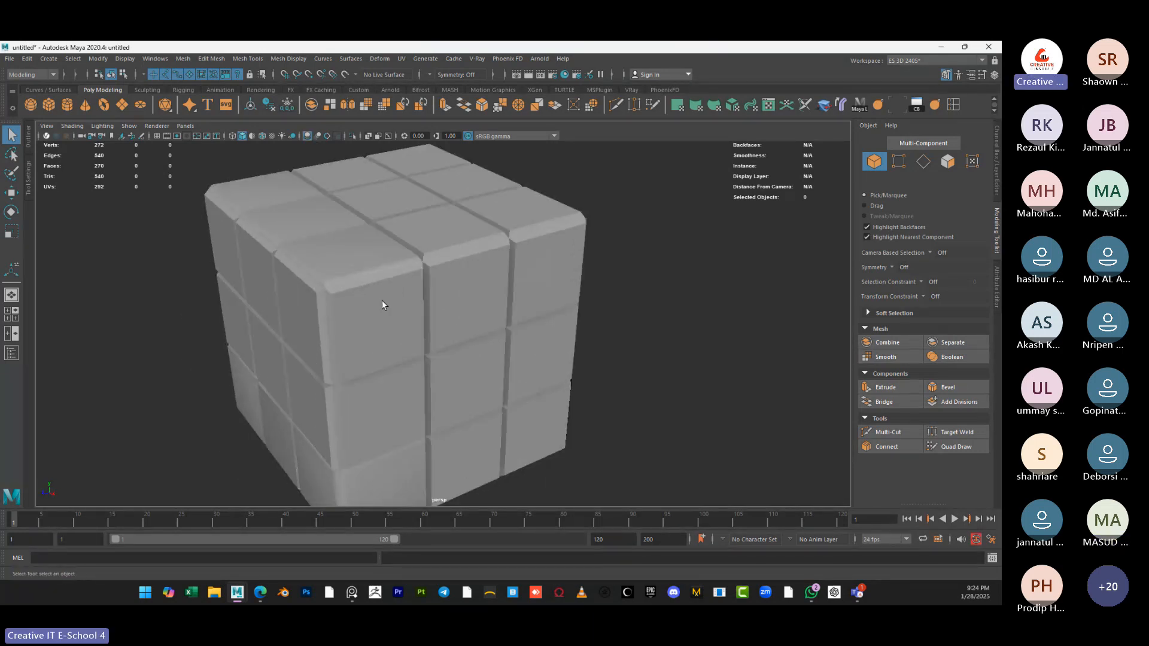
mouse_move(380, 303)
left_mouse_down("alt")
mouse_move(351, 402)
mouse_move(317, 335)
mouse_move(362, 328)
mouse_move(256, 339)
mouse_move(469, 313)
mouse_move(361, 332)
left_mouse_up("alt")
left_click_drag(471, 314, 414, 328, "alt")
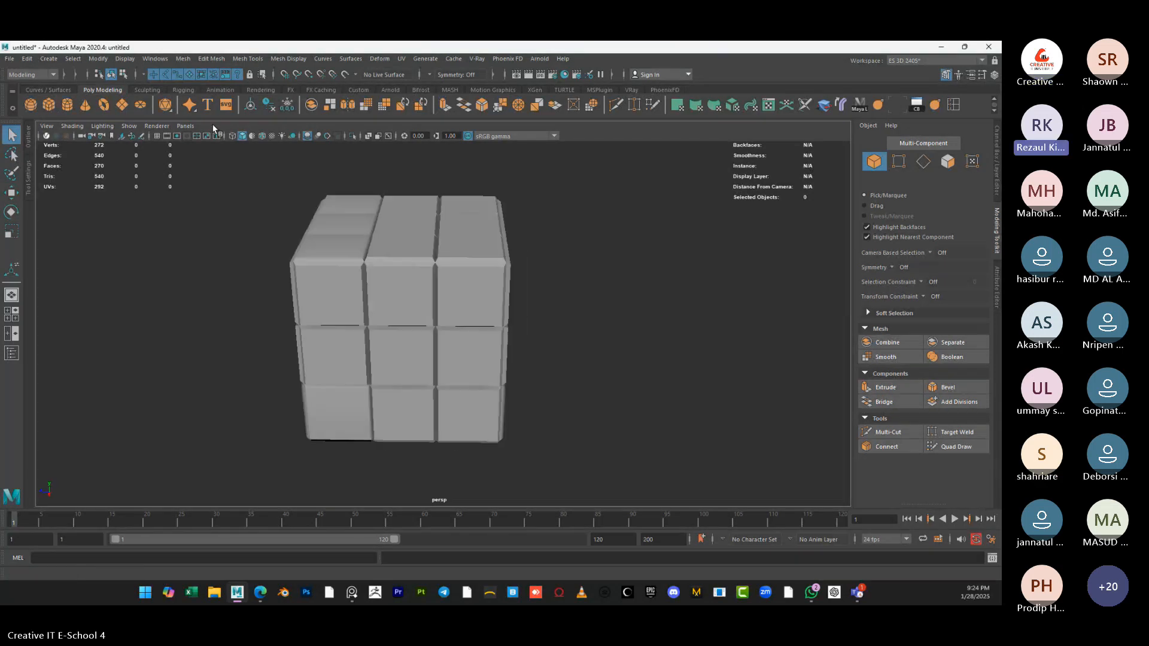
Show the viewport grid, move the cube upward along the Y axis to sit above it, and deselect the cube
left_click(158, 137)
left_click_drag(323, 308, 361, 300, "alt")
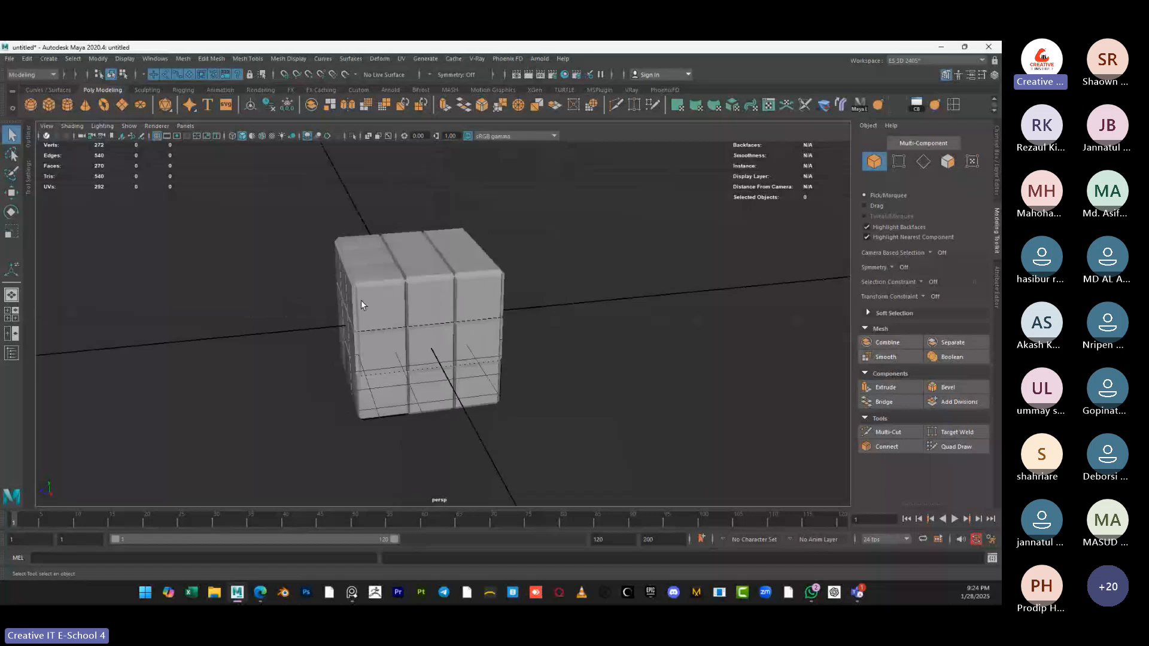
left_click(365, 301)
key("w")
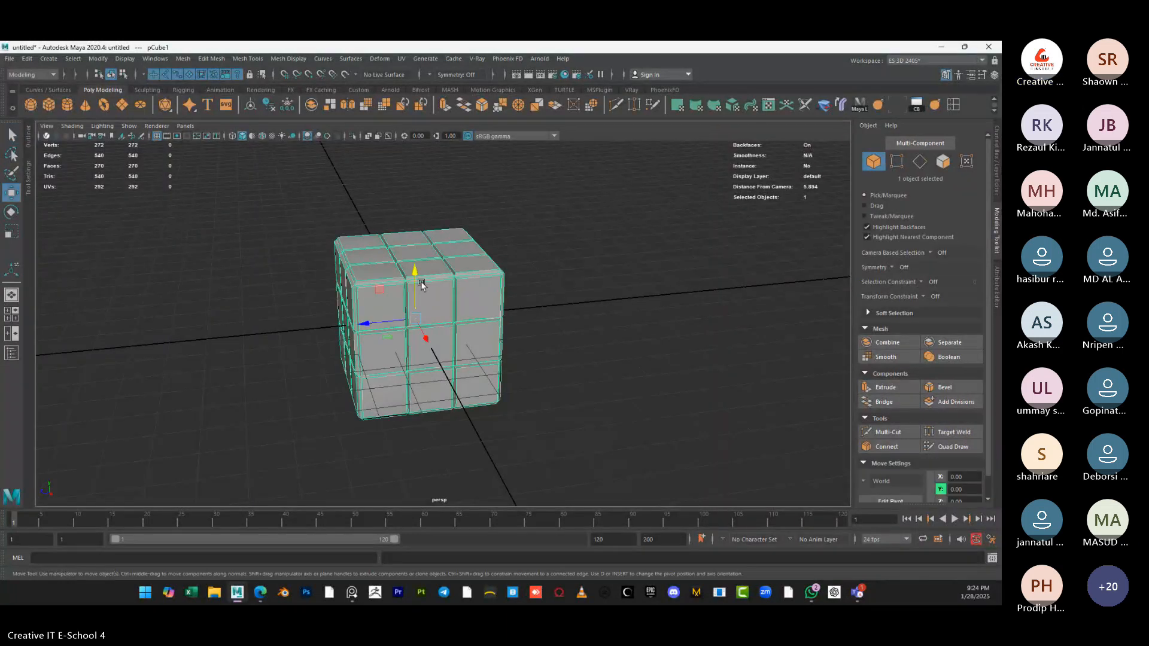
left_click_drag(413, 275, 413, 203)
mouse_move(407, 350)
left_mouse_down("alt")
mouse_move(413, 317)
mouse_move(347, 331)
mouse_move(395, 359)
left_mouse_up("alt")
left_click(314, 338)
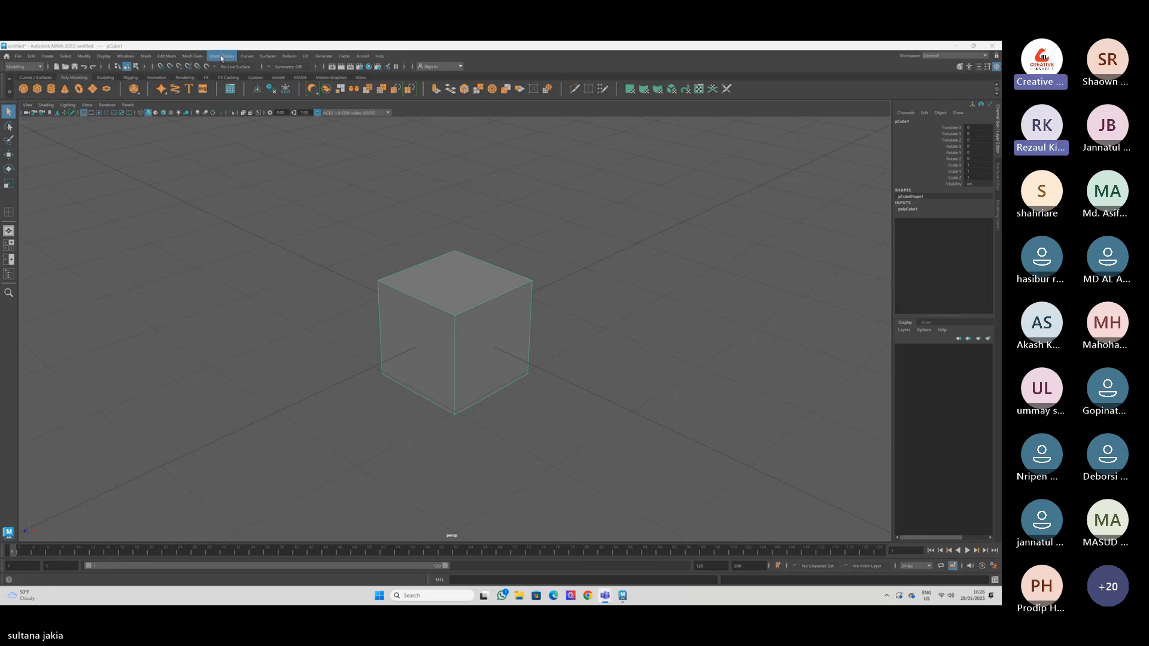
Start the Insert Edge Loop tool with its options for the plain cube and set the number of edge loops to 2
left_click(201, 58)
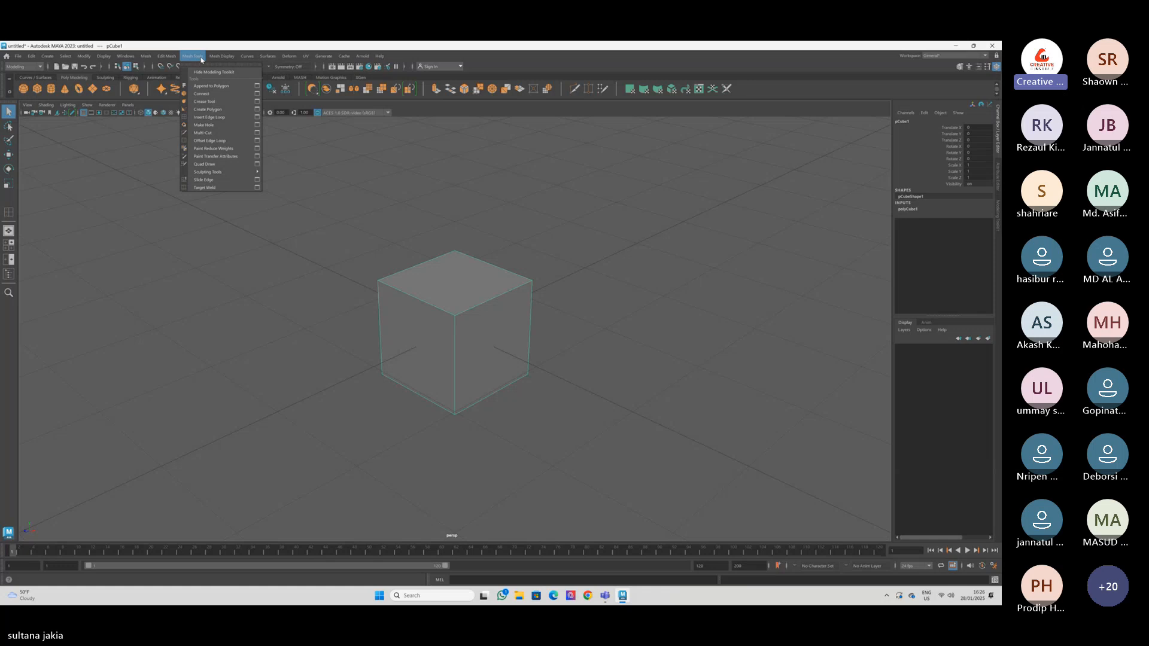
left_click(258, 117)
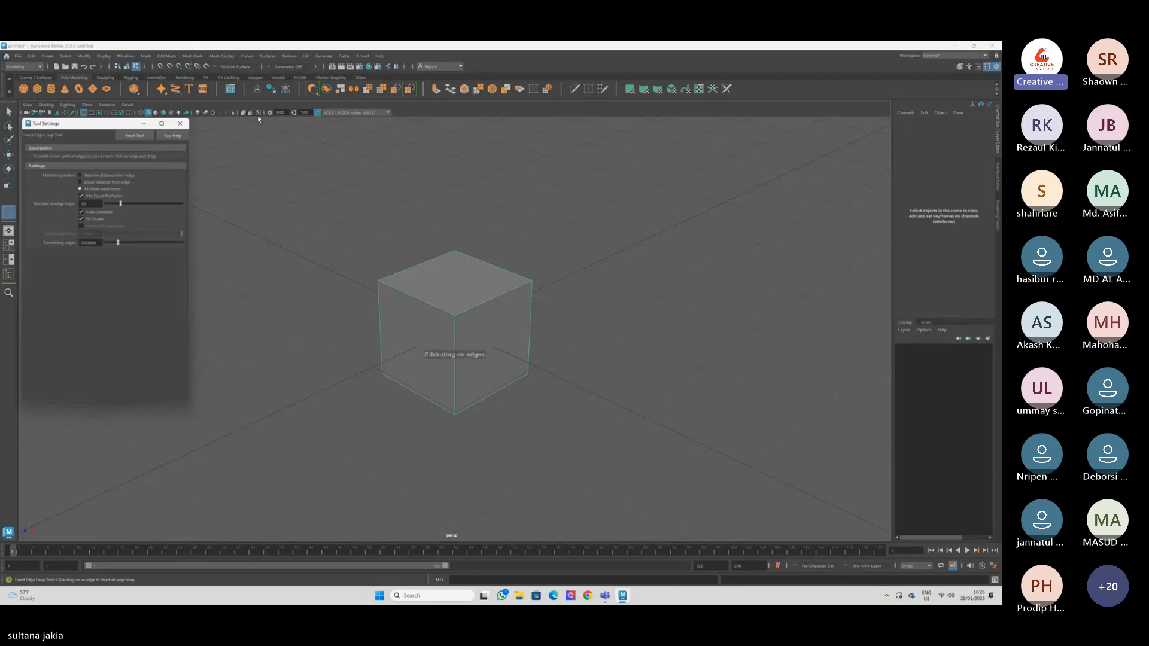
key("BackSpace")
key("BackSpace")
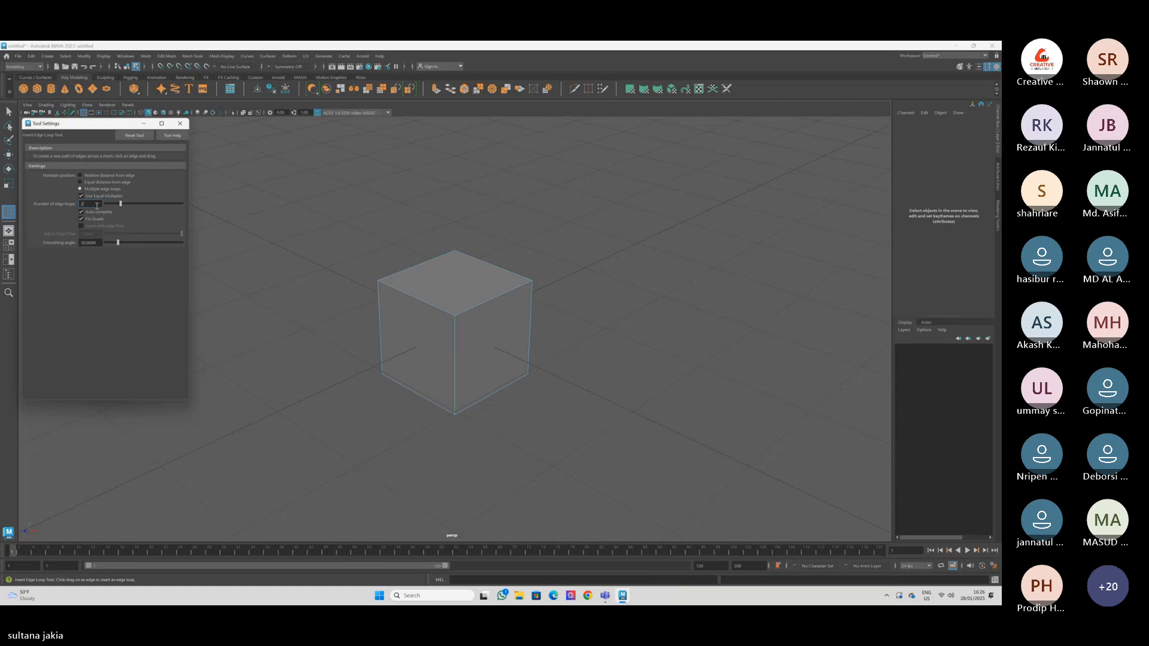
type("2")
key("Return")
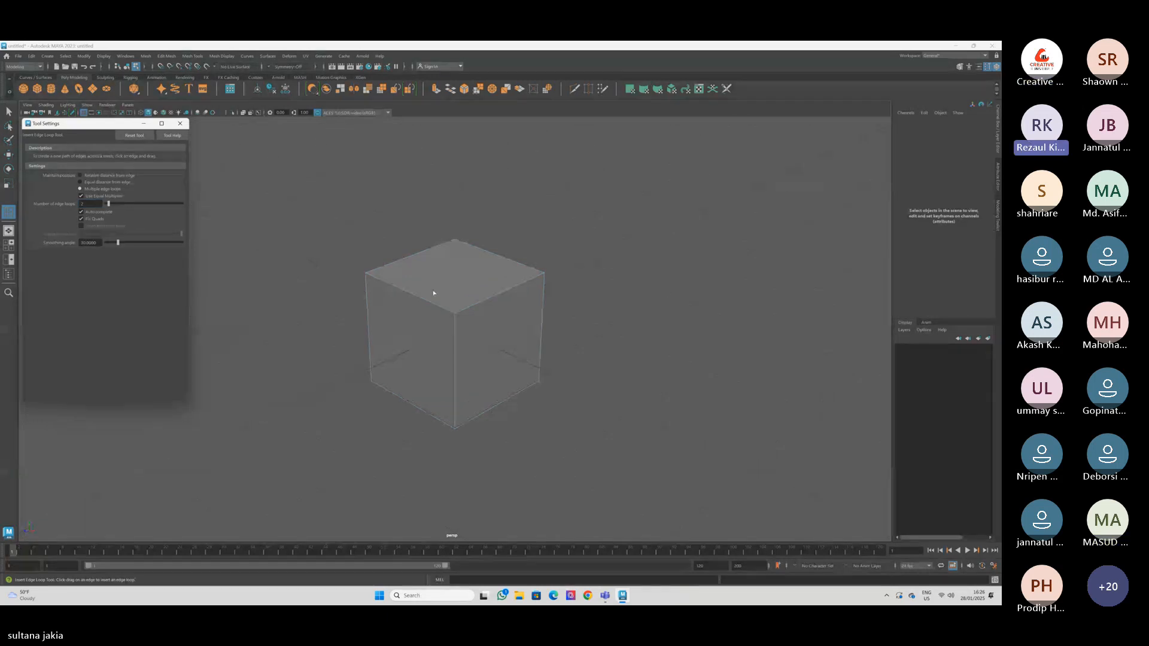
Insert two evenly spaced edge loops across each of the cube's two horizontal directions and close the tool settings
scroll(433, 295, "up", 2)
left_click(403, 348)
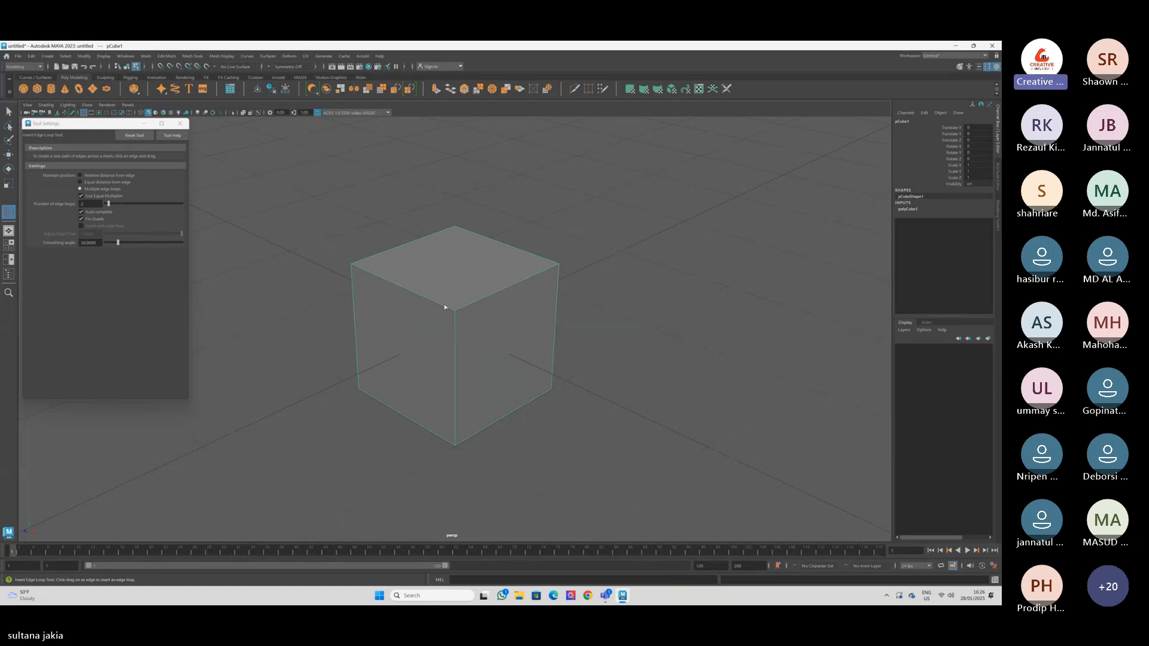
left_click(412, 294)
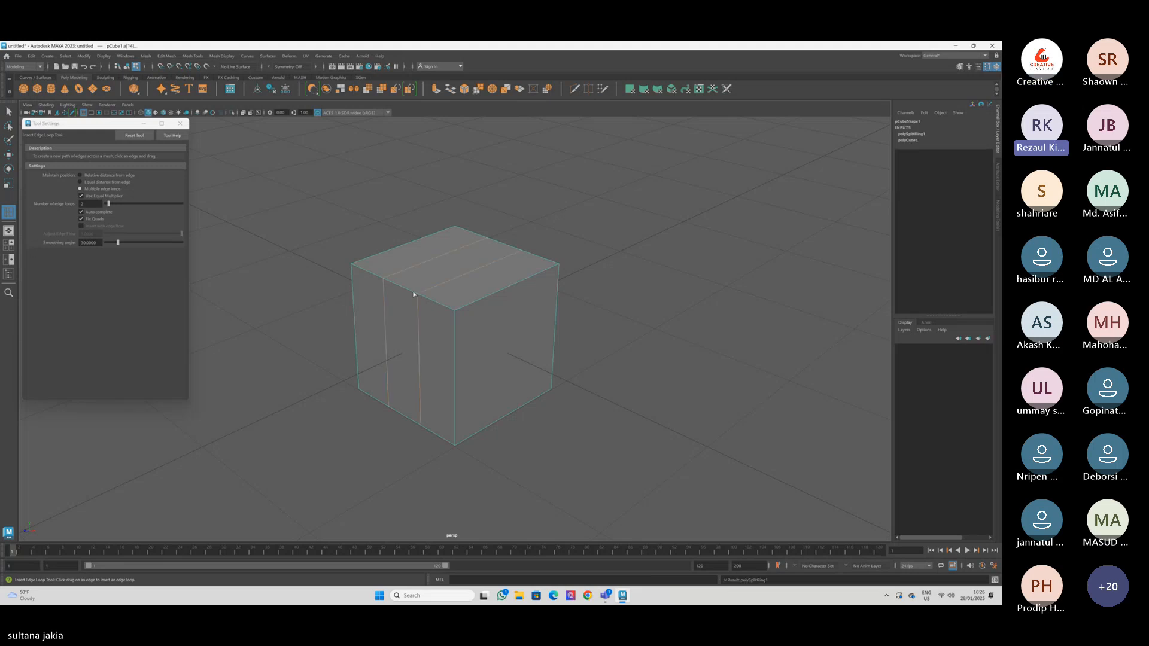
left_click(501, 295)
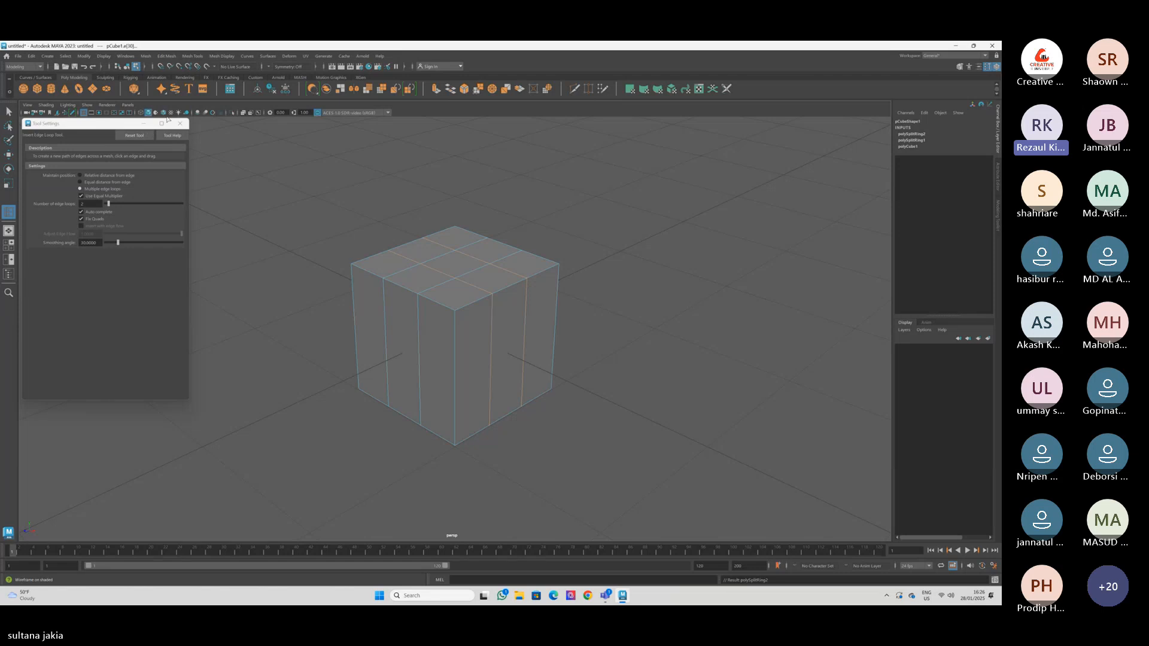
left_click(180, 123)
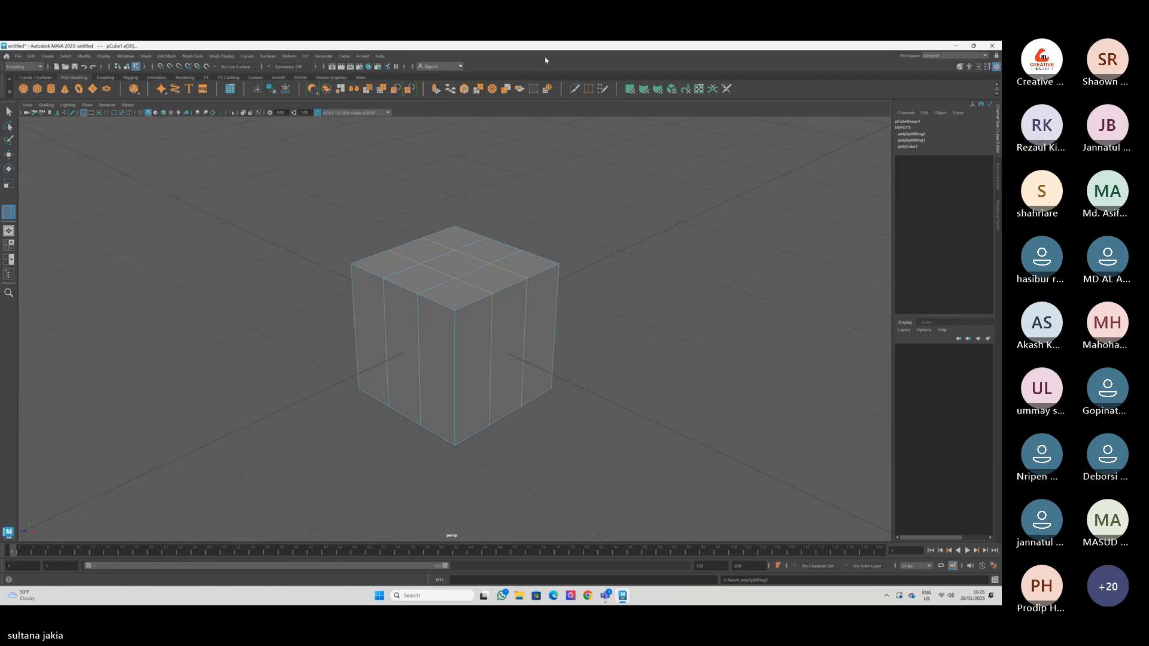